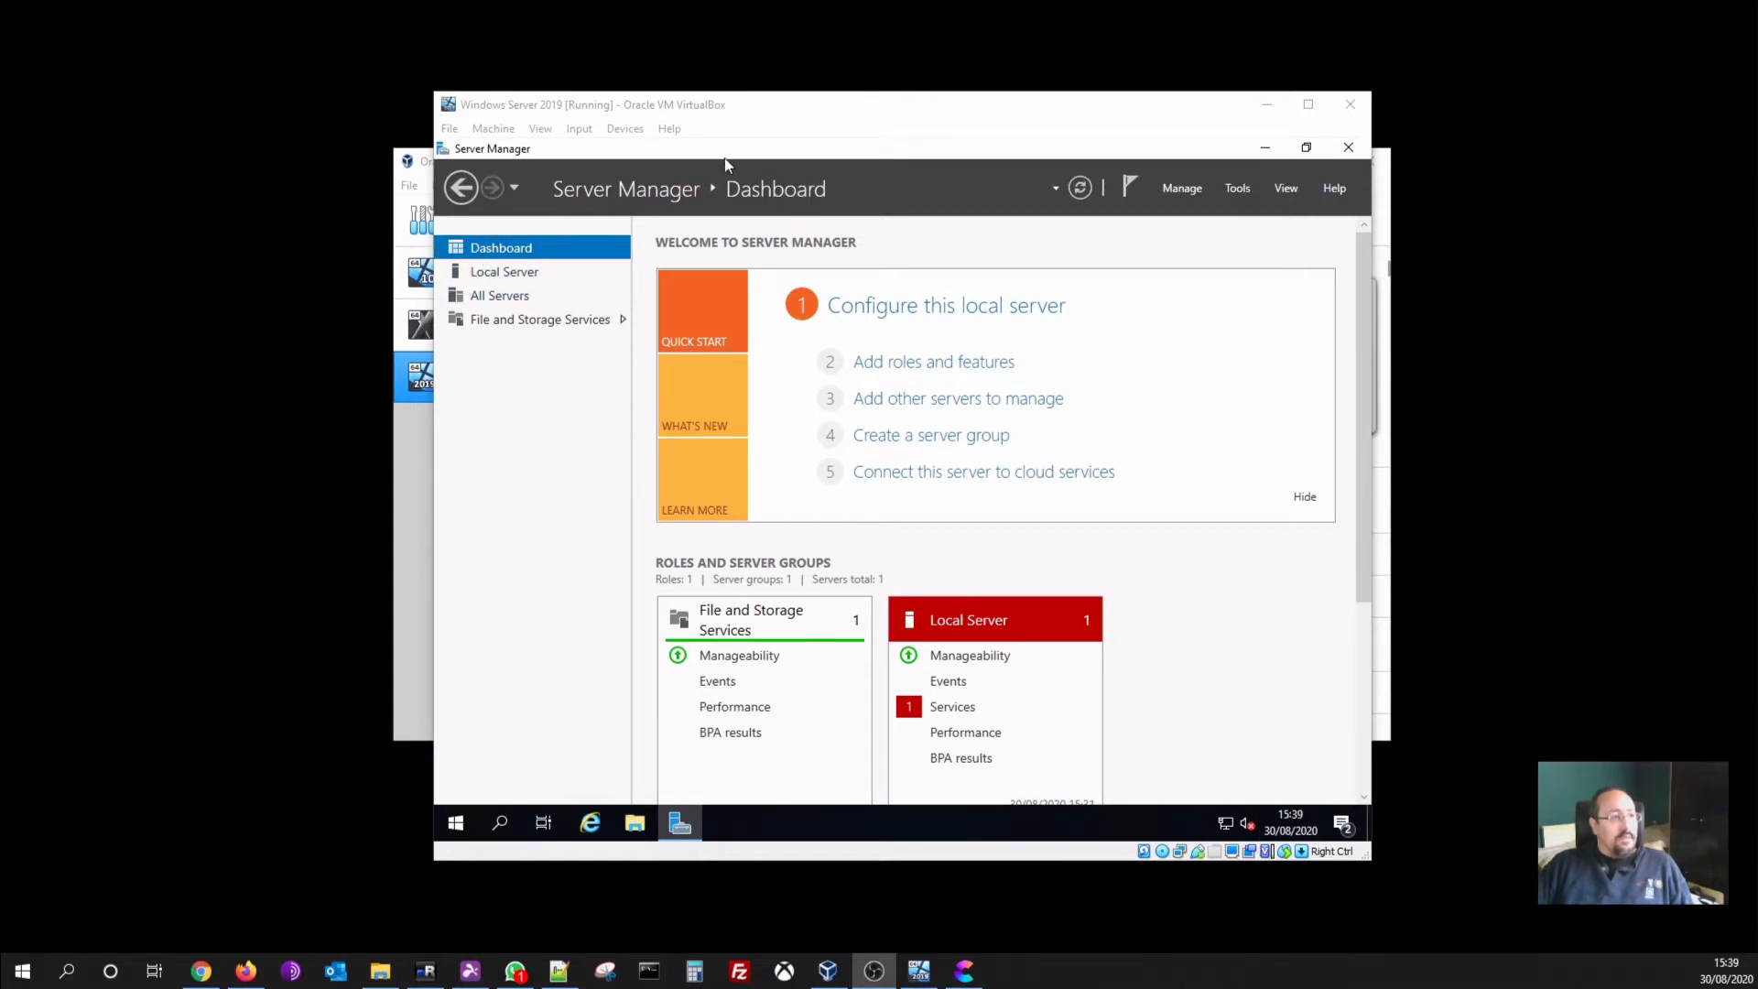
Show the Local Server properties in Server Manager and maximize the VirtualBox window
click(502, 272)
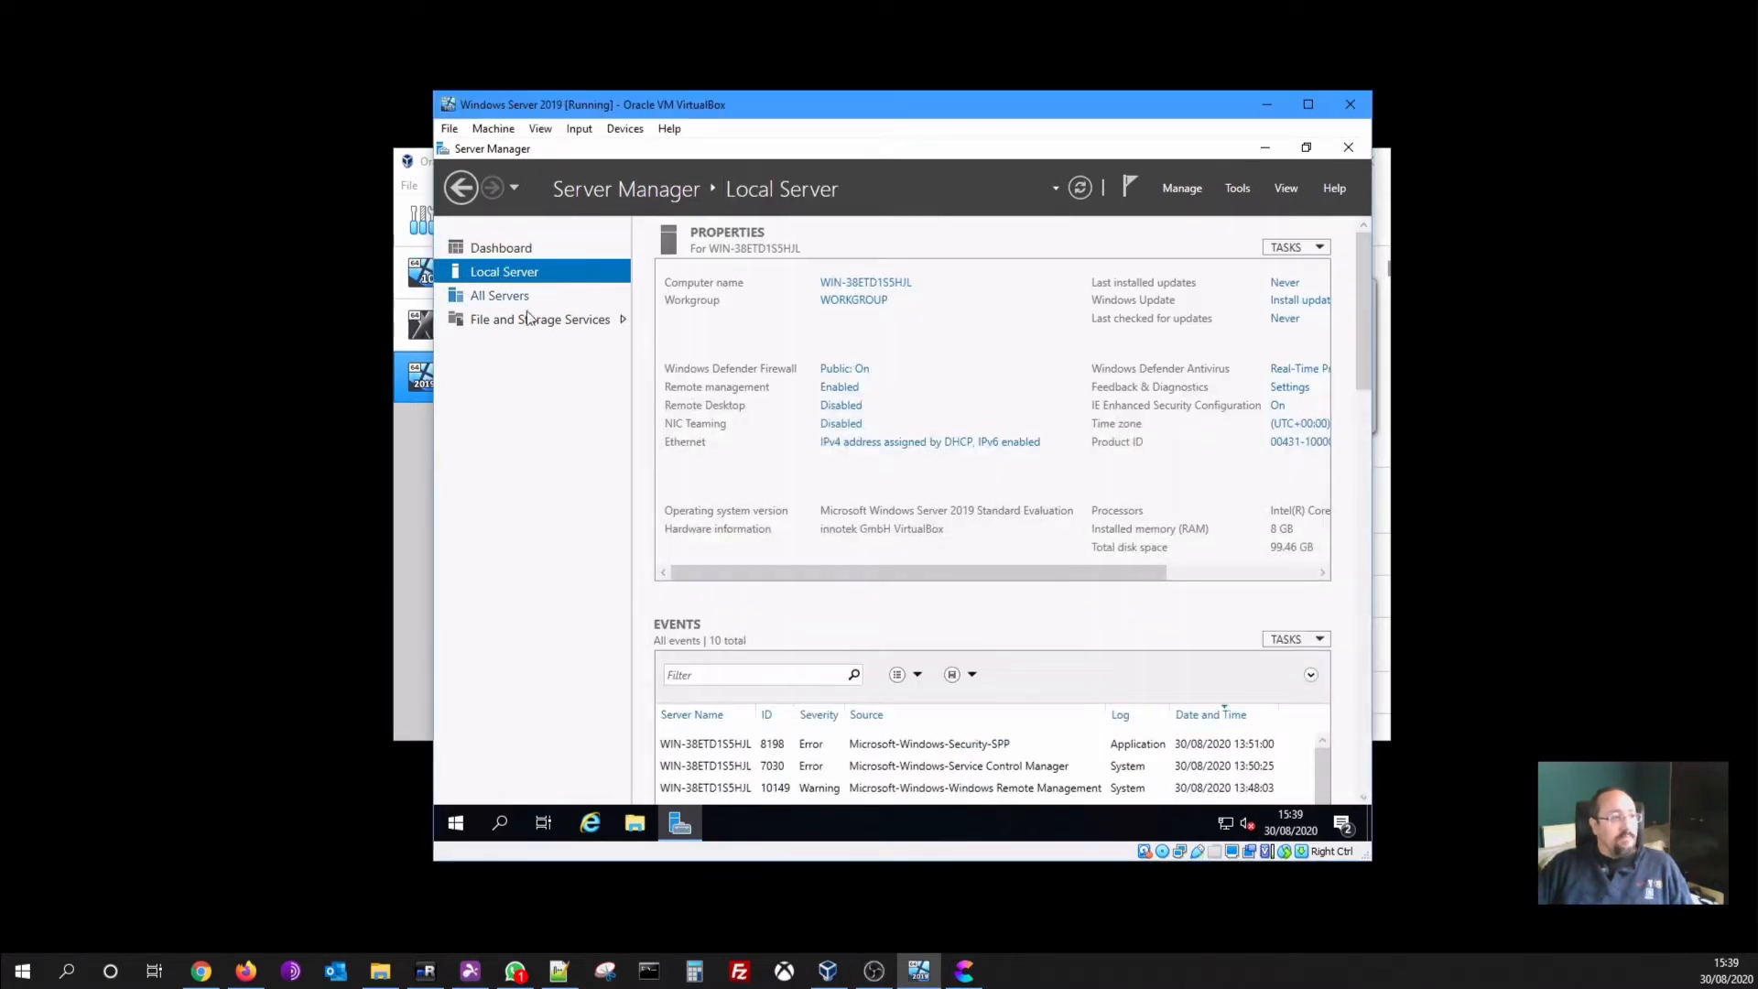
click(1308, 107)
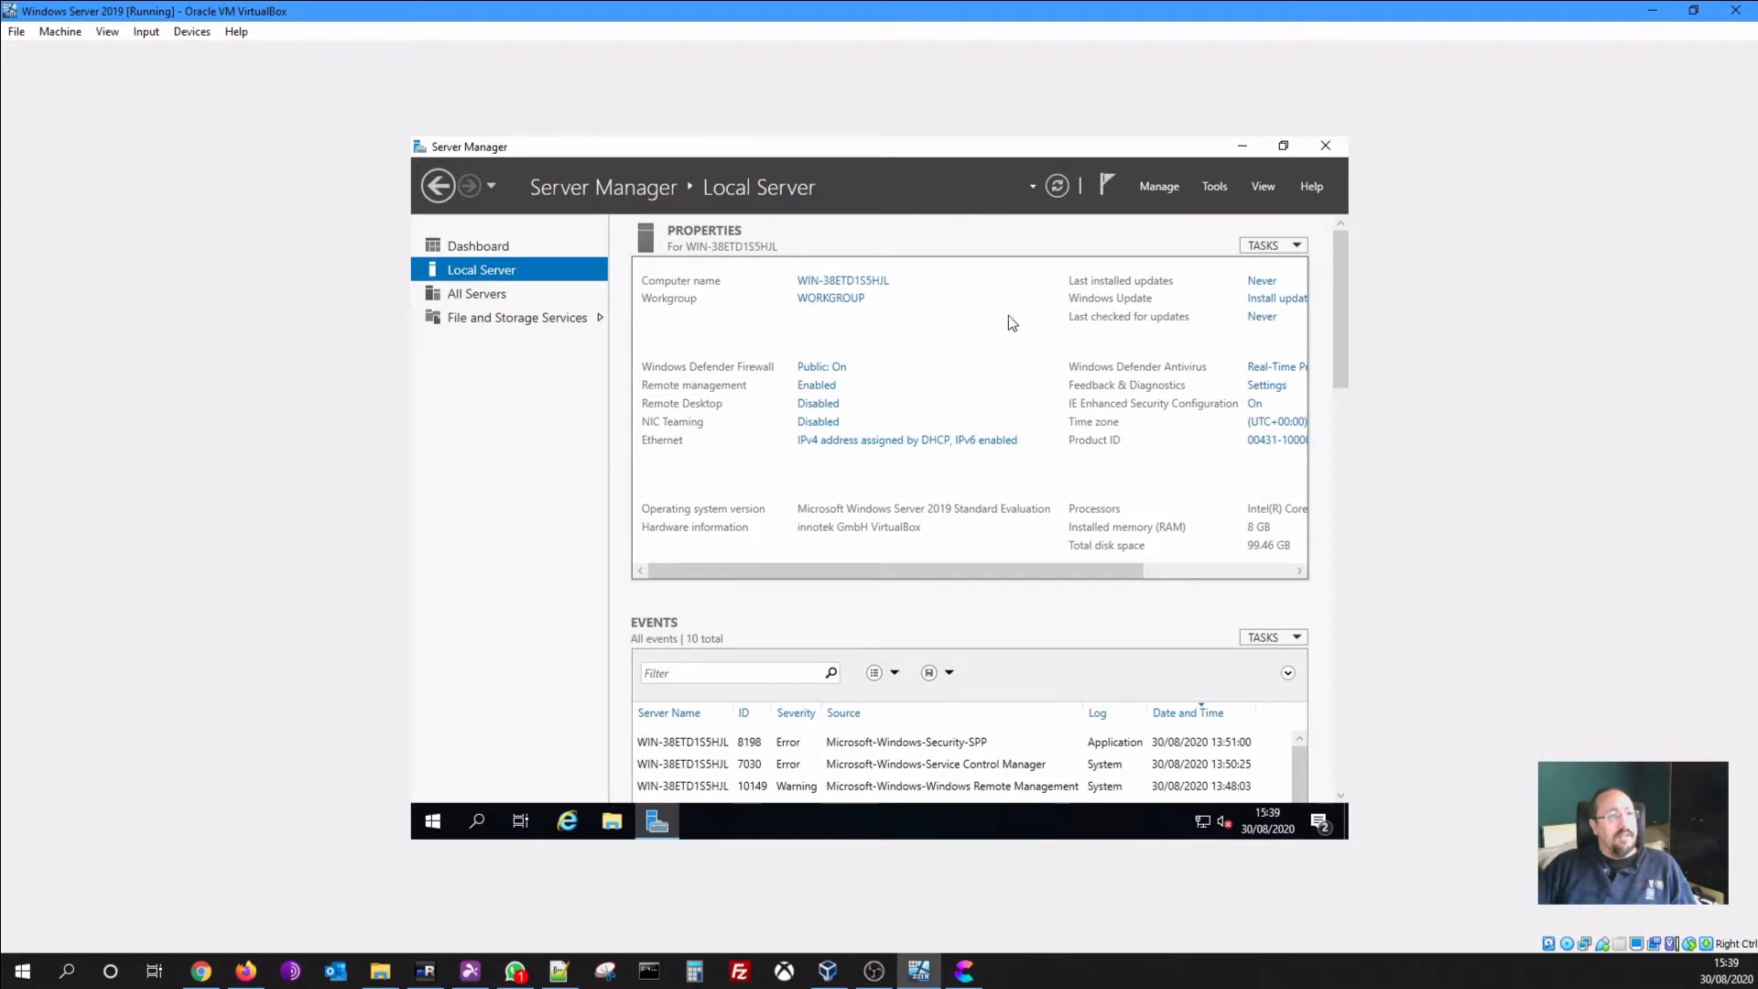
Change the computer name to Win2019, fixing the typo, and choose Restart Later
click(805, 283)
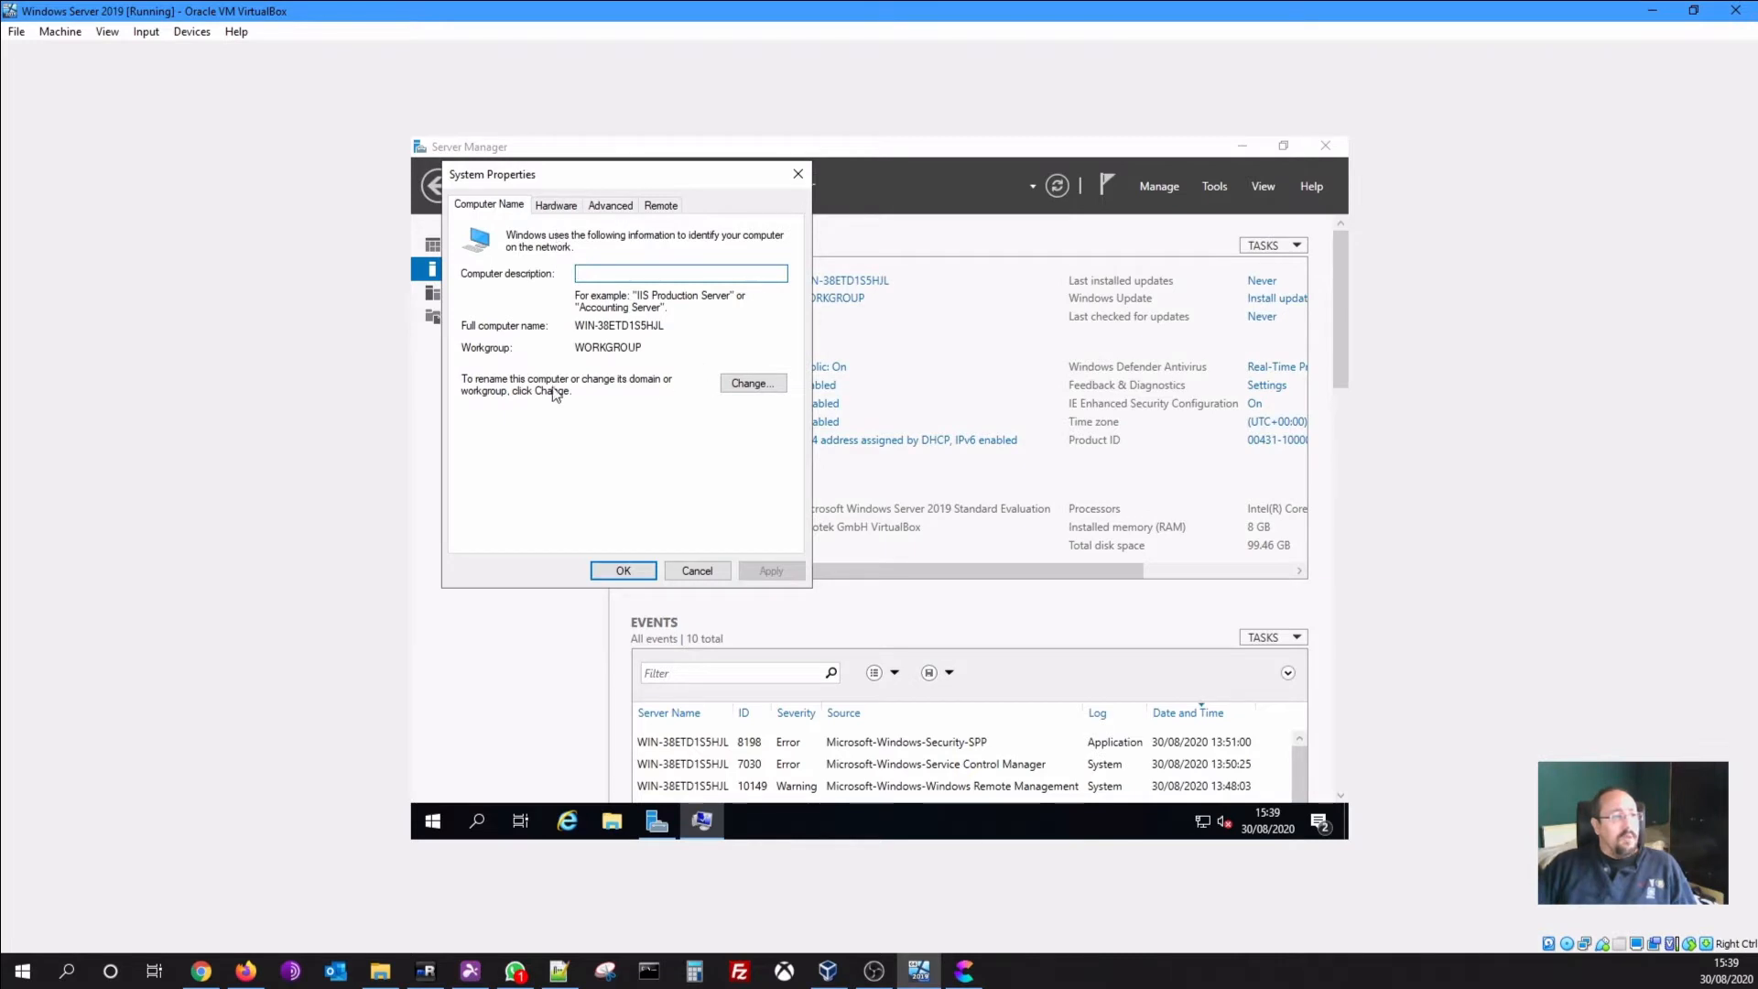
click(754, 383)
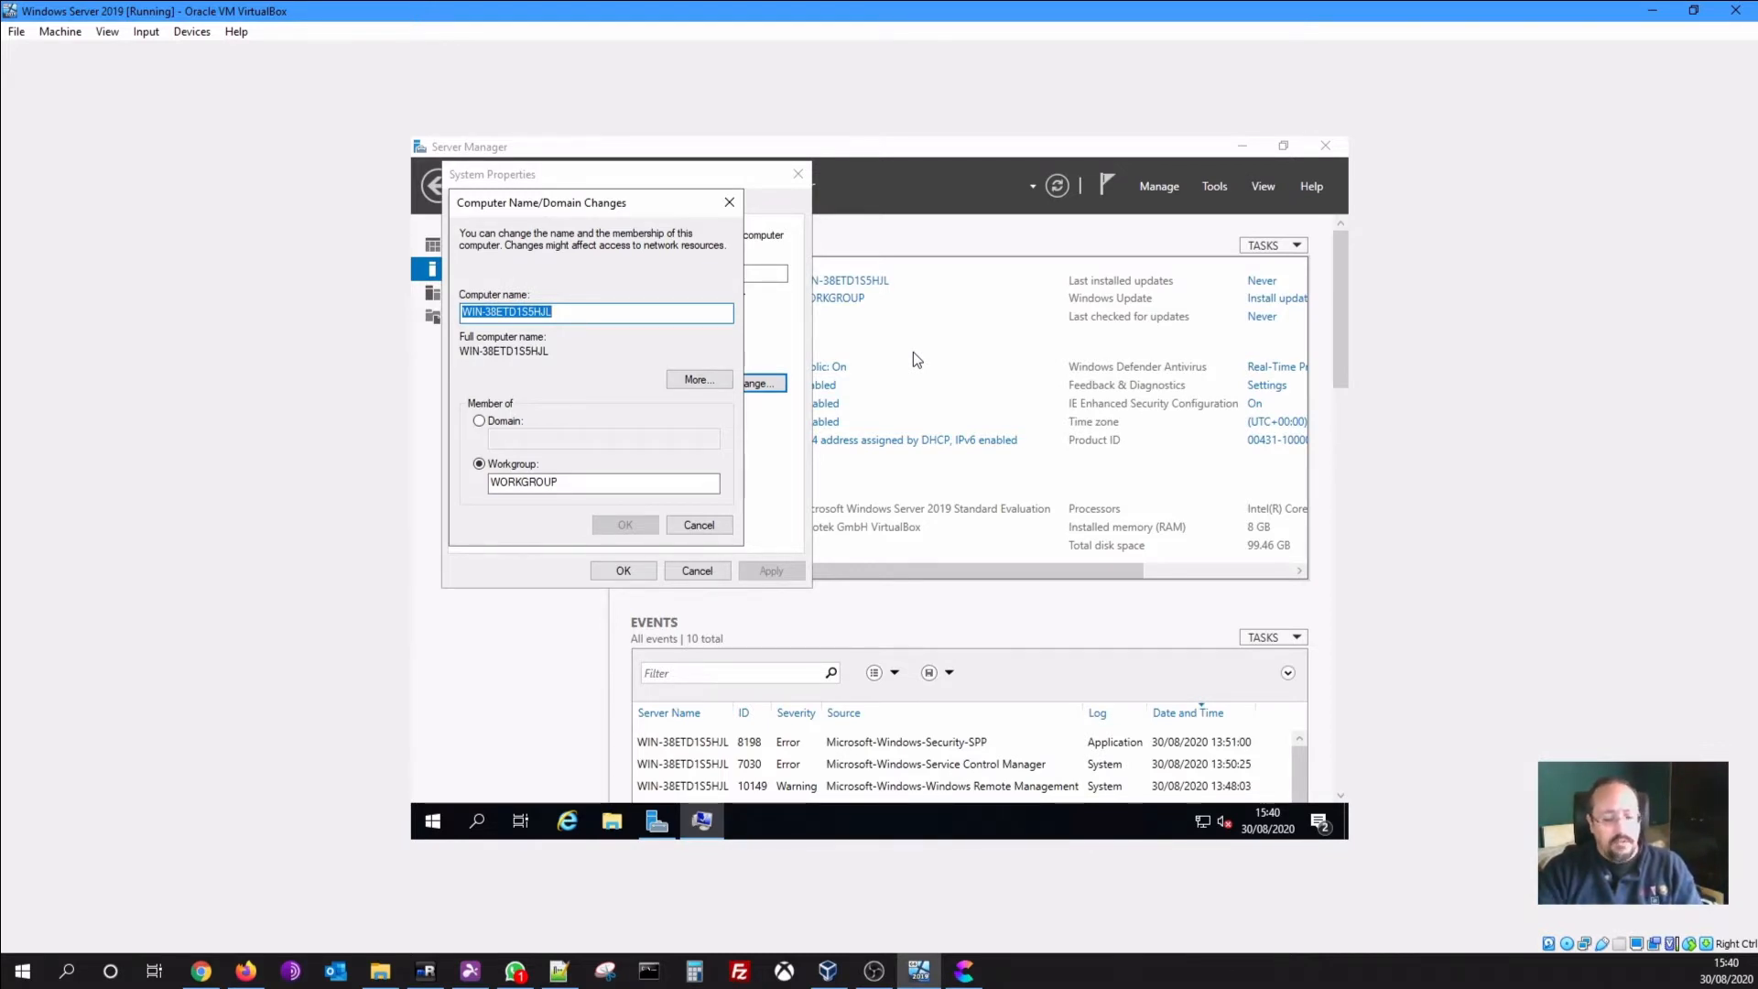
text(W)
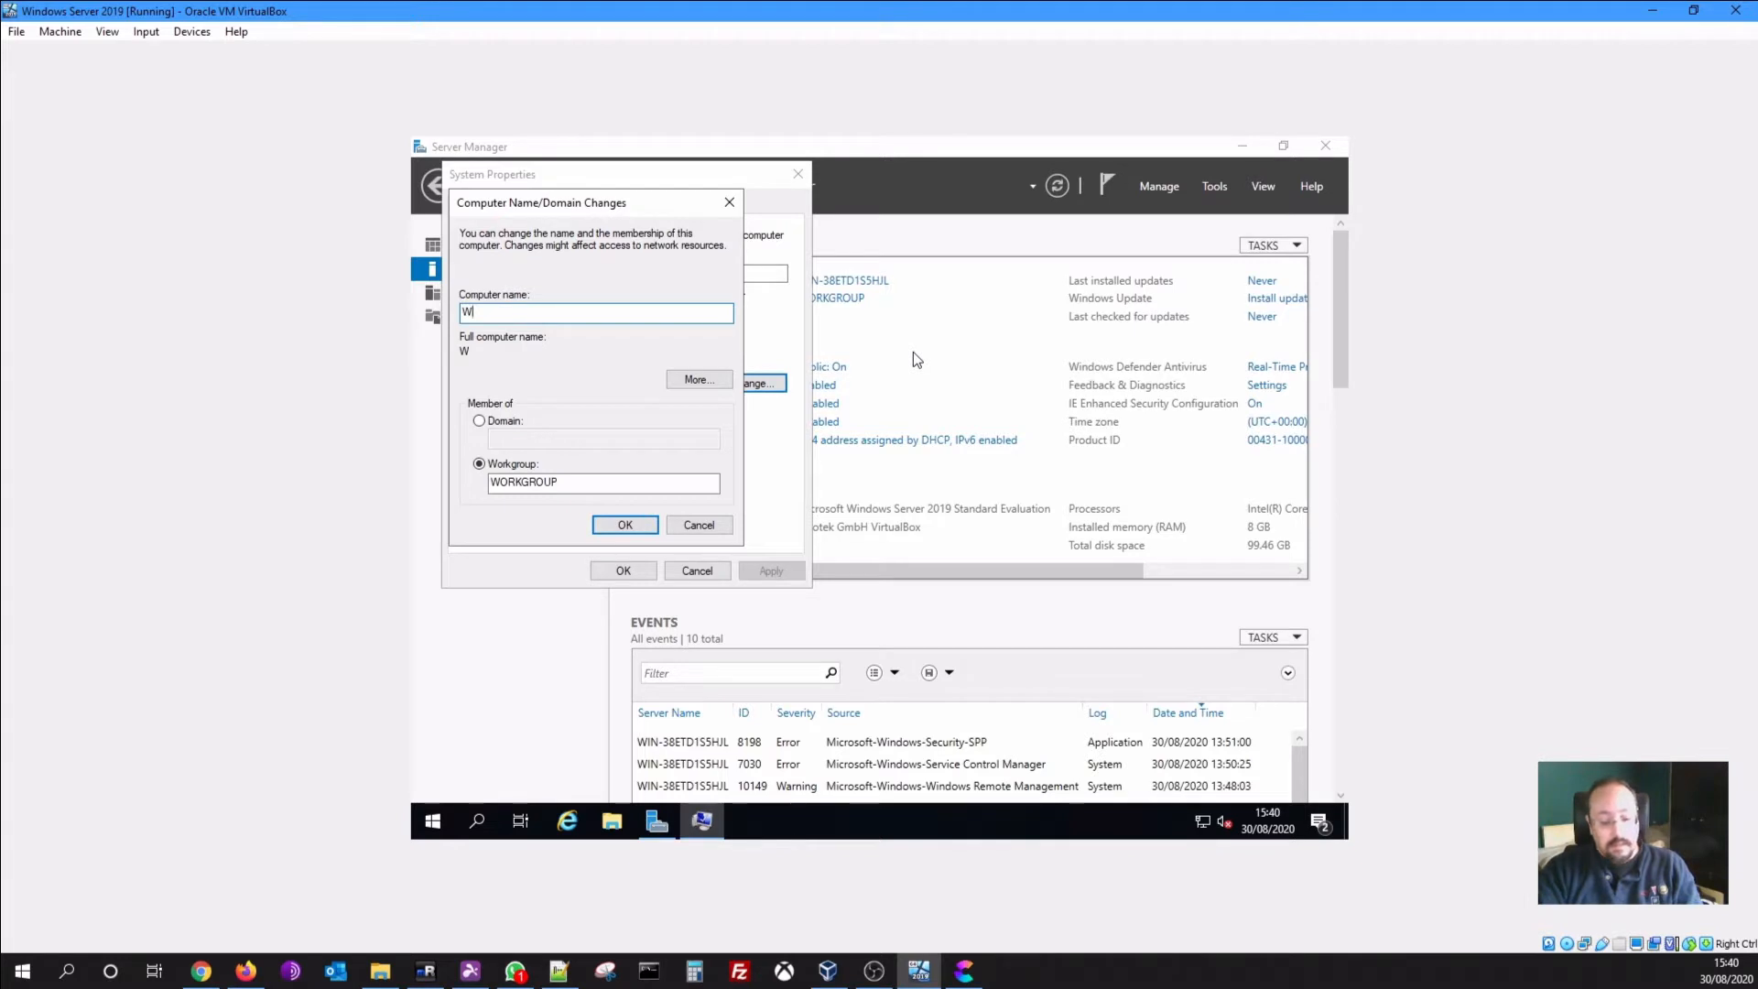
text(in)
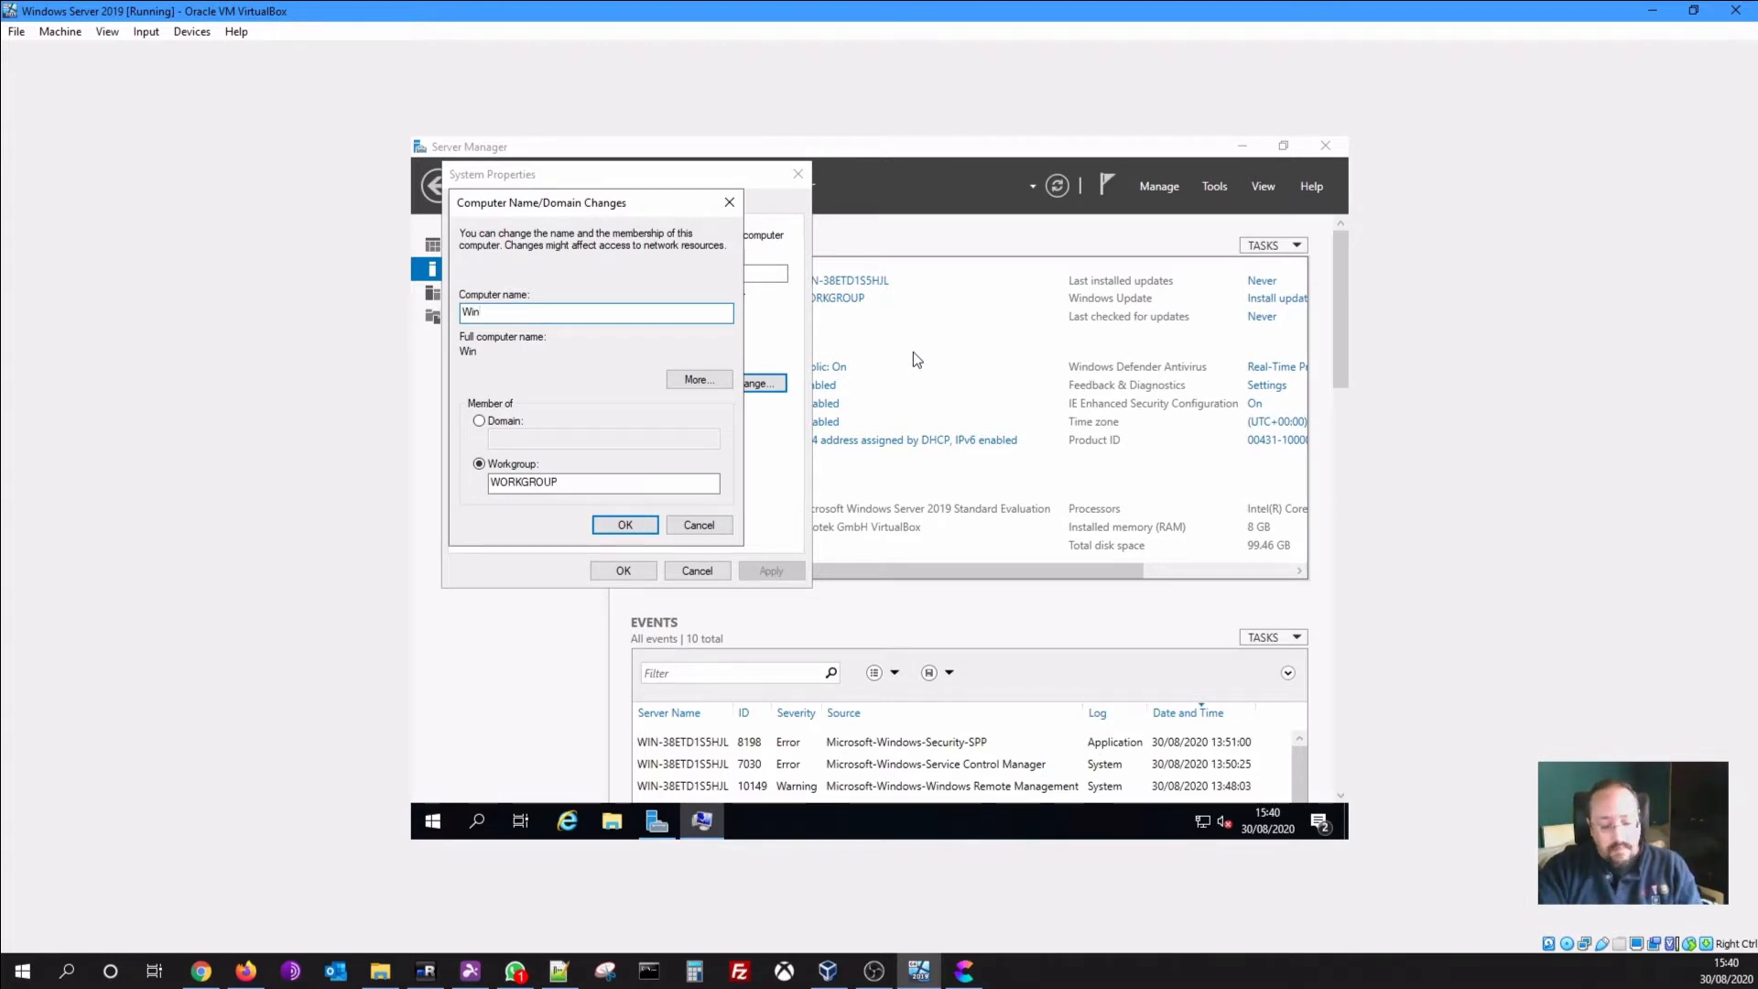
text(20)
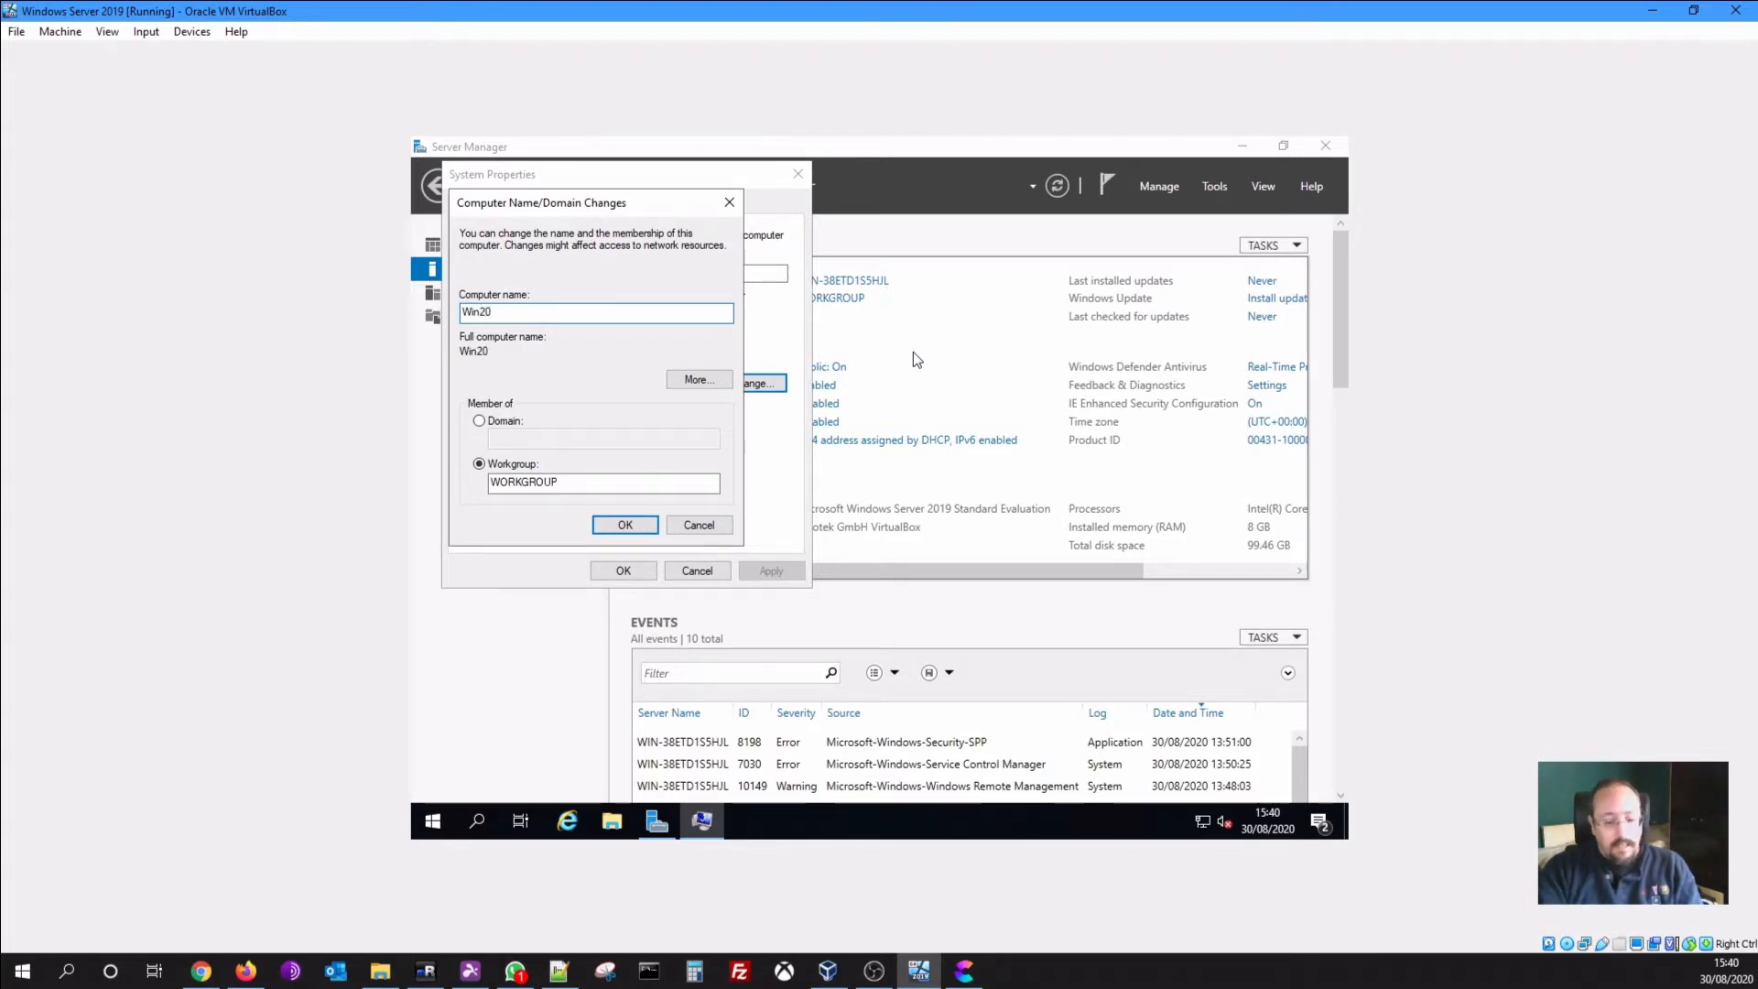
text(k19)
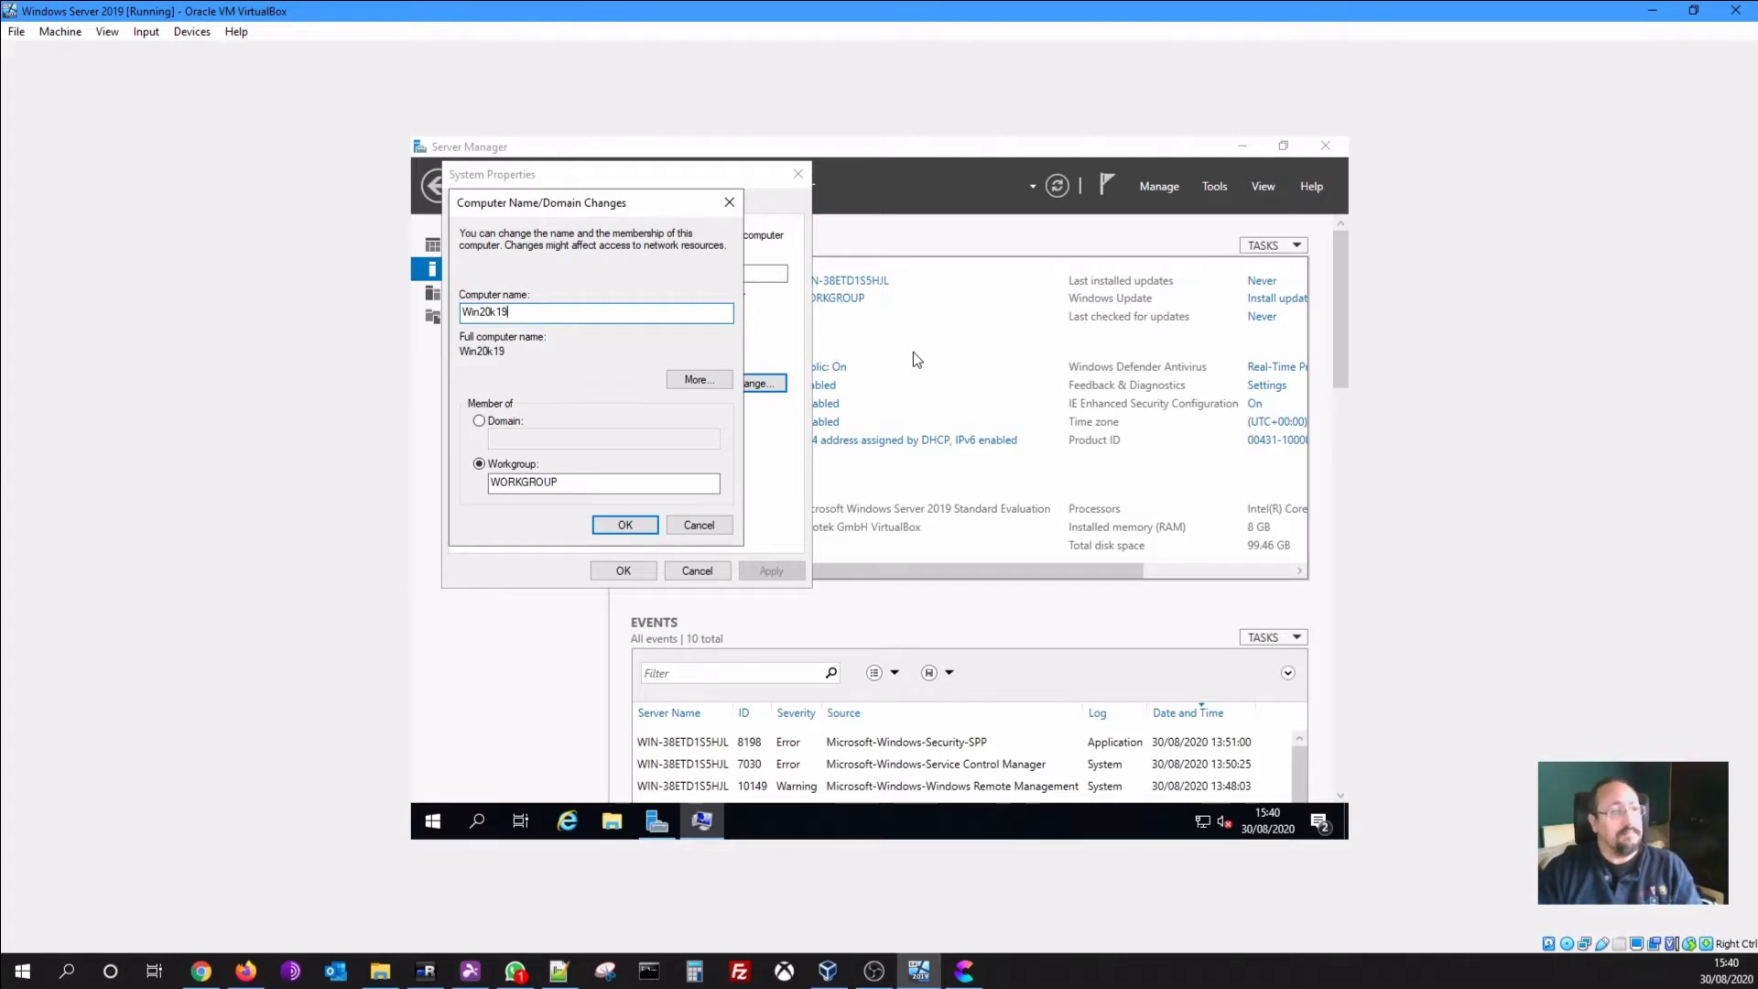
key(Left)
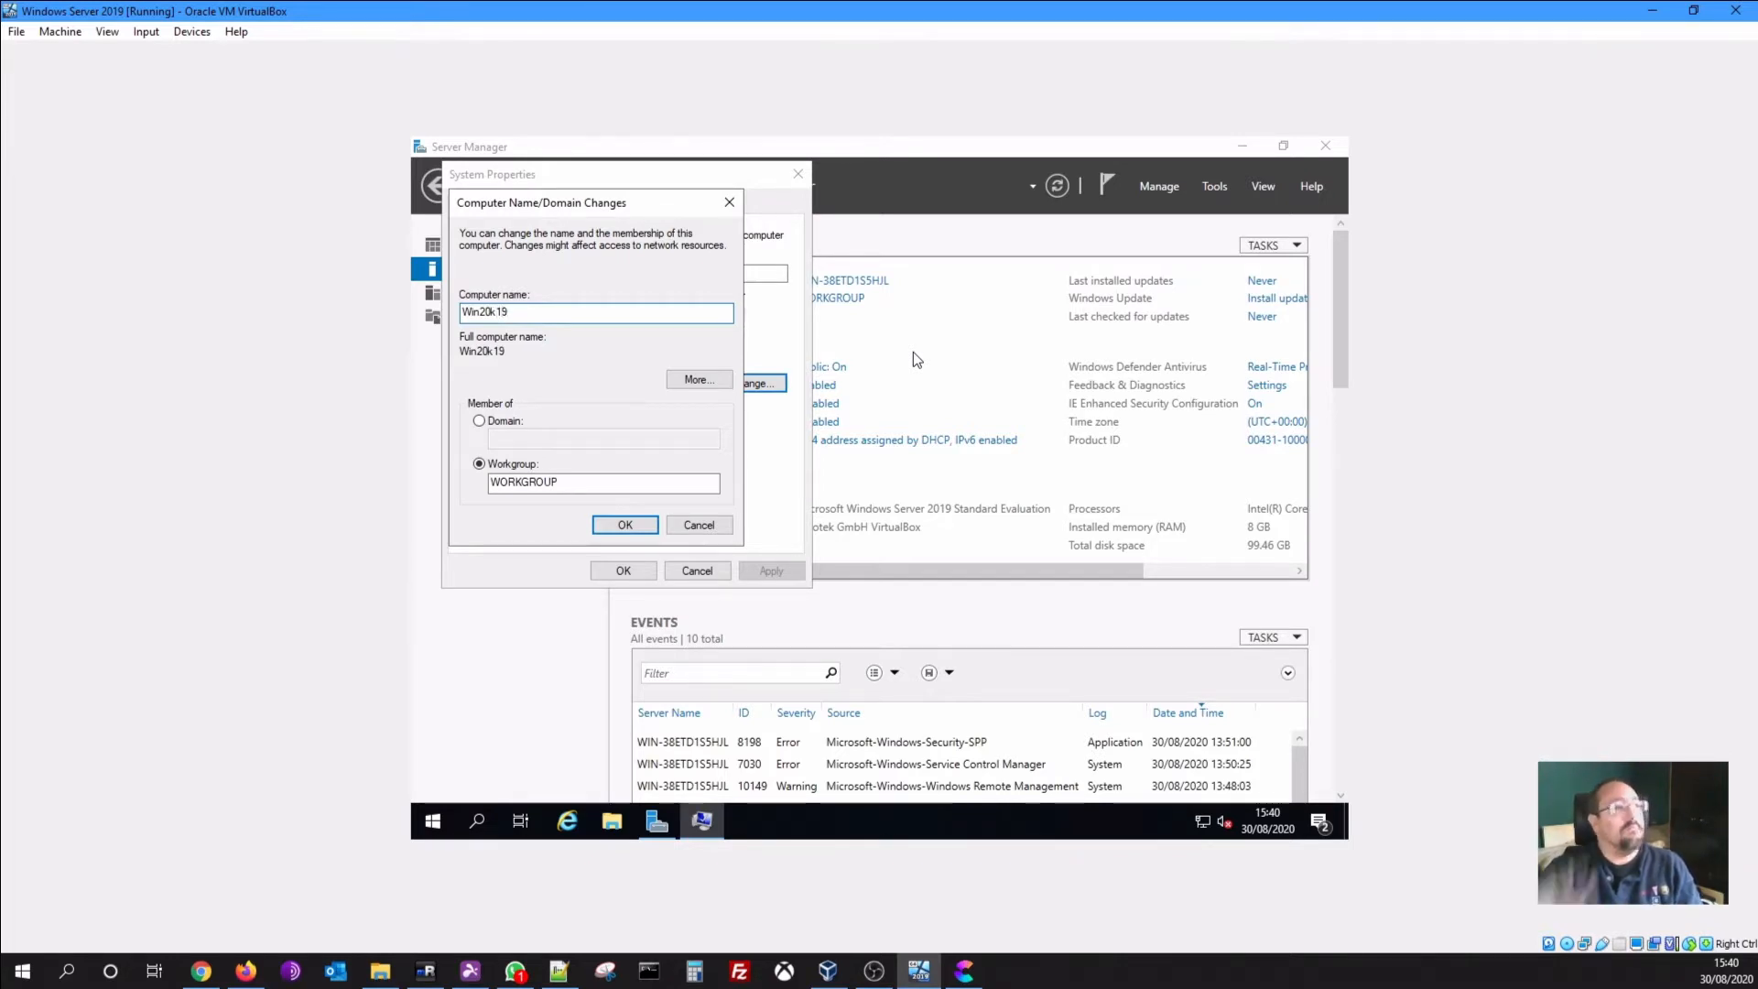
key(BackSpace)
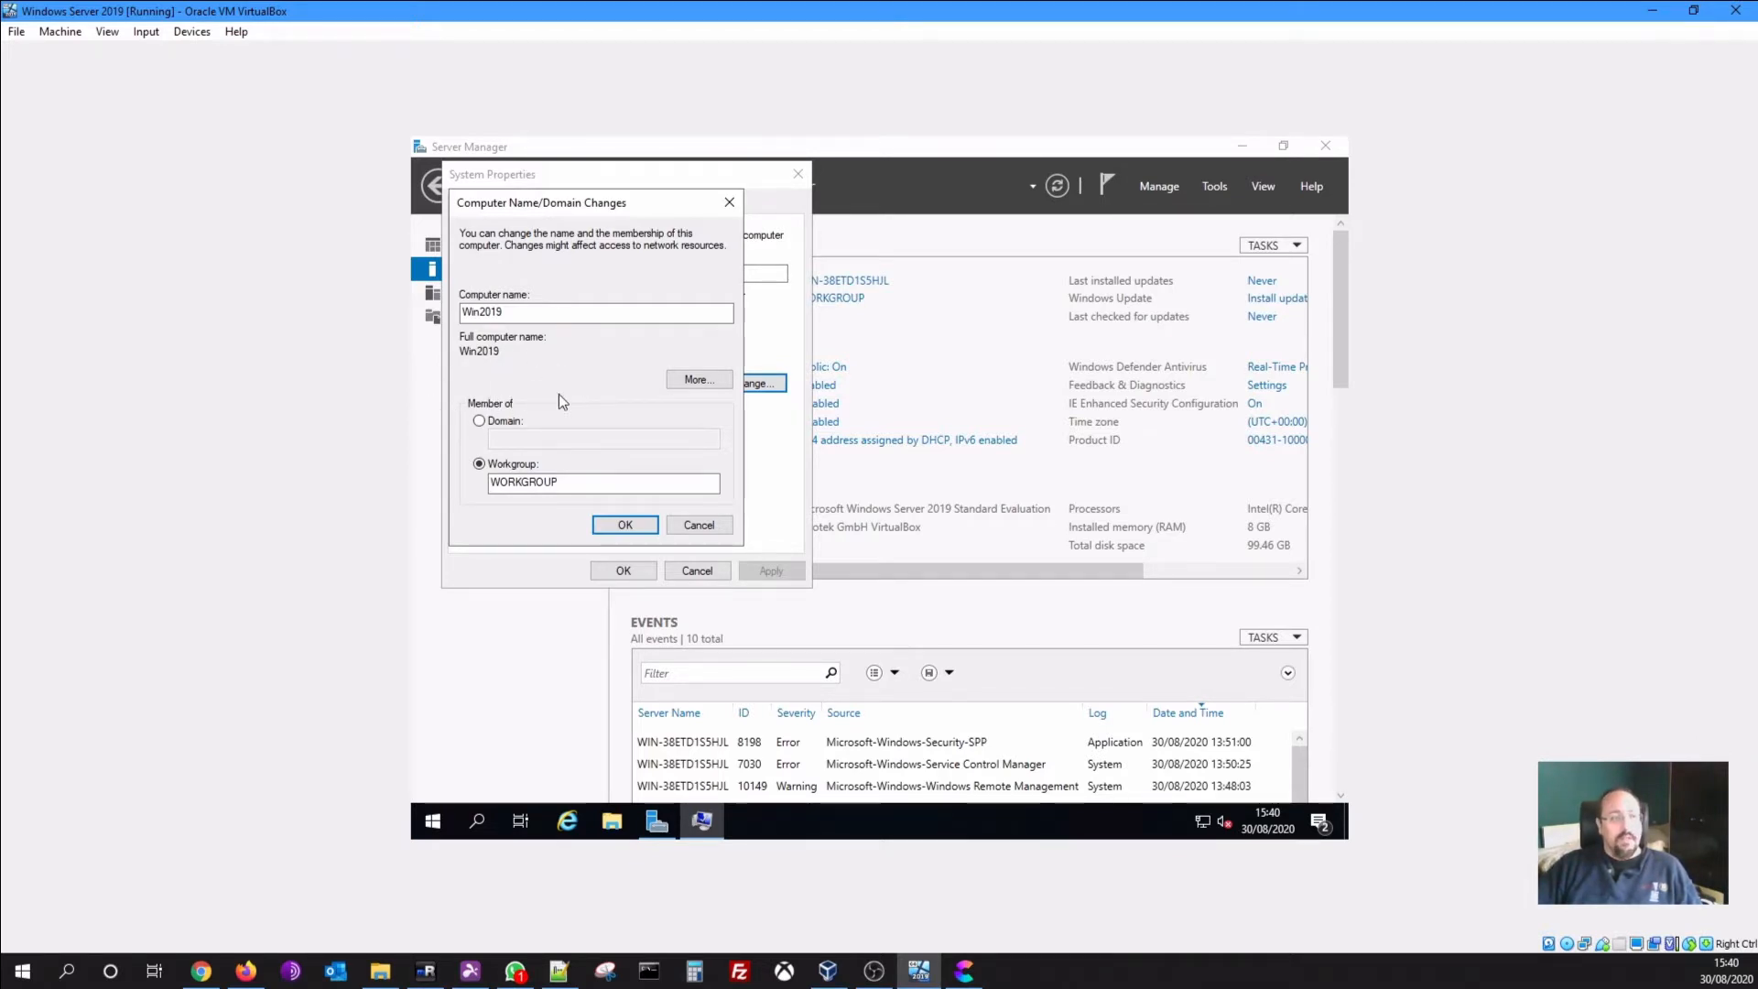
click(633, 520)
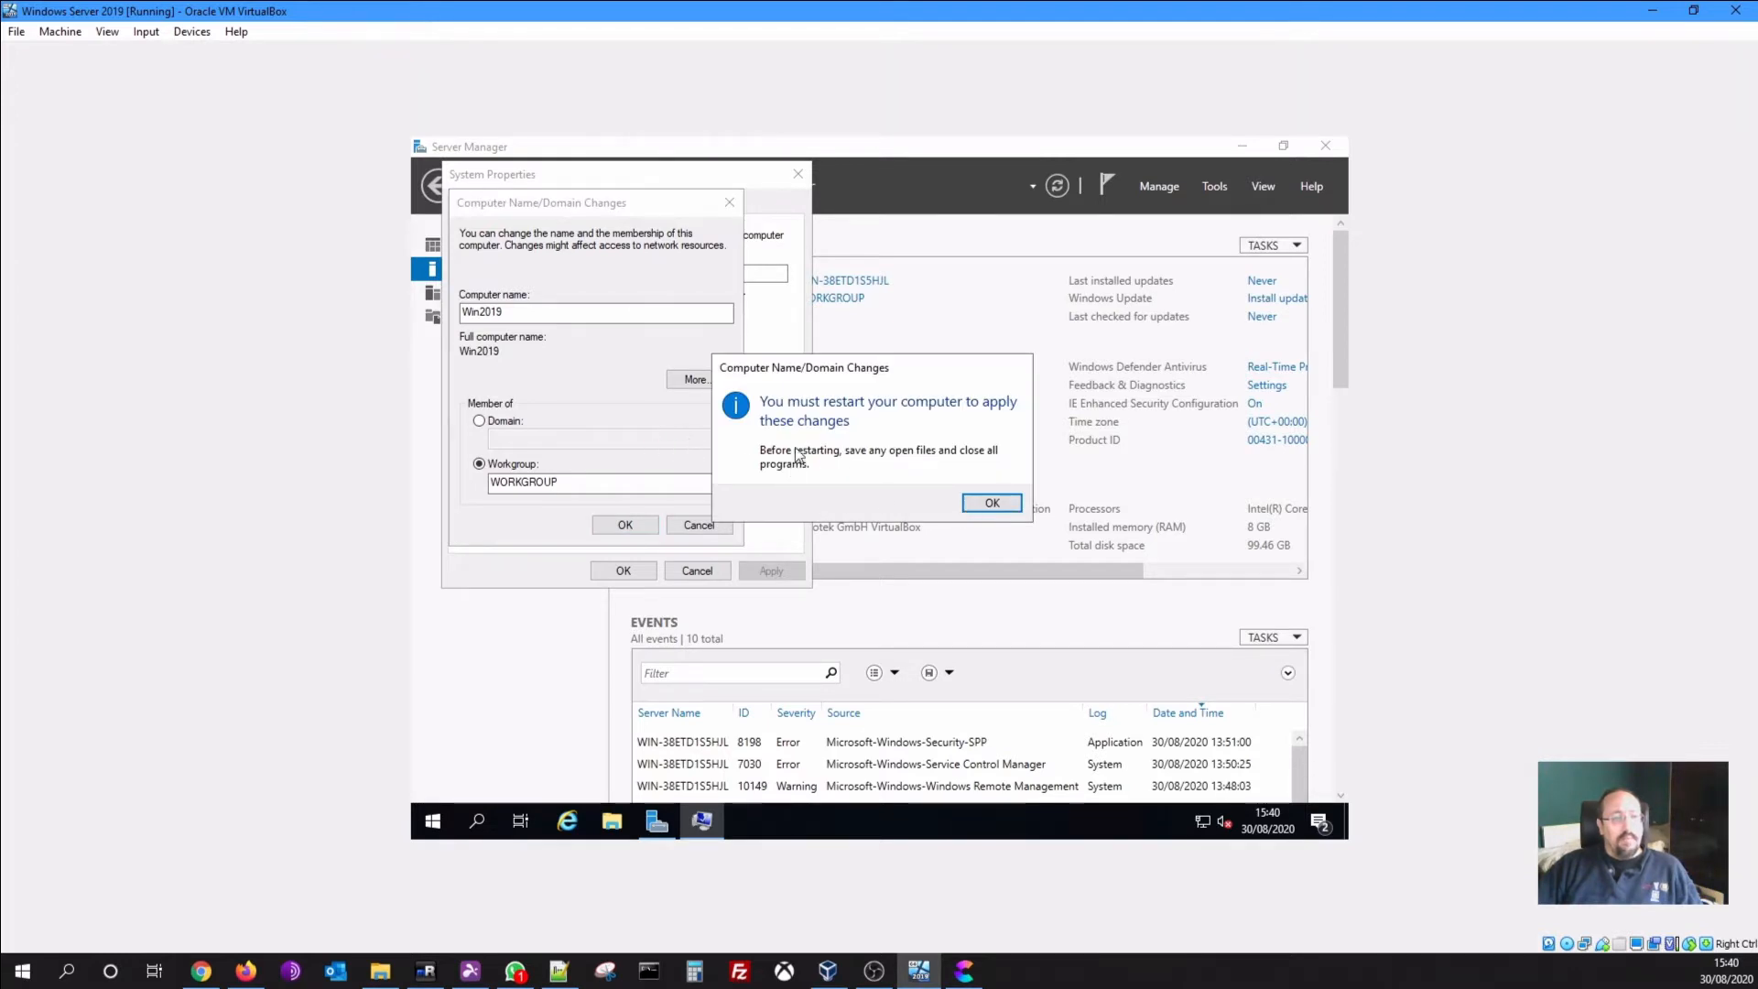
click(992, 503)
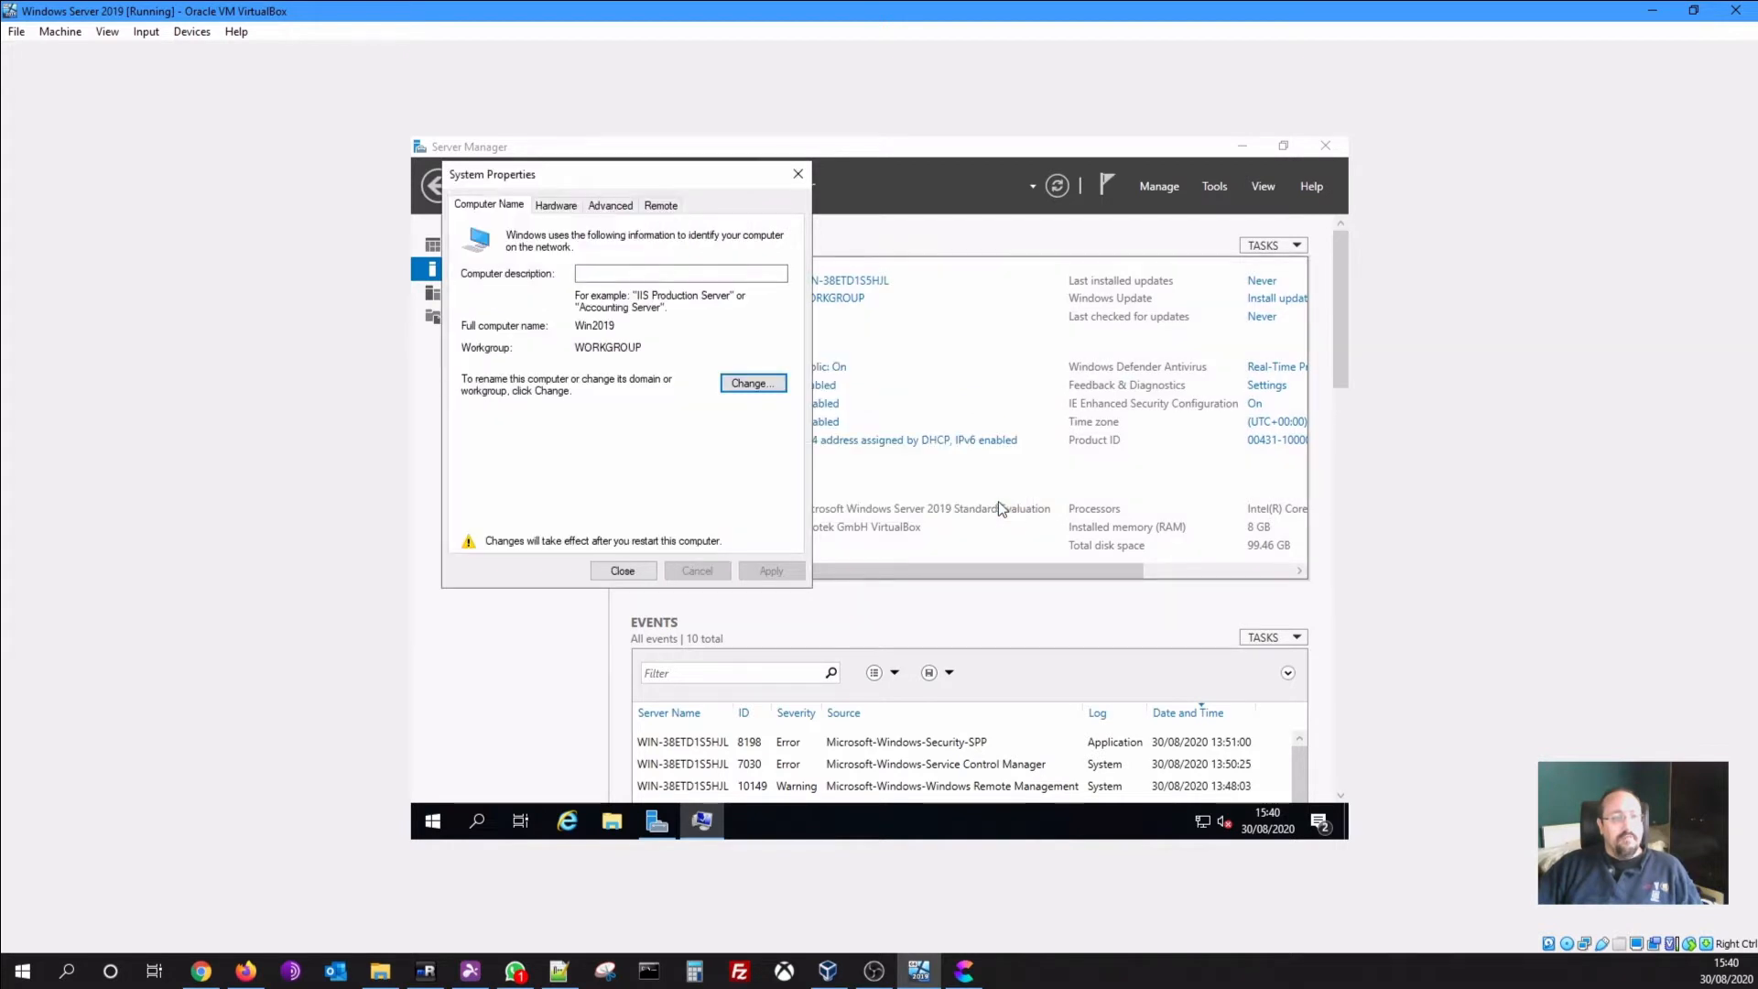
click(622, 571)
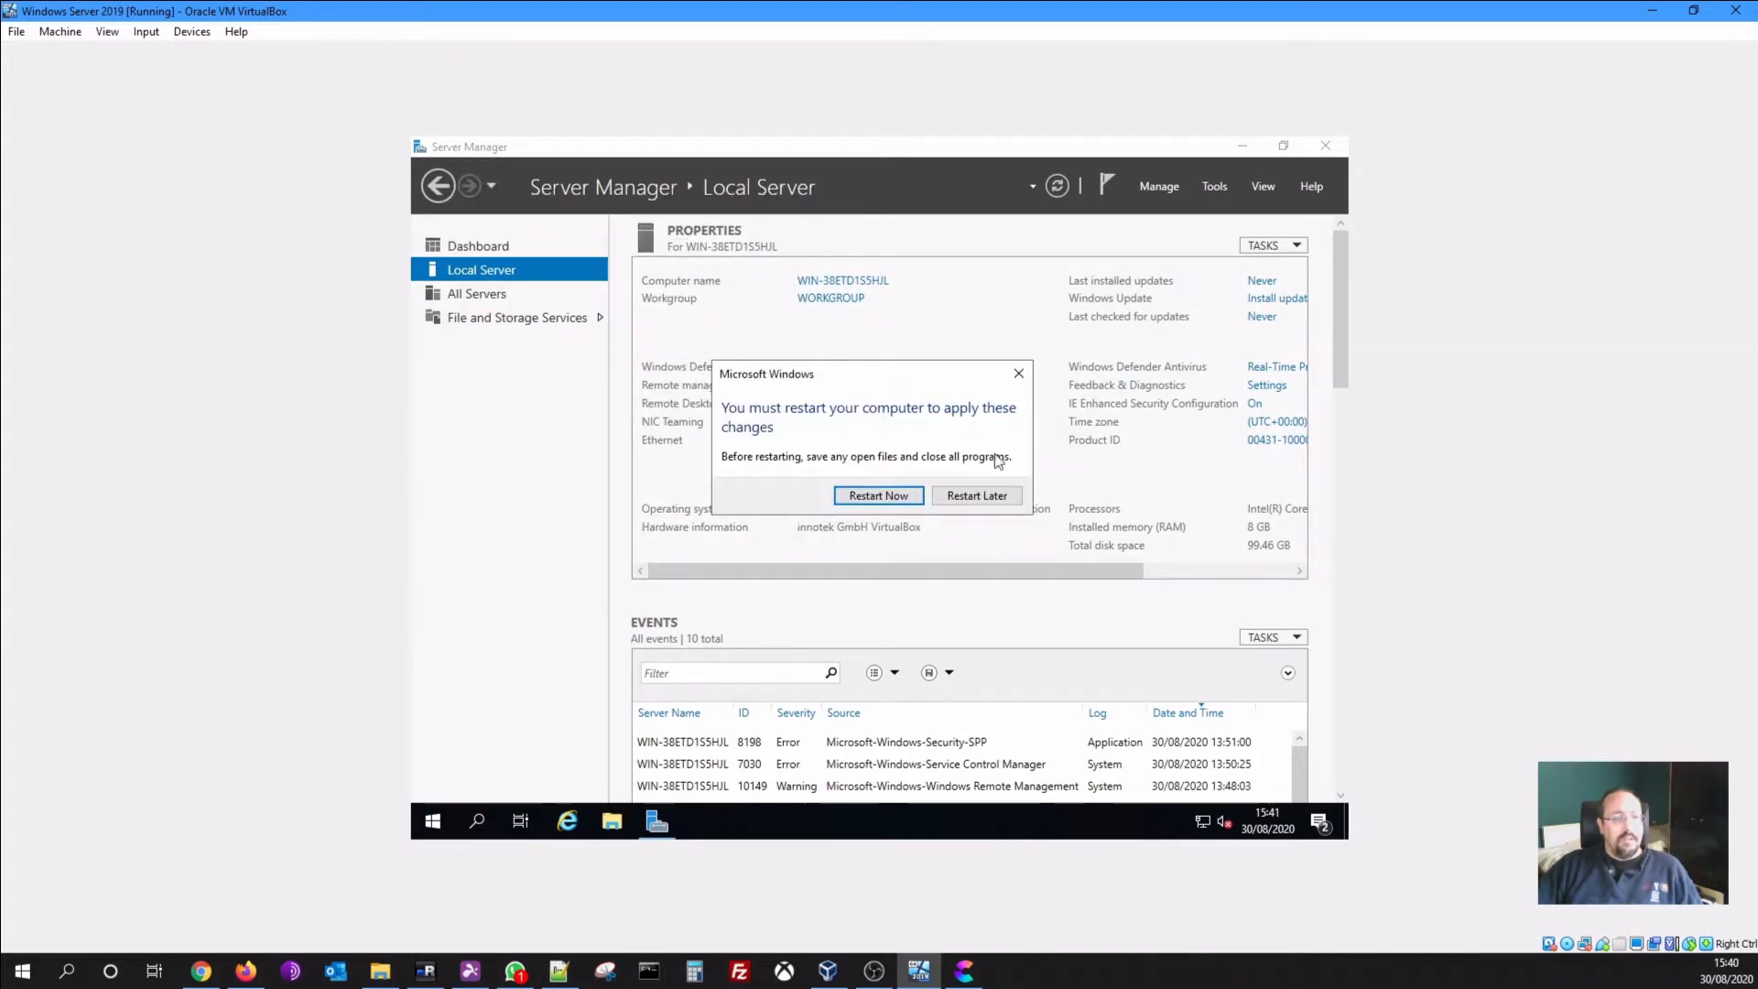
click(987, 497)
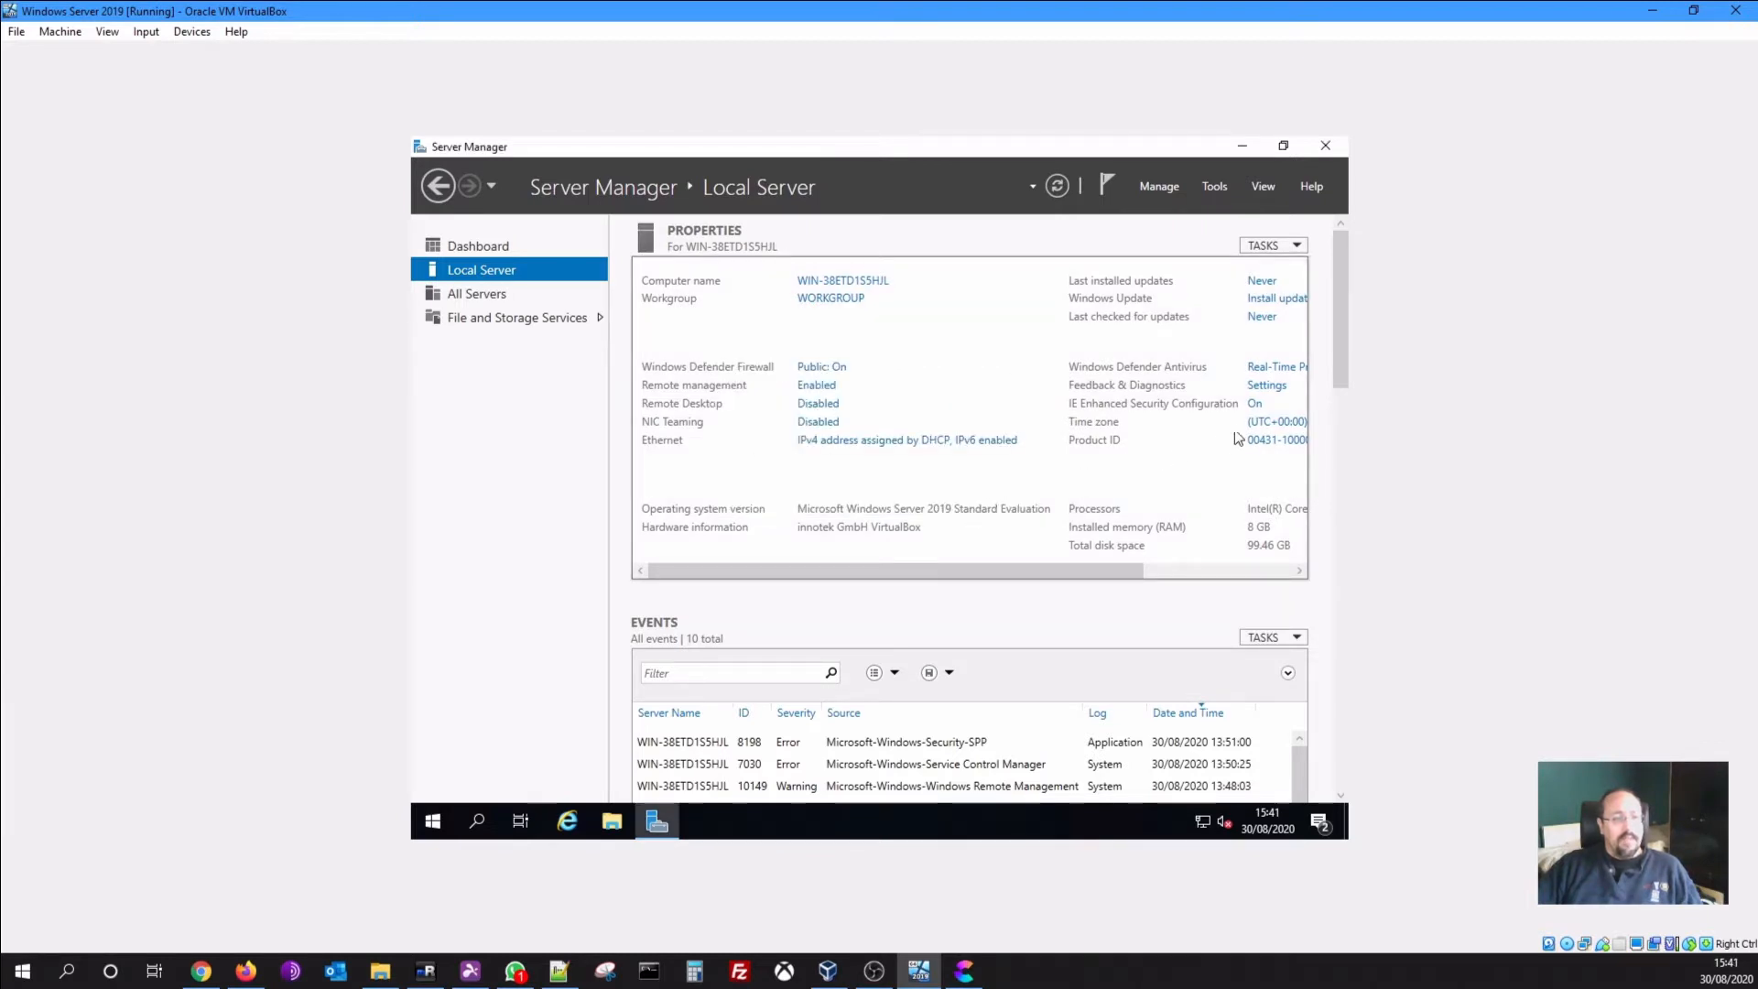
Set IE Enhanced Security Configuration to Off for Administrators, leaving Users On
click(1254, 405)
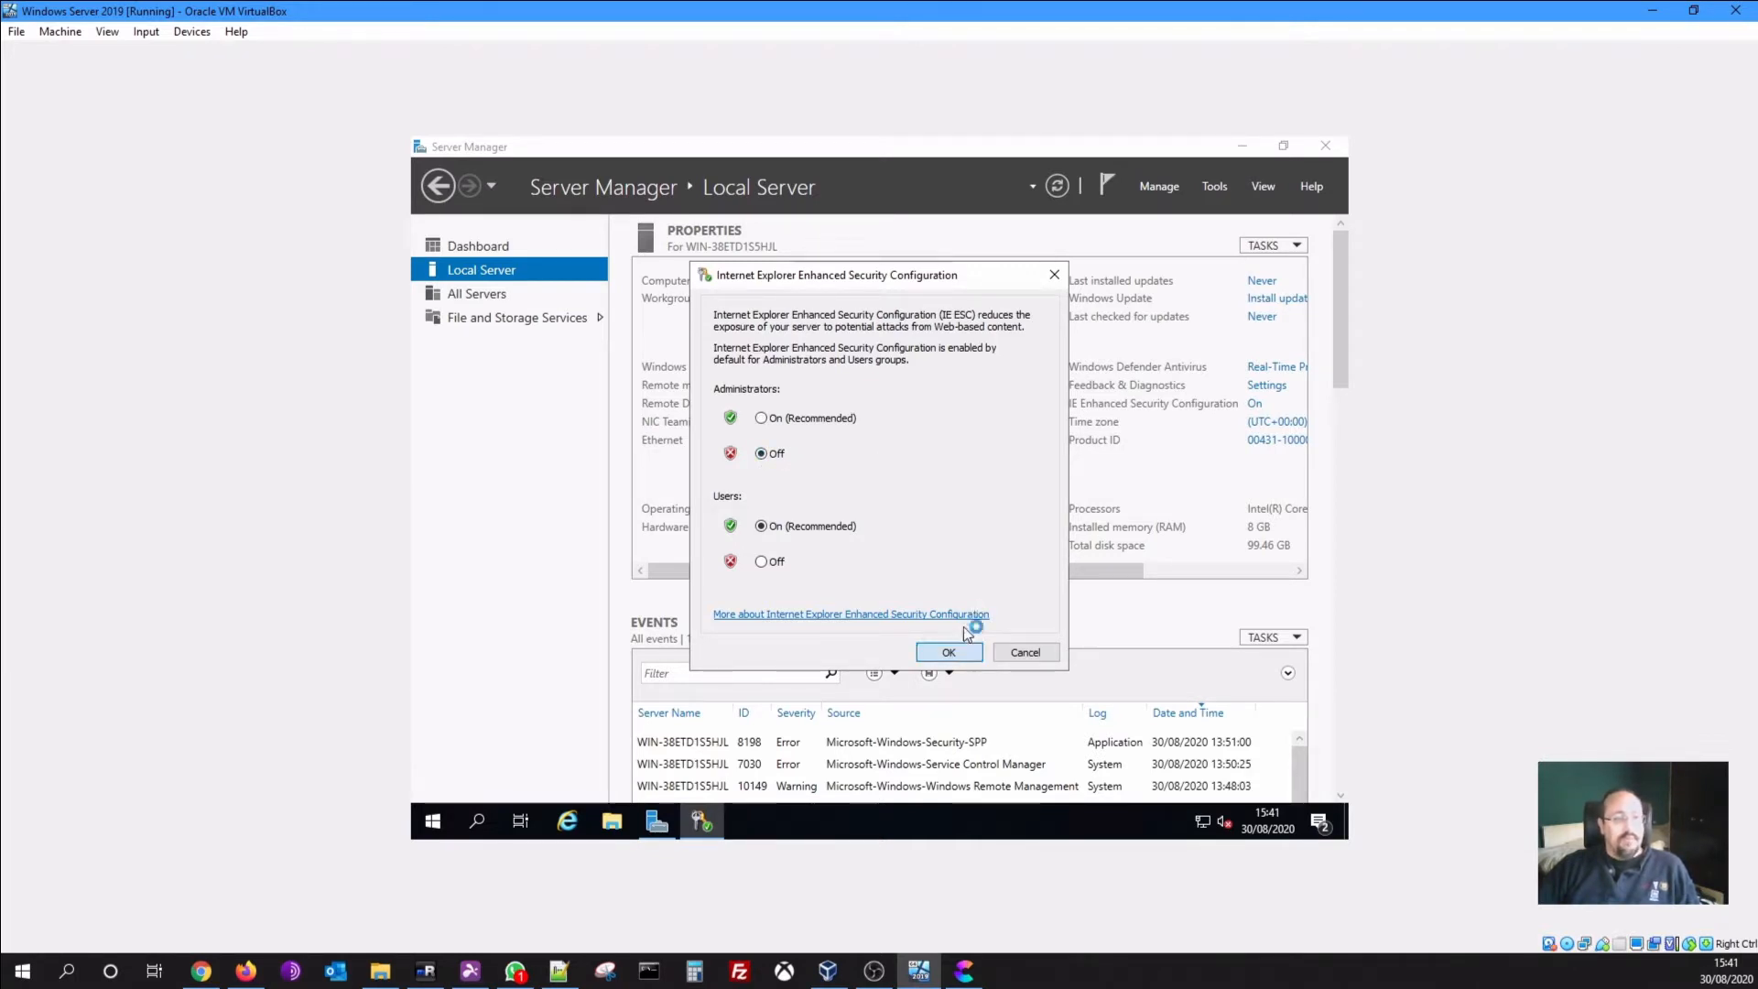
click(948, 651)
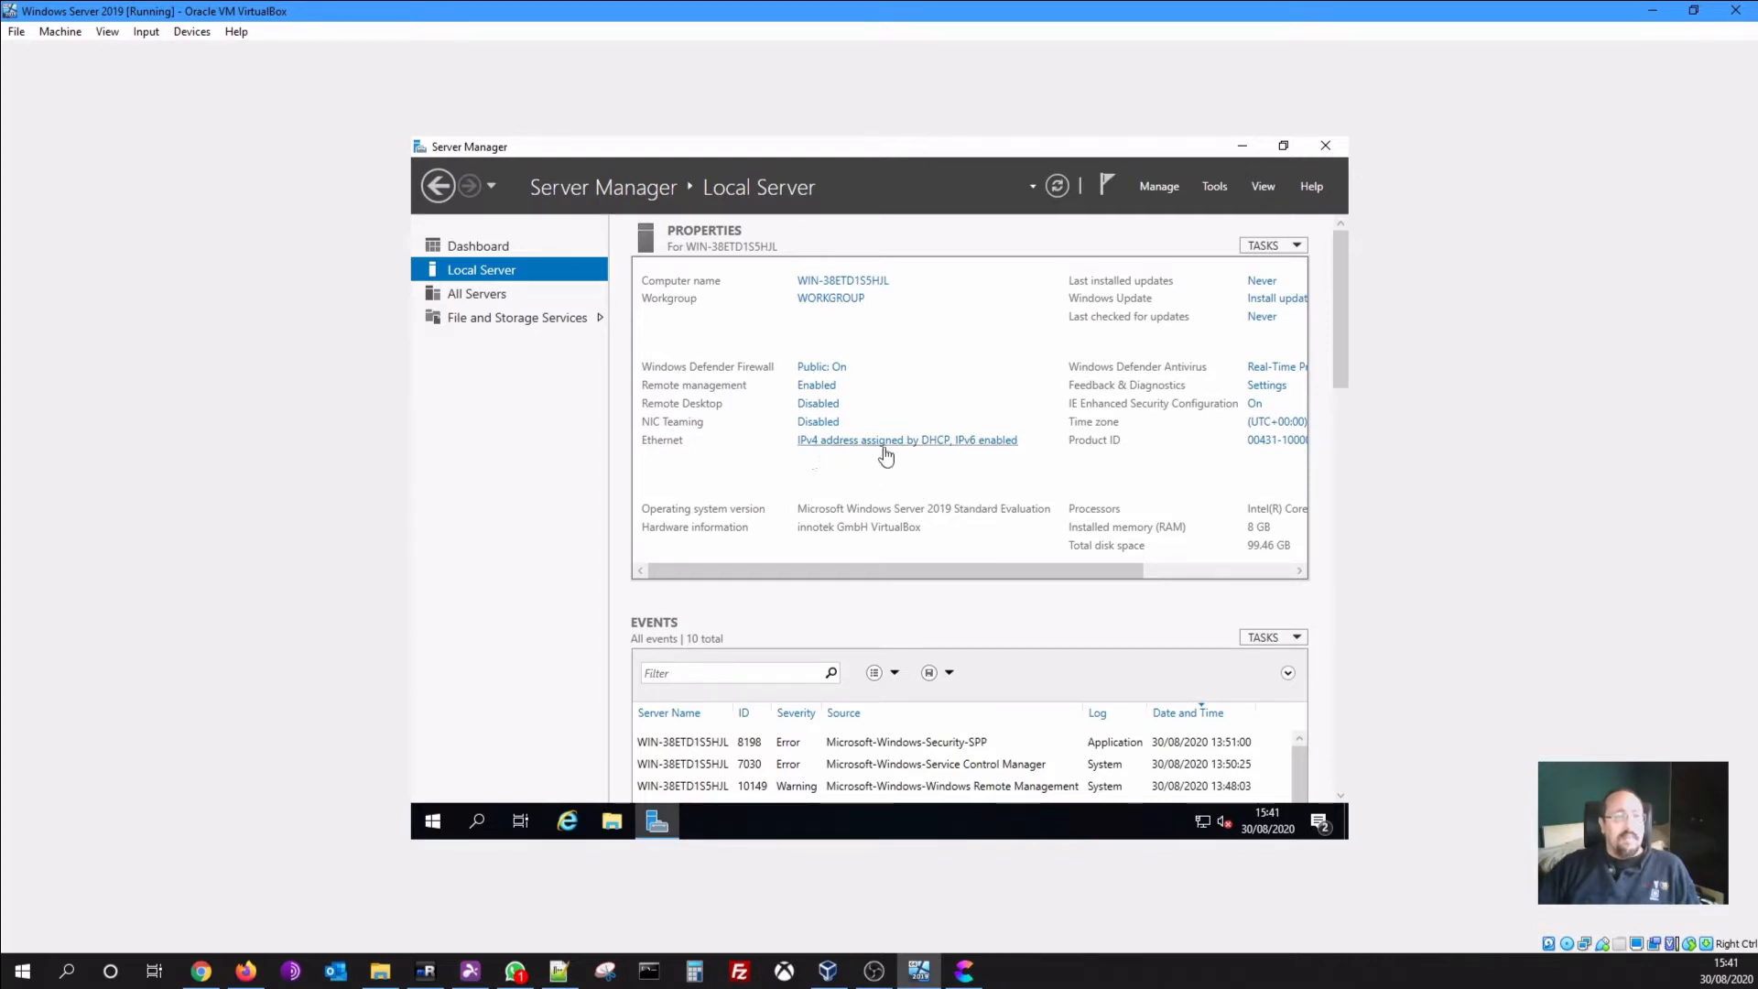
Bring up the Ethernet adapter's Internet Protocol Version 4 (TCP/IPv4) properties
click(949, 447)
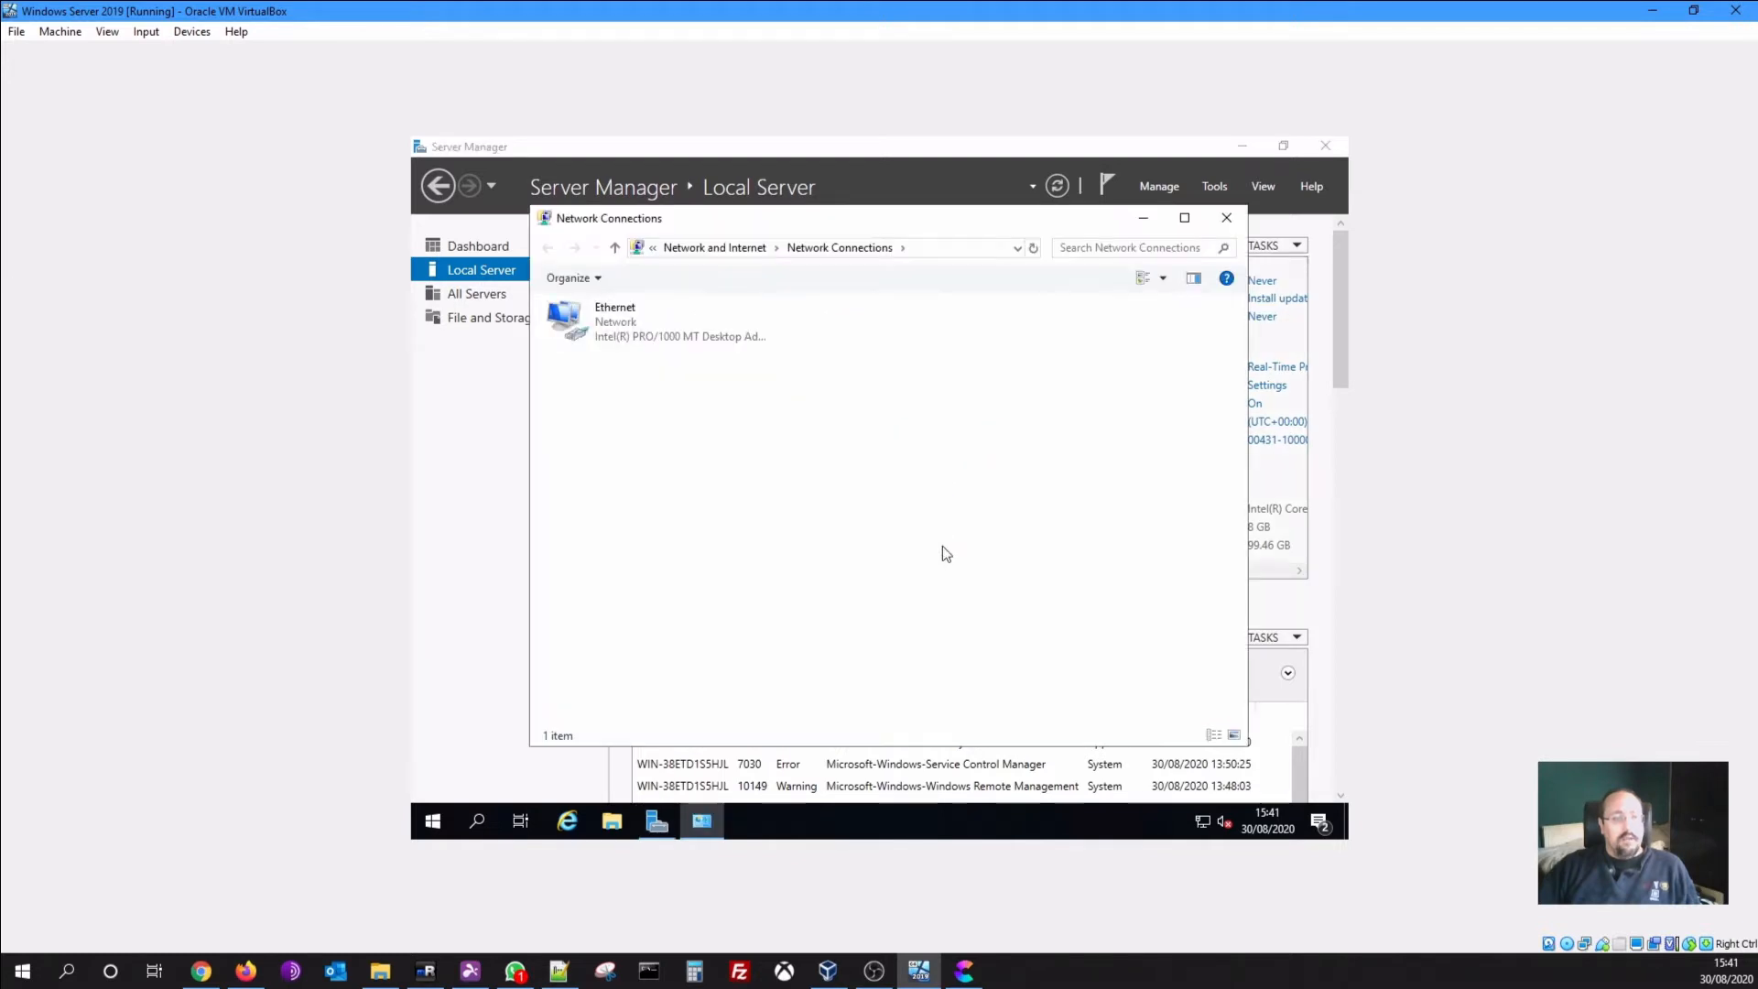
right_click(610, 316)
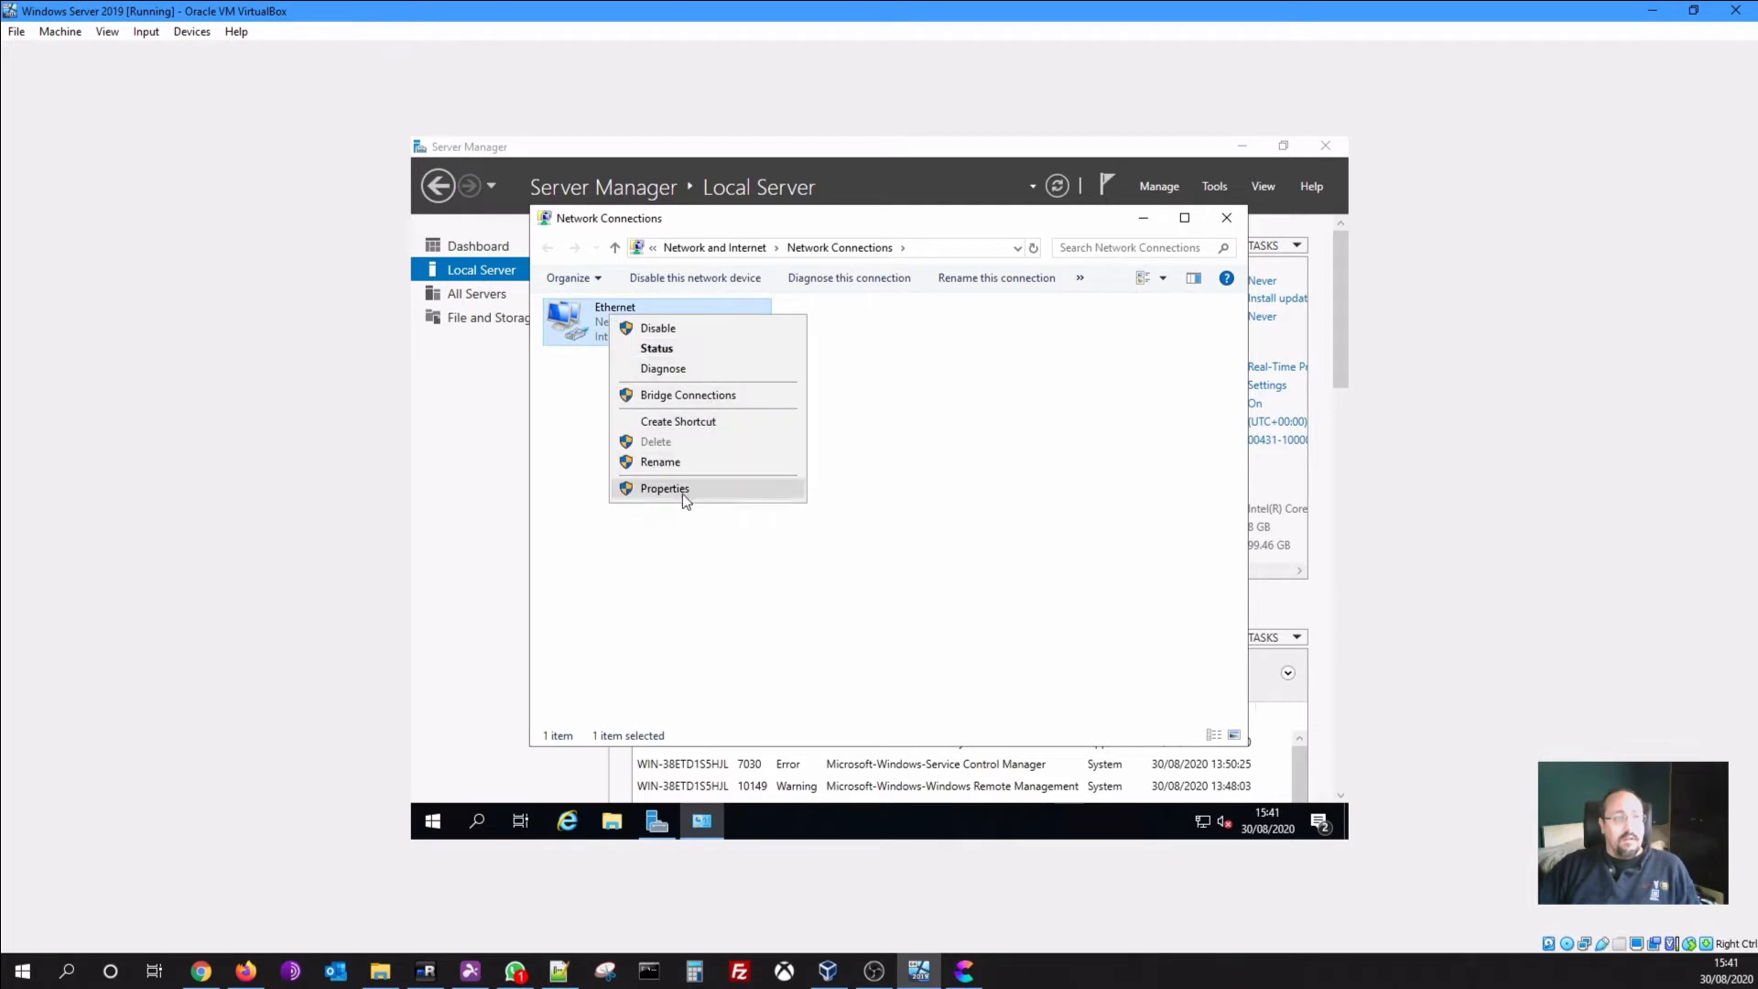
click(688, 488)
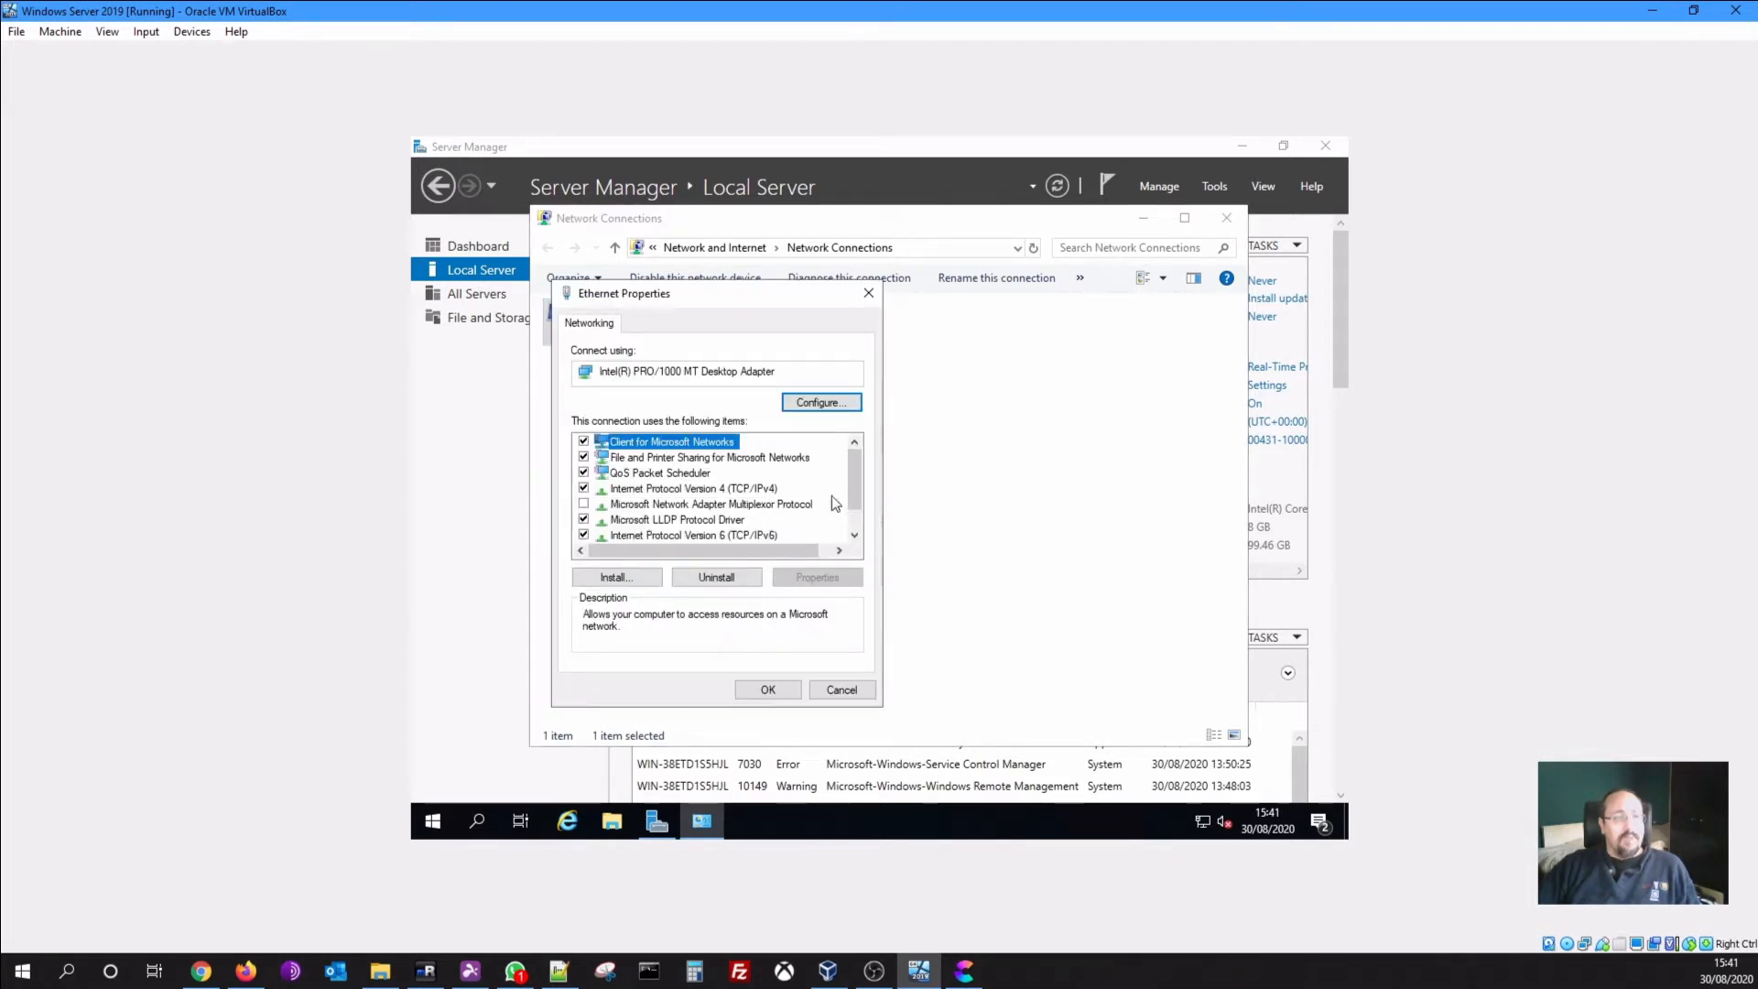
click(767, 489)
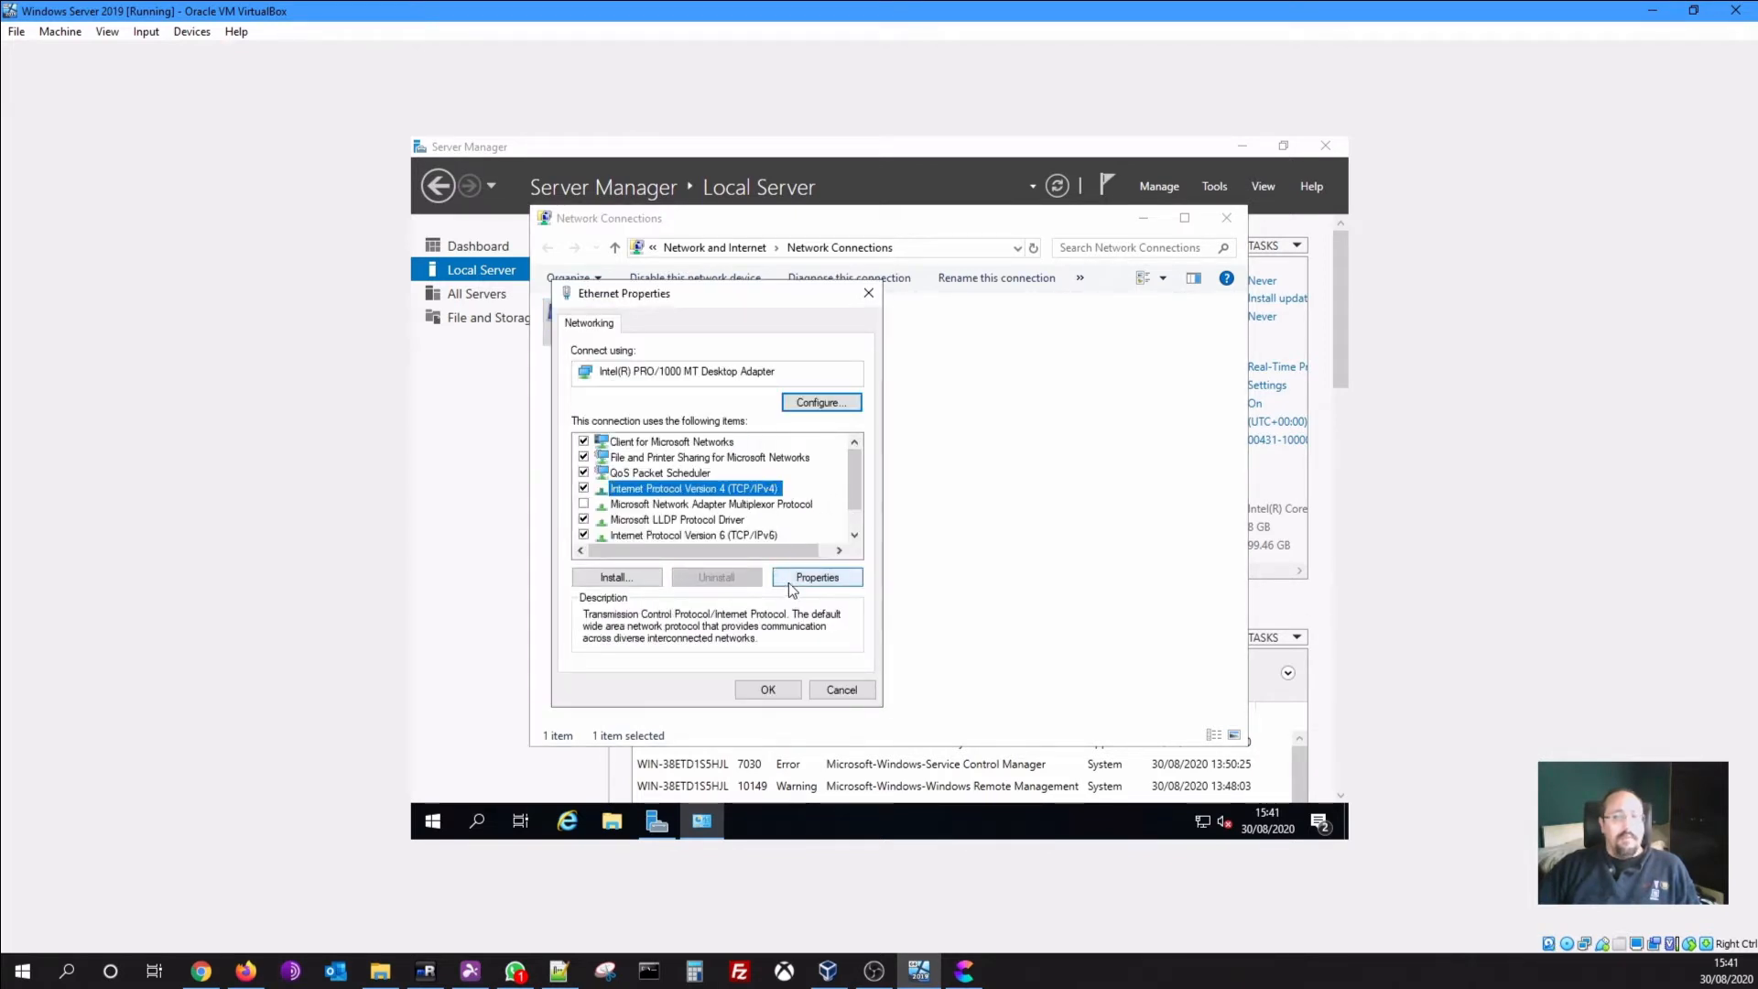
click(817, 578)
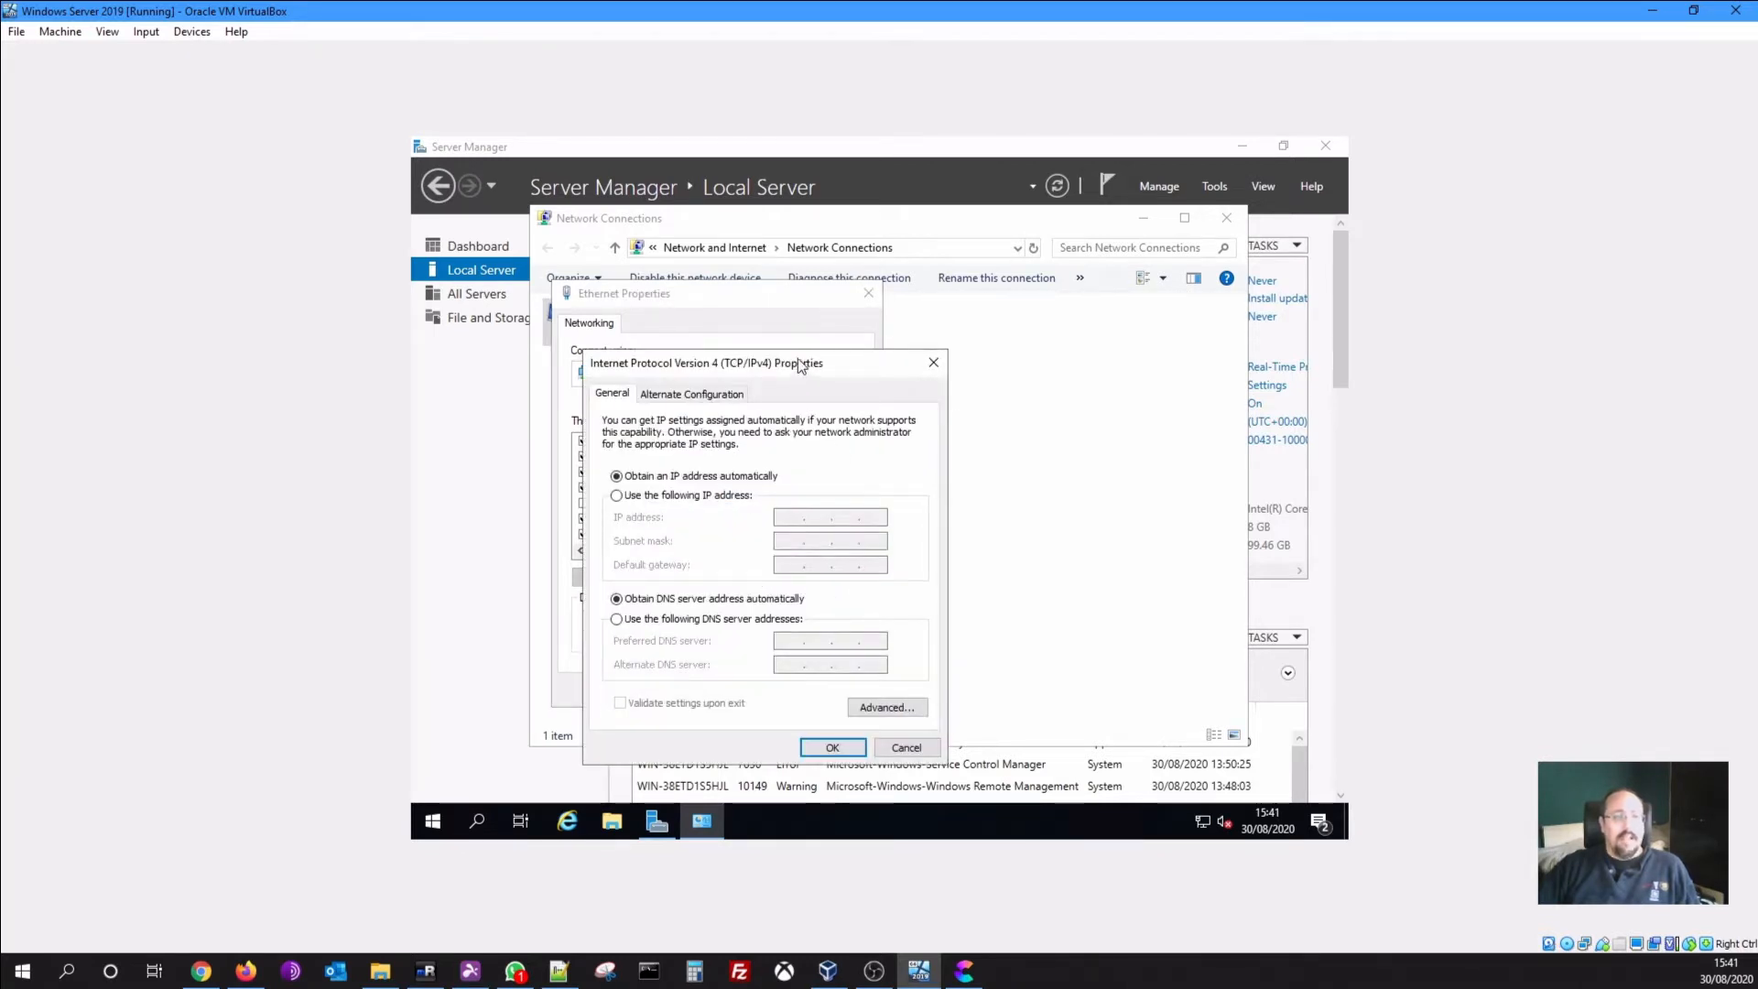
drag(801, 365, 877, 315)
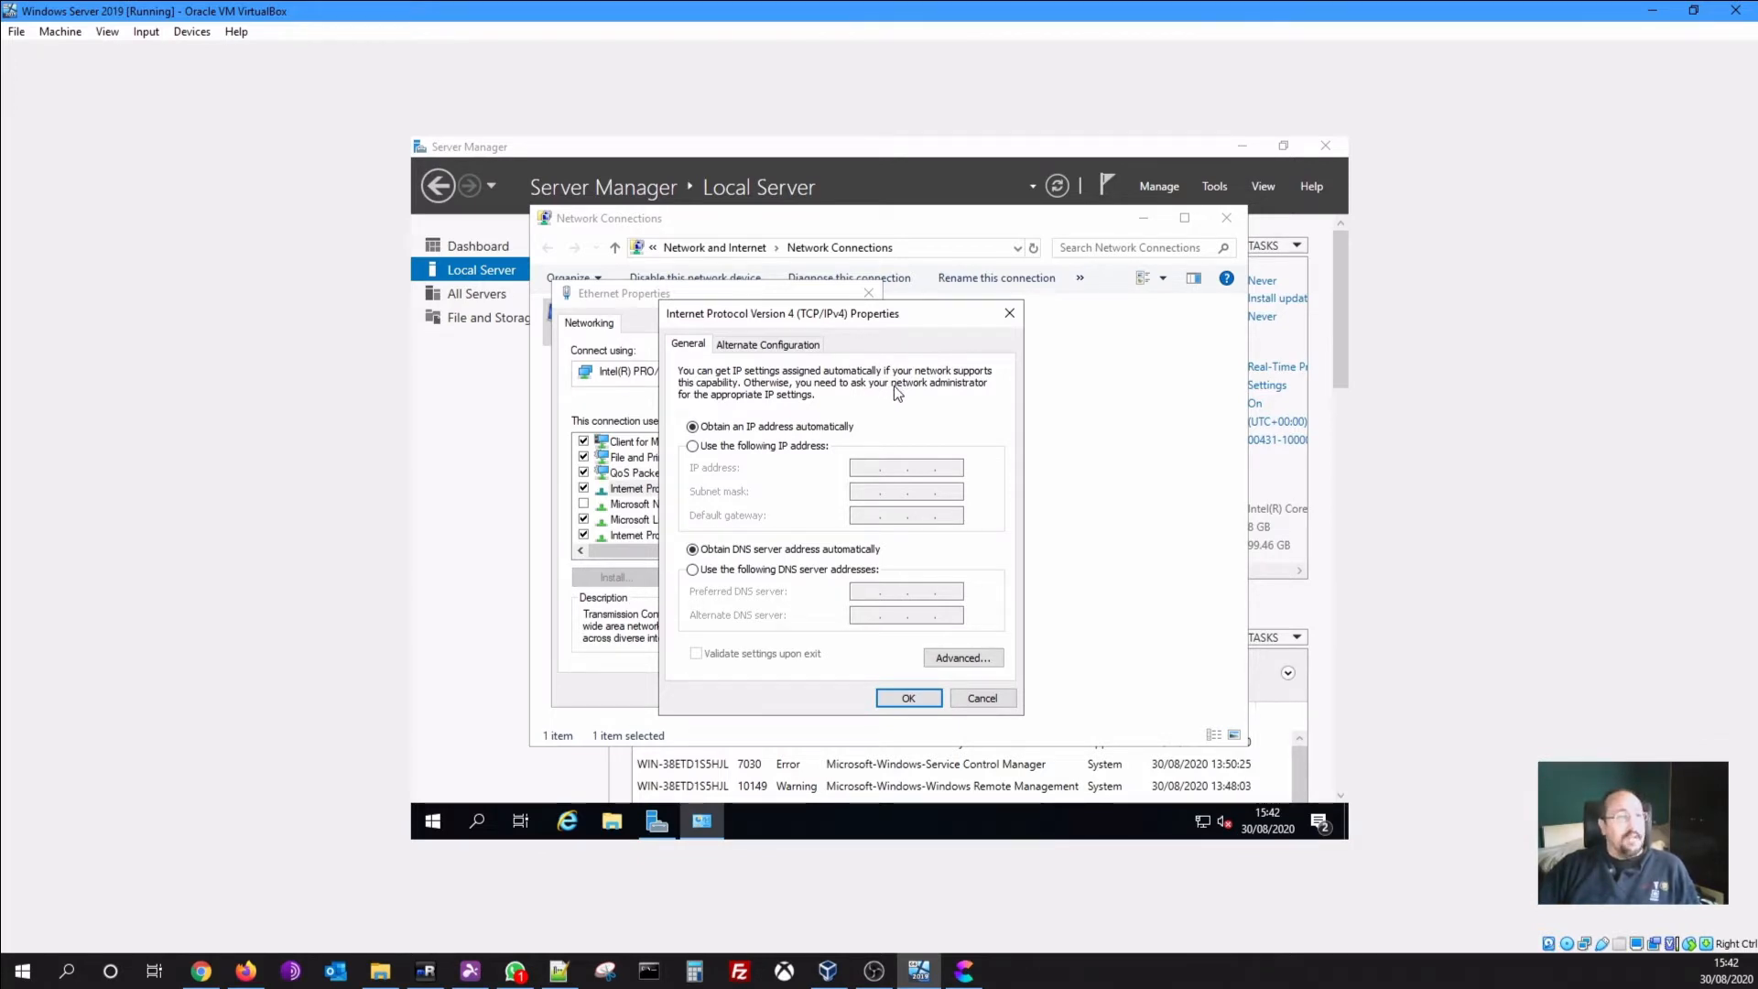
Assign static IP 192.168.150.10, mask 255.255.255.0, DNS 8.8.8.8 and 8.8.4.4, and save
click(709, 453)
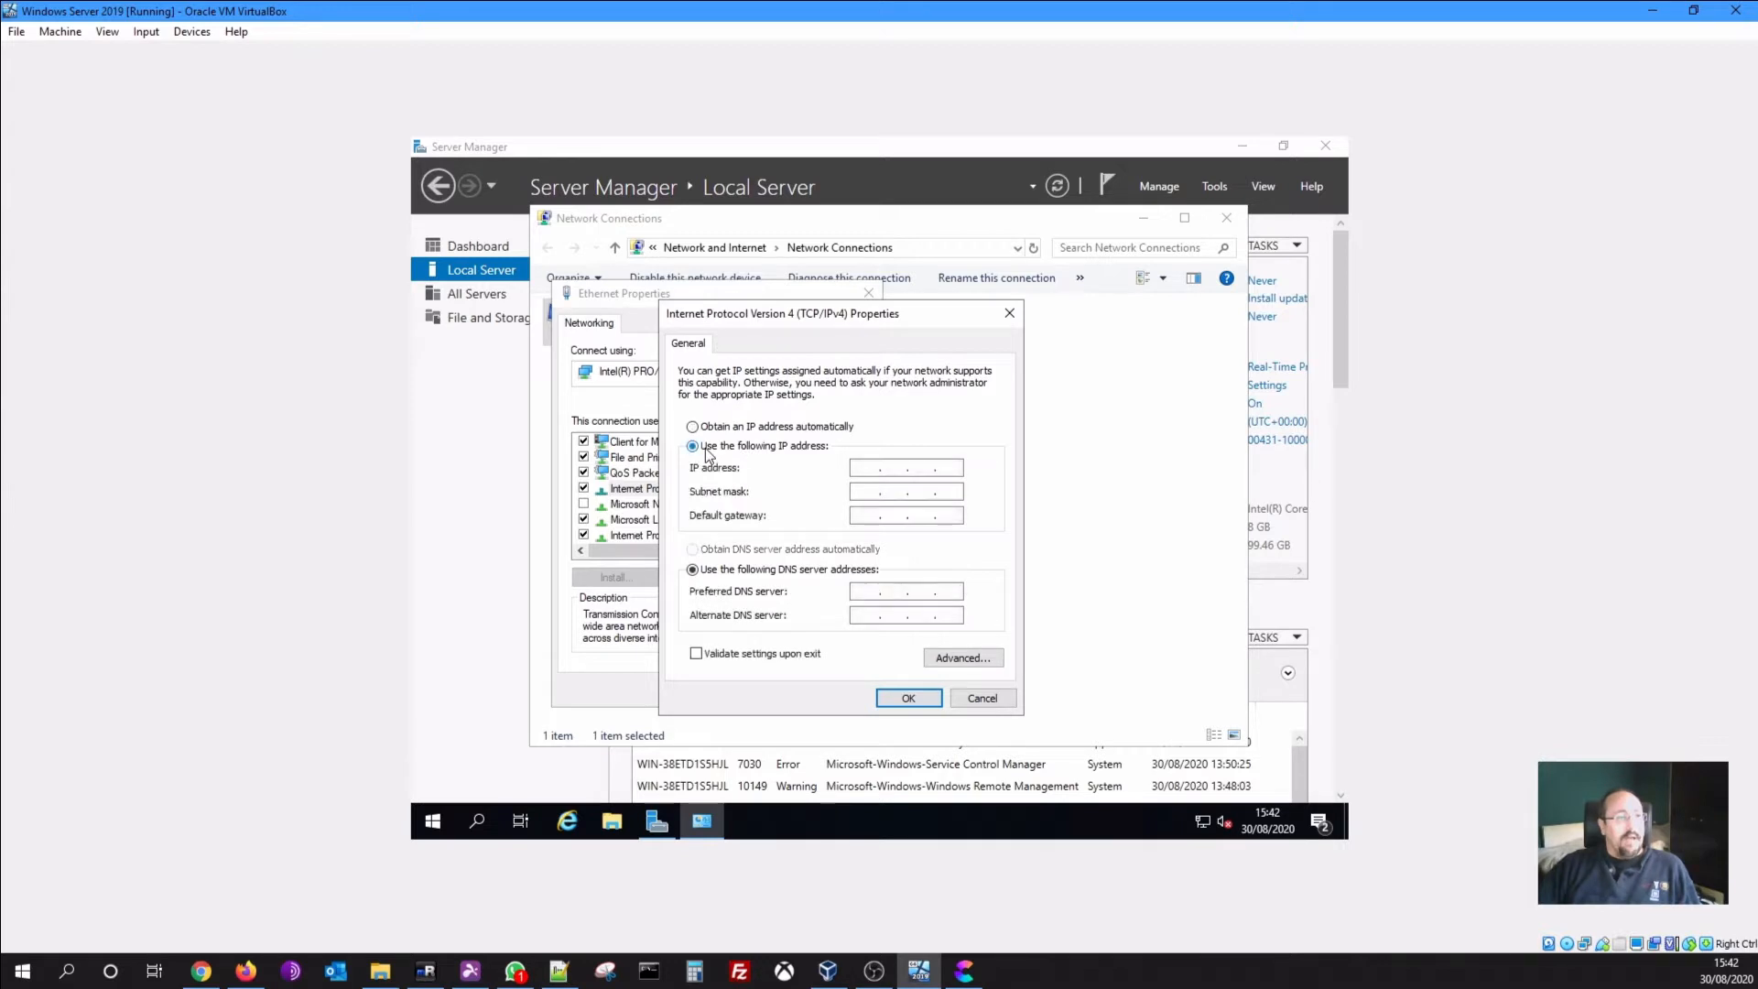
click(867, 467)
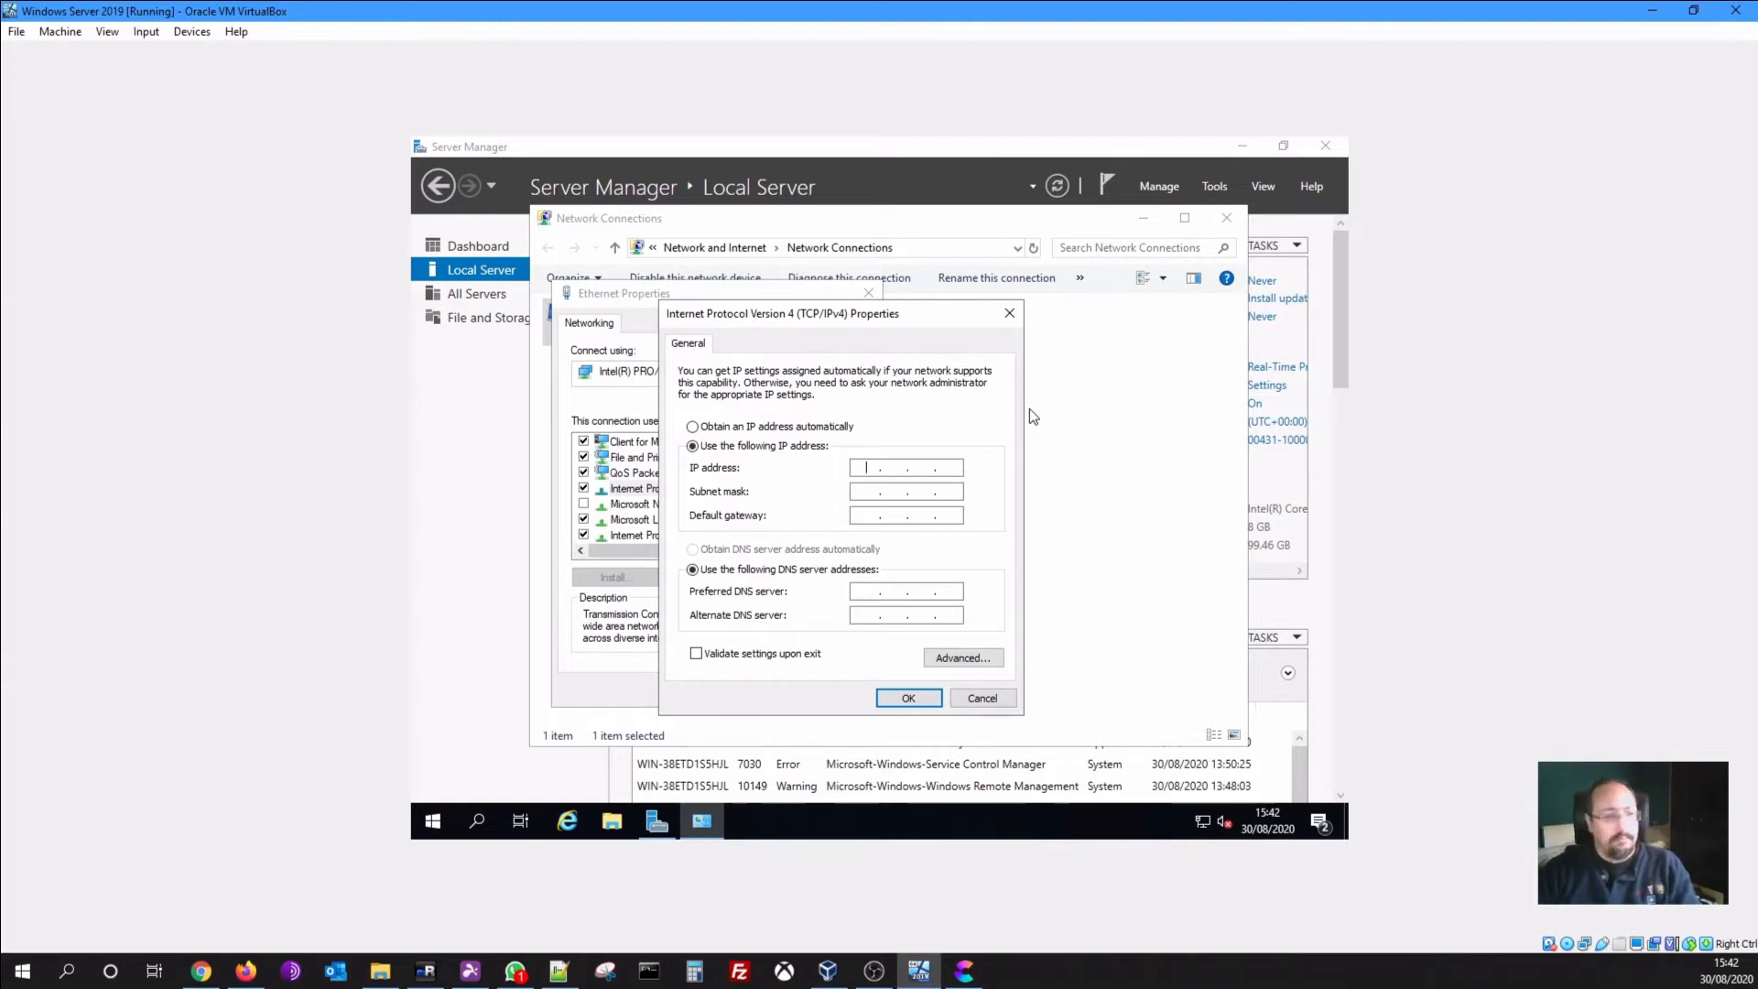
text(192.168.)
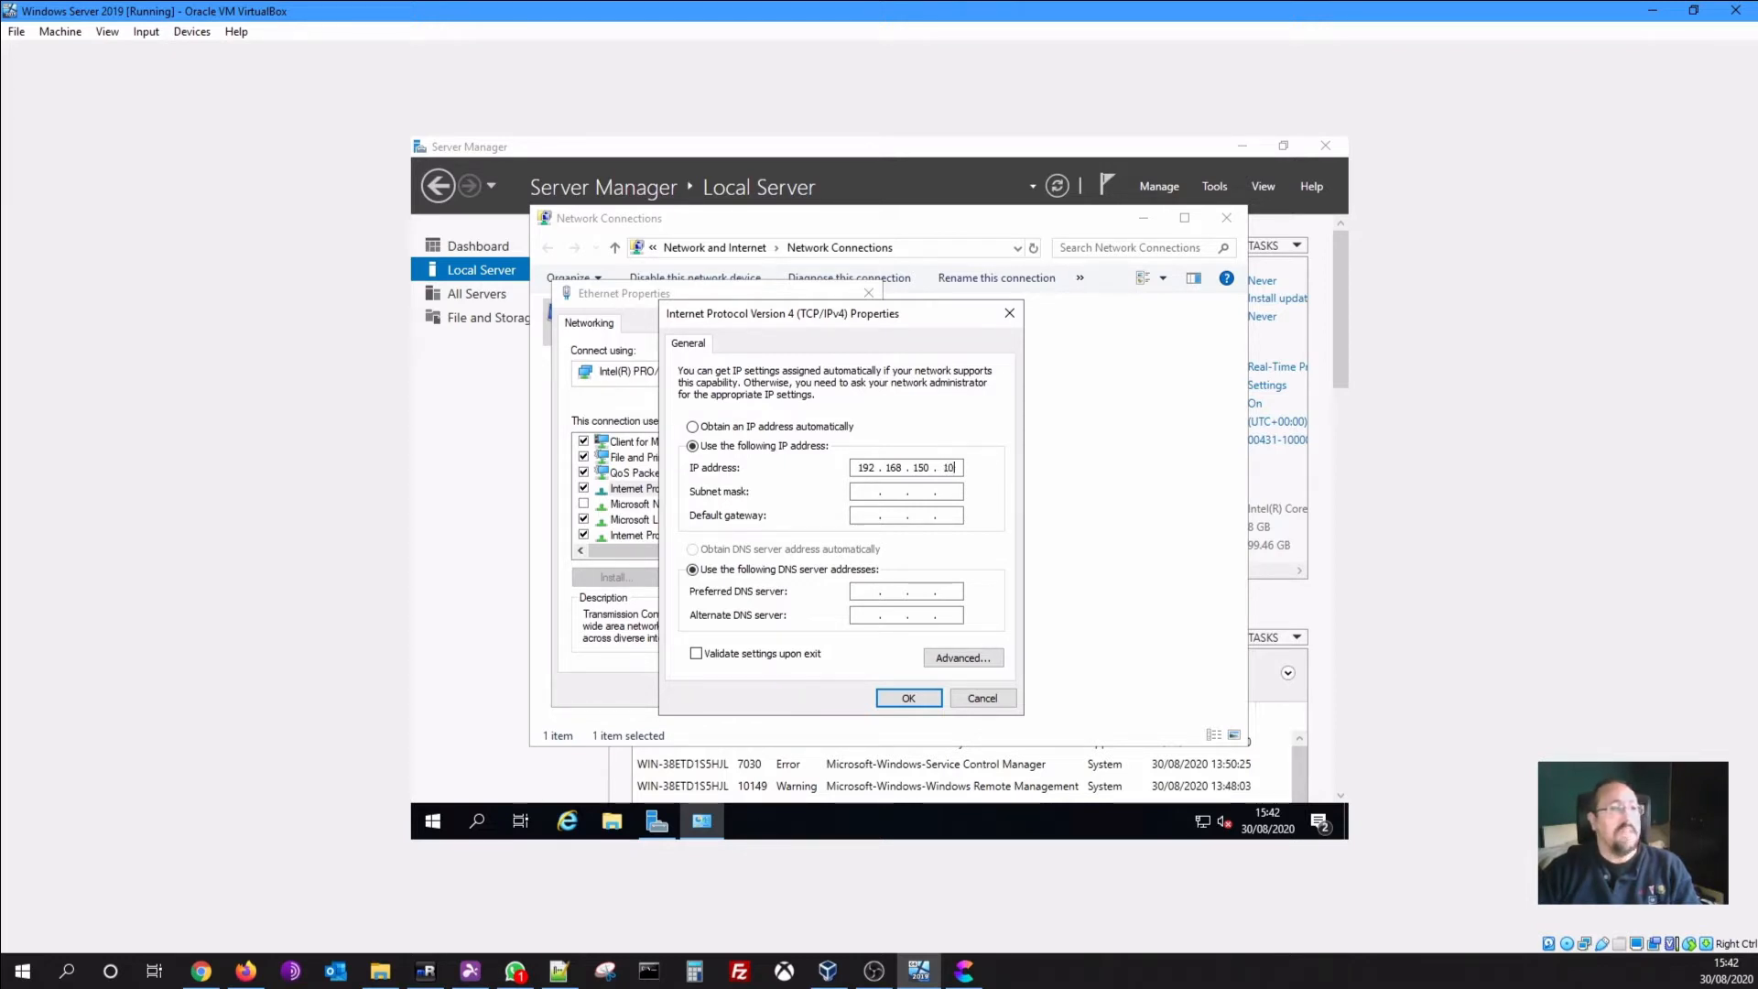
key(Tab)
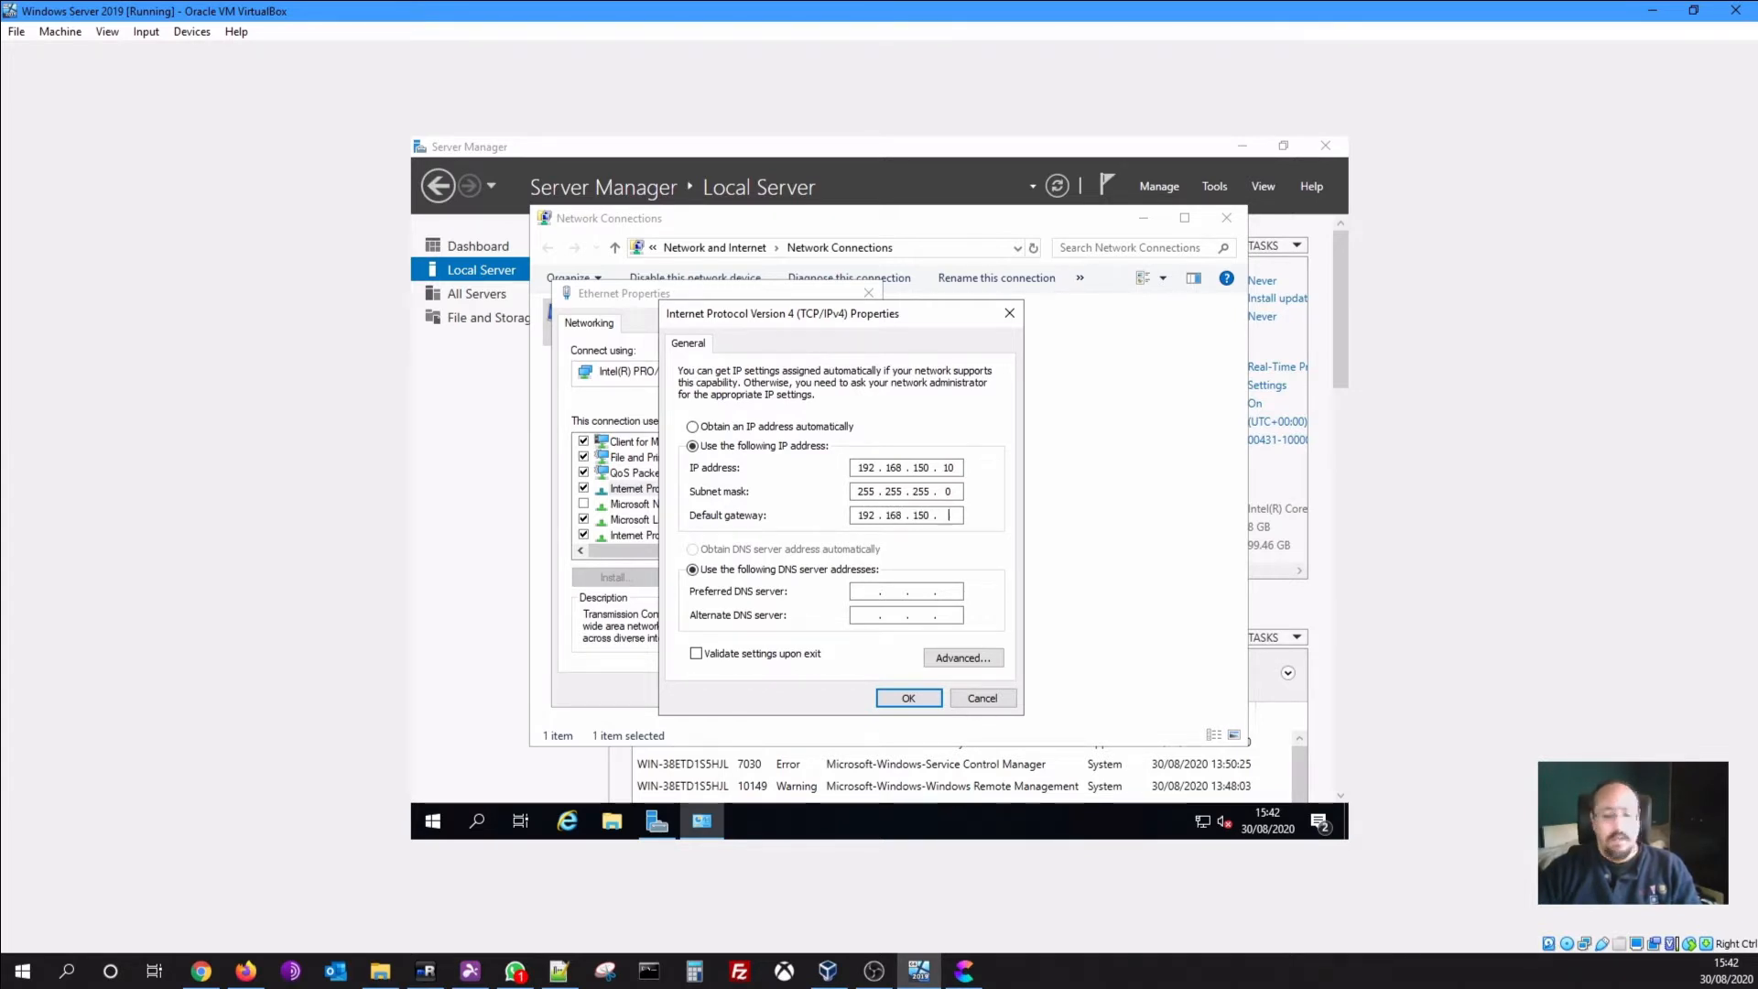
key(BackSpace)
key(BackSpace)
key(BackSpace)
key(BackSpace)
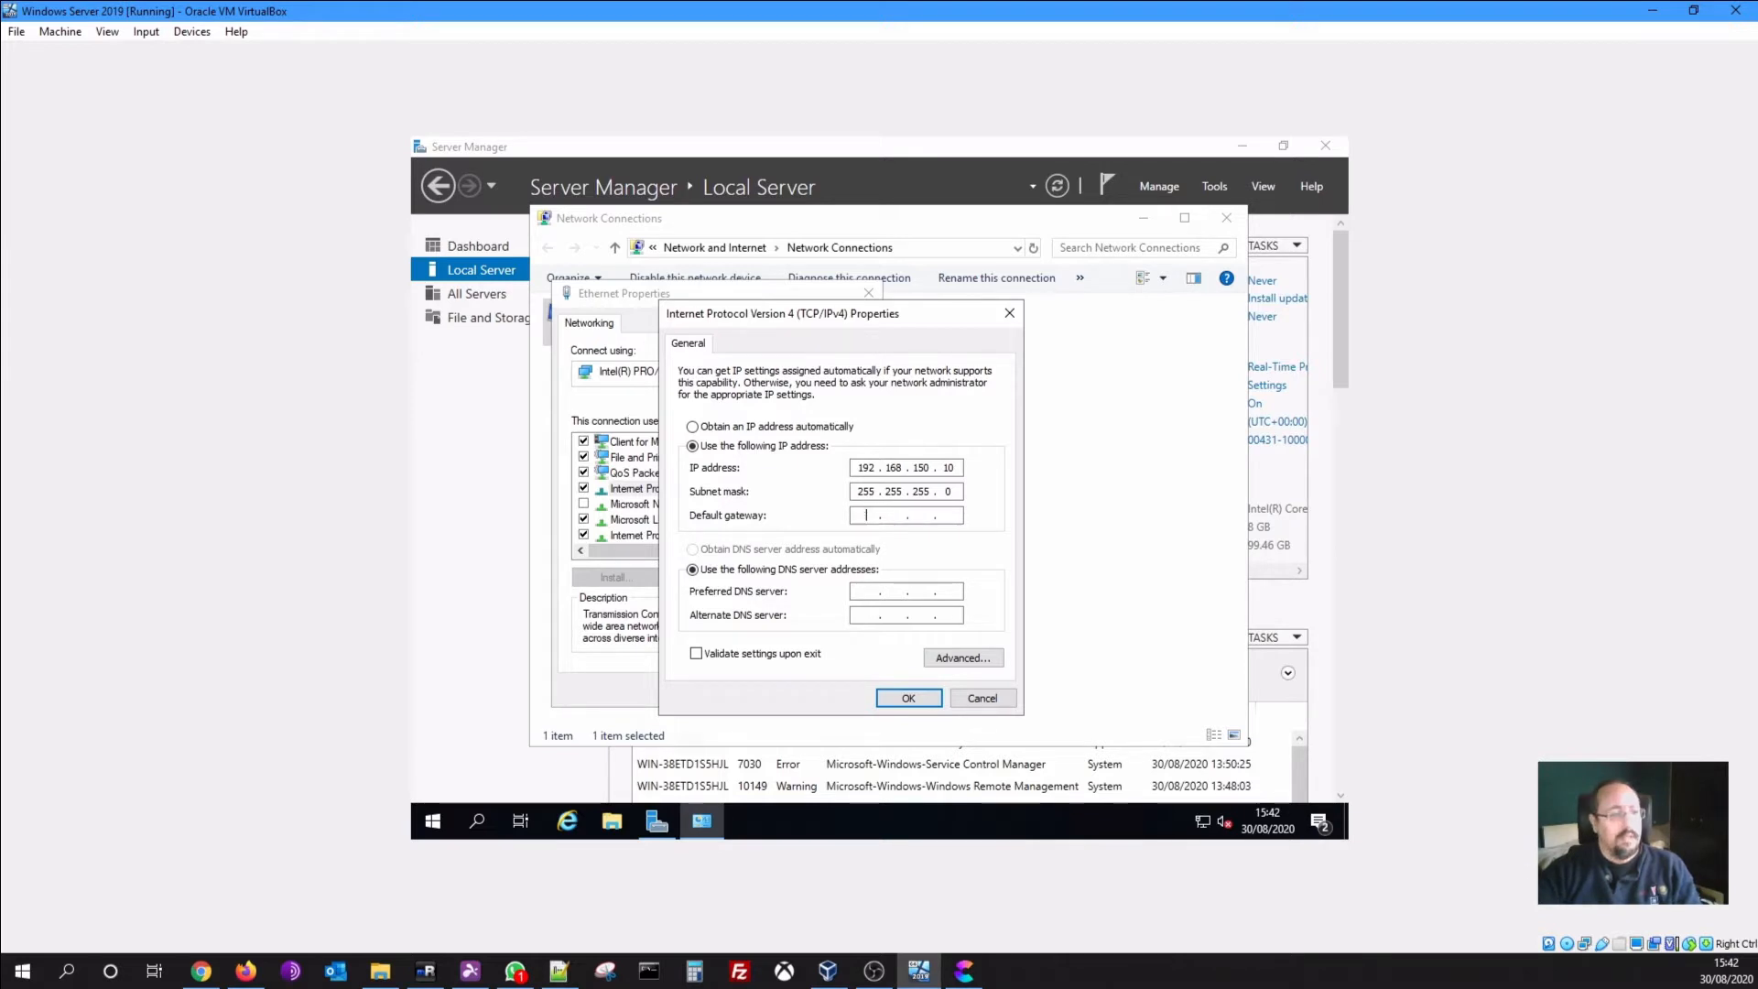
key(Tab)
key(Tab)
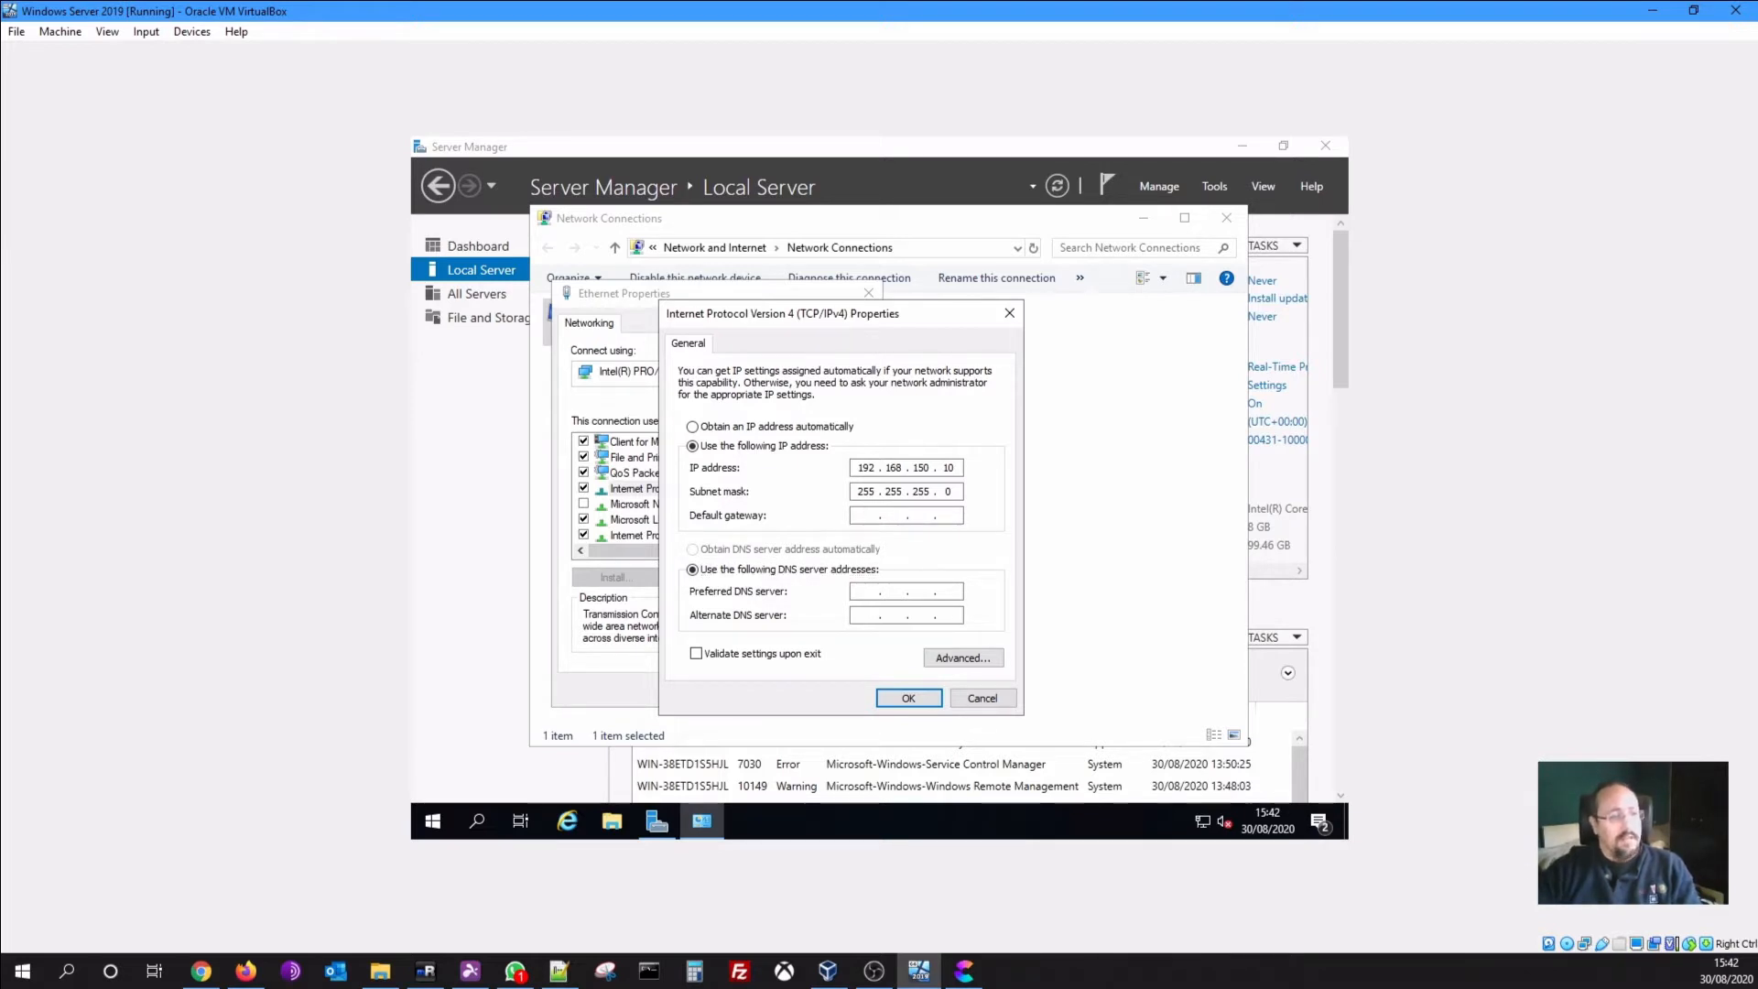
text(8.8.8.)
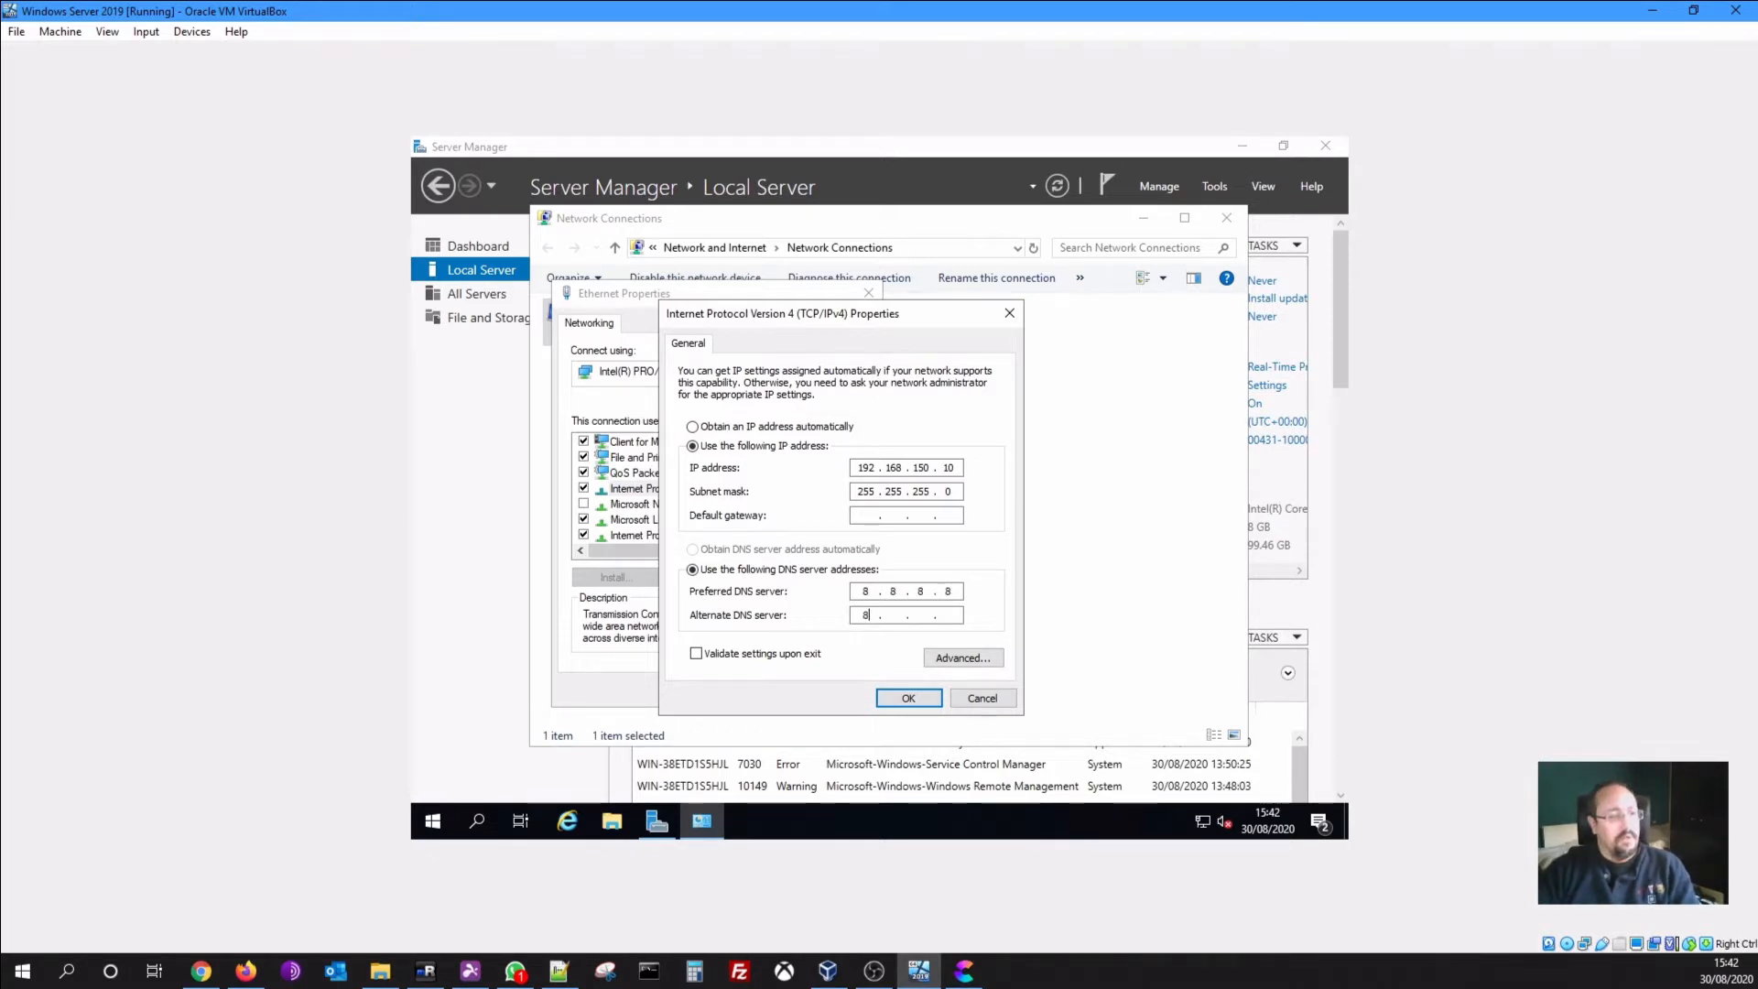
text(8.8.4.4)
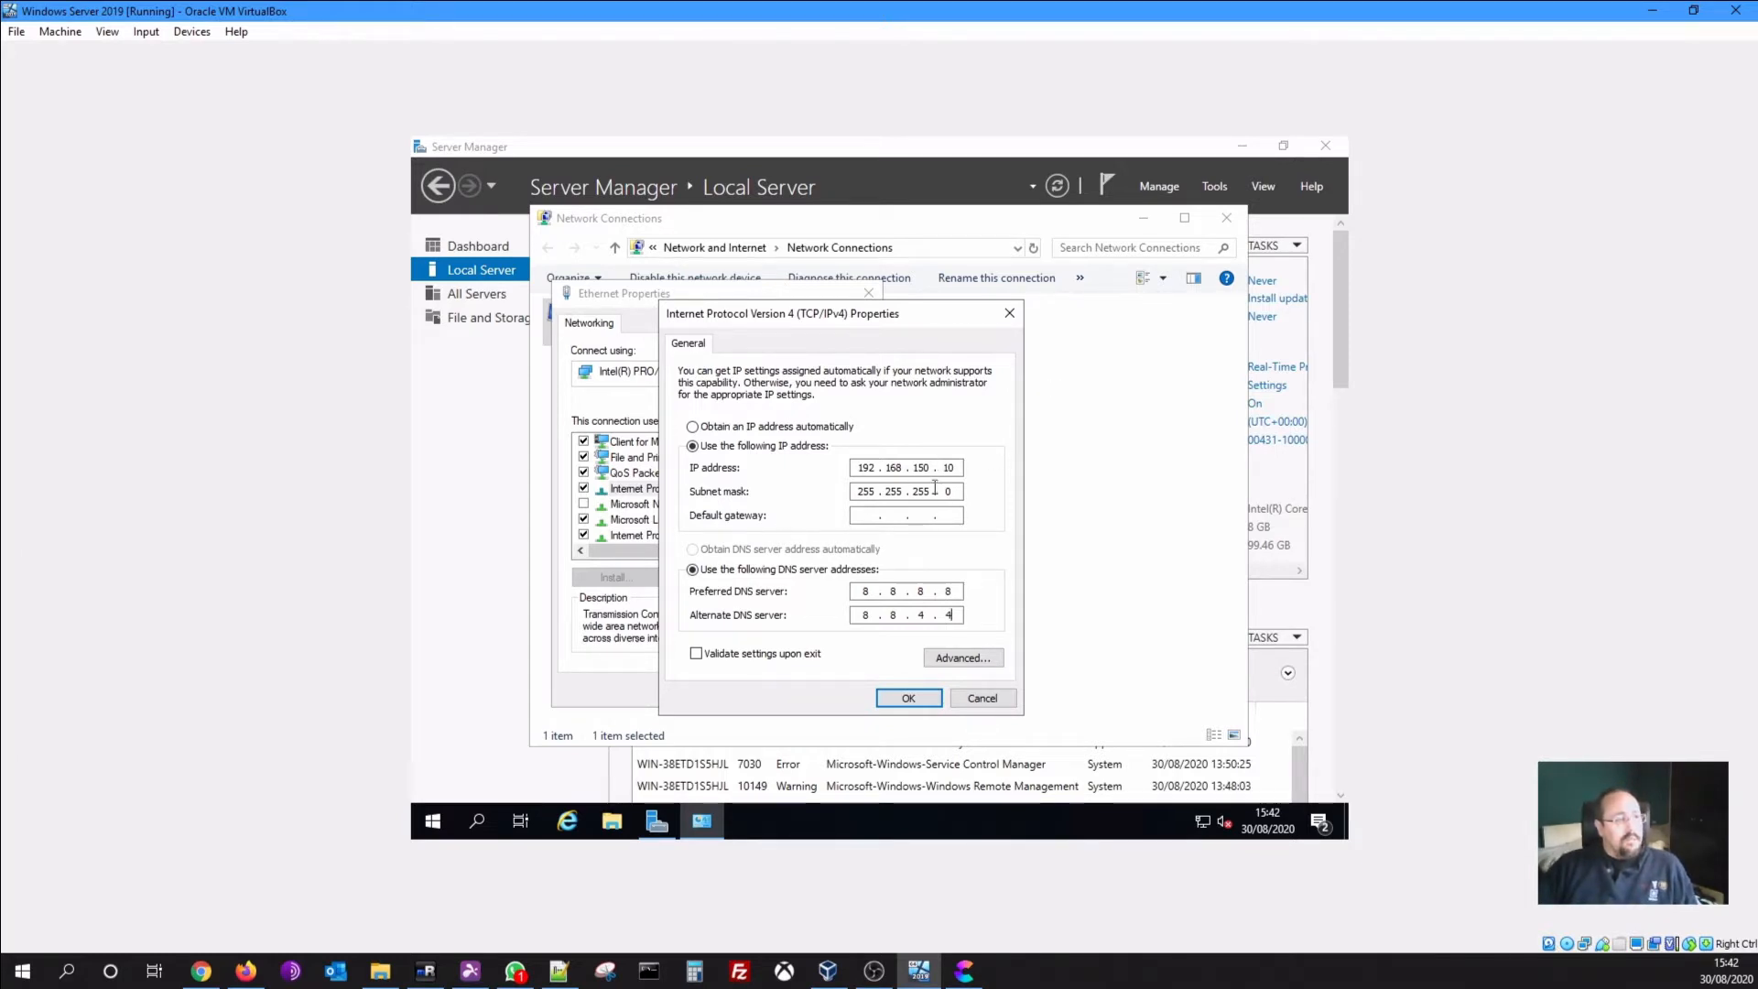
click(905, 697)
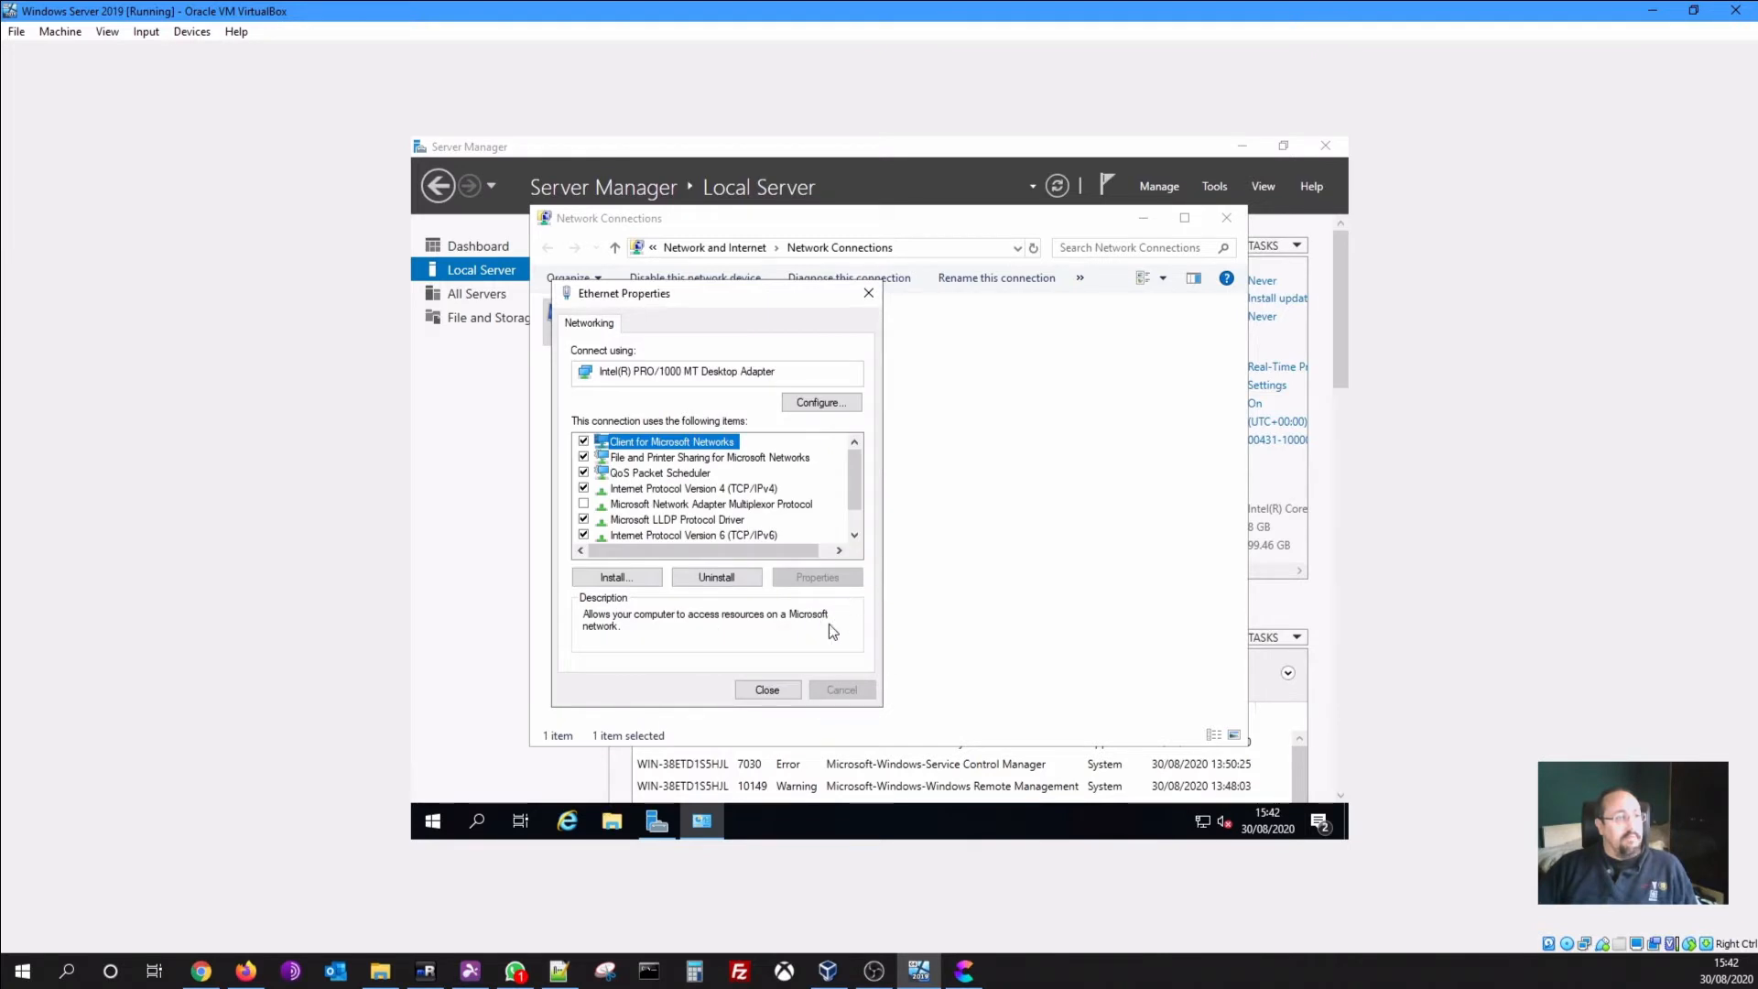
click(767, 689)
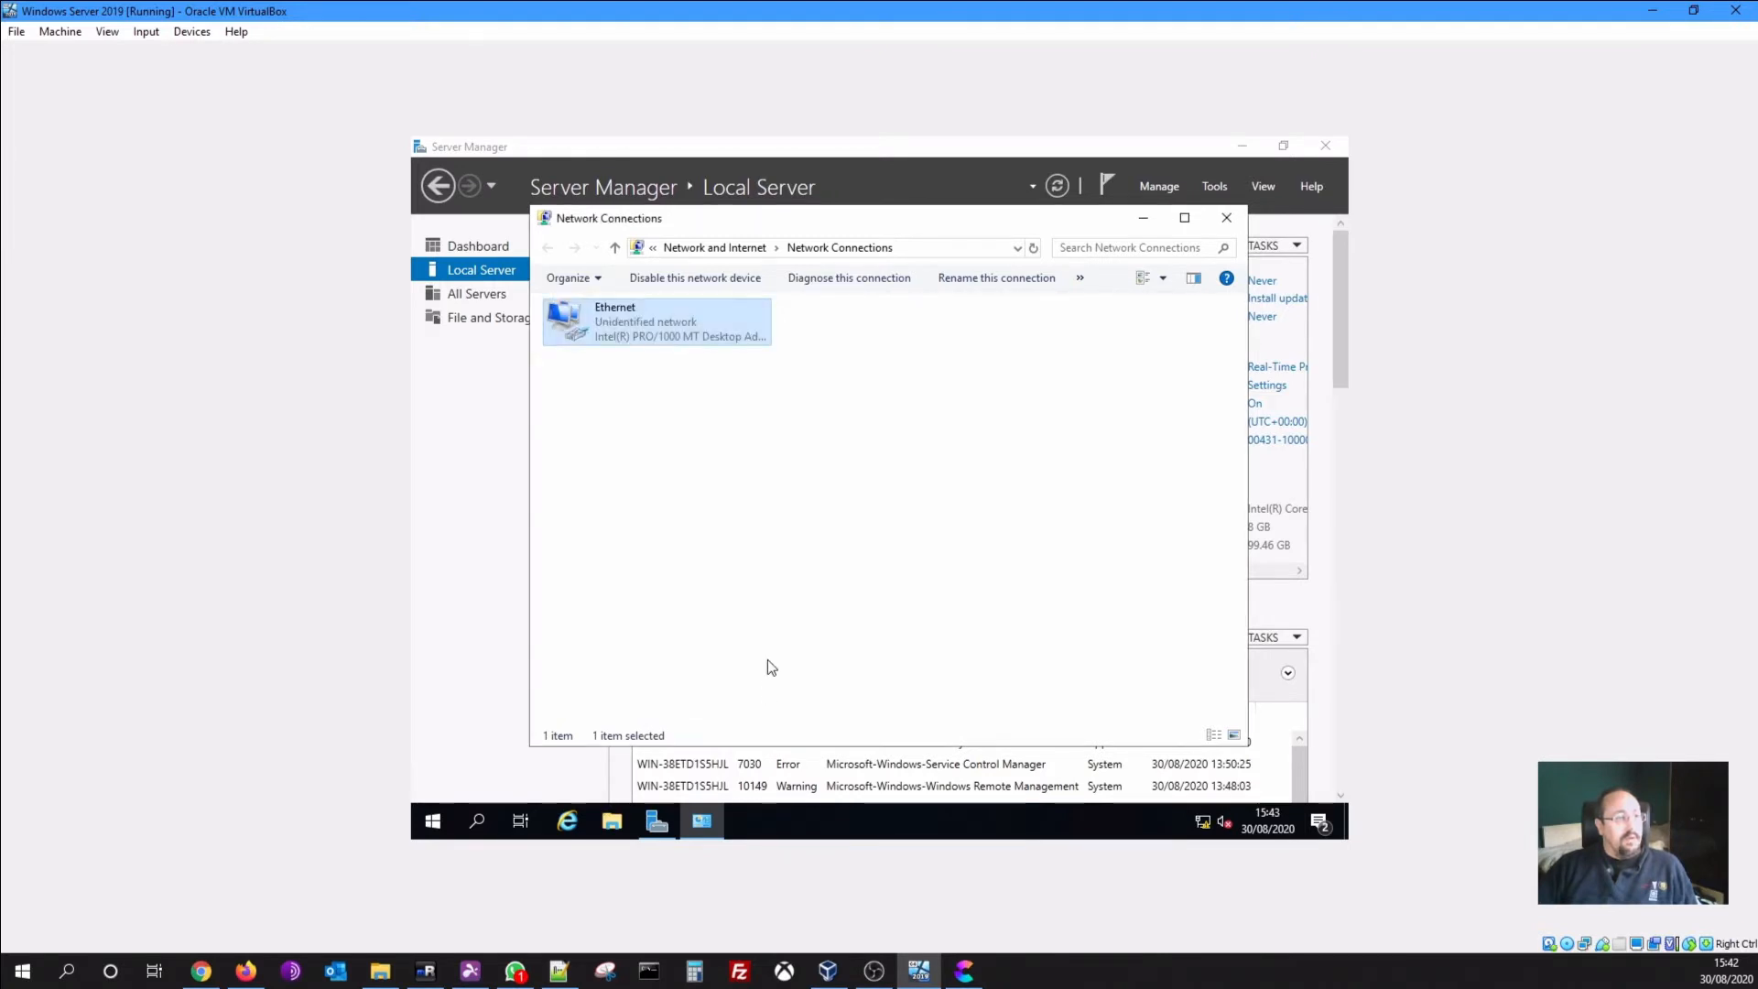
Close open windows and restart with reason 'Operating System: Recovery (Planned)'
click(1224, 220)
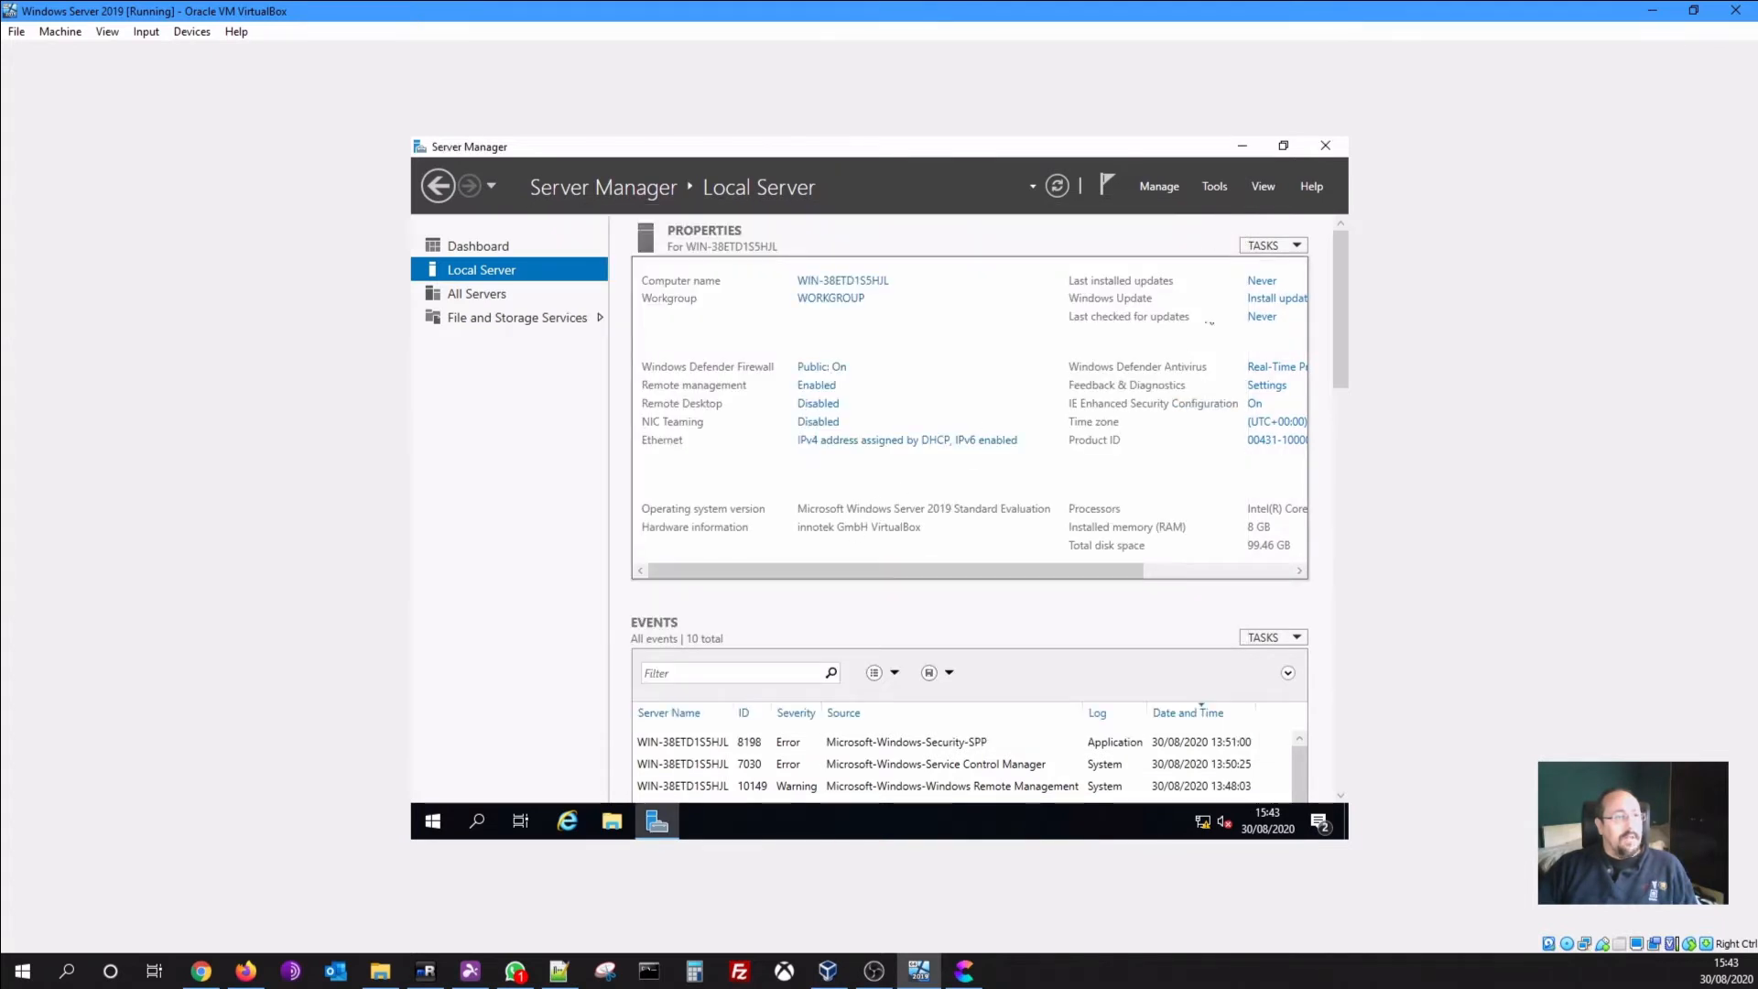
click(1323, 146)
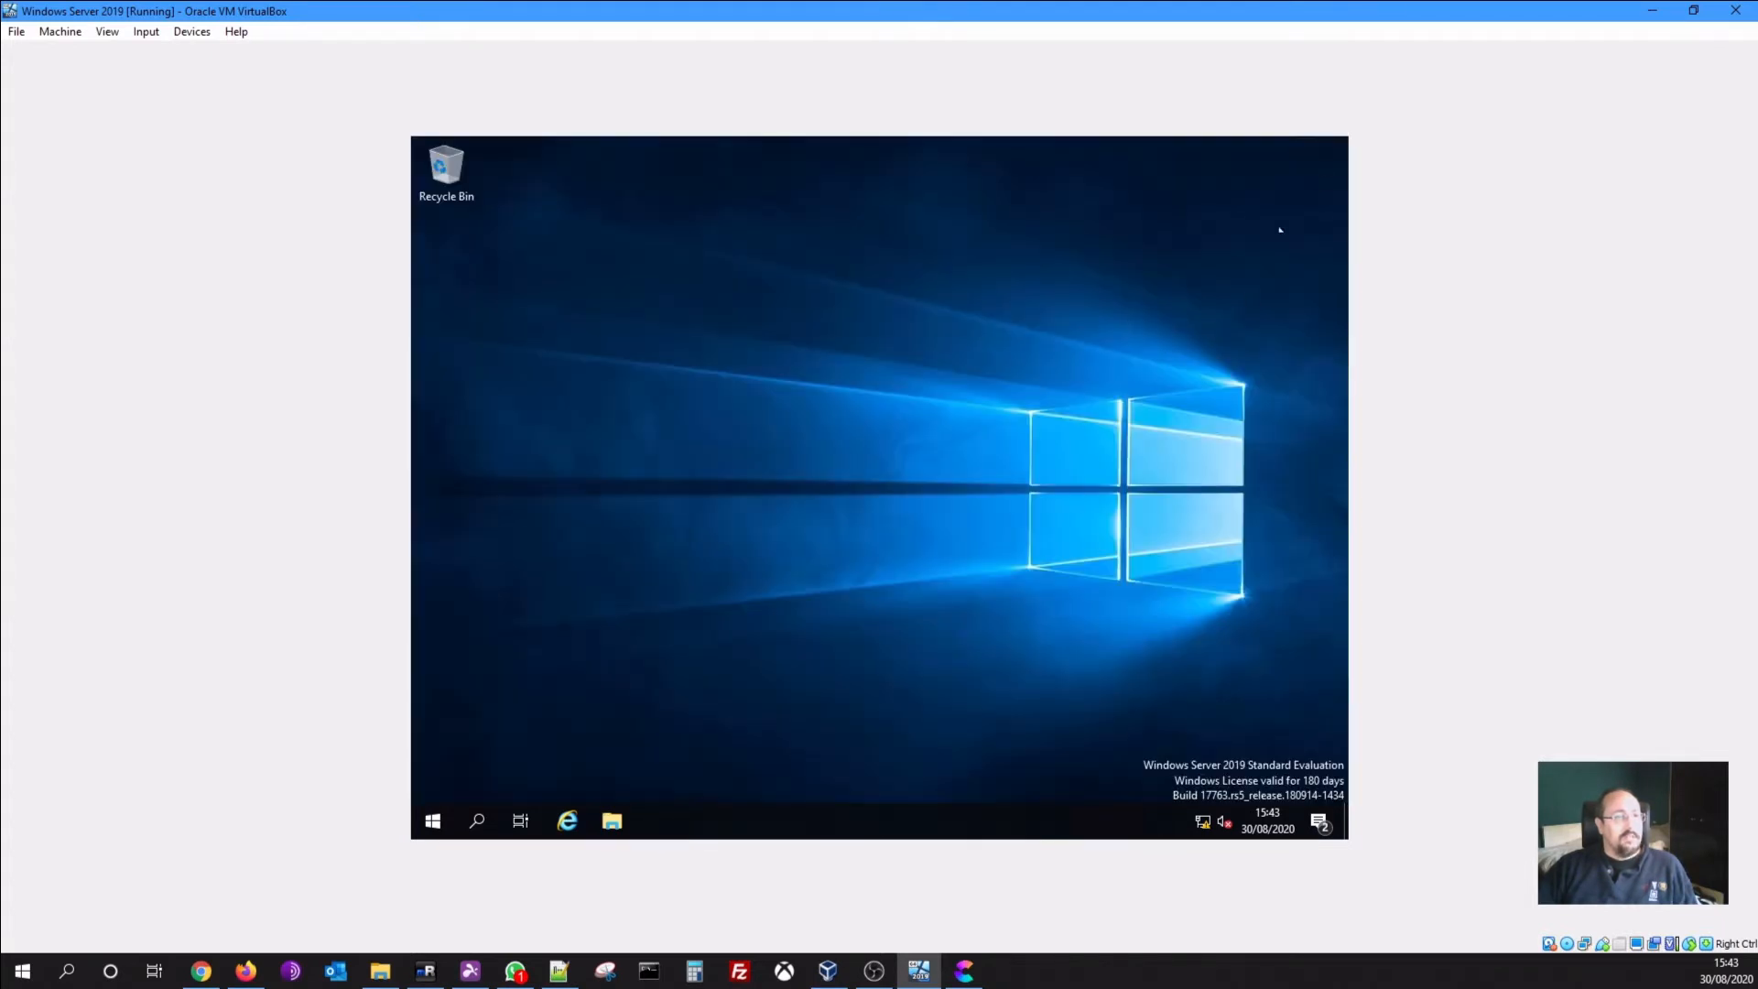
click(433, 820)
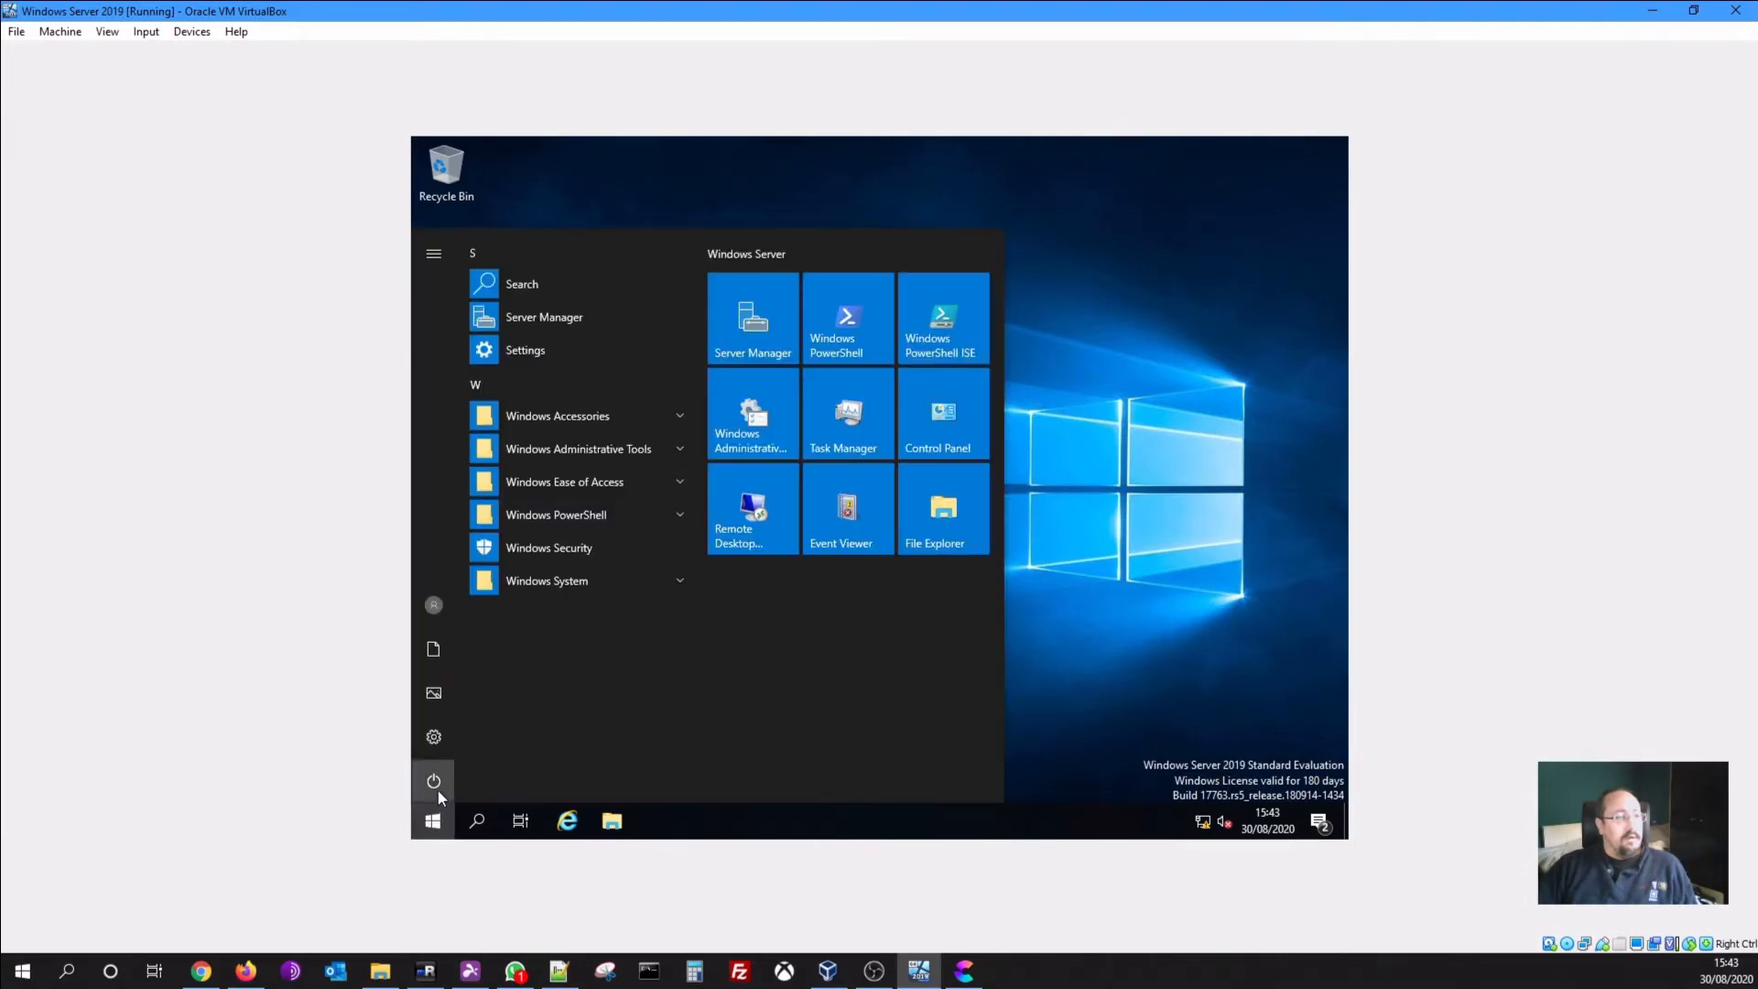
click(437, 789)
click(453, 729)
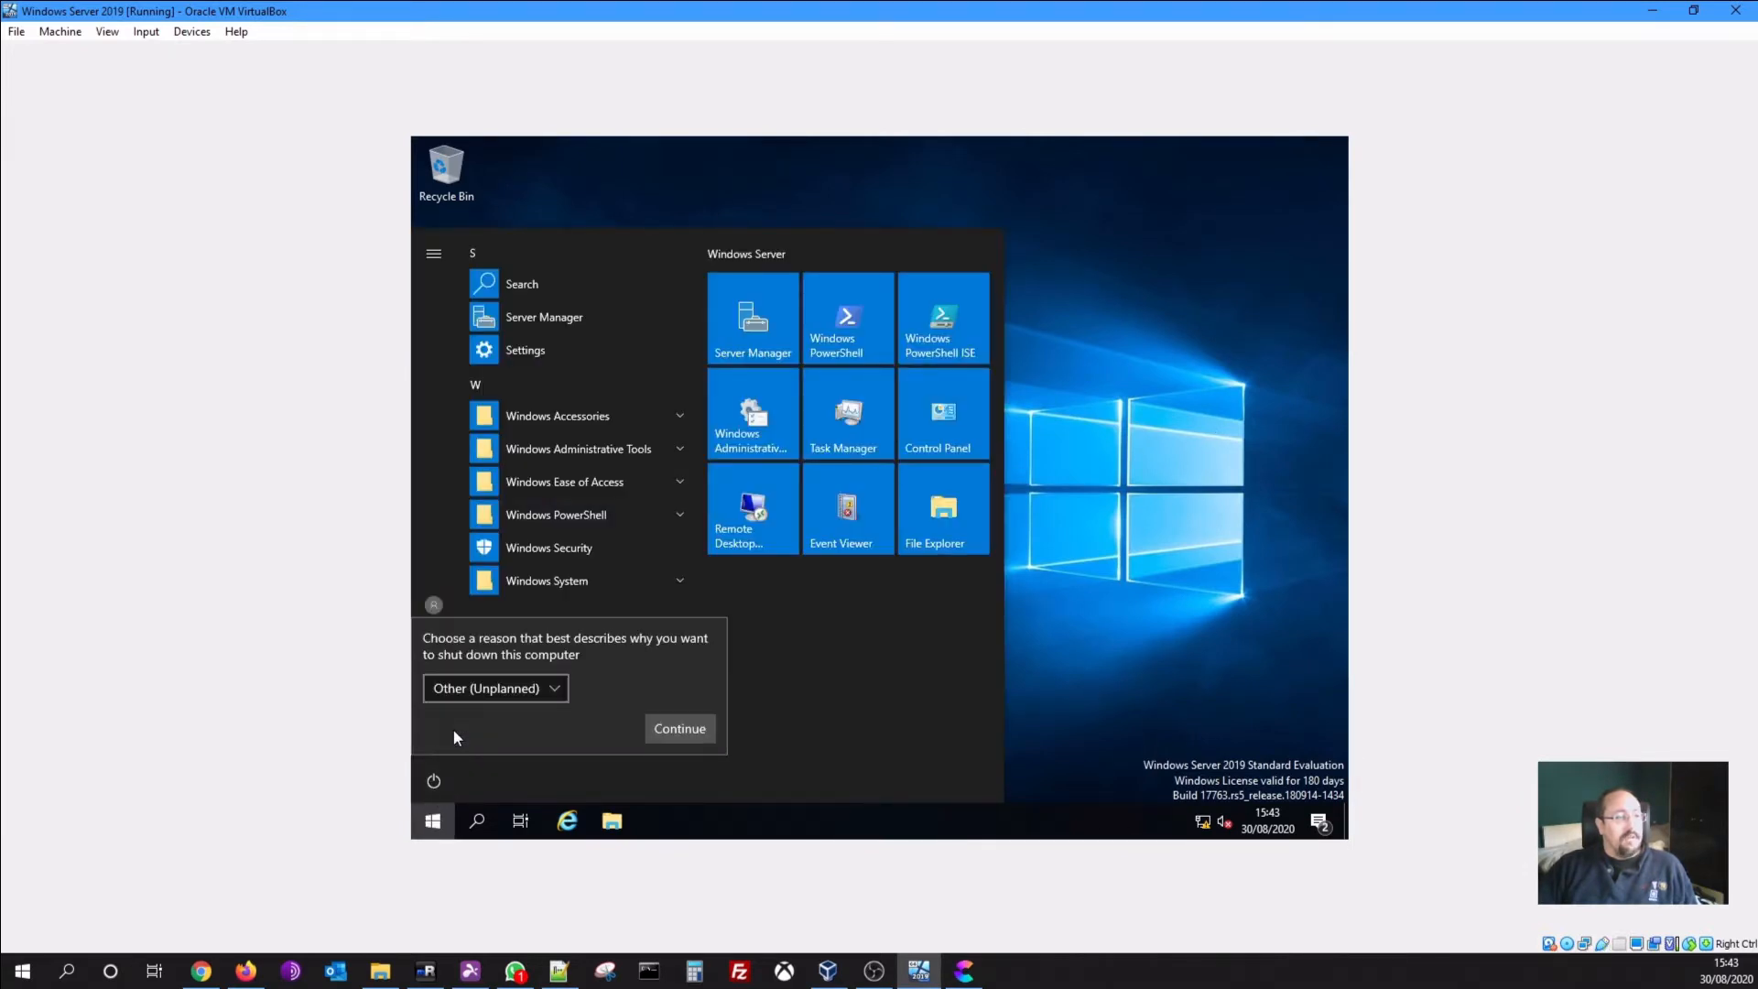
click(541, 686)
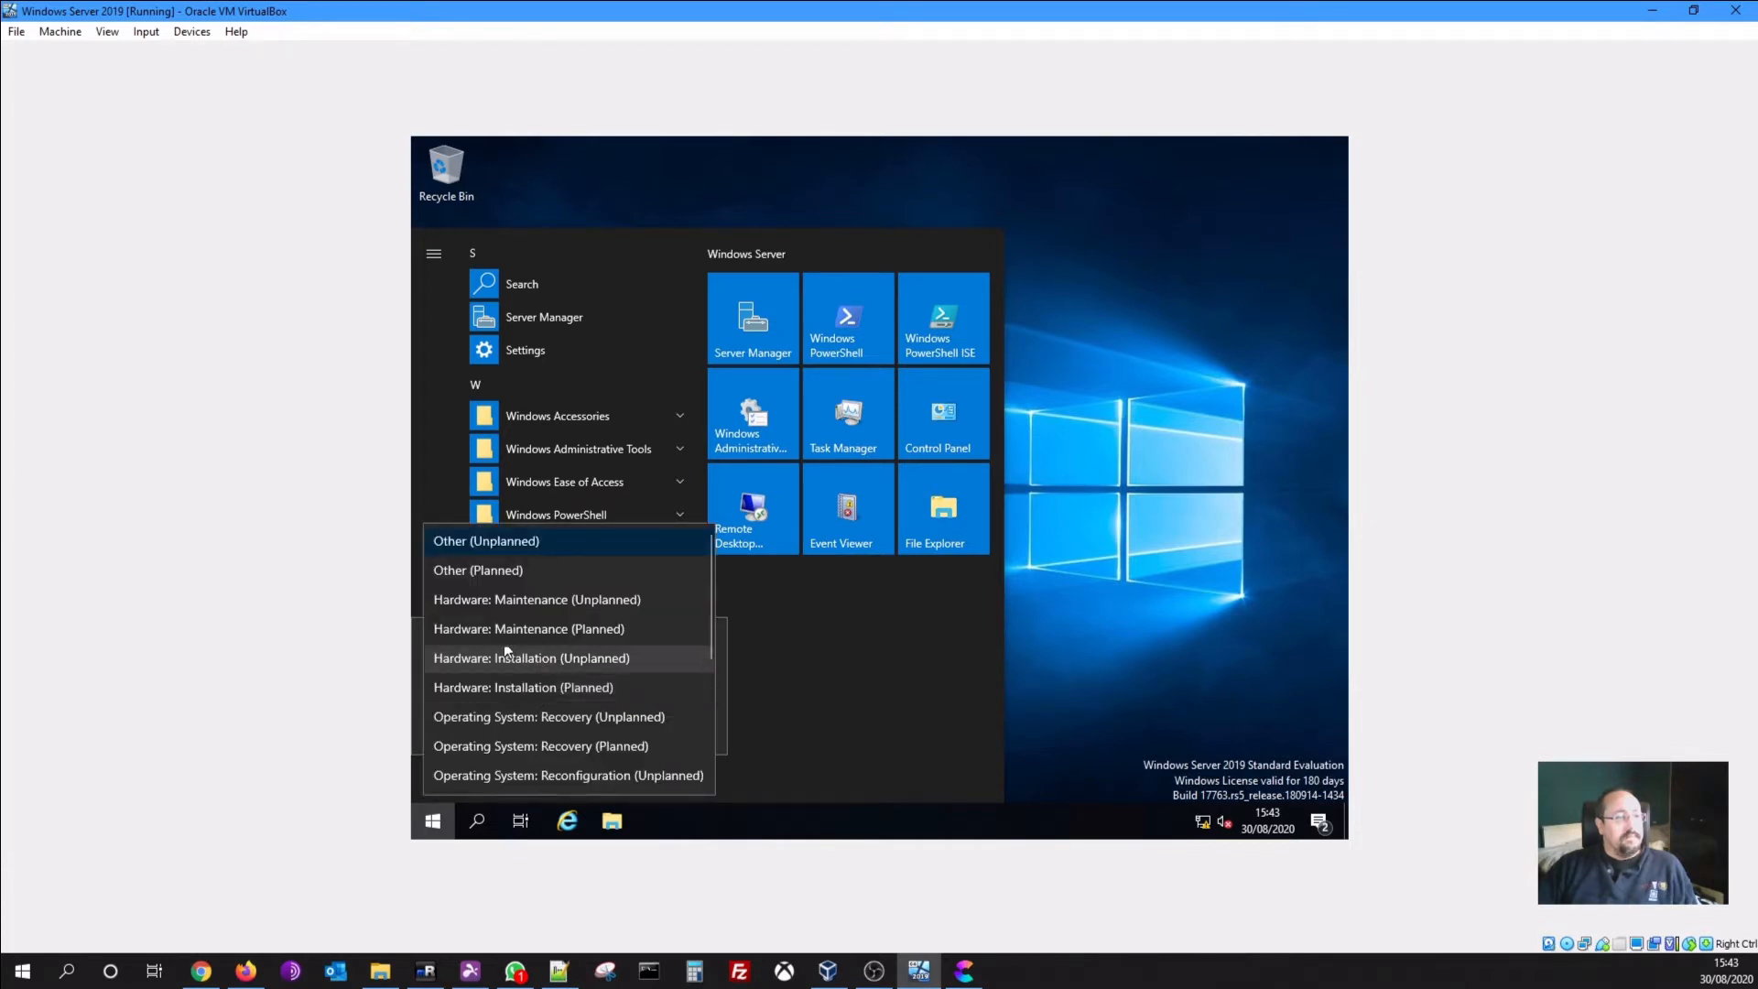
click(481, 738)
click(671, 727)
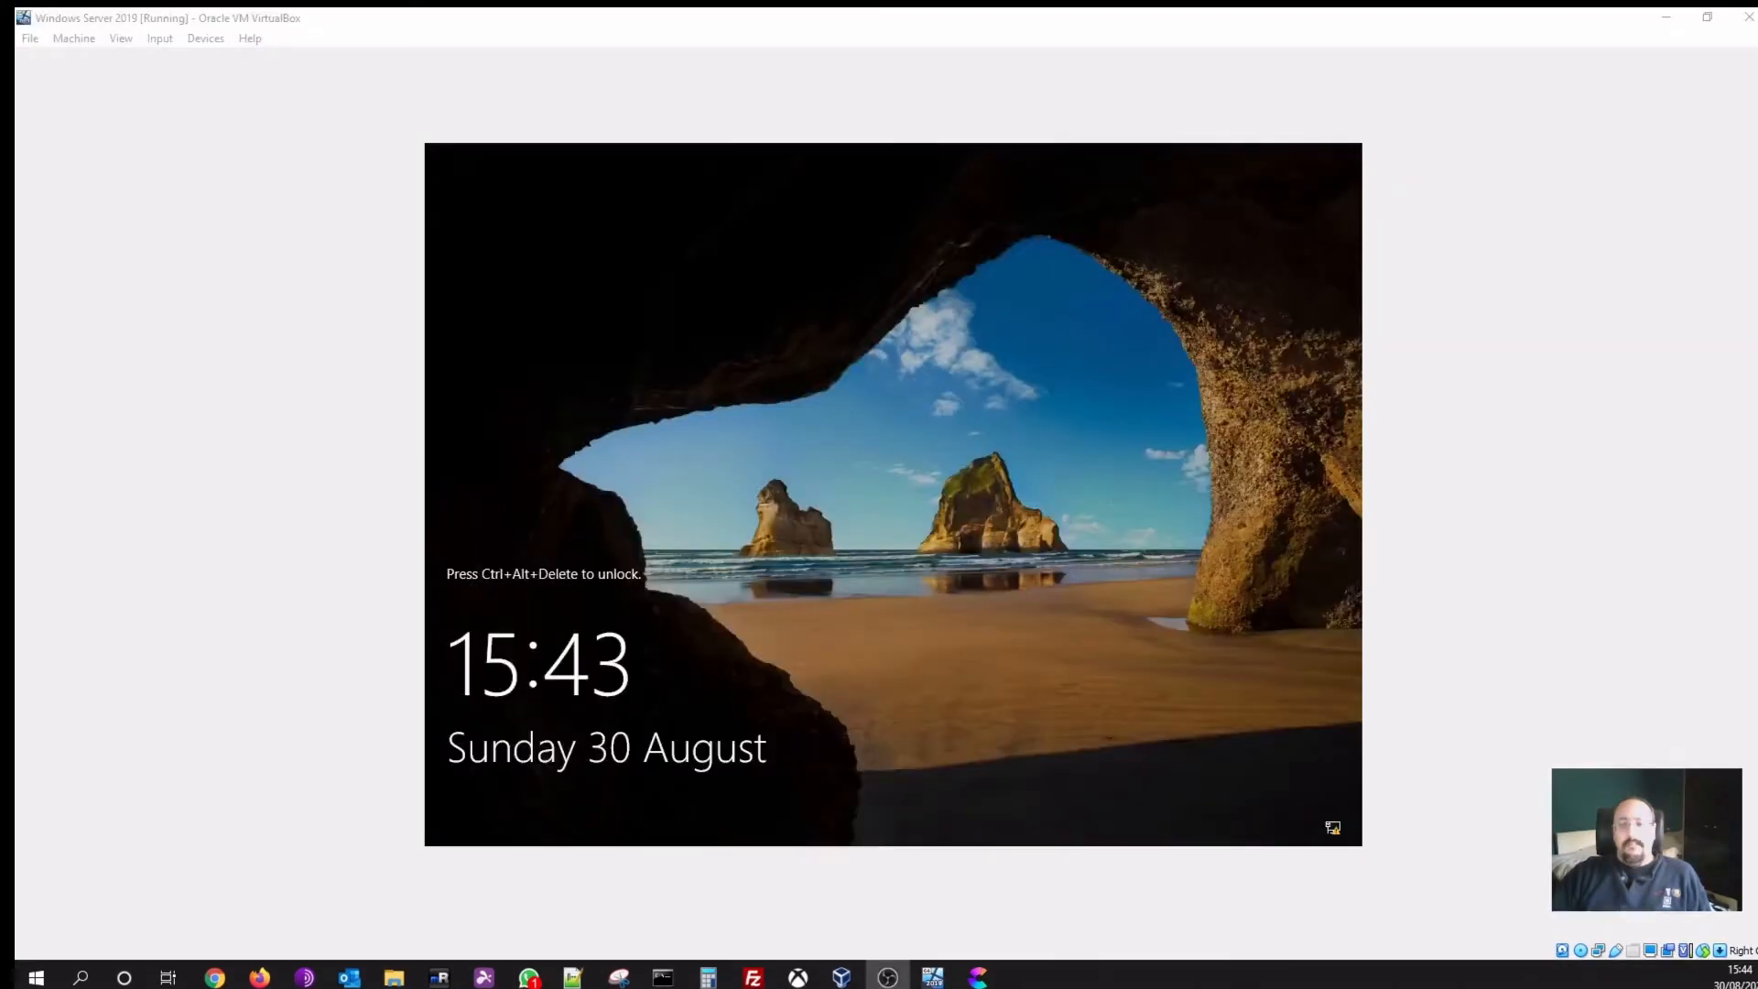
Send Ctrl-Alt-Del to the VM and sign in with the Administrator password
click(908, 591)
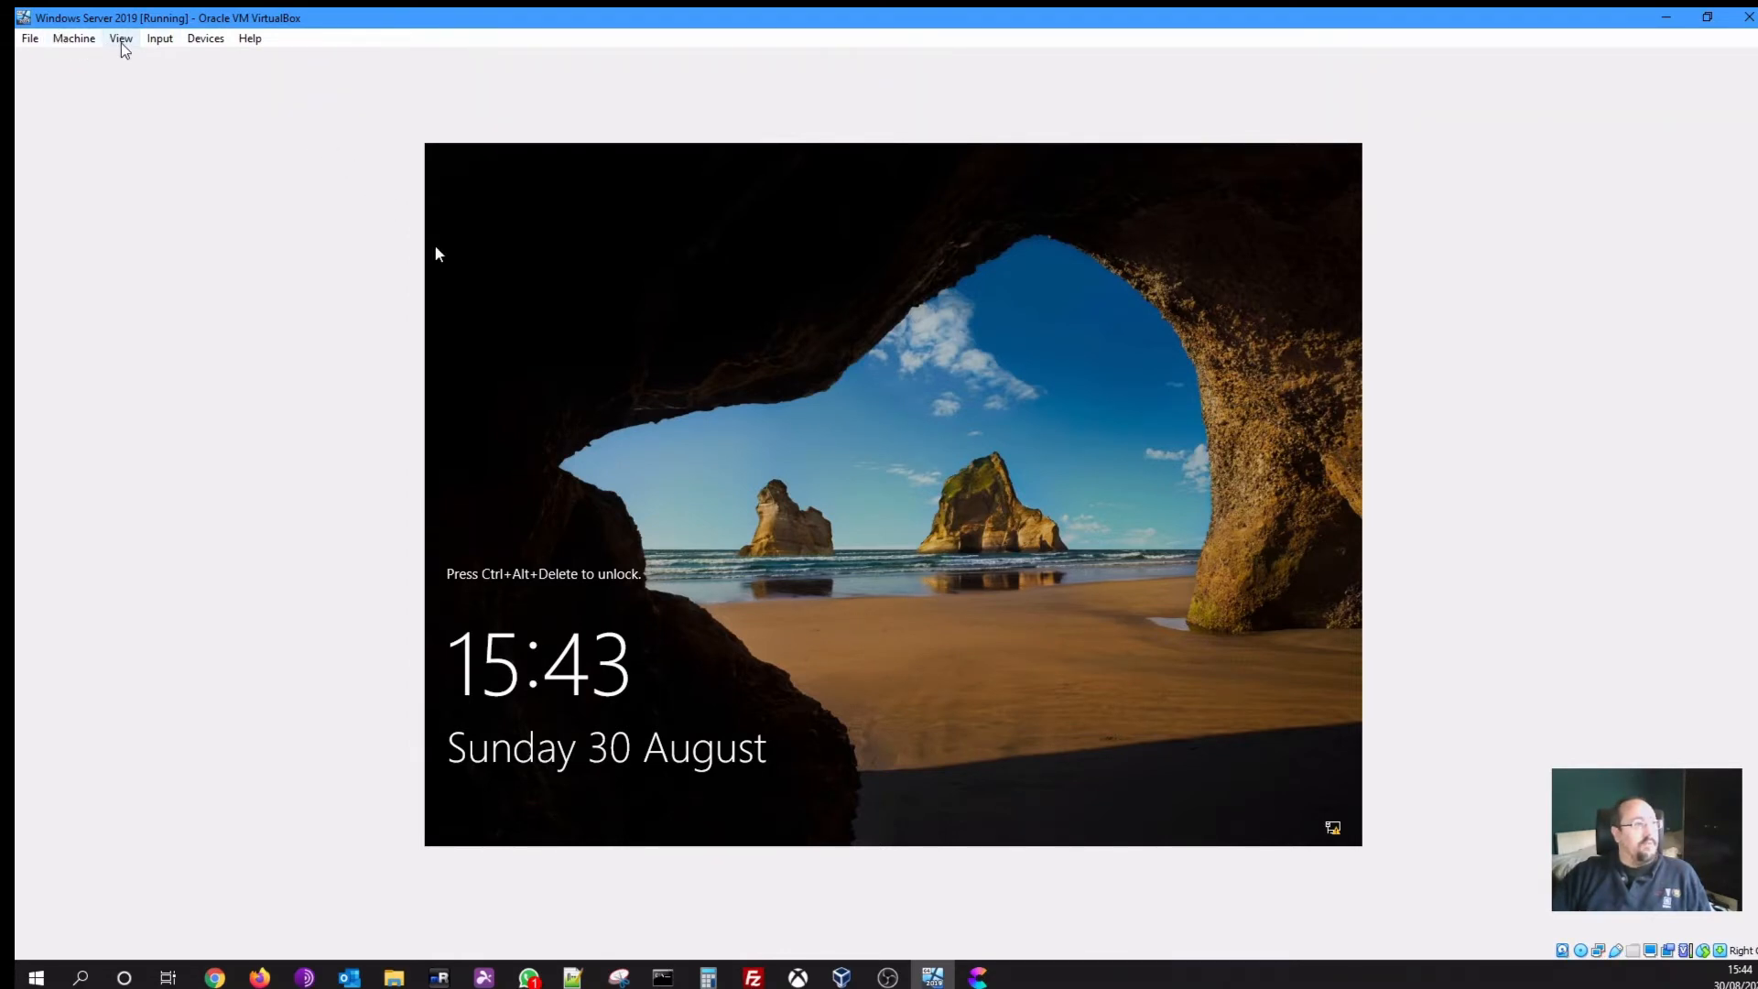
click(159, 39)
mouse_move(229, 61)
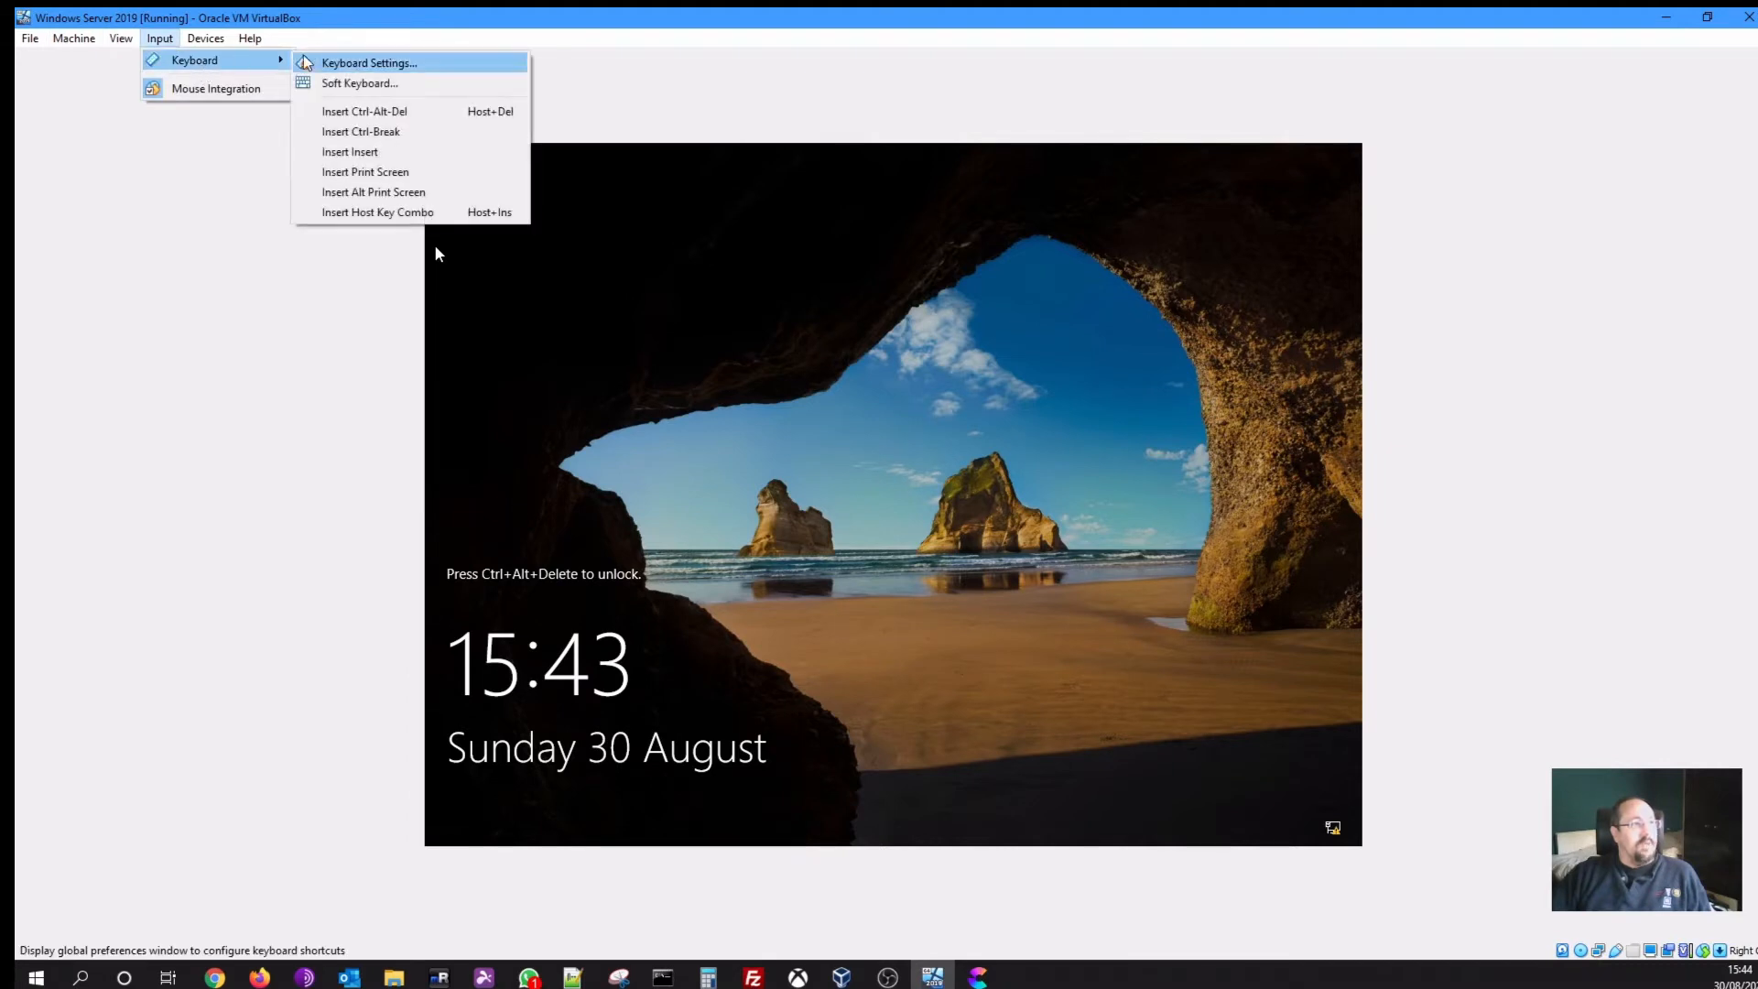
click(364, 111)
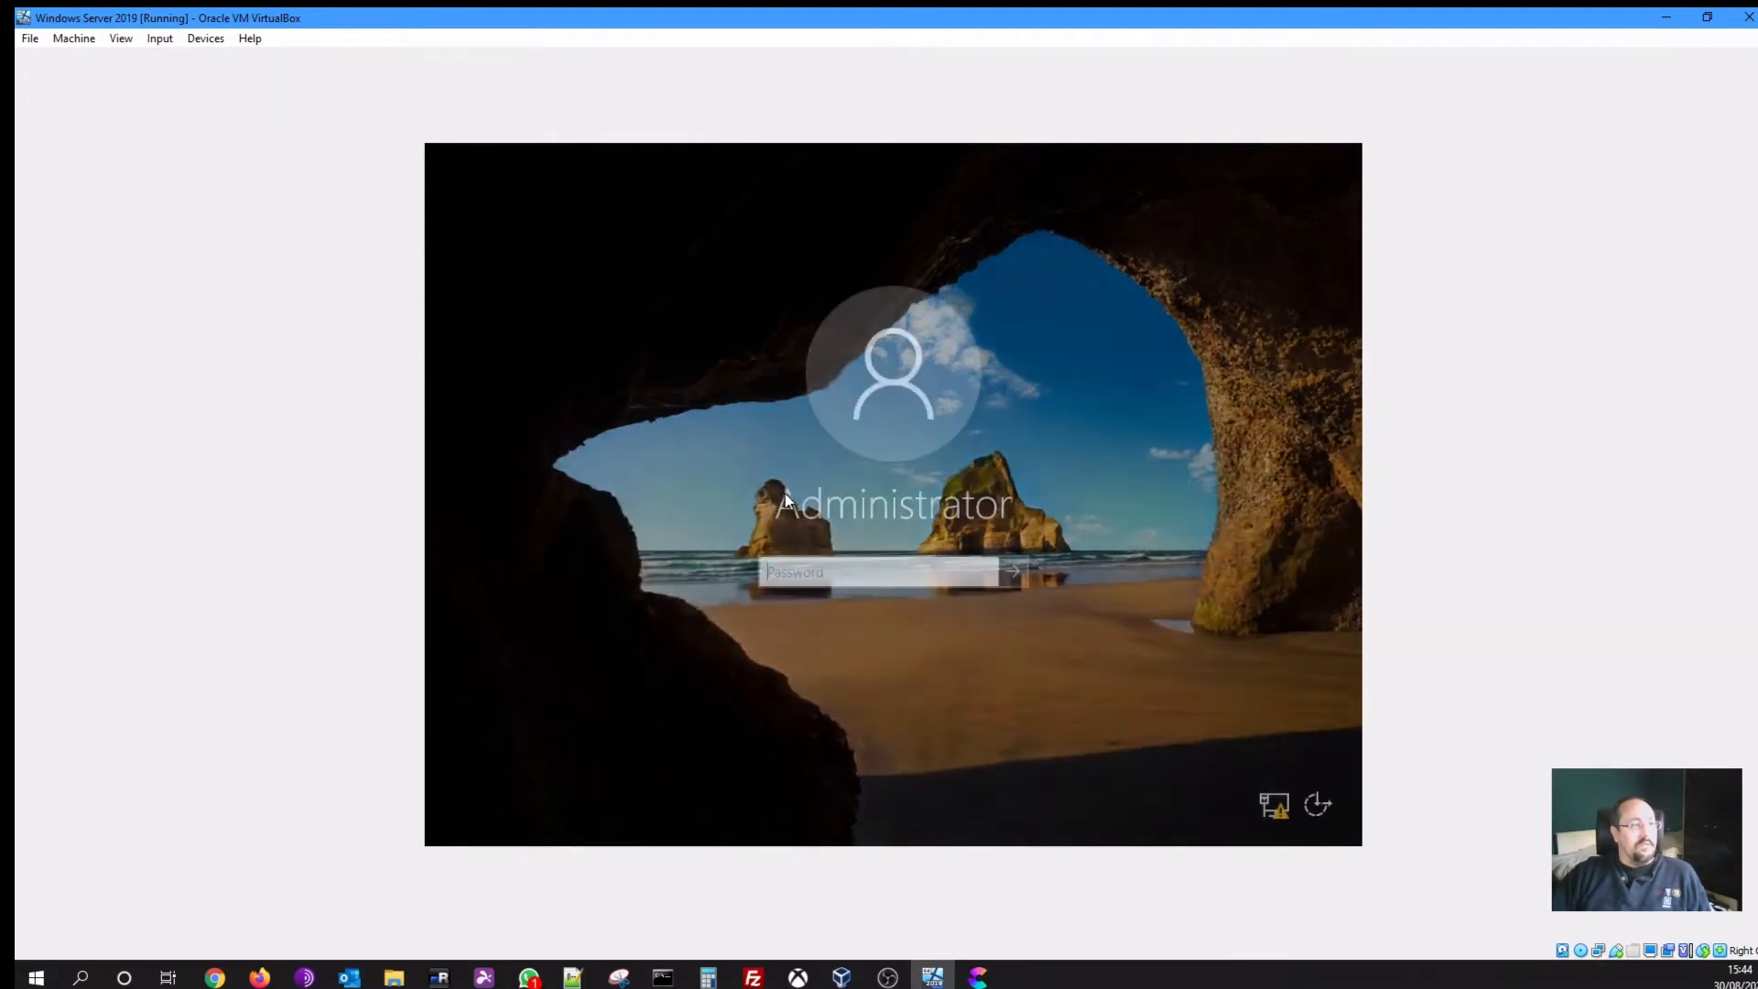
text(P)
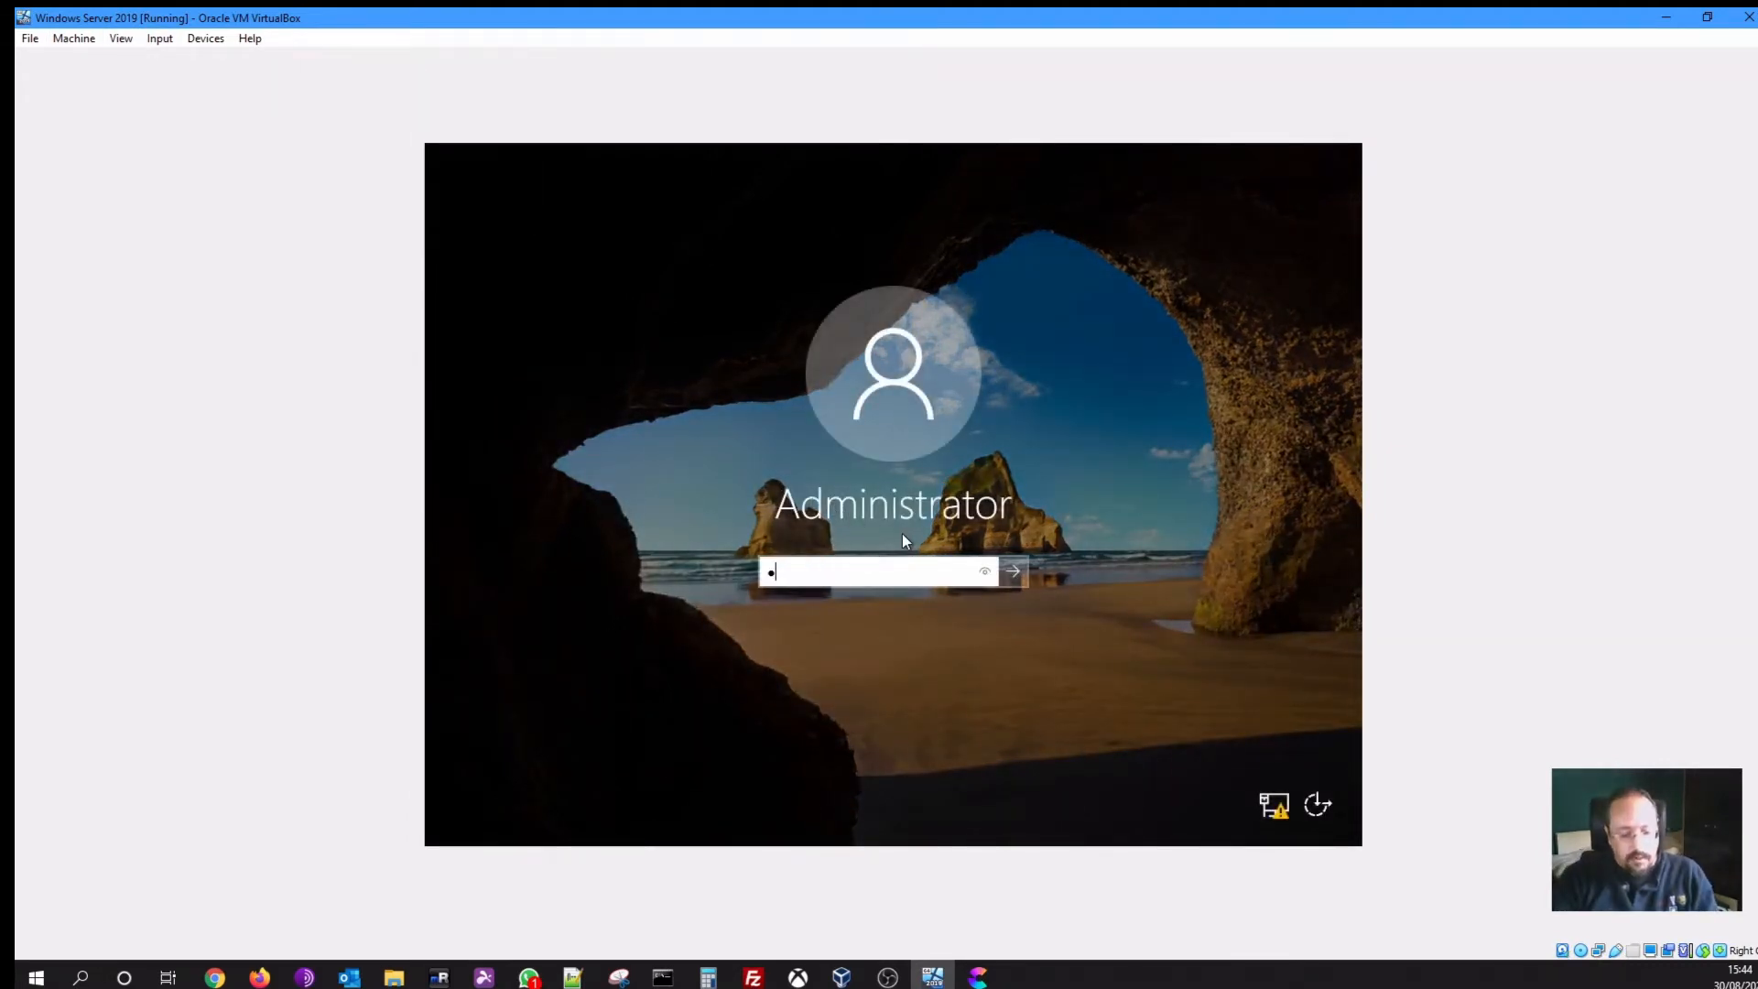
text(a$$w0rd)
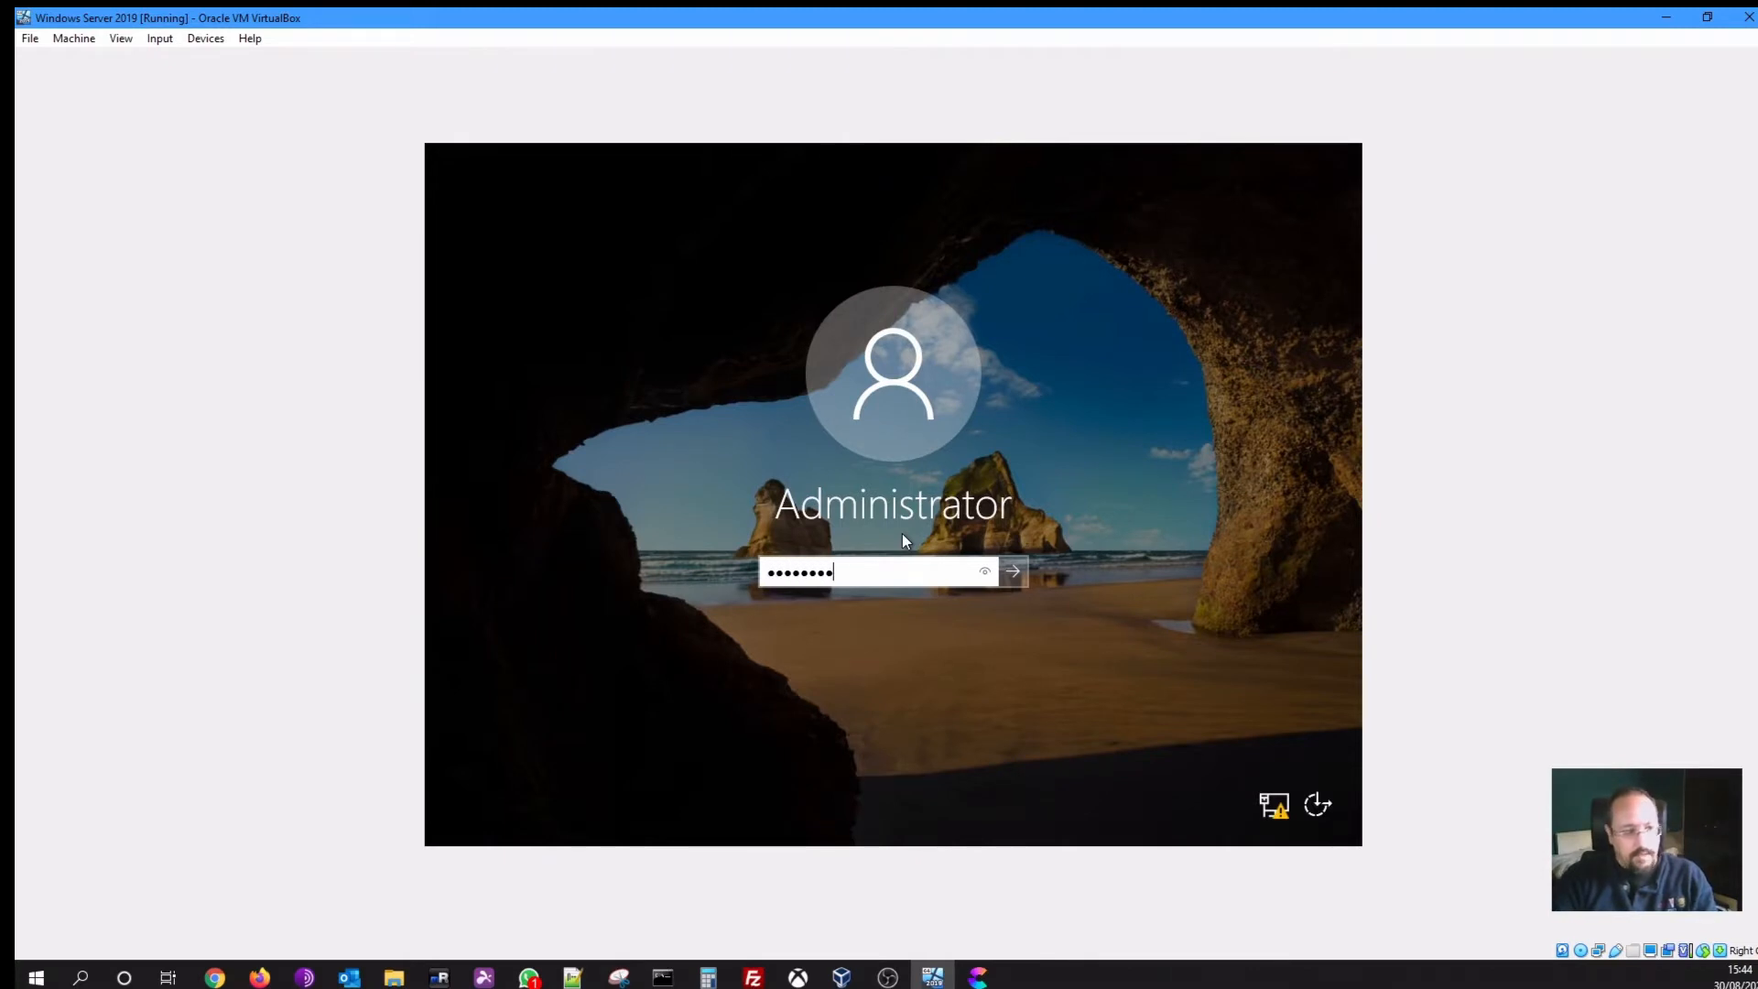
key(Return)
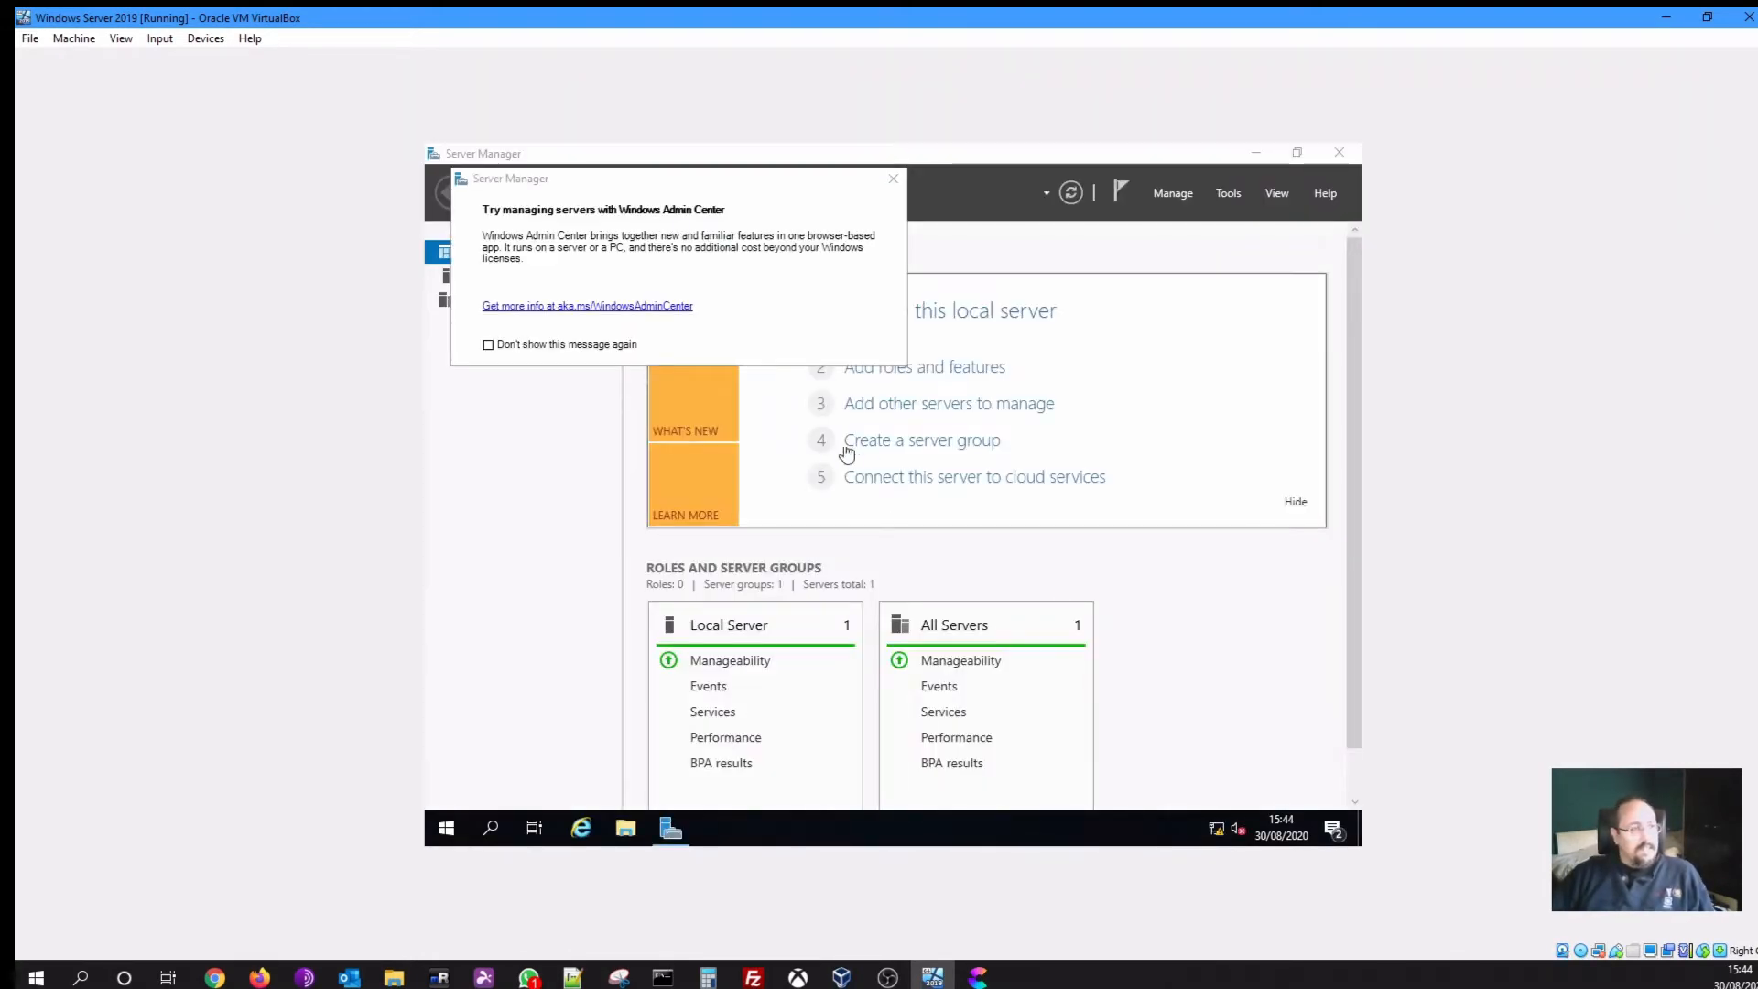
Dismiss the Windows Admin Center pop-up for good and return to Local Server
click(609, 346)
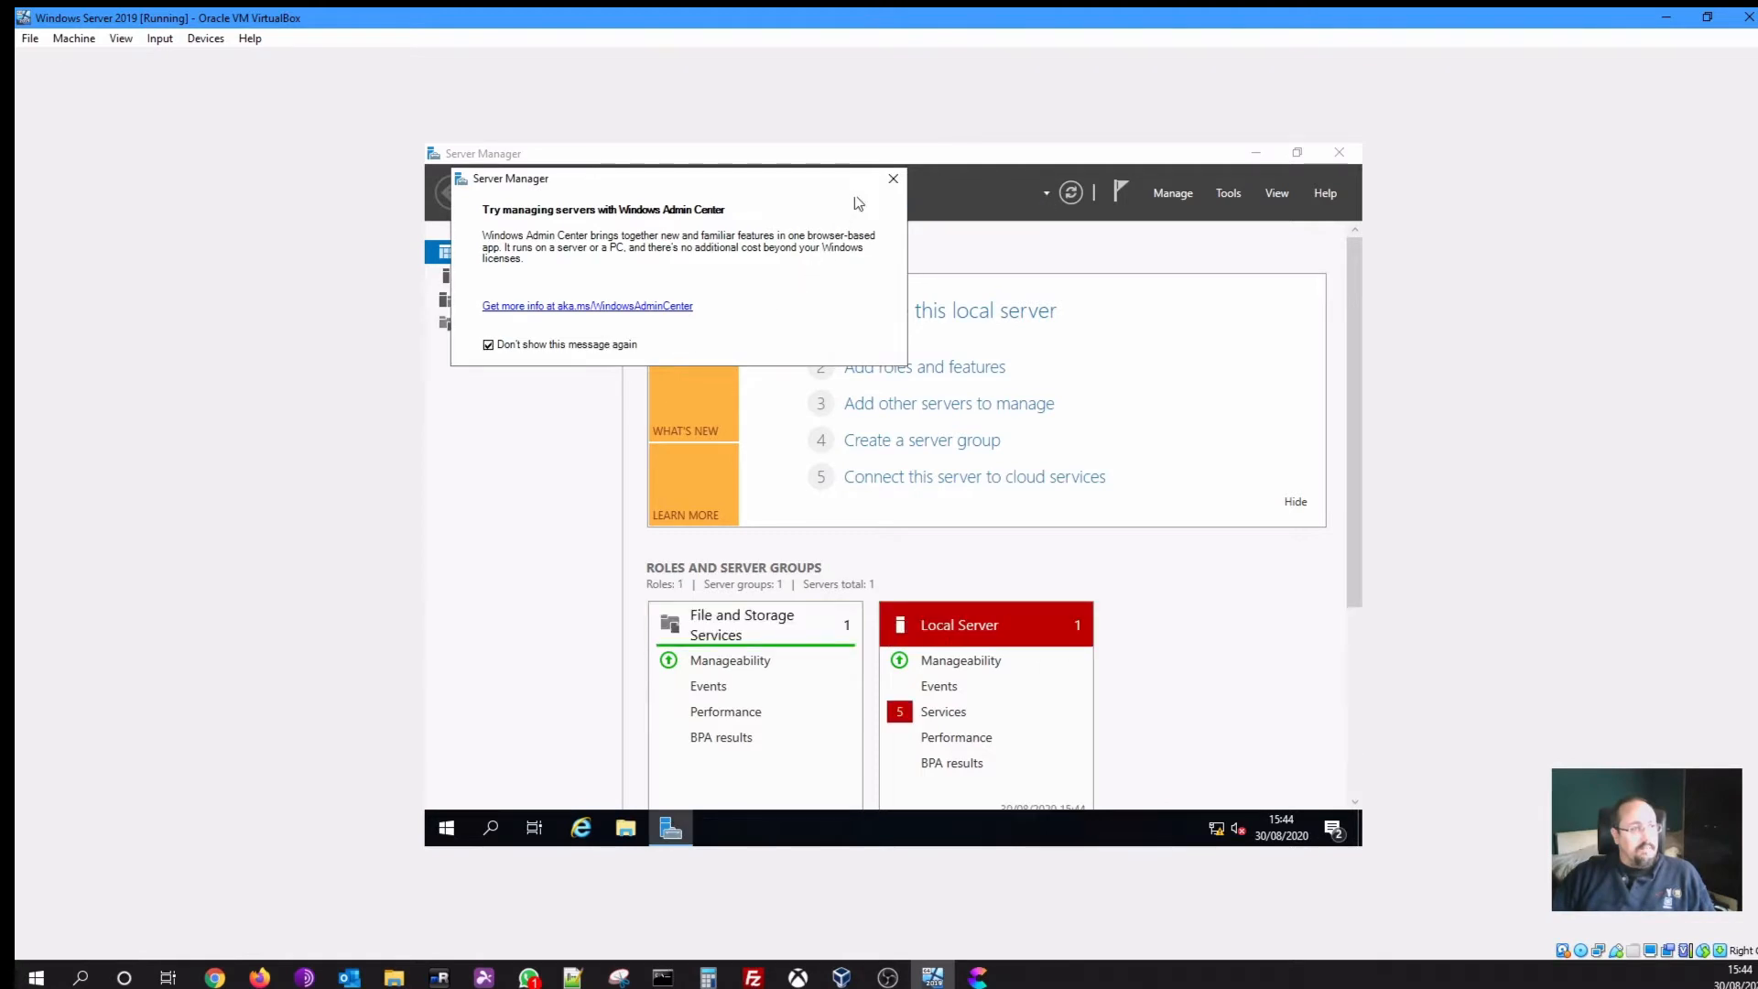
click(892, 179)
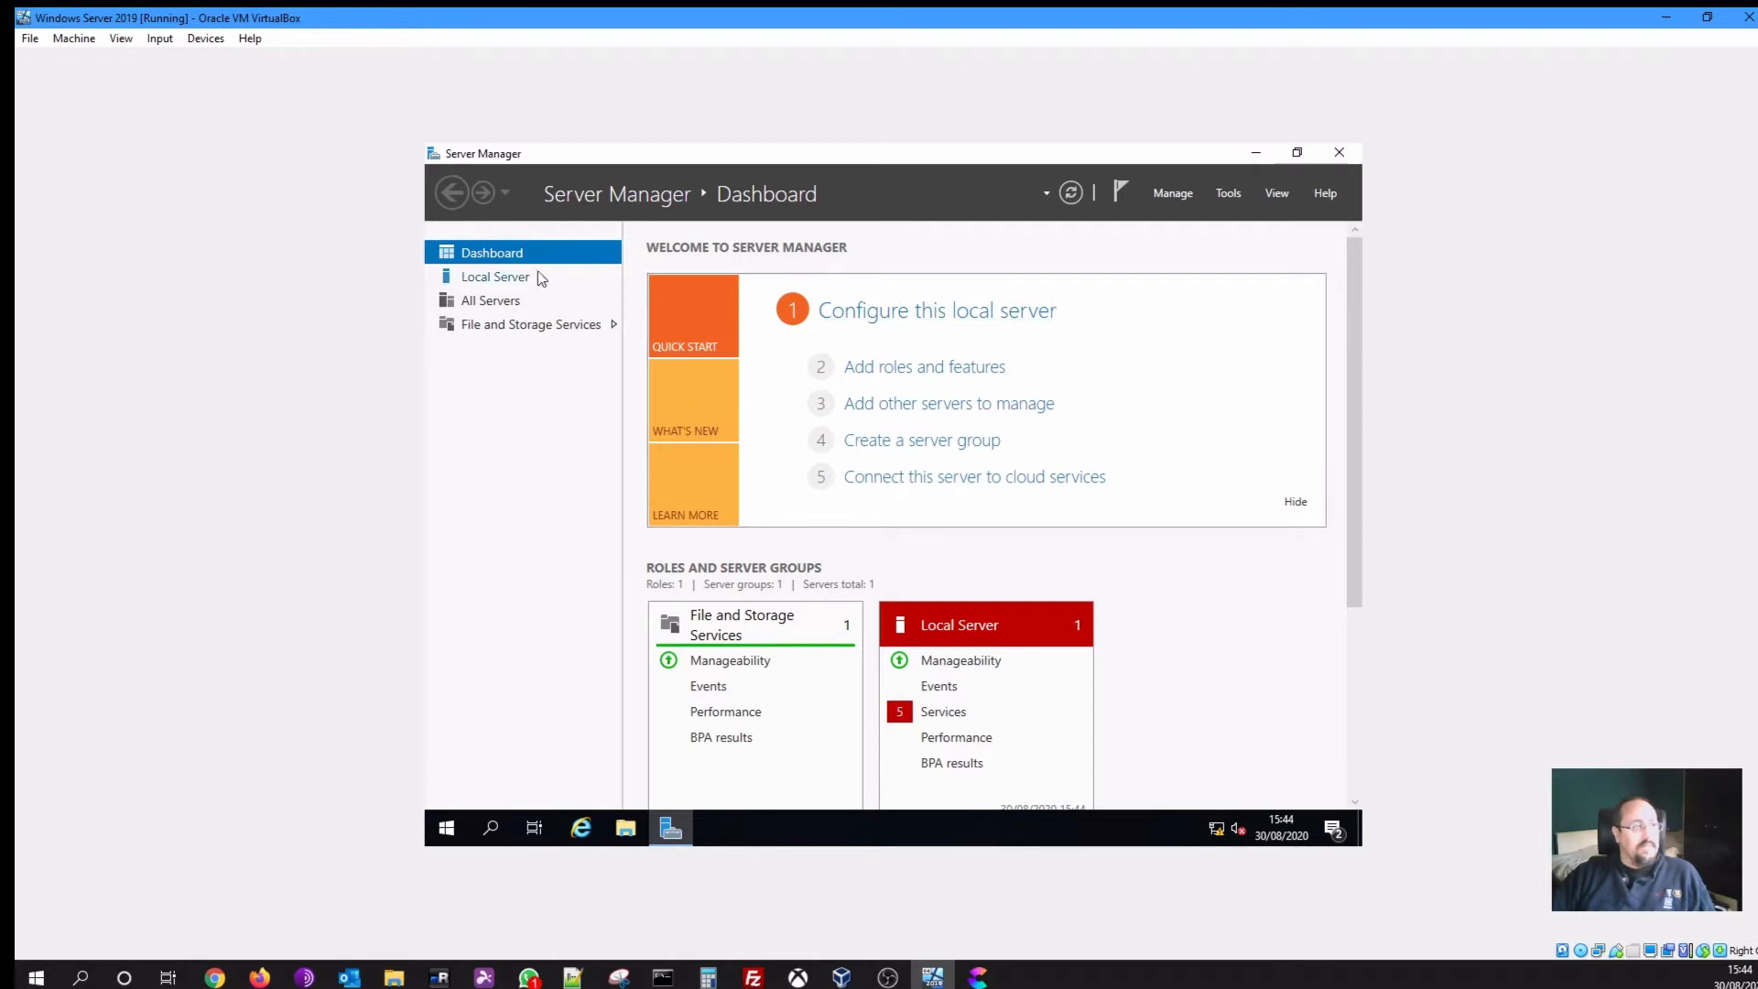
click(508, 277)
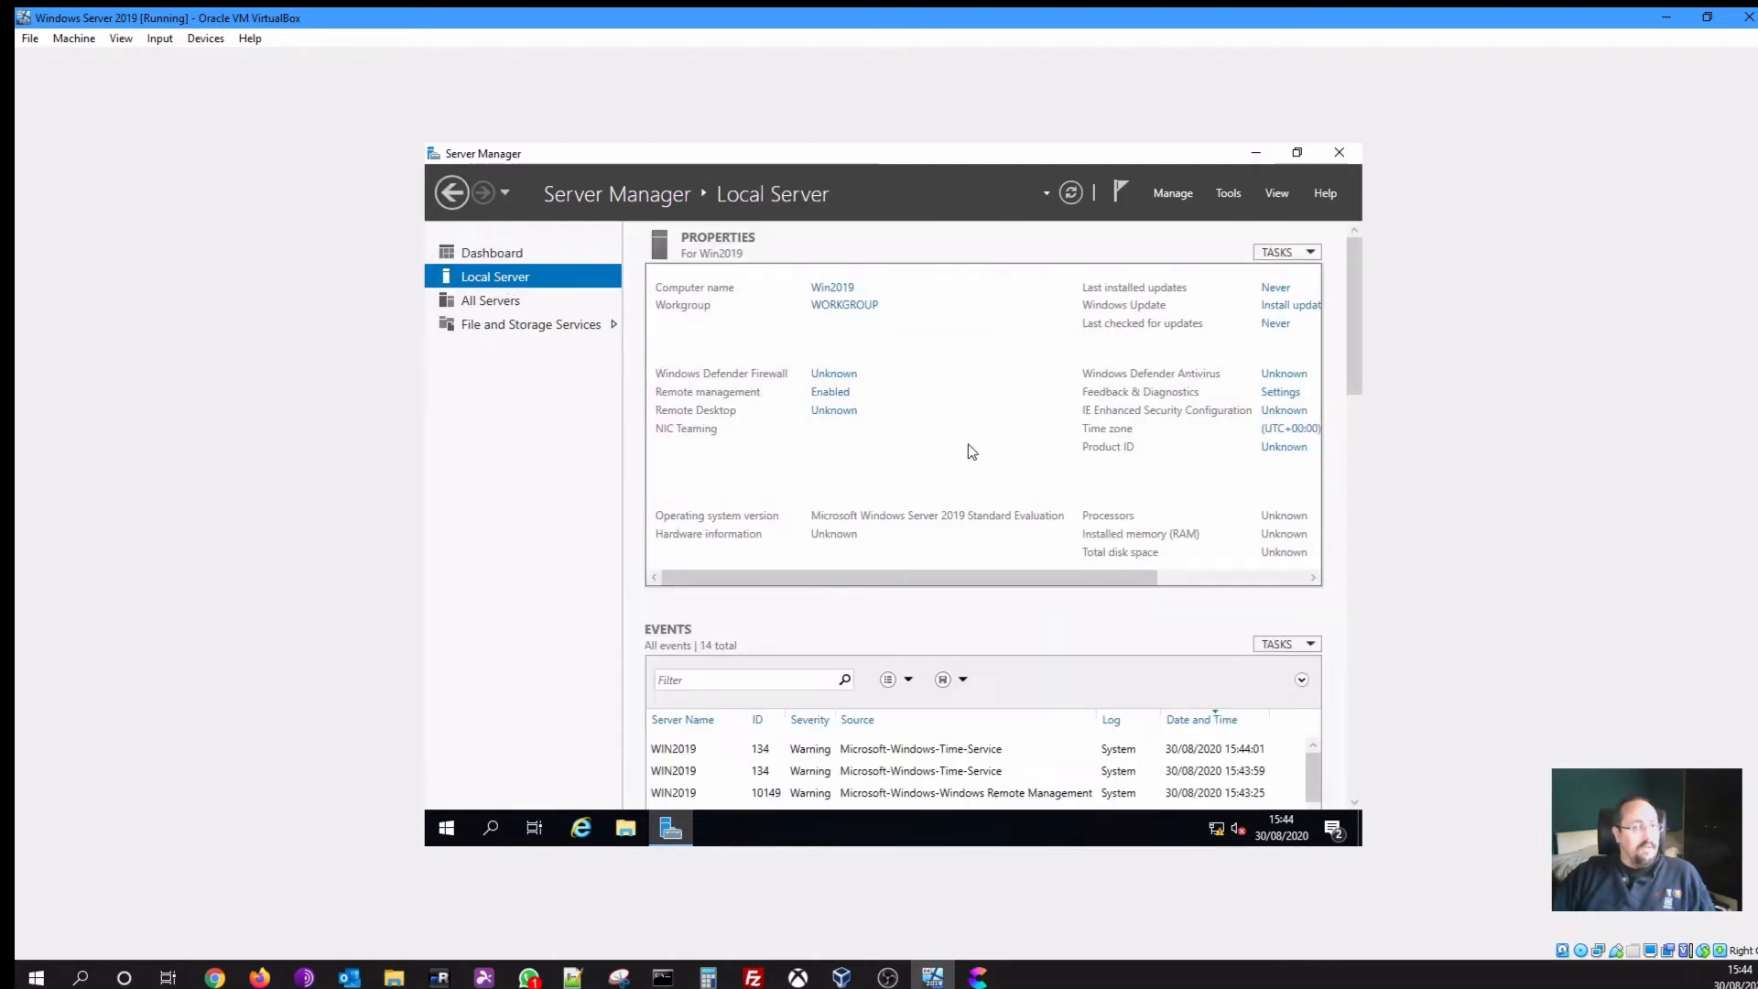
click(836, 446)
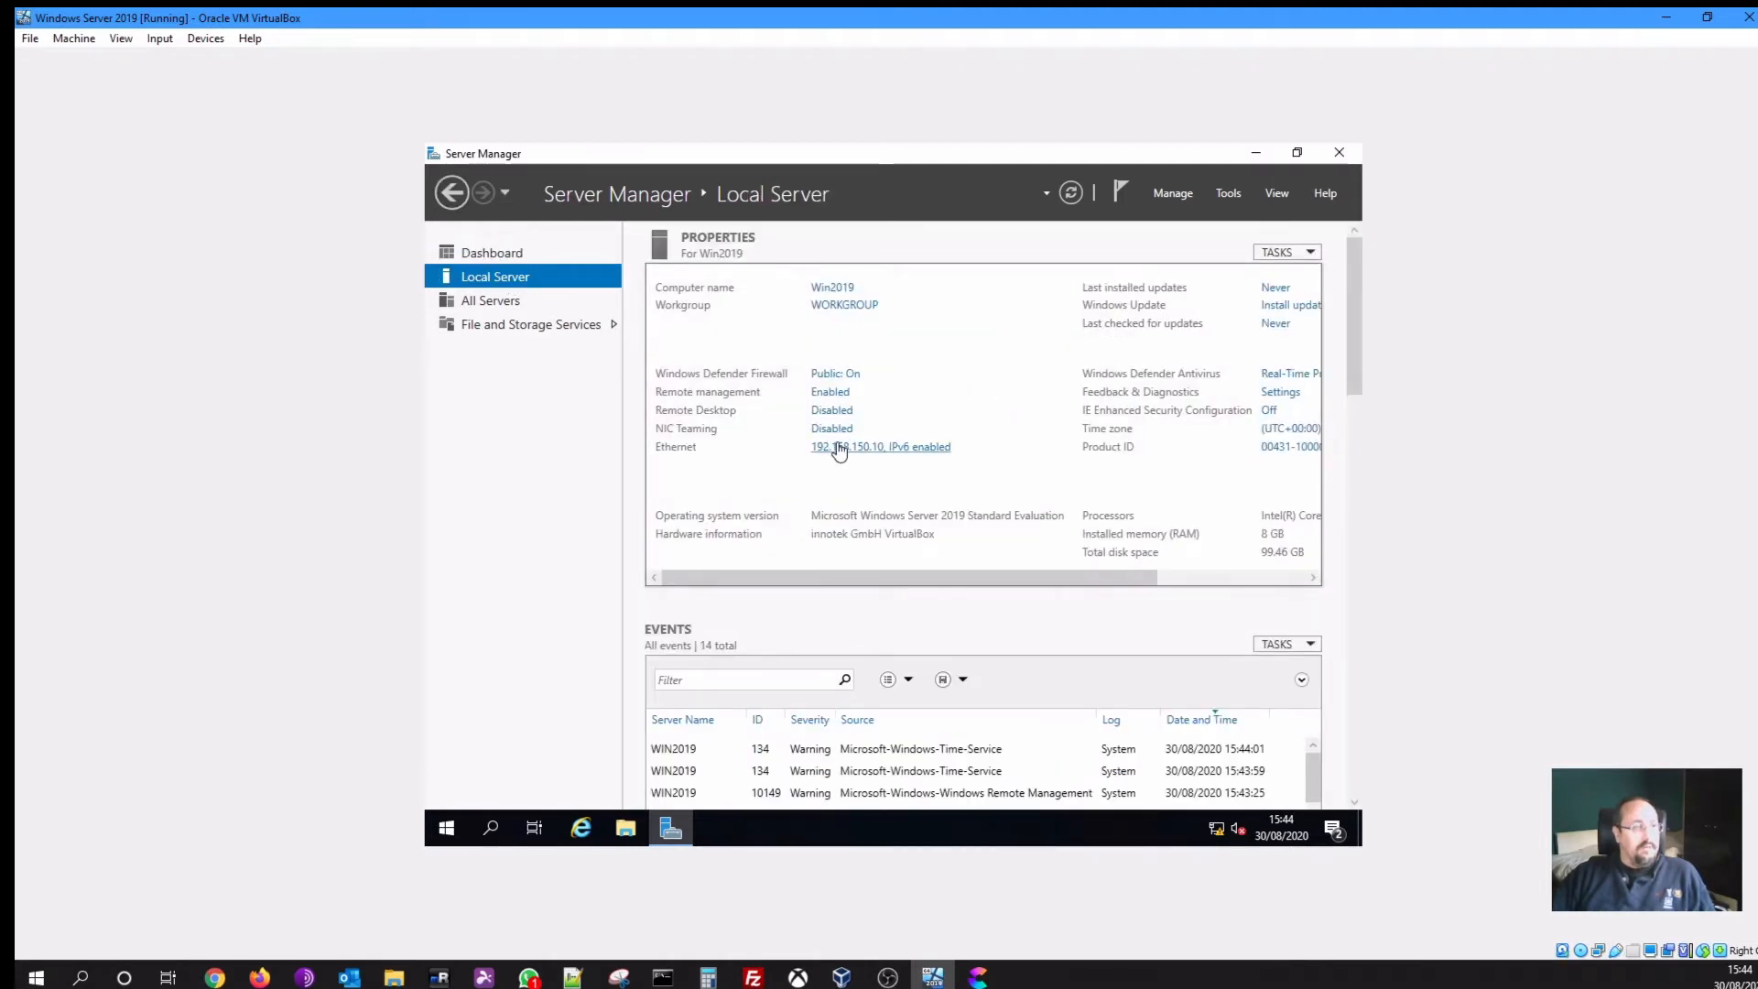
Change the Ethernet IPv4 preferred DNS to 192.168.150.10 and gateway to 192.168.150.1
right_click(641, 339)
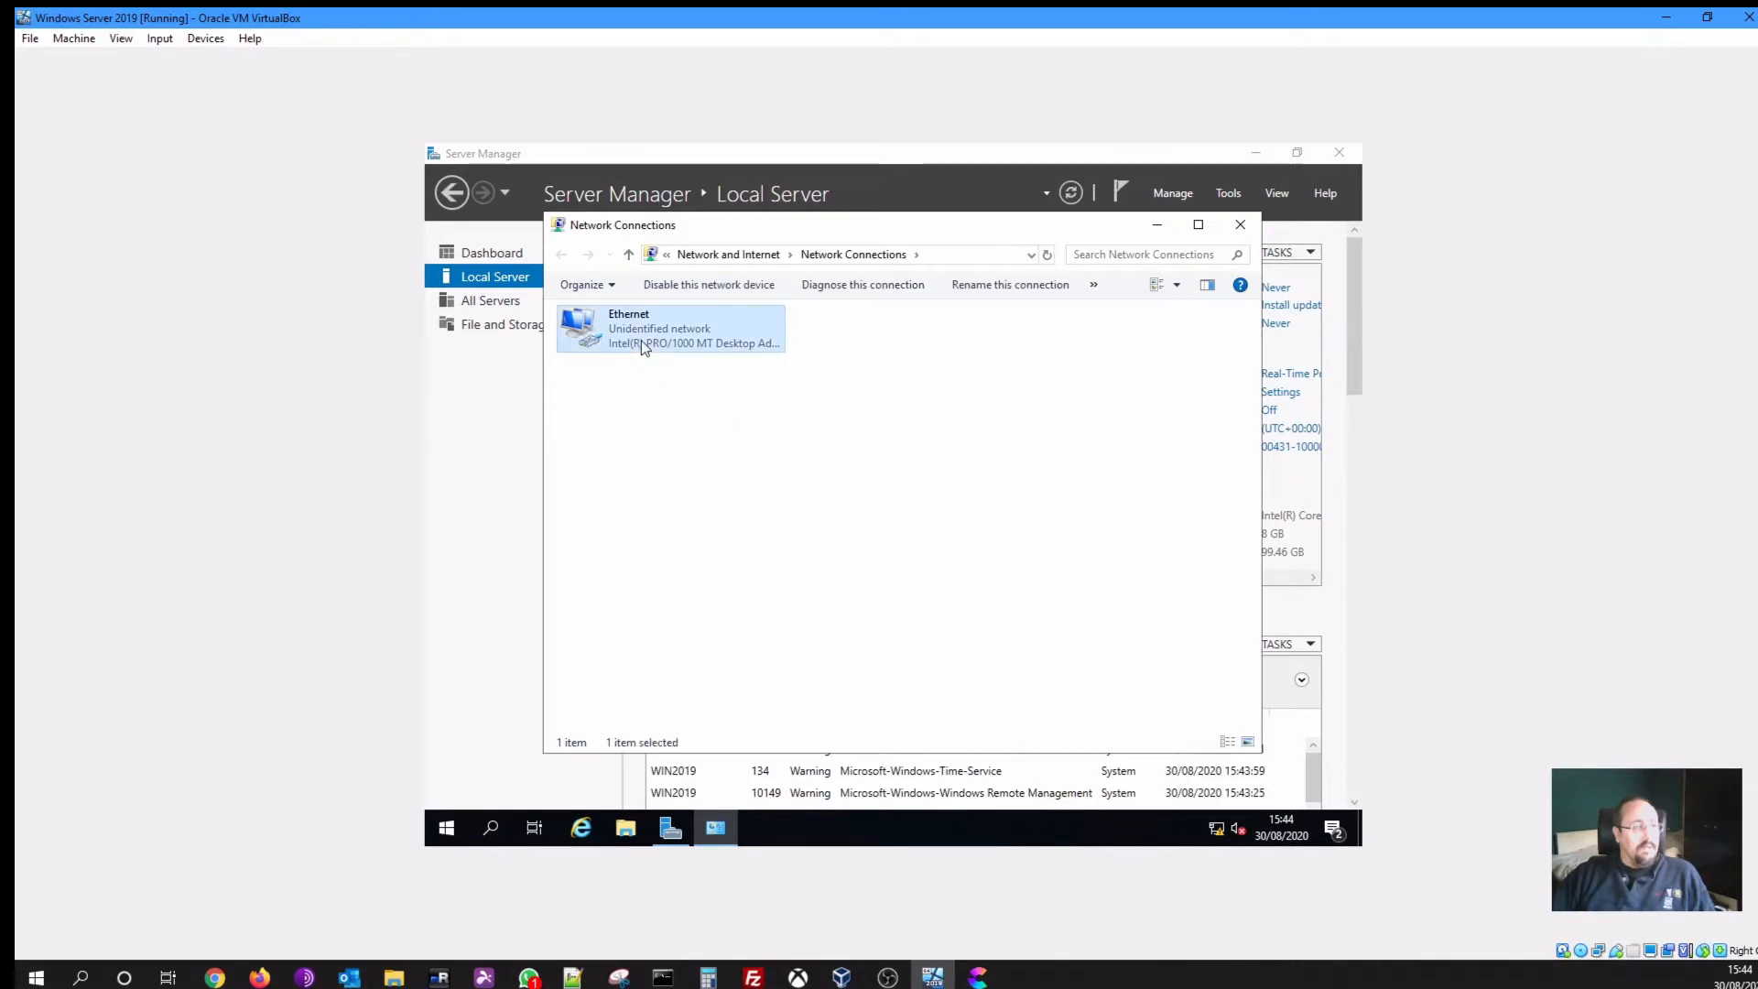
click(694, 515)
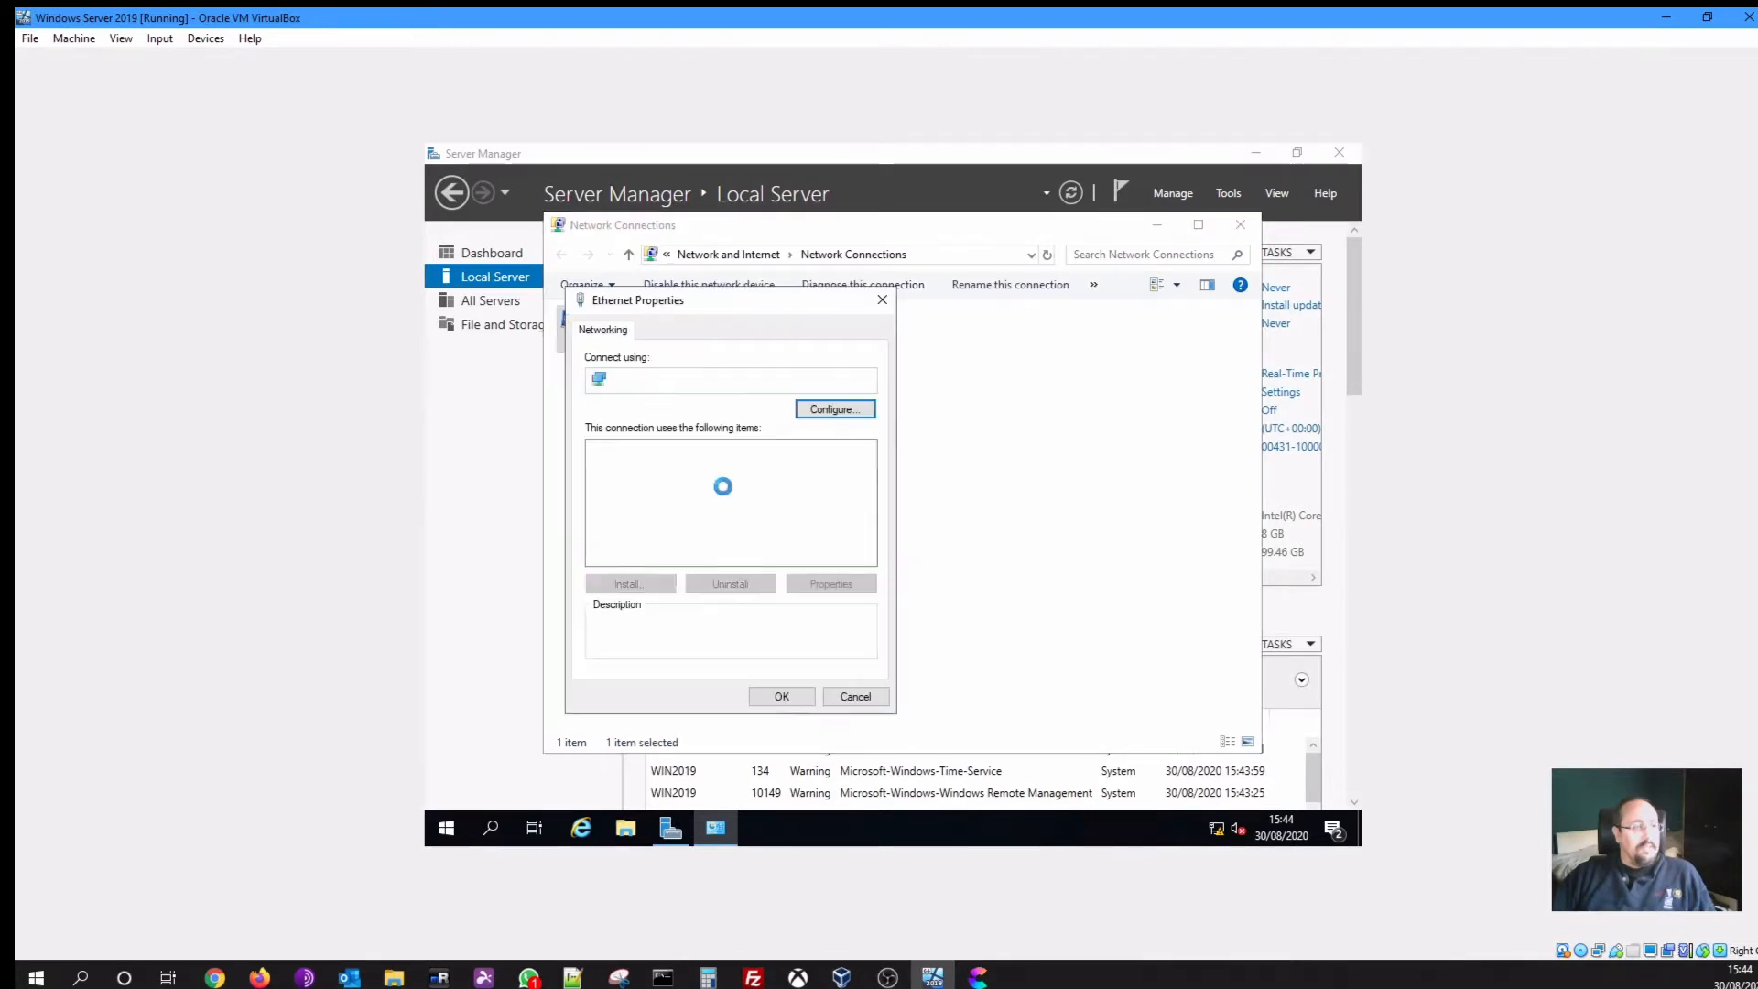
double_click(764, 496)
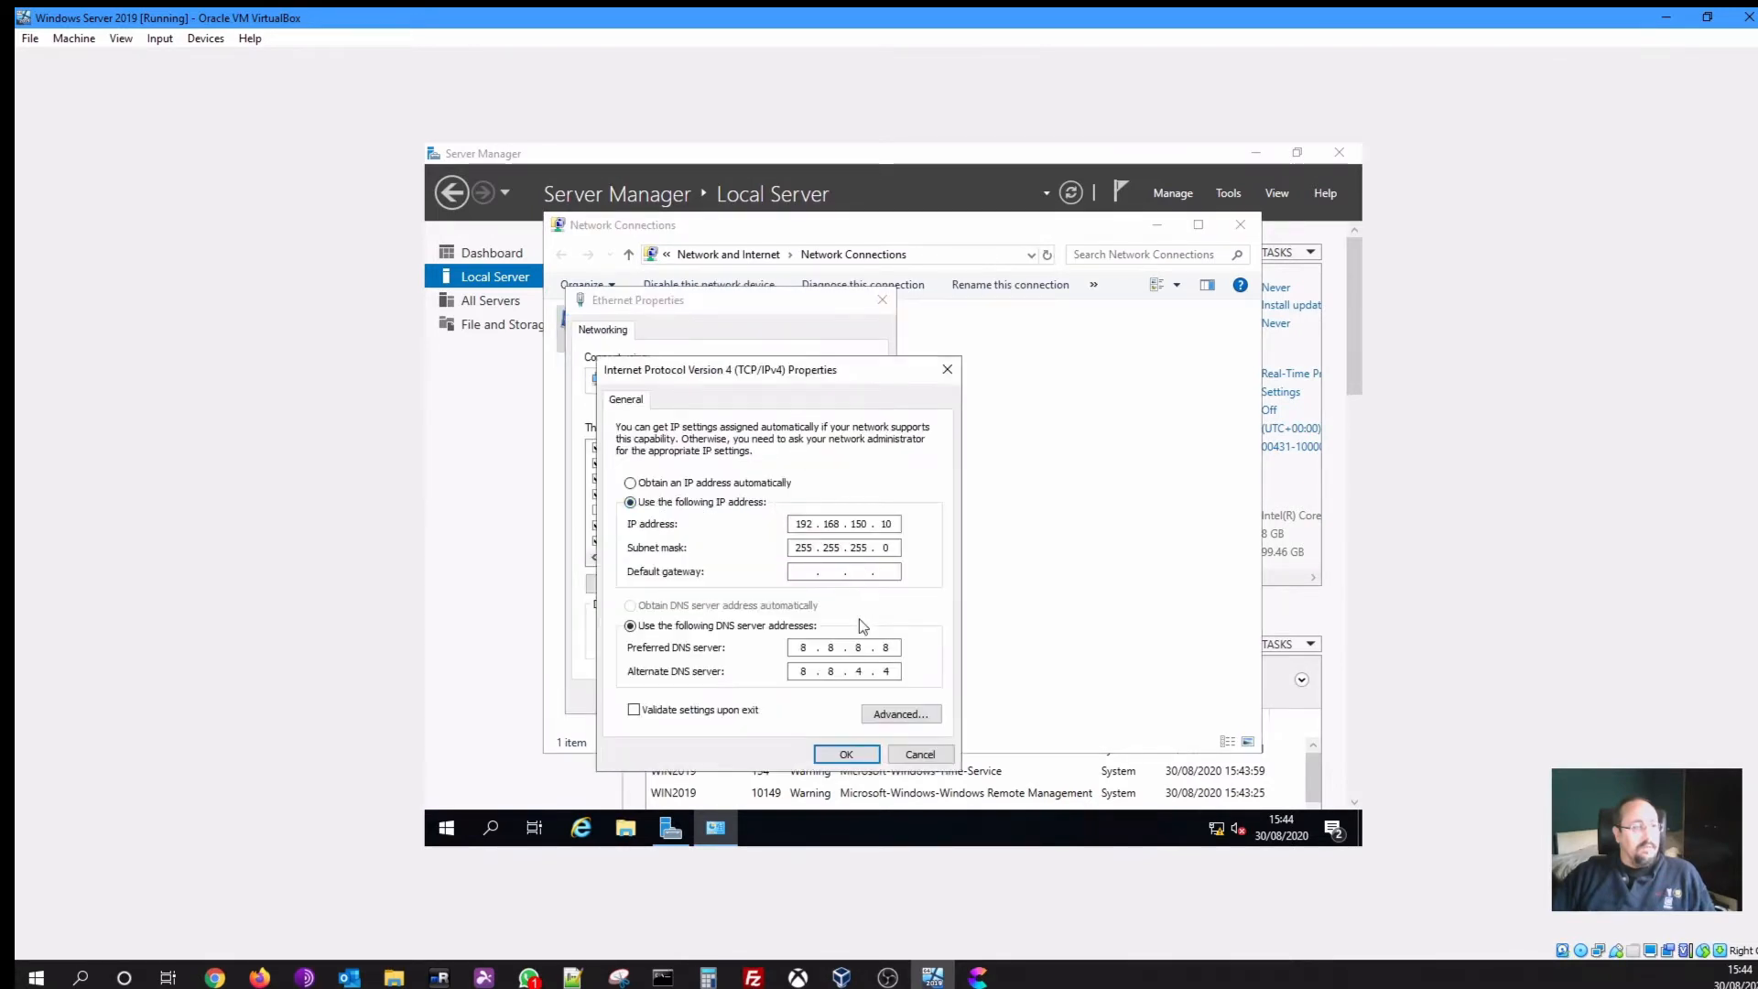
double_click(803, 650)
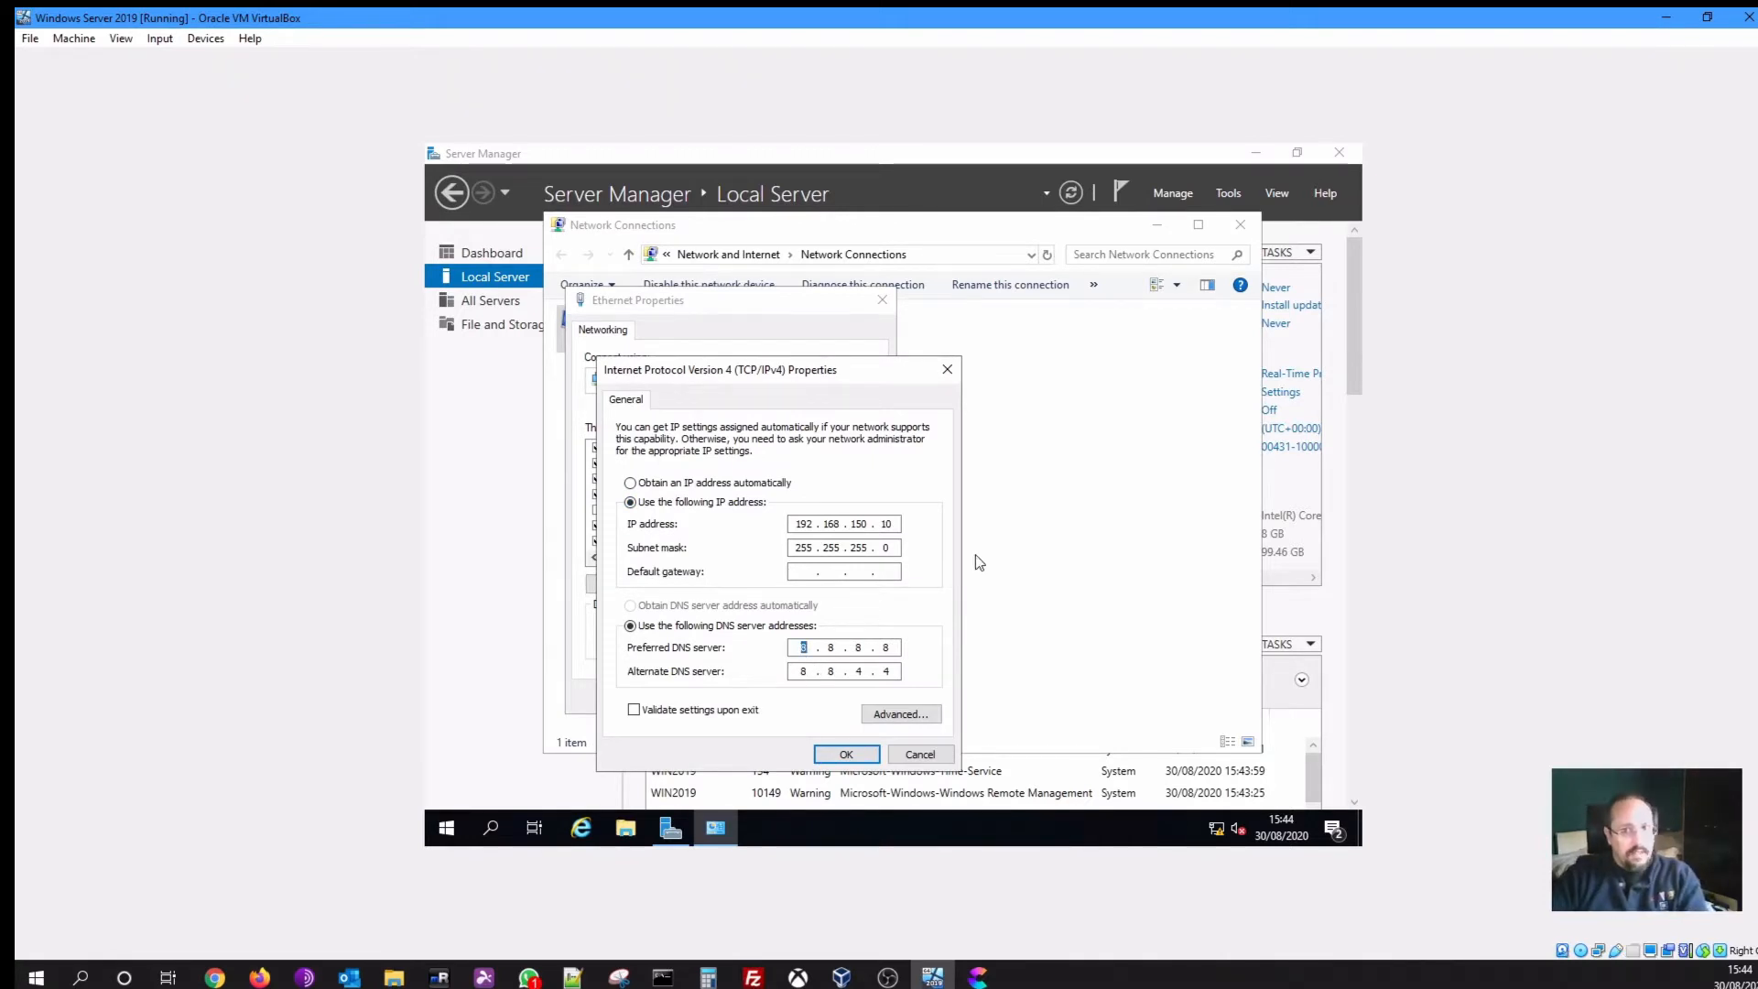
text(19)
text(2 . 168 . 1)
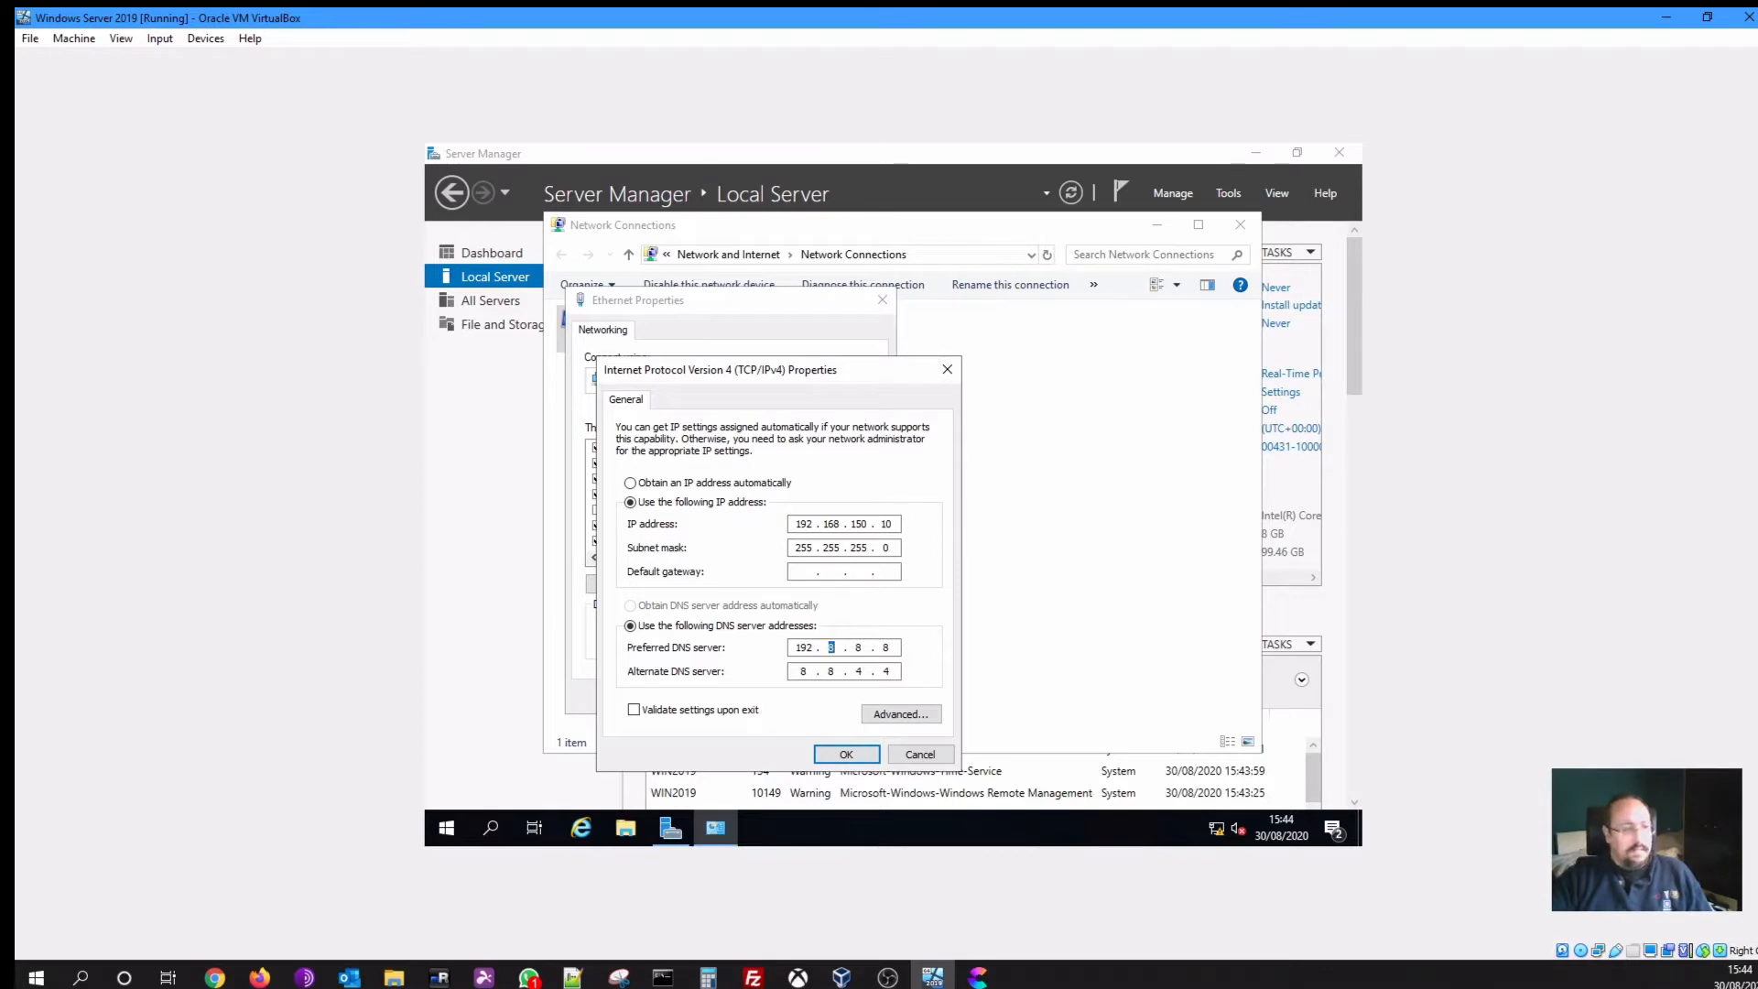
text(50 . 10)
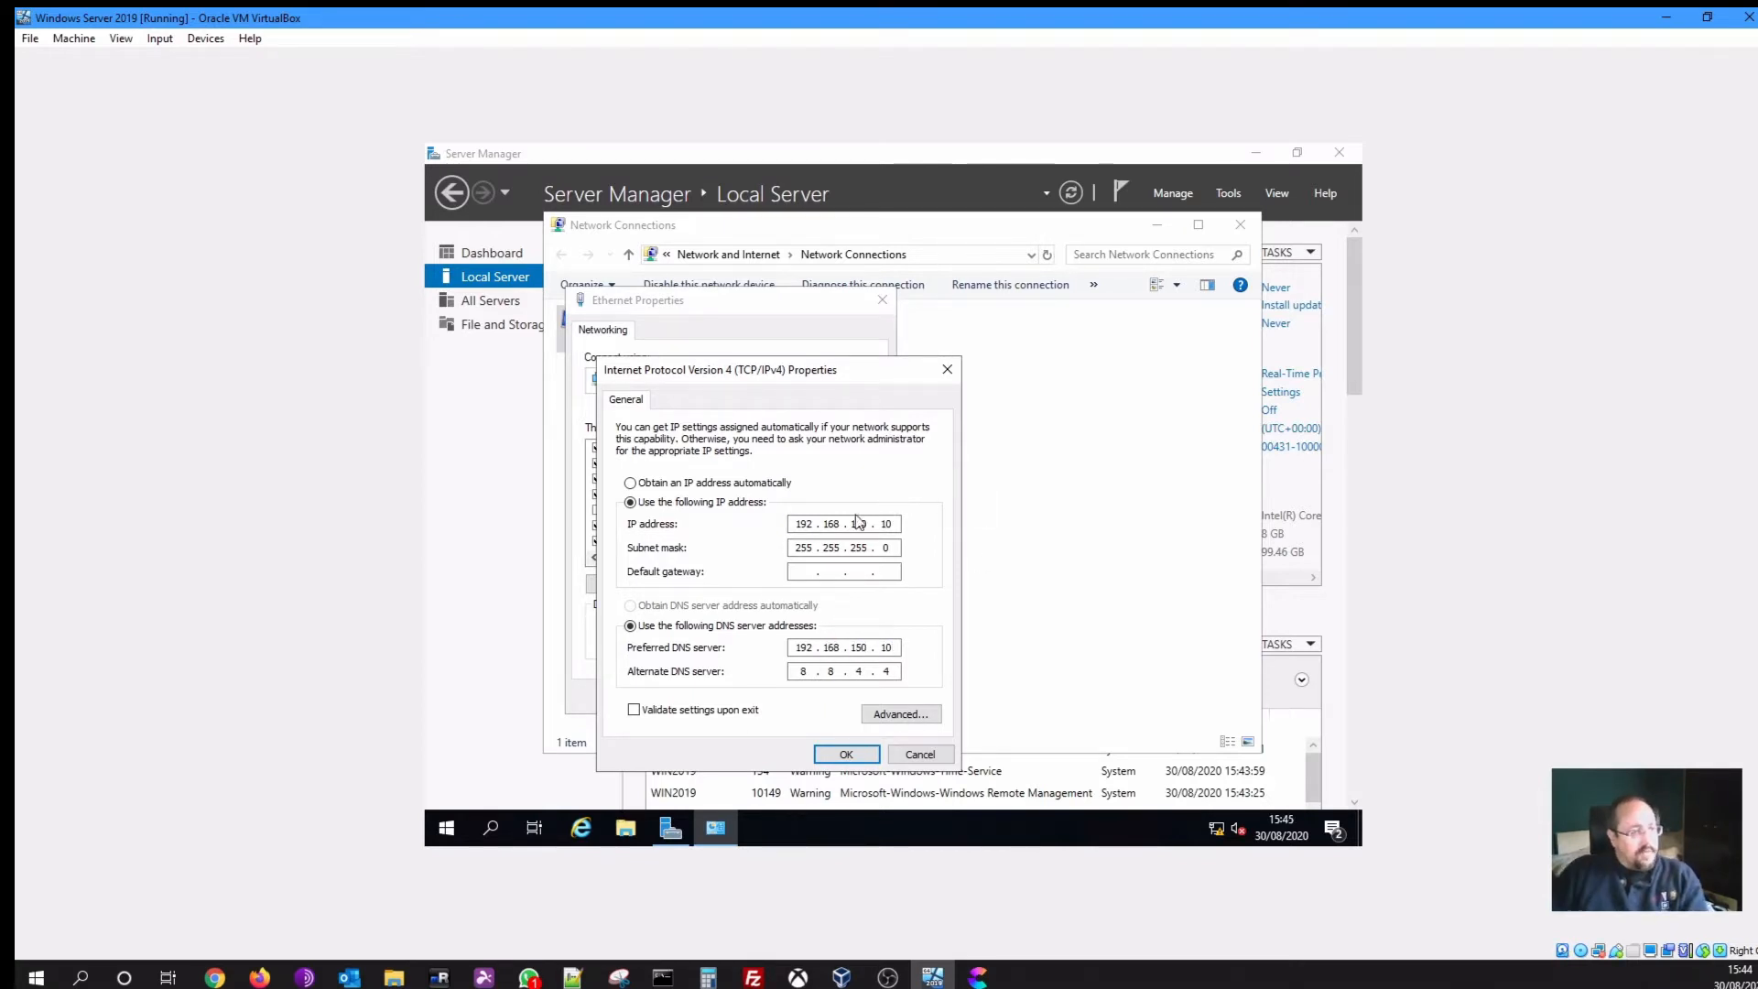
click(793, 571)
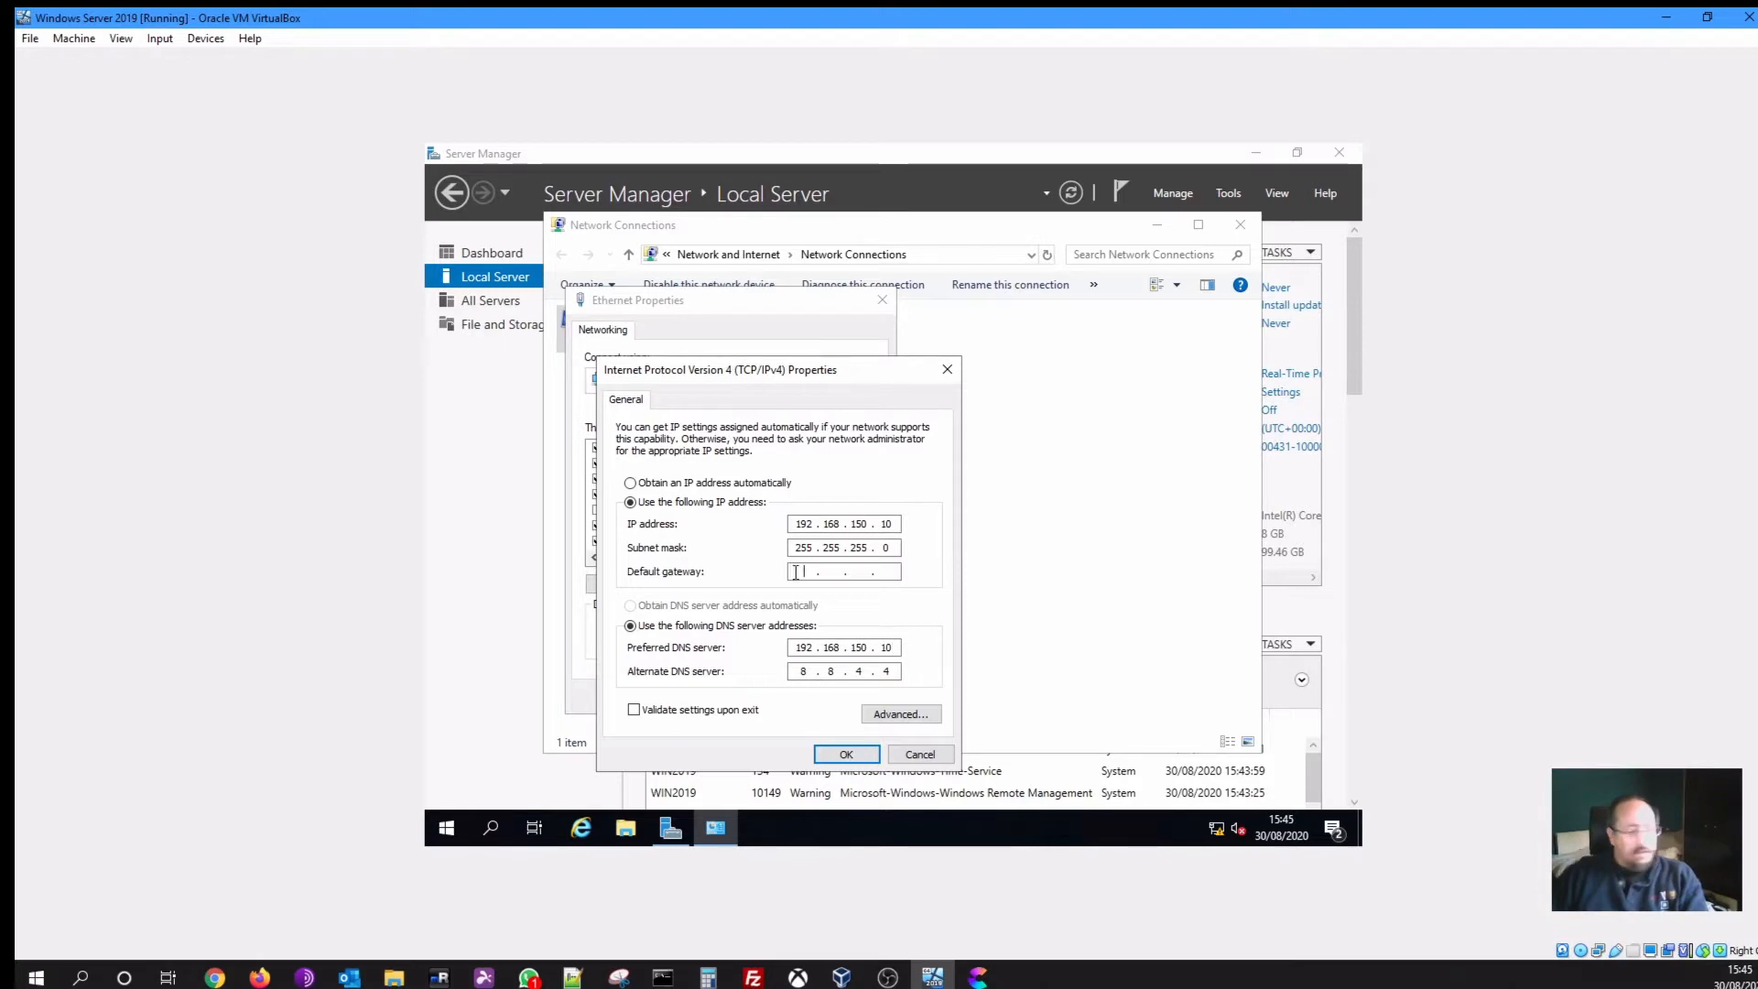
text(192 . 168 . 150 . 1)
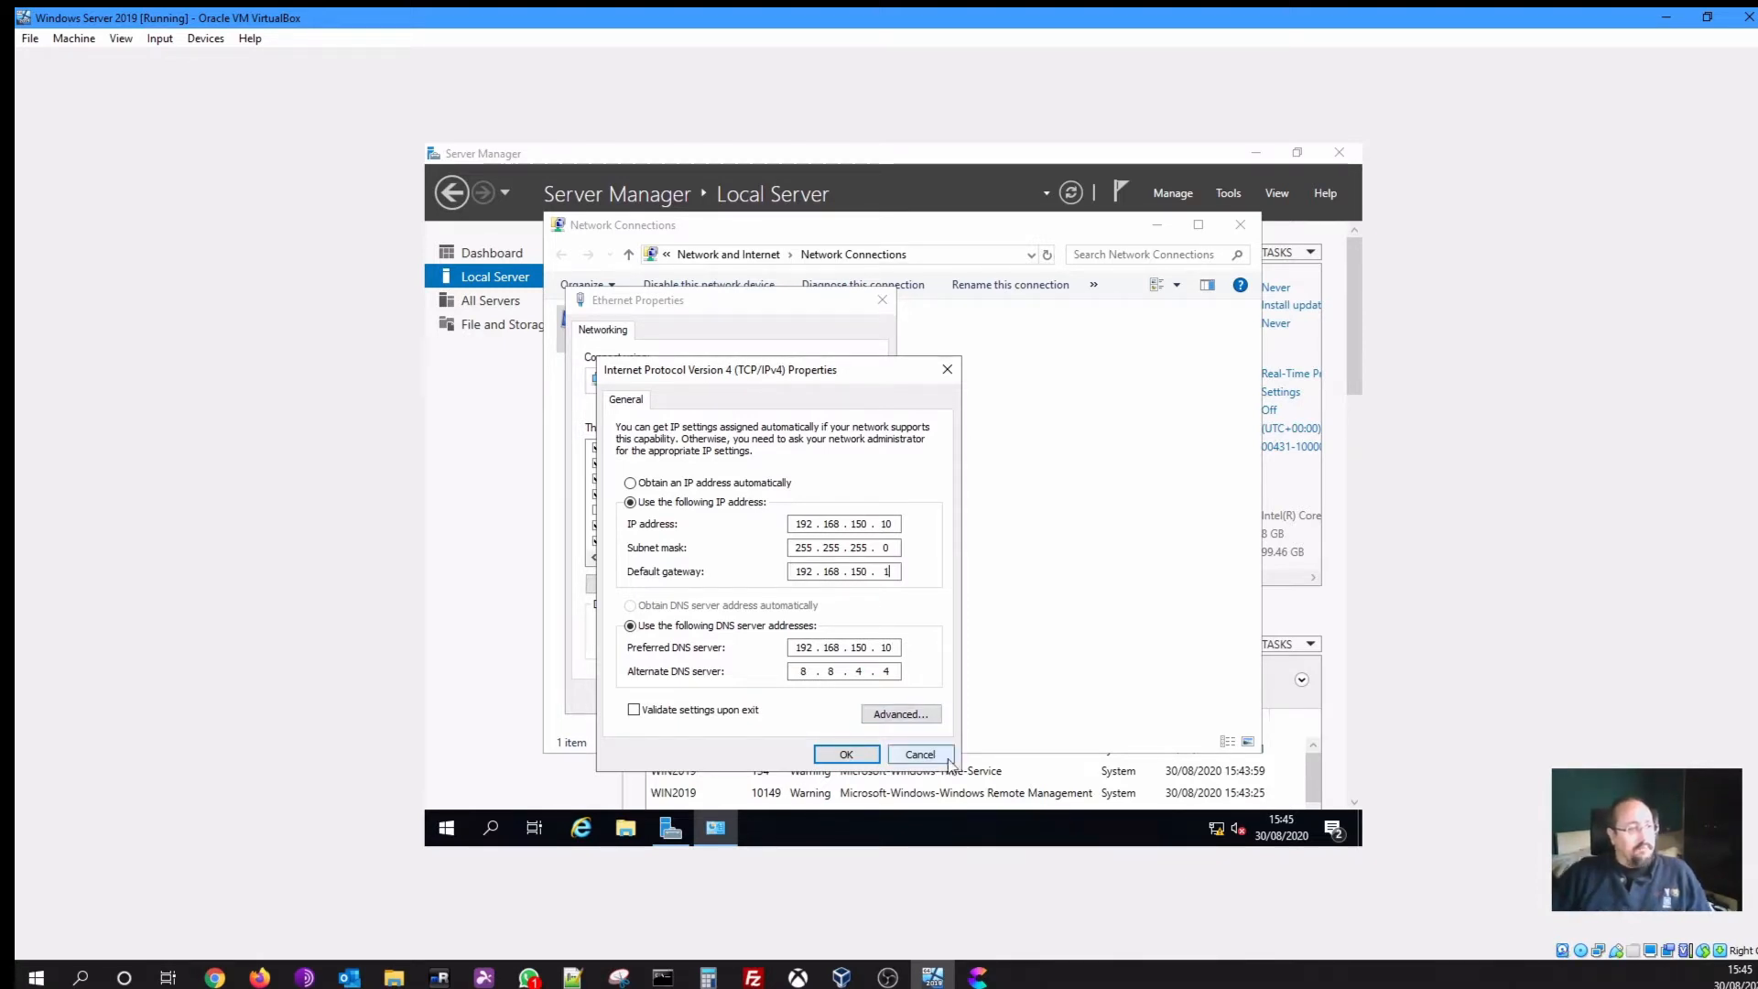
click(874, 760)
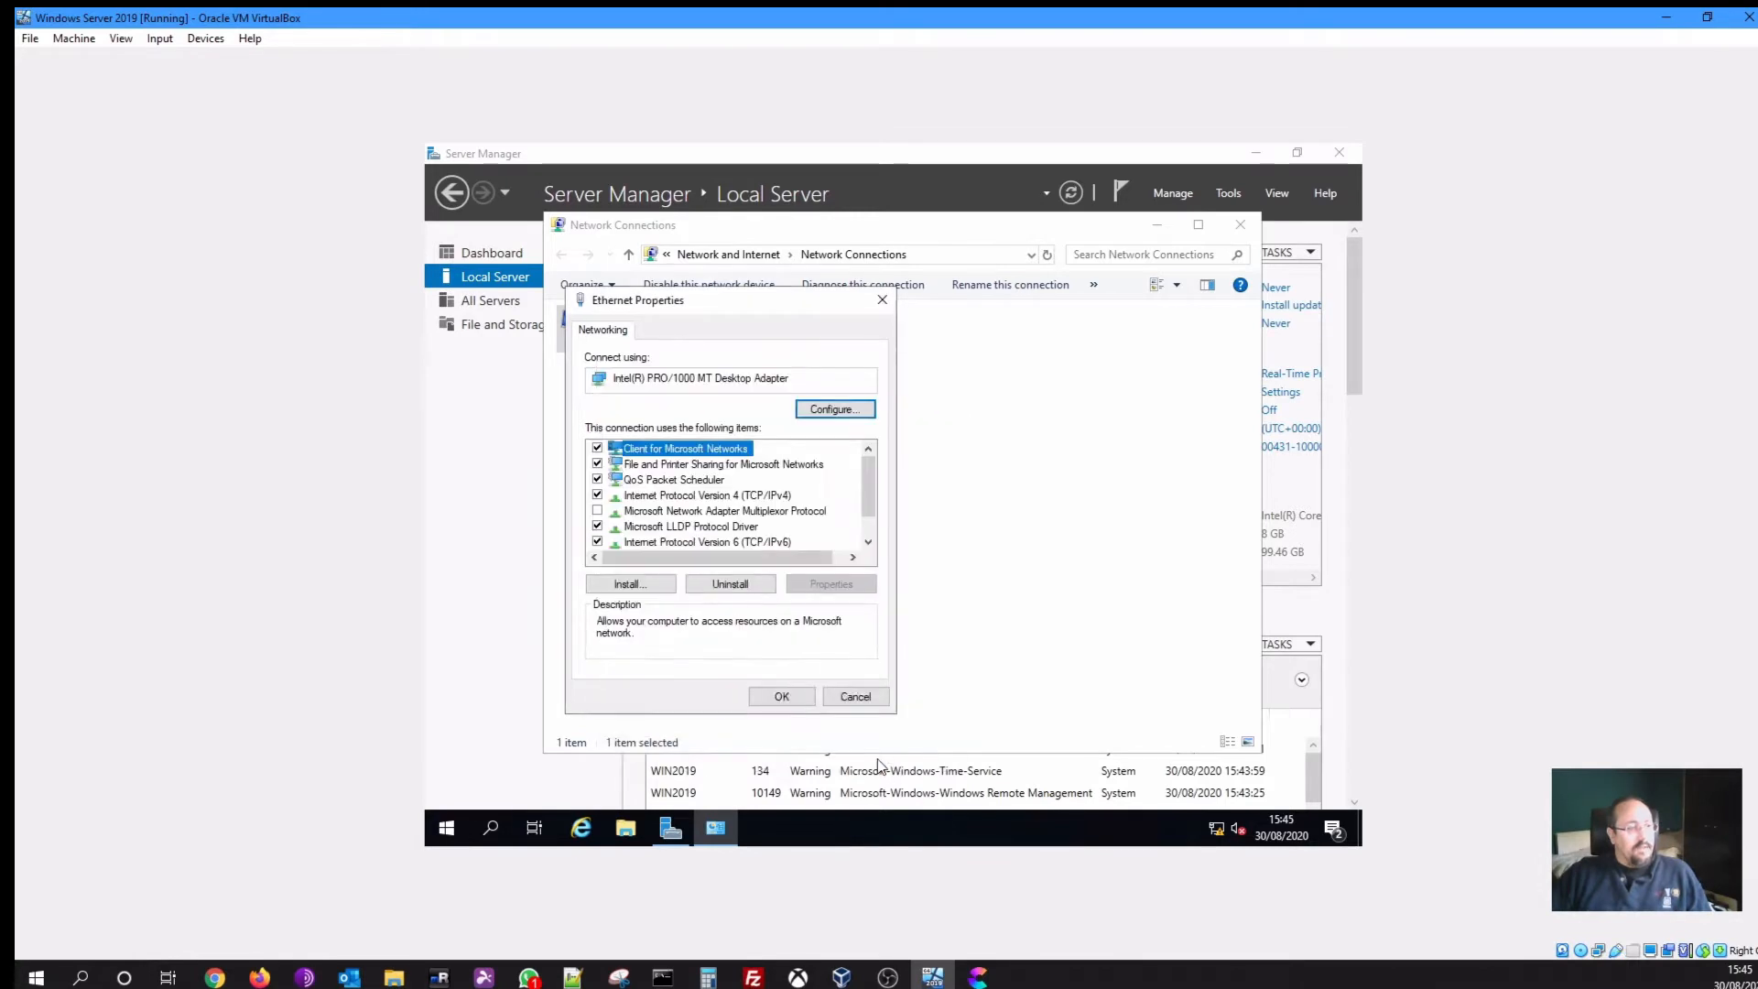
click(798, 699)
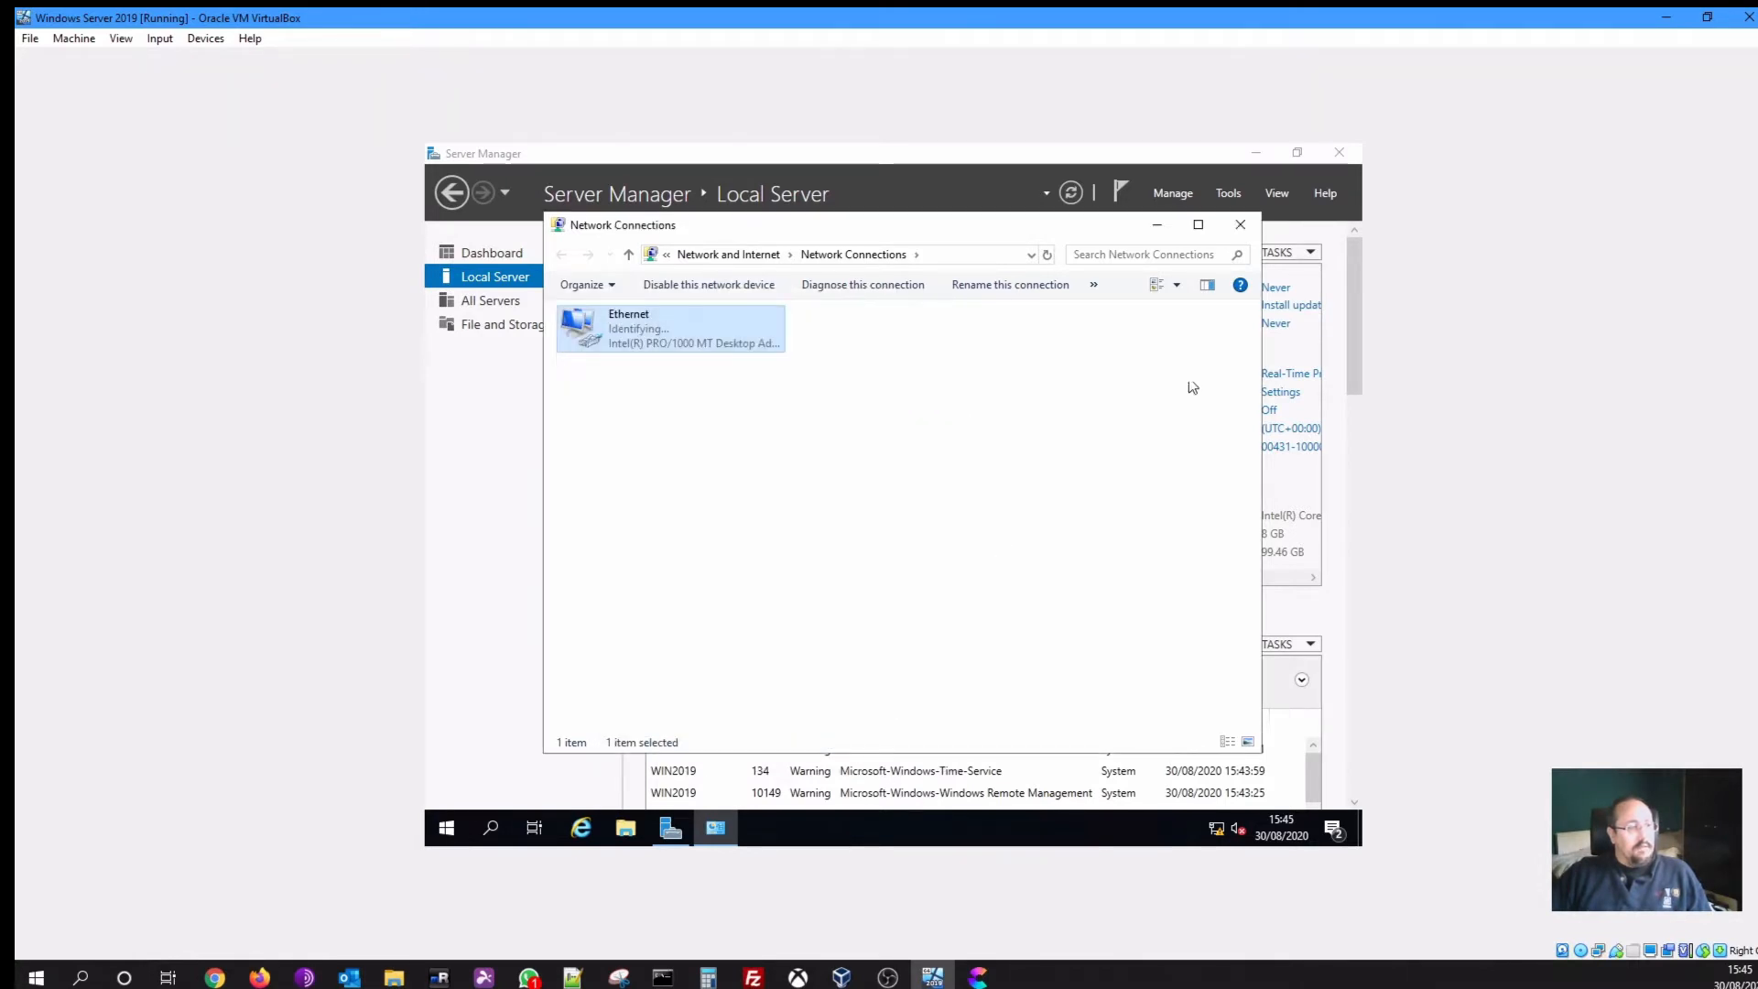
click(1239, 225)
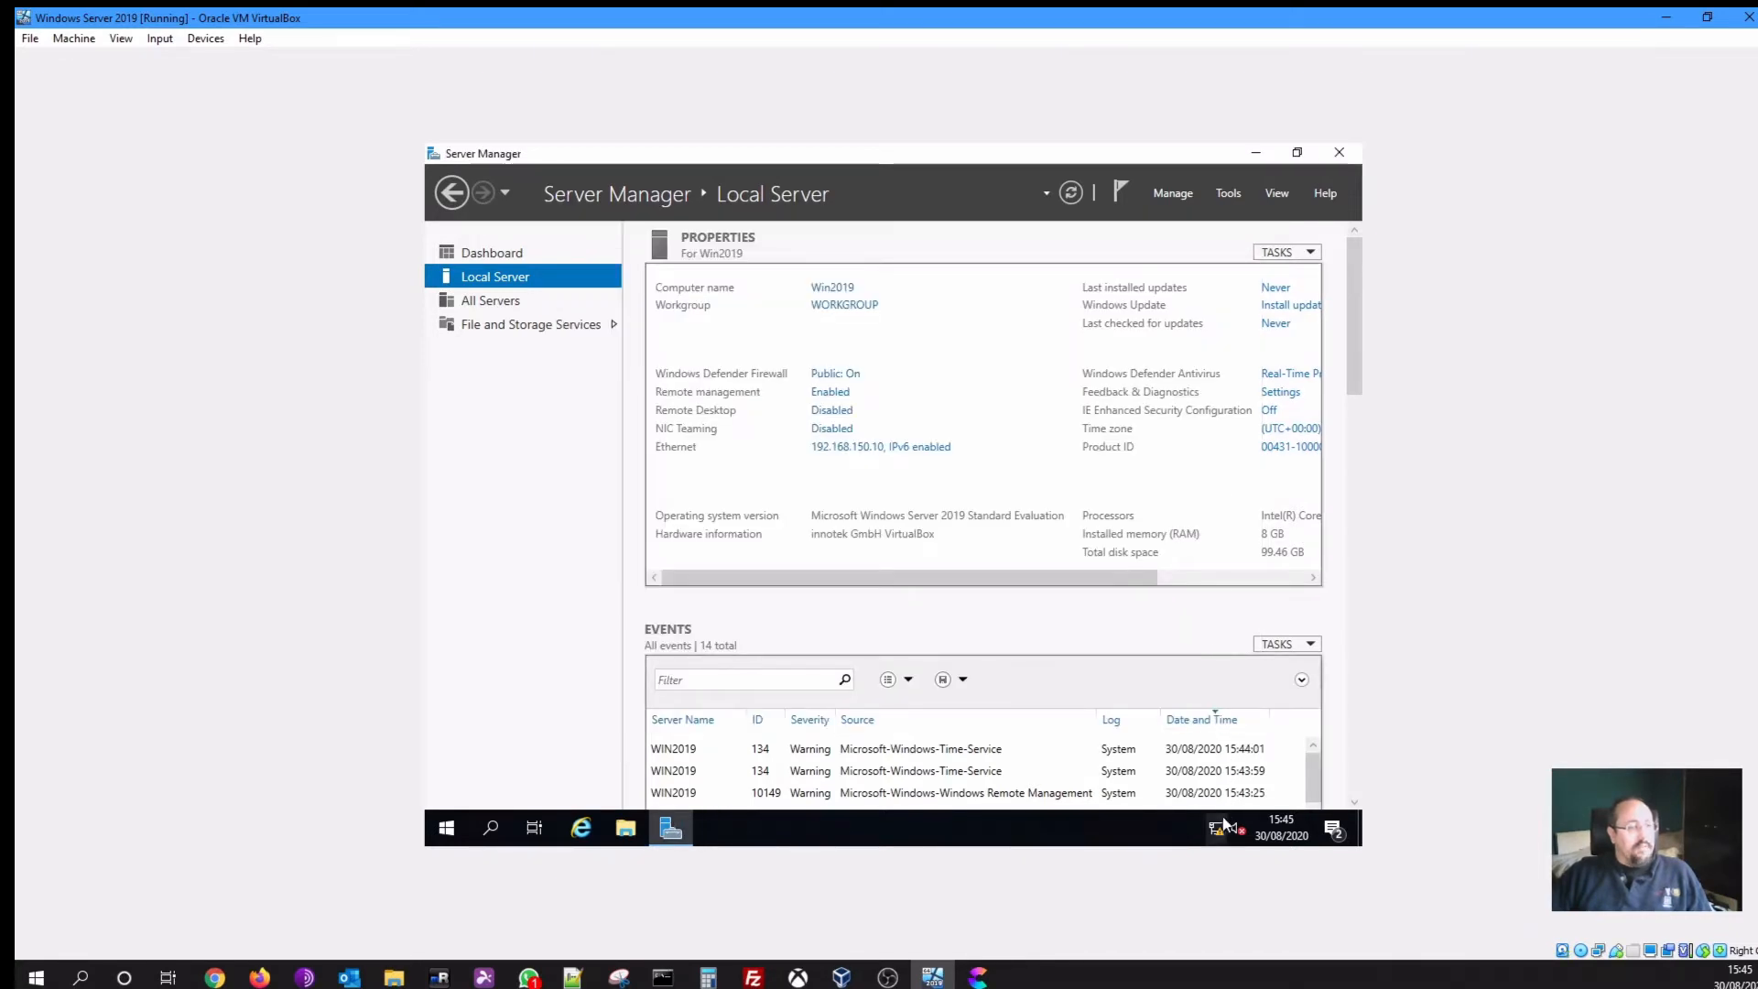
Open the Manage menu in Server Manager's header
mouse_move(1223, 830)
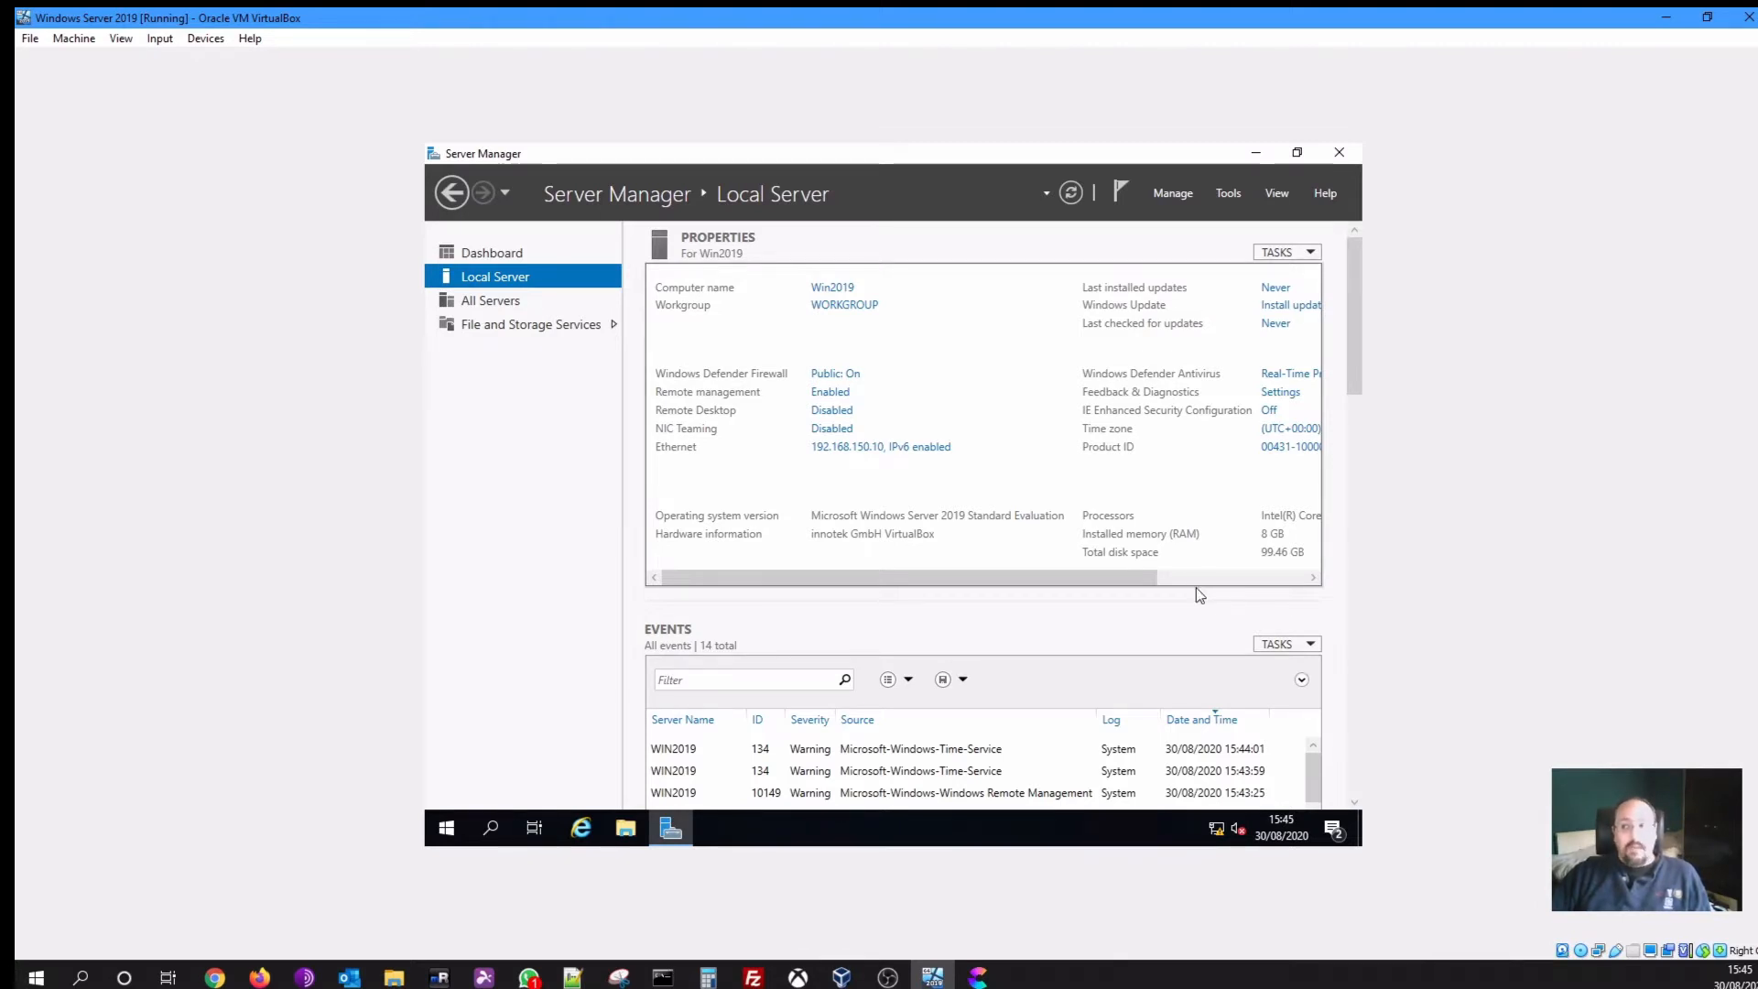
click(1178, 191)
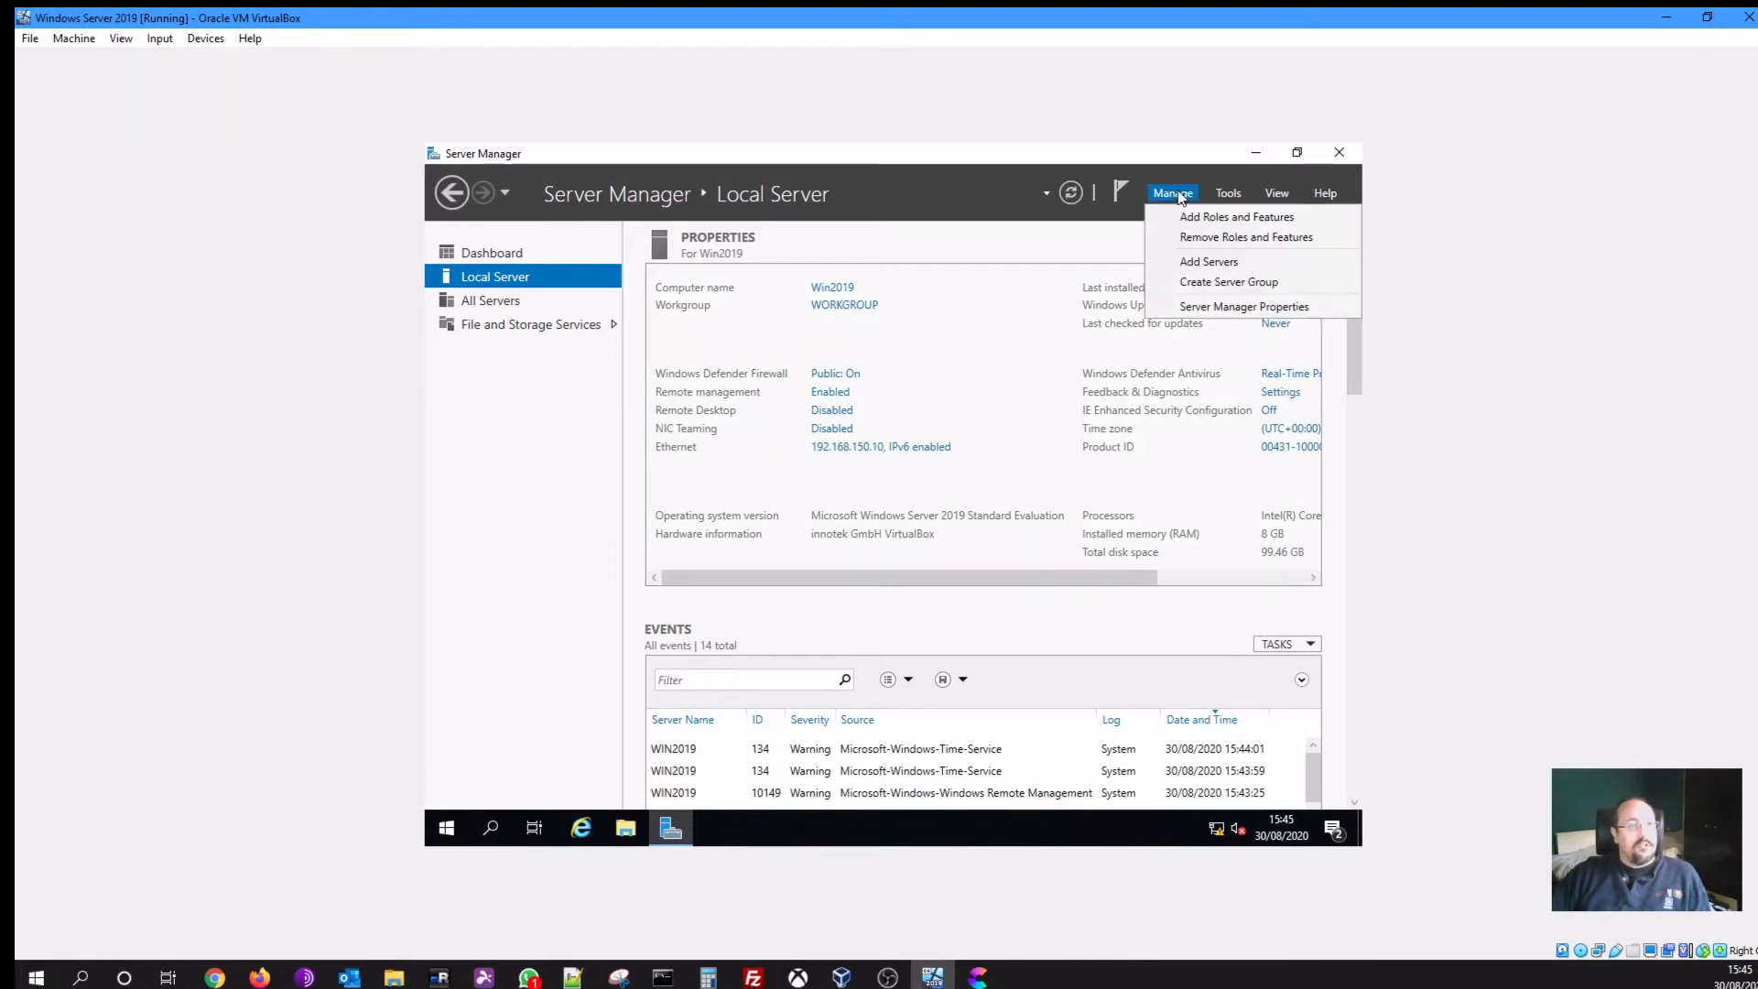
Launch Add Roles and Features, keep role-based installation and Win2019 as destination, and reach server roles
click(1227, 216)
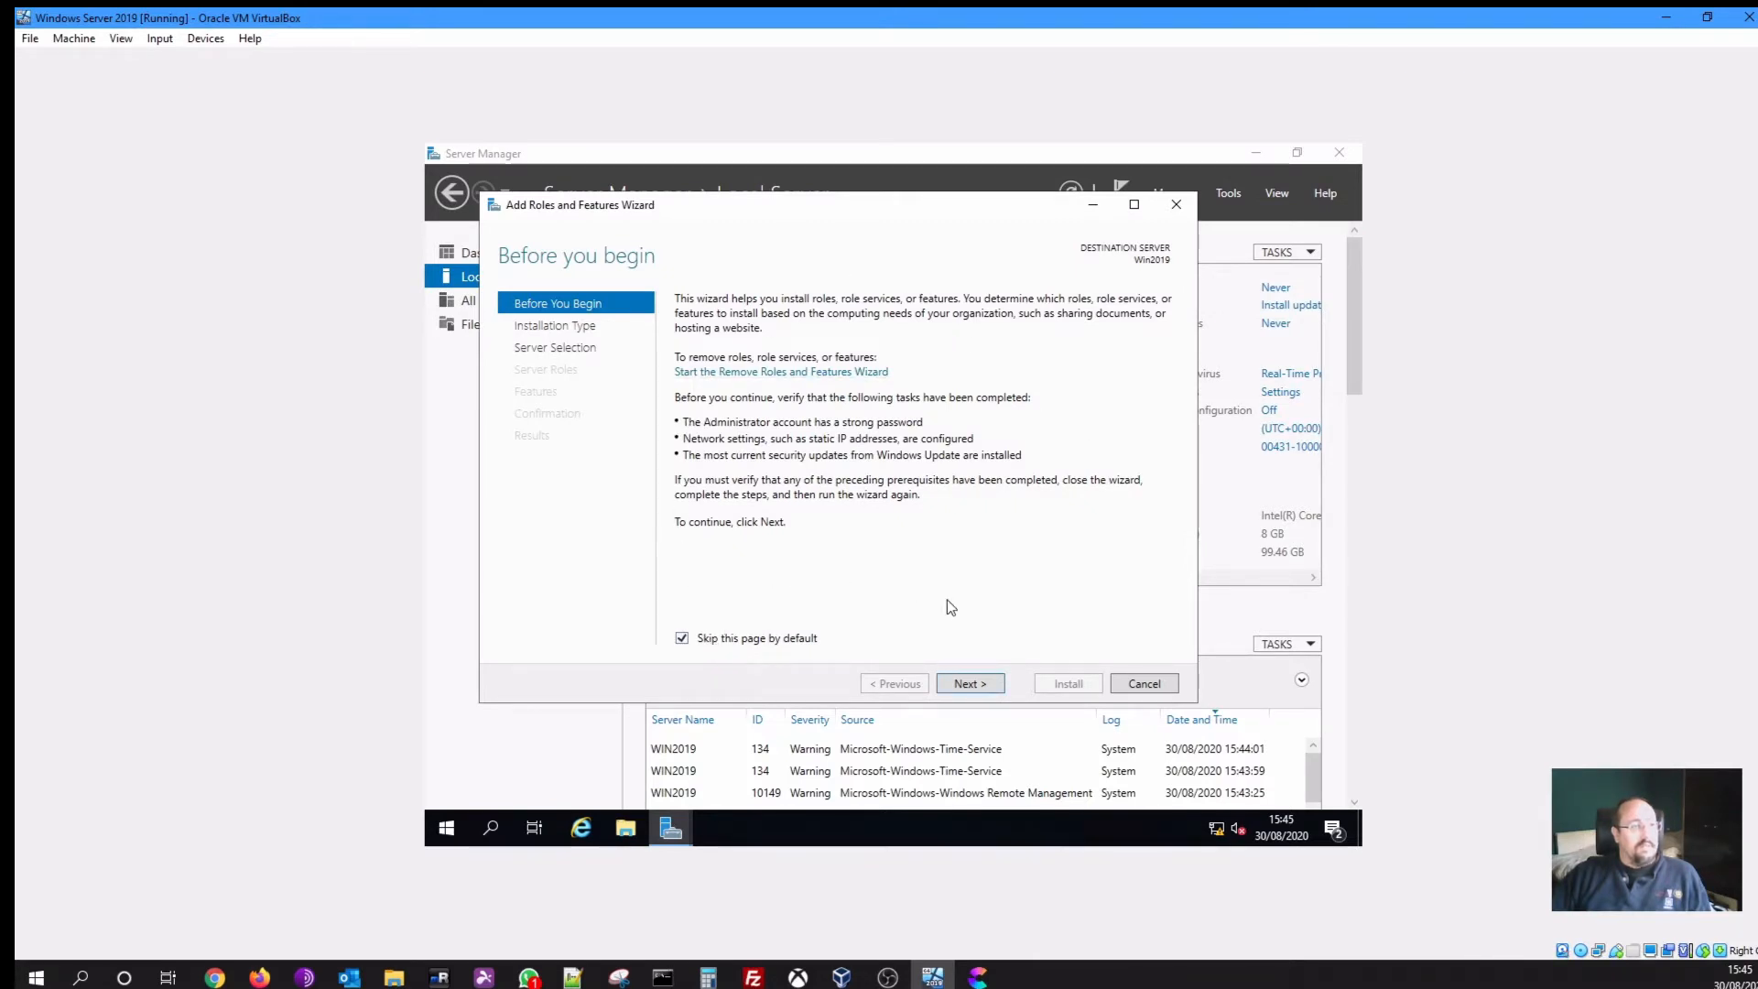
click(980, 677)
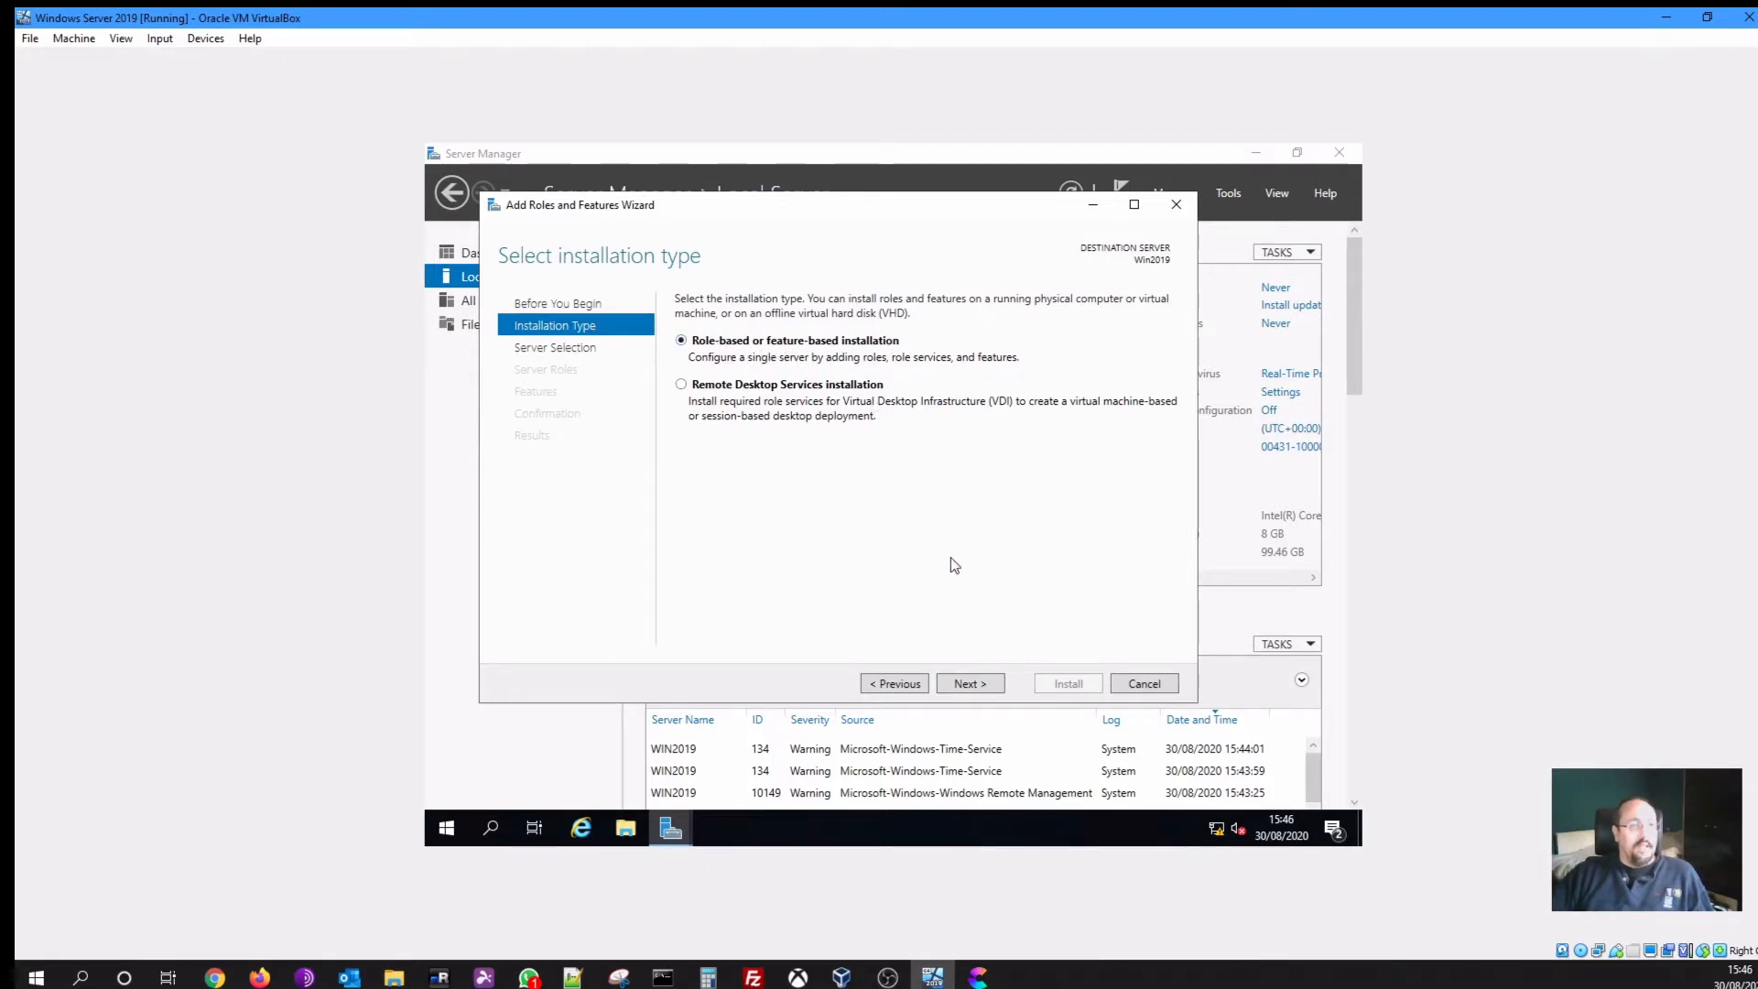
click(972, 686)
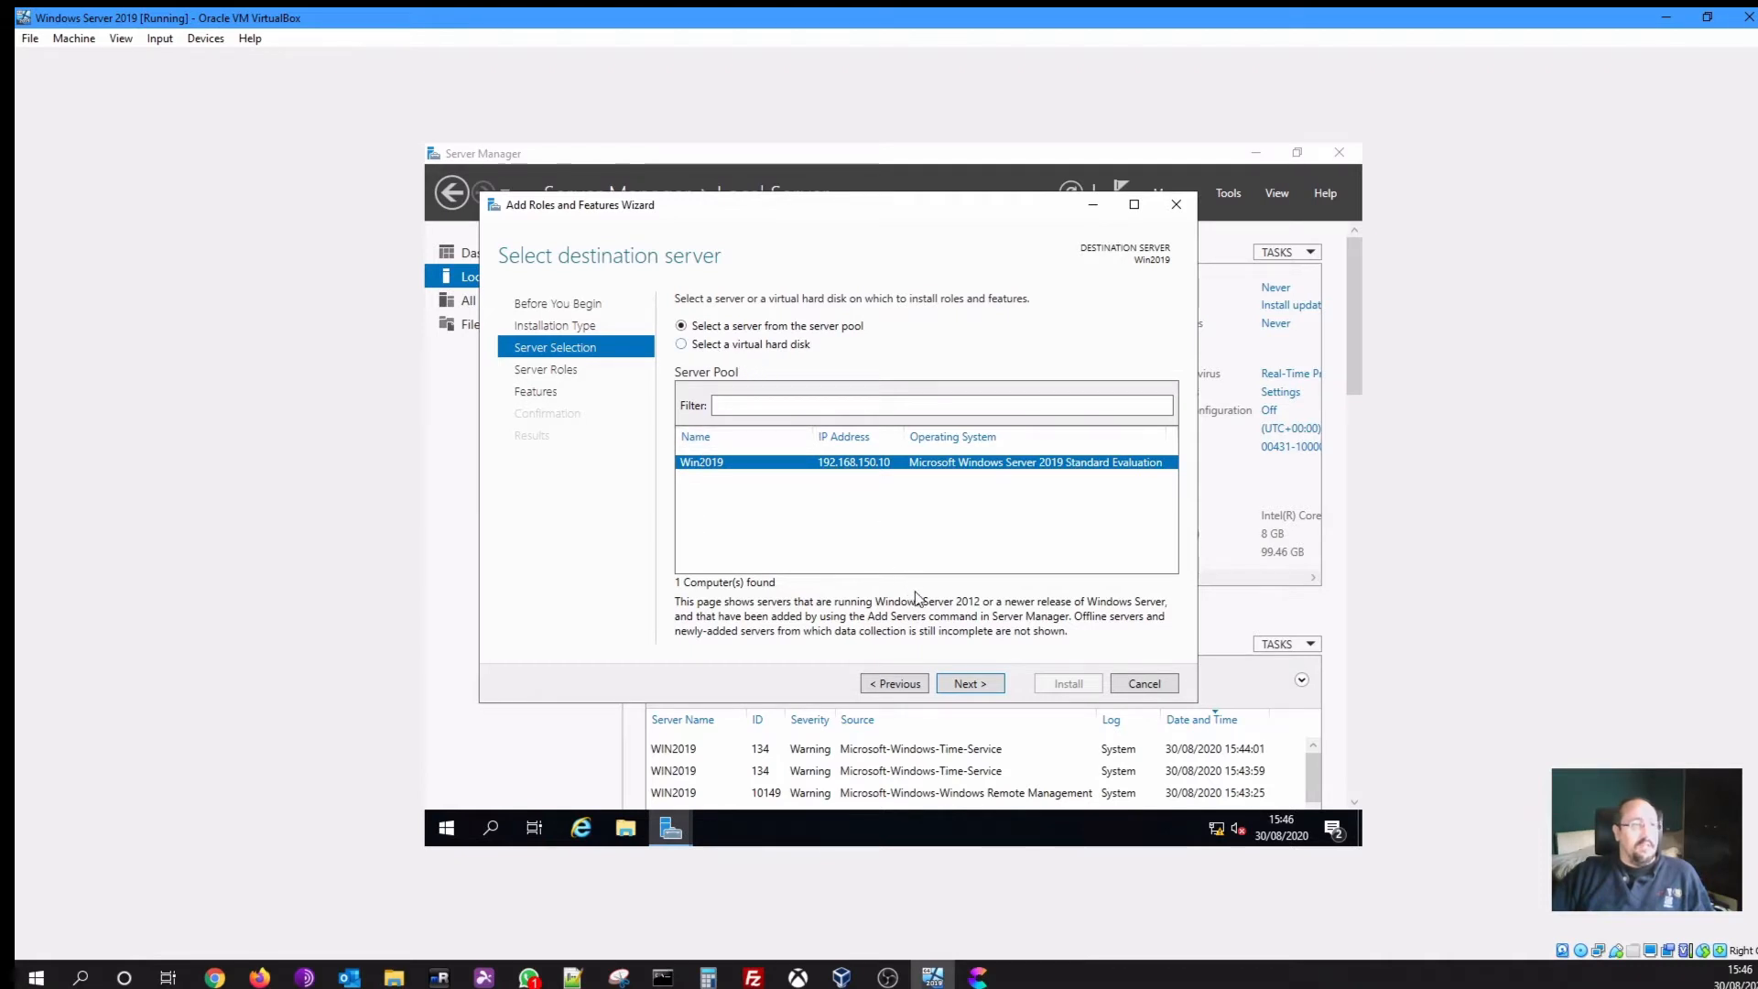
click(959, 684)
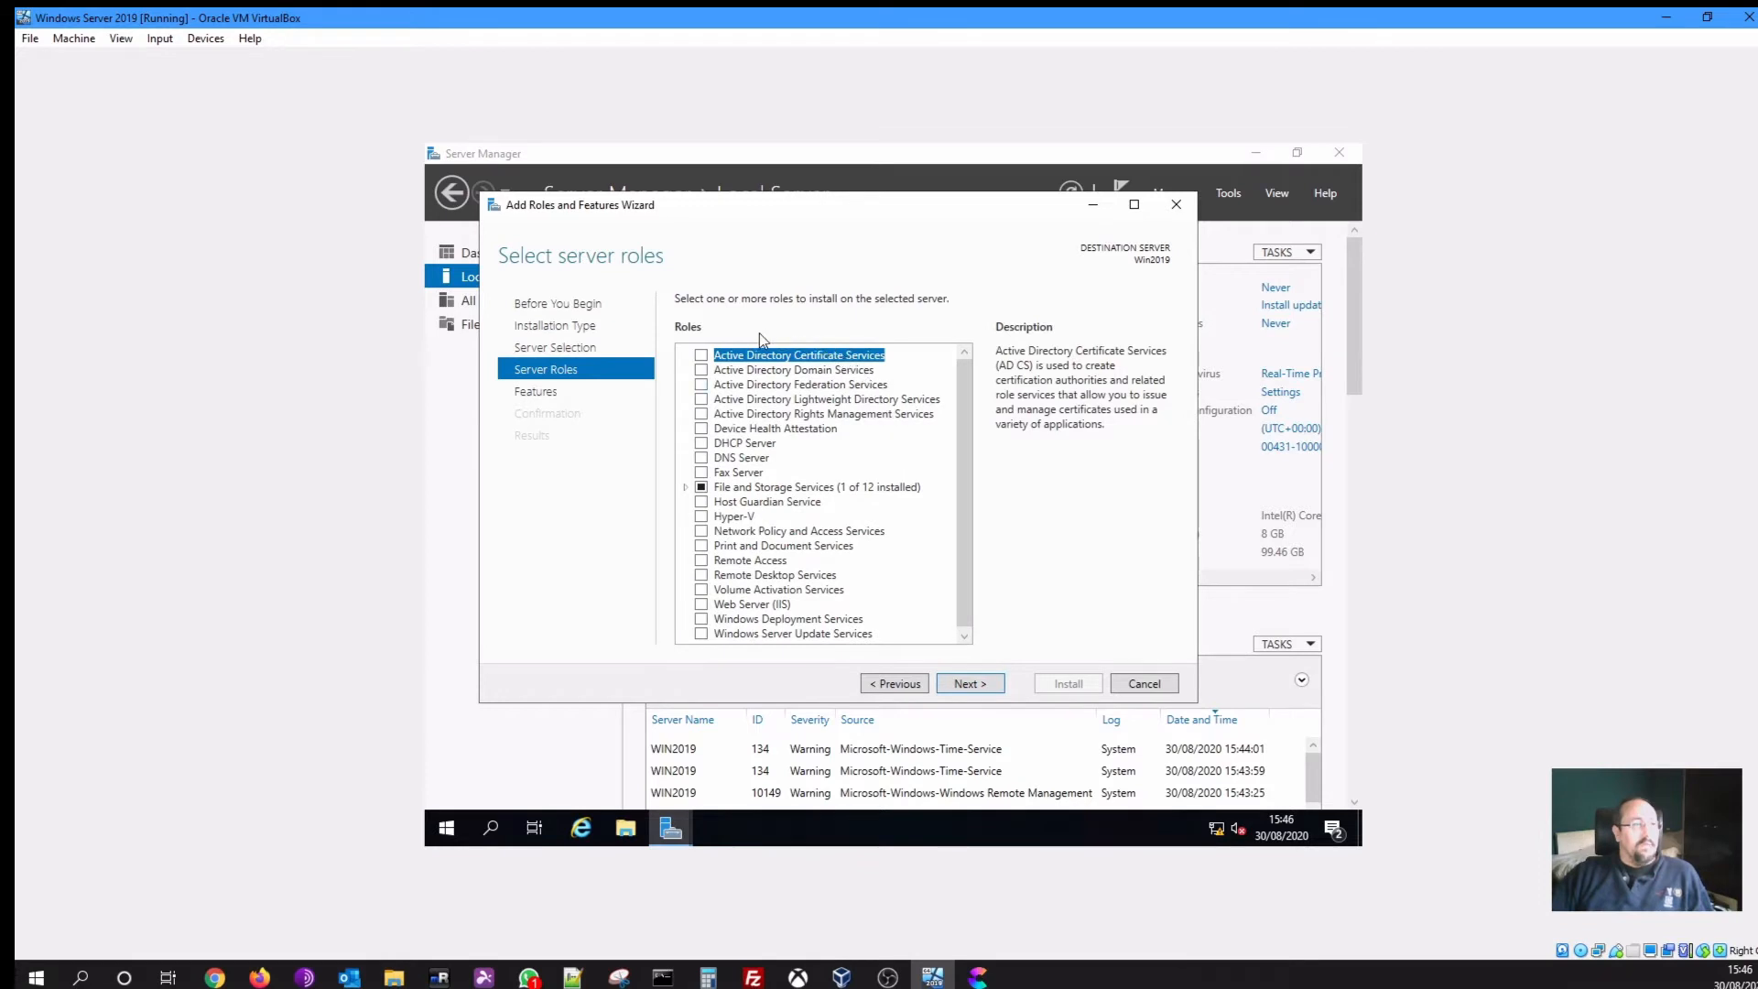
Tick Active Directory Domain Services, accept its required management features, and continue to features
click(740, 372)
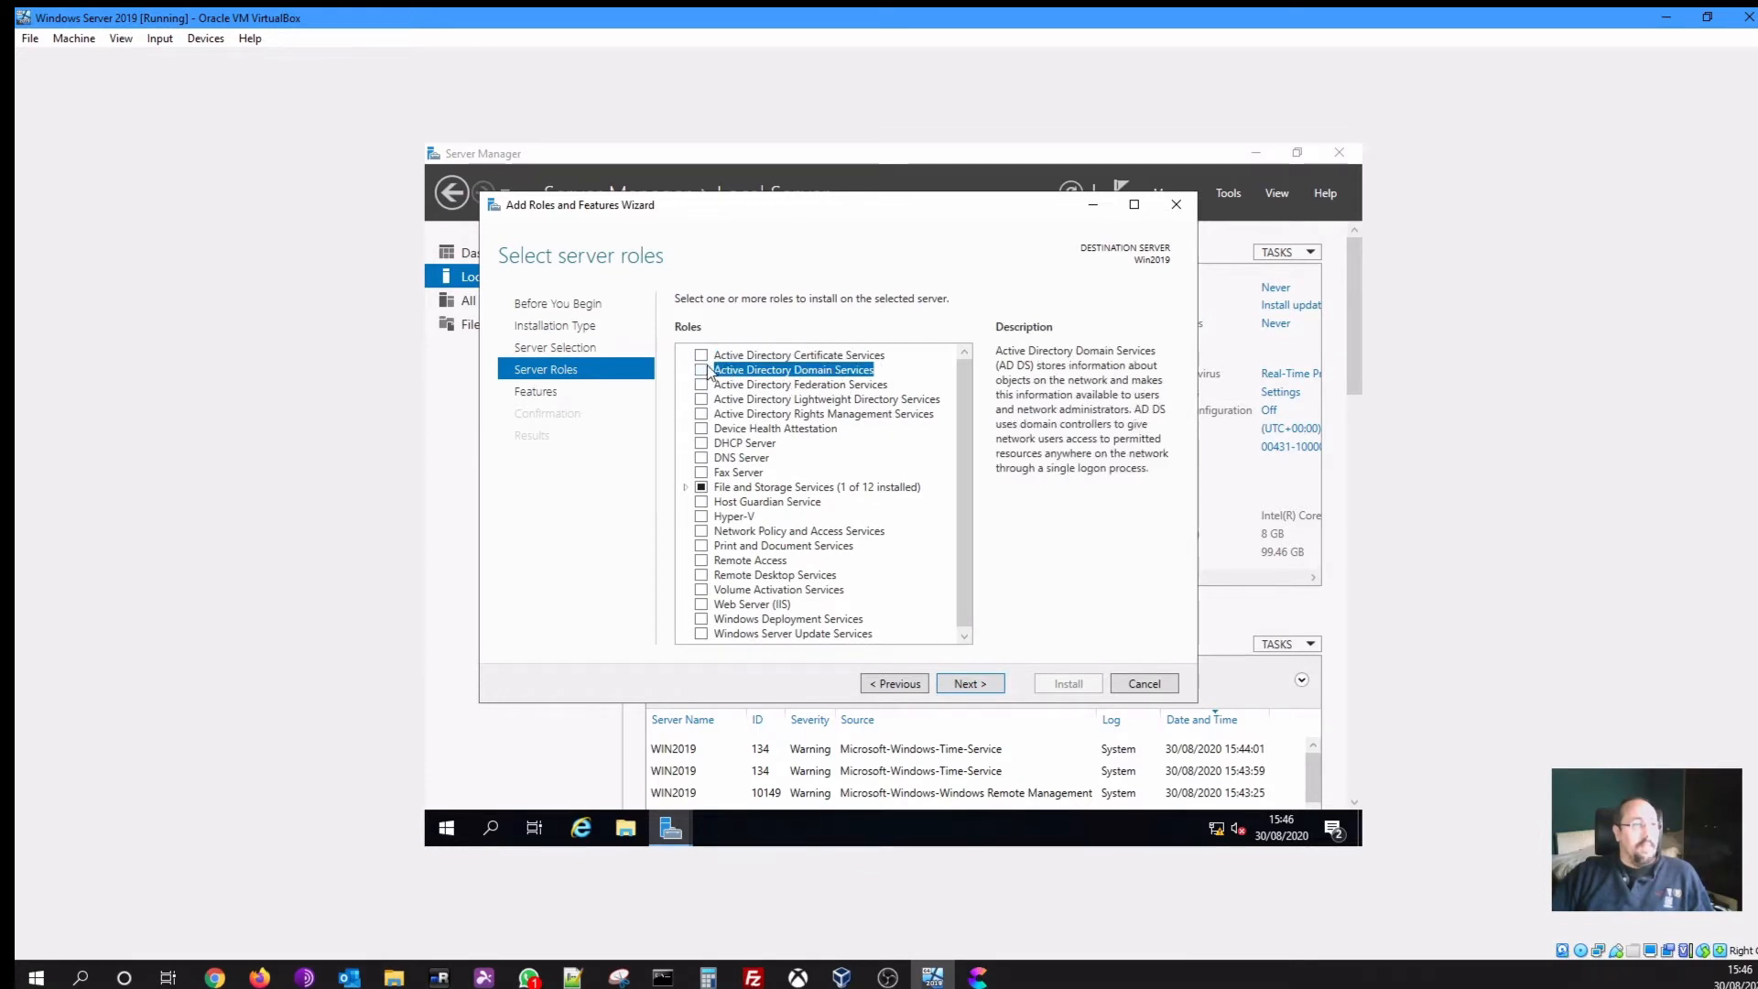
click(702, 371)
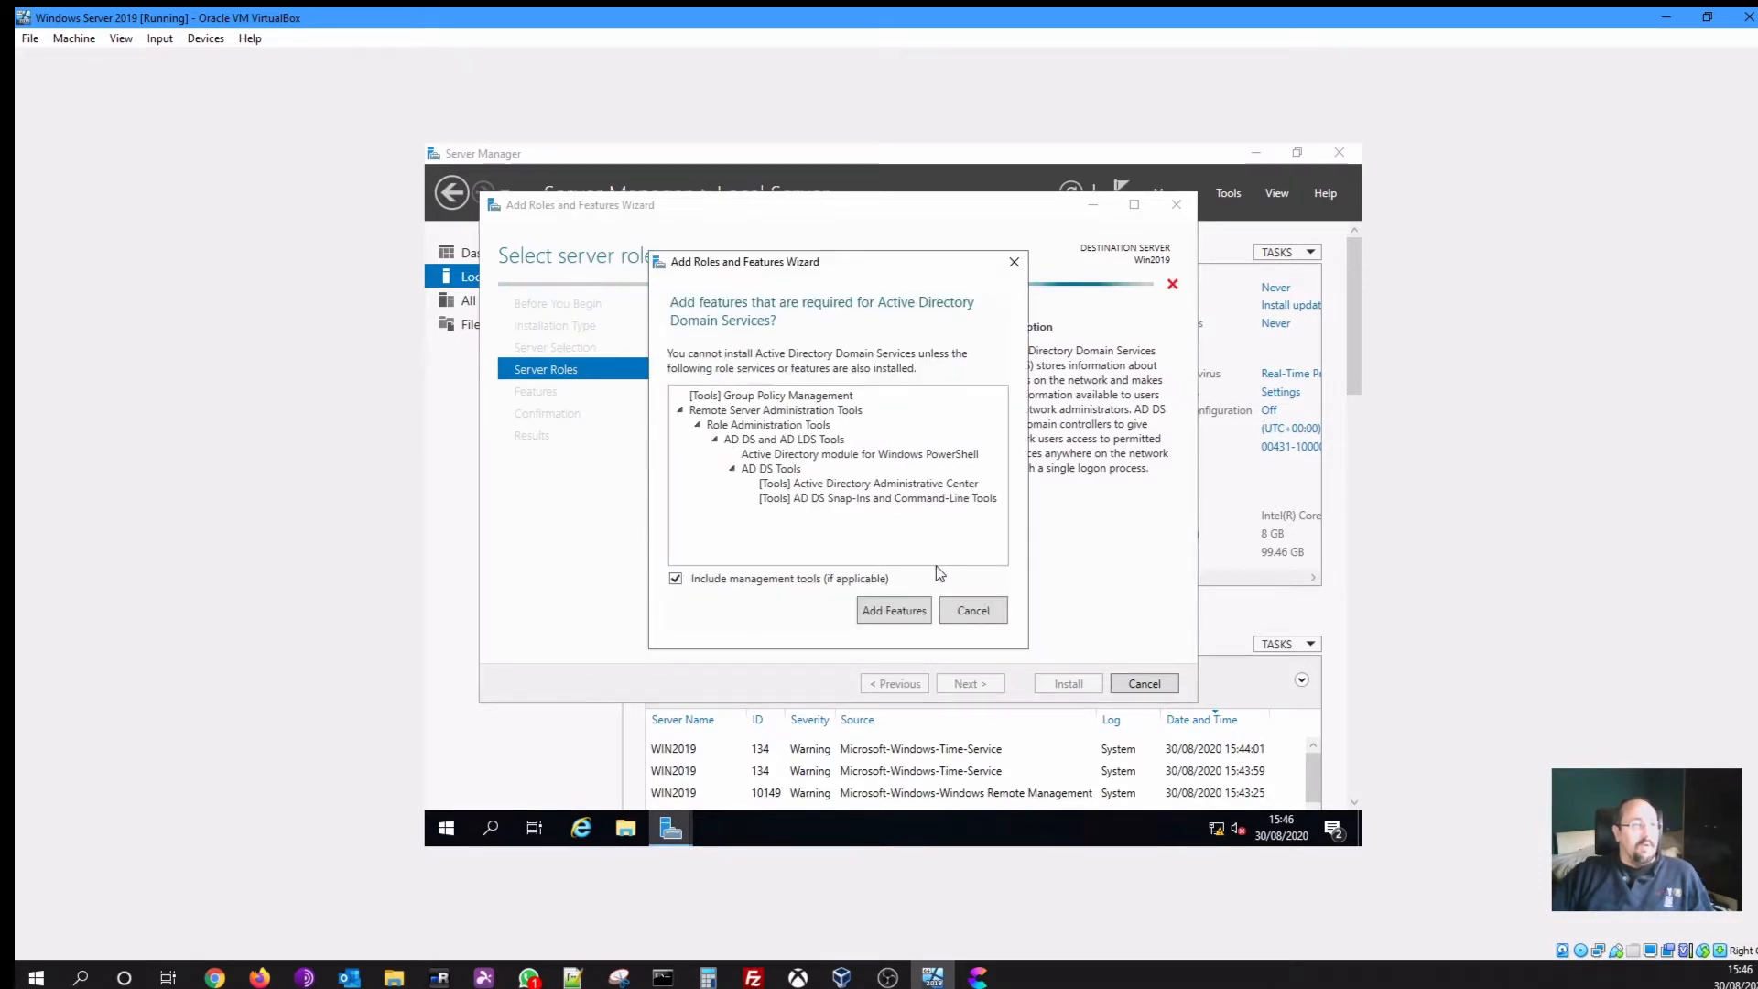
click(897, 612)
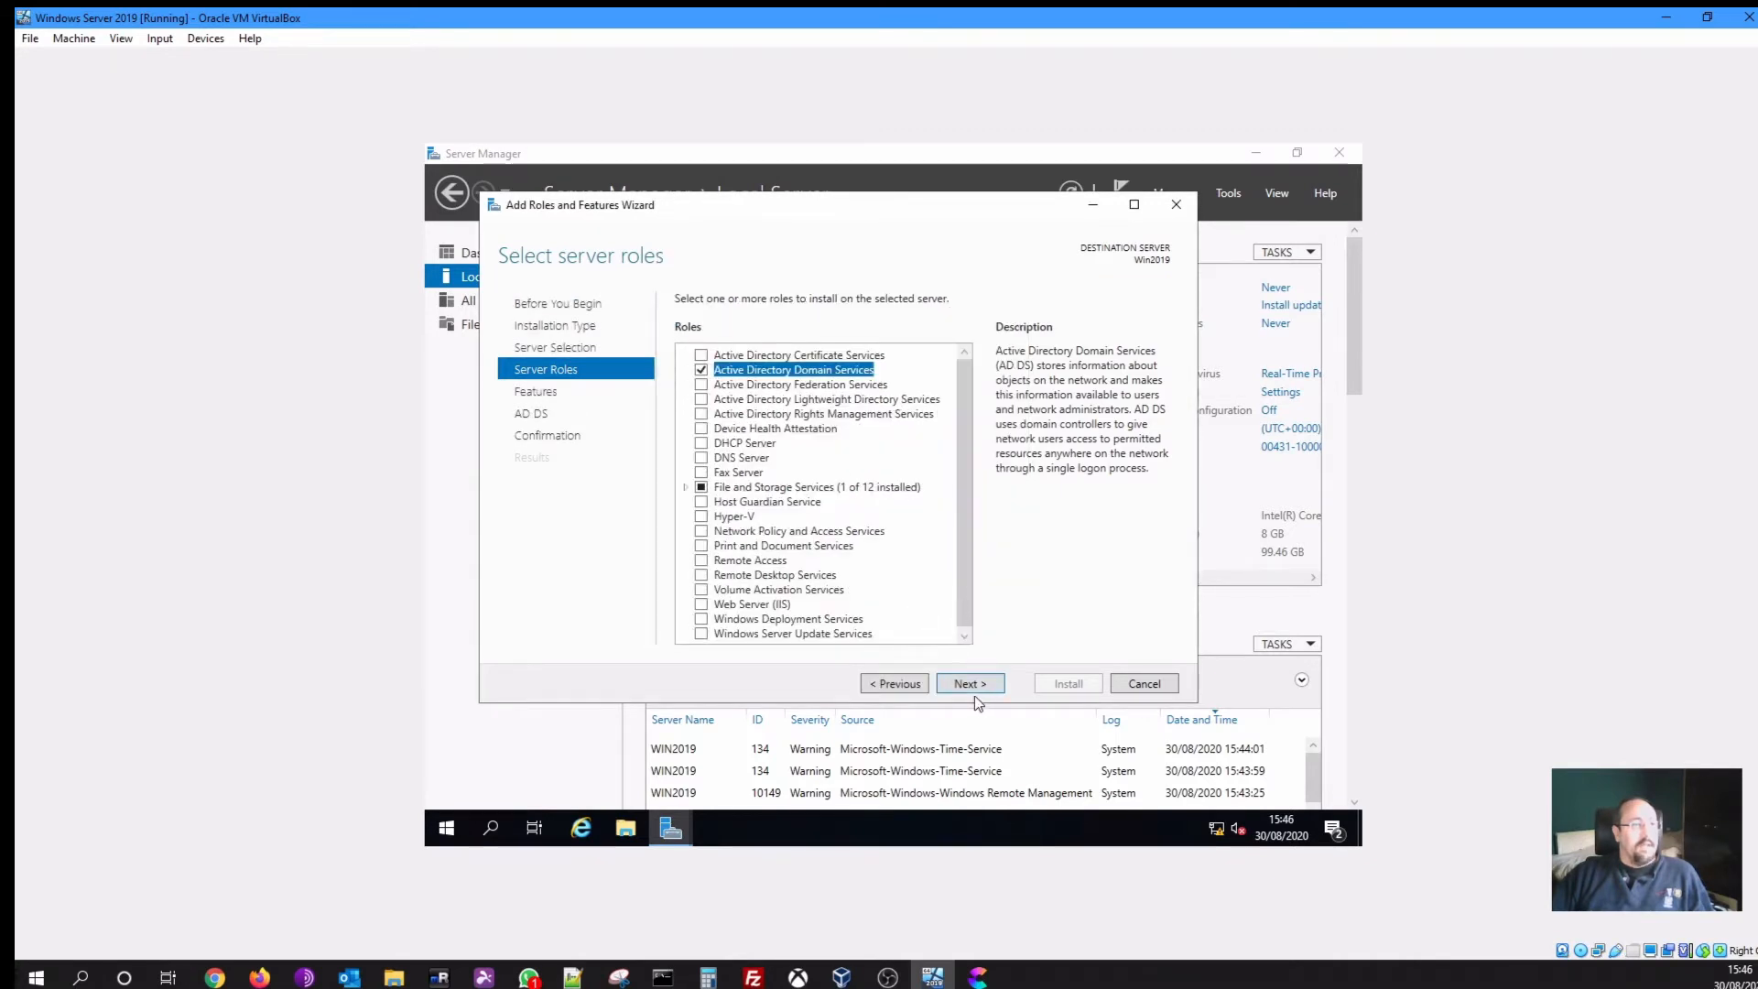
click(975, 692)
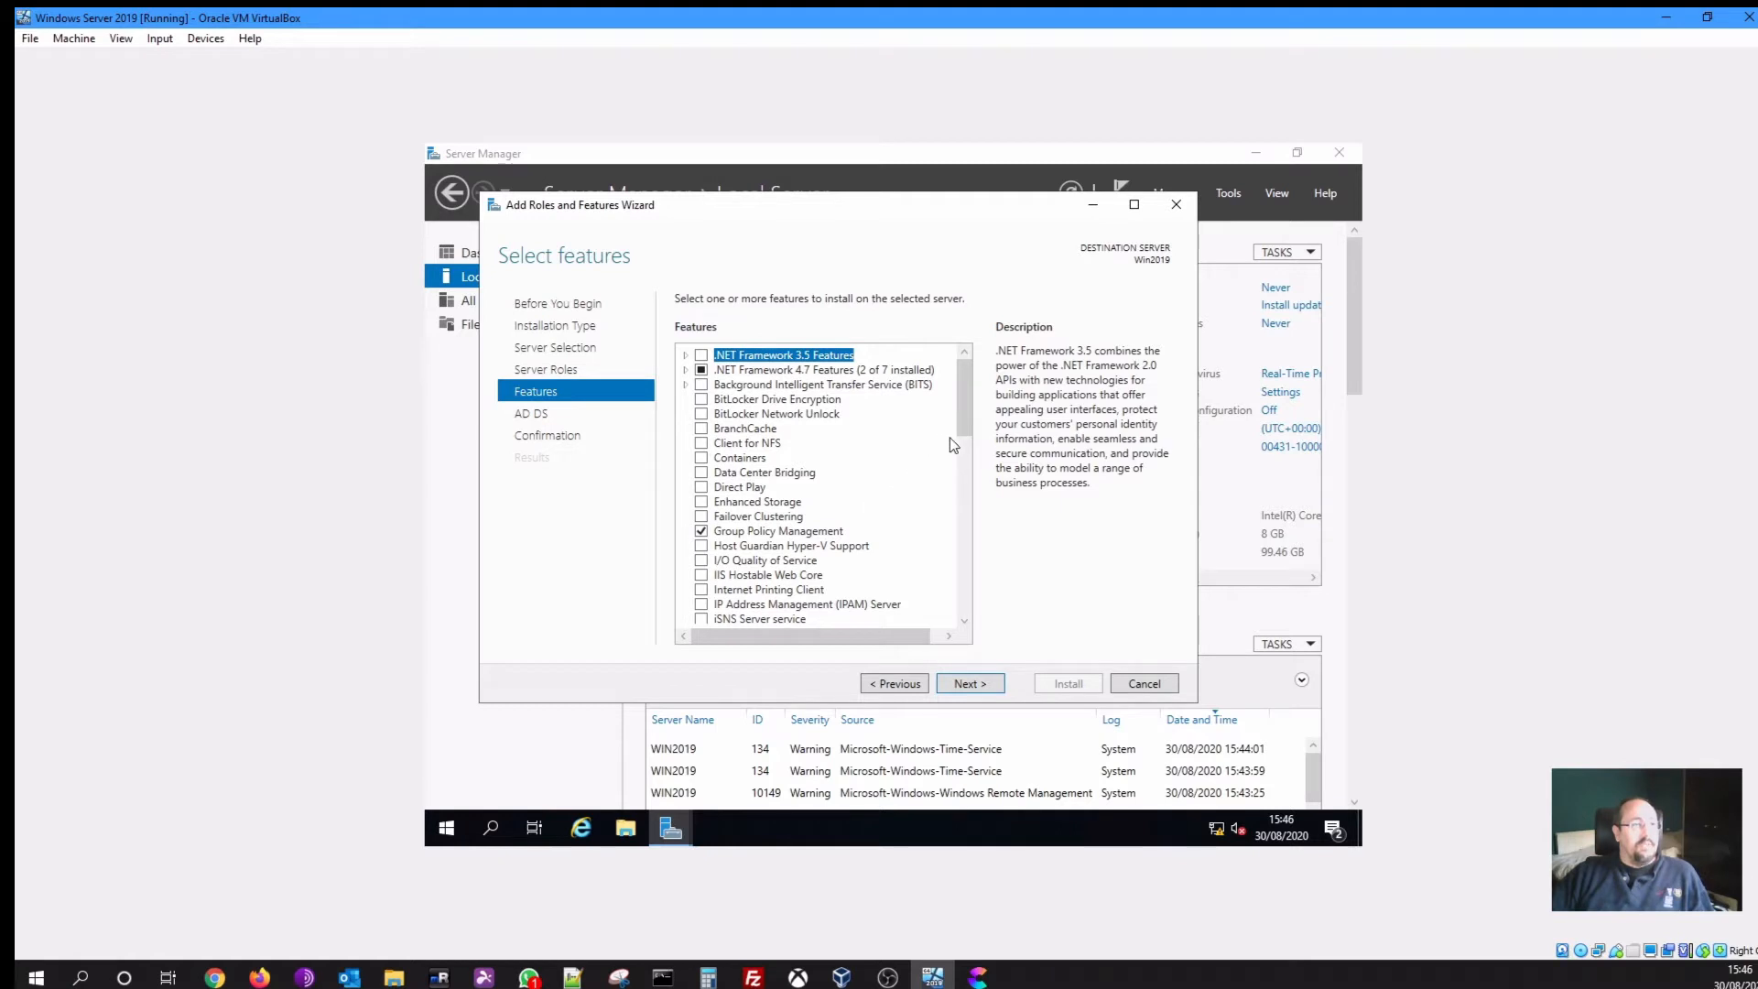
Scroll the Features list and tick Telnet Client
drag(963, 421, 966, 569)
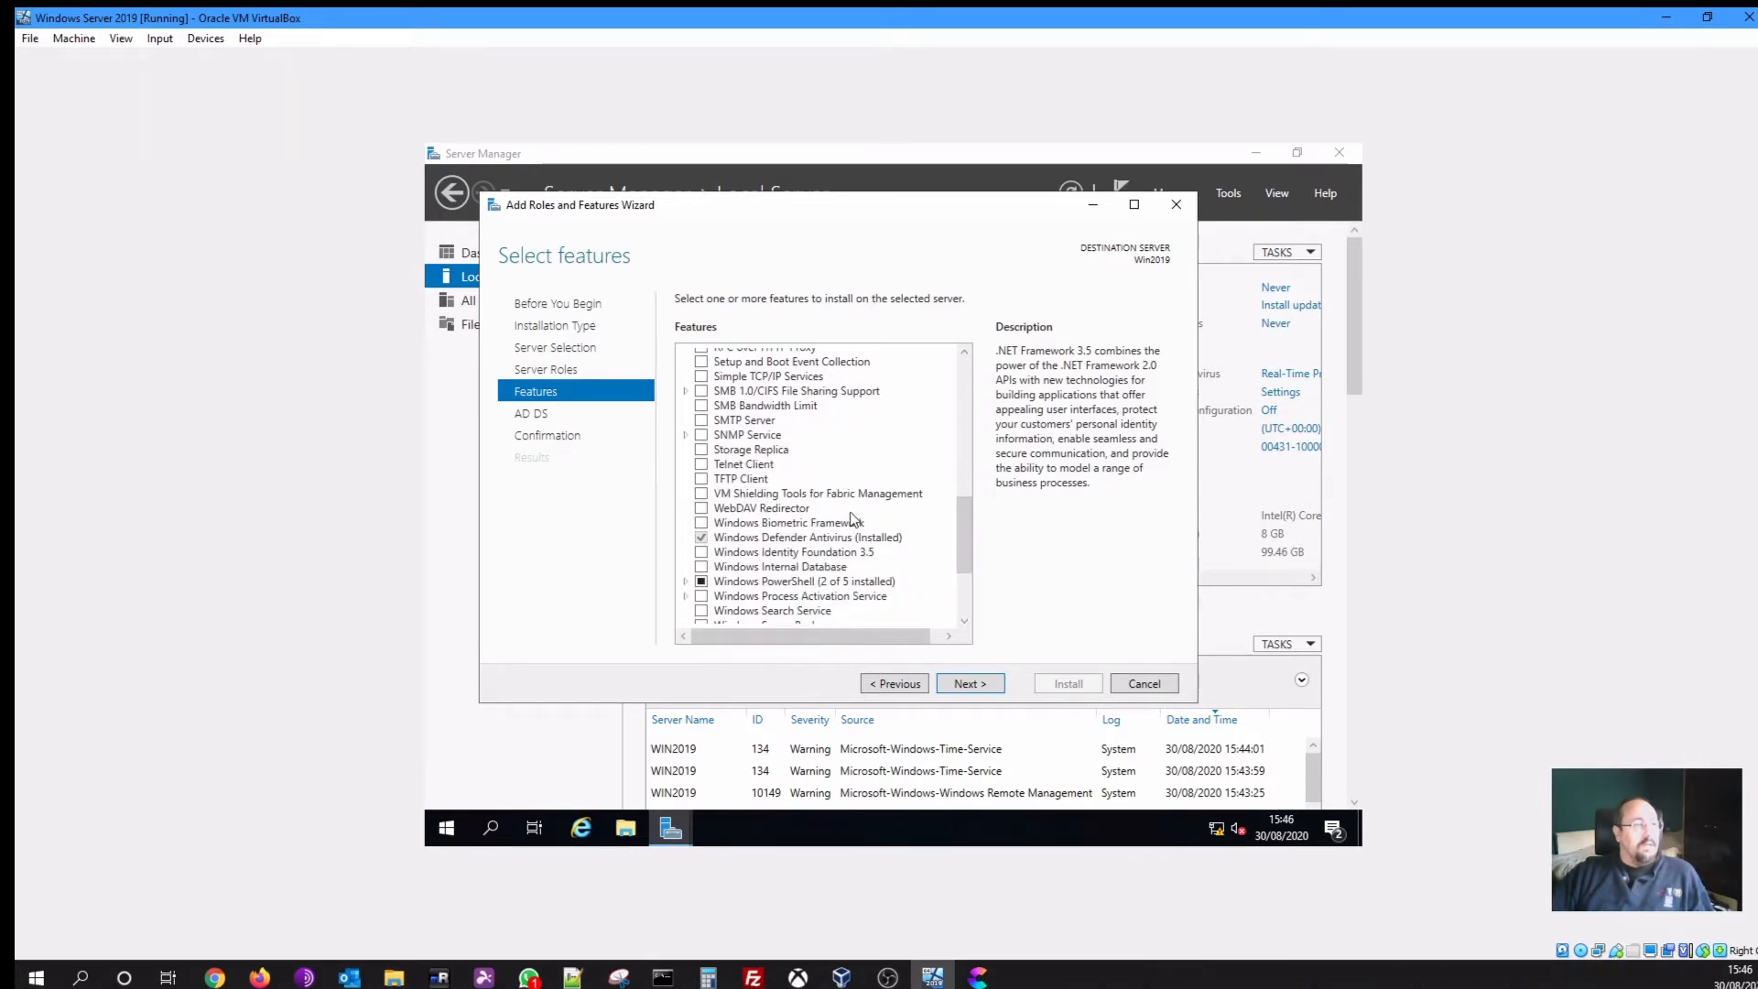
click(702, 465)
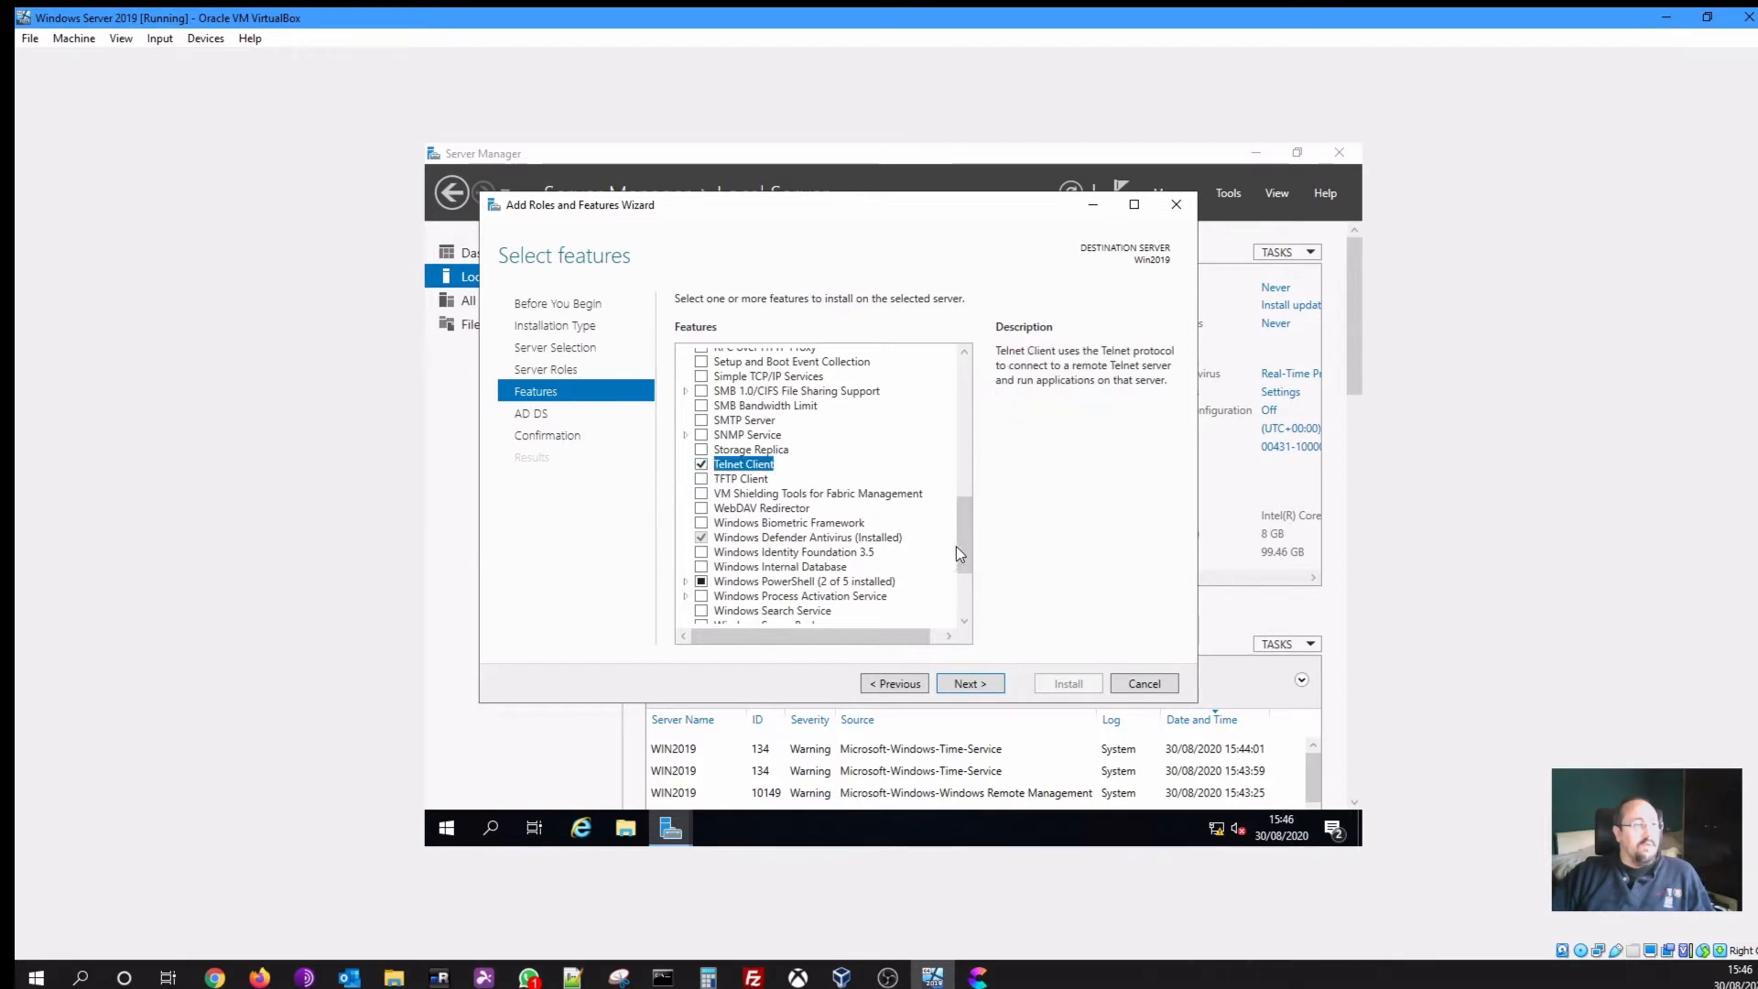
drag(965, 534, 959, 381)
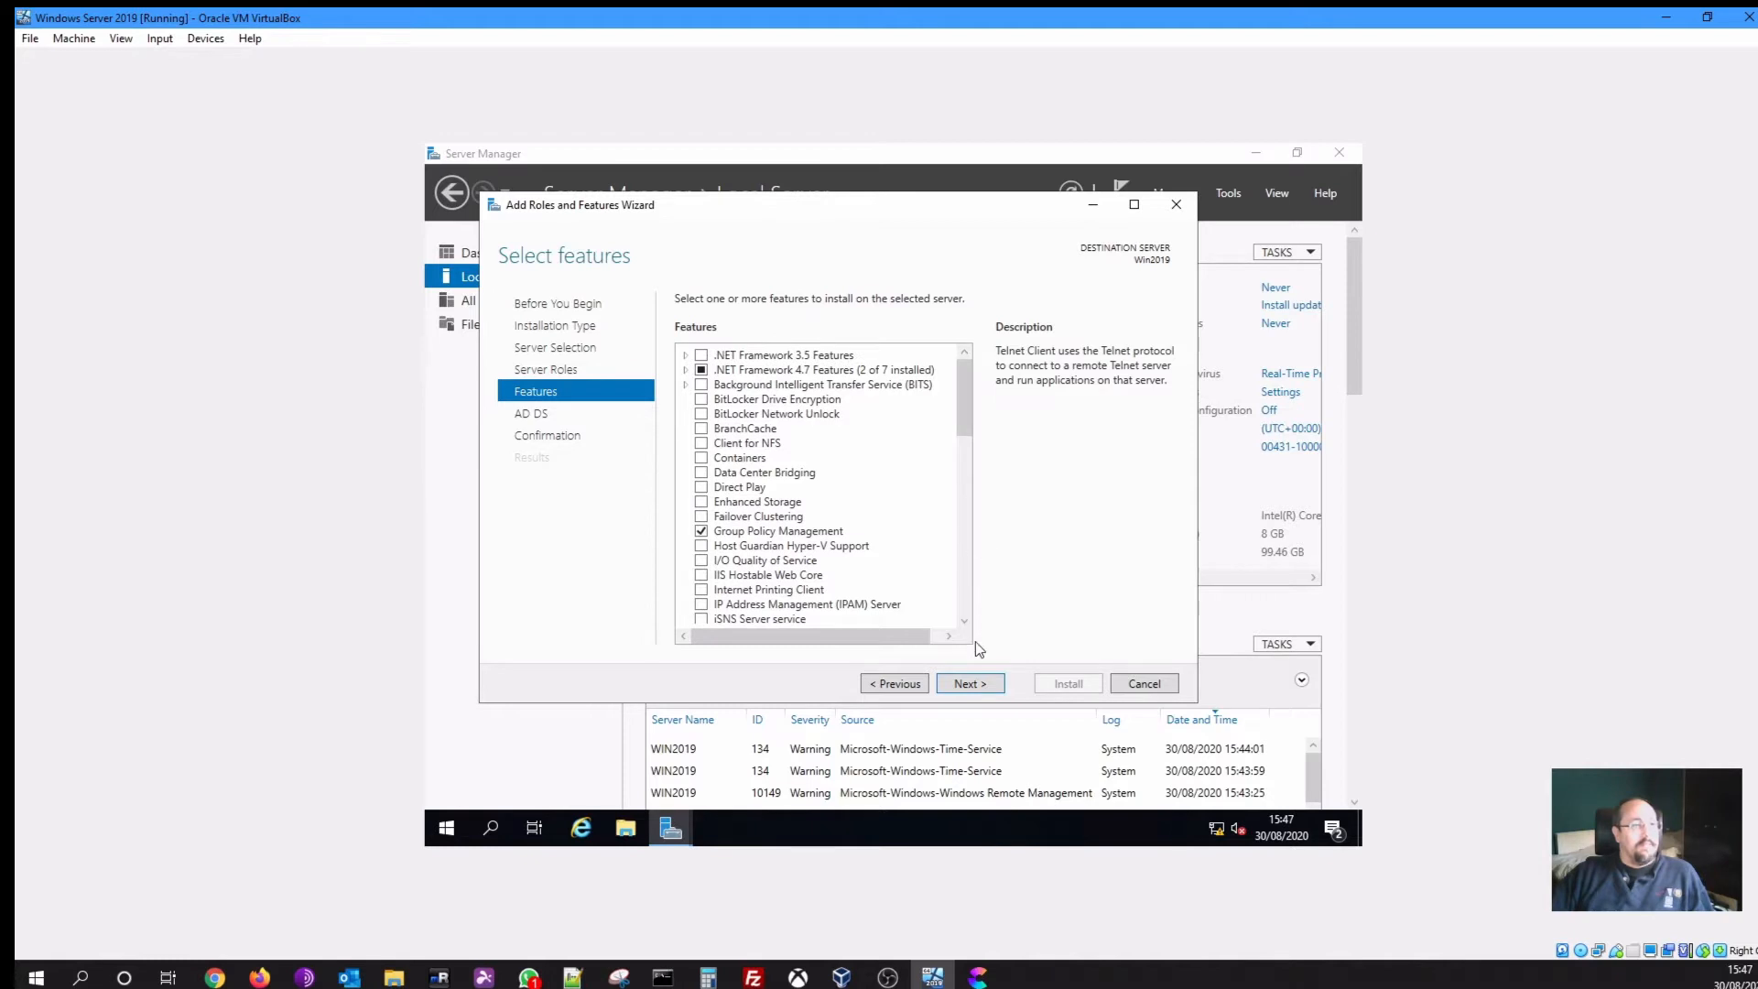
Allow automatic restart if required and install AD DS, Group Policy Management and Telnet Client
click(971, 682)
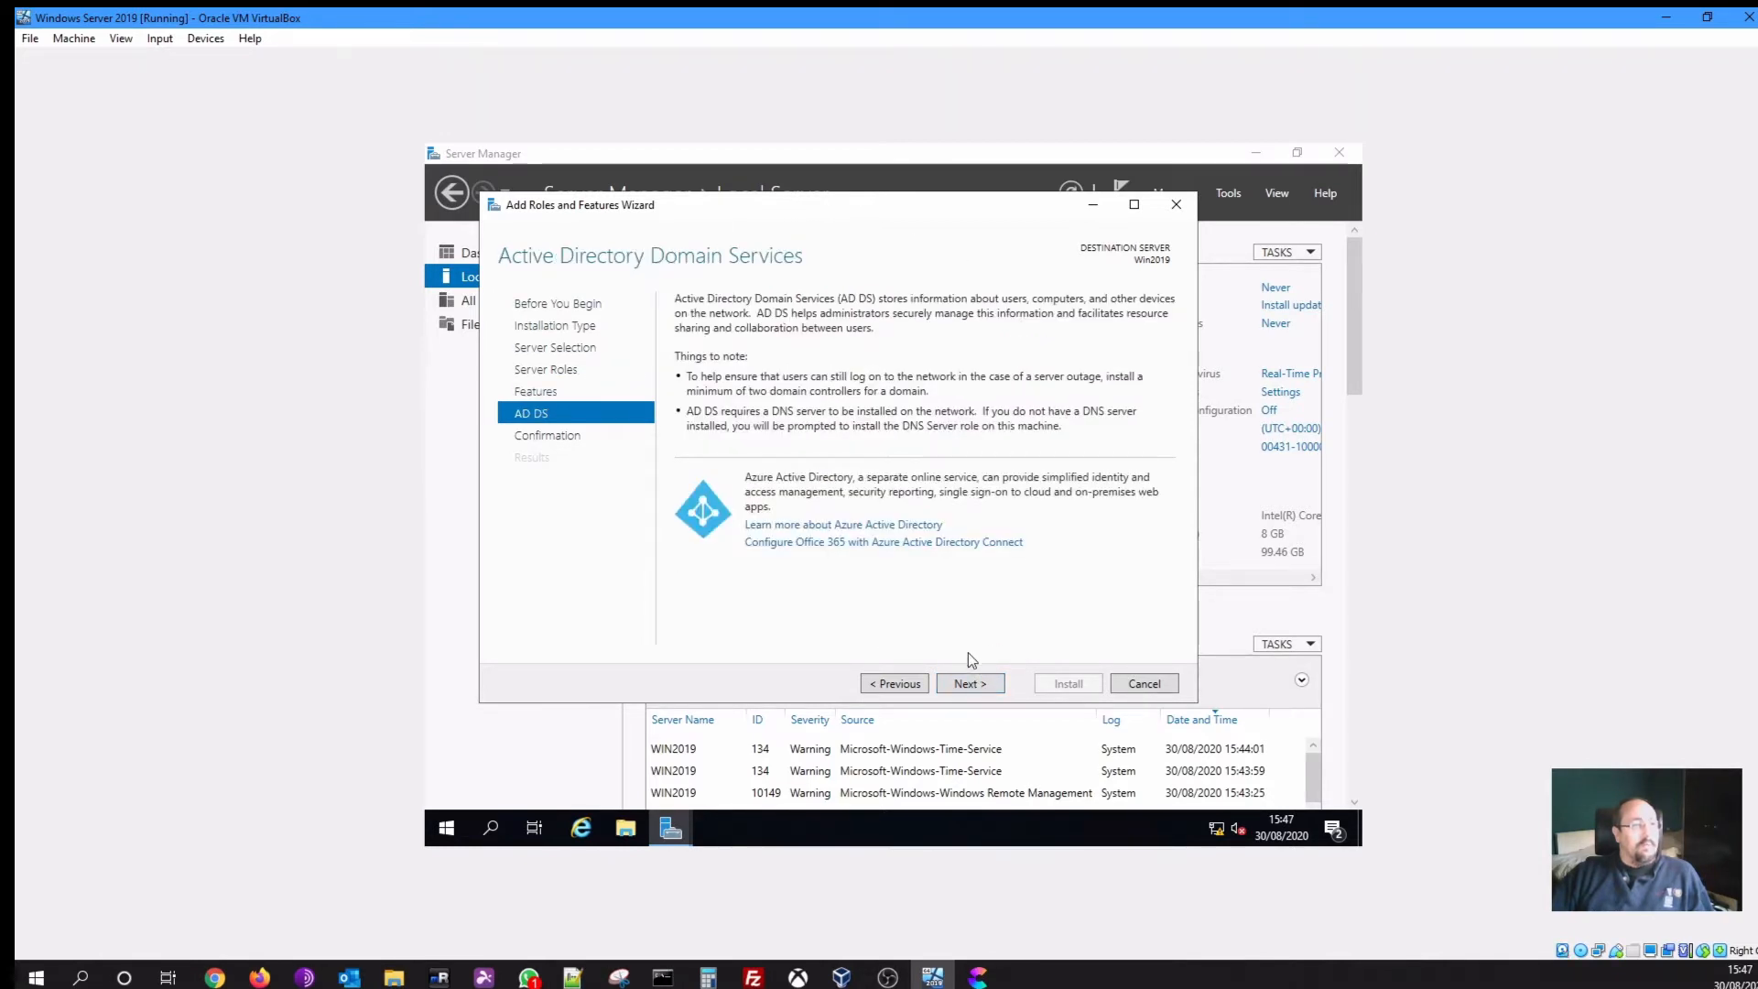
click(975, 682)
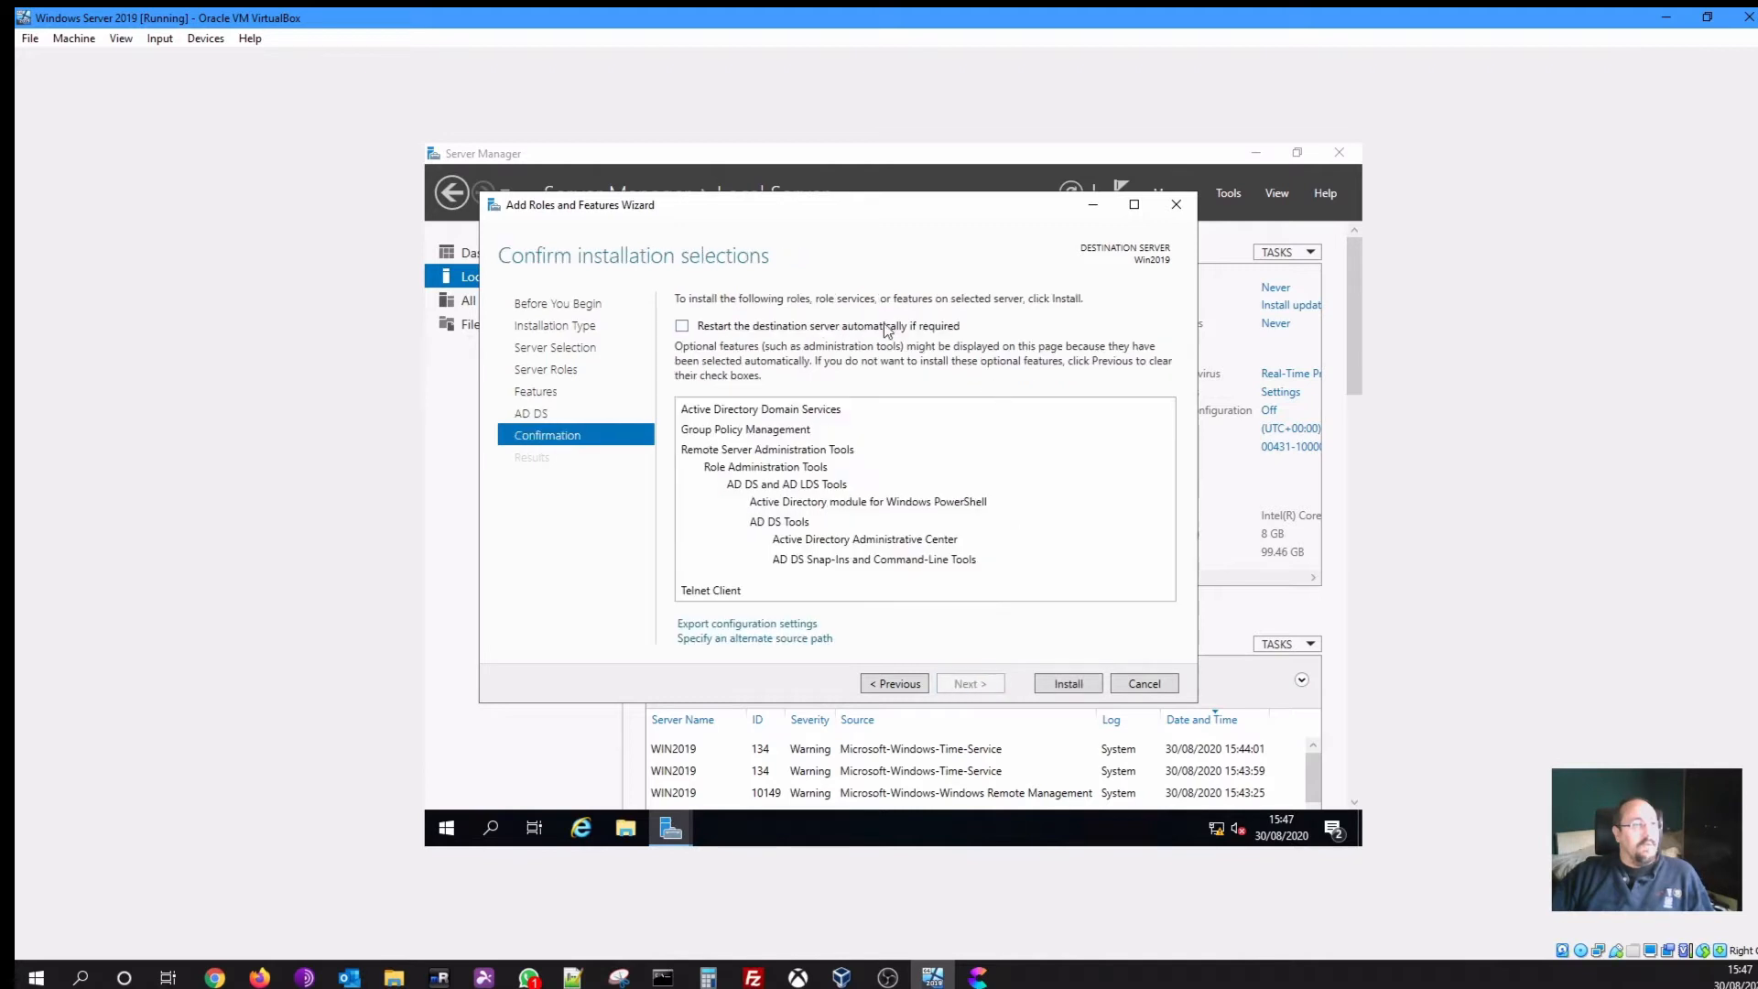
click(750, 330)
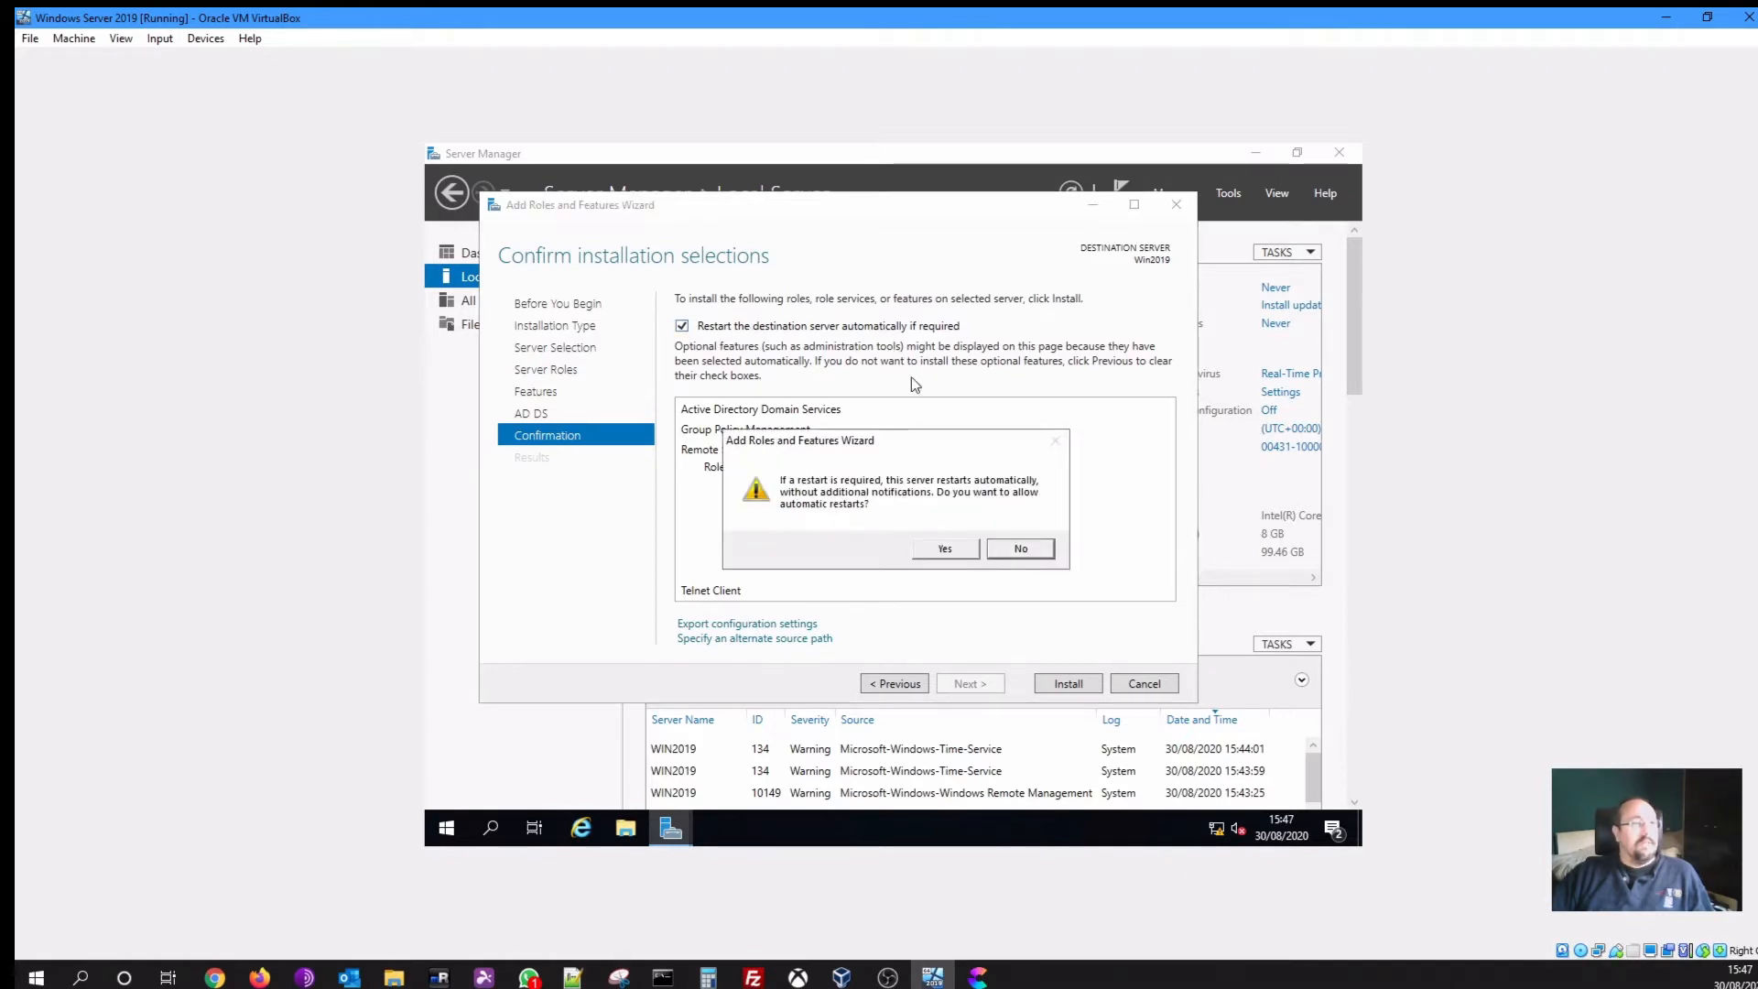
click(945, 550)
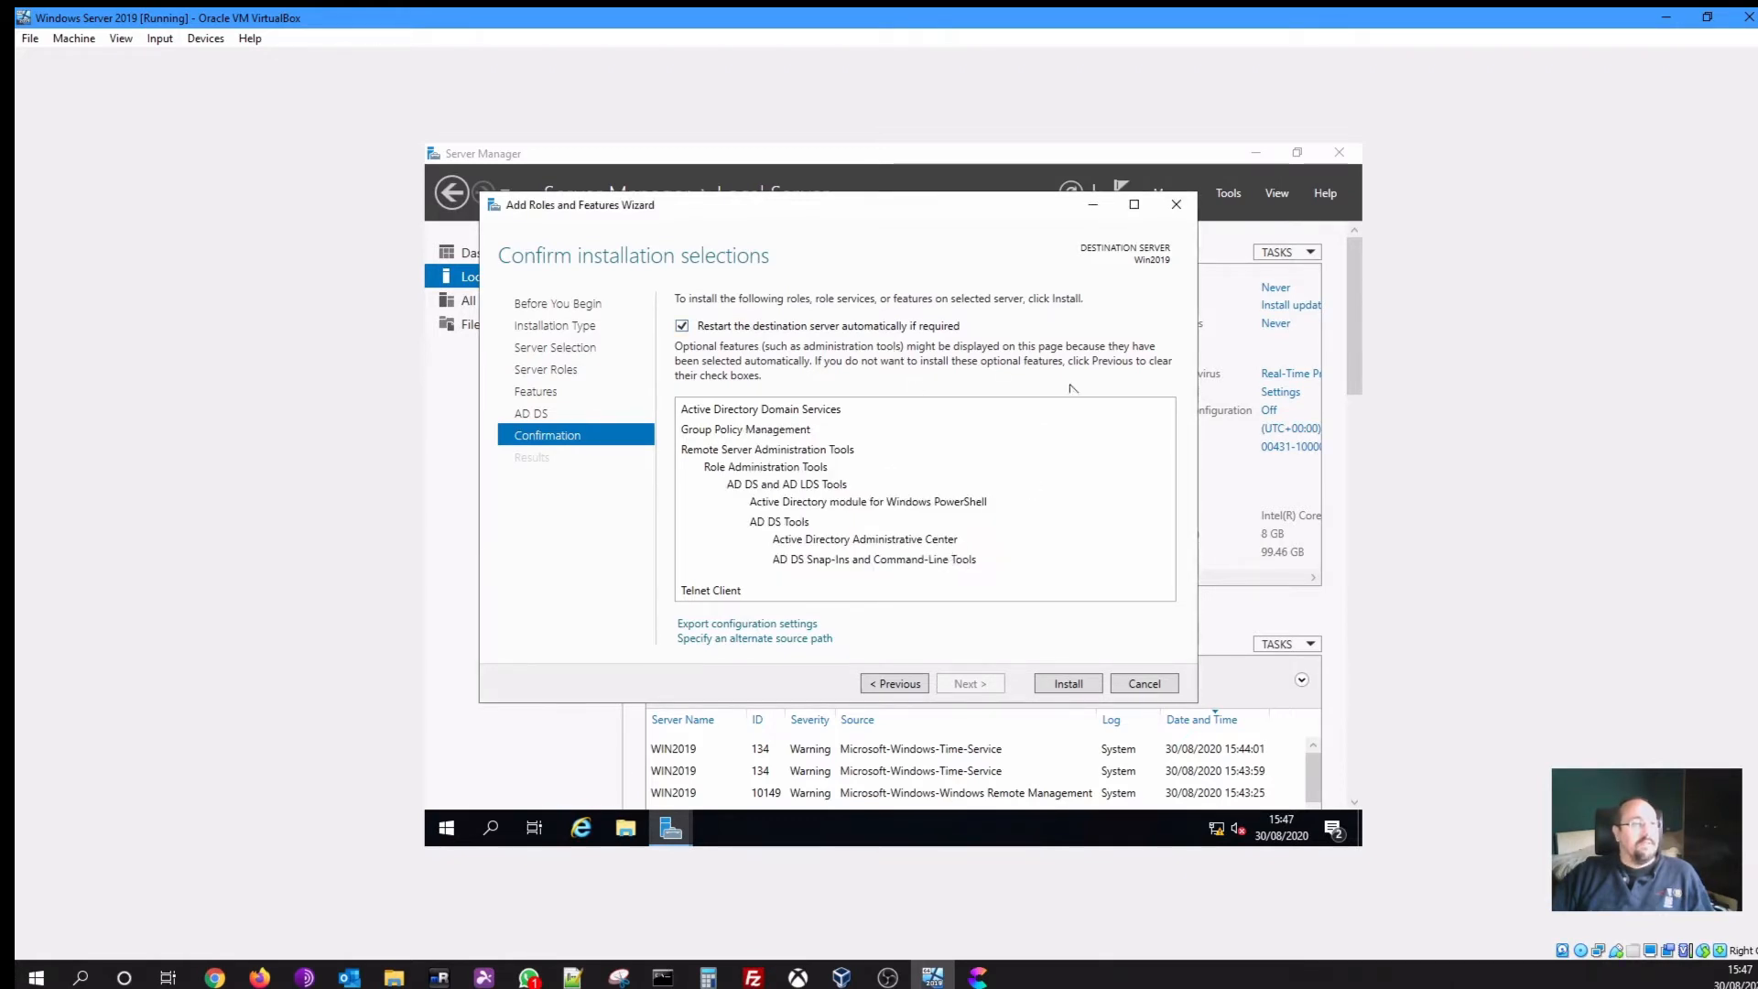
click(1068, 683)
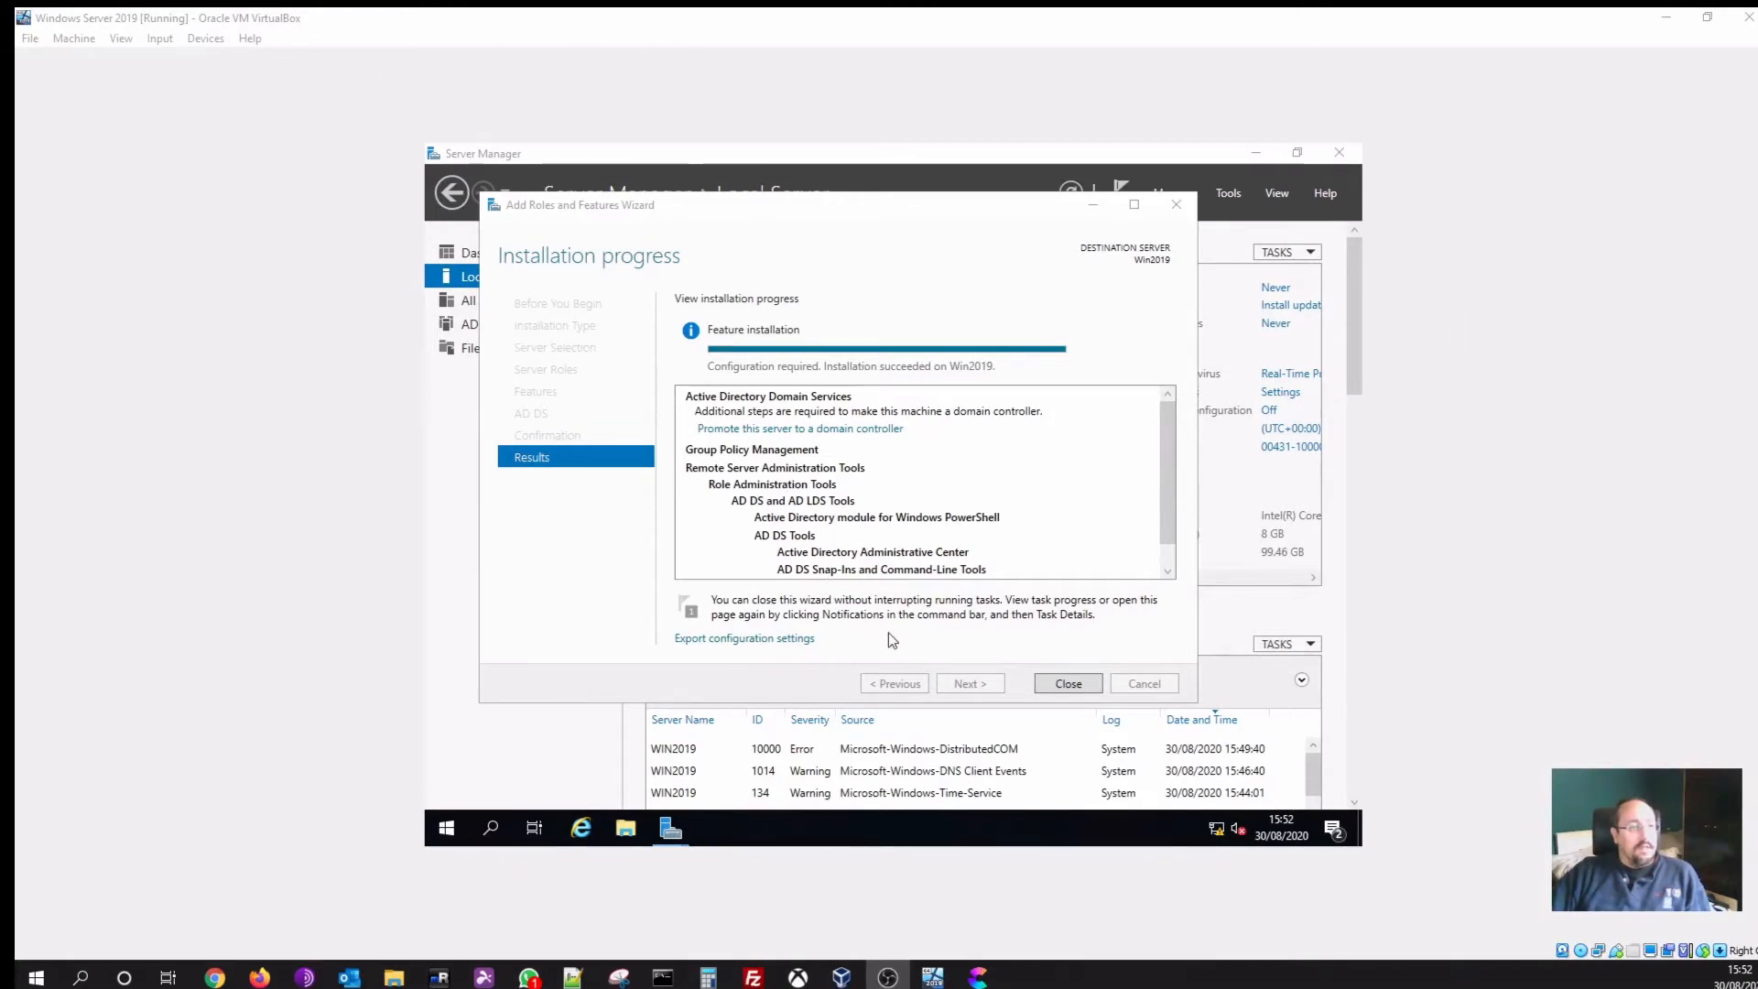
Wait for the AD DS installation on Win2019 to succeed, then refocus the VM window
click(1012, 654)
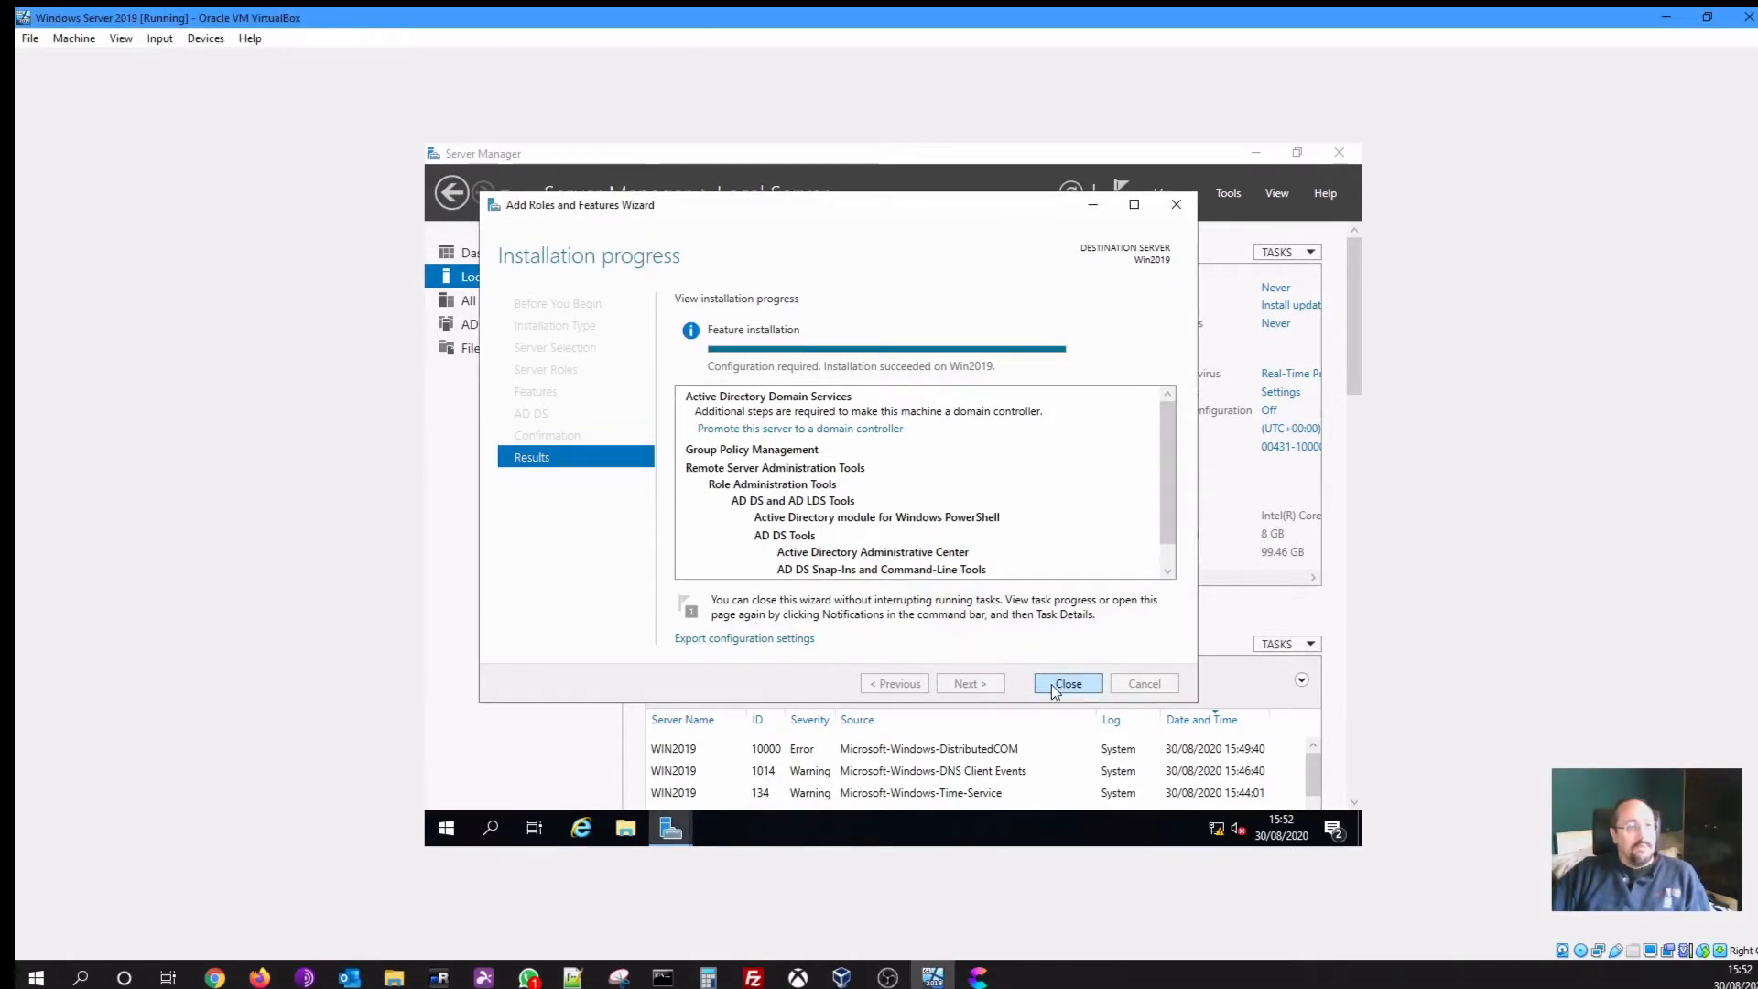
Close the installation wizard and choose 'Promote this server to a domain controller' from notifications
click(1055, 685)
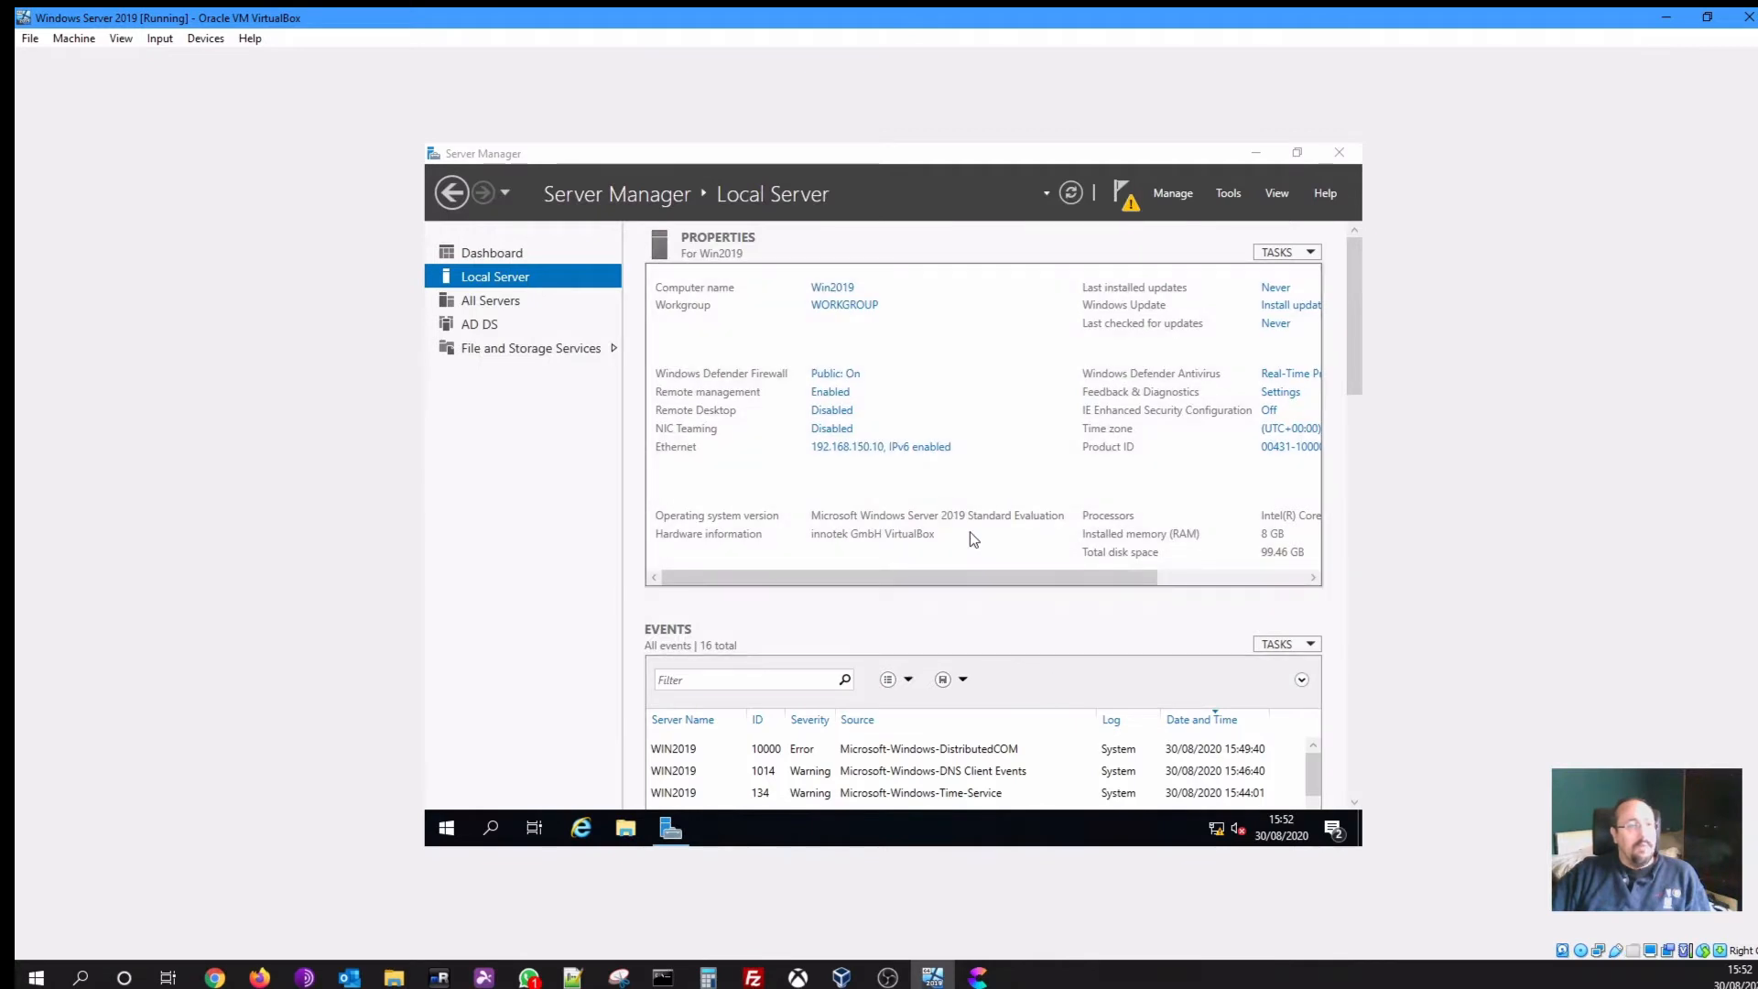
click(1128, 201)
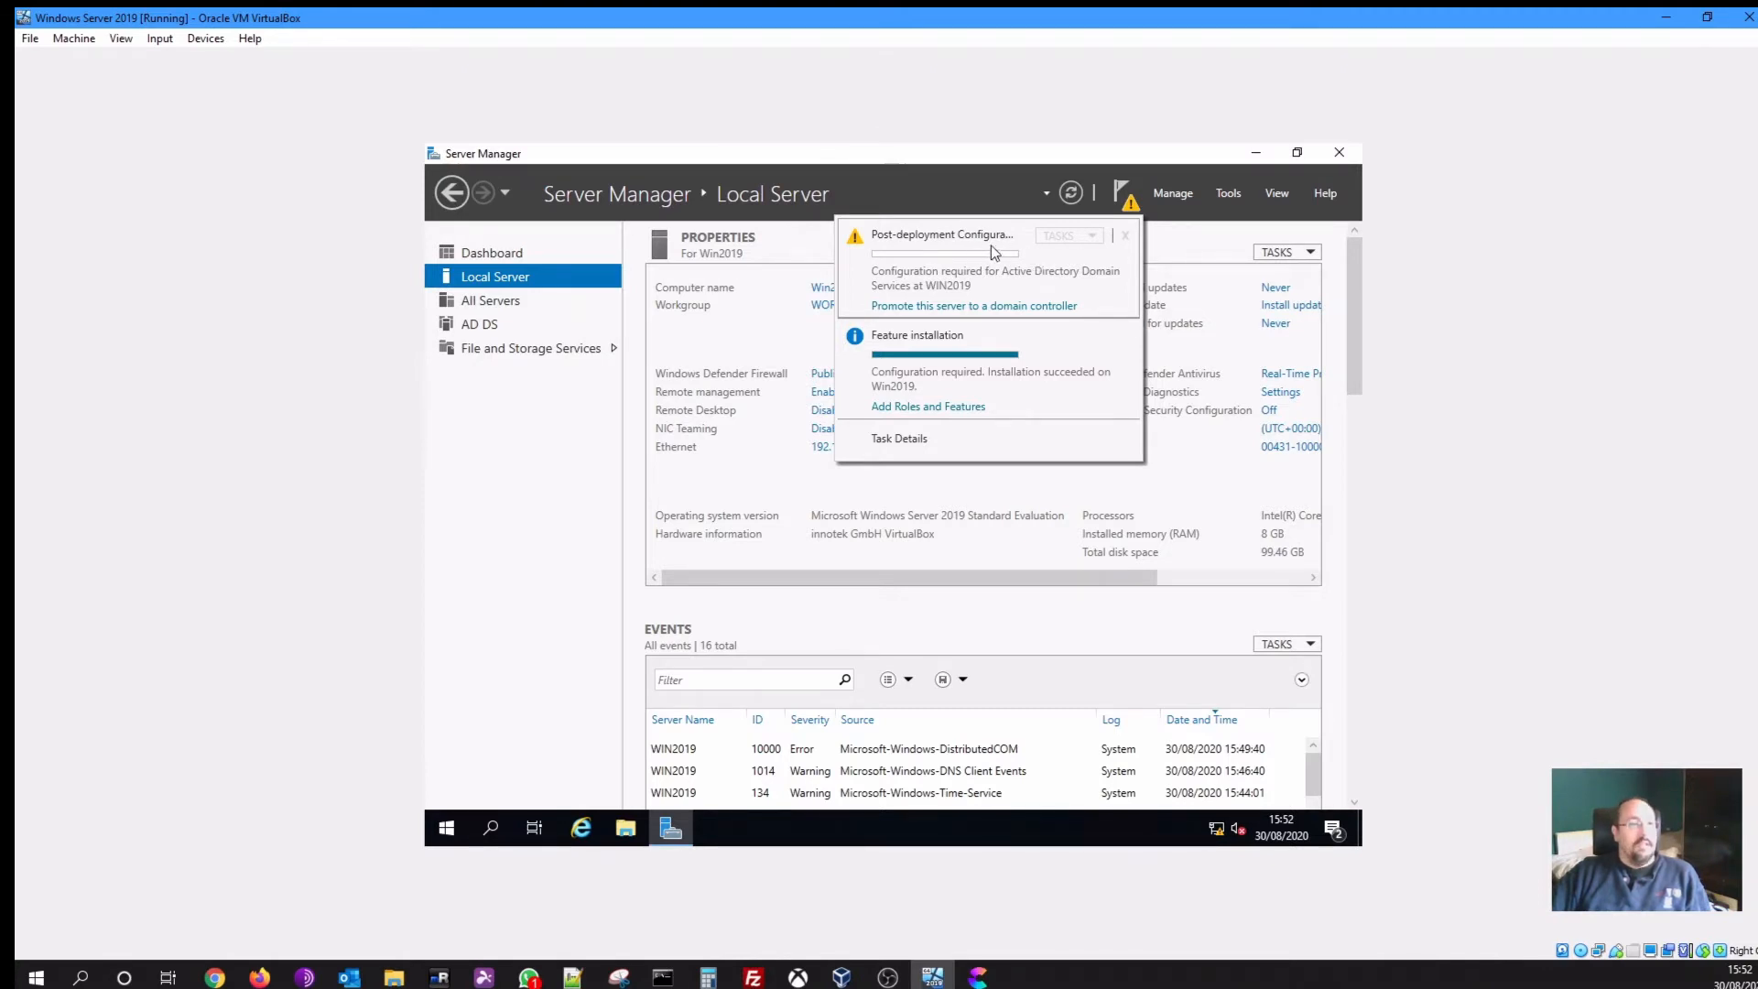
click(981, 307)
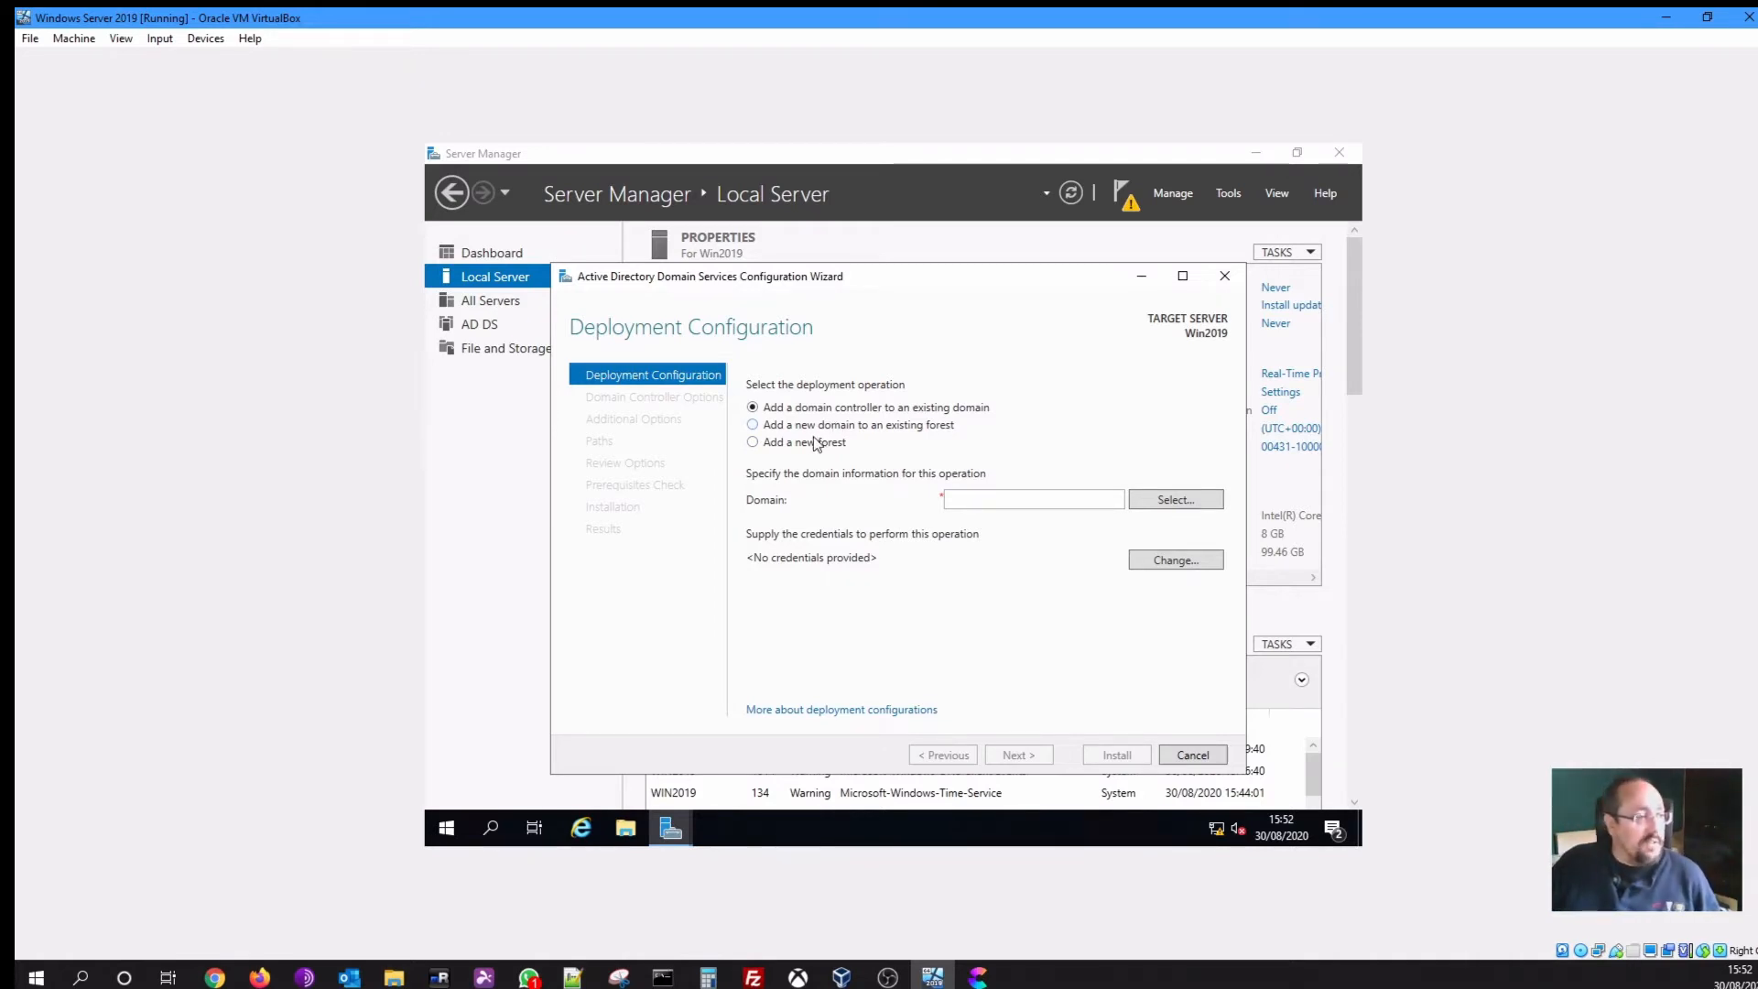
Select Add a new forest and begin entering levelupdemo as the root domain name
click(769, 443)
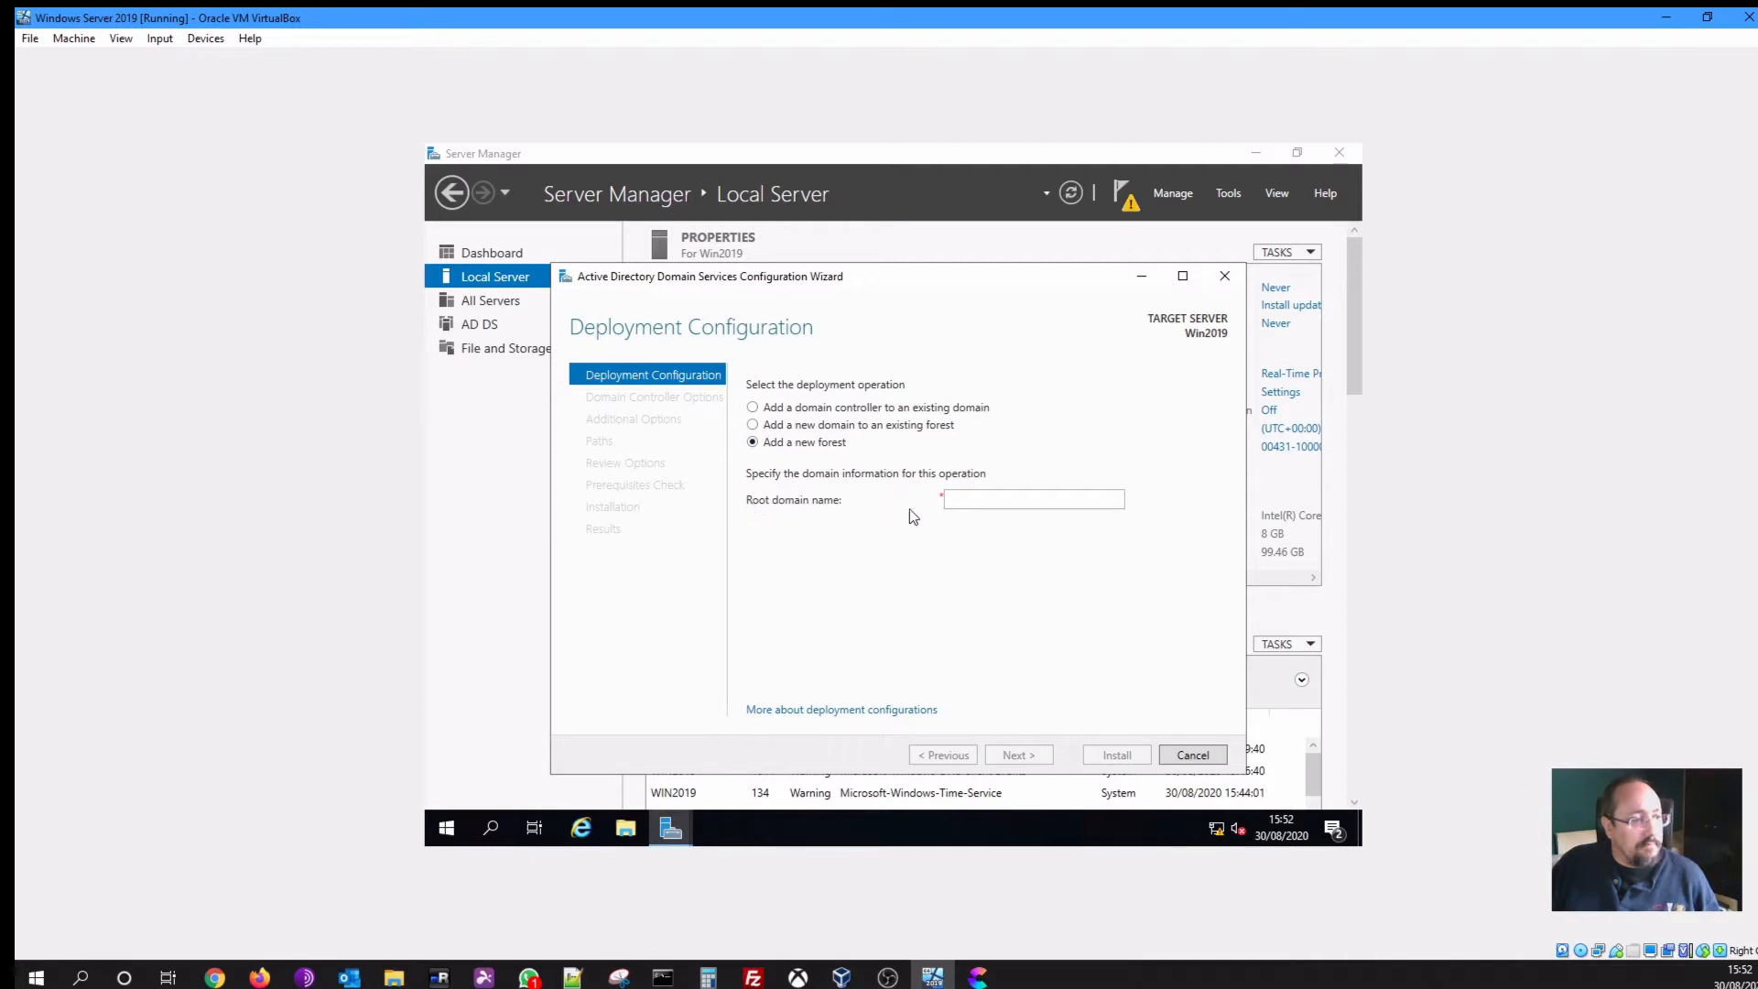
click(972, 498)
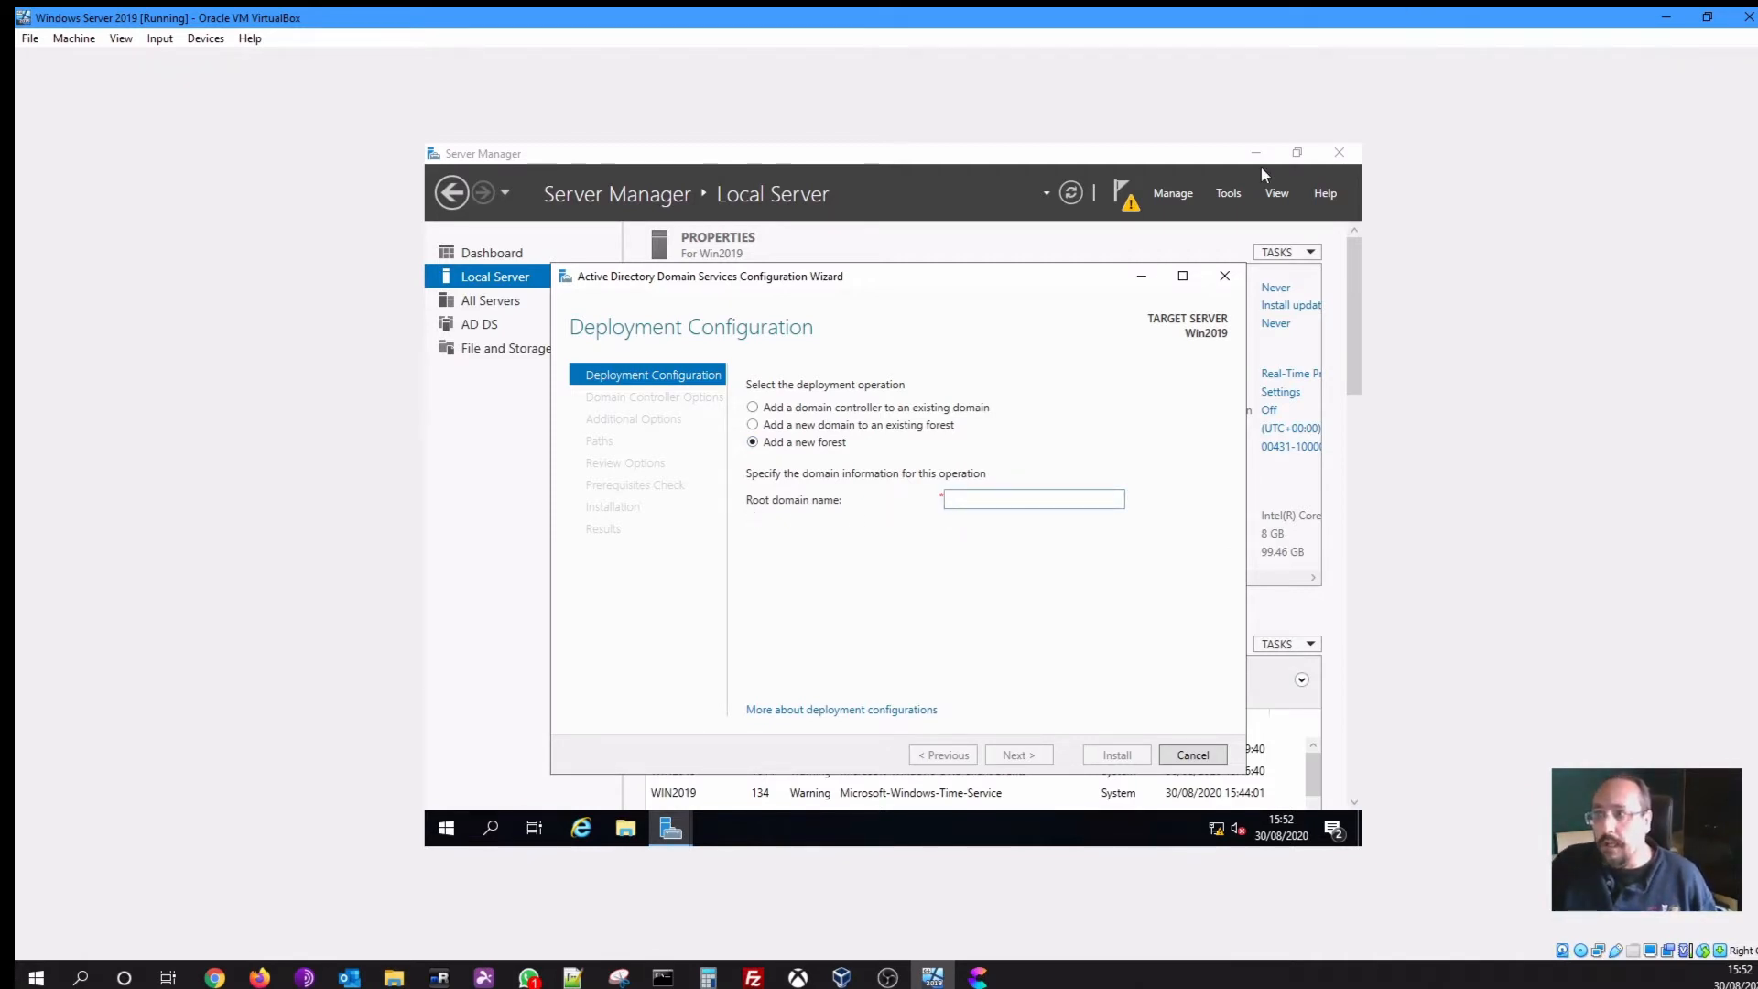
key(alt+Tab)
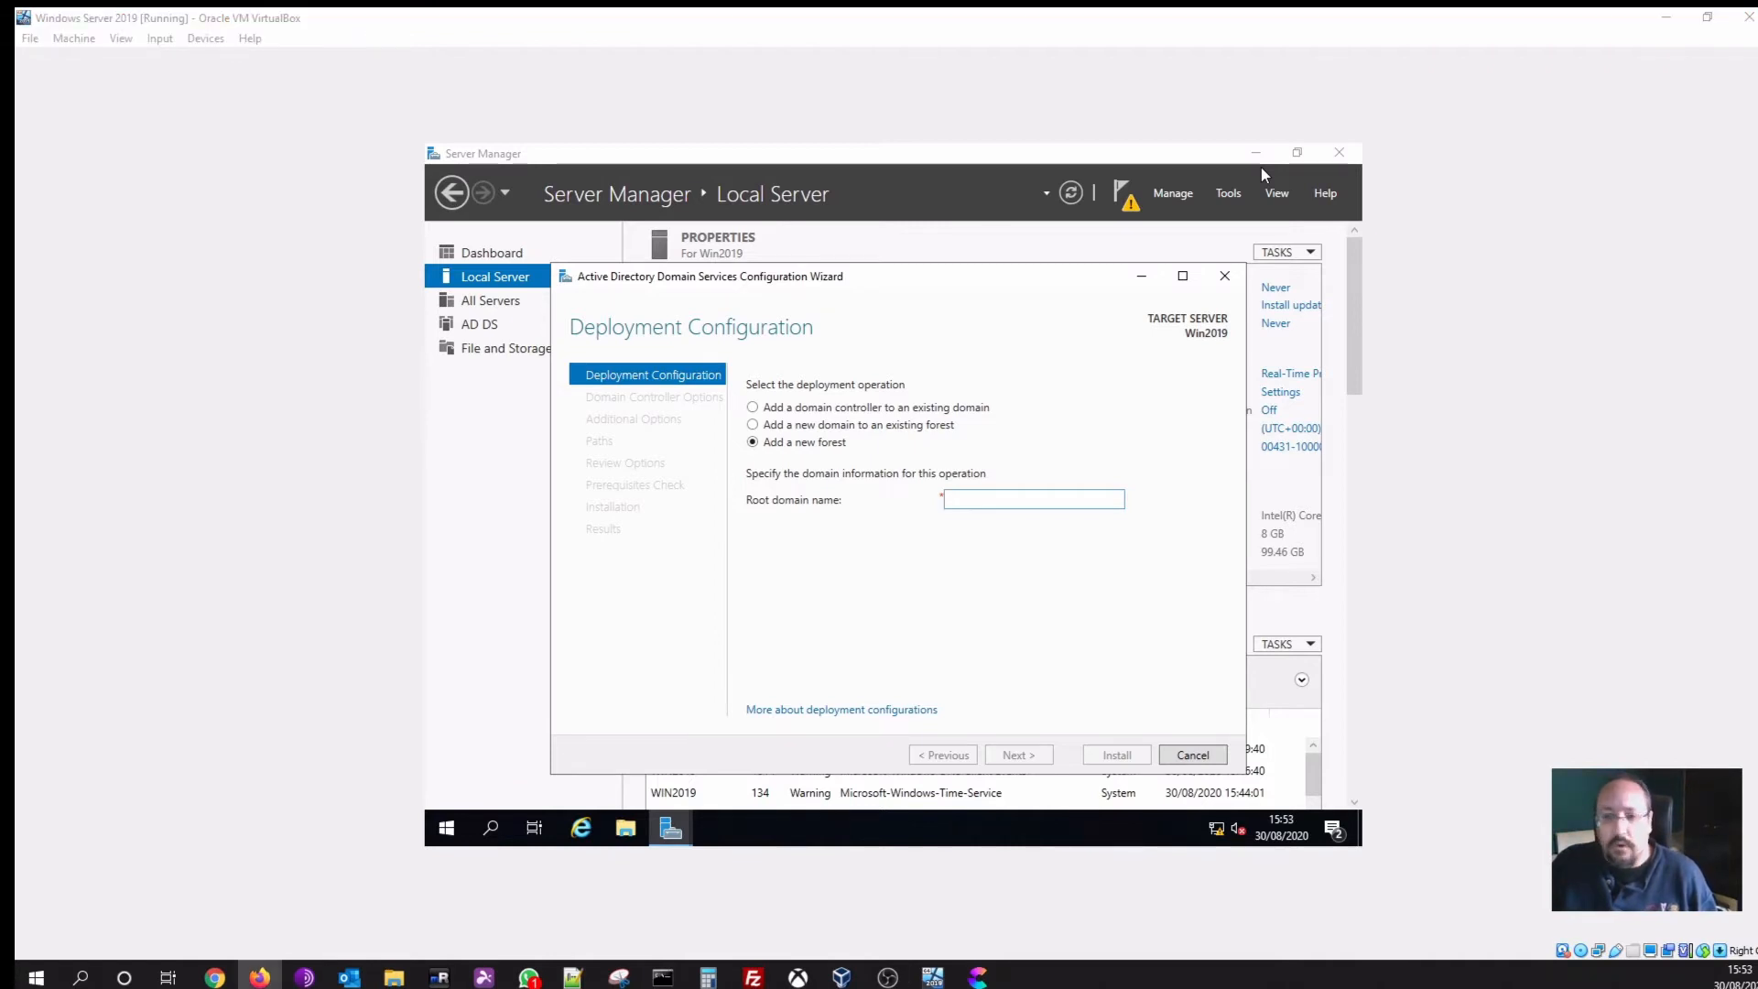
click(1034, 506)
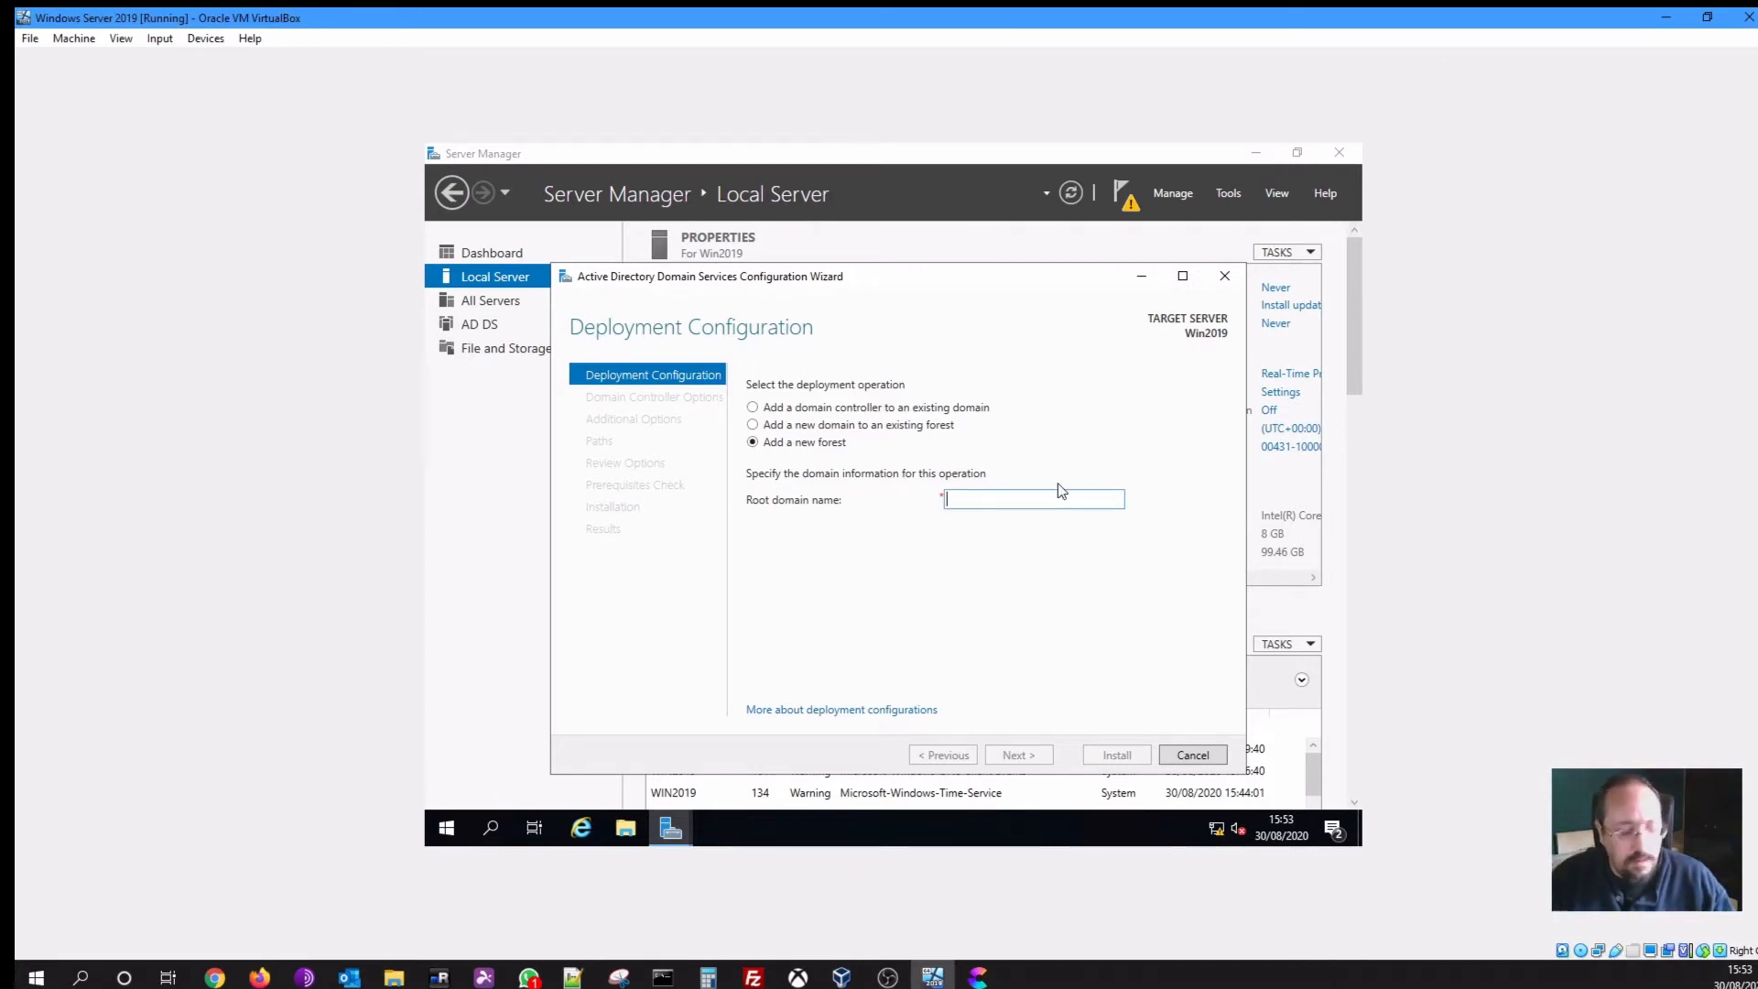
text(levelupdemo.local)
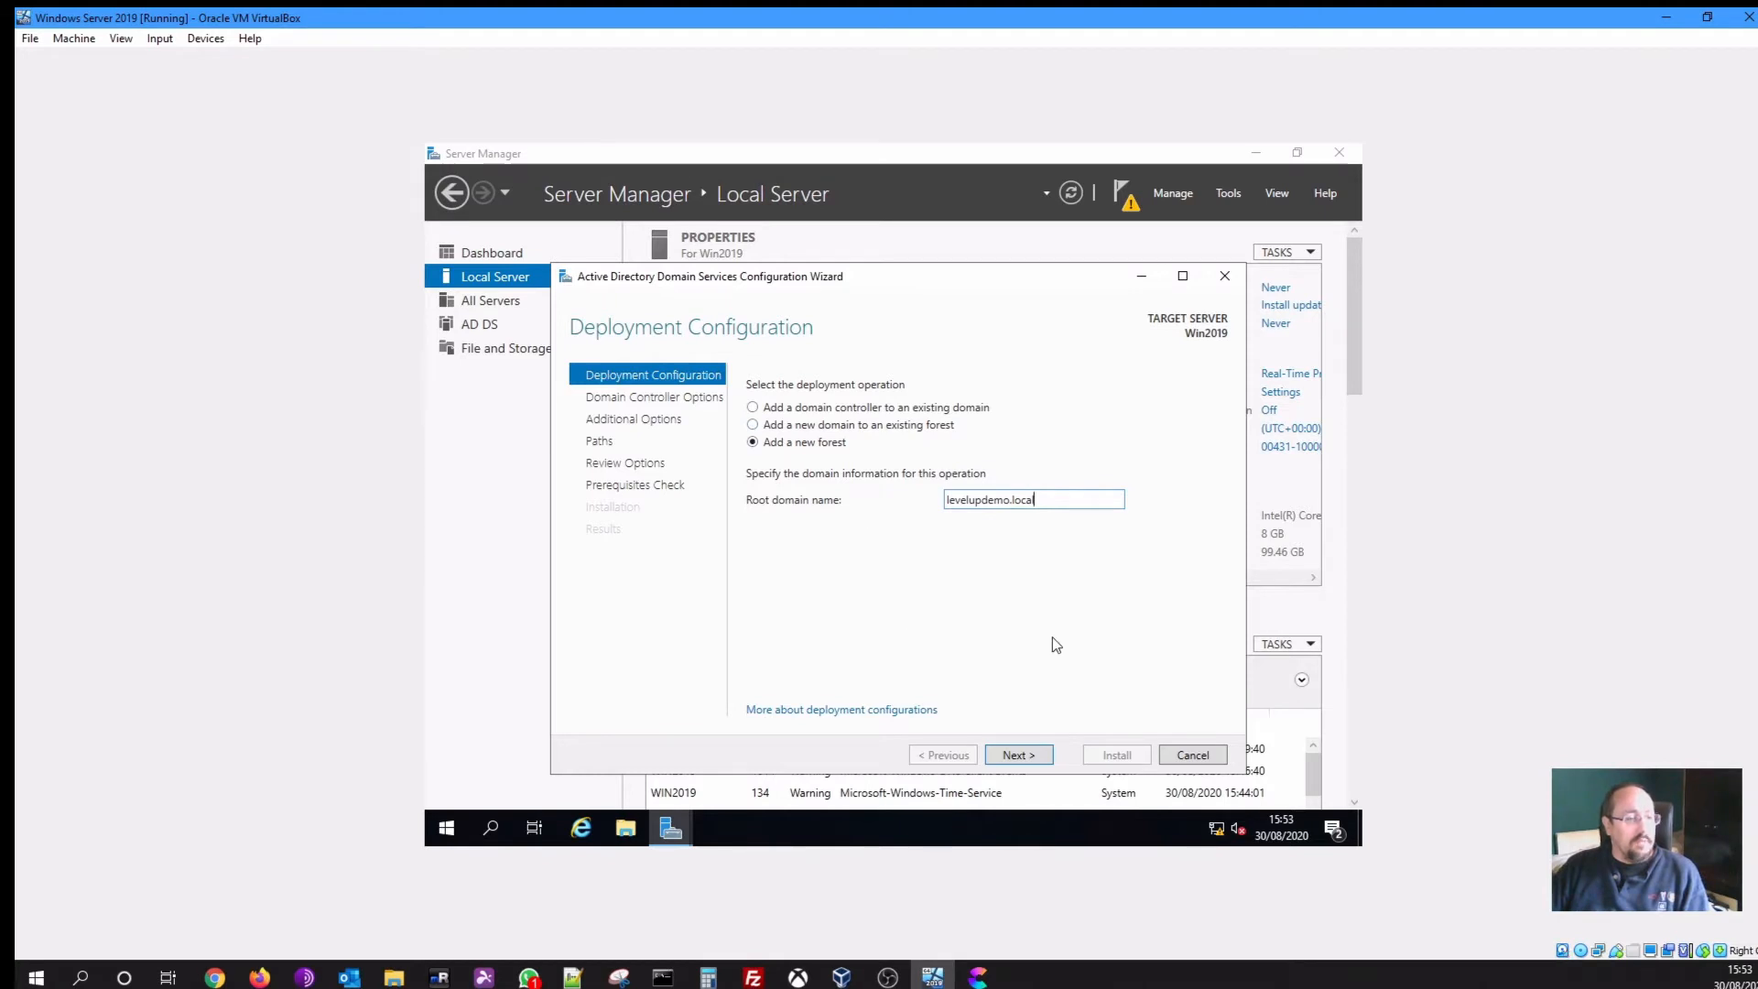
On Domain Controller Options, enter the DSRM password and its confirmation, retyping the password to match
click(1022, 756)
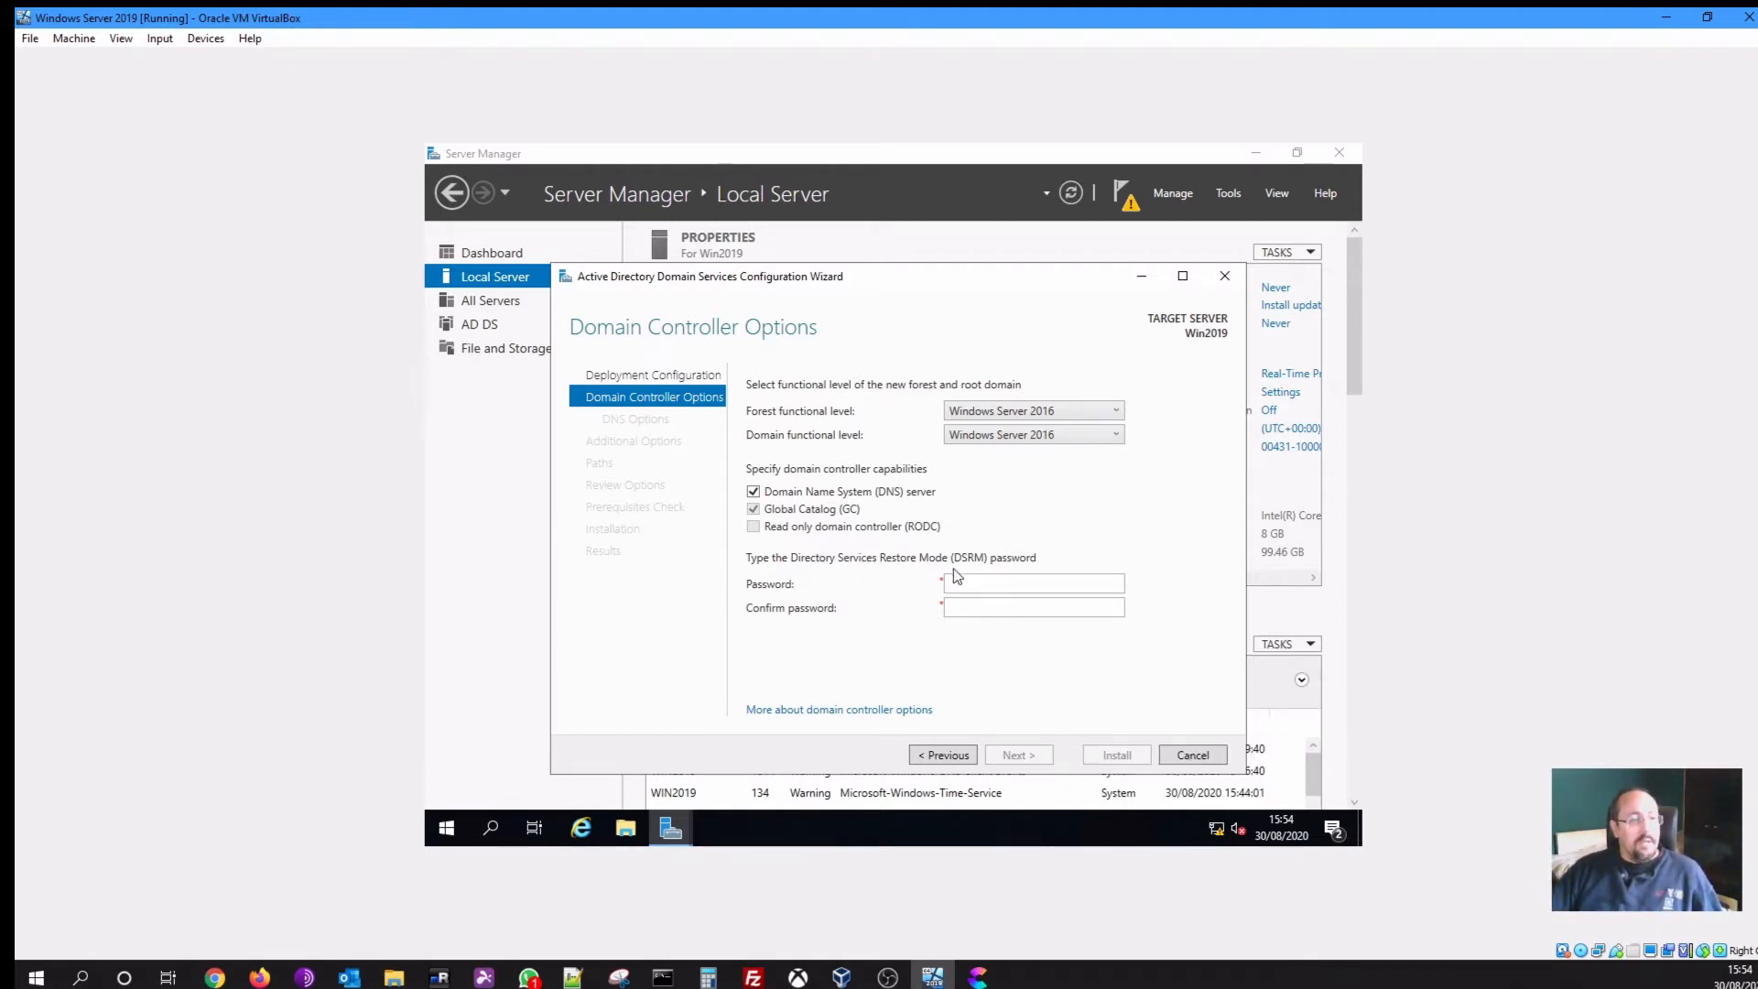
click(979, 584)
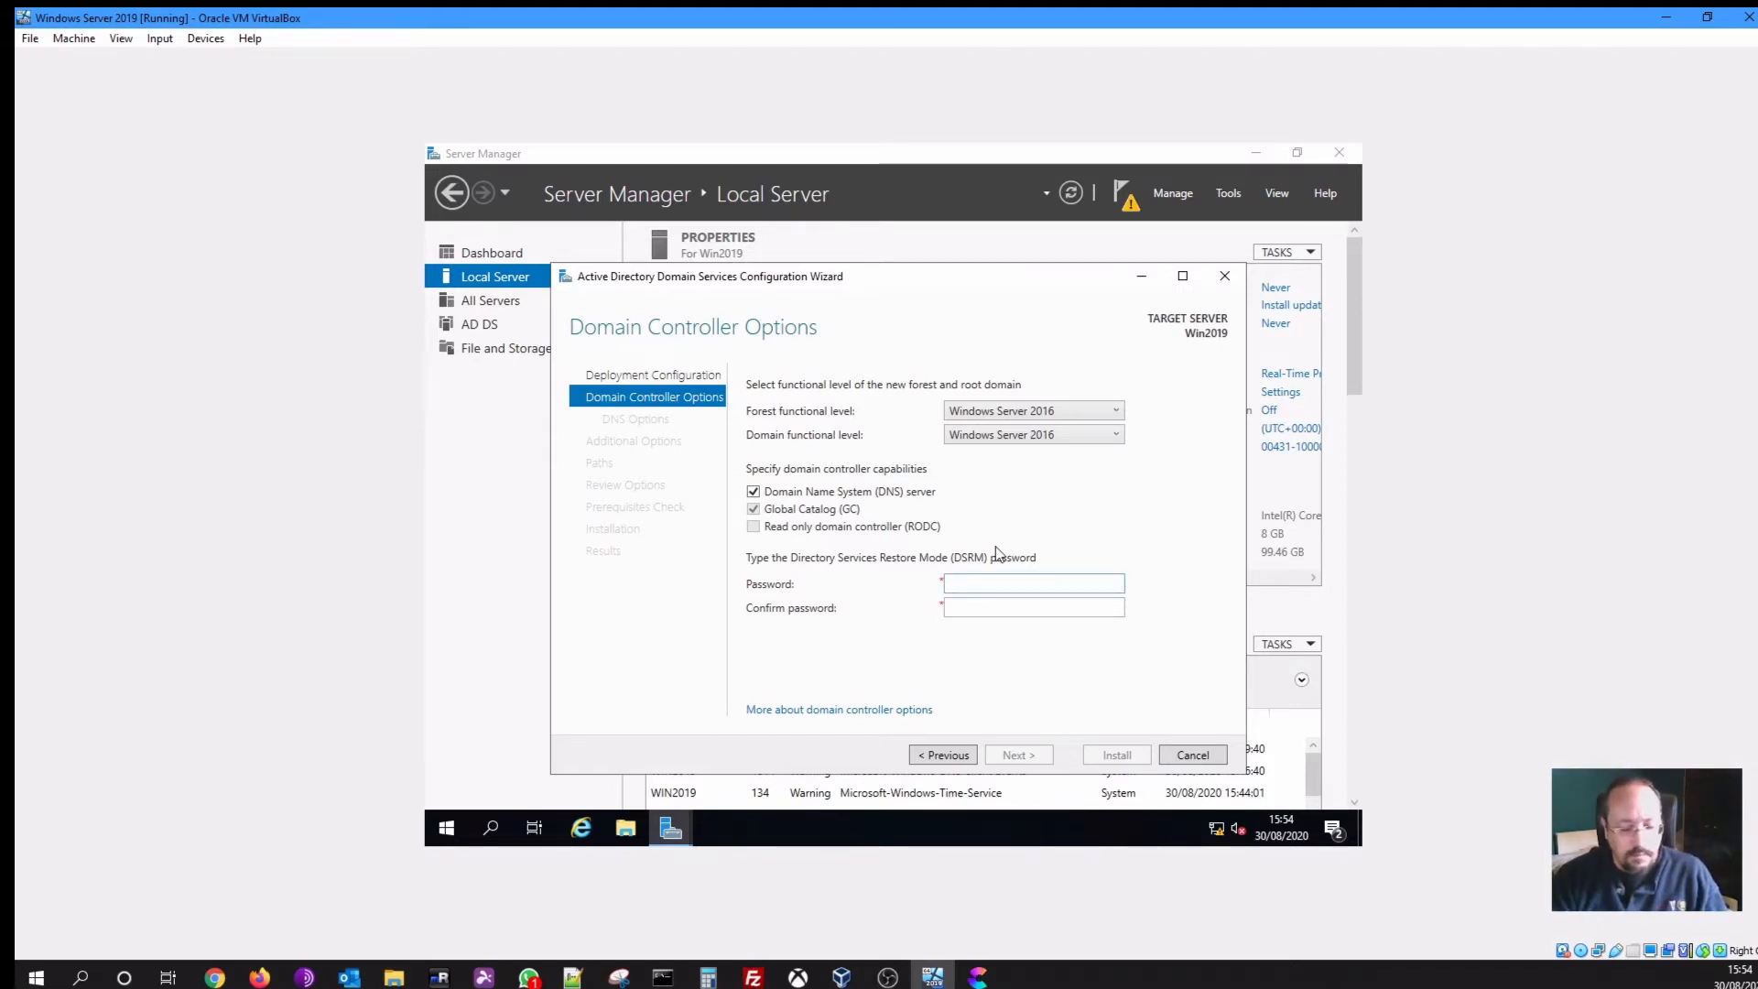
text(Password1)
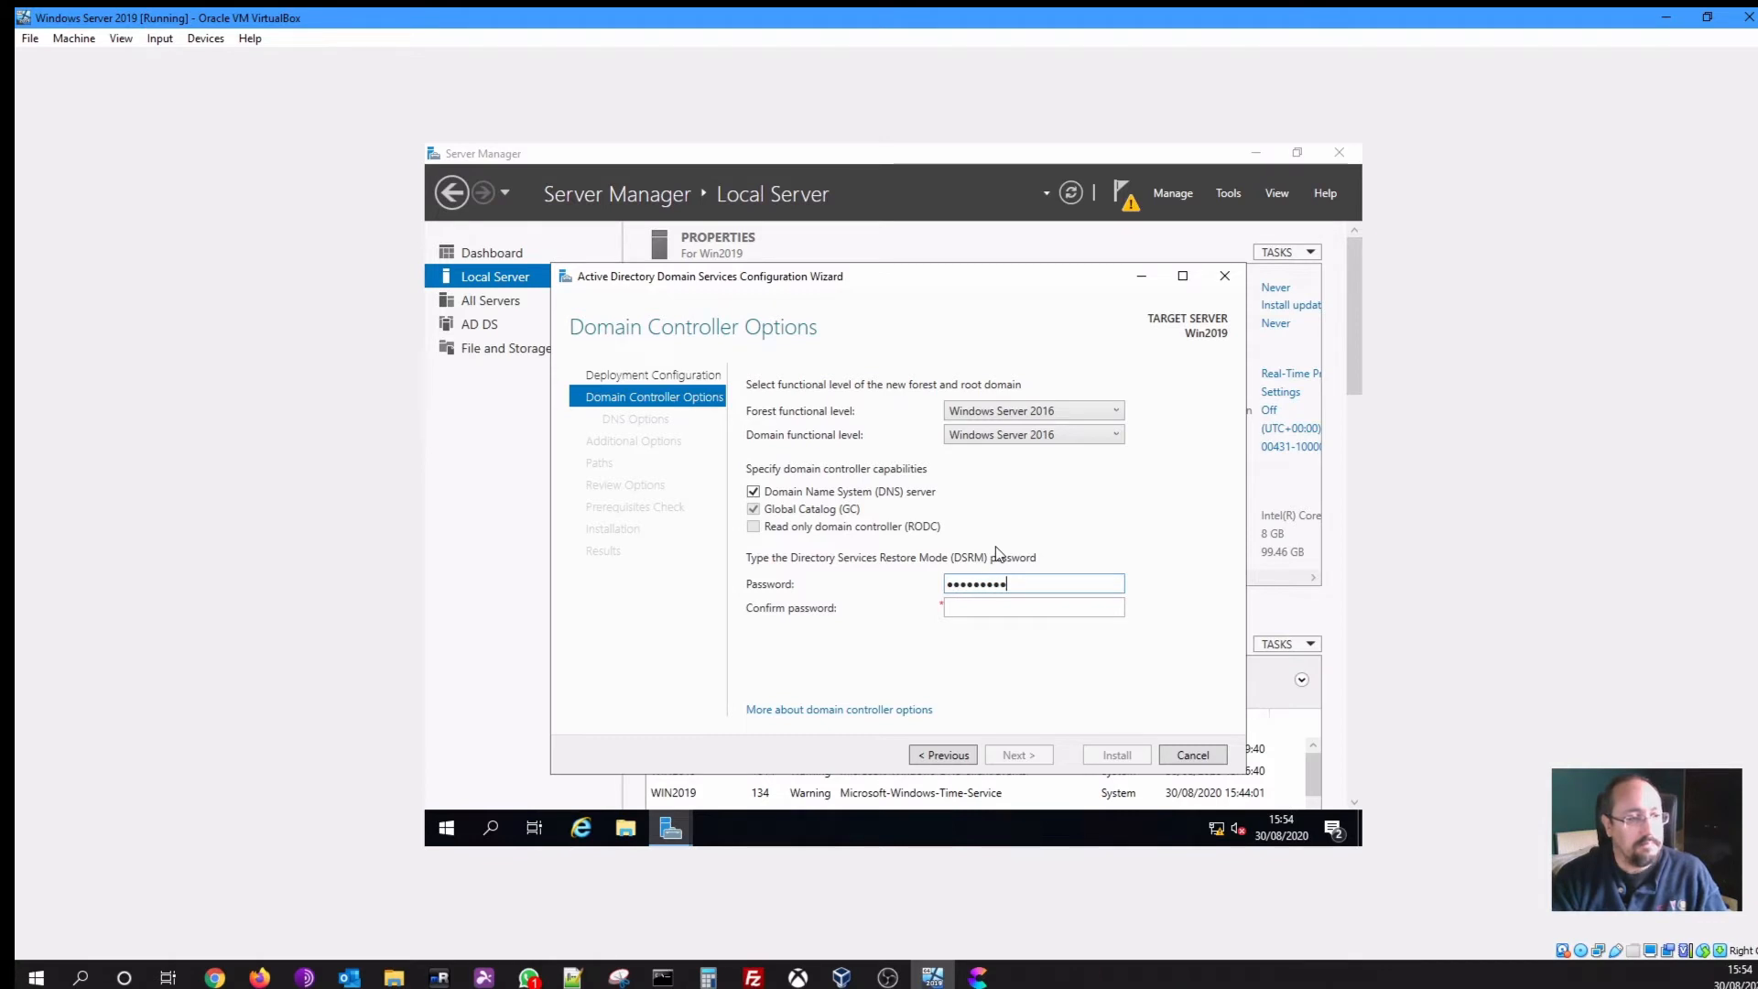
text(Passw)
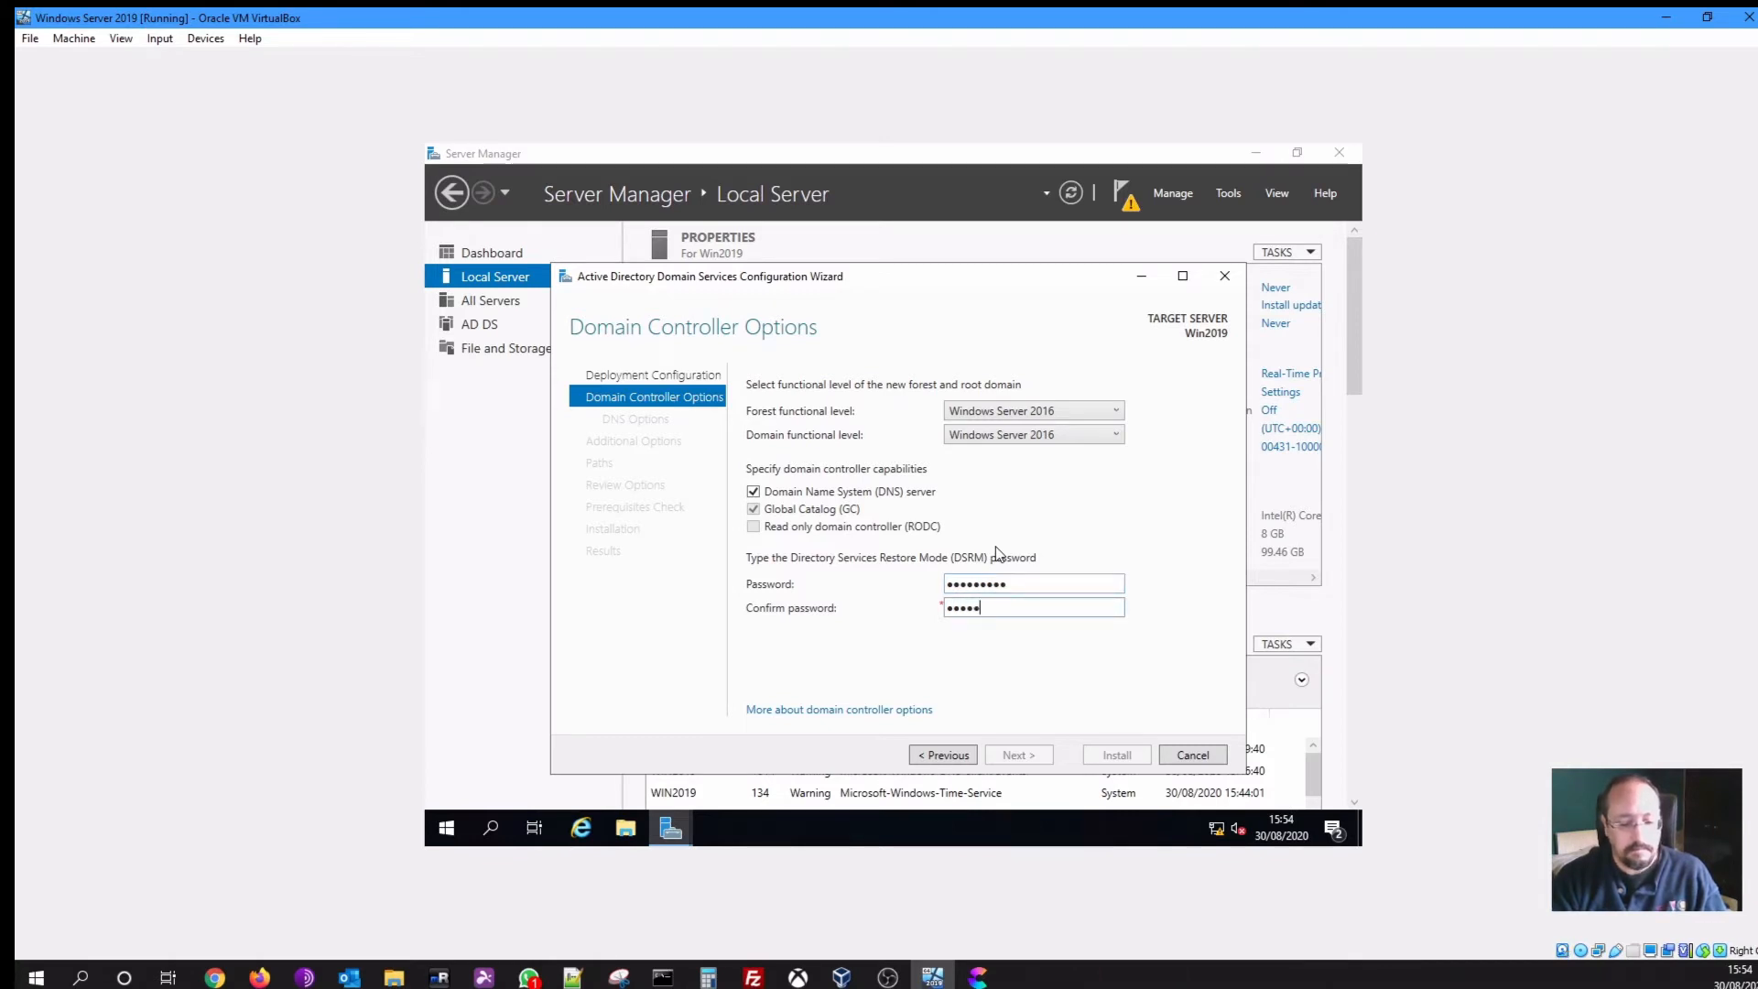
text(or)
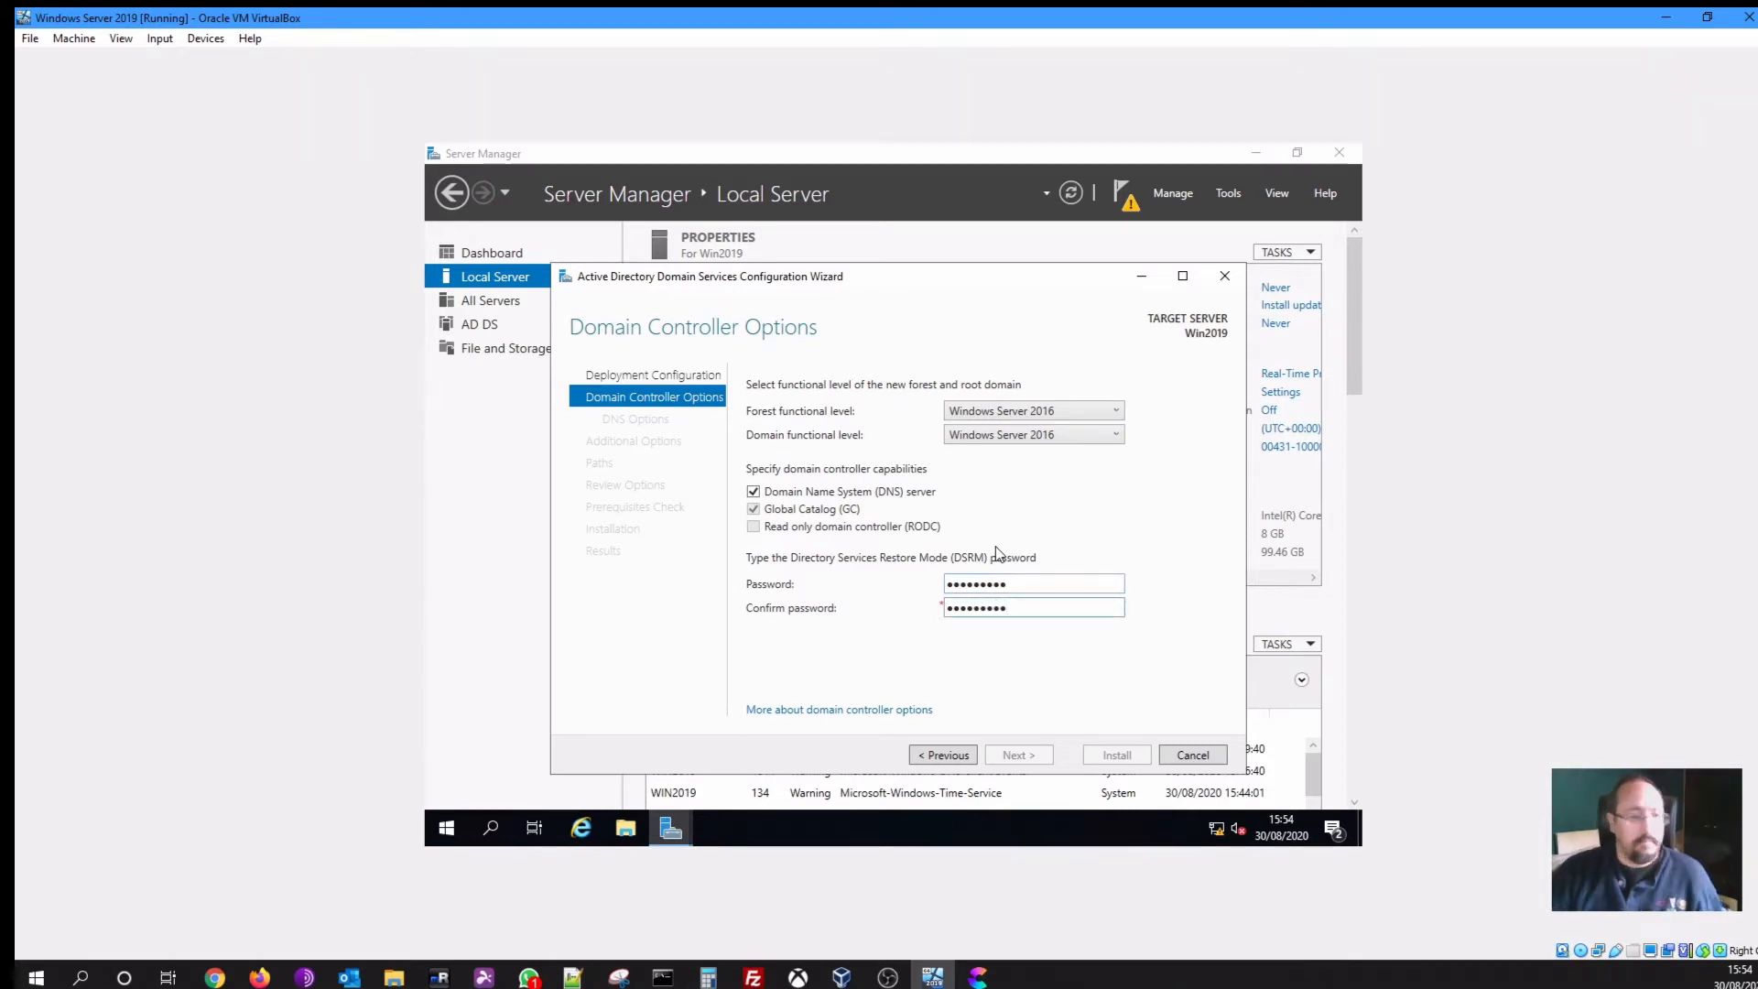
click(1037, 581)
click(1037, 607)
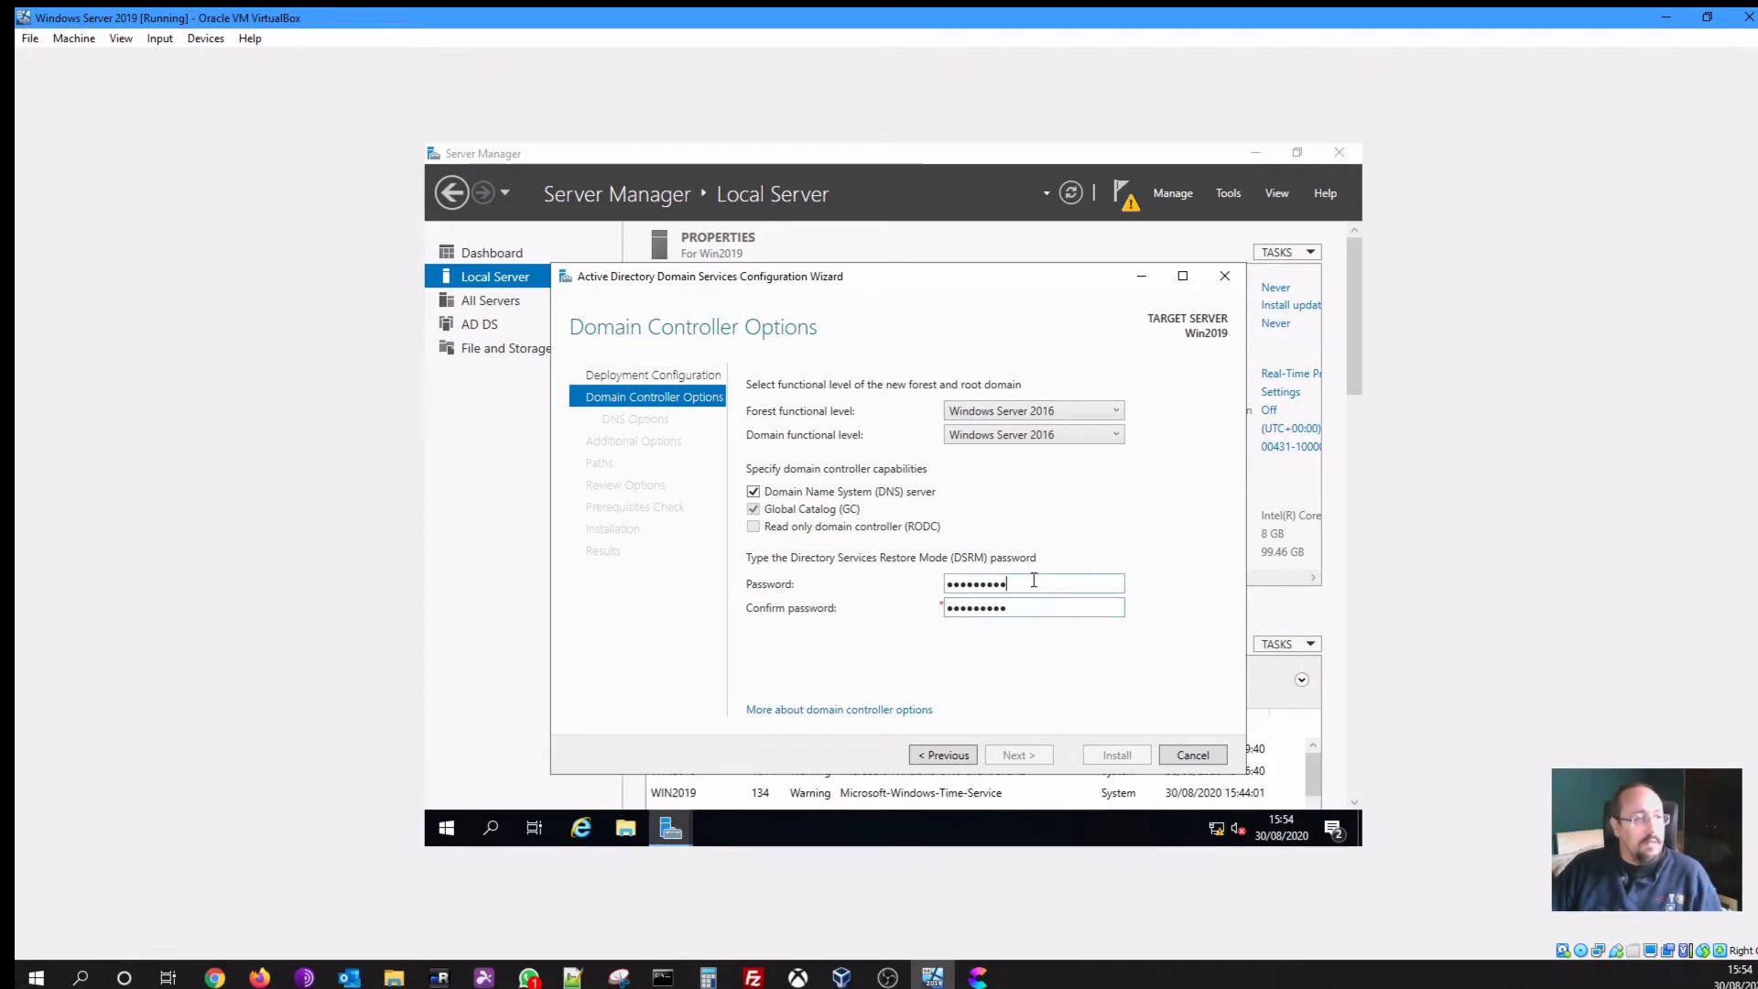
drag(1030, 583, 891, 559)
text(Pa)
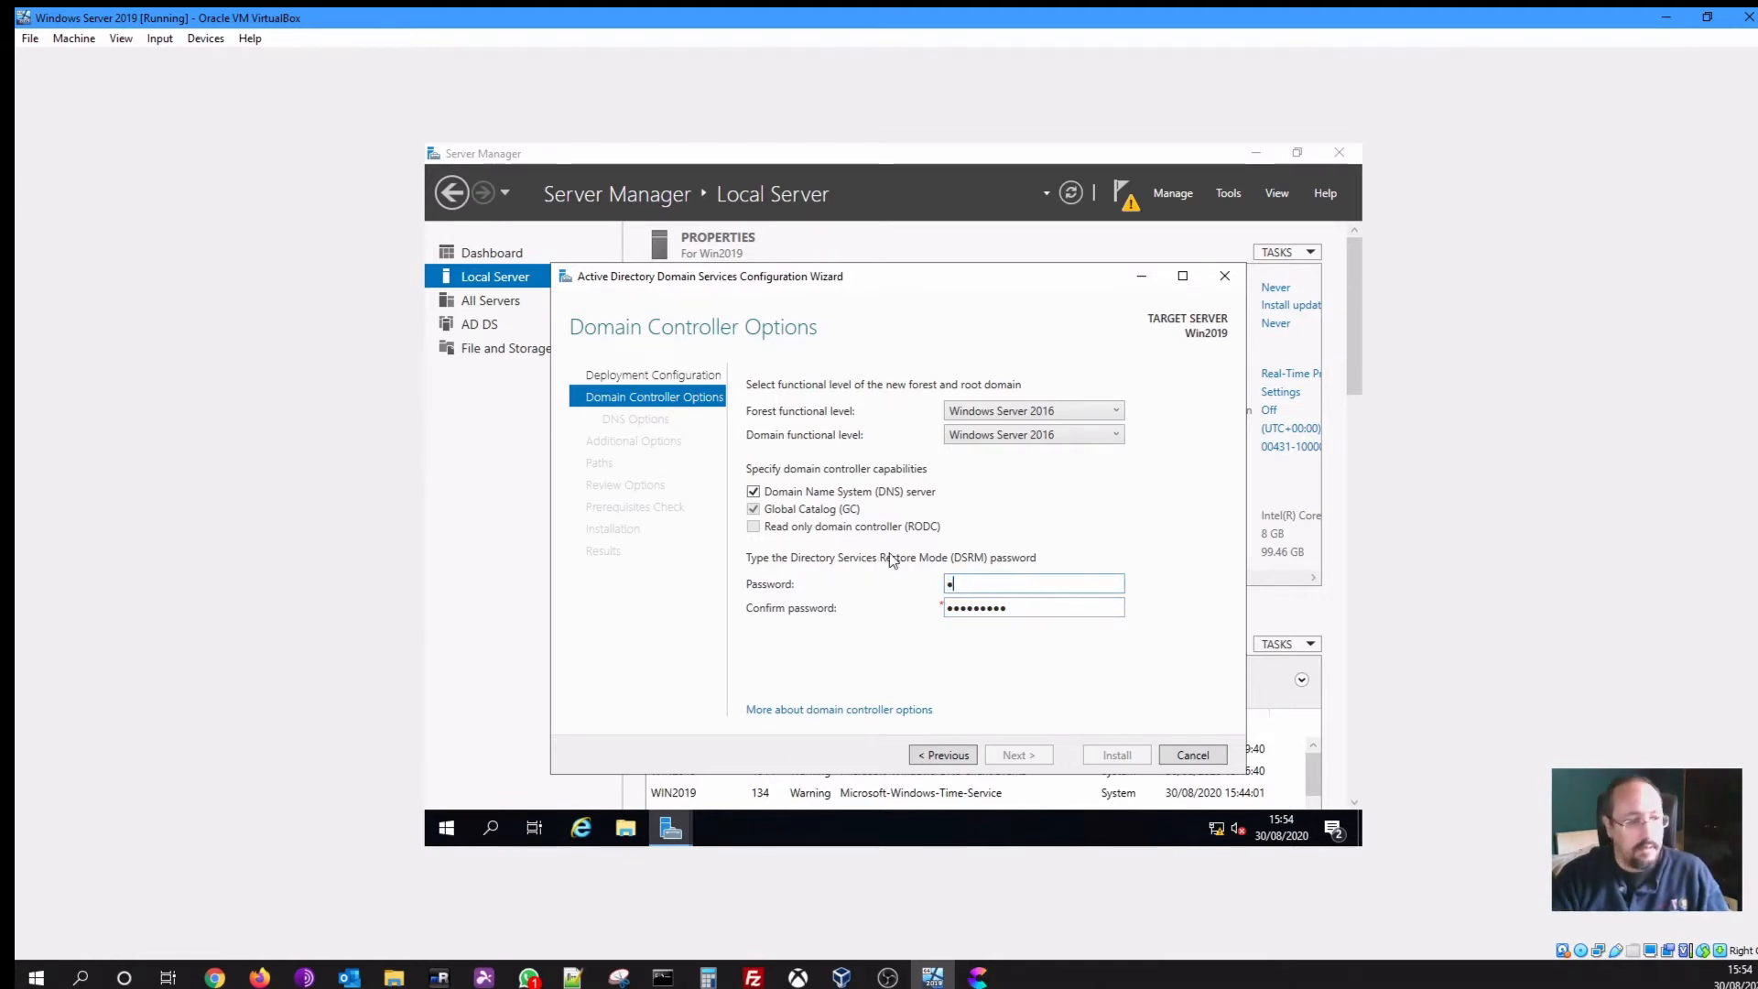
text(•••••••)
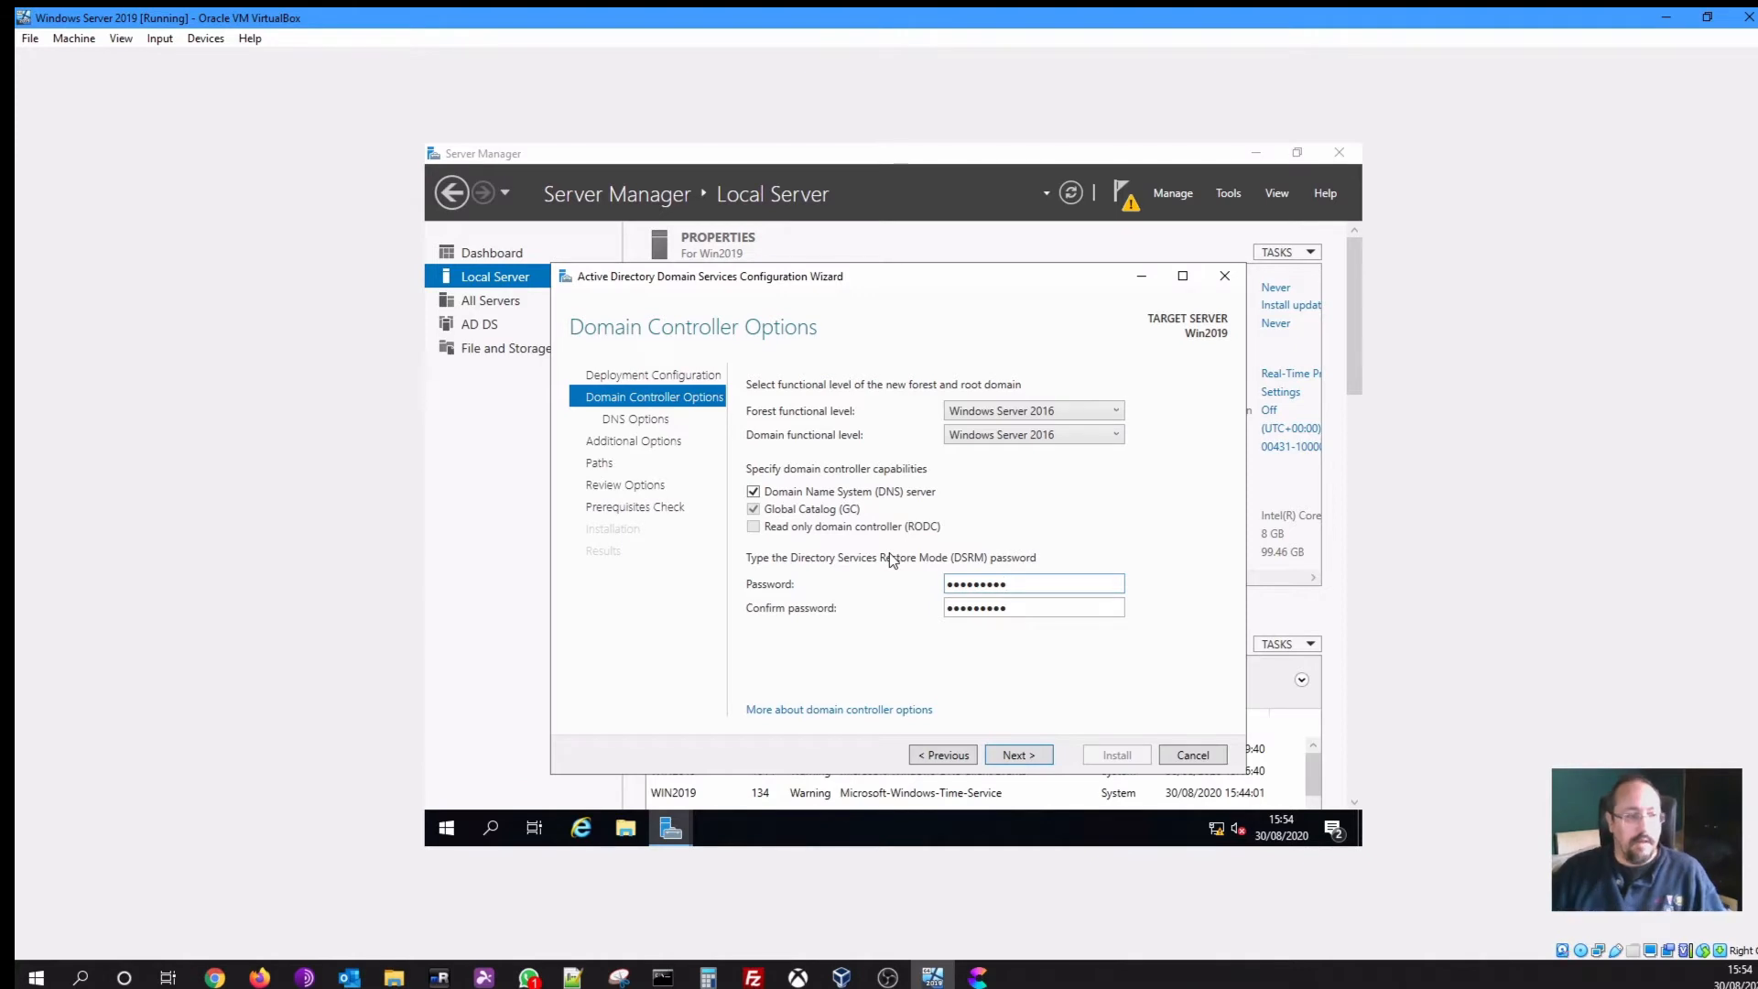
Acknowledge the DNS delegation warning and accept the DNS options
click(1005, 759)
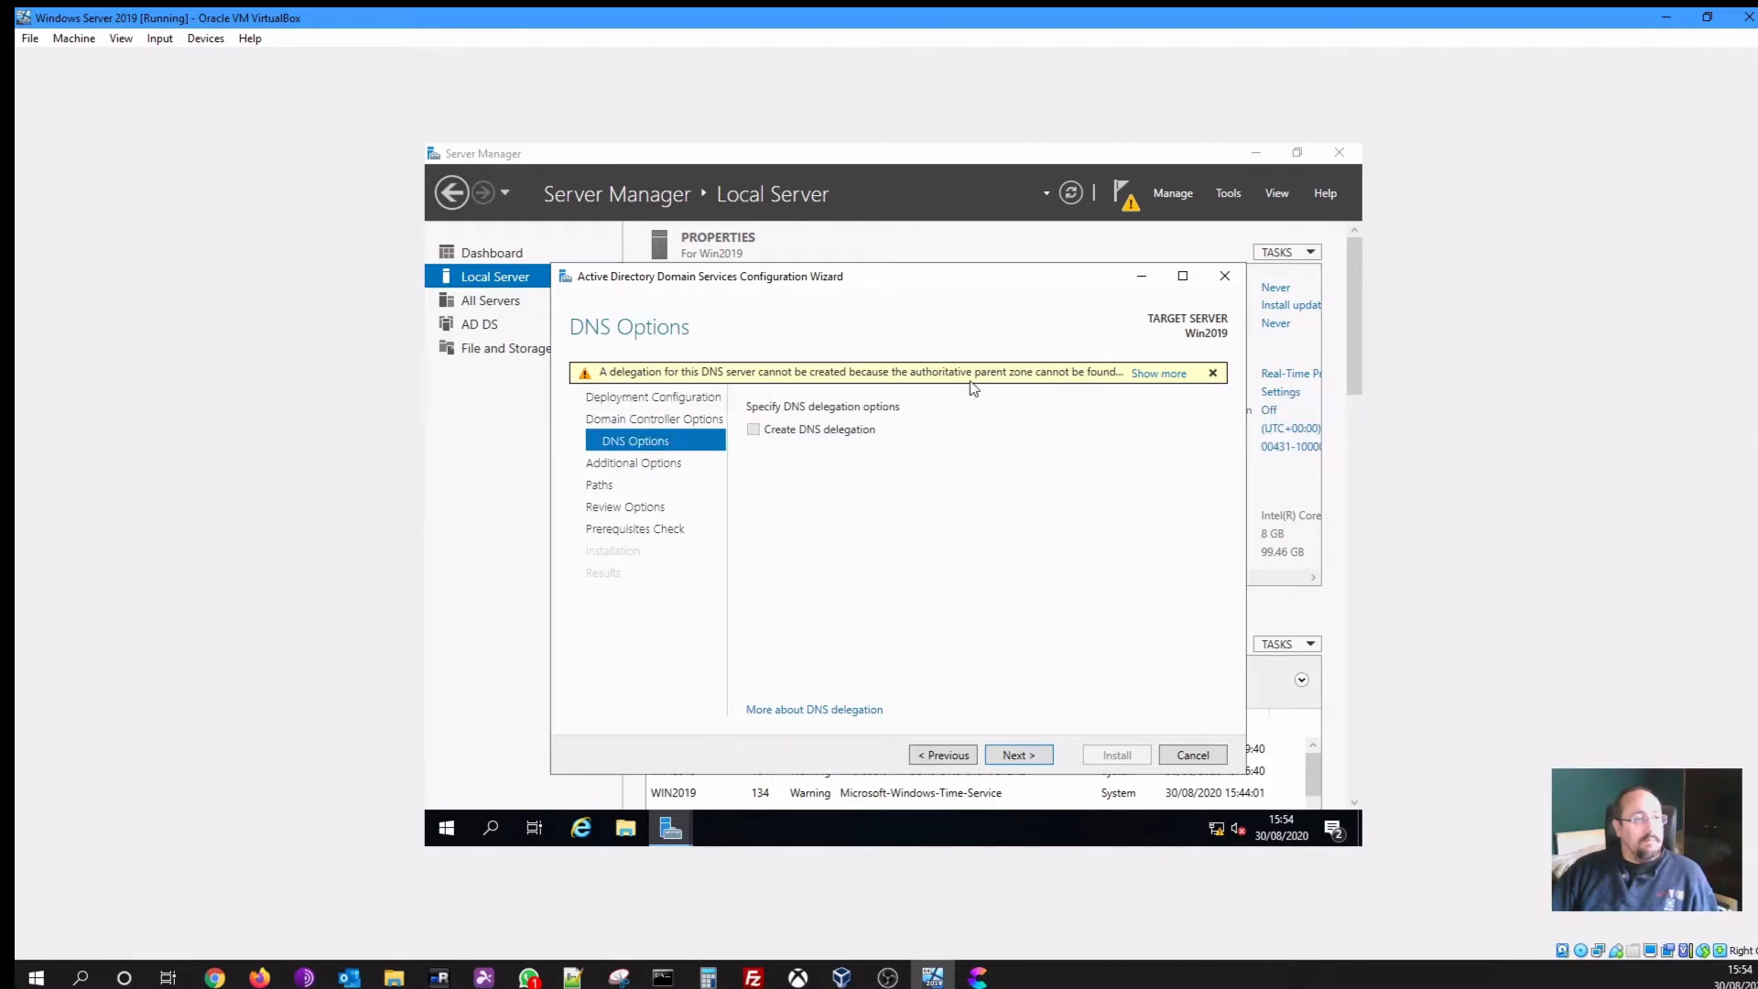
click(1150, 377)
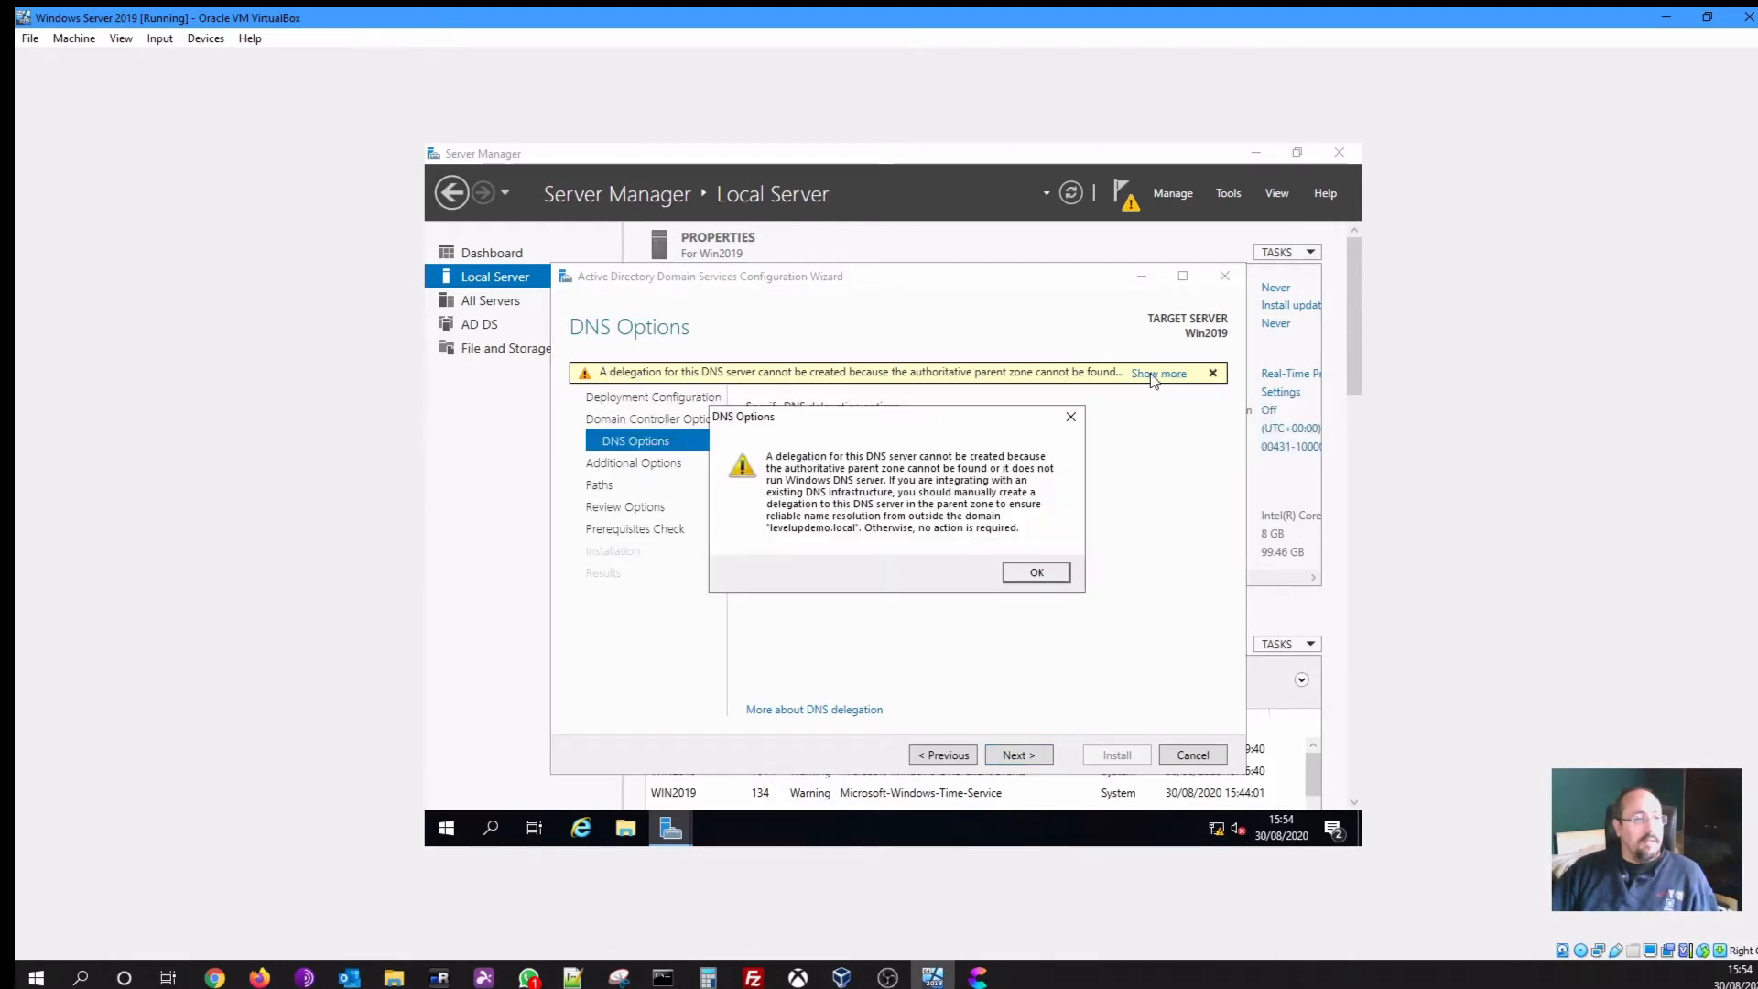
click(1018, 575)
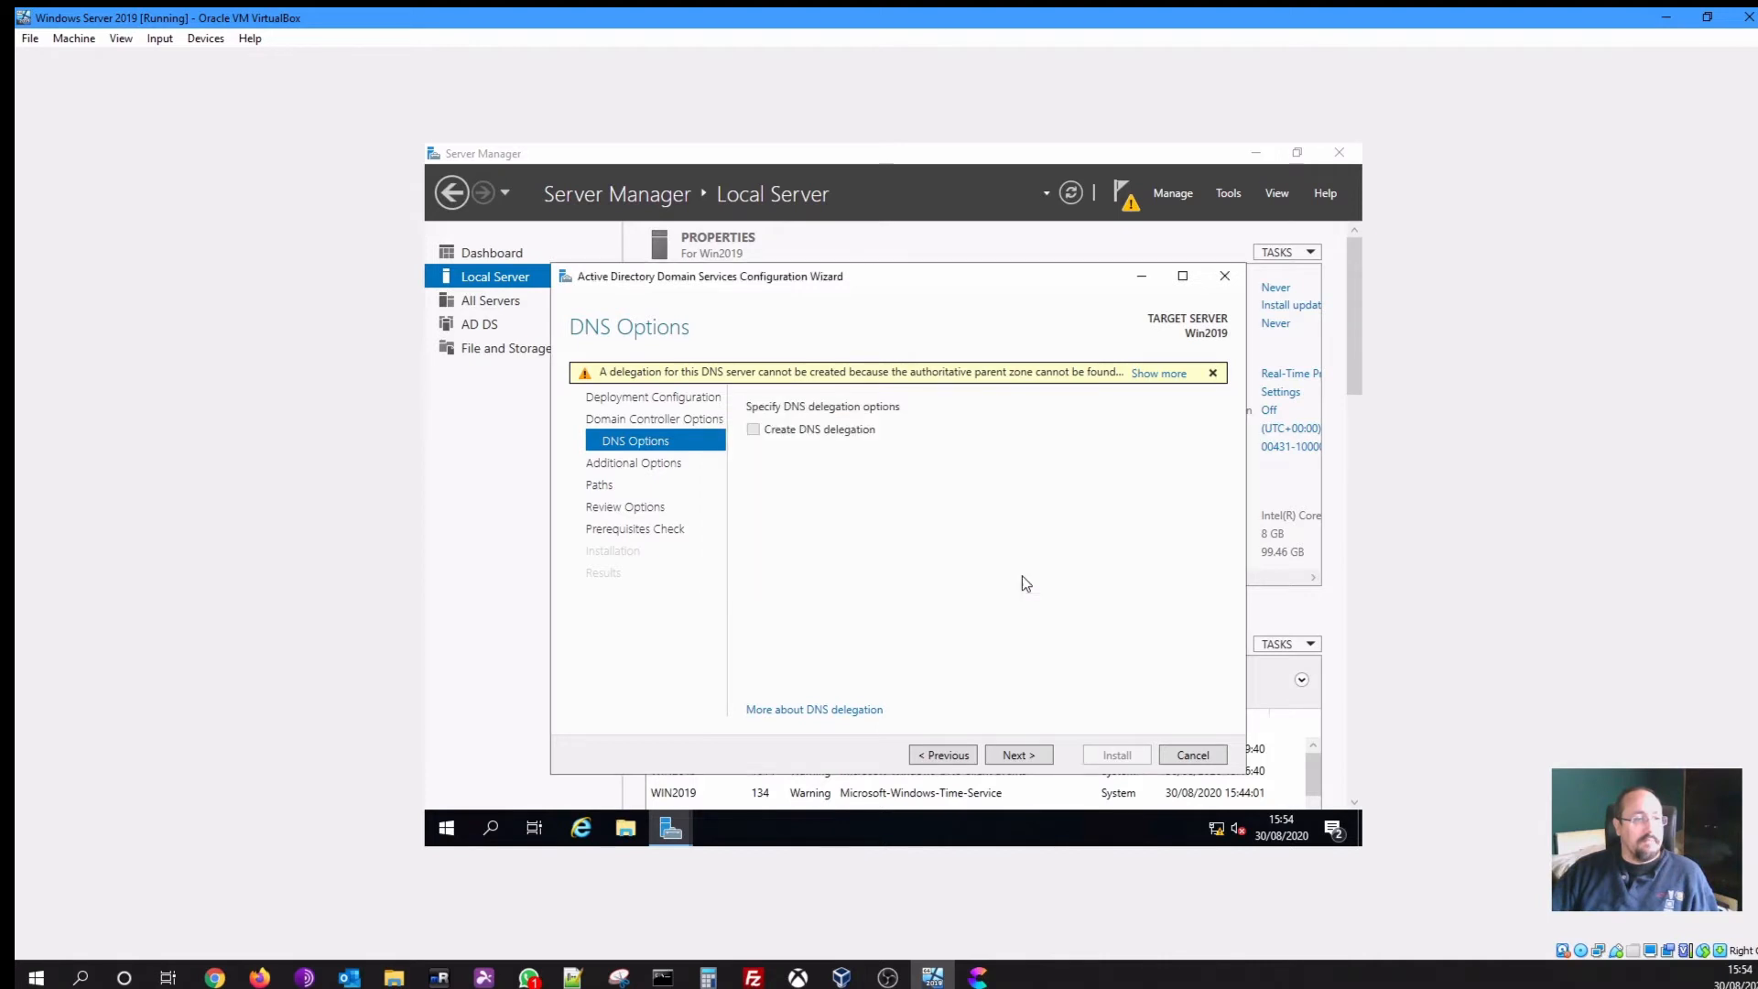
click(1006, 764)
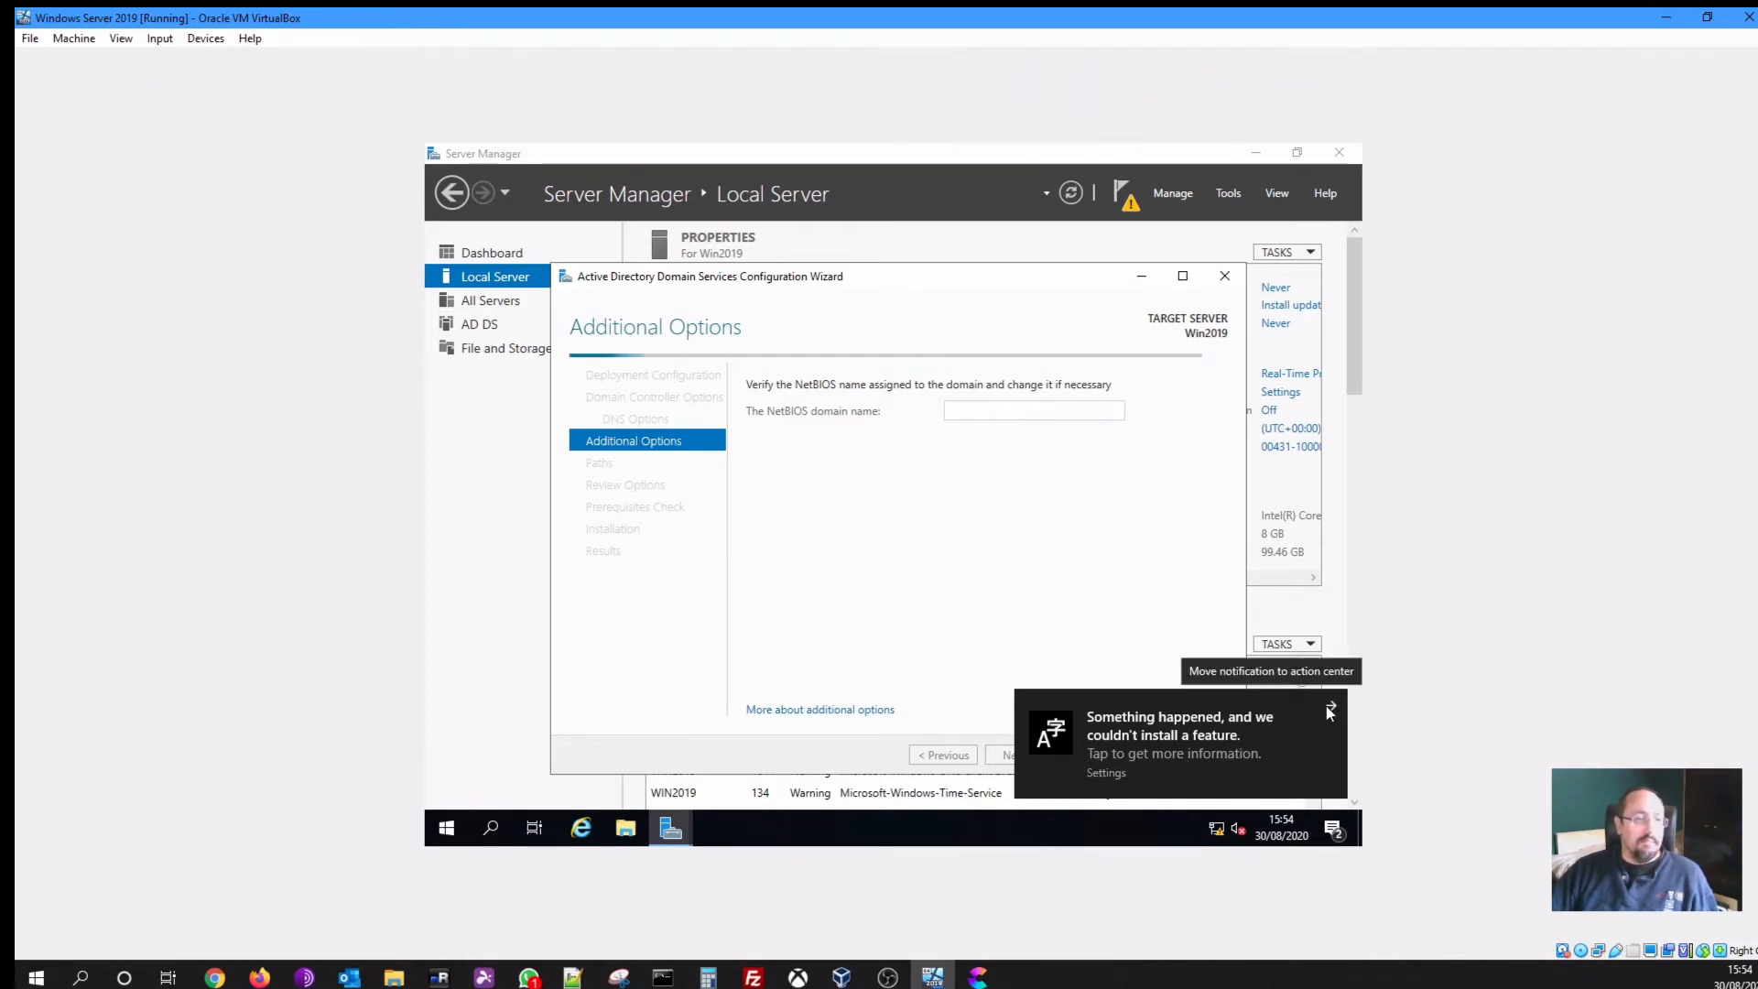
Accept NetBIOS name LEVELUPDEMO and the default NTDS, log and SYSVOL folder paths
click(1330, 708)
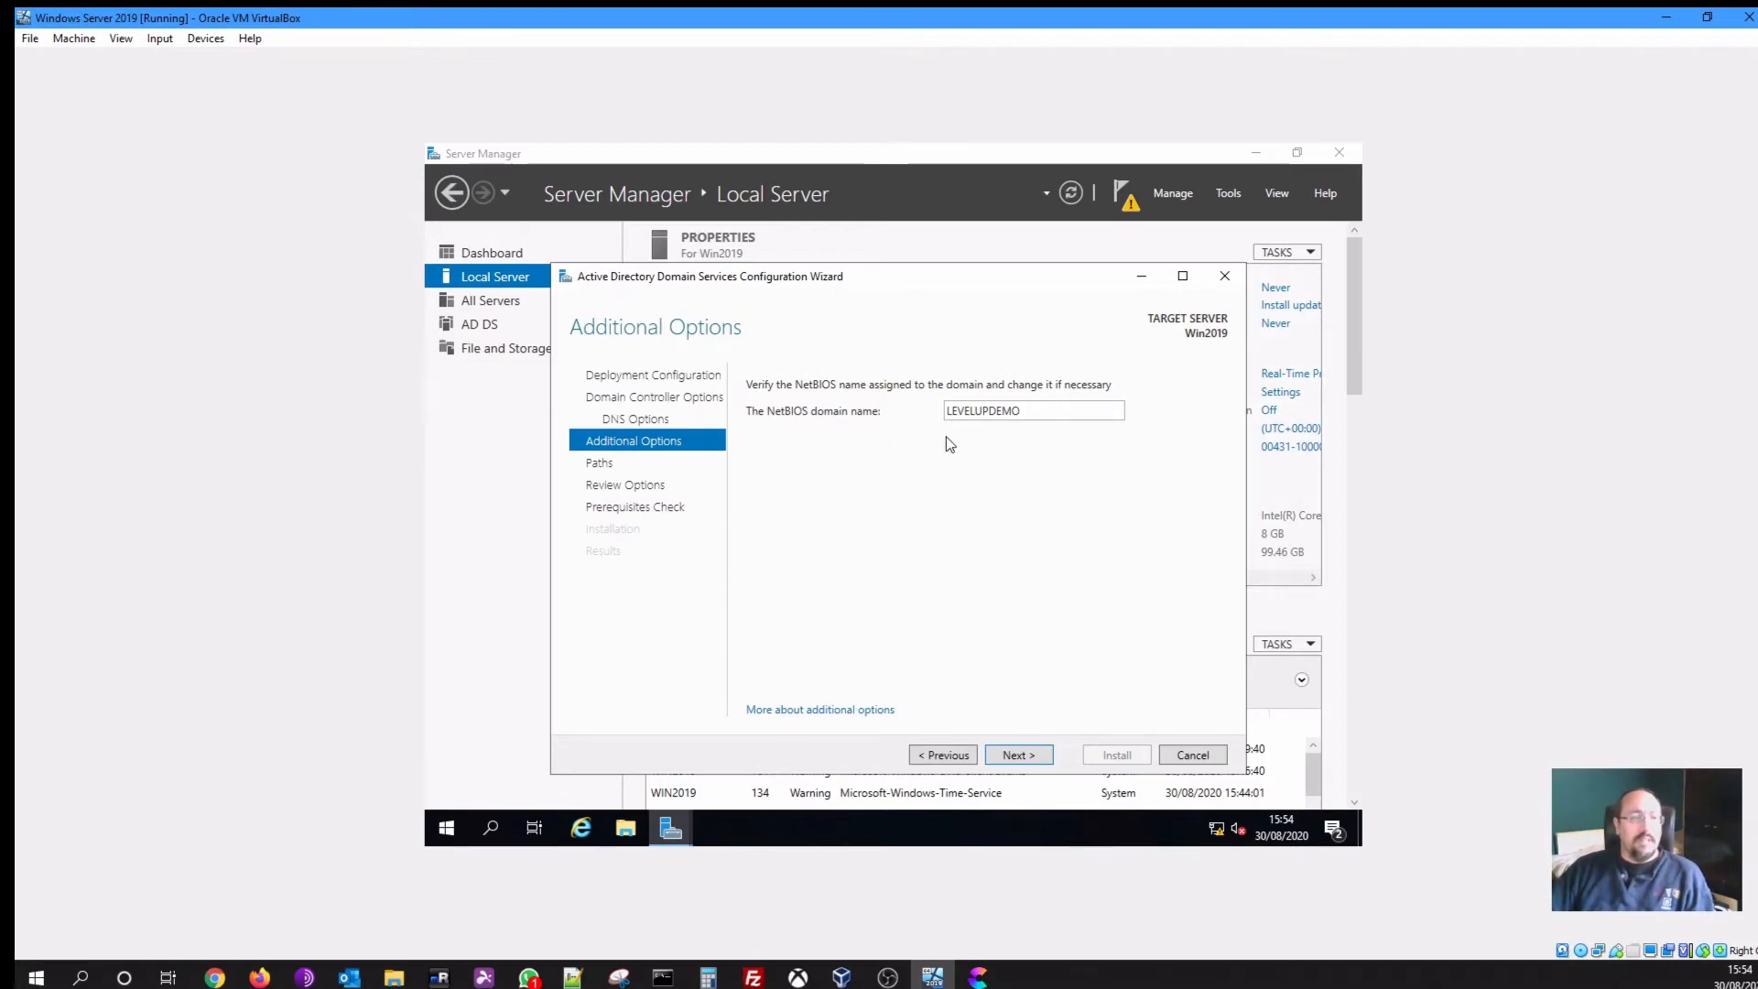
click(1044, 756)
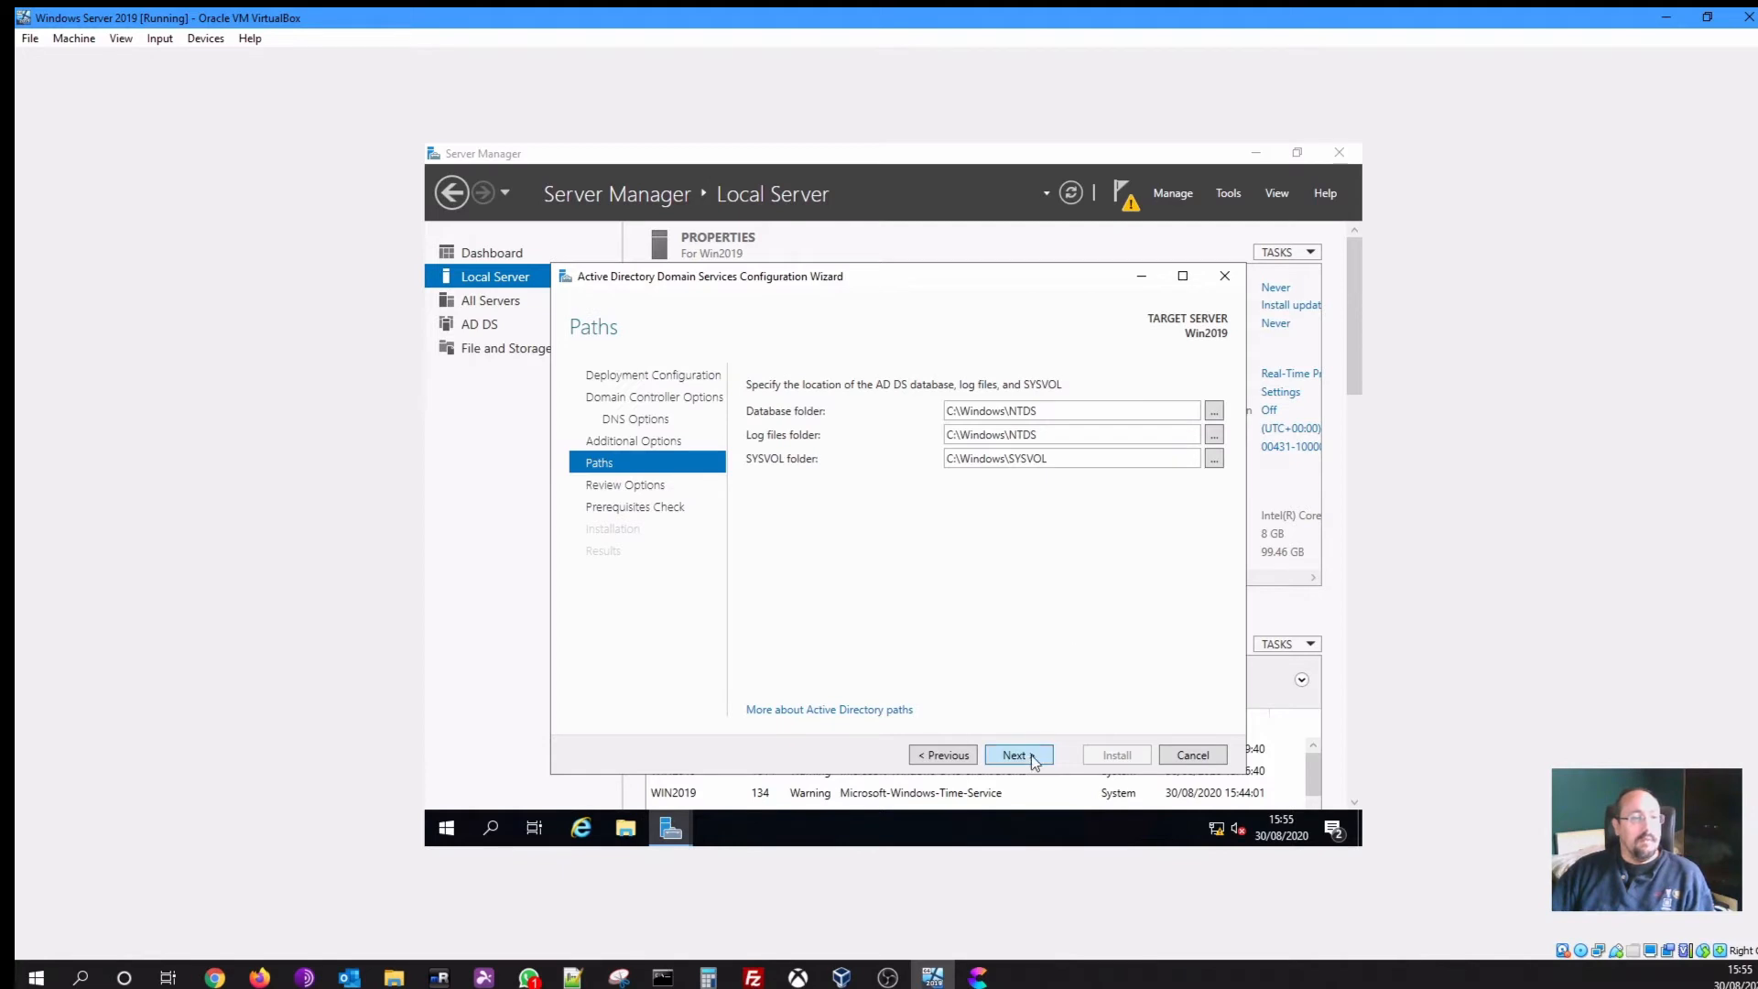
click(1031, 754)
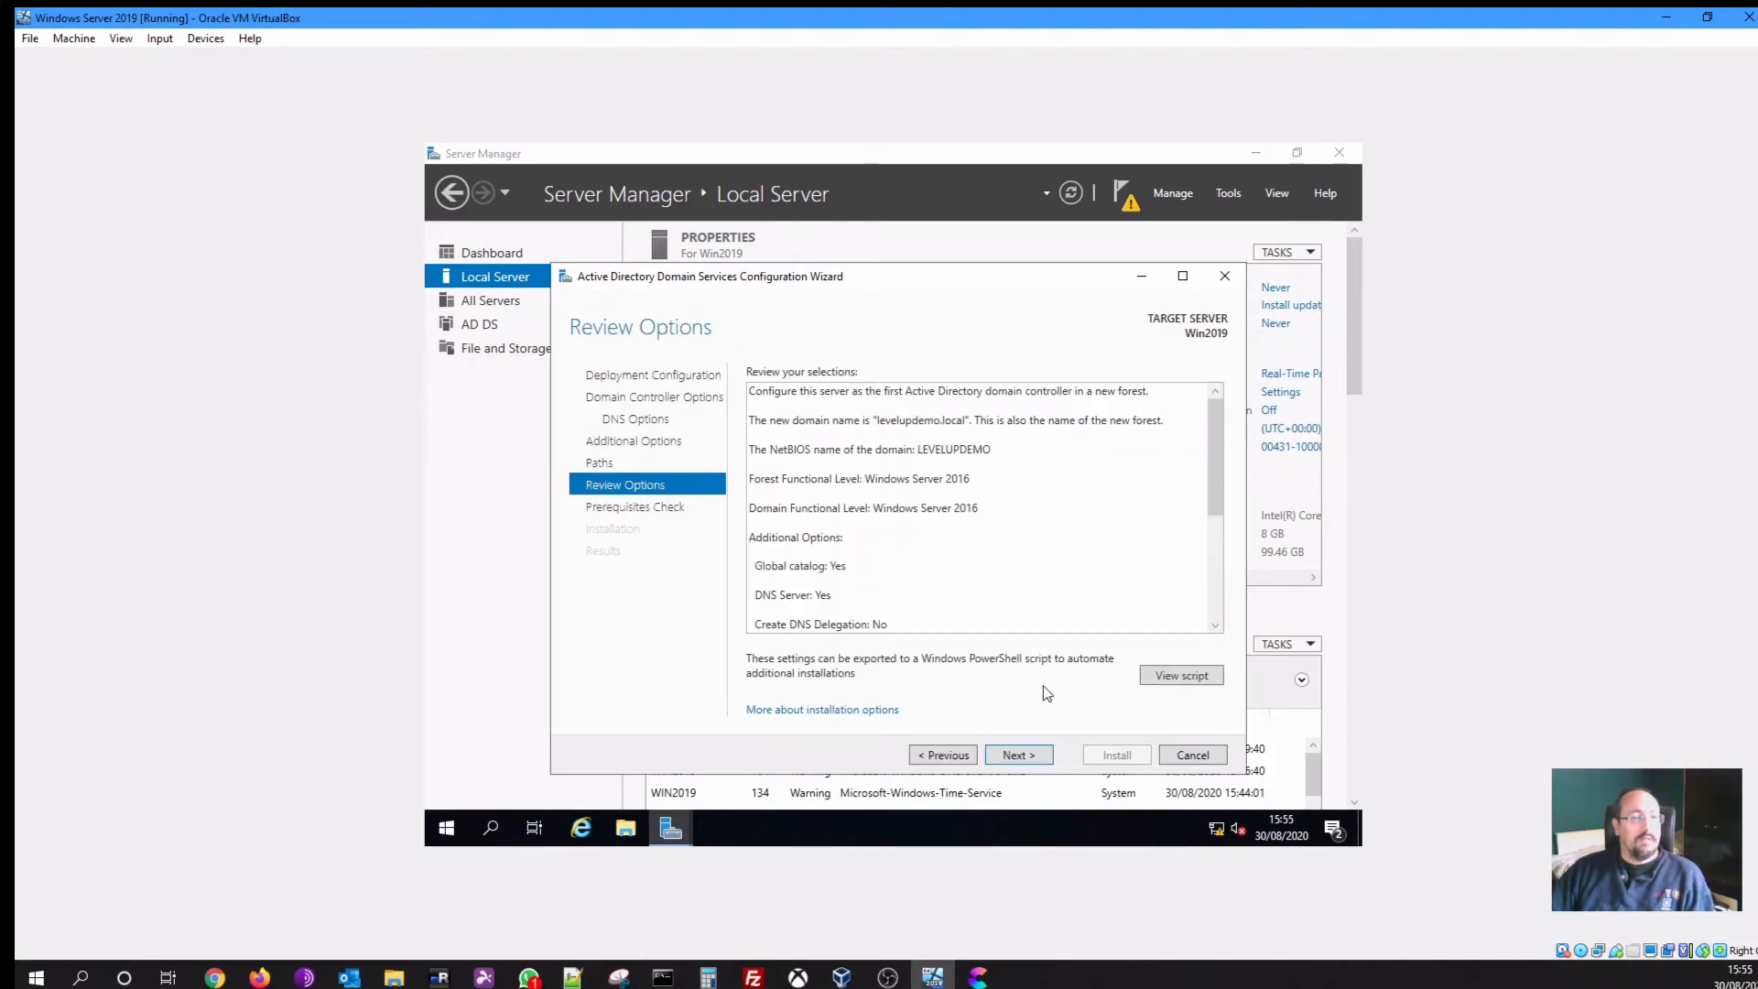
Continue from Review Options and let the prerequisites check pass
click(1031, 754)
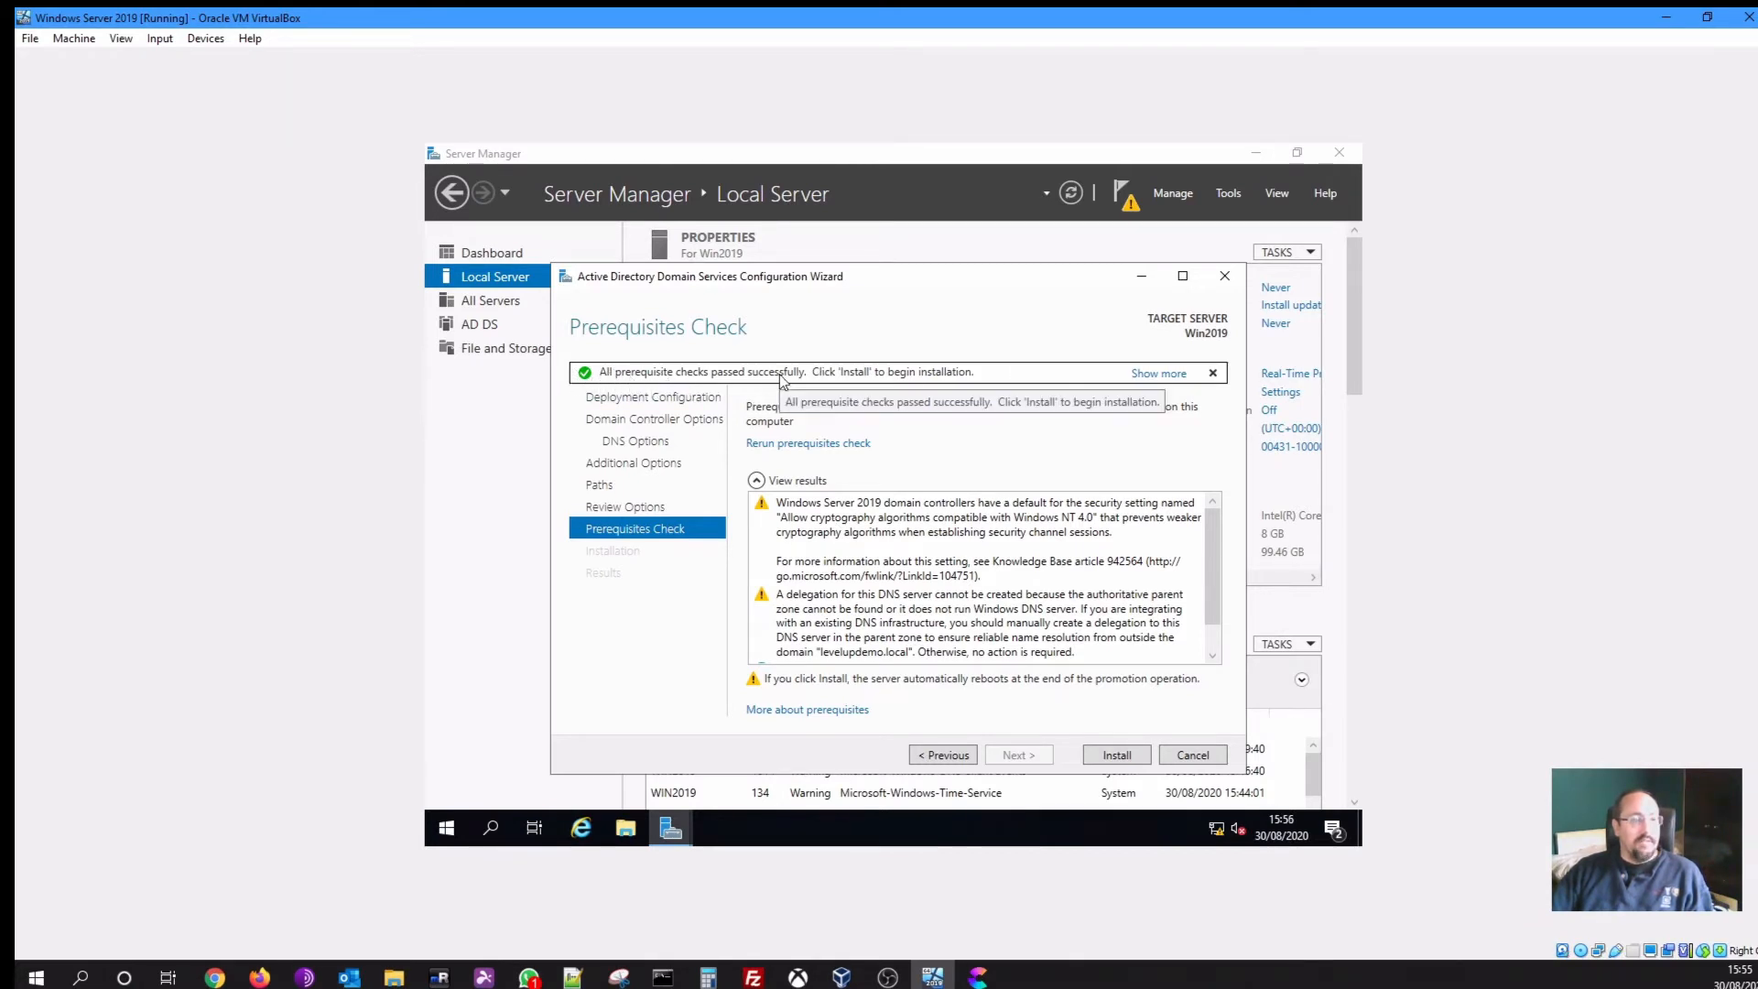
Start the Active Directory Domain Services install from Prerequisites Check and wait until it finishes
click(1113, 756)
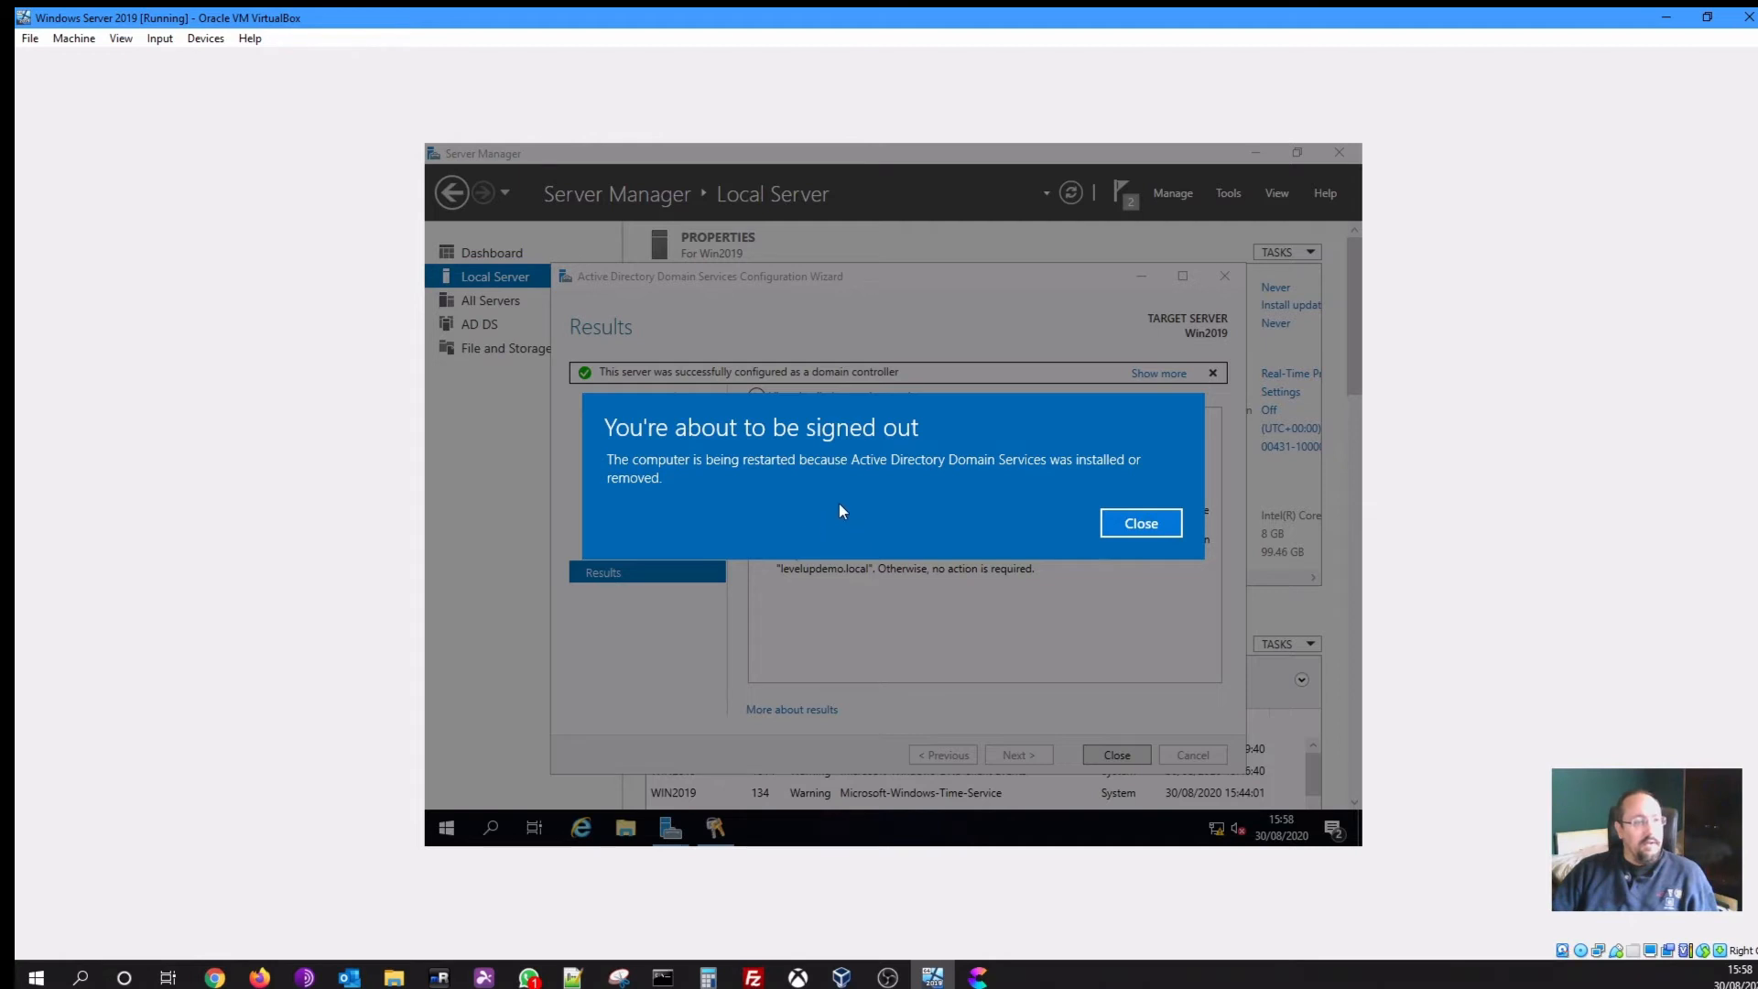
Dismiss the sign-out notice and close the completed domain controller configuration wizard
click(1136, 523)
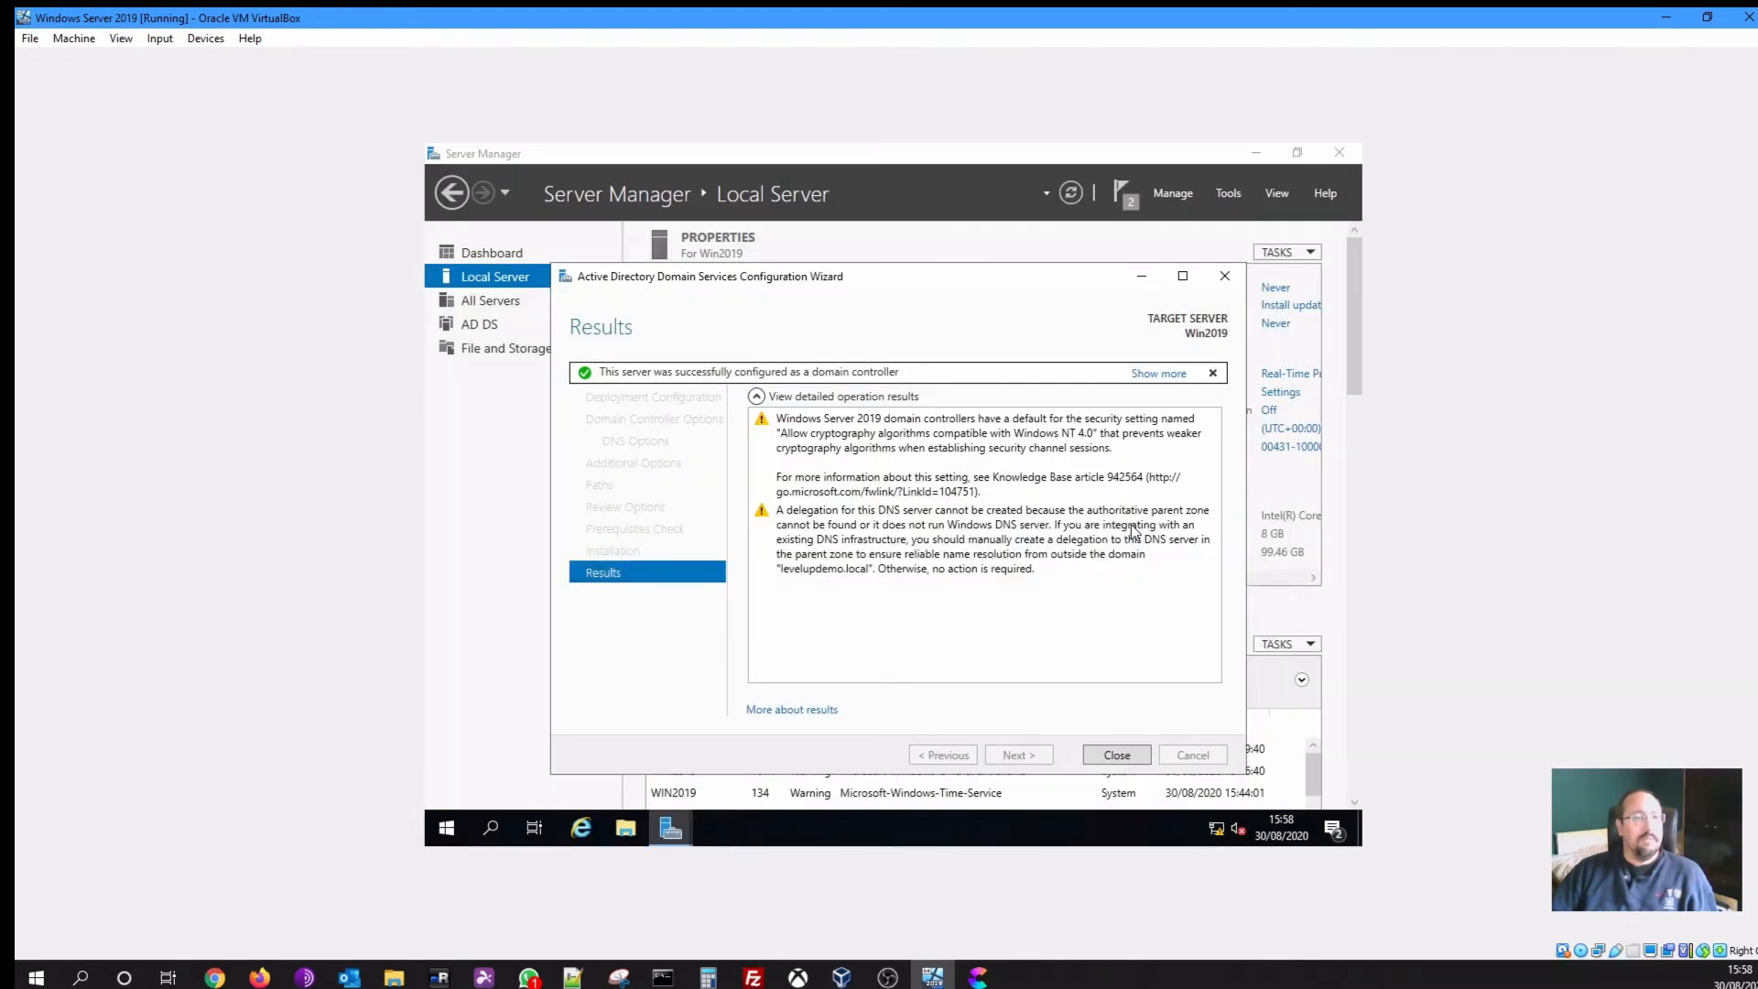
click(1122, 758)
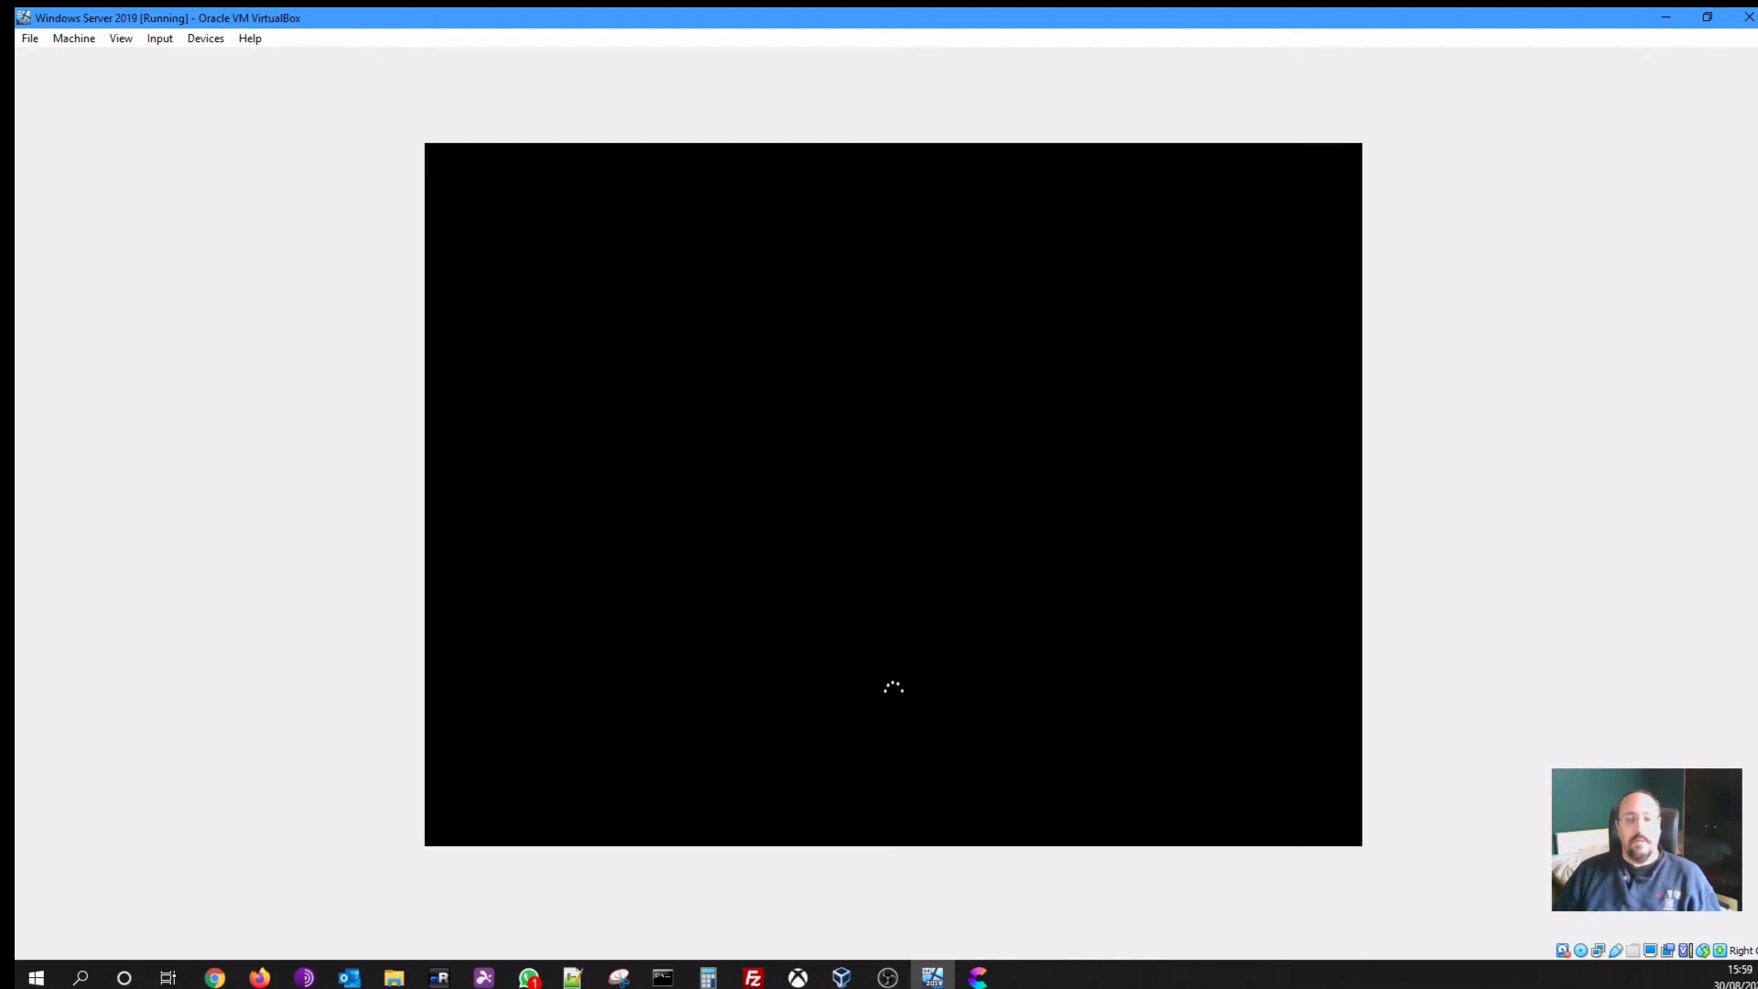
Wait for the rebooted server to reach its lock screen, then focus the VM window
click(159, 39)
mouse_move(184, 57)
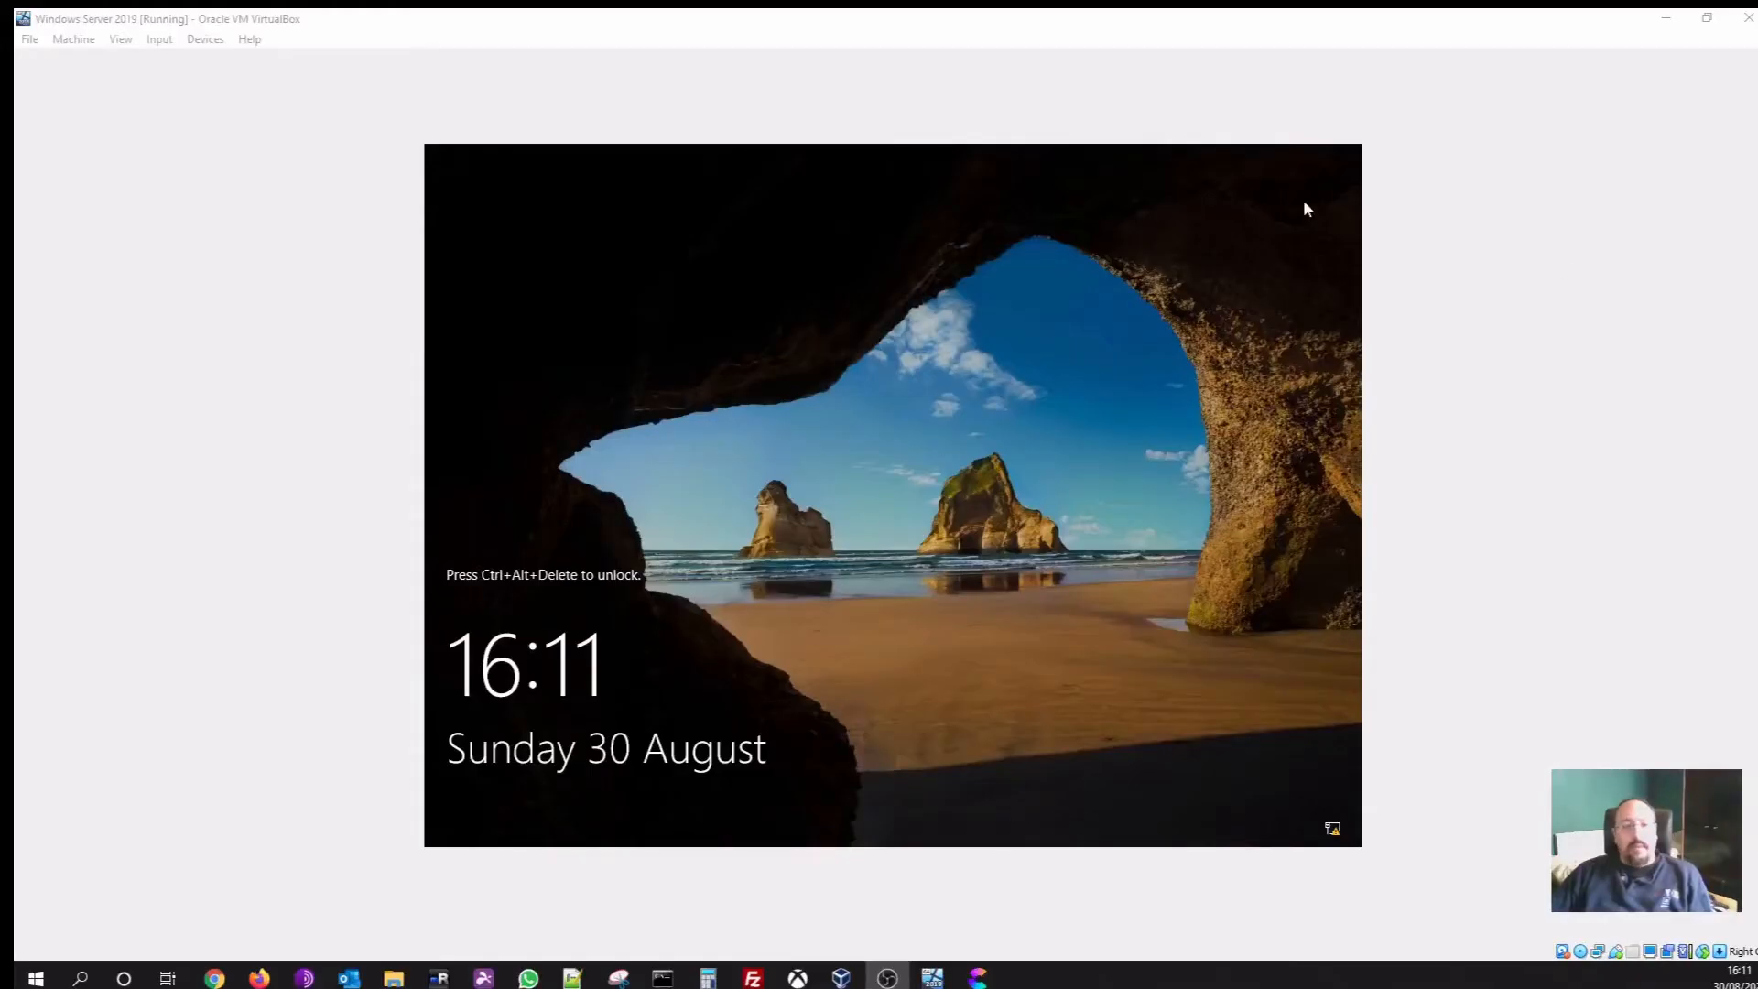
click(713, 360)
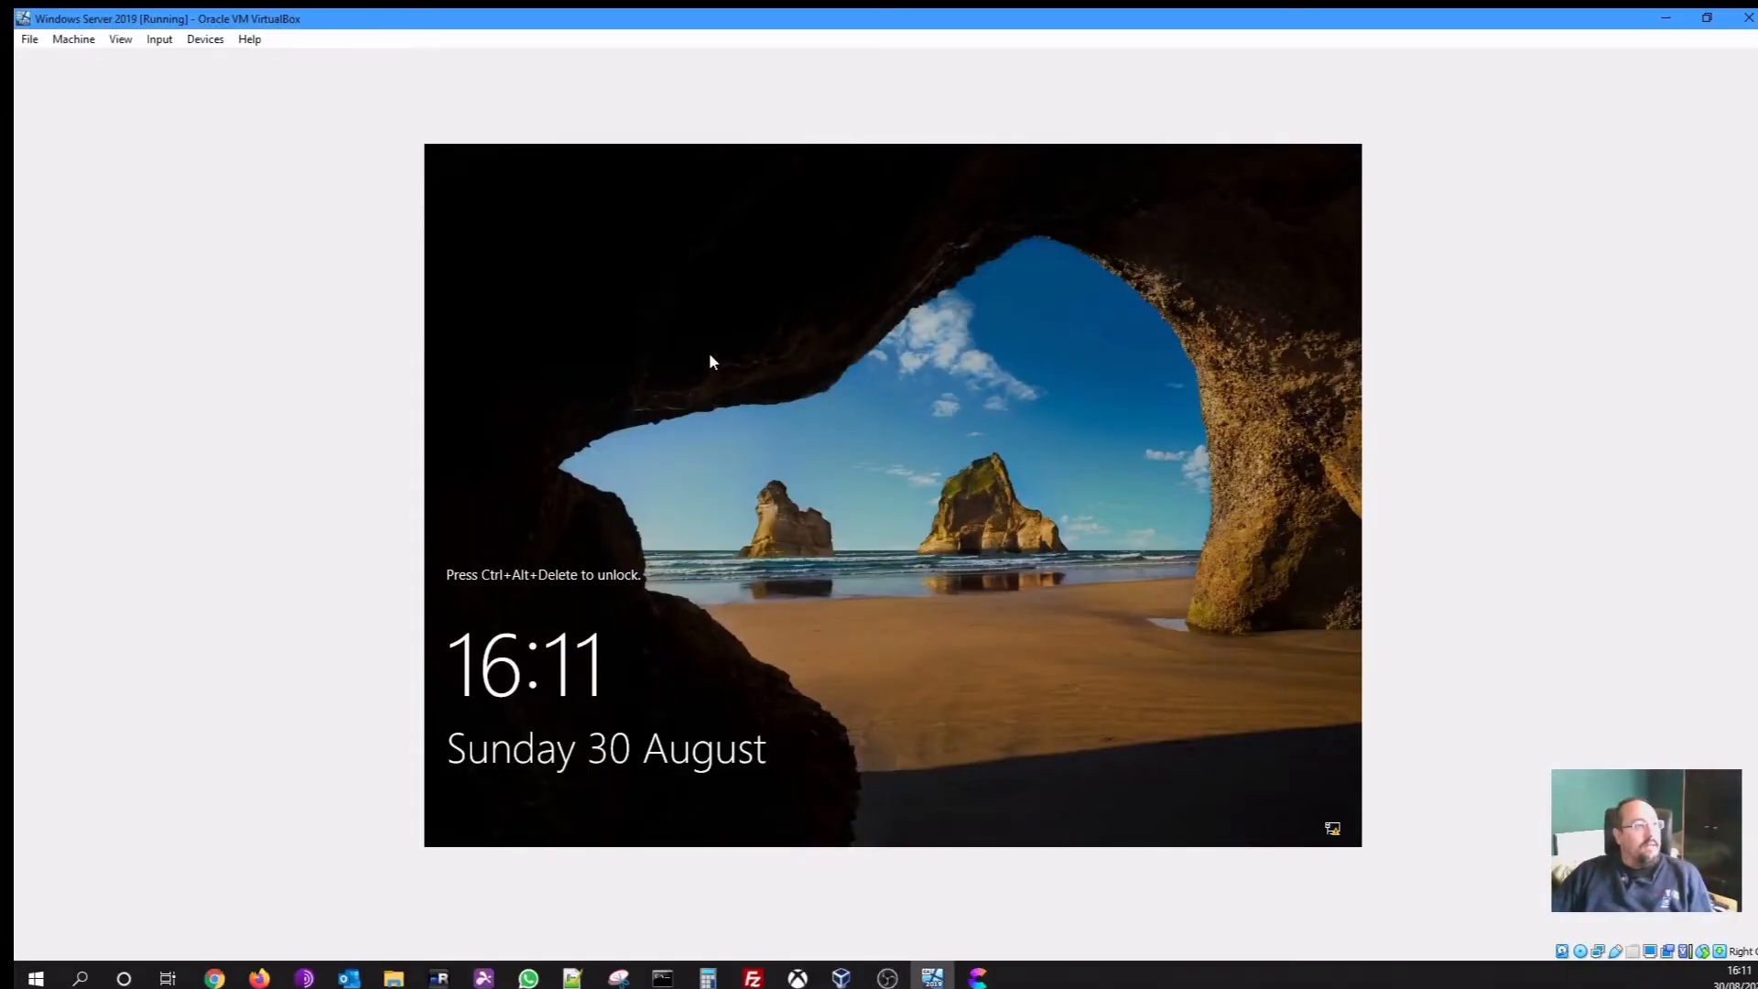
Send Ctrl-Alt-Del from the Input menu and sign in with the Administrator password
click(159, 39)
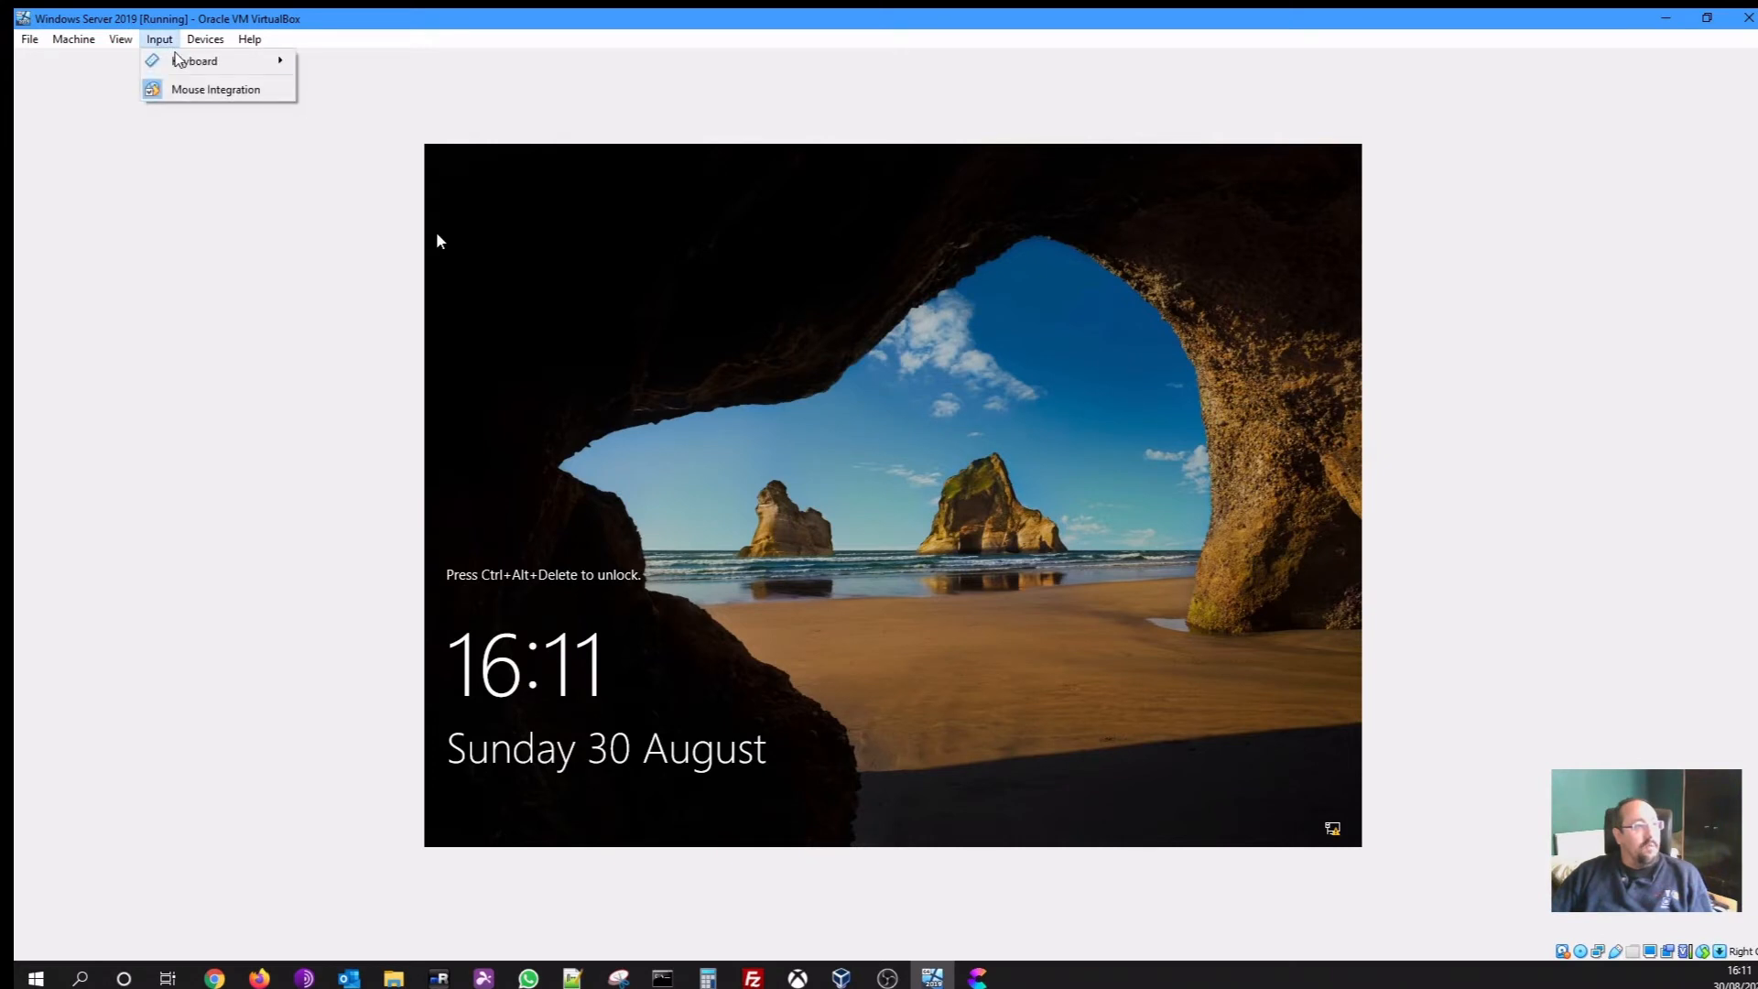
mouse_move(193, 61)
click(385, 111)
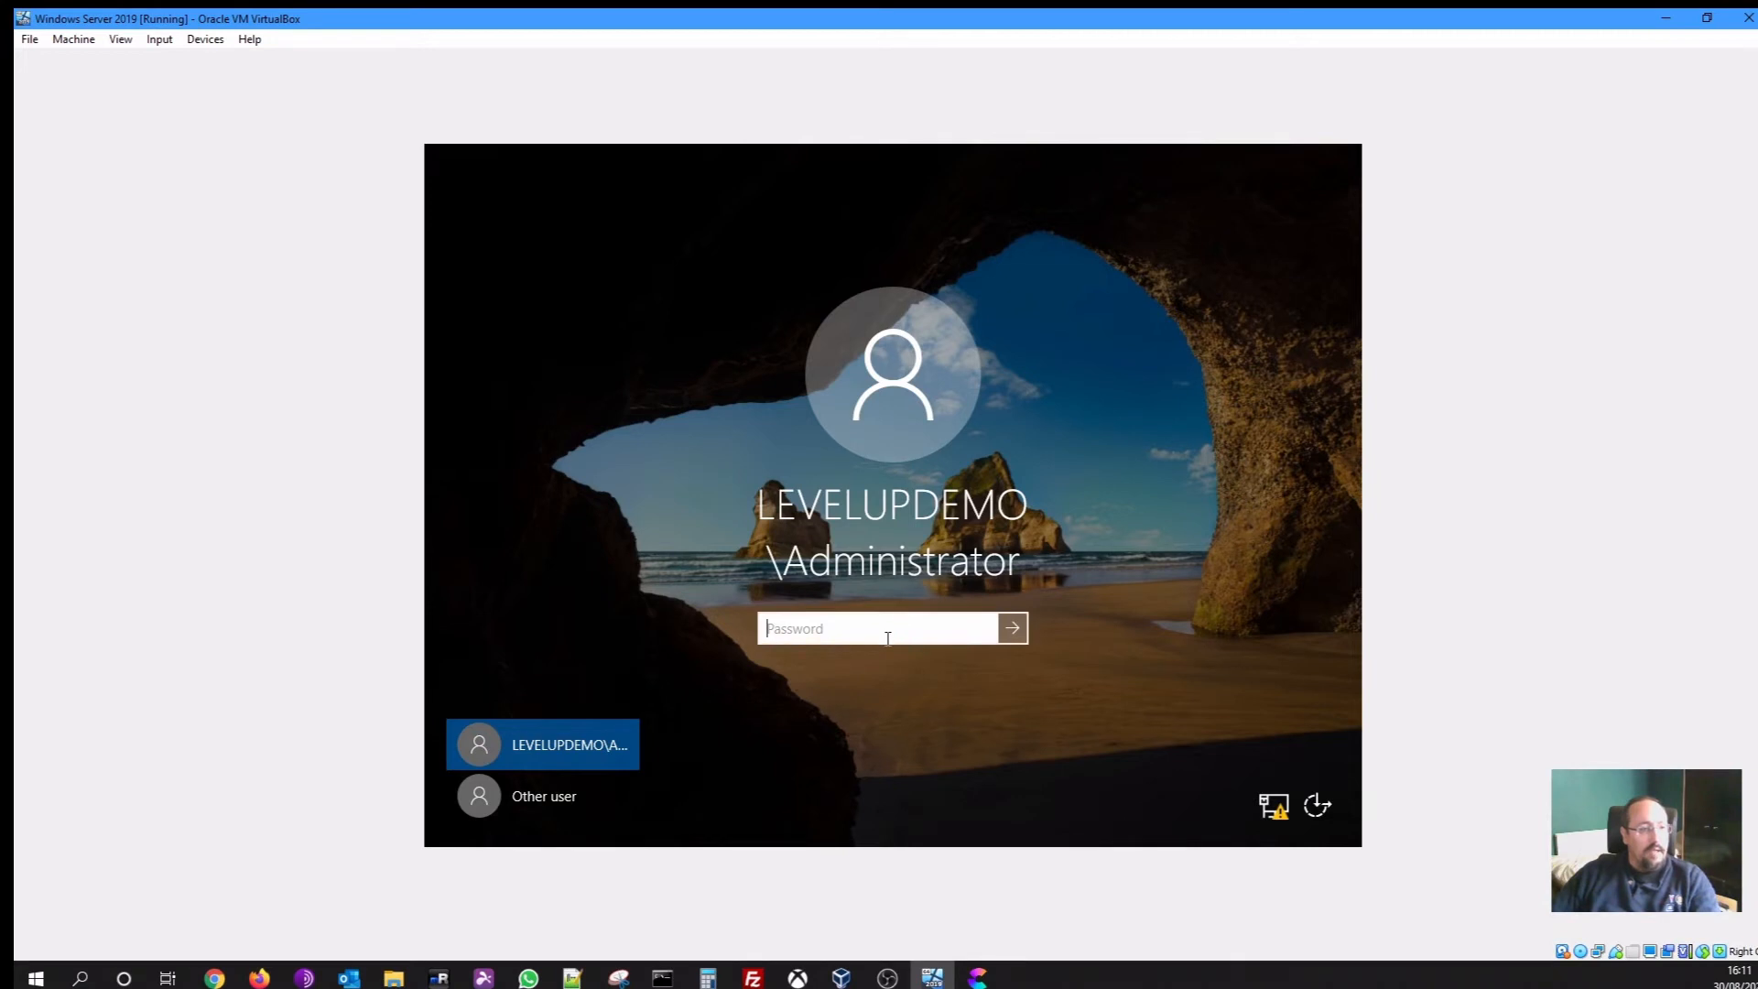
text(••)
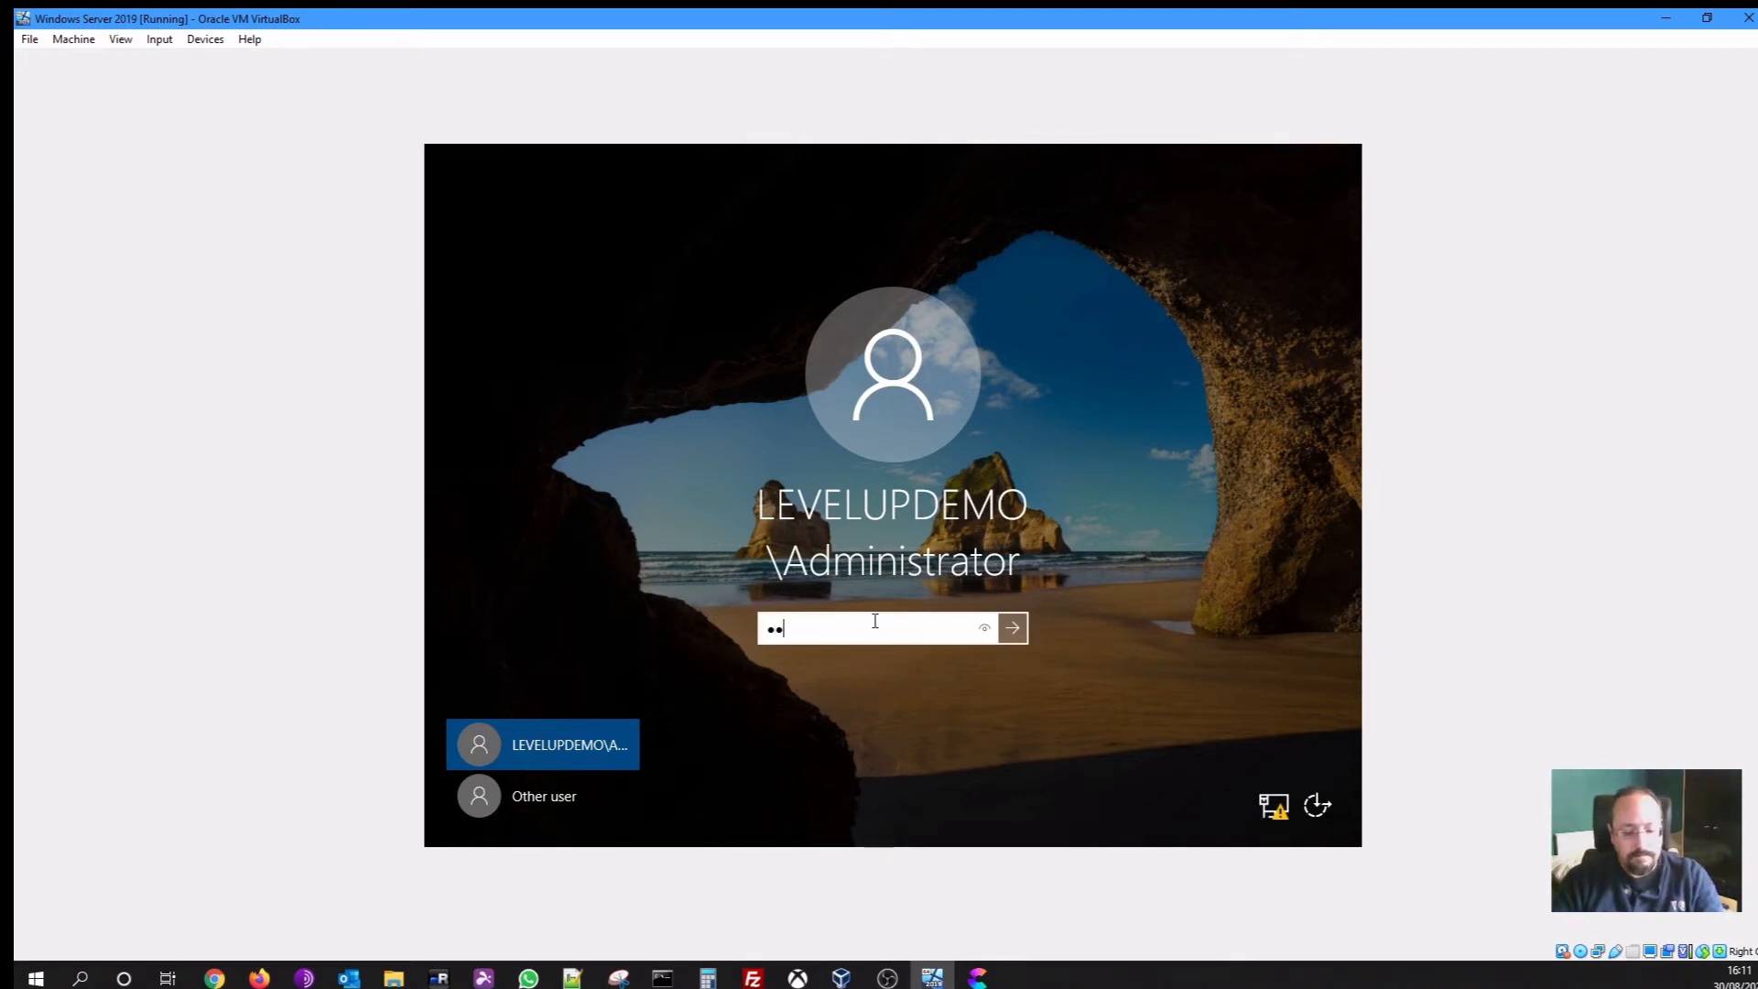
text(••••••••)
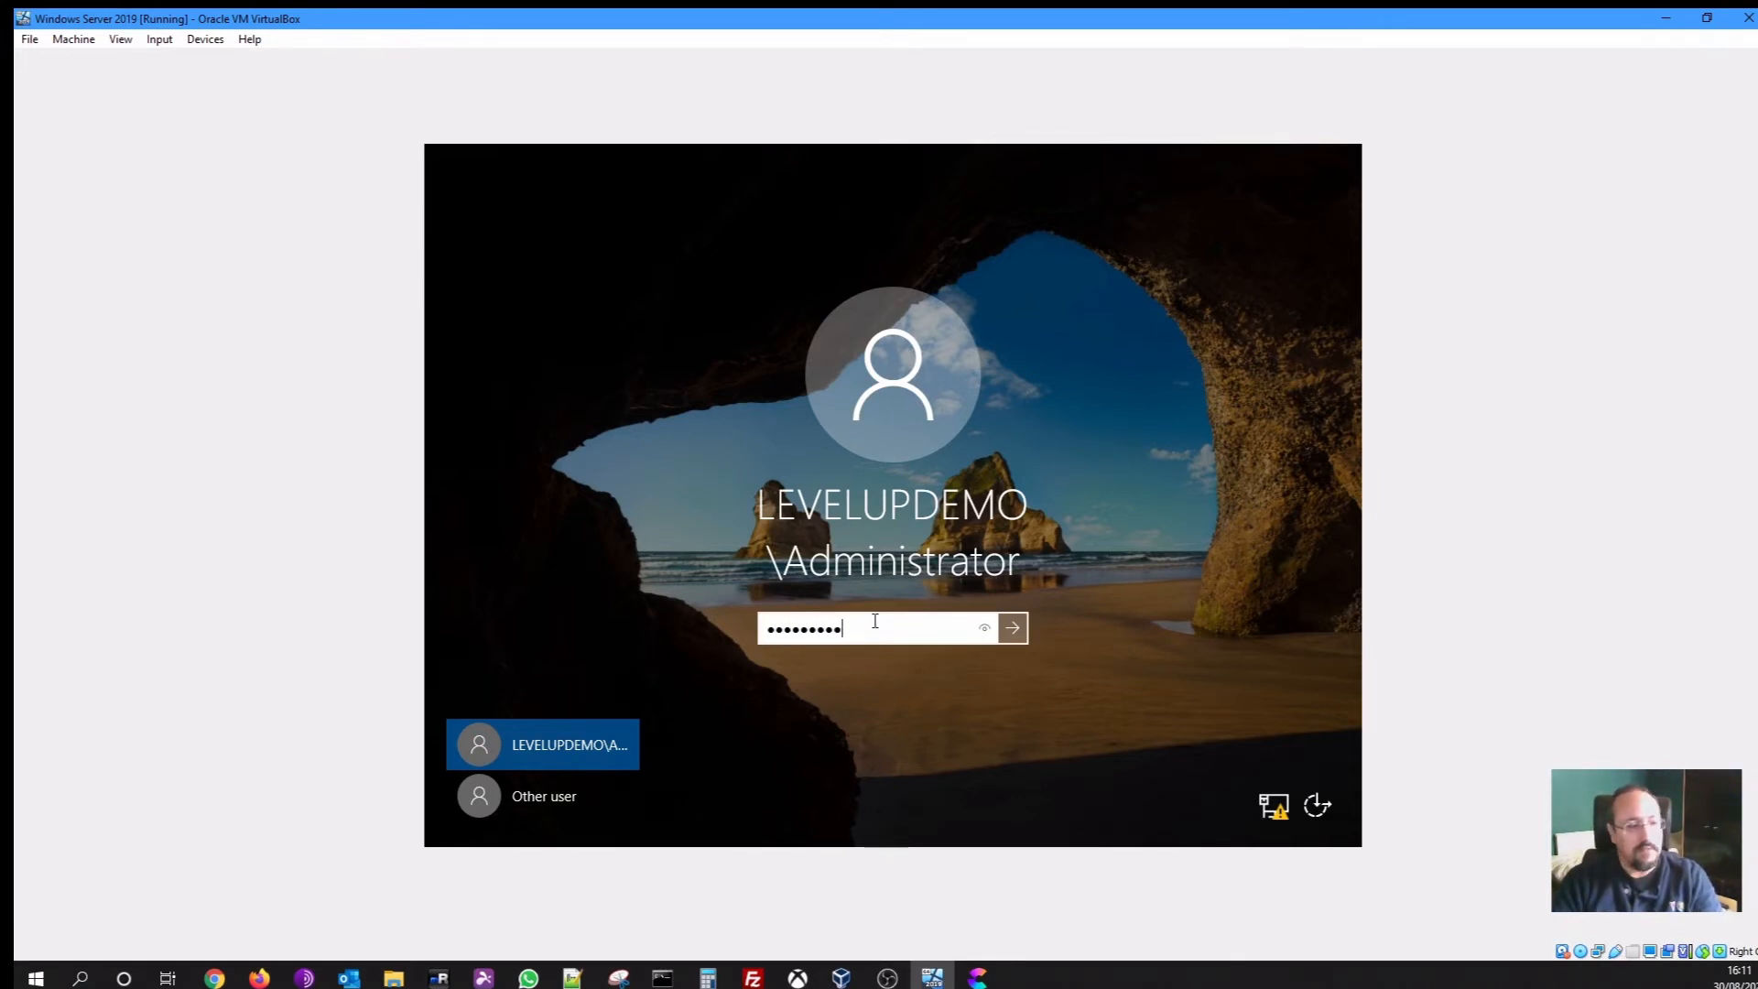
key(Return)
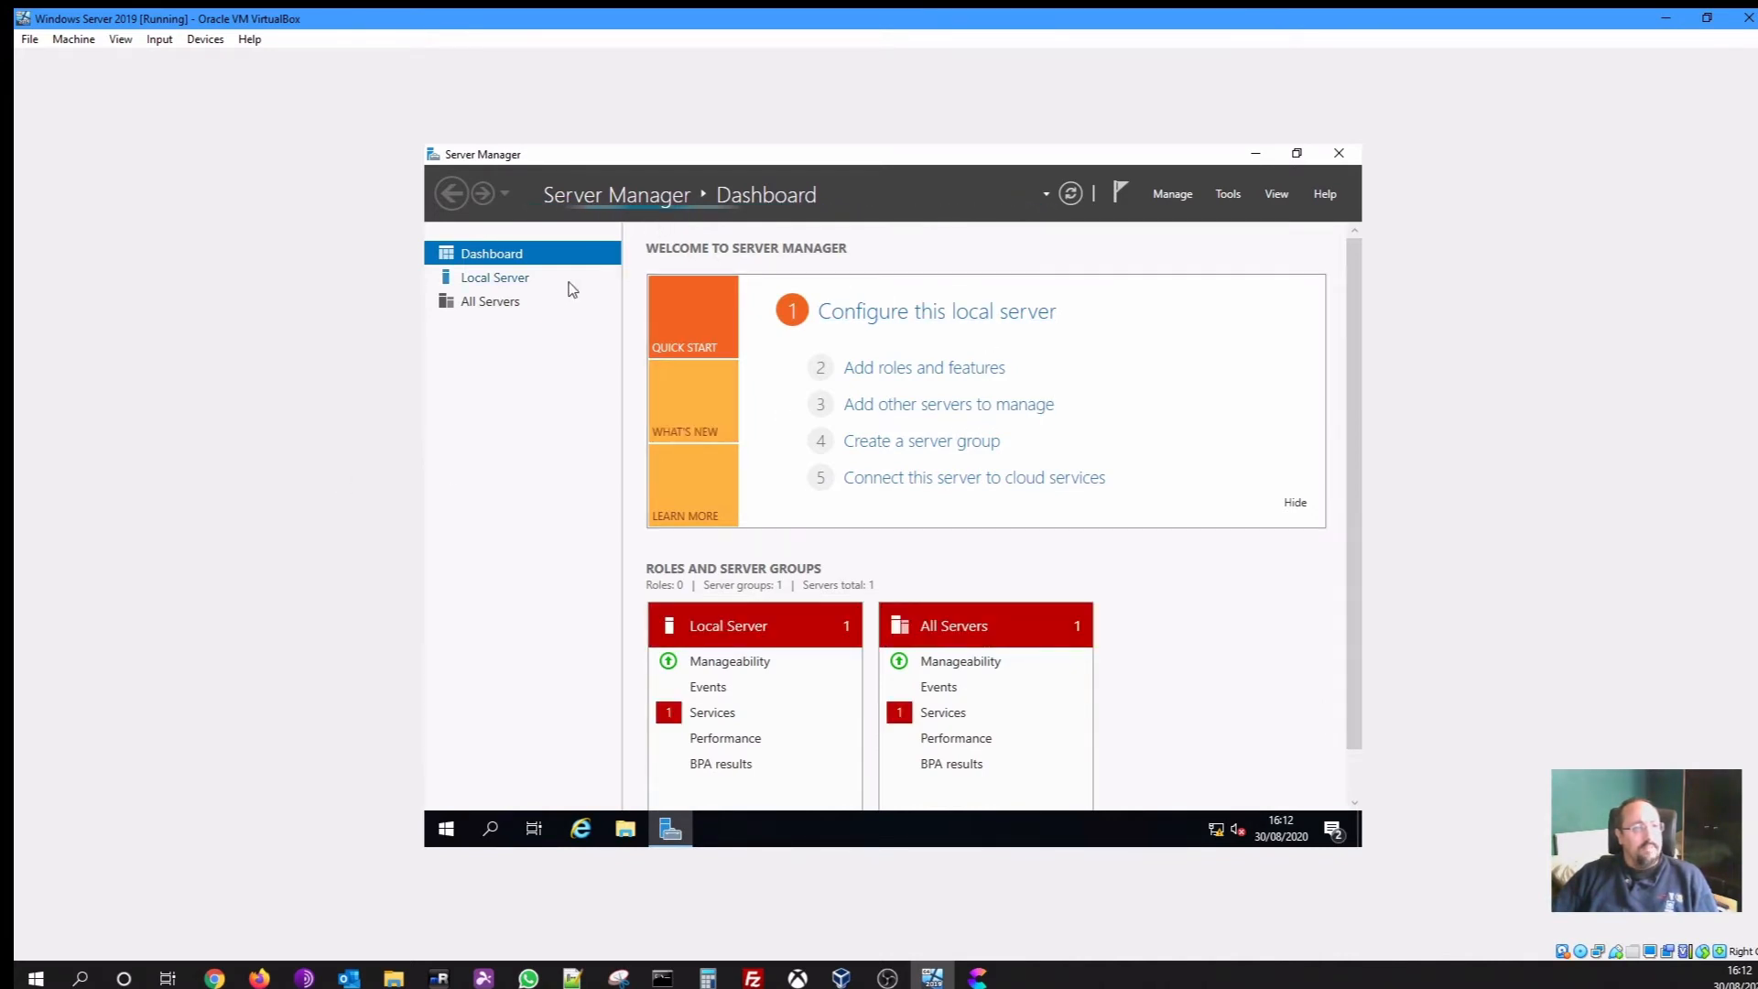
Check Local Server shows domain levelupdemo.local and 192.168.150.10, then close Server Manager
click(513, 286)
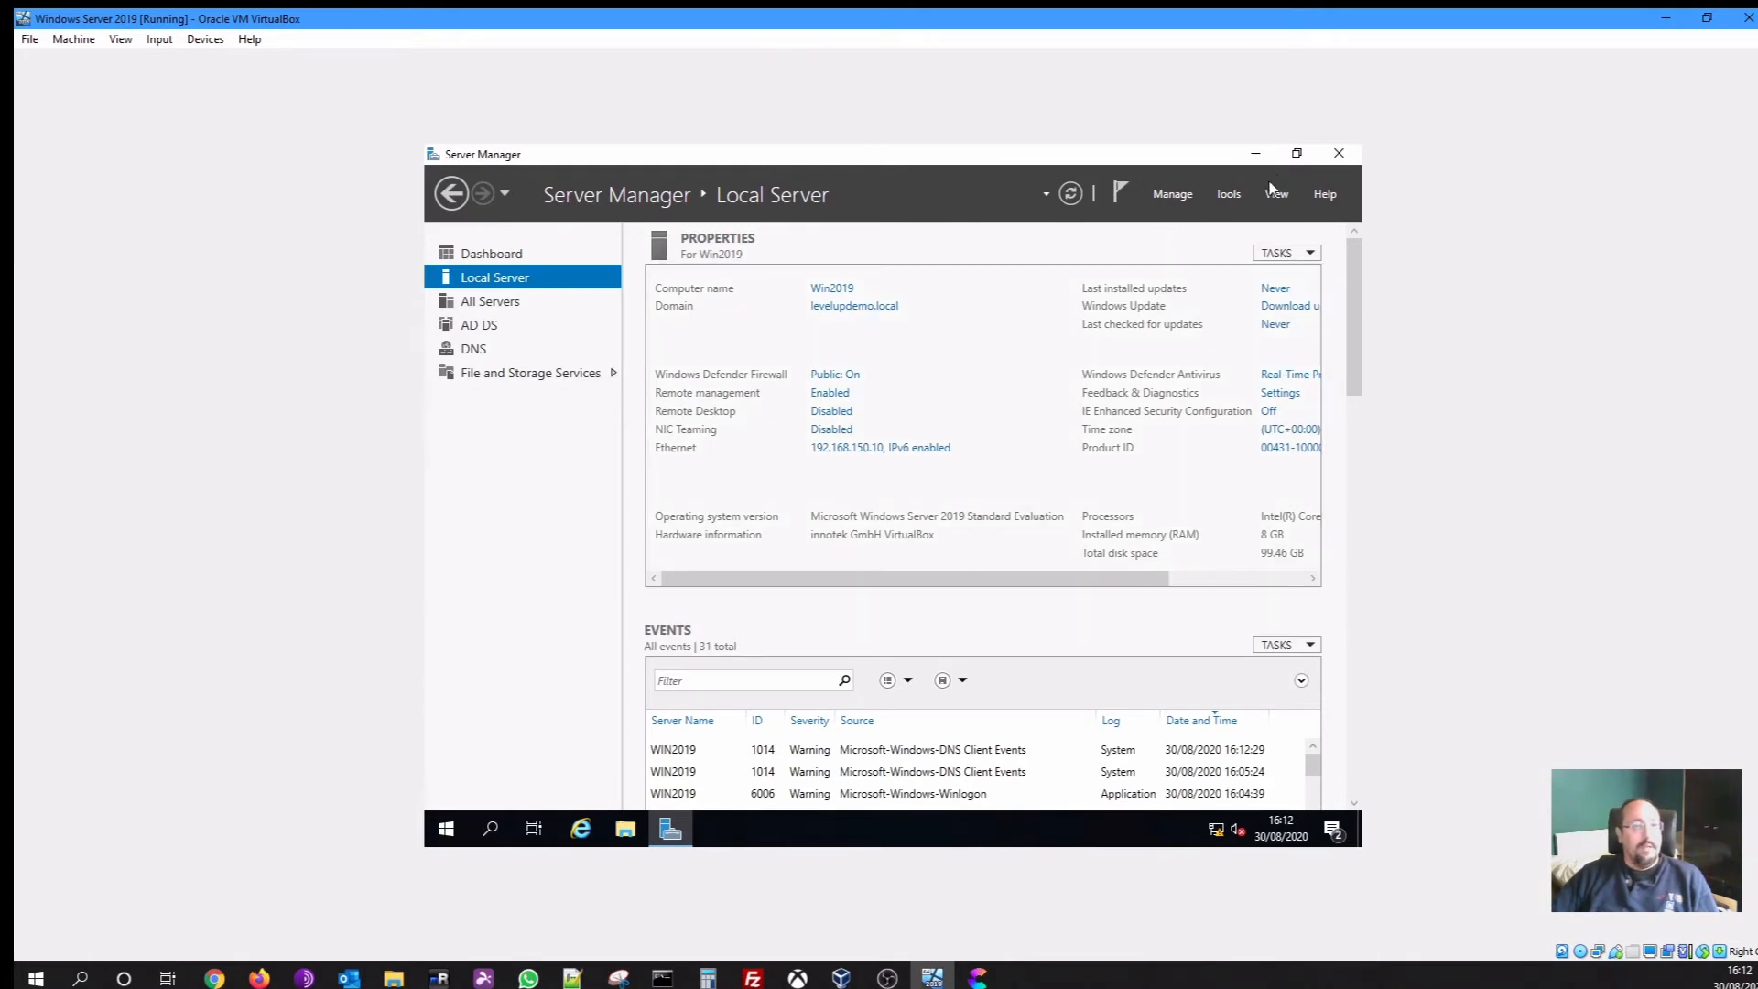
click(1338, 153)
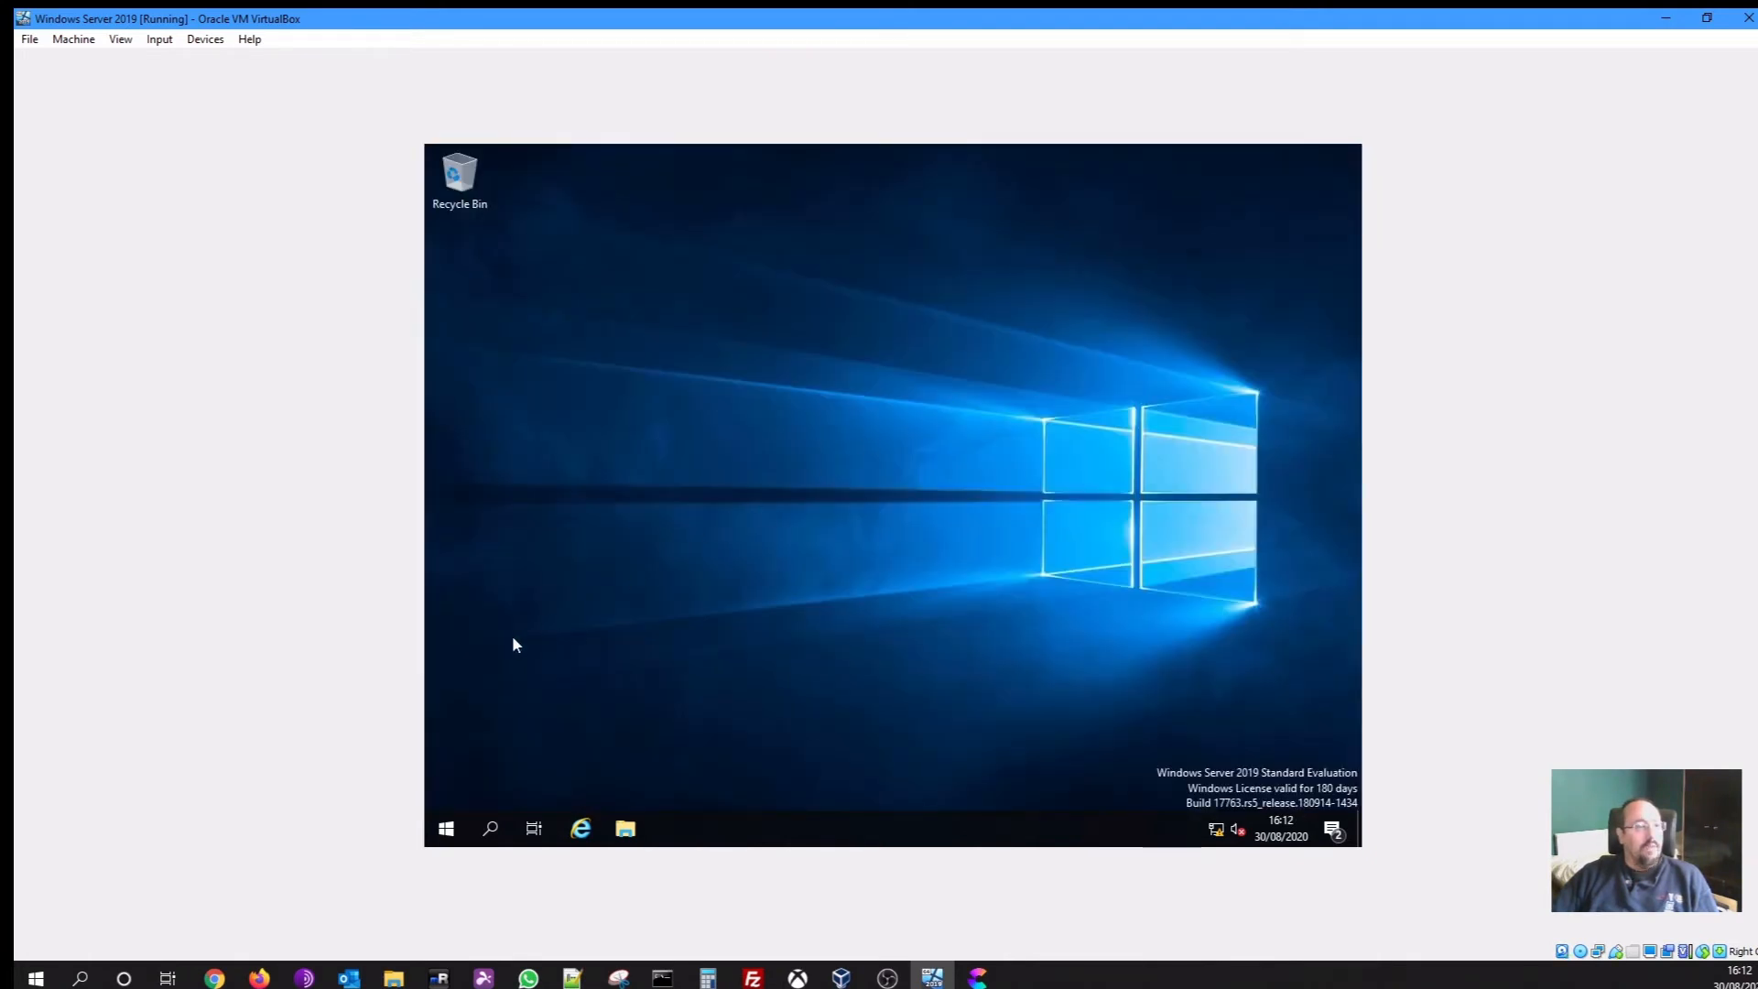
Launch Active Directory Users and Computers and show the levelupdemo.local domain's containers
click(447, 831)
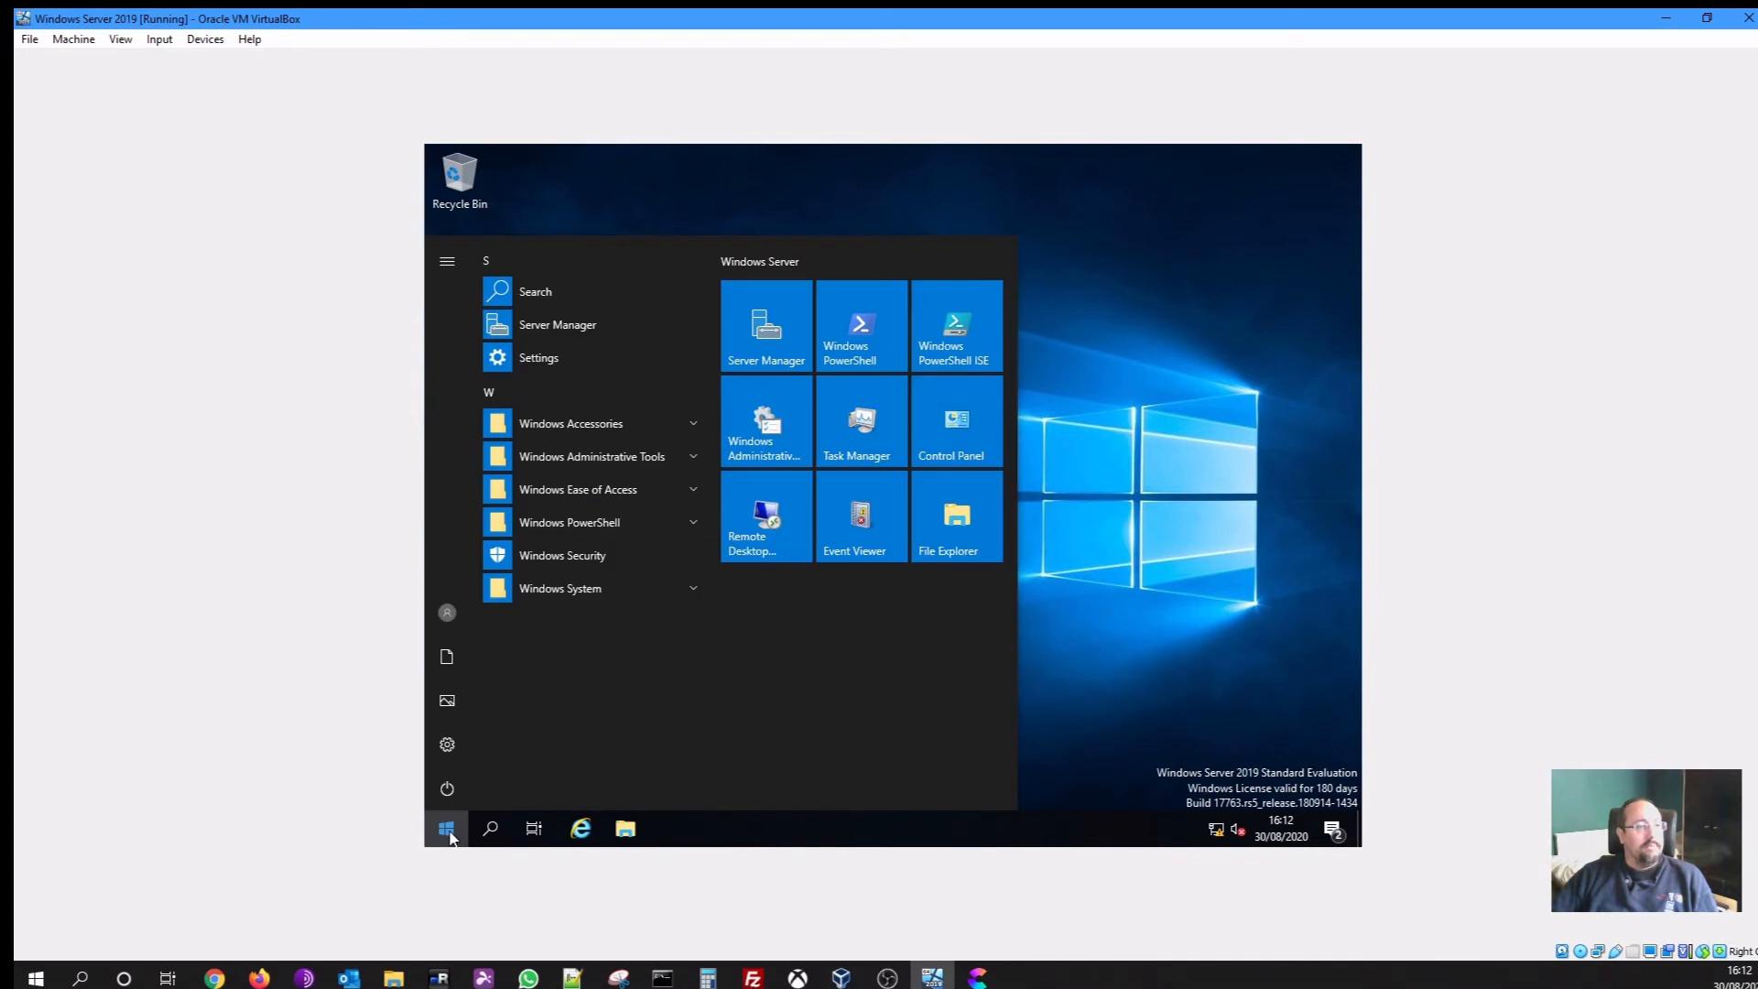
click(661, 461)
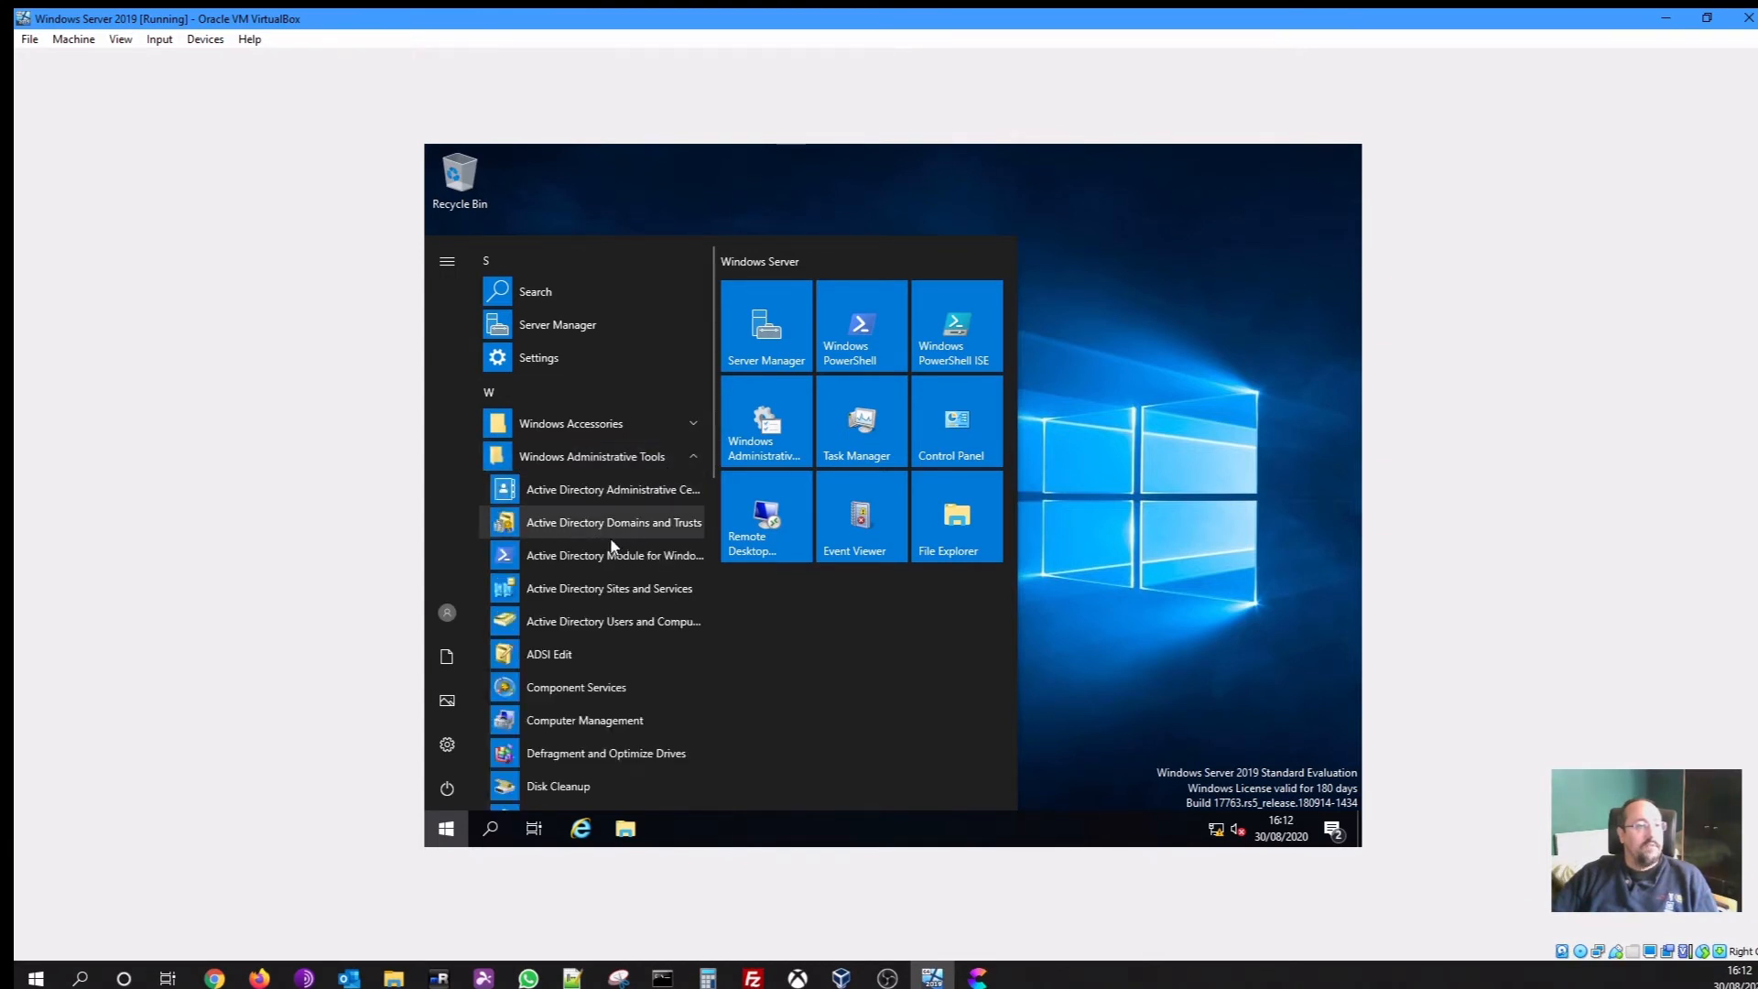
click(557, 623)
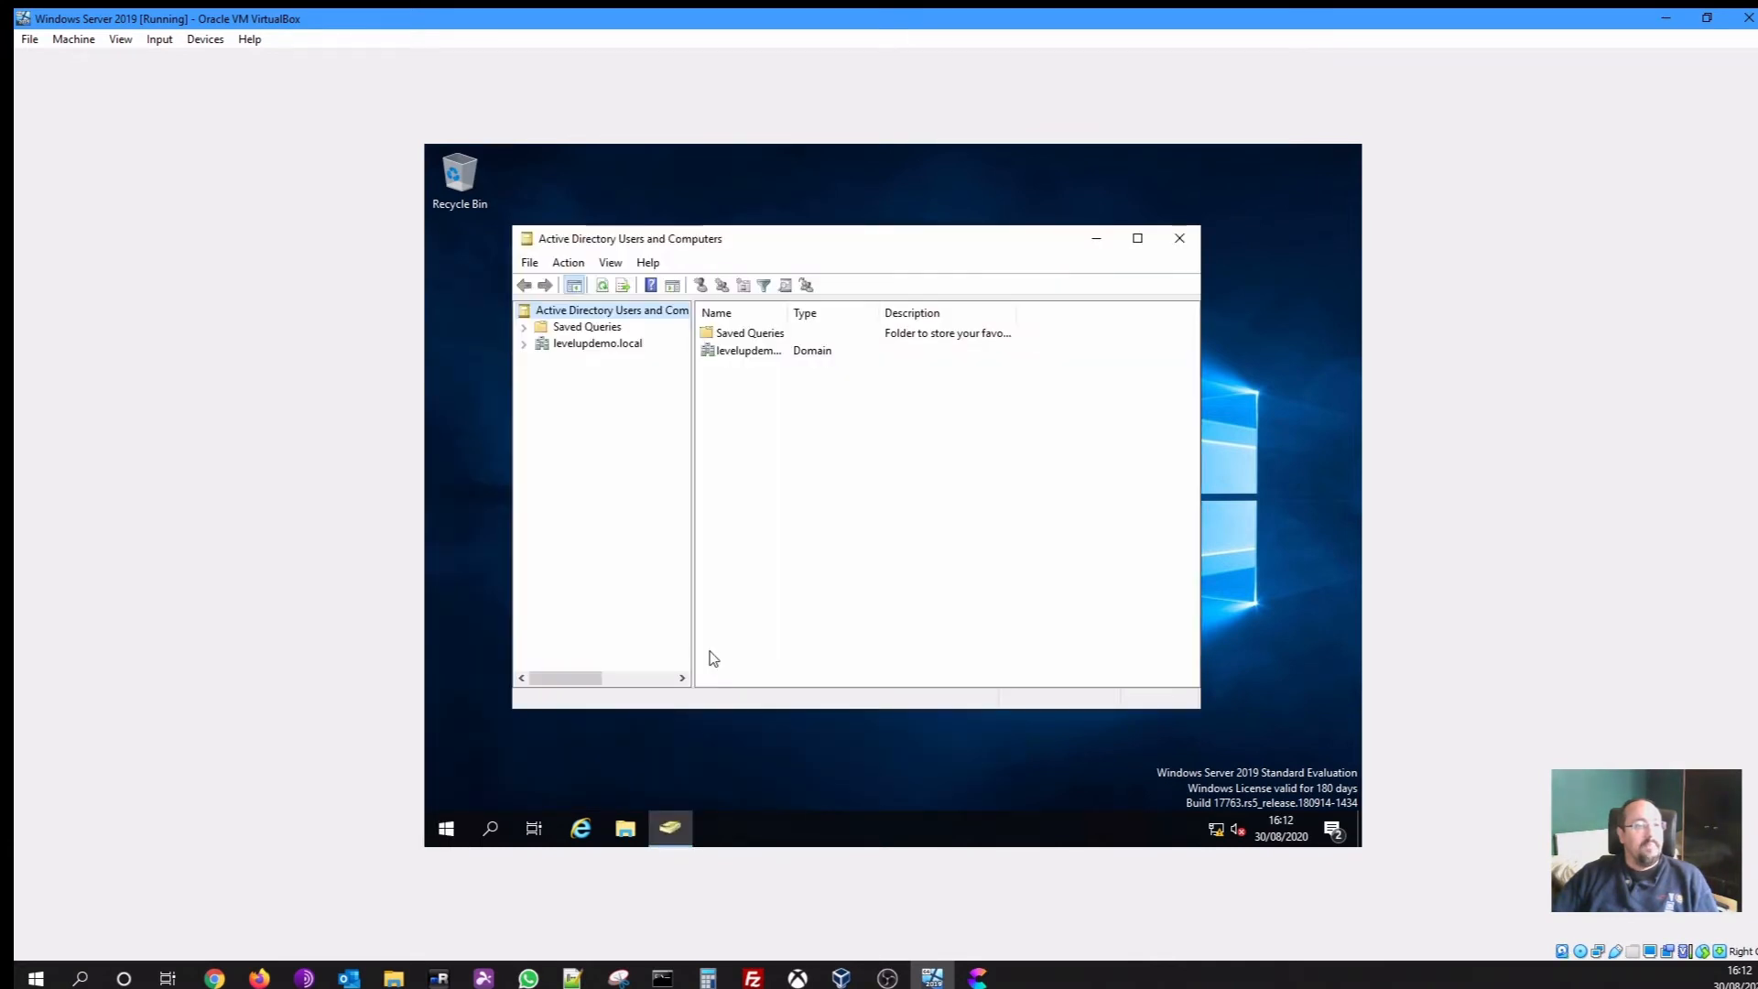
click(608, 346)
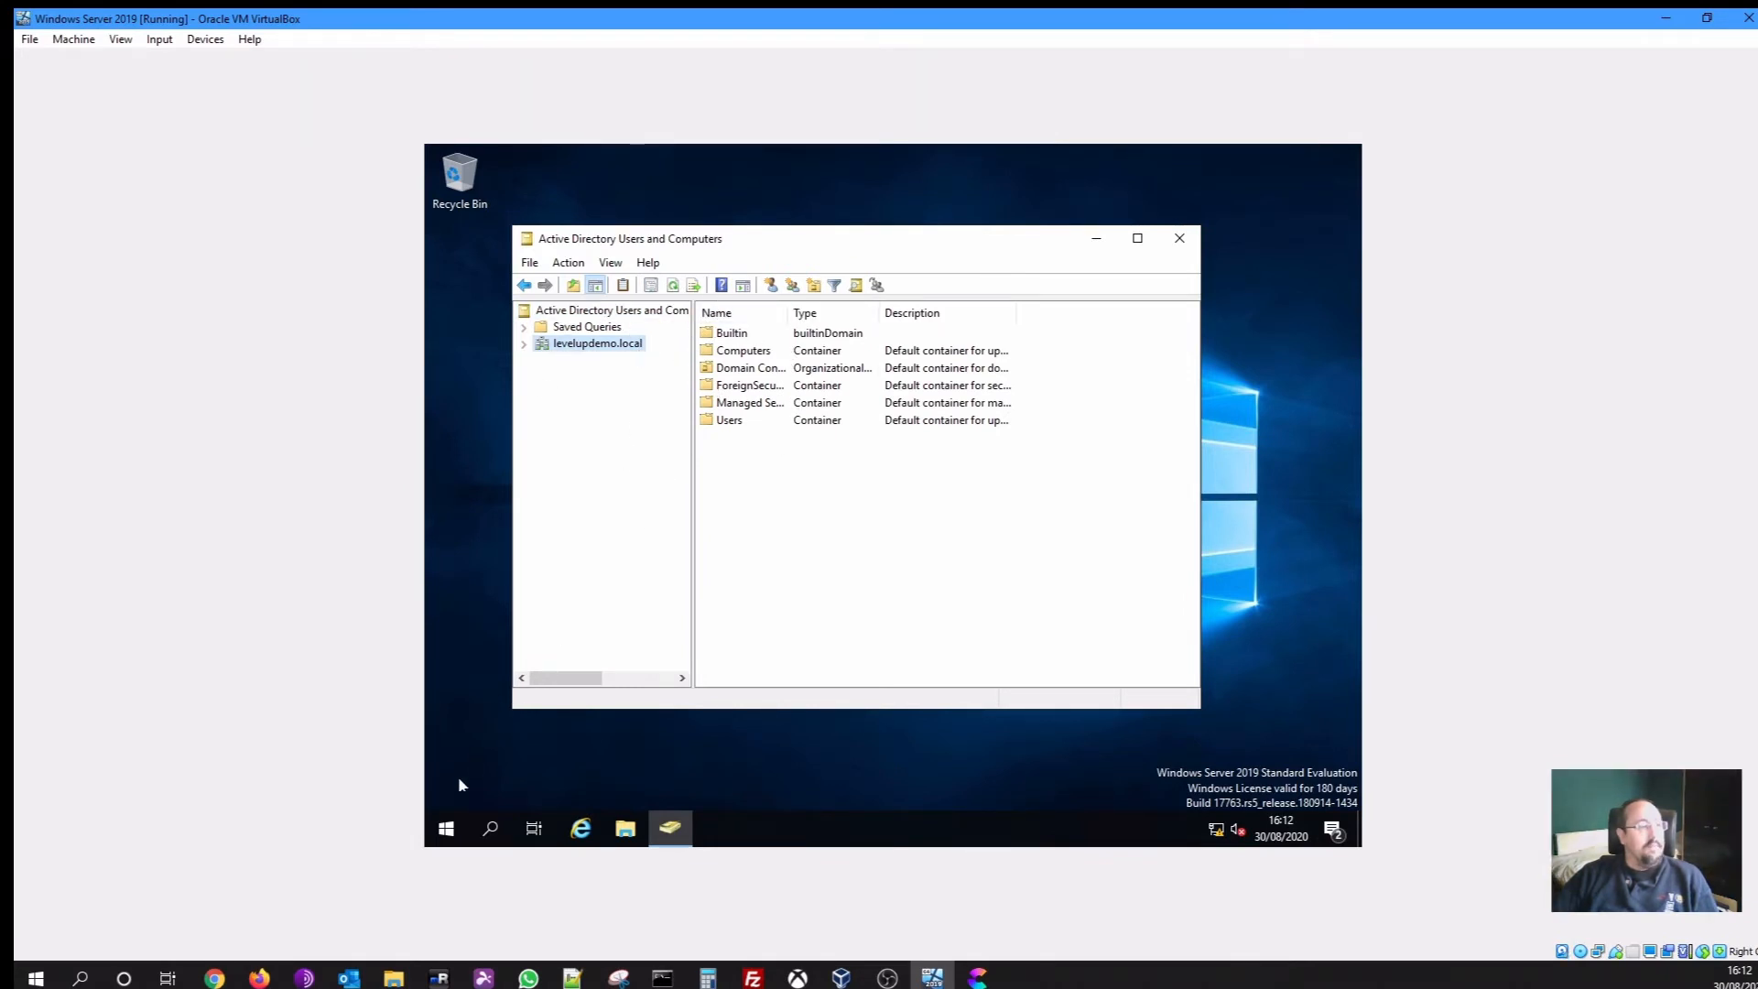
Launch DNS Manager from Windows Administrative Tools in the Start menu
click(446, 827)
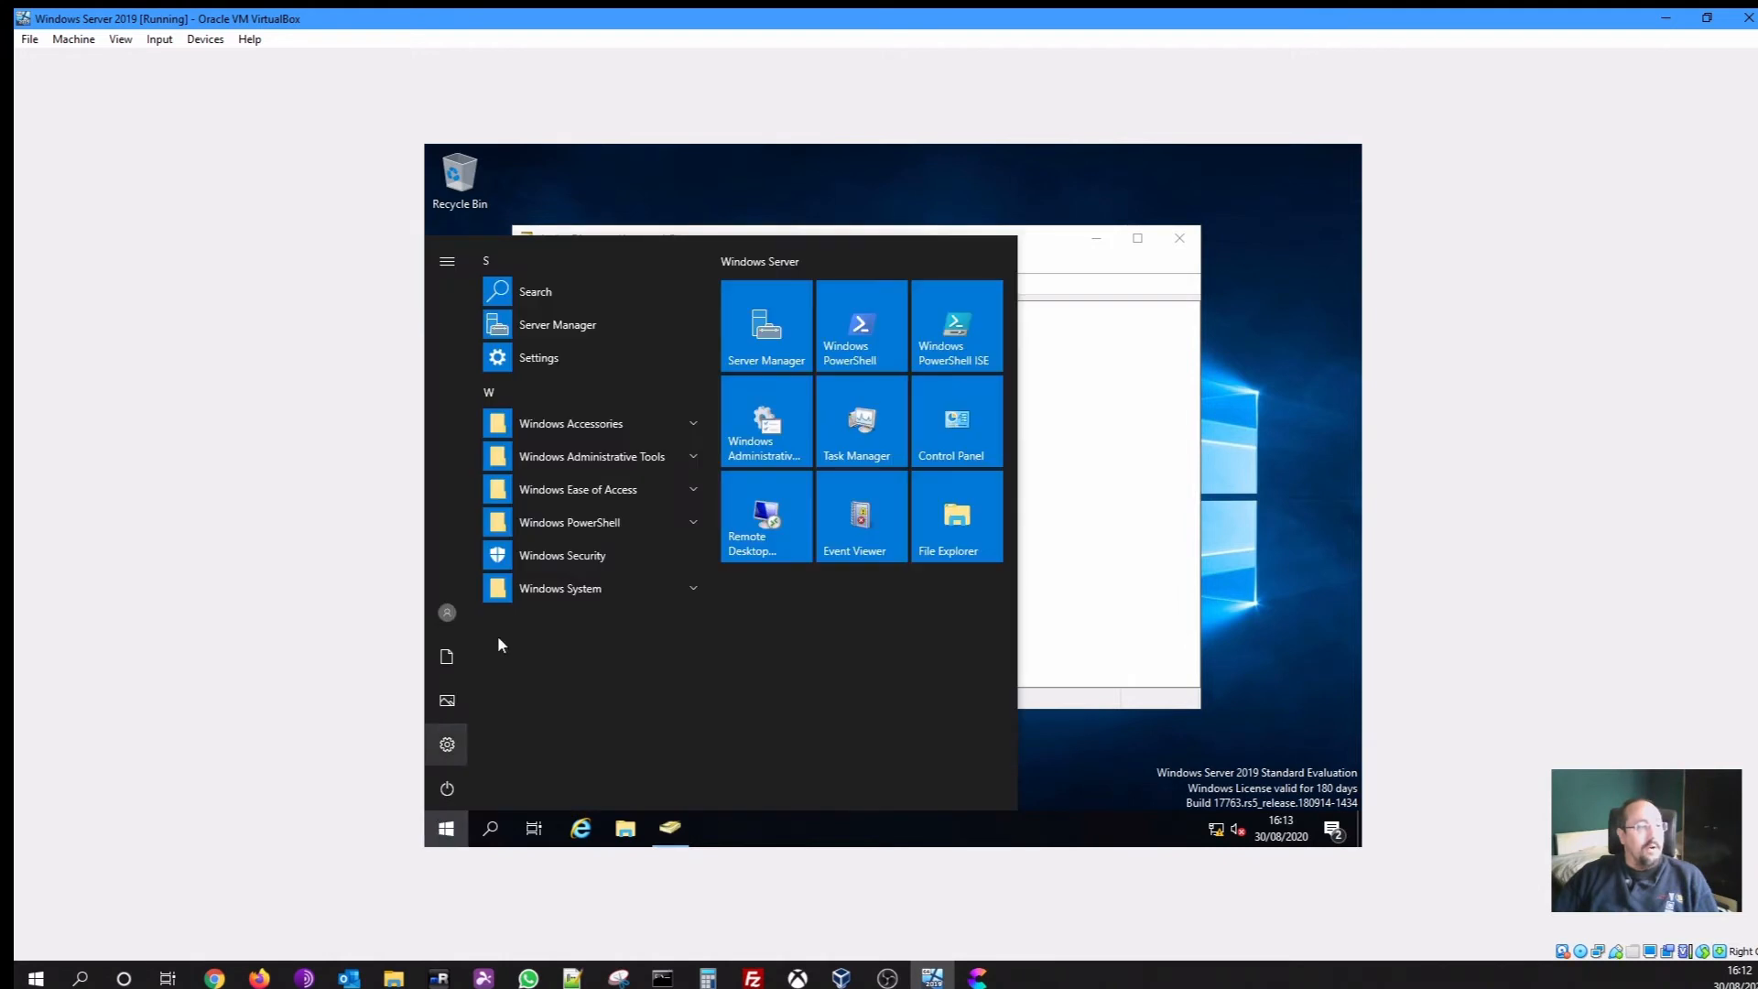
click(599, 462)
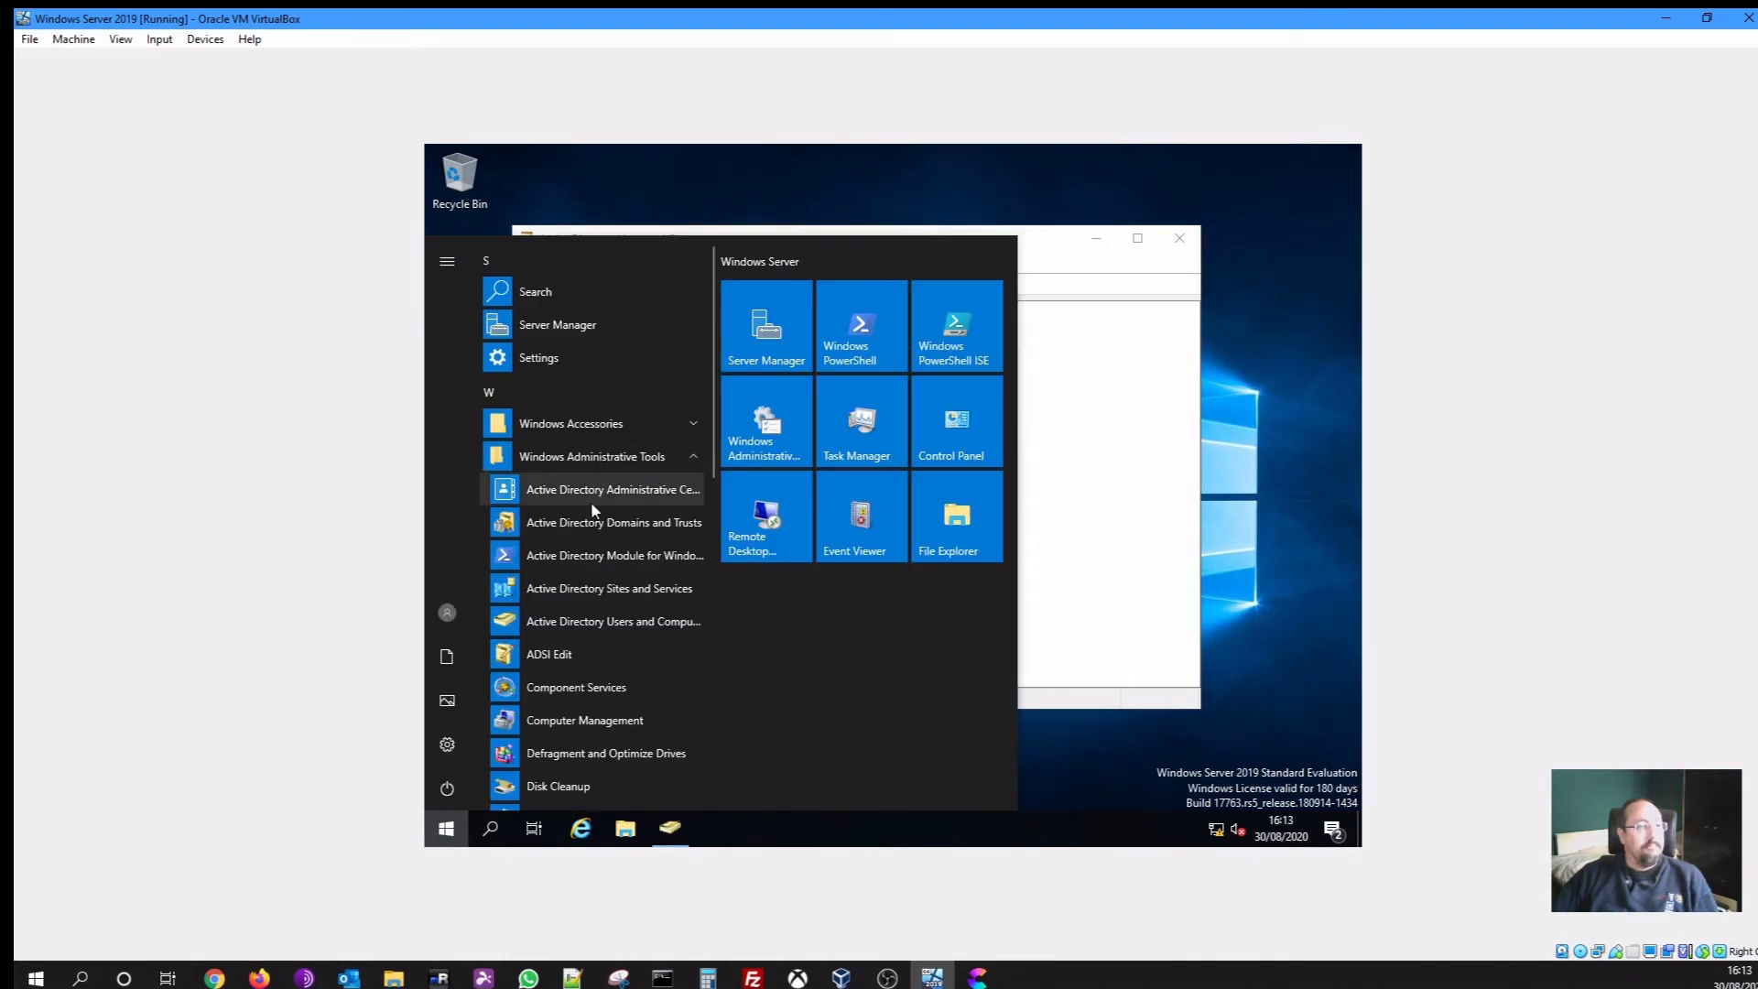
scroll(596, 568, down, 3)
click(571, 566)
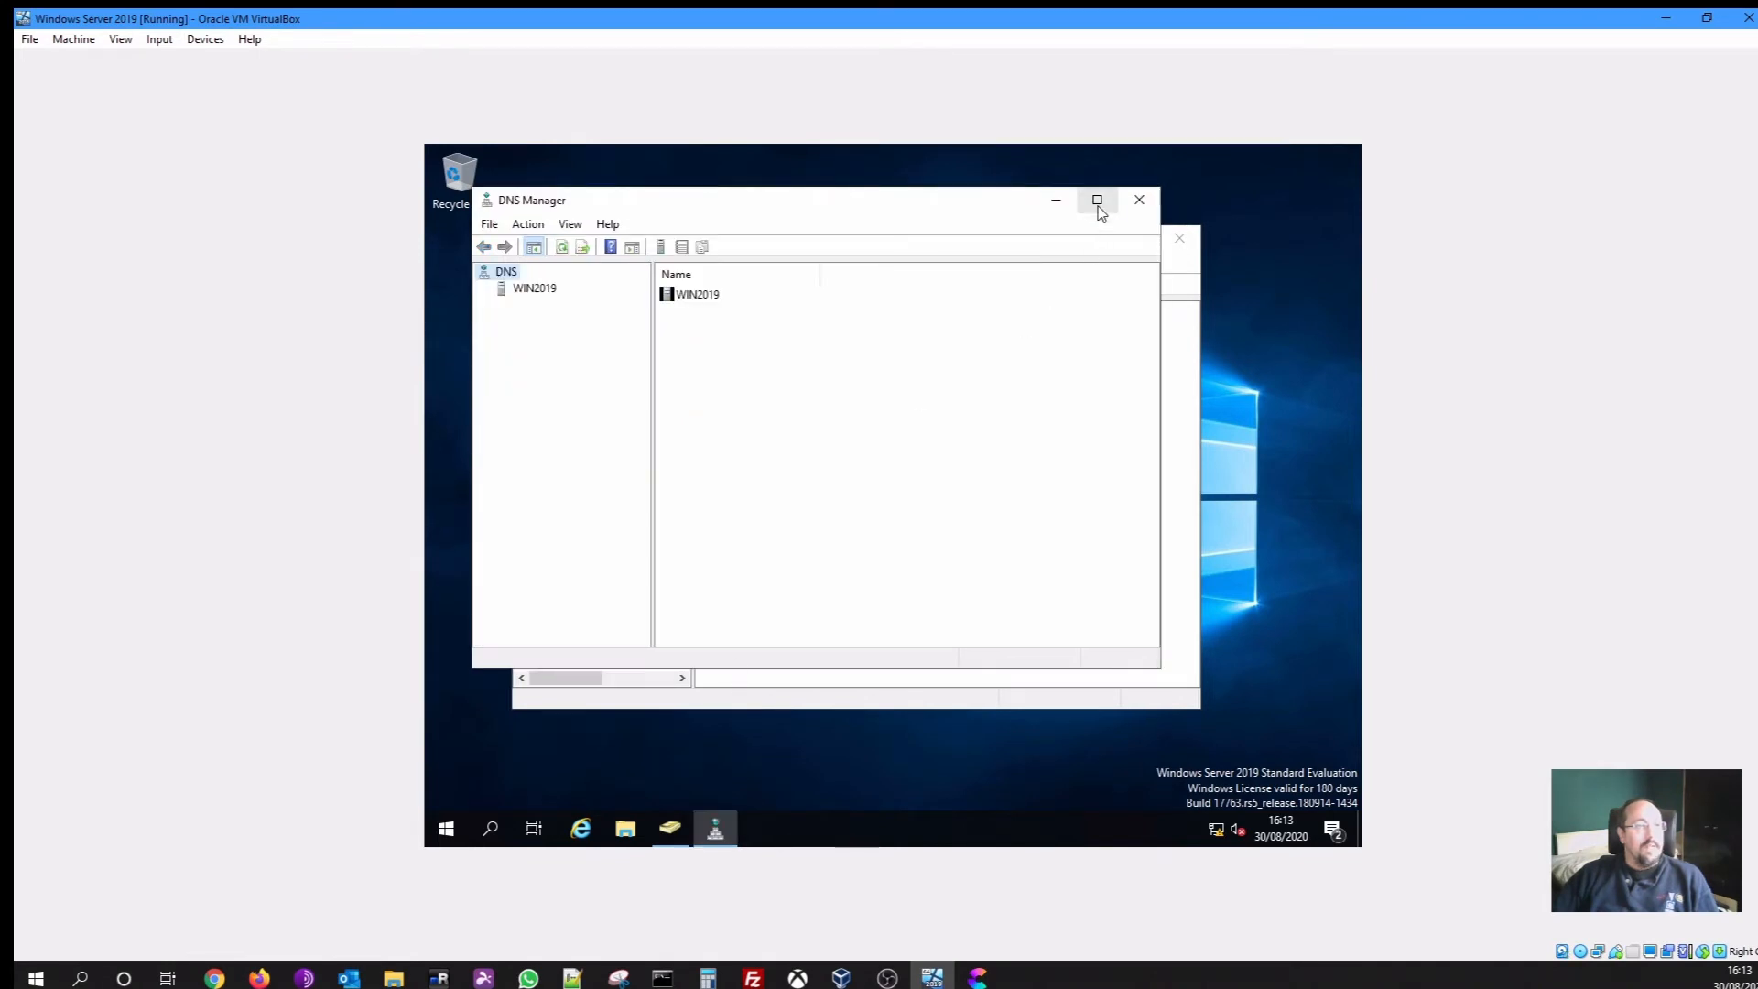
Find the win2019 Host (A) record 192.168.150.10 in the levelupdemo.local forward zone, then close DNS Manager
click(1097, 200)
click(500, 242)
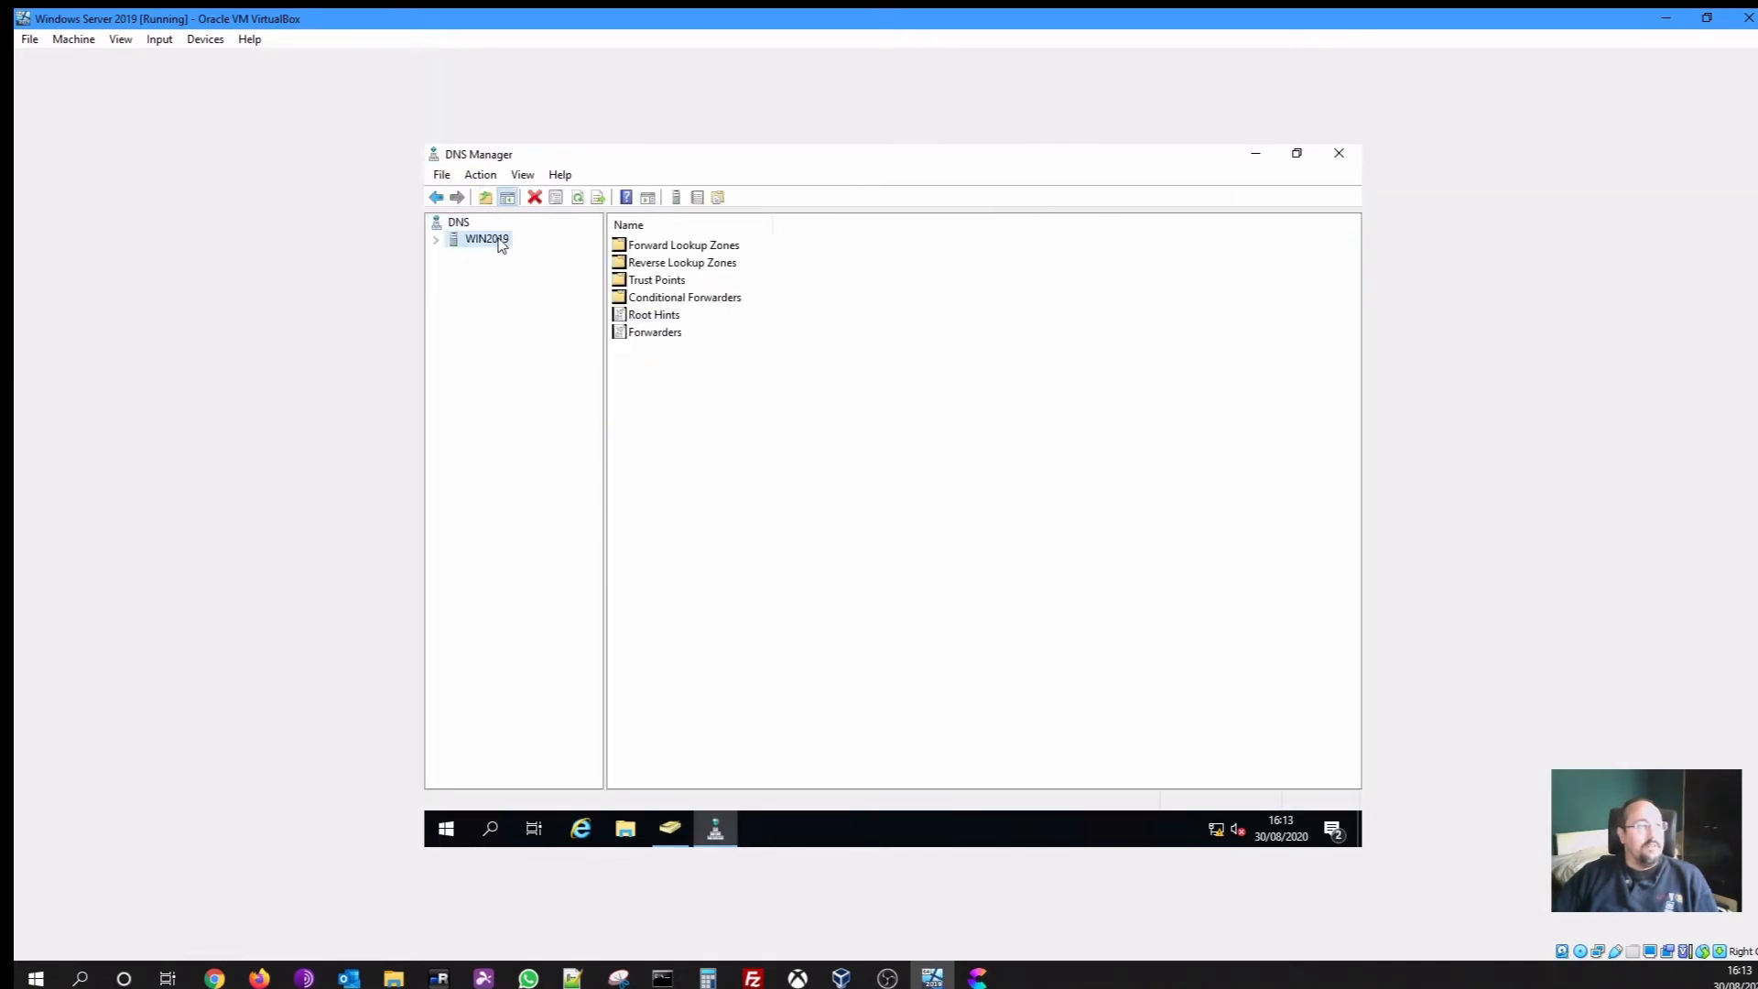
click(437, 240)
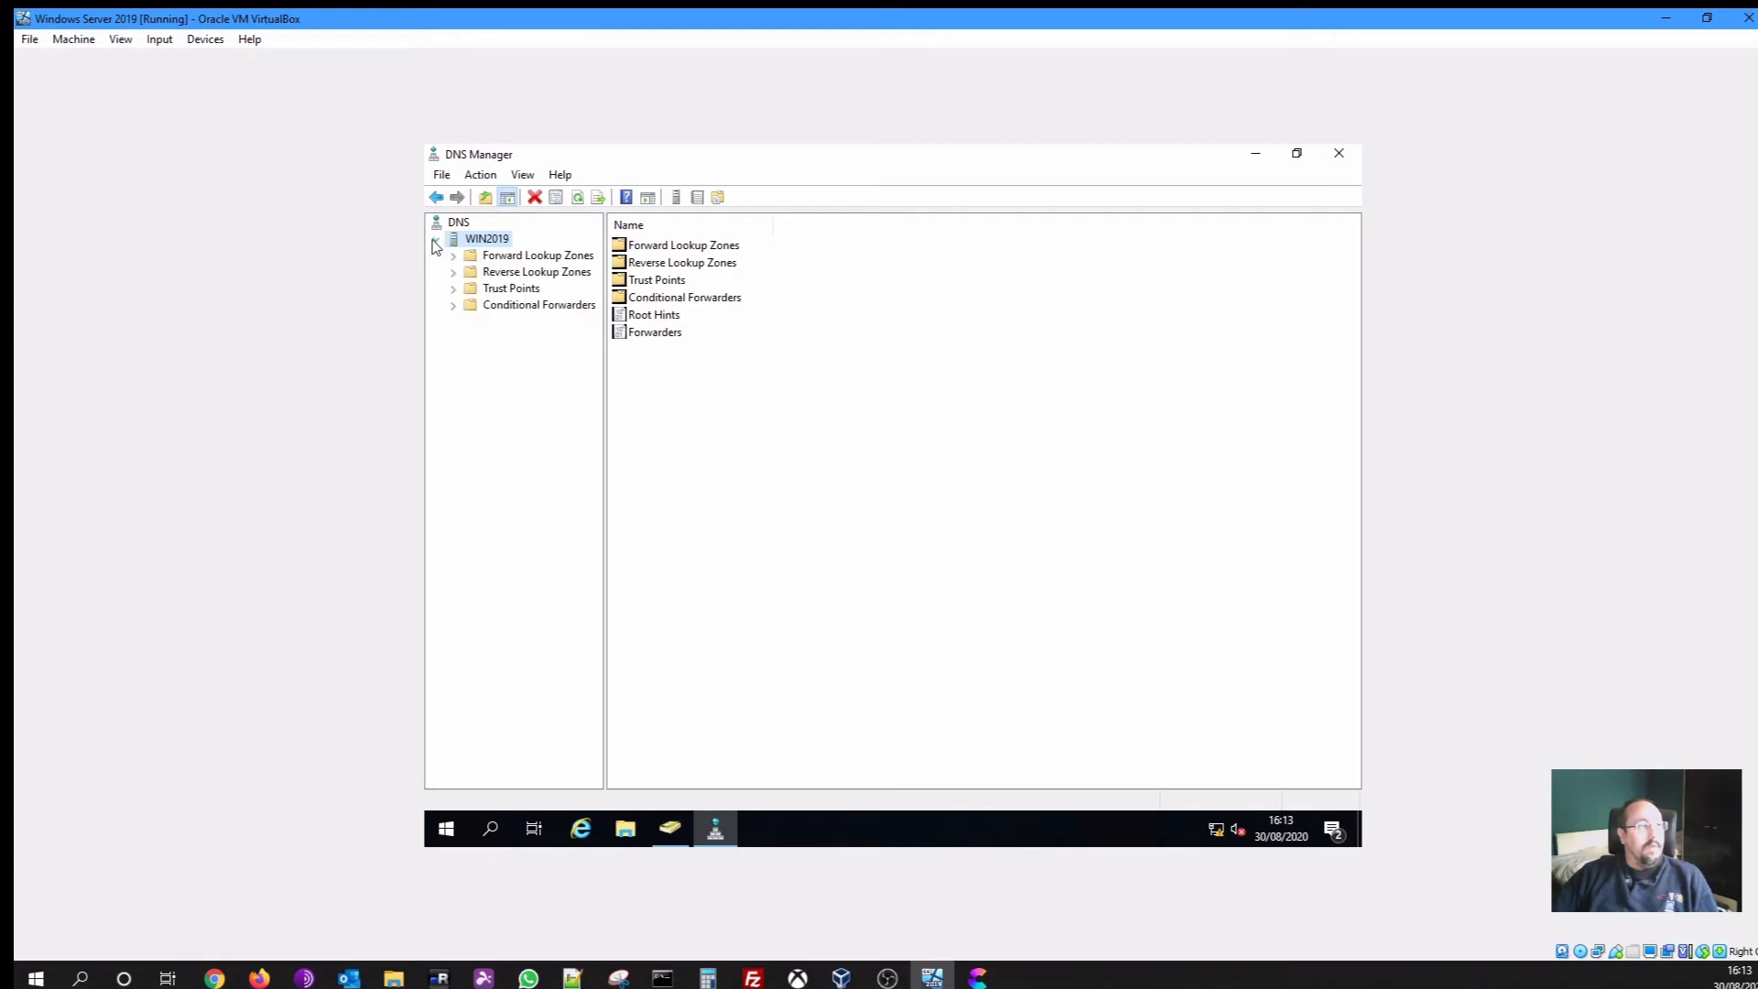
click(458, 269)
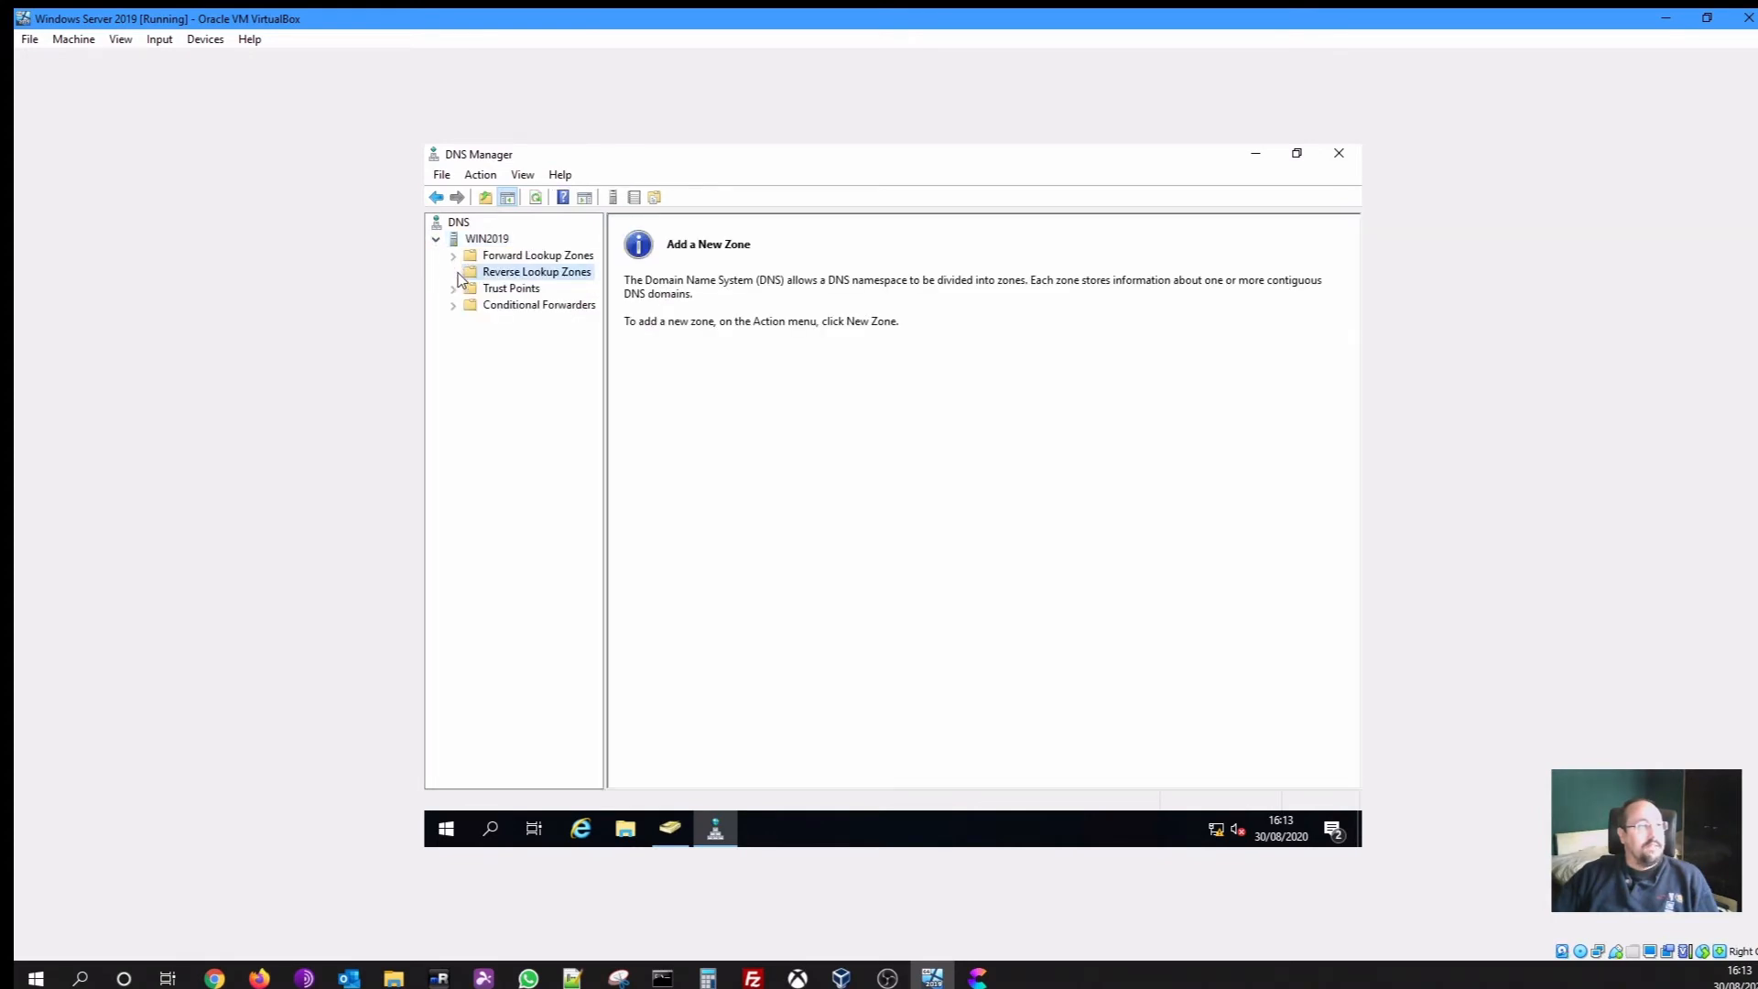
double_click(467, 256)
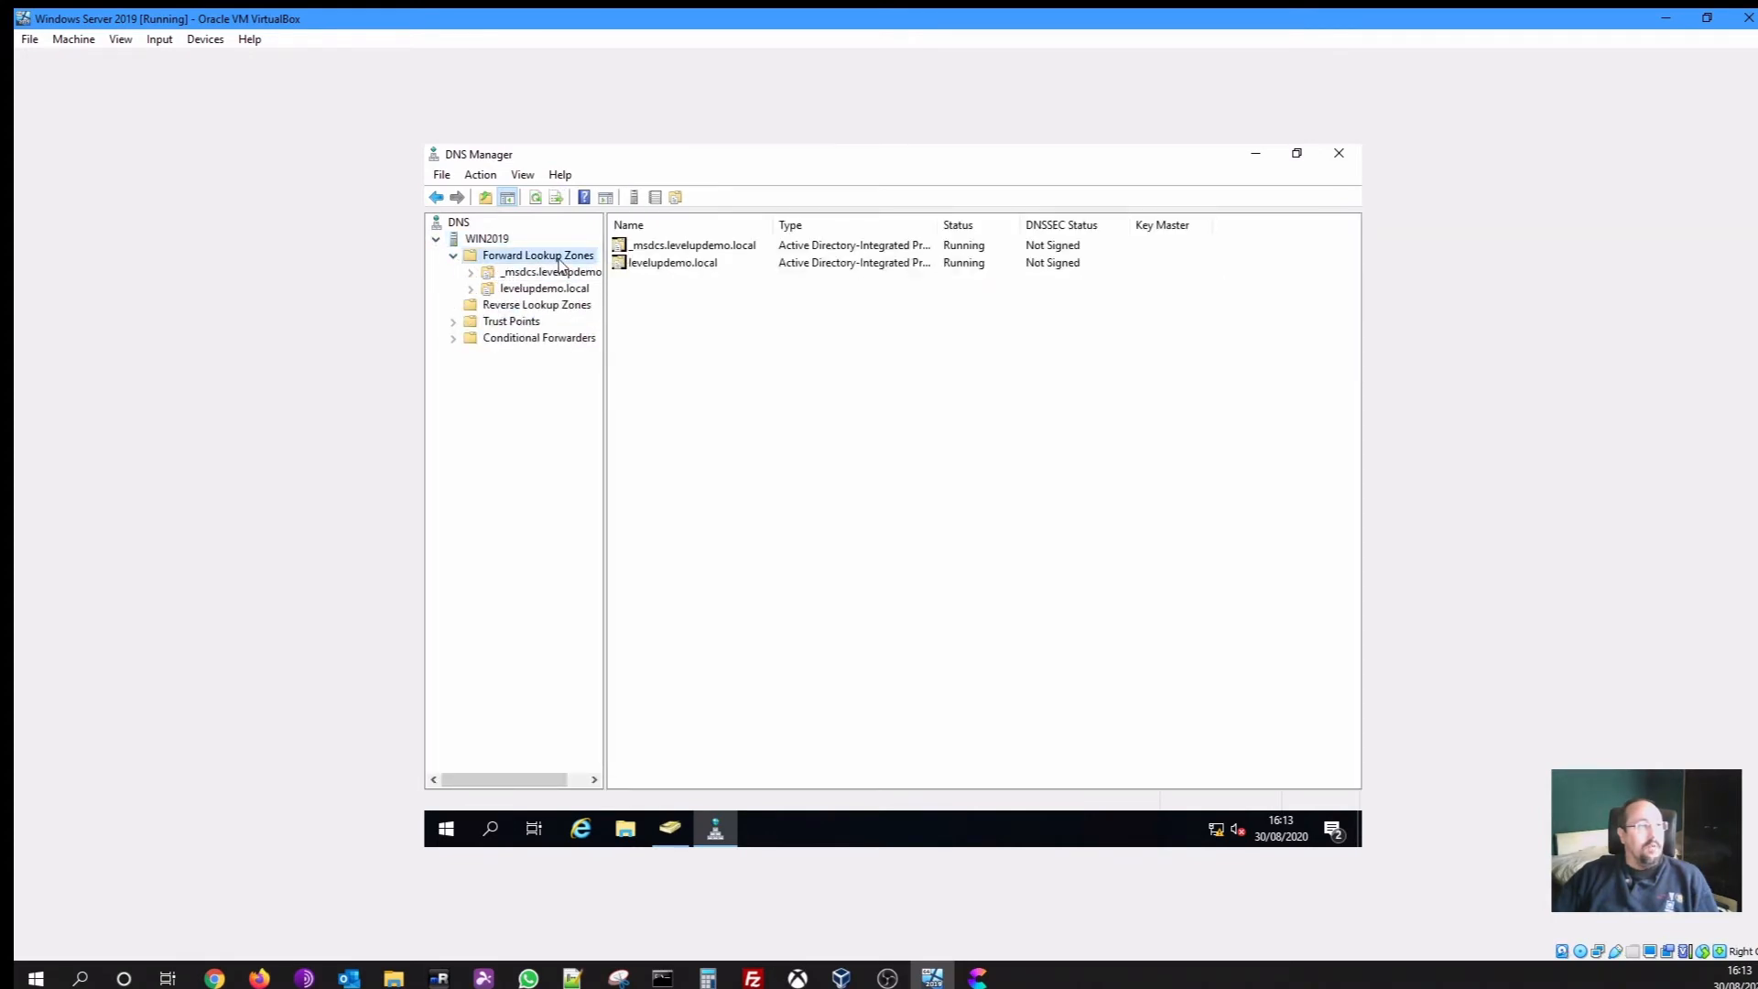
click(540, 289)
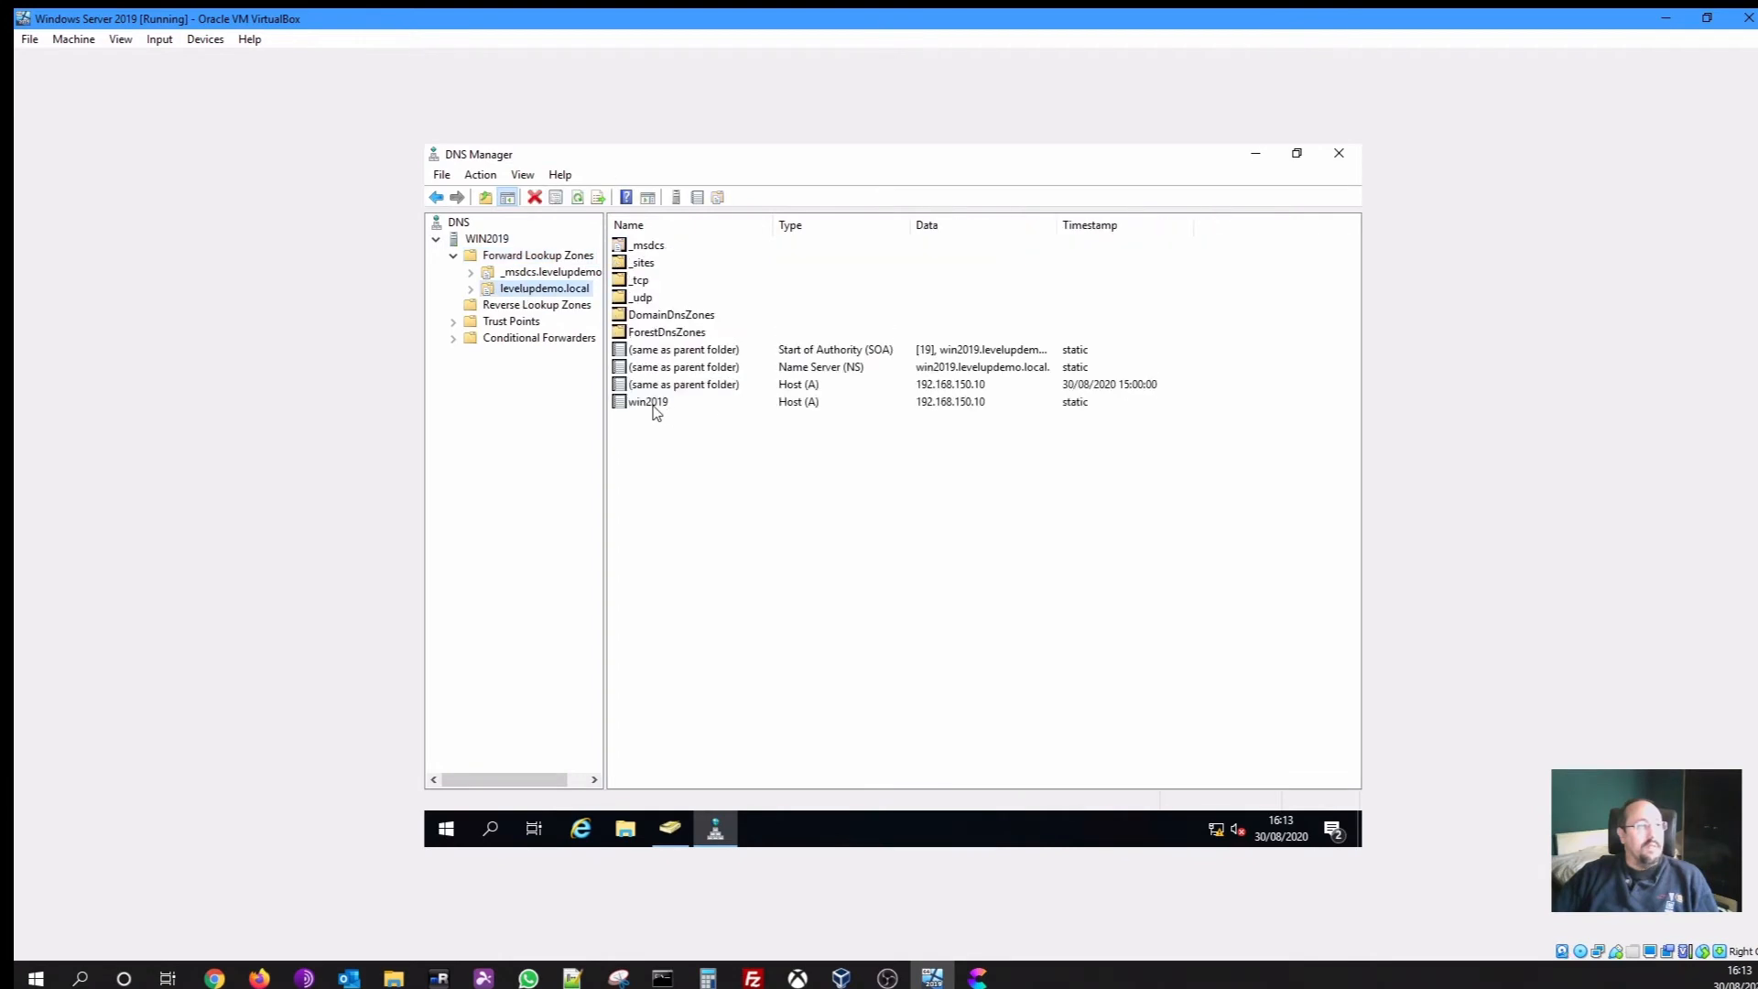
click(654, 403)
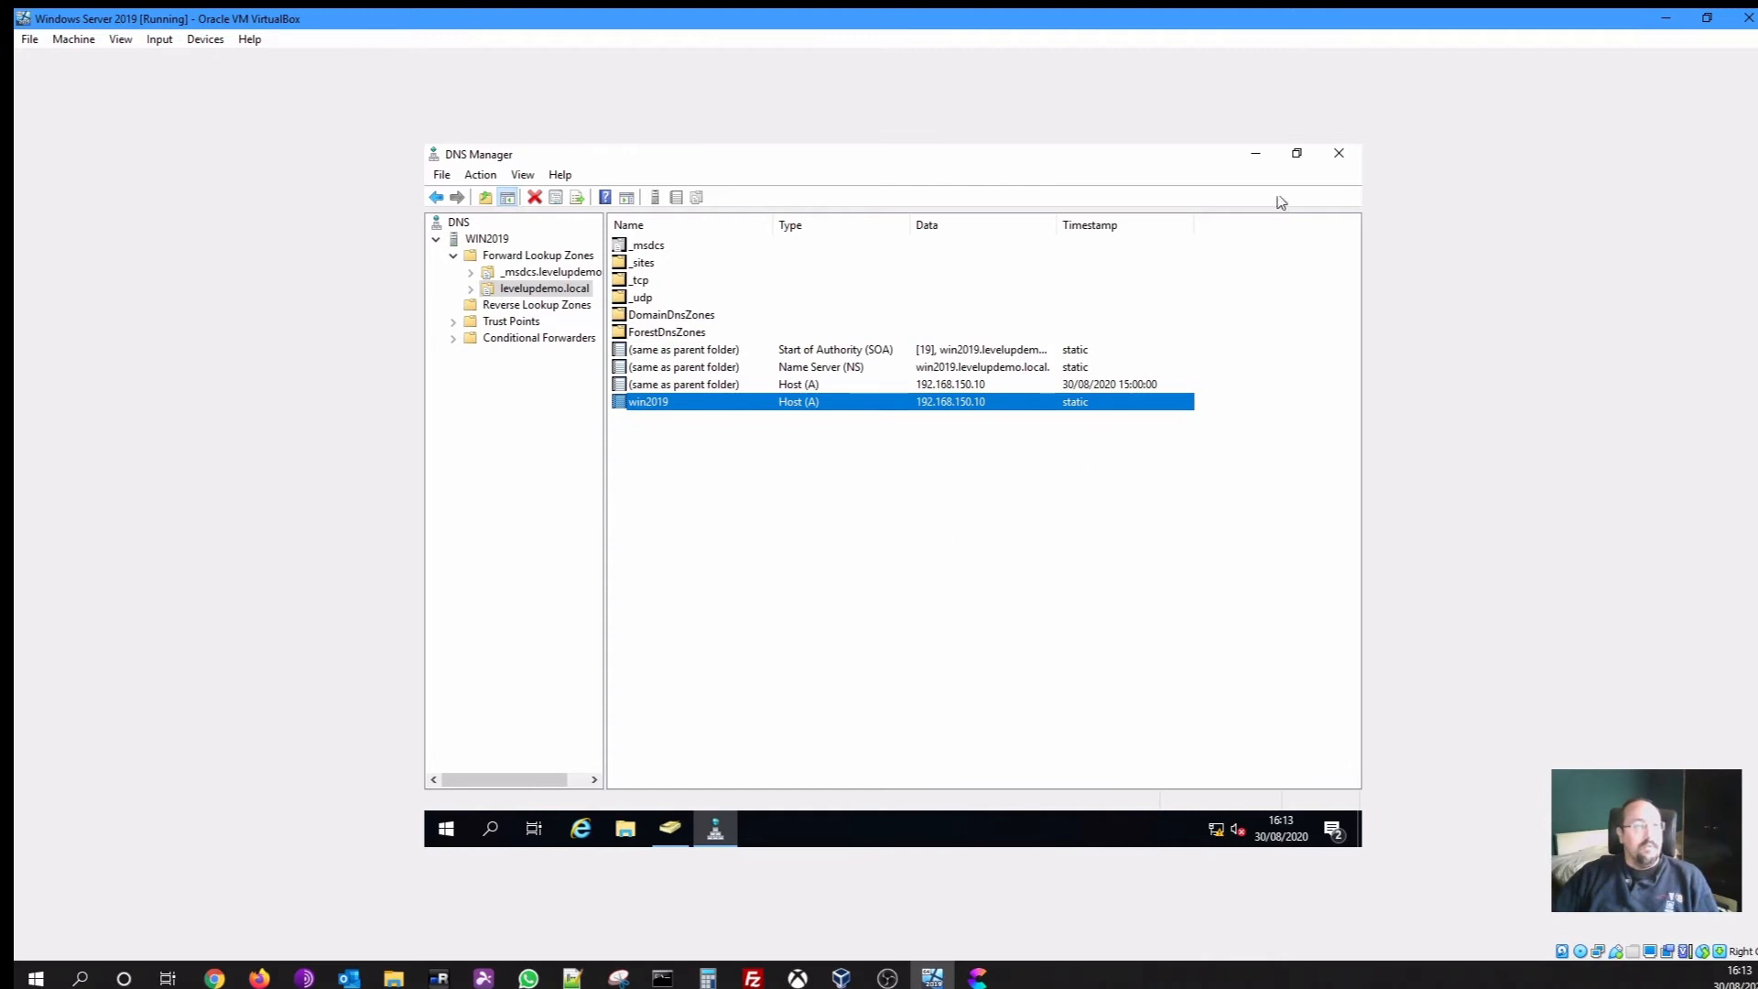
click(1338, 155)
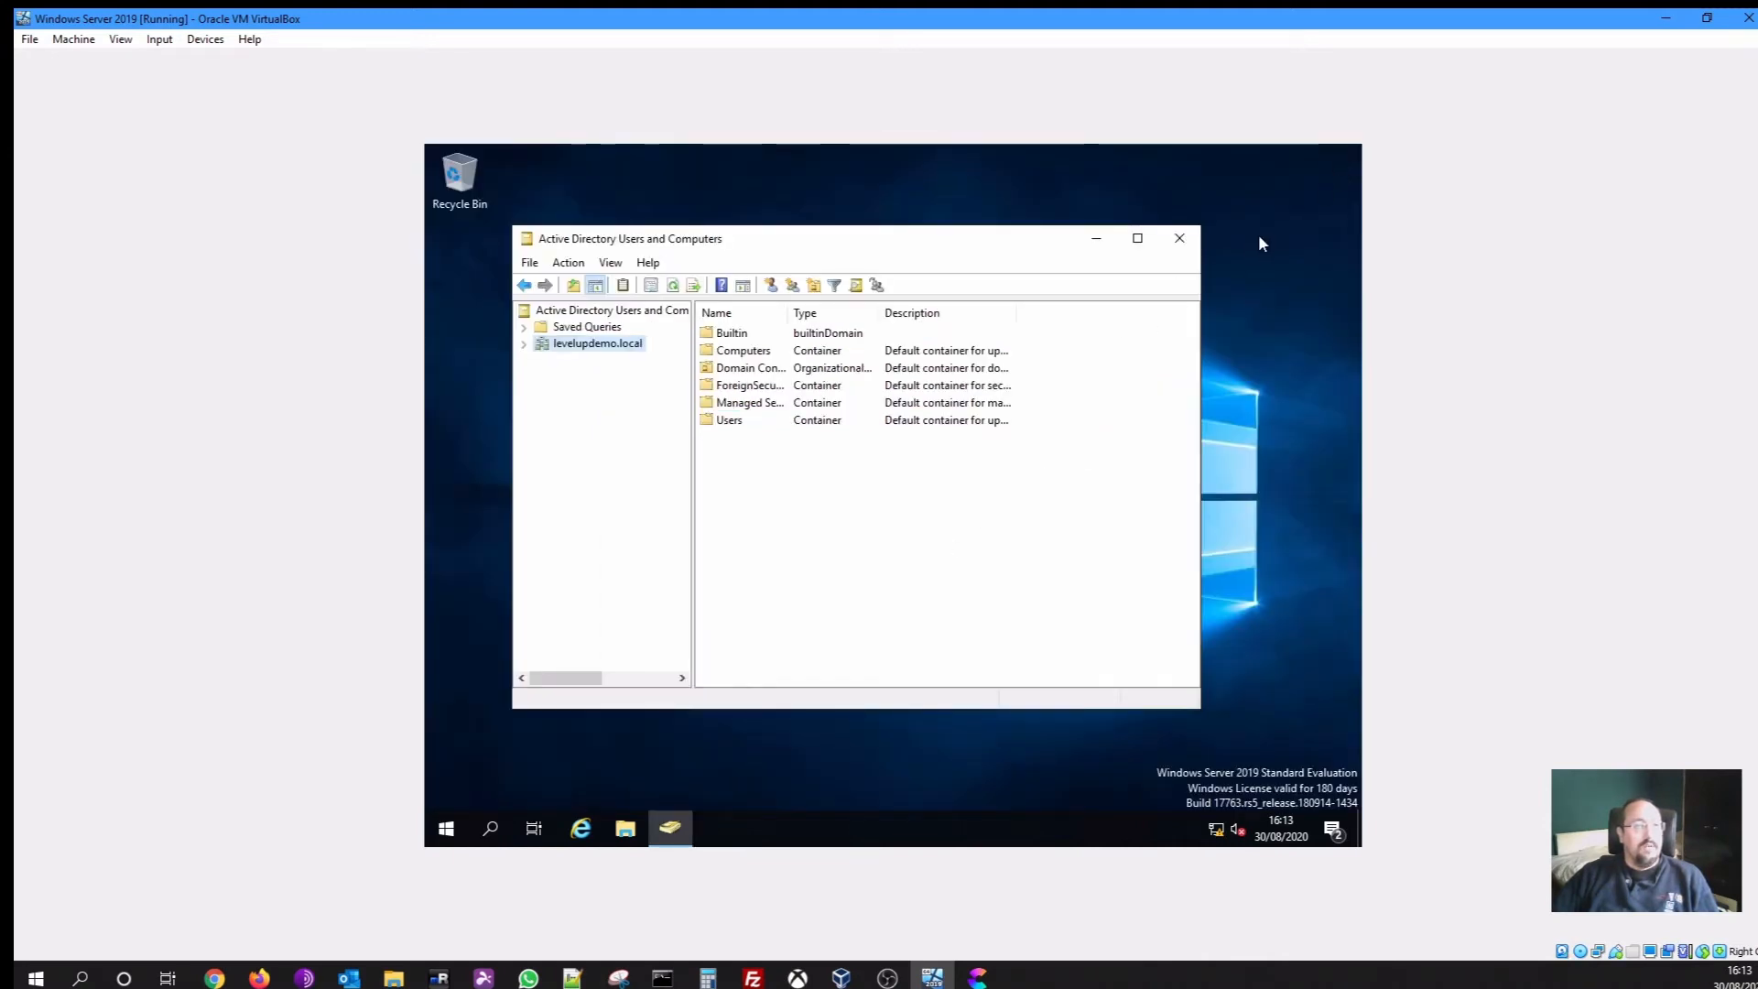
Close Active Directory Users and Computers and go to Ethernet in Network & Internet settings
click(1193, 242)
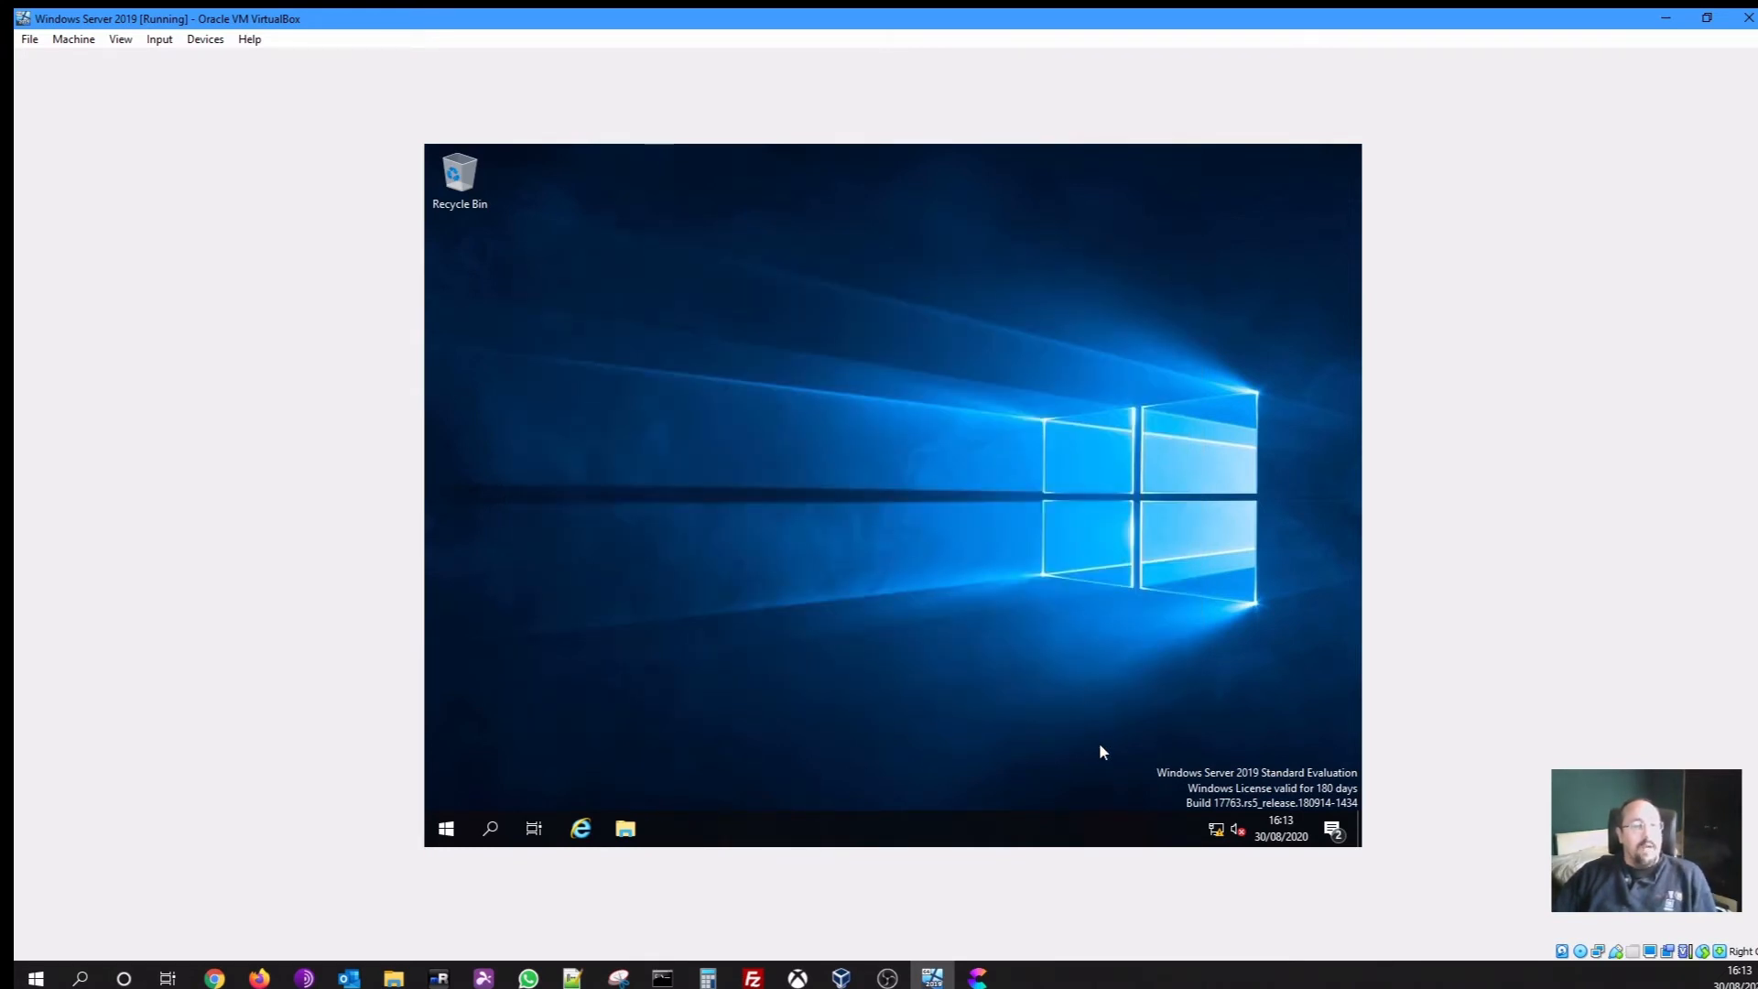
right_click(1218, 831)
click(1189, 806)
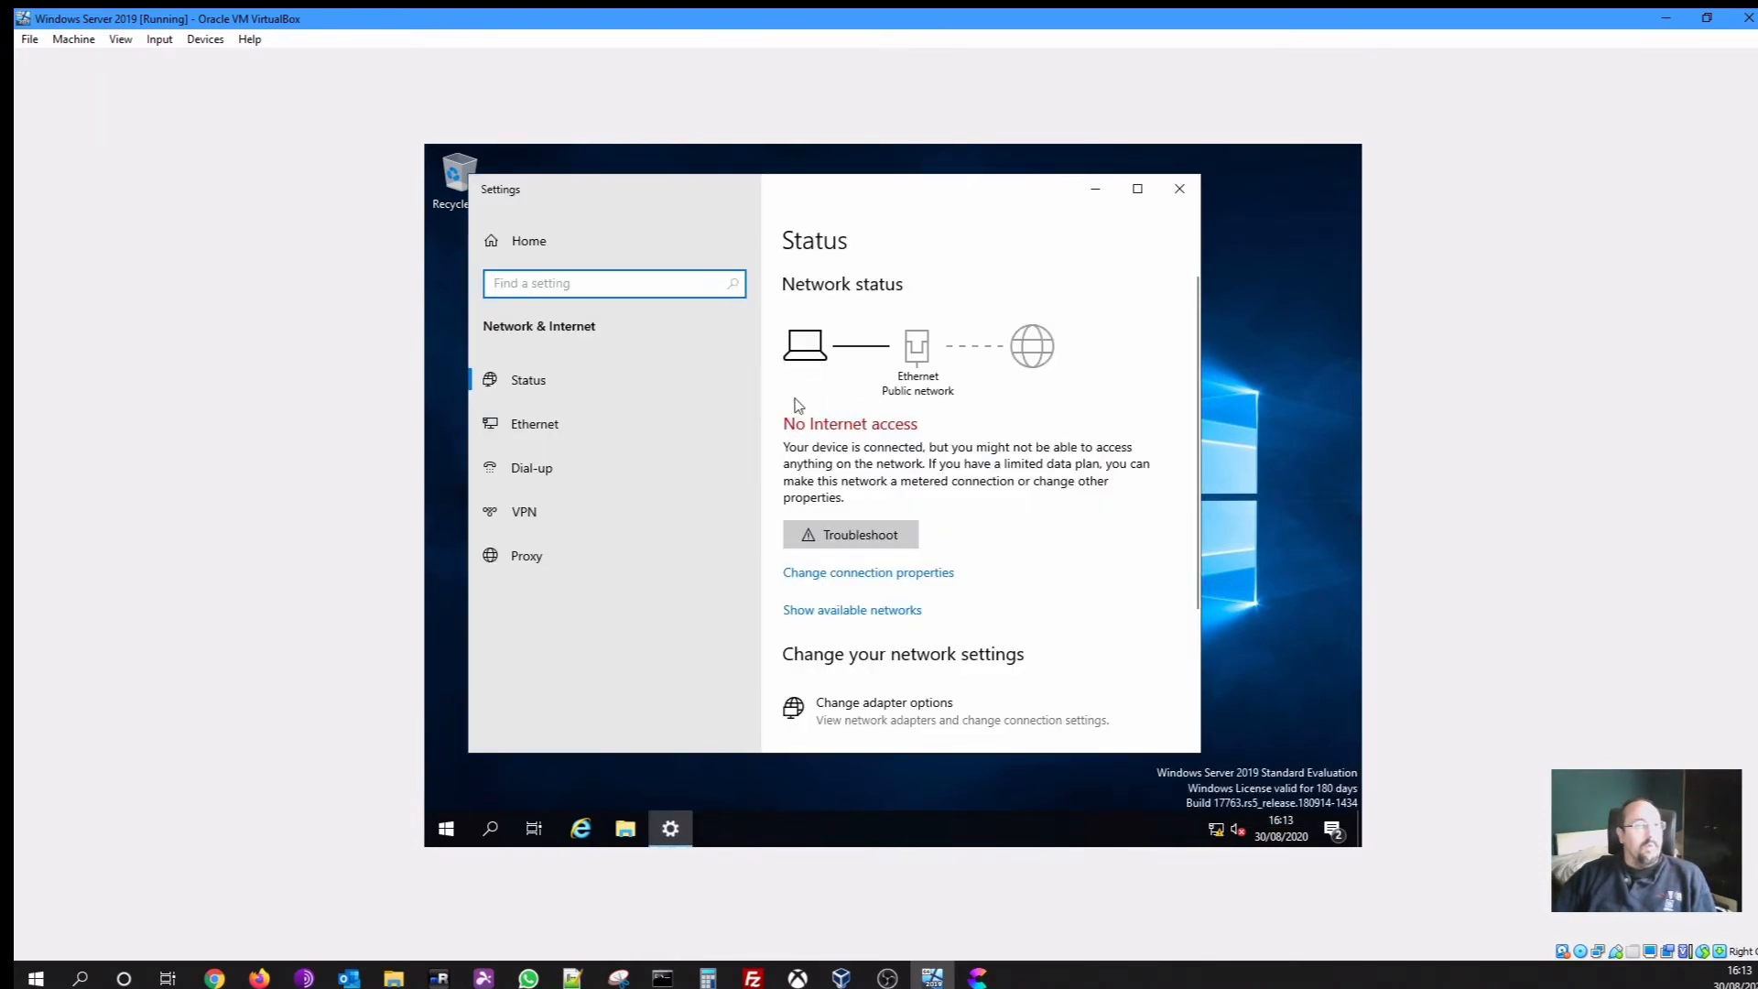
click(584, 427)
Confirm the Ethernet connection has IPv4 192.168.150.10 without internet access, then close Settings
click(855, 437)
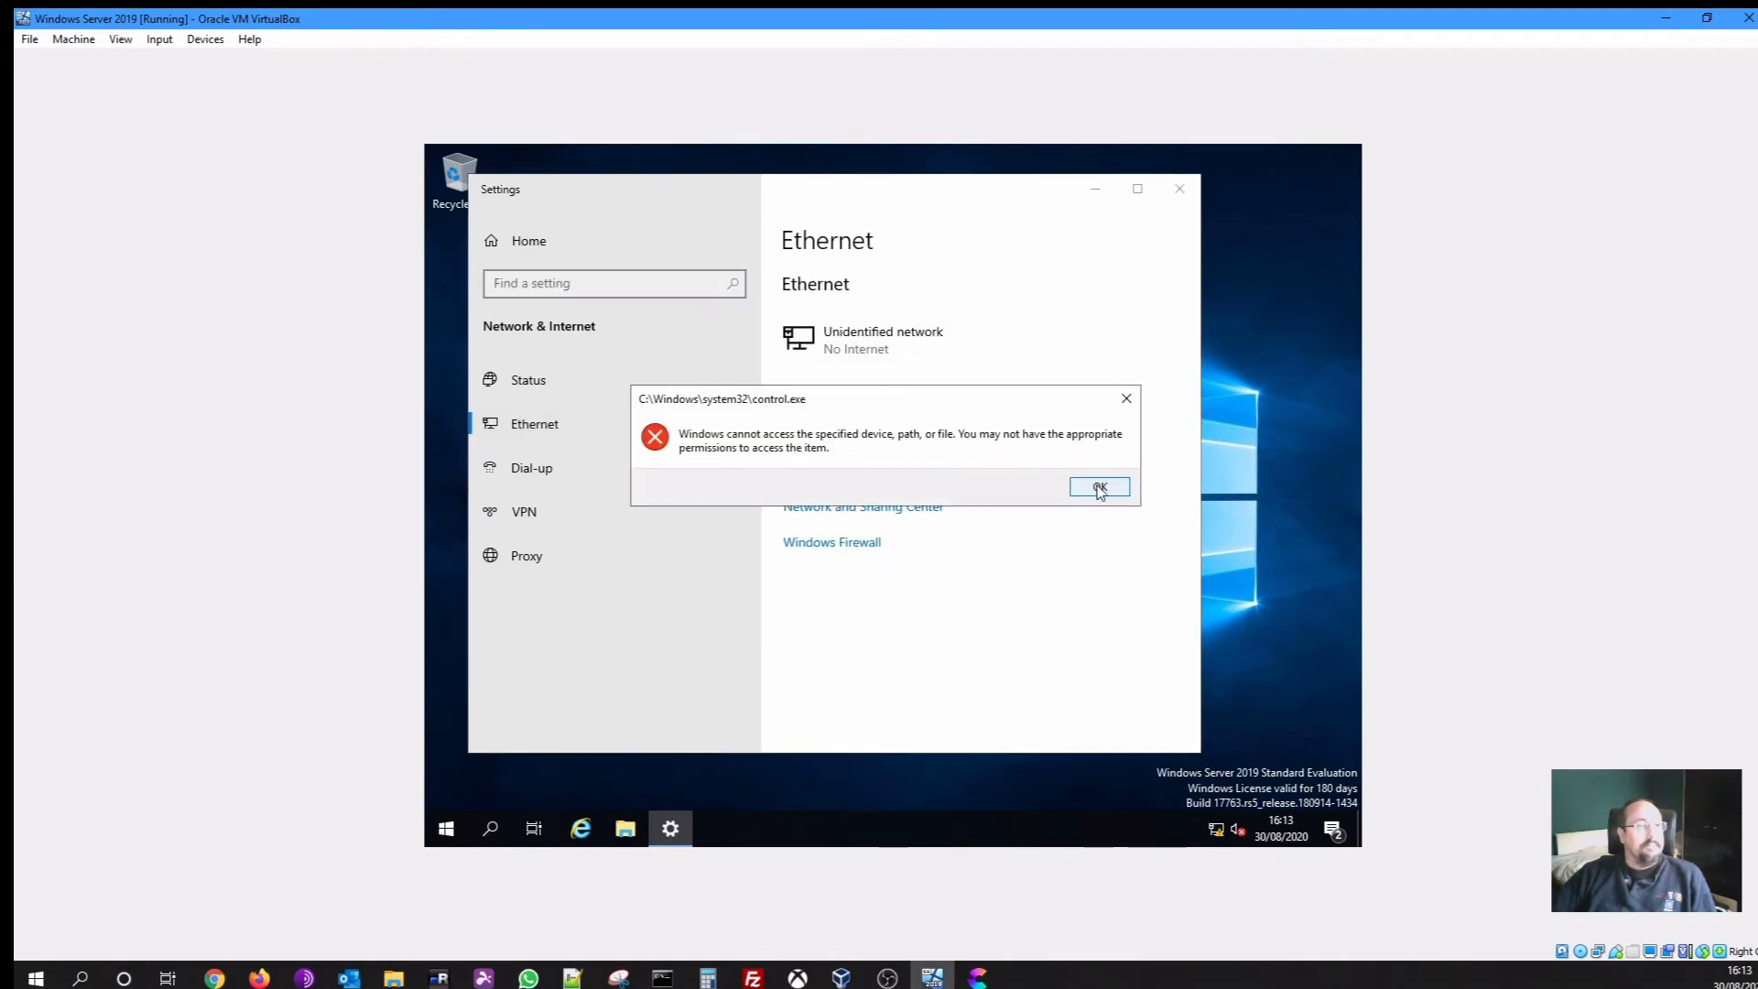
click(1097, 486)
click(822, 437)
click(1098, 486)
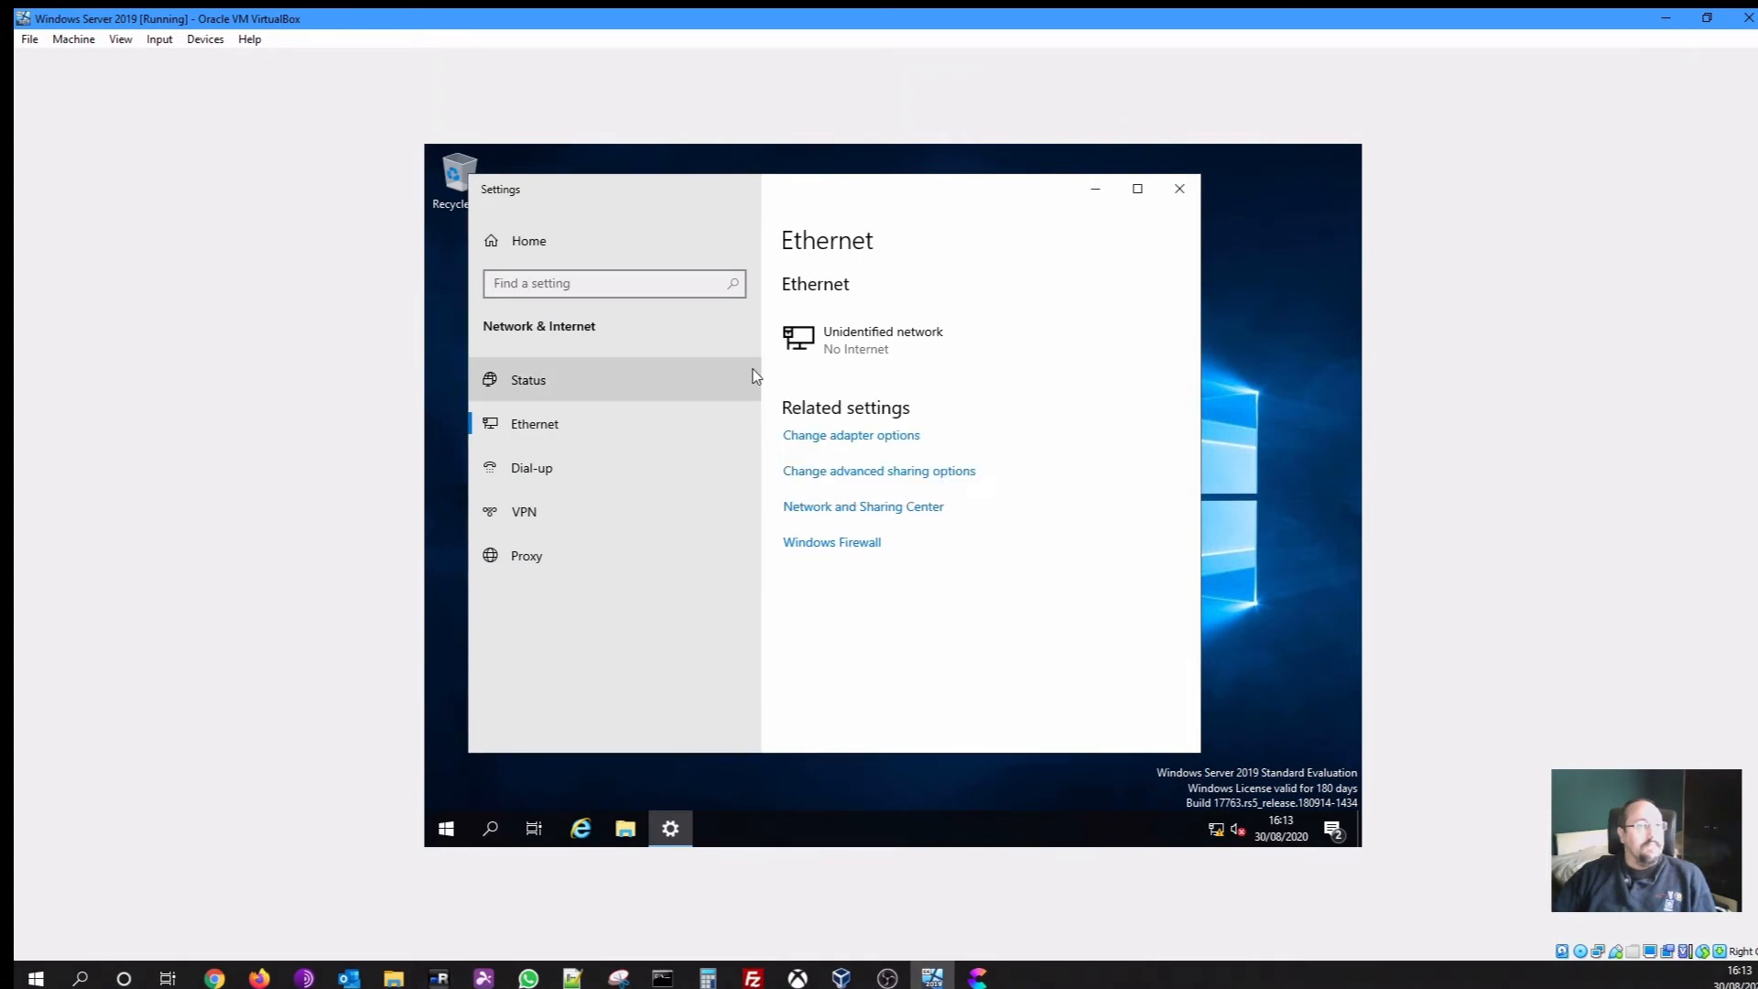
click(833, 347)
scroll(815, 554, down, 2)
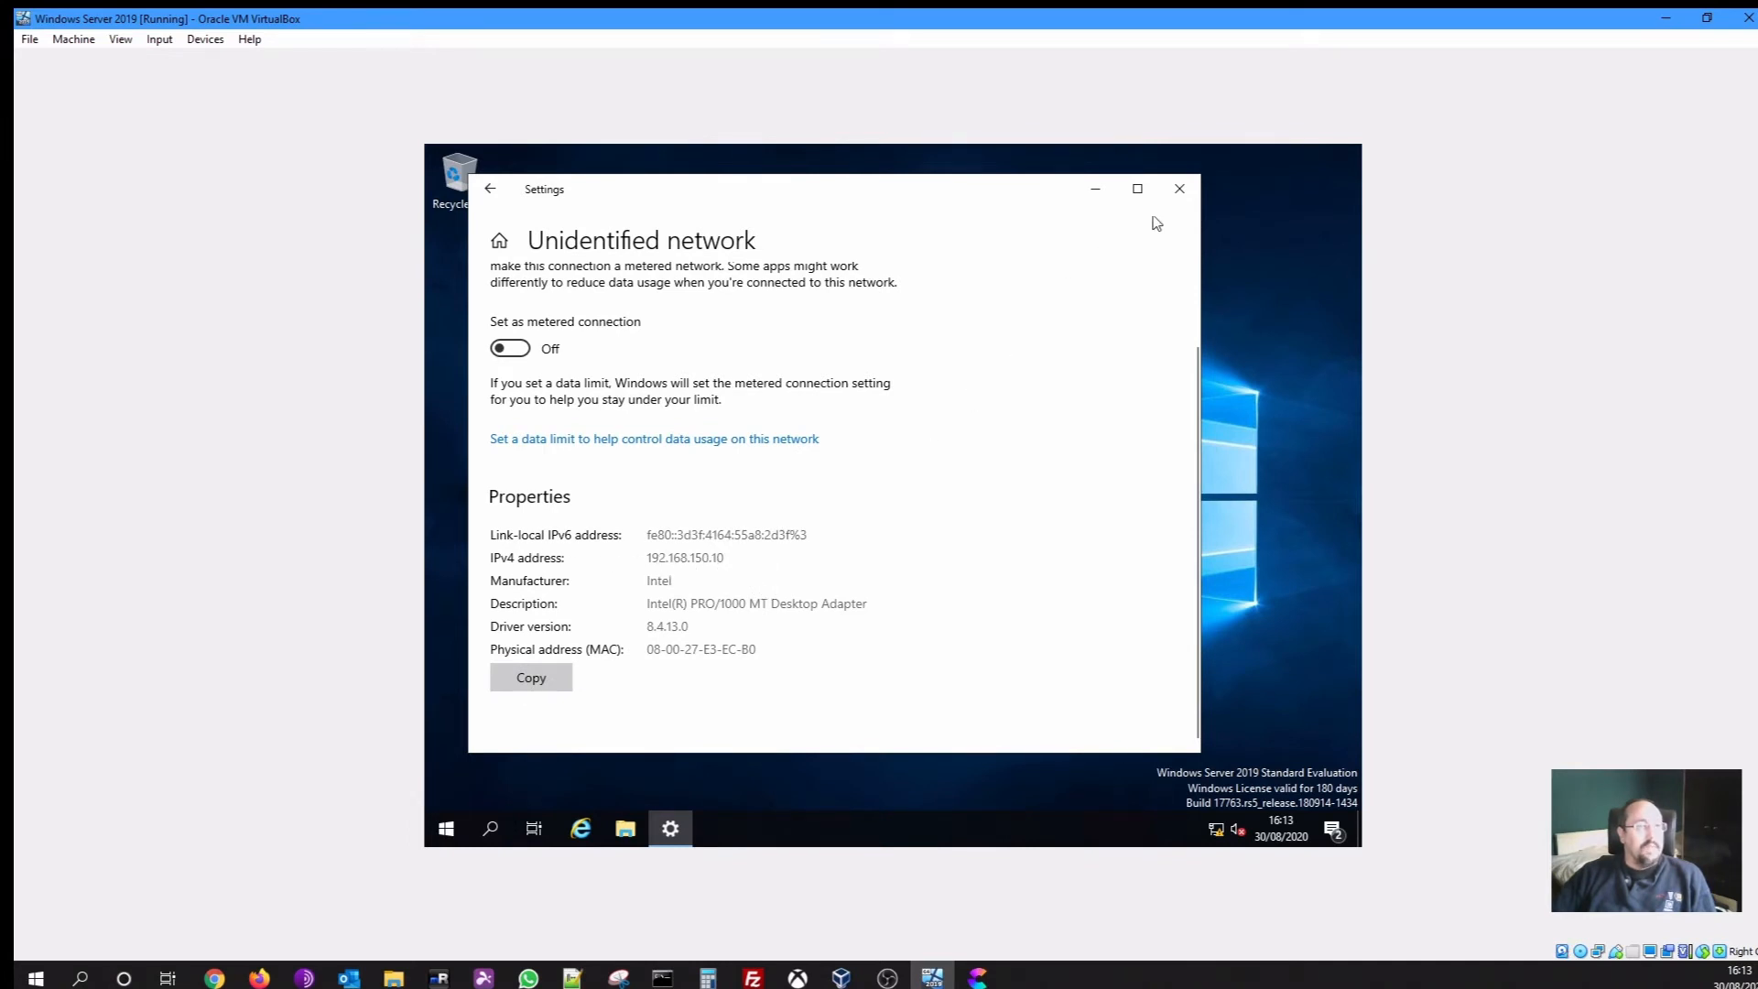
click(1179, 189)
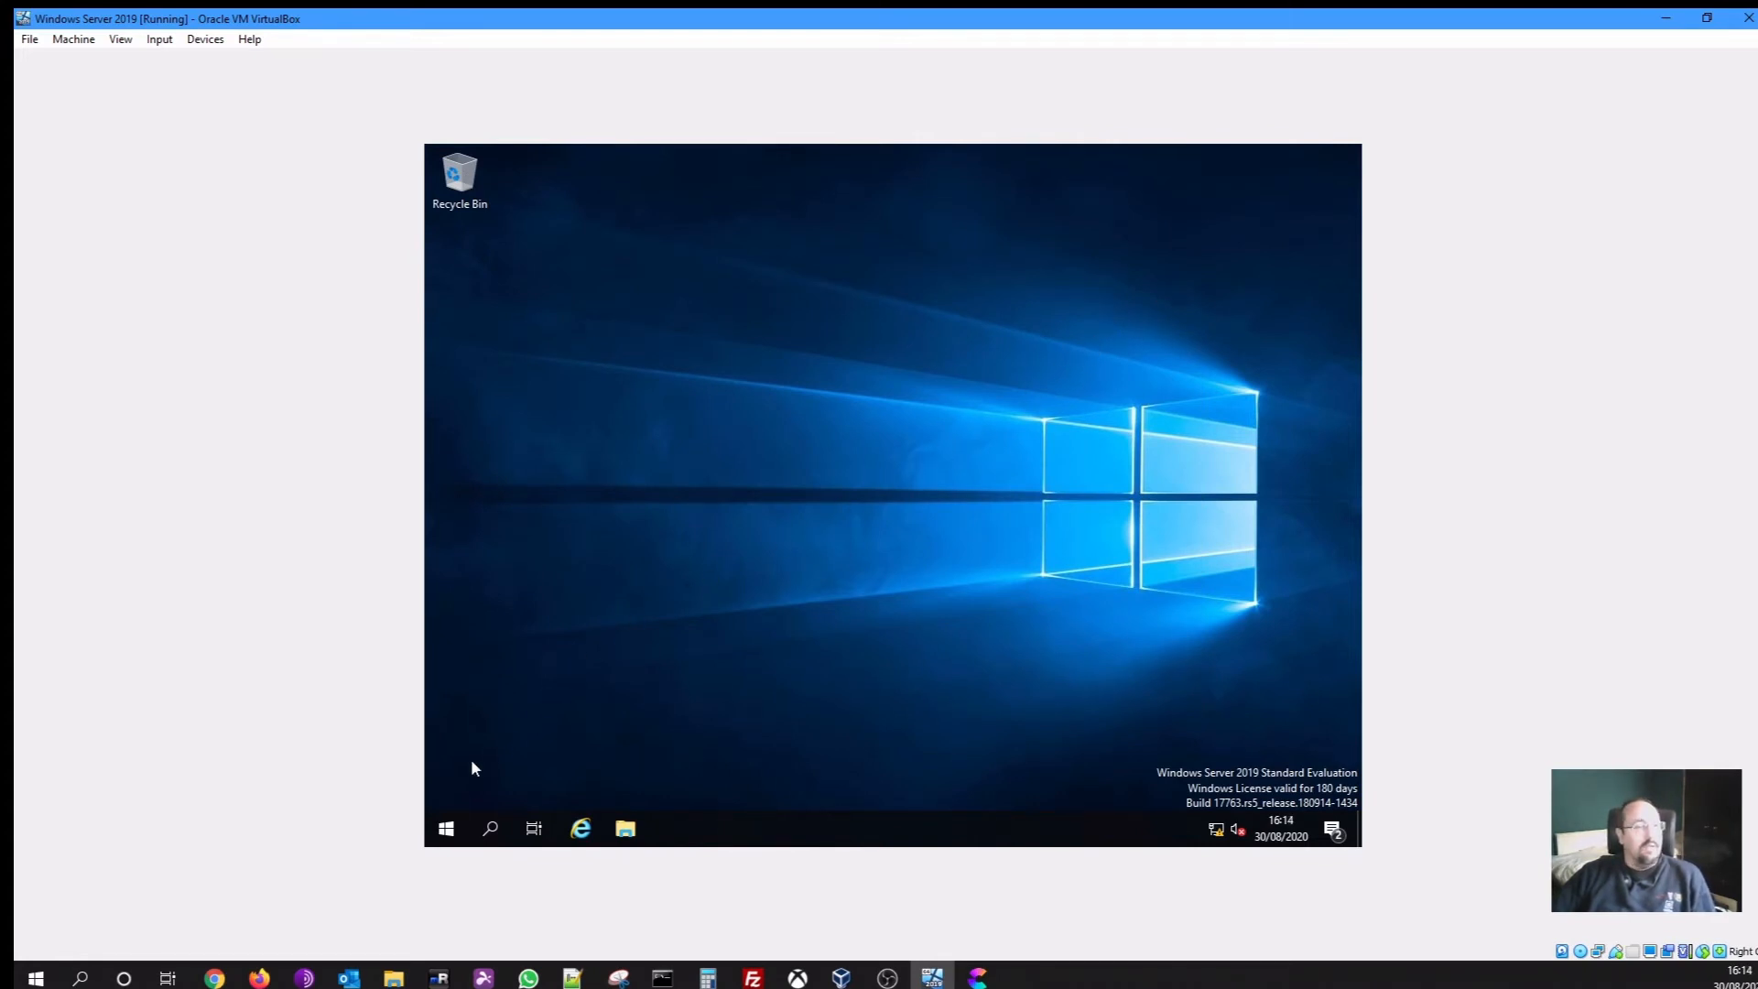
Shut down the server with the reason 'Operating System: Recovery (Unplanned)'
click(450, 824)
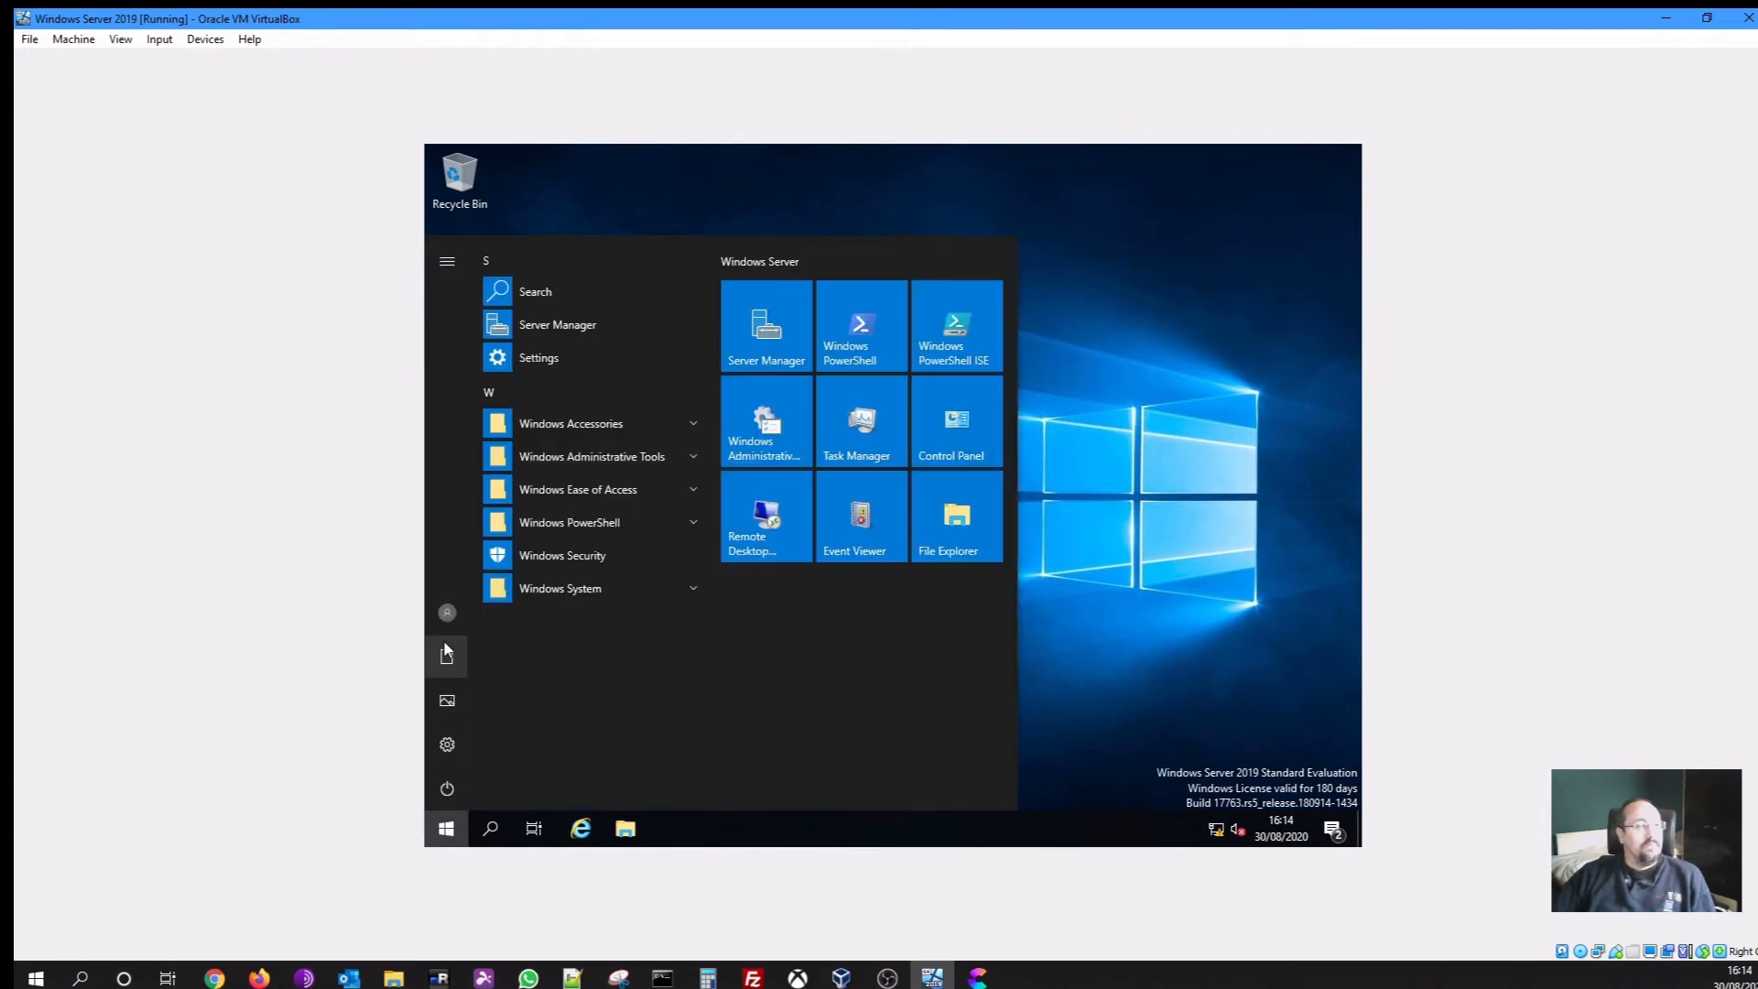
click(448, 789)
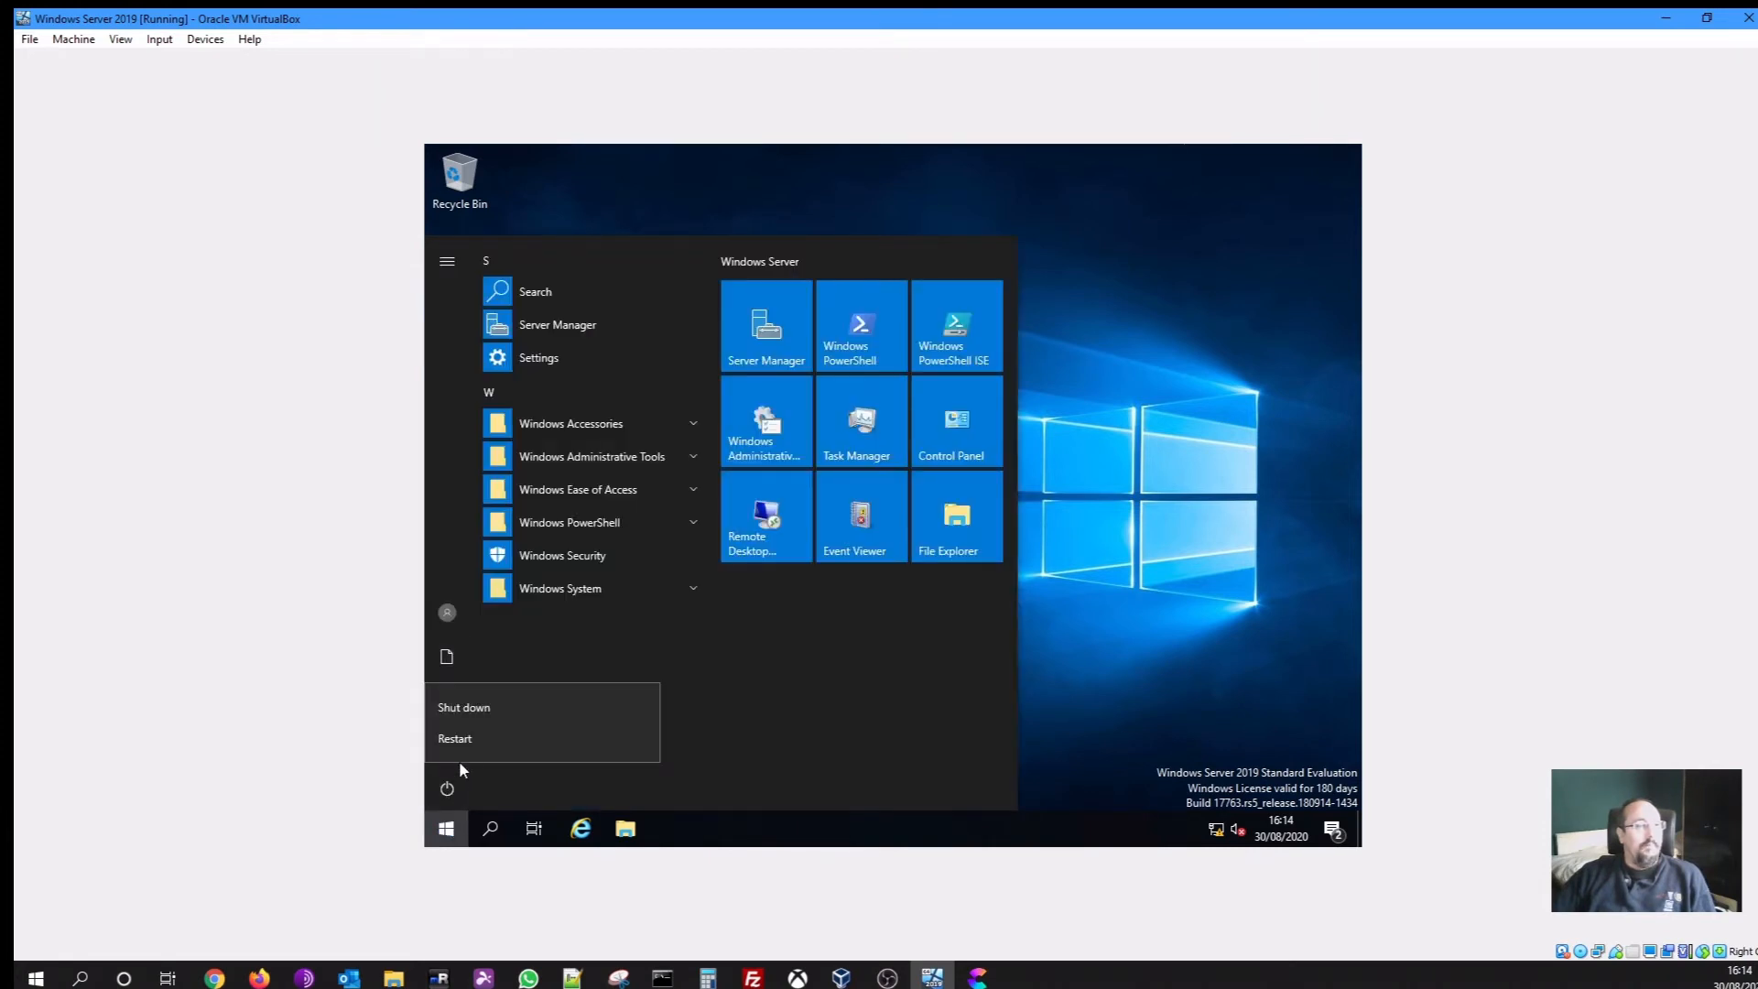
click(472, 711)
click(579, 705)
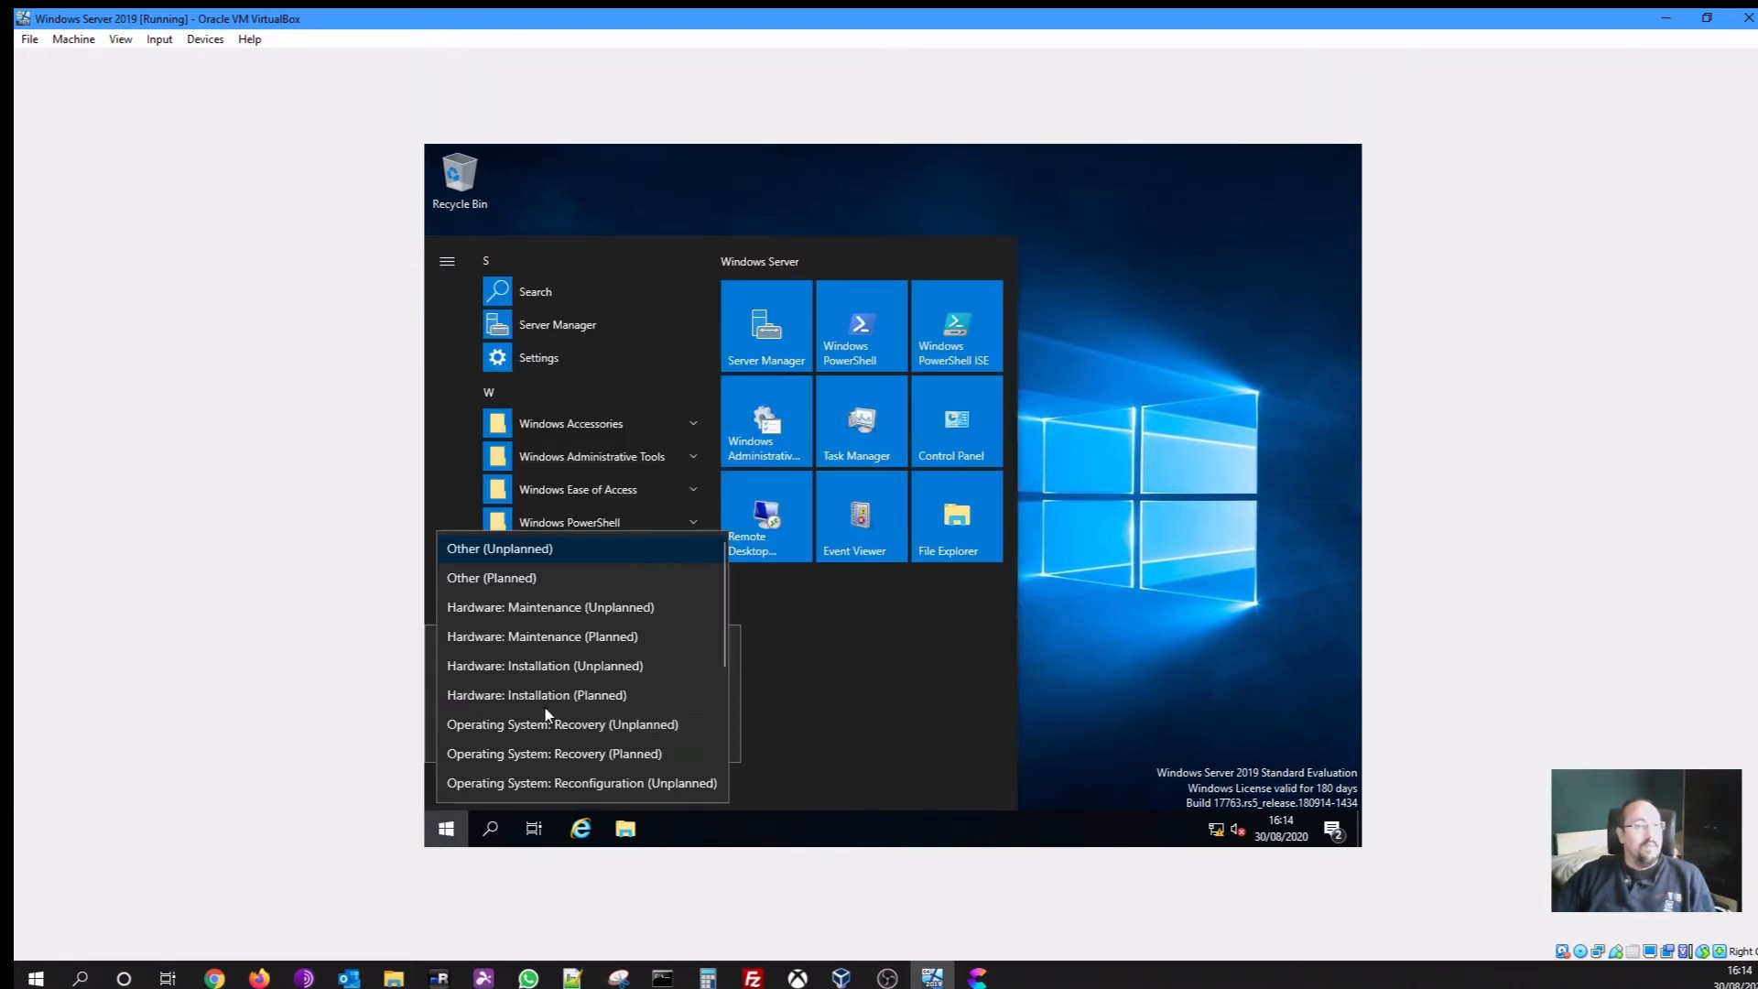
click(535, 728)
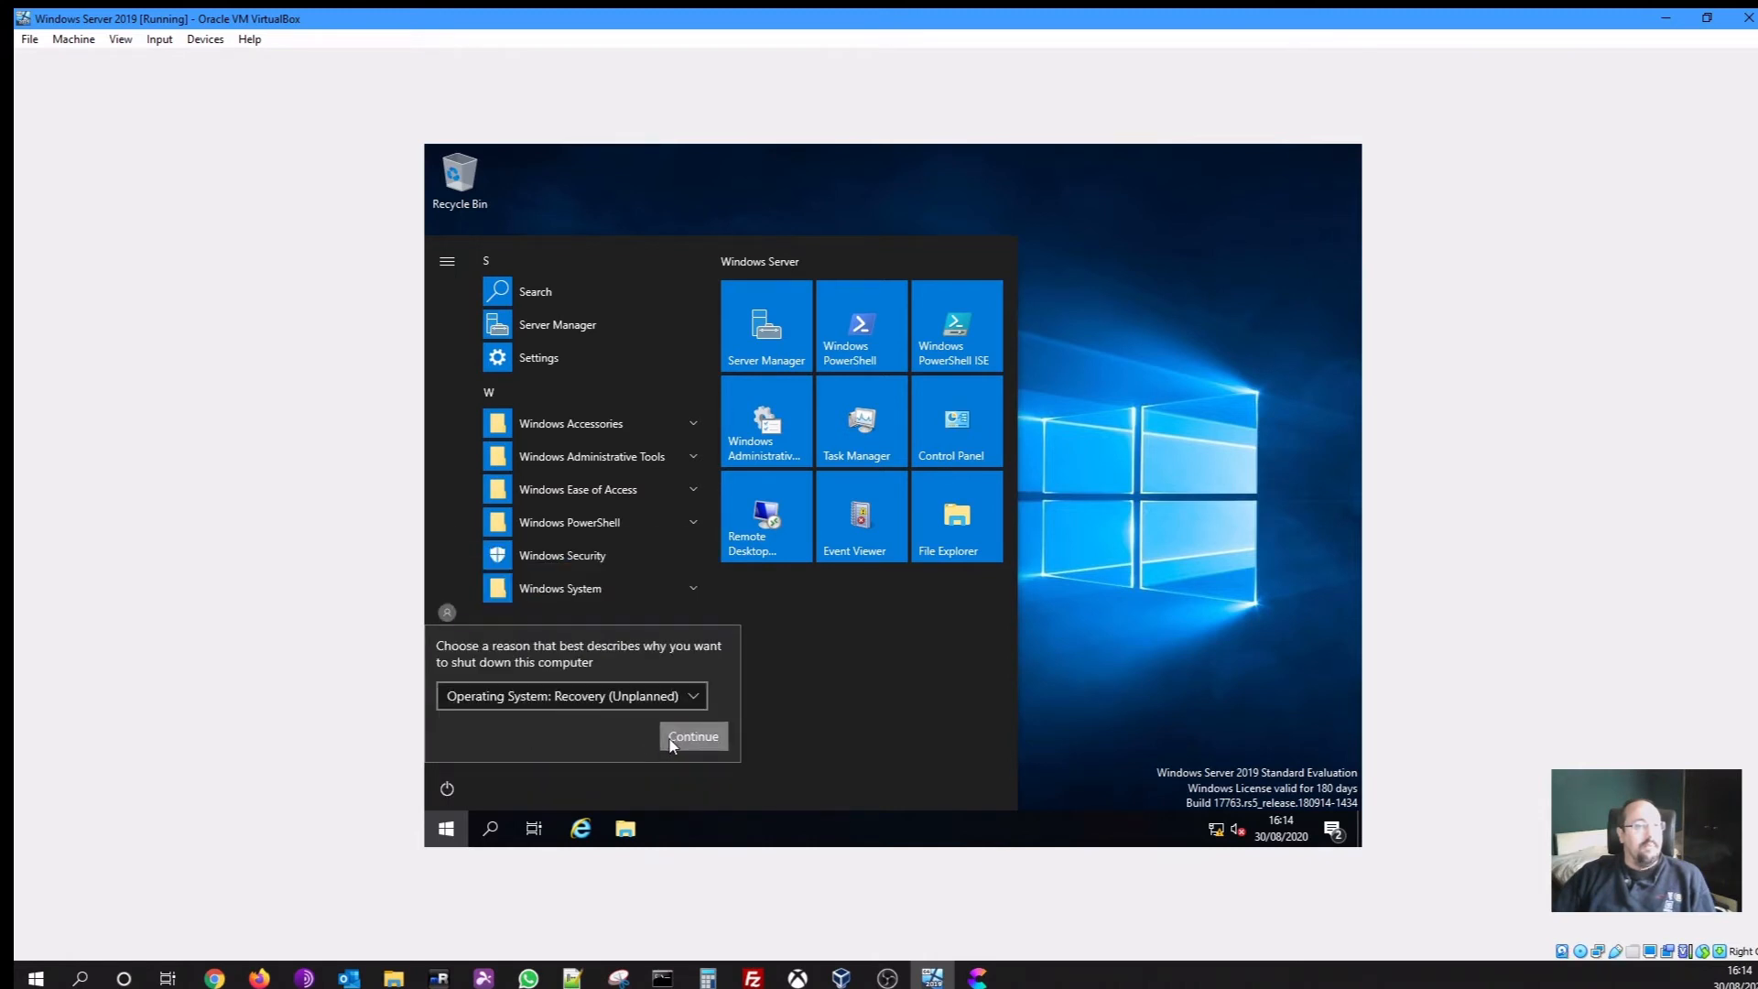
click(687, 736)
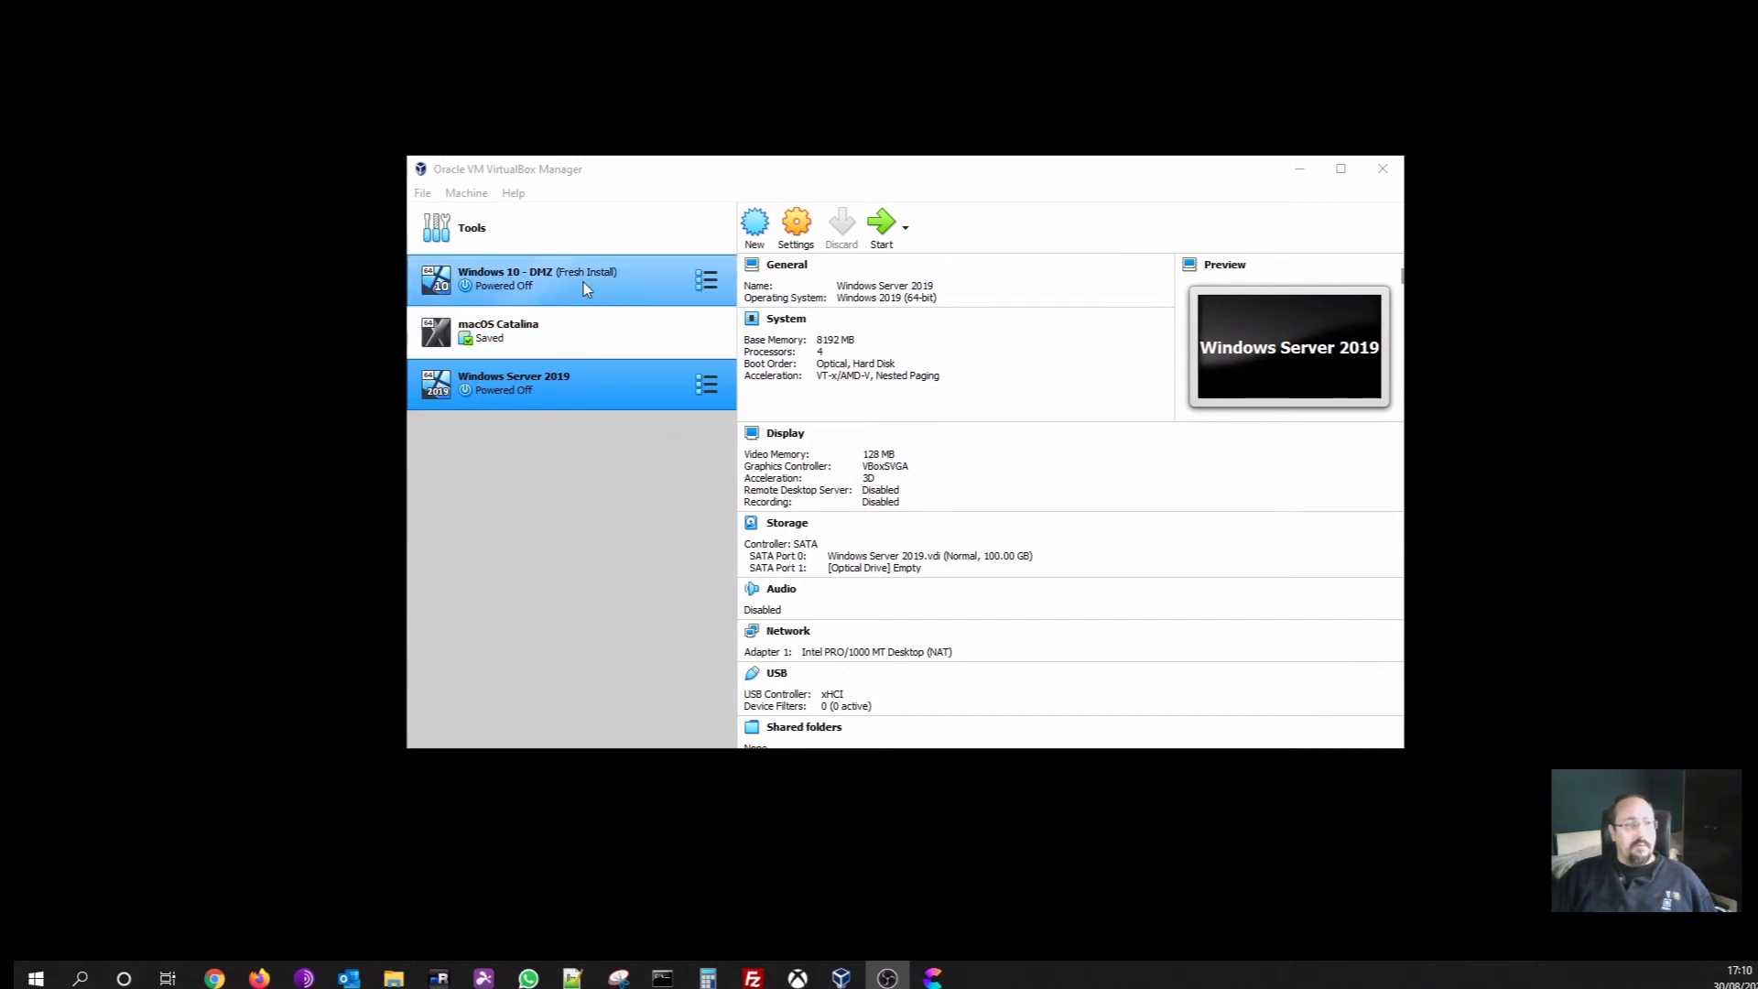
Open the VirtualBox Preferences at the Network (NAT networks) page
click(560, 277)
click(579, 382)
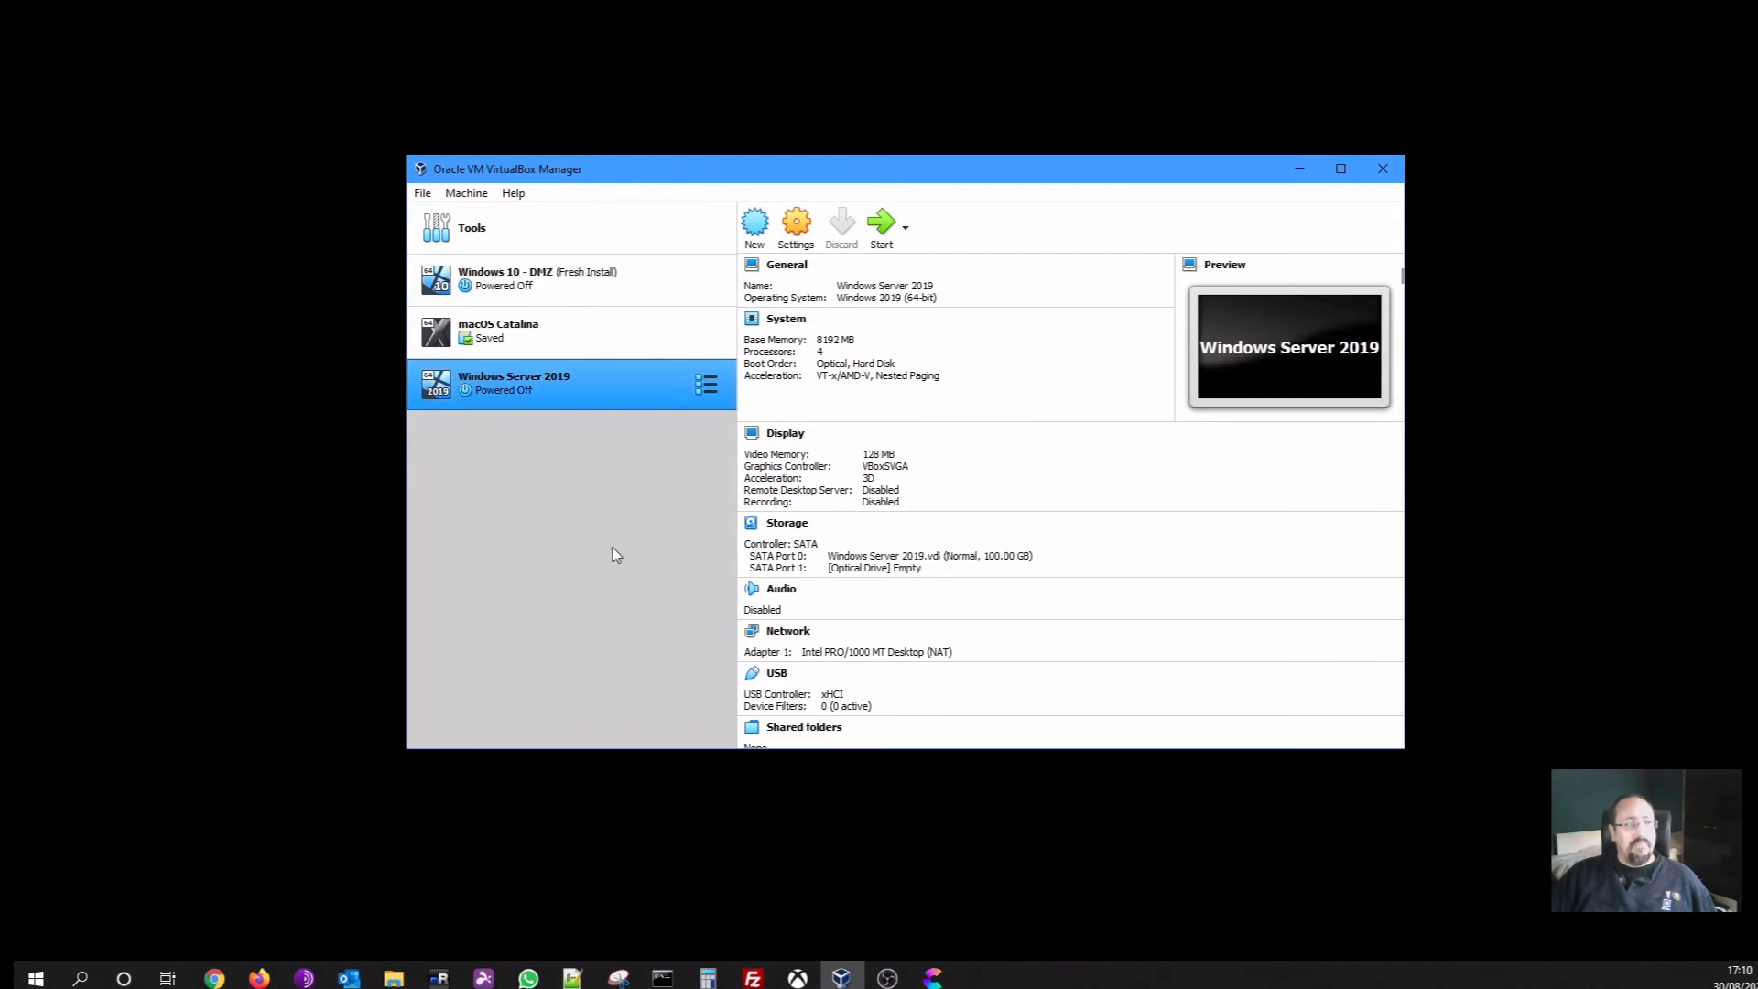
click(423, 194)
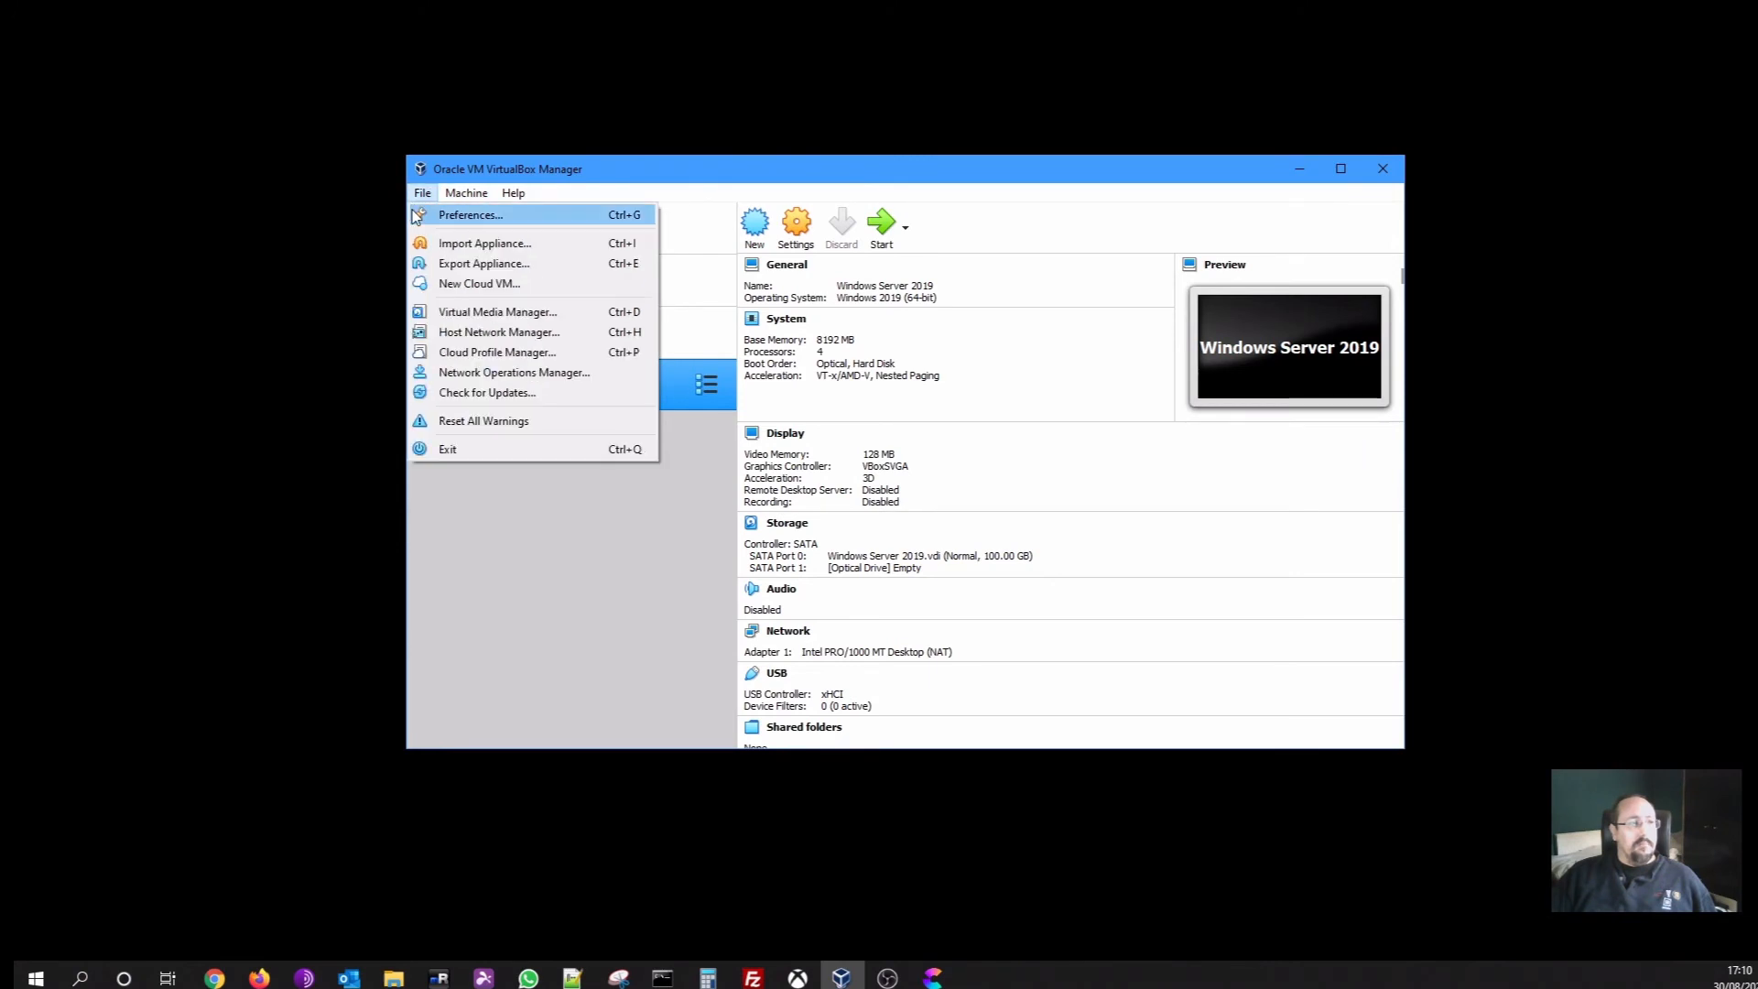
click(458, 215)
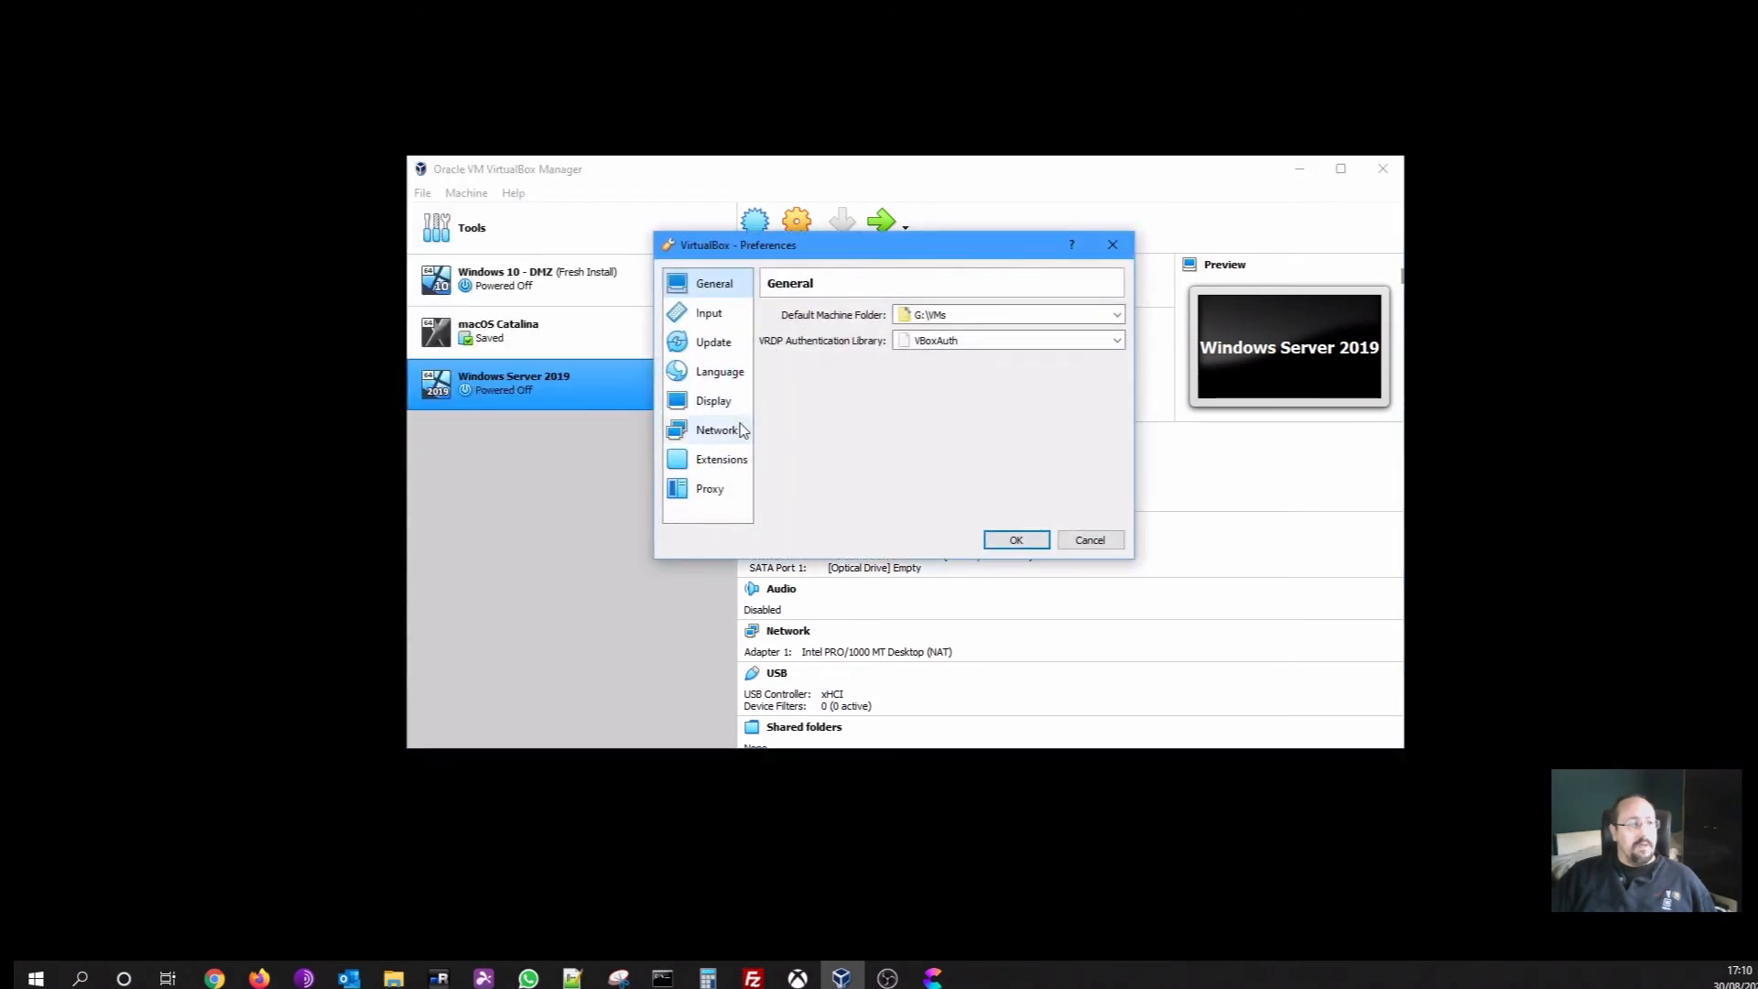
click(715, 431)
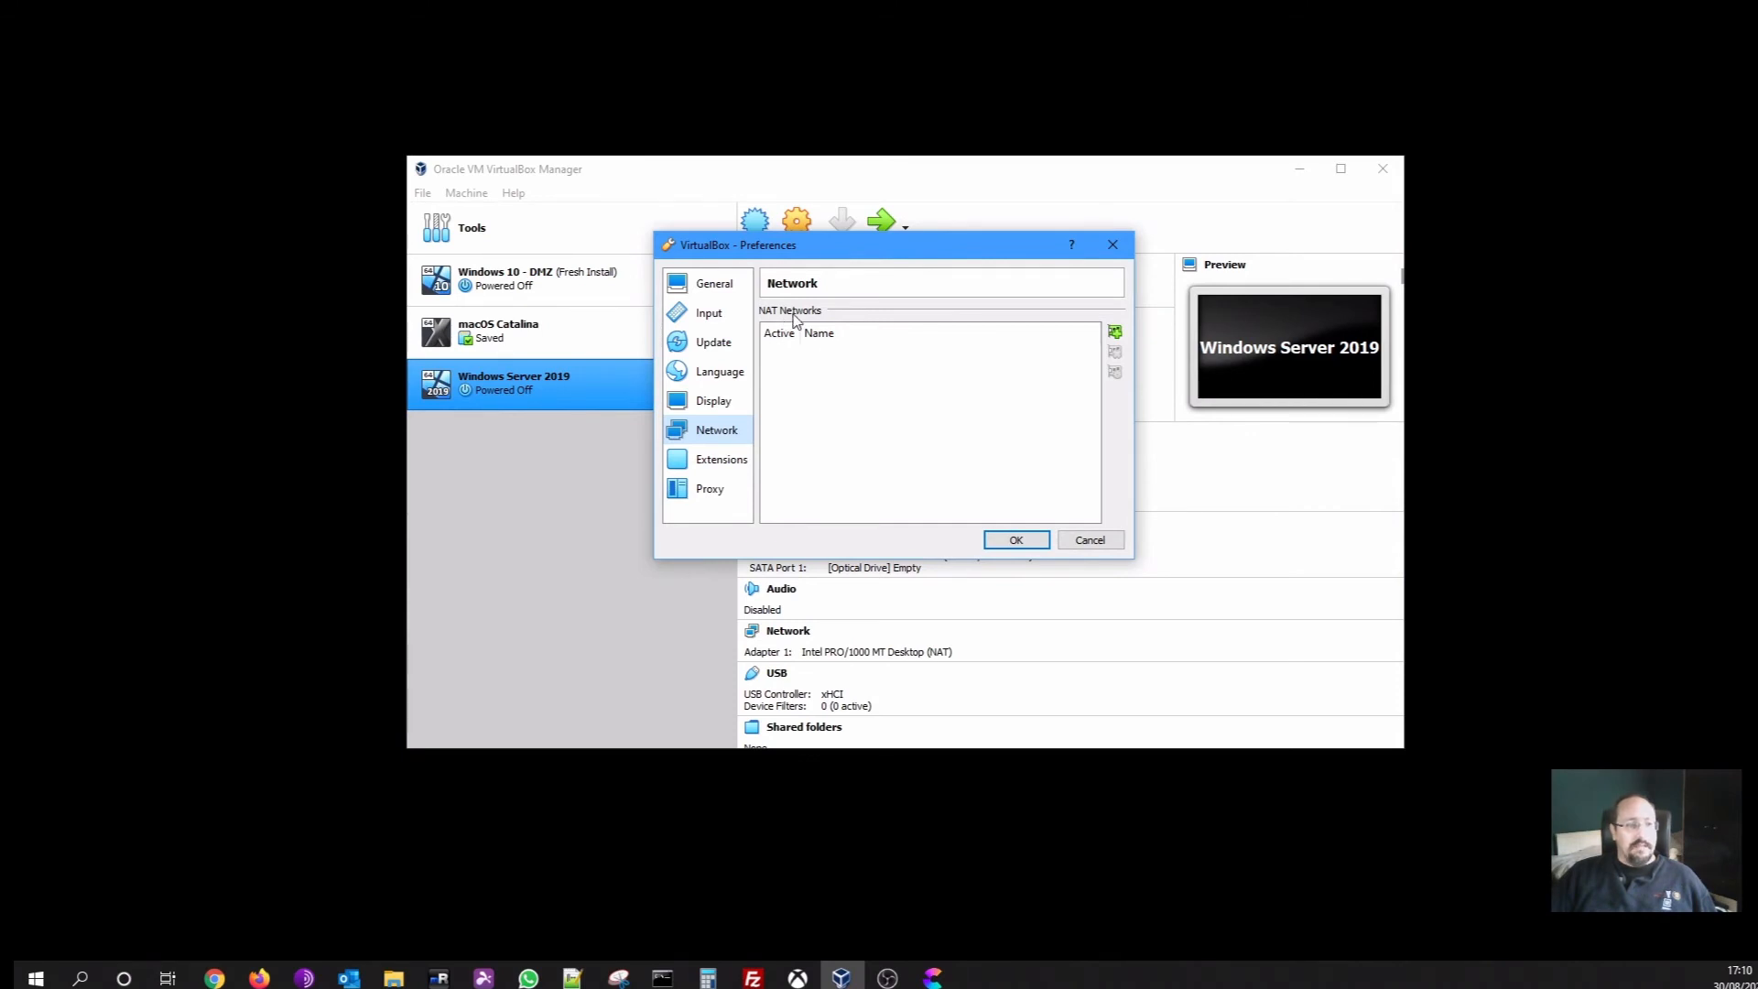
Add NAT network 'LevelUp Demo Network' on 192.168.150.0/24 with DHCP disabled, and save
click(1115, 331)
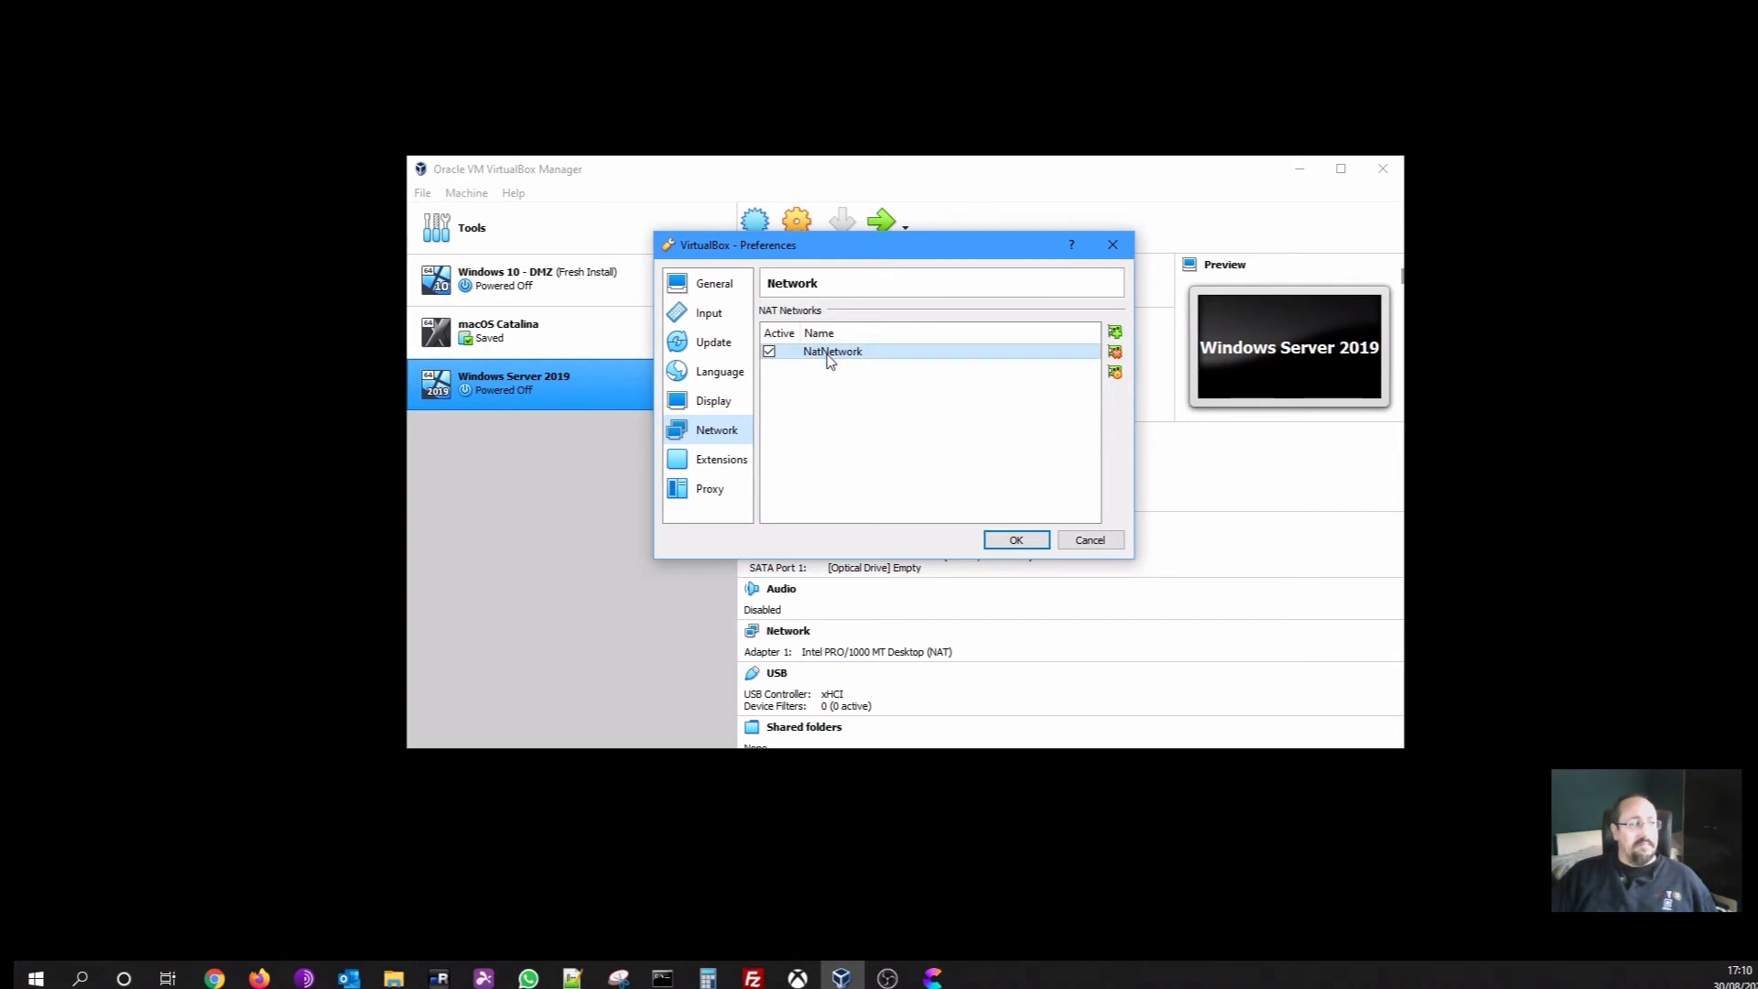
click(1114, 374)
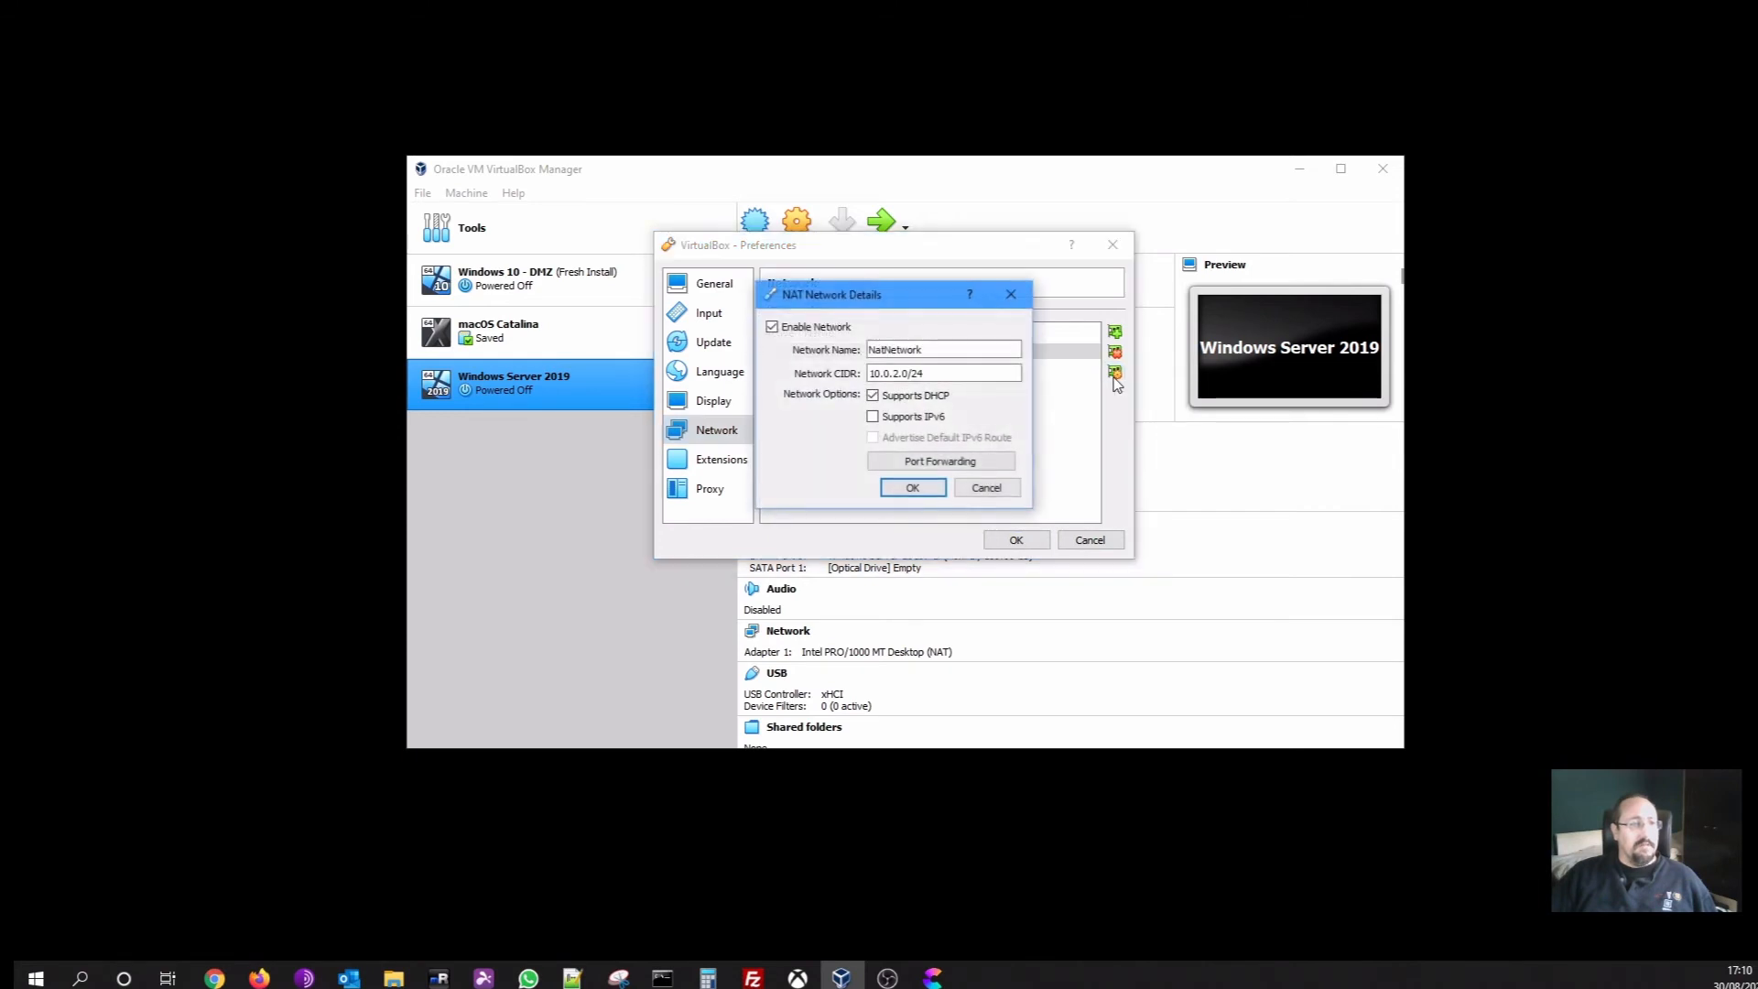
double_click(904, 349)
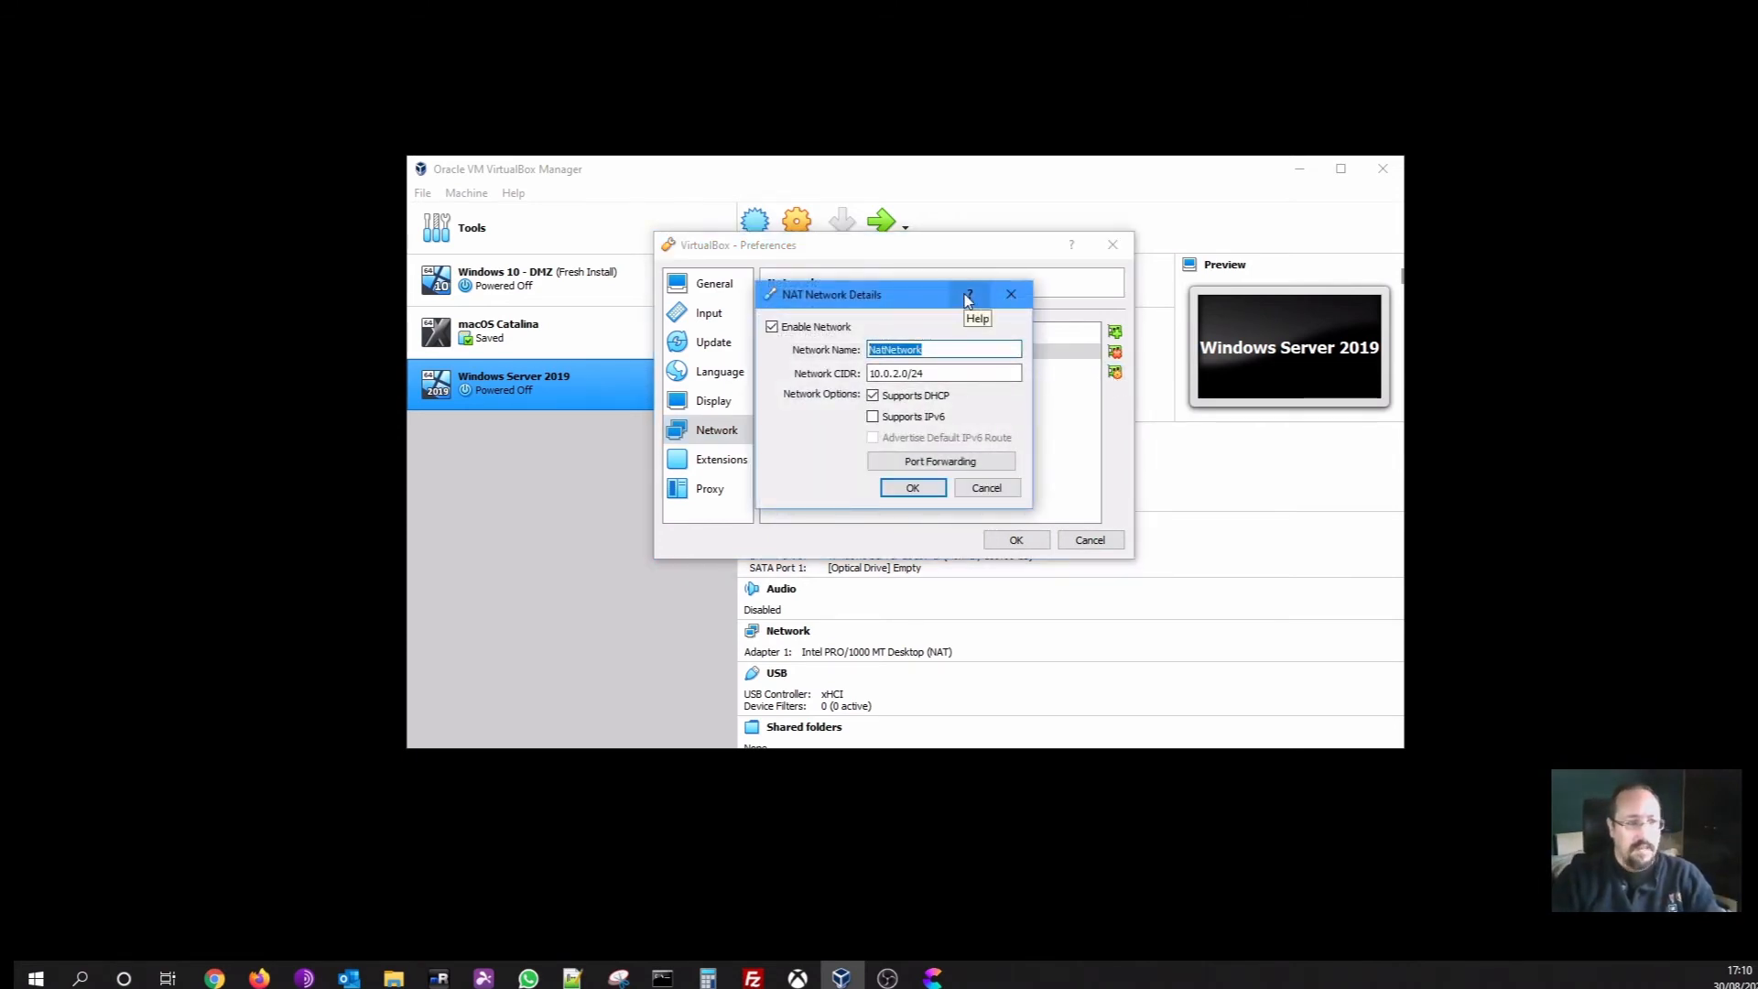
text(Lev)
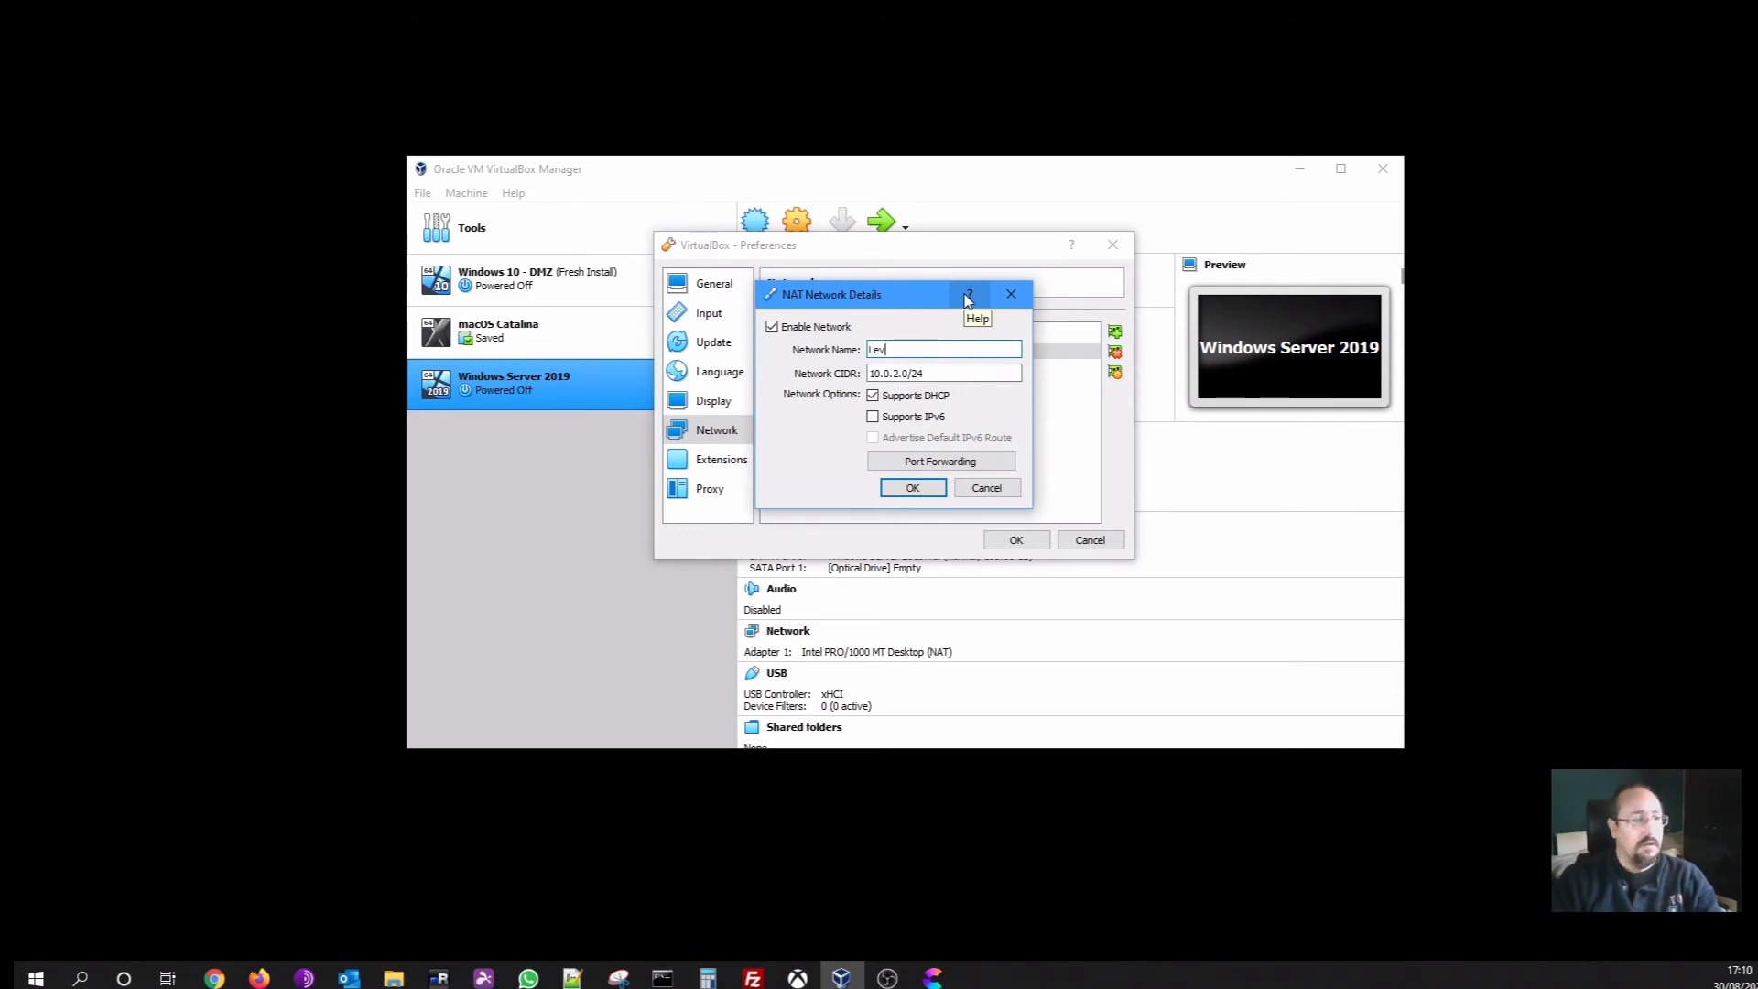
text(elUp )
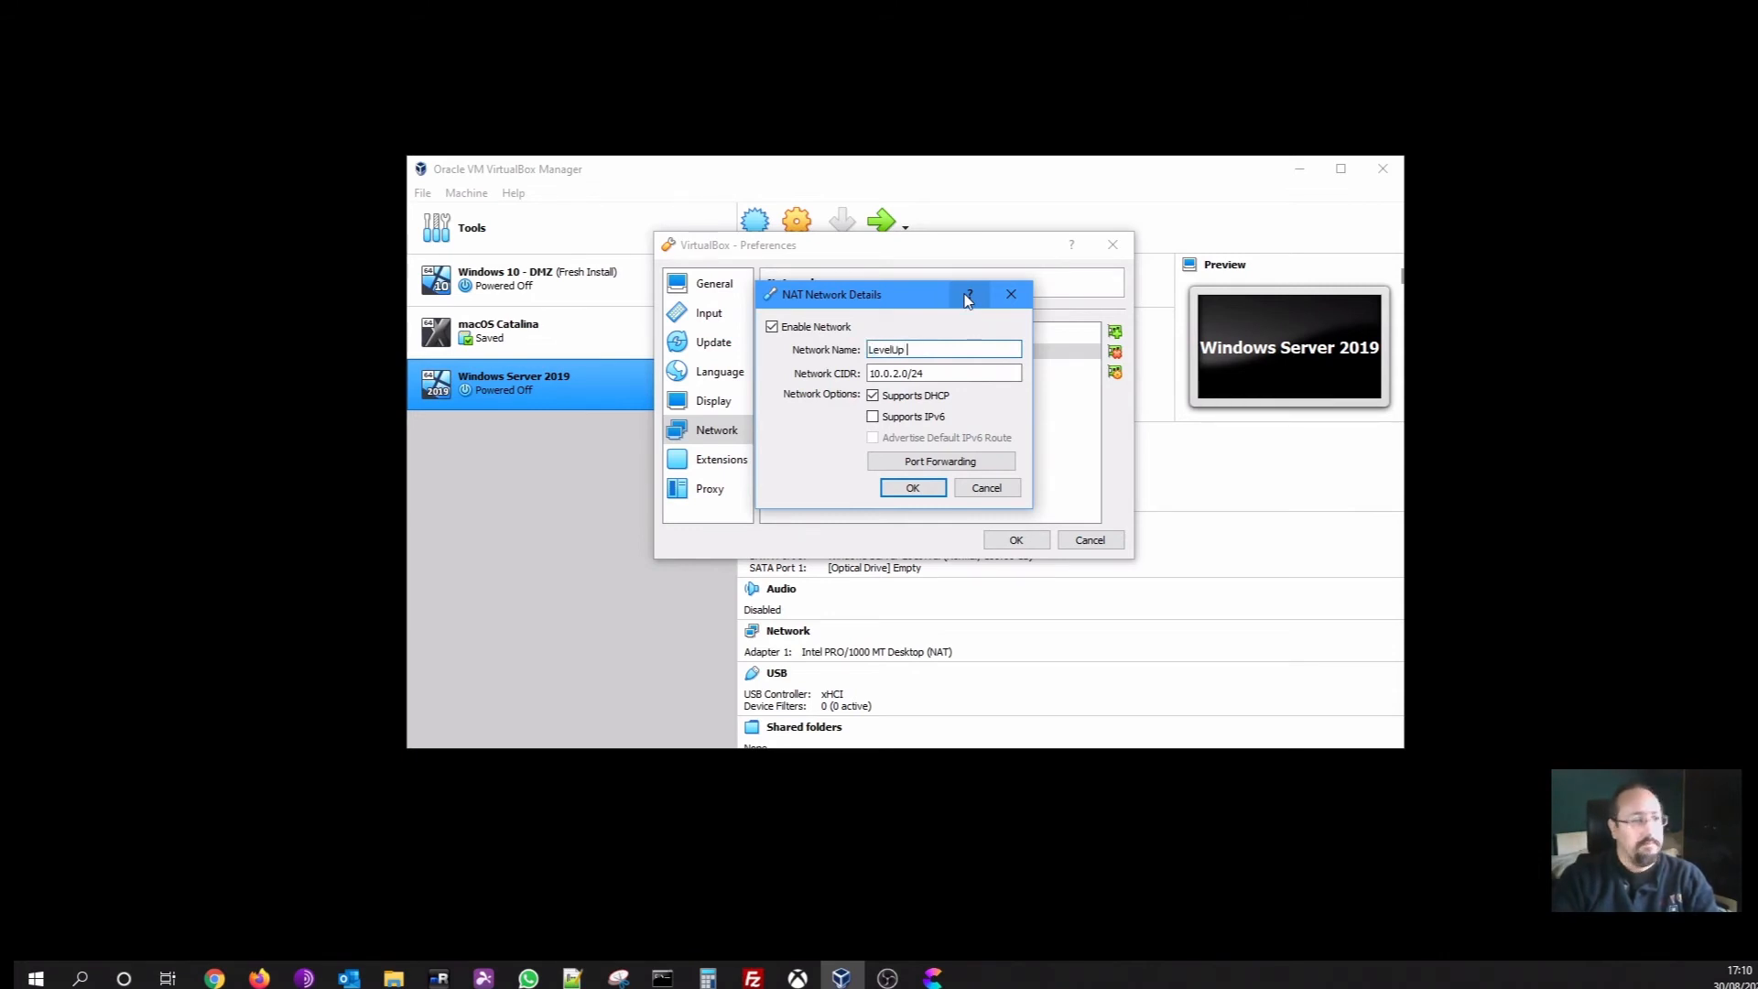
text(Demo Network)
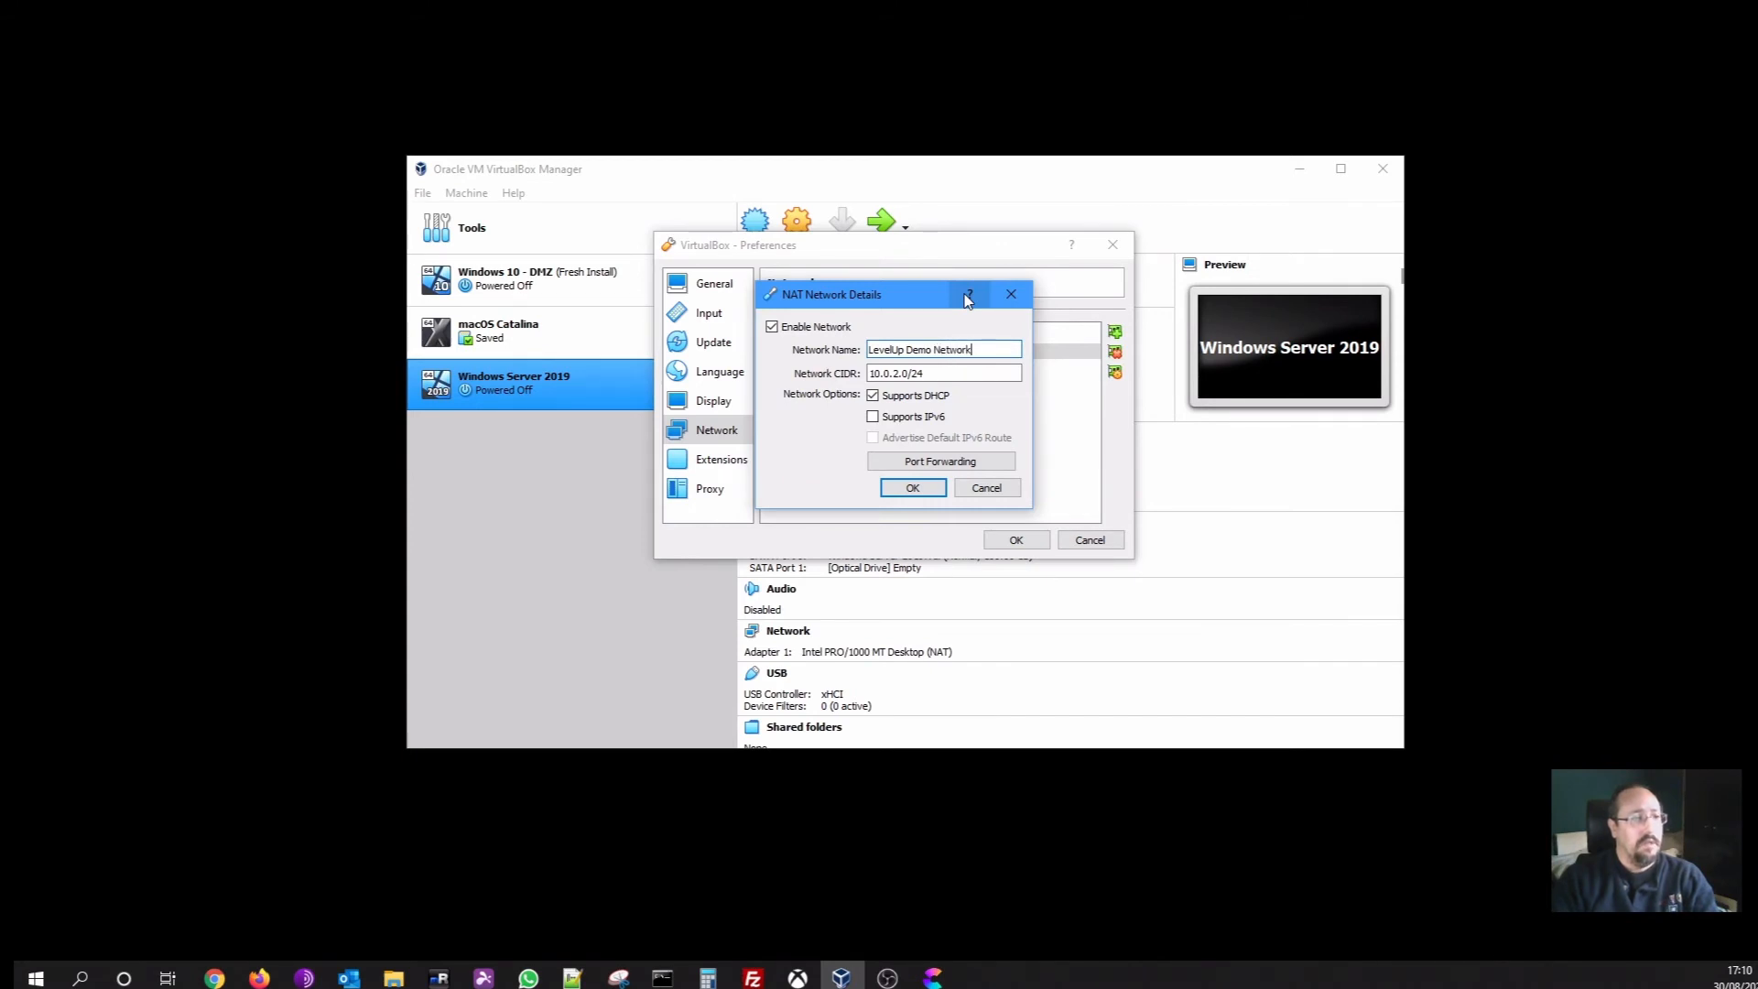
key(Tab)
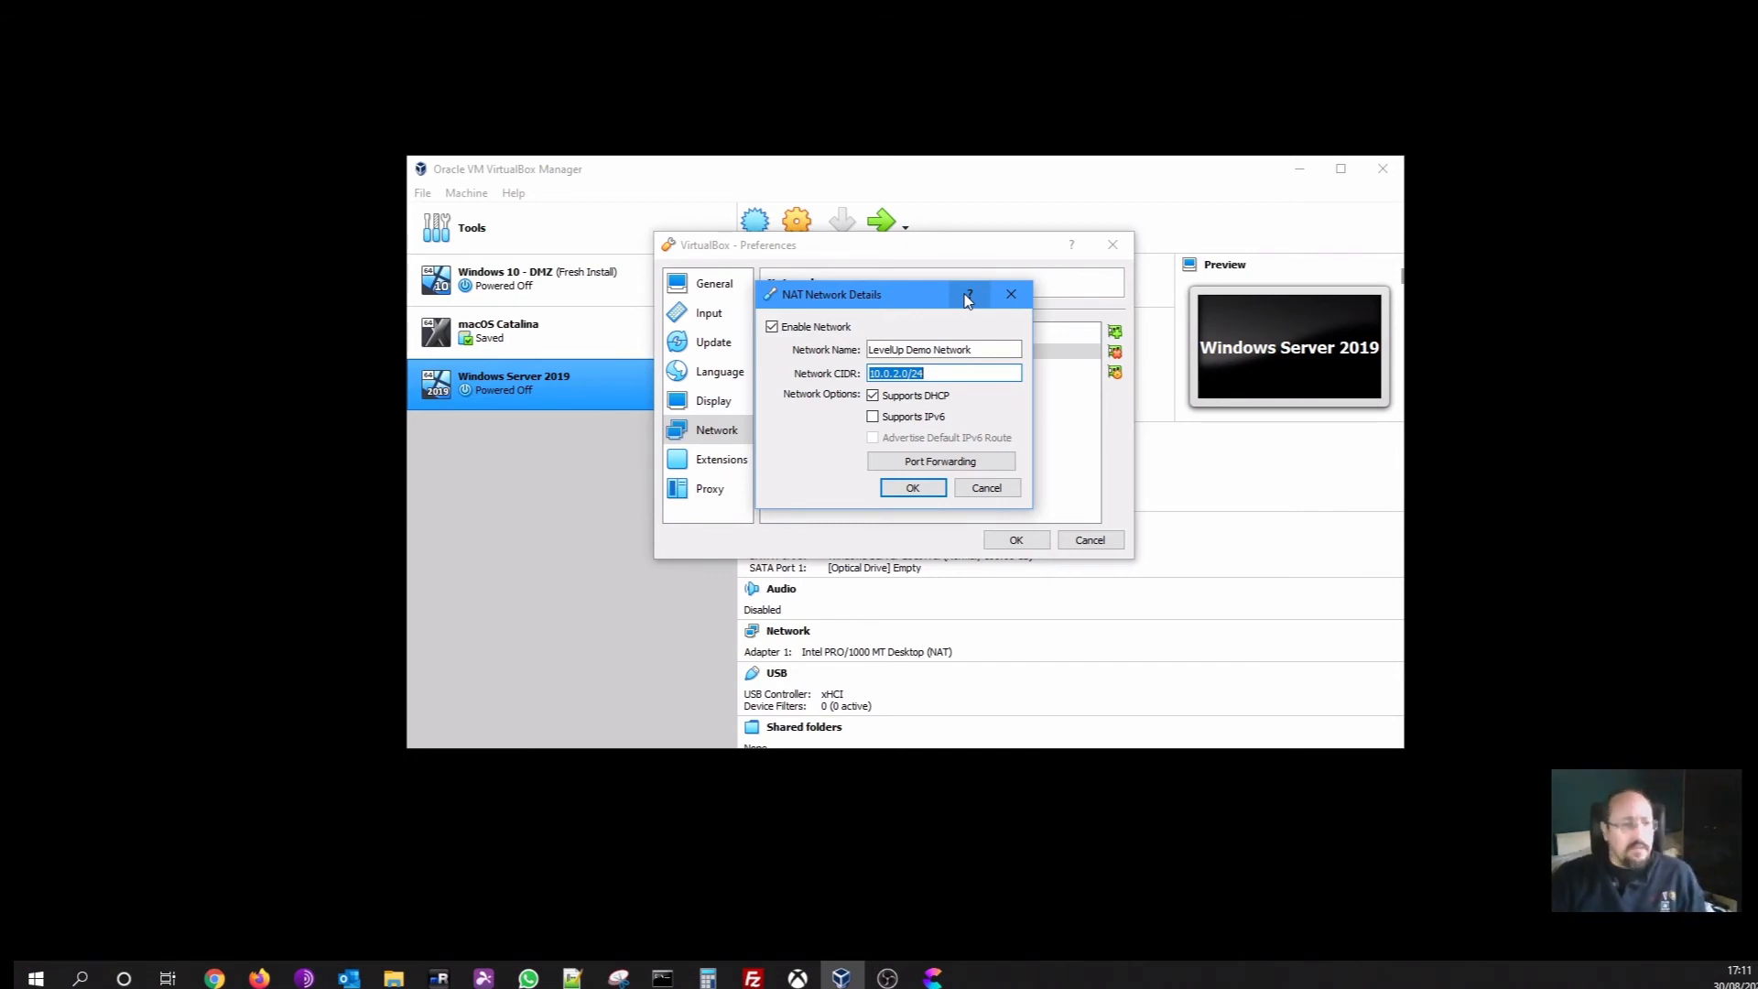
text(19)
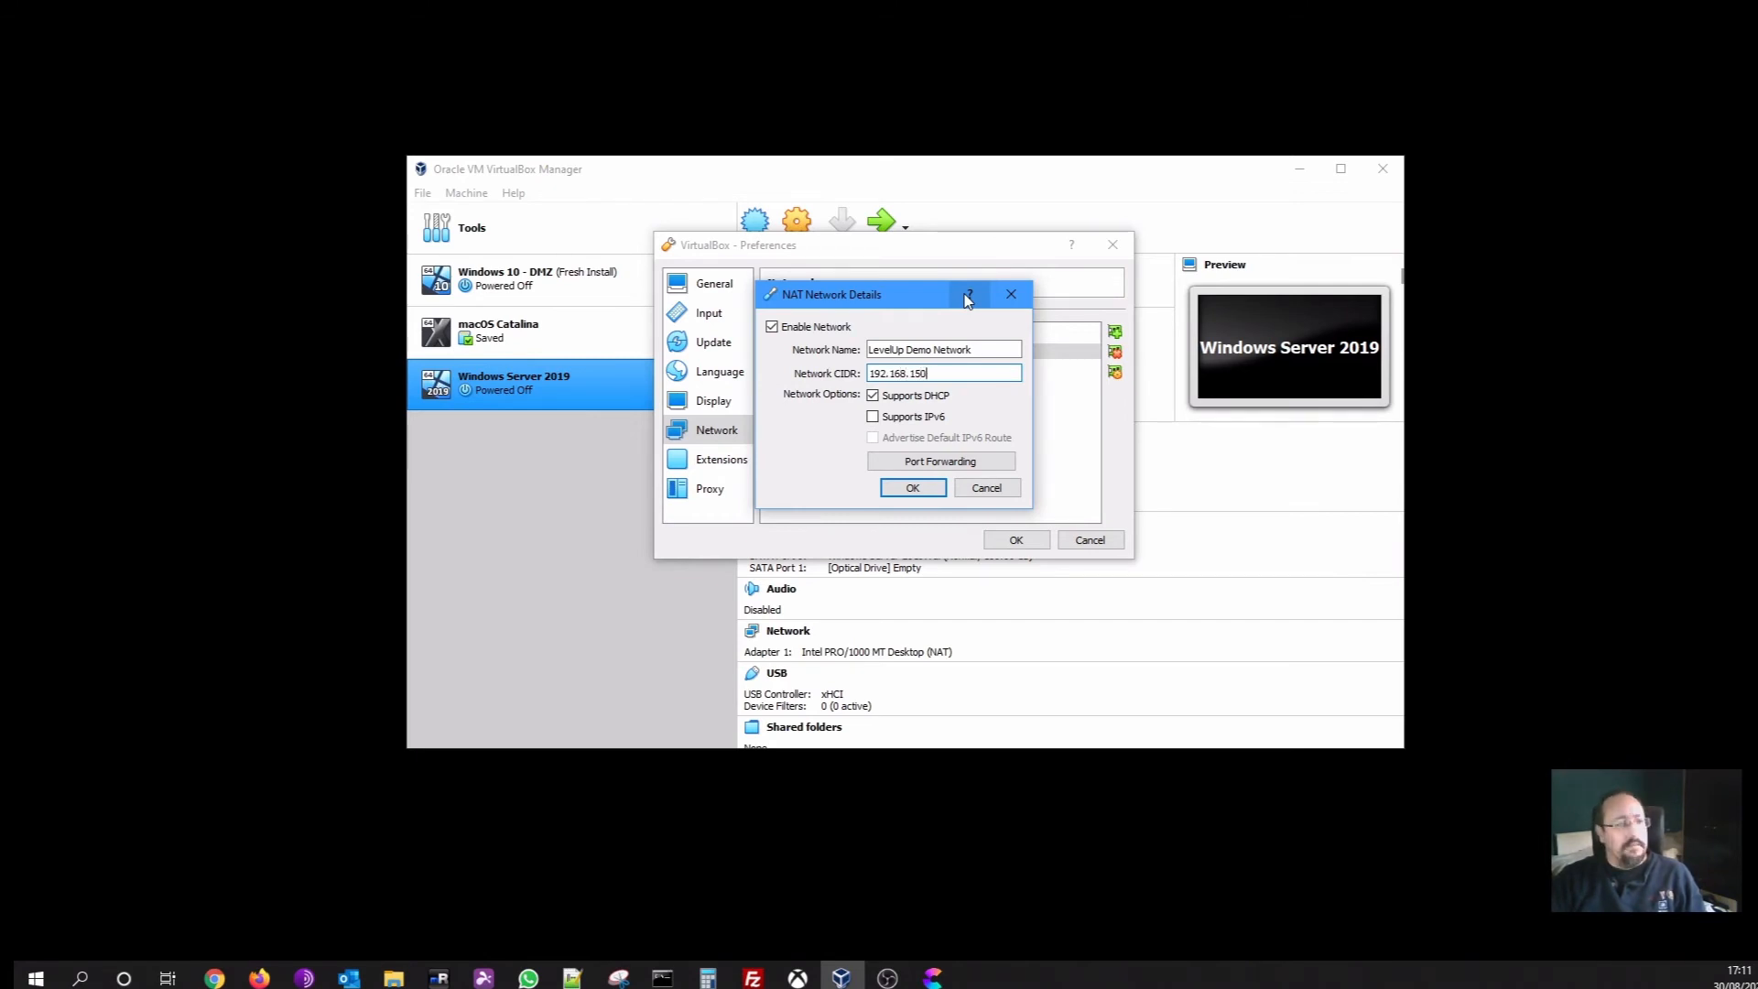
text(2.168.150.0/24)
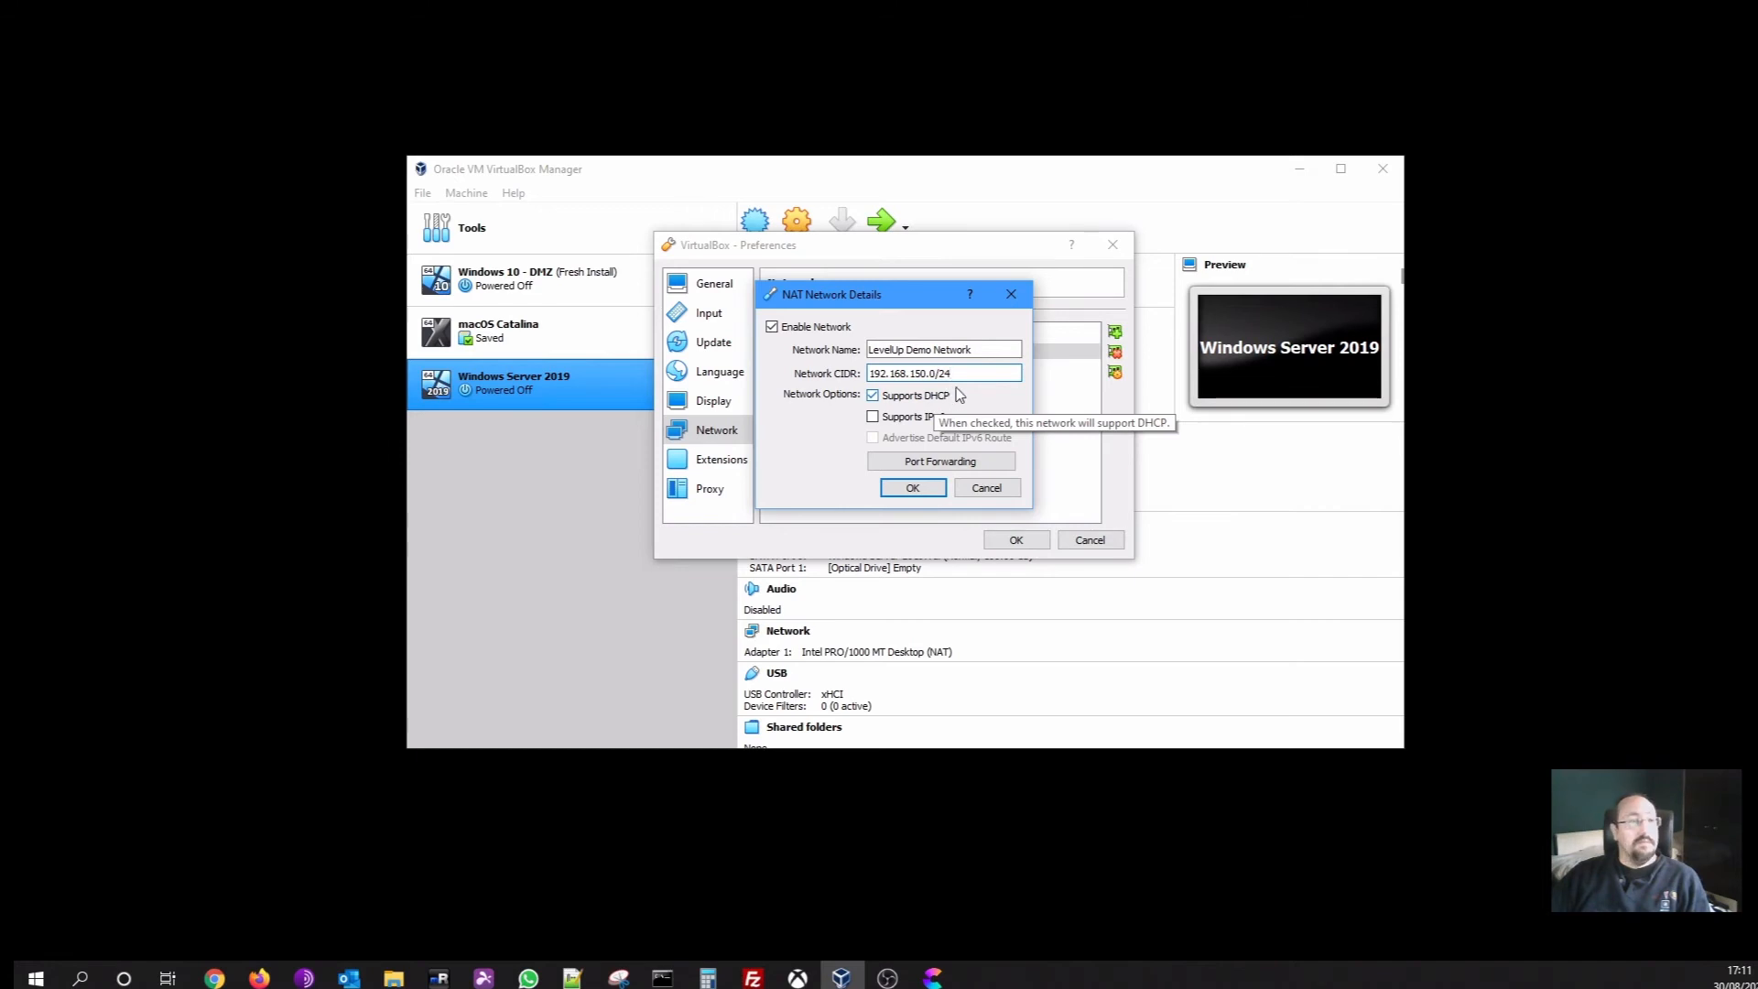
click(869, 398)
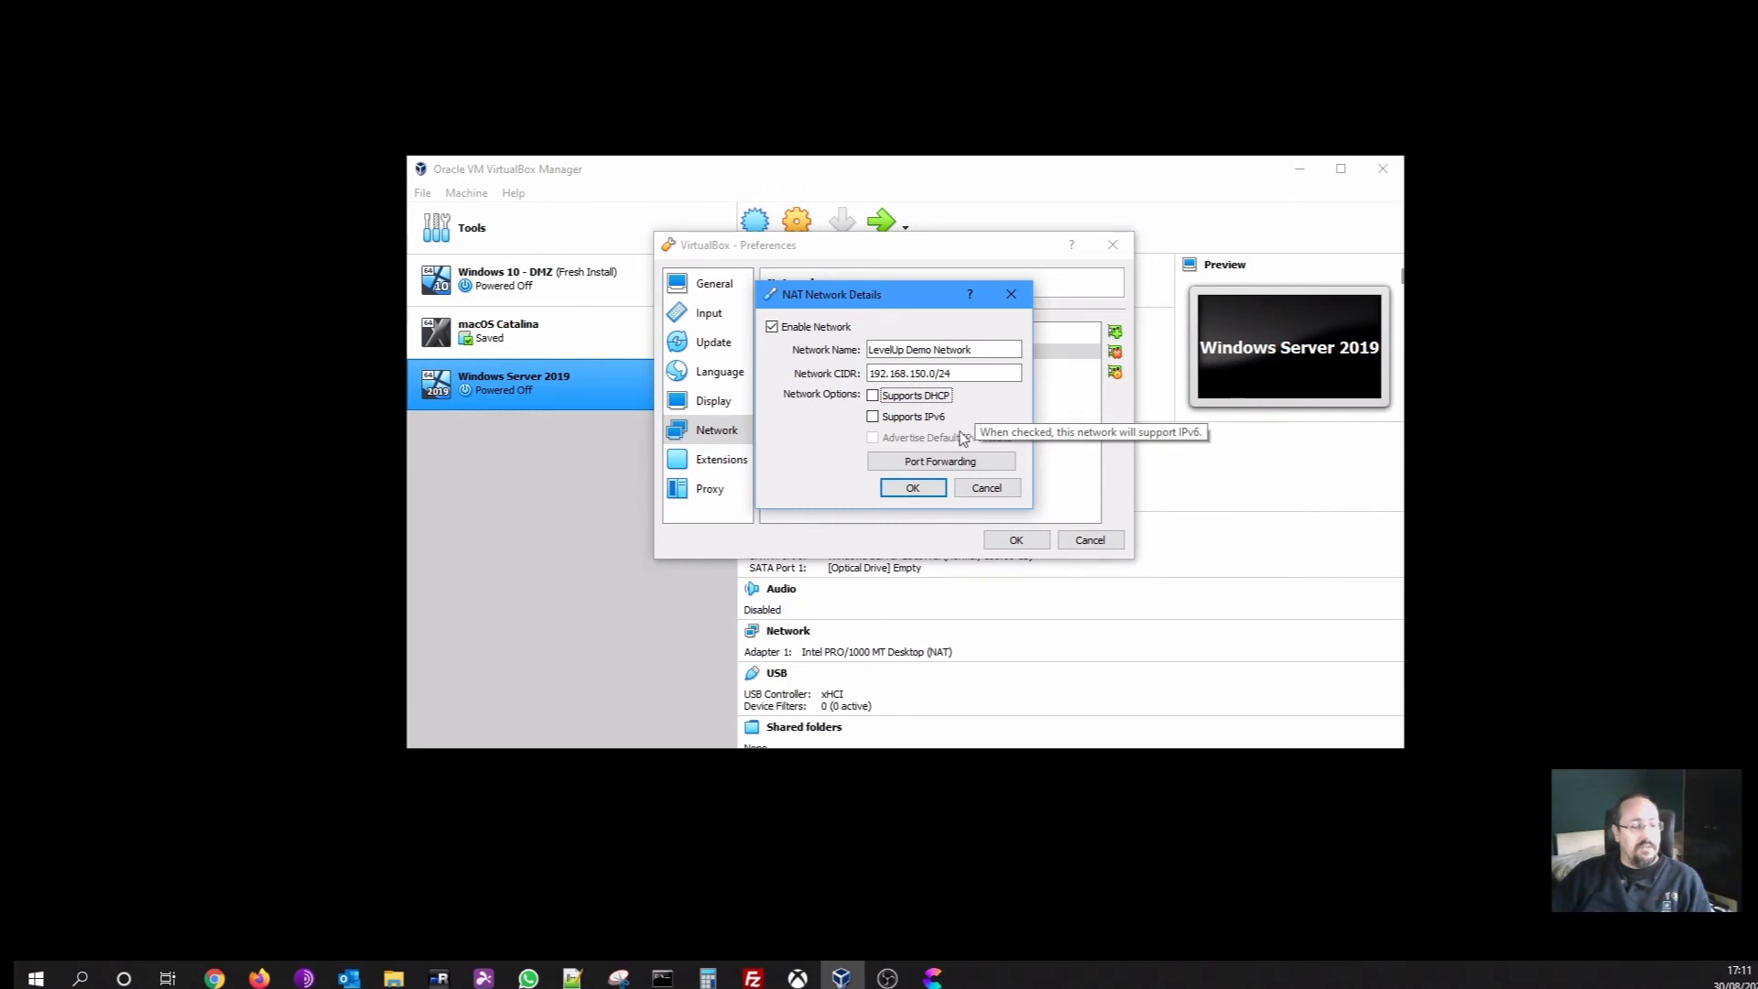
click(912, 491)
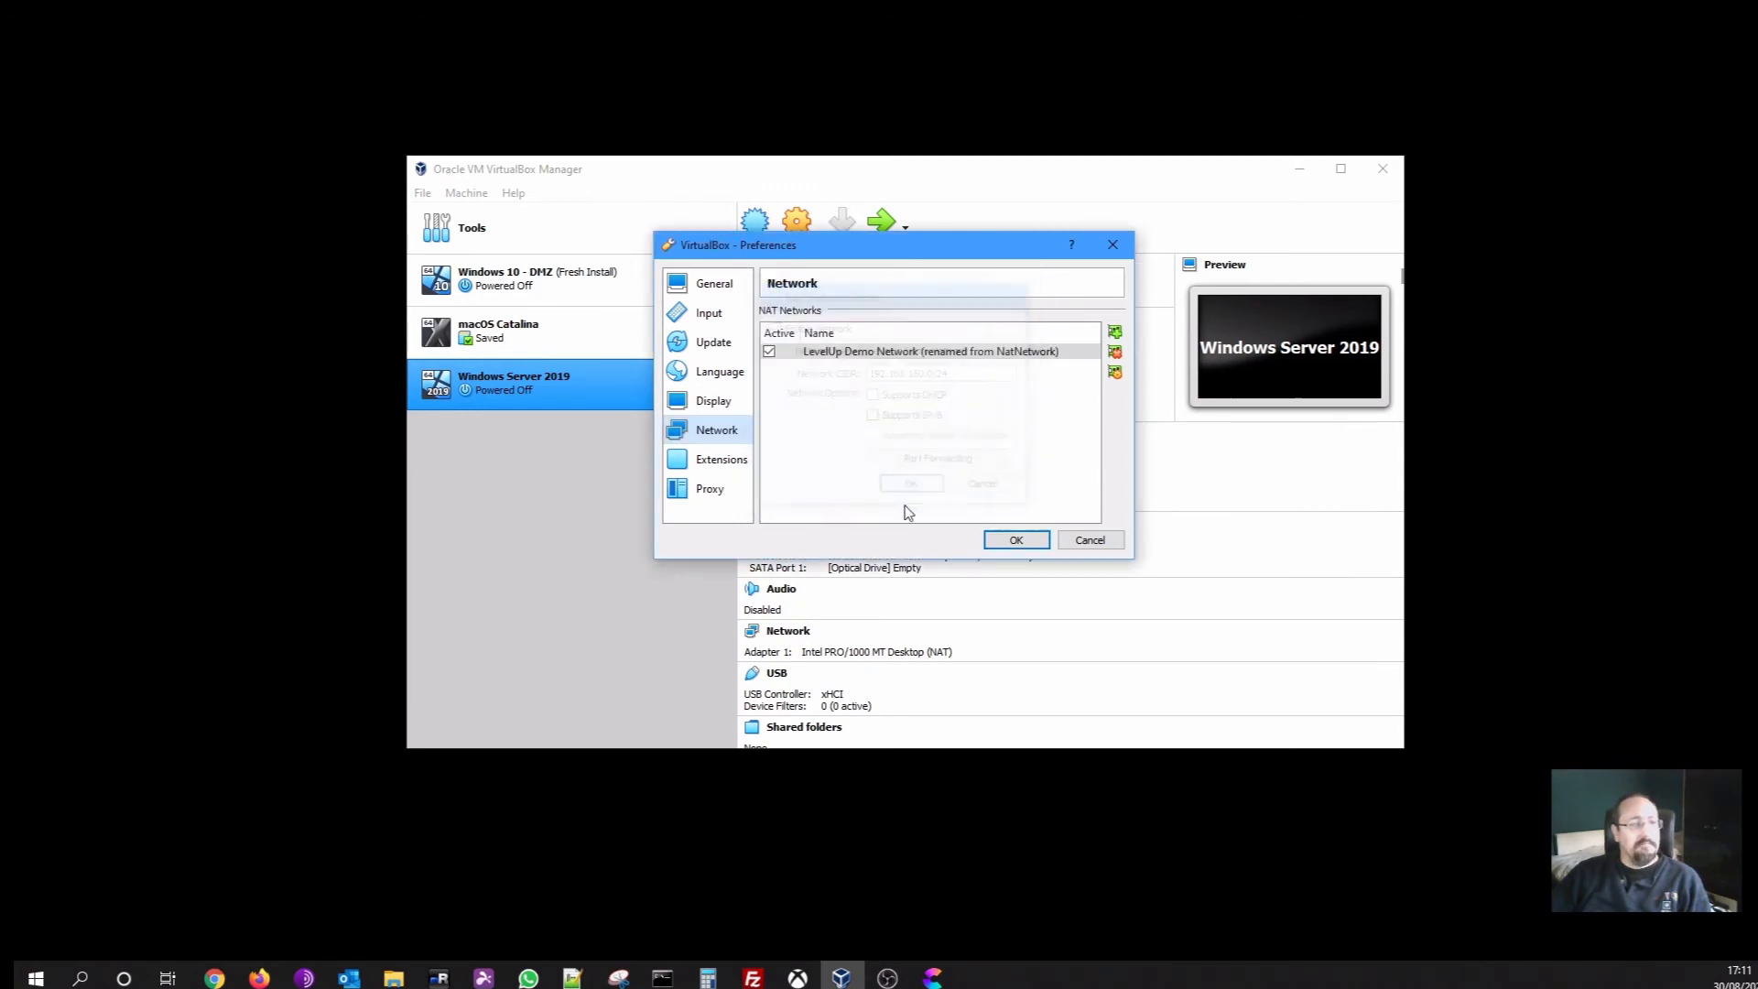
click(1013, 541)
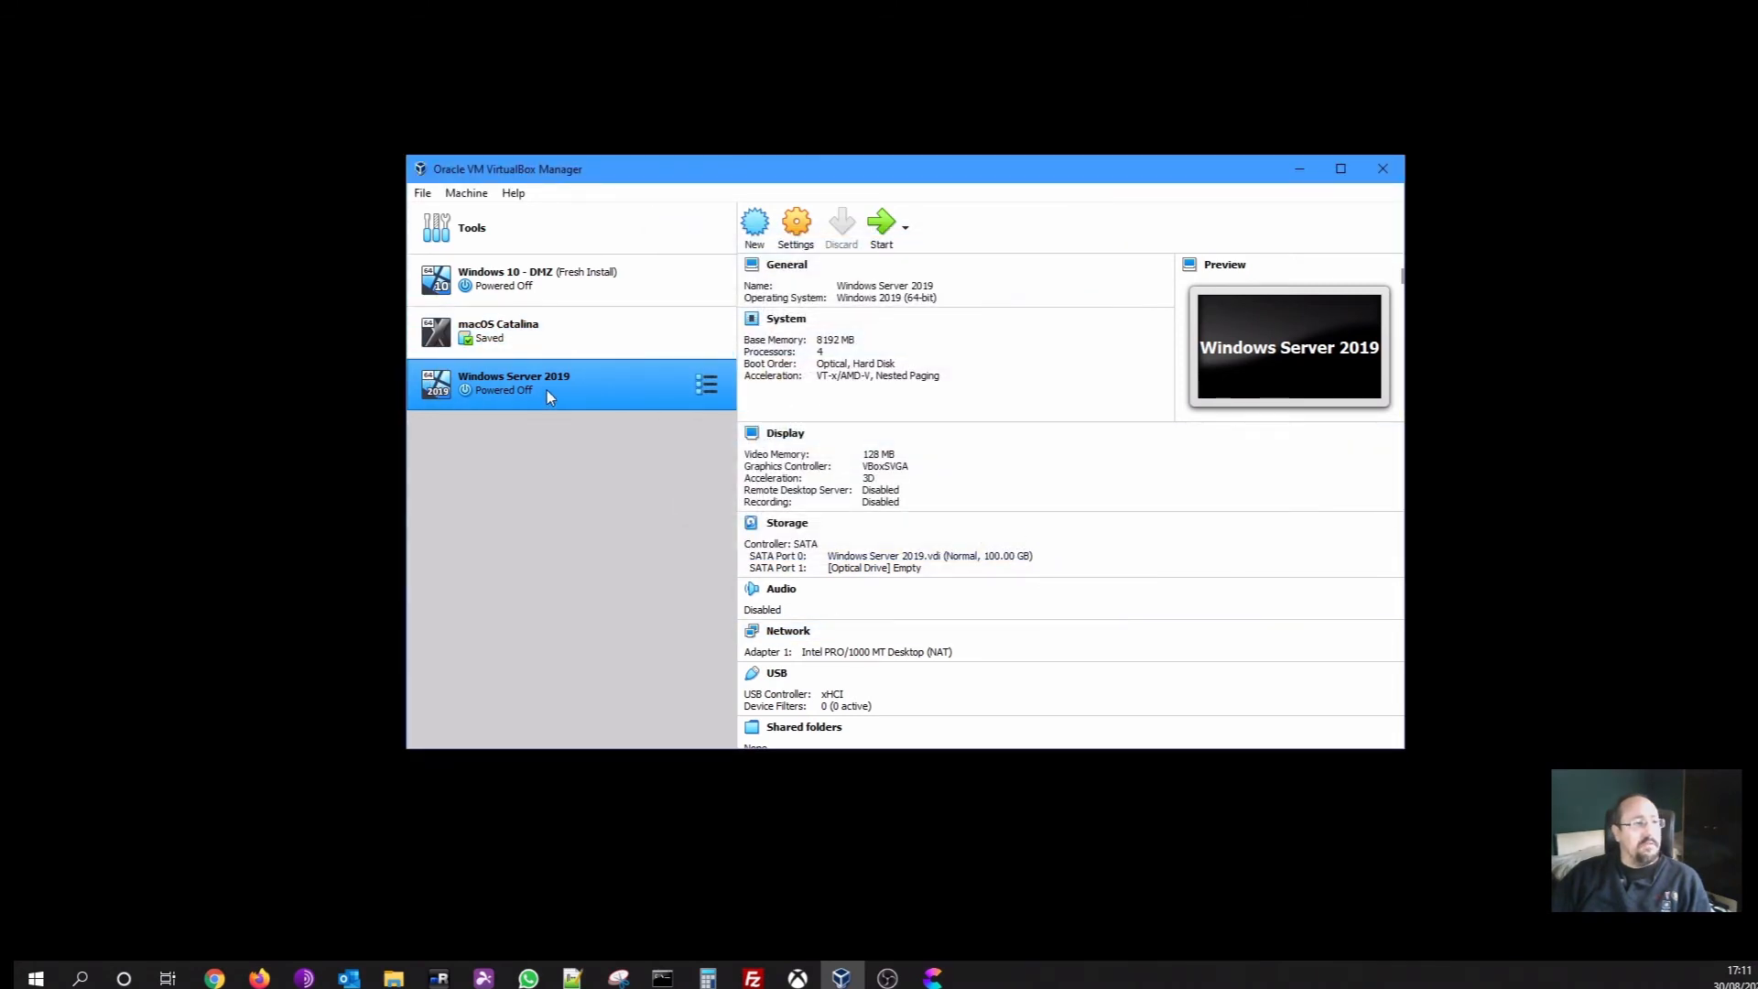
Attach Windows Server 2019's Adapter 1 to NAT Network 'LevelUp Demo Network' and save
click(807, 233)
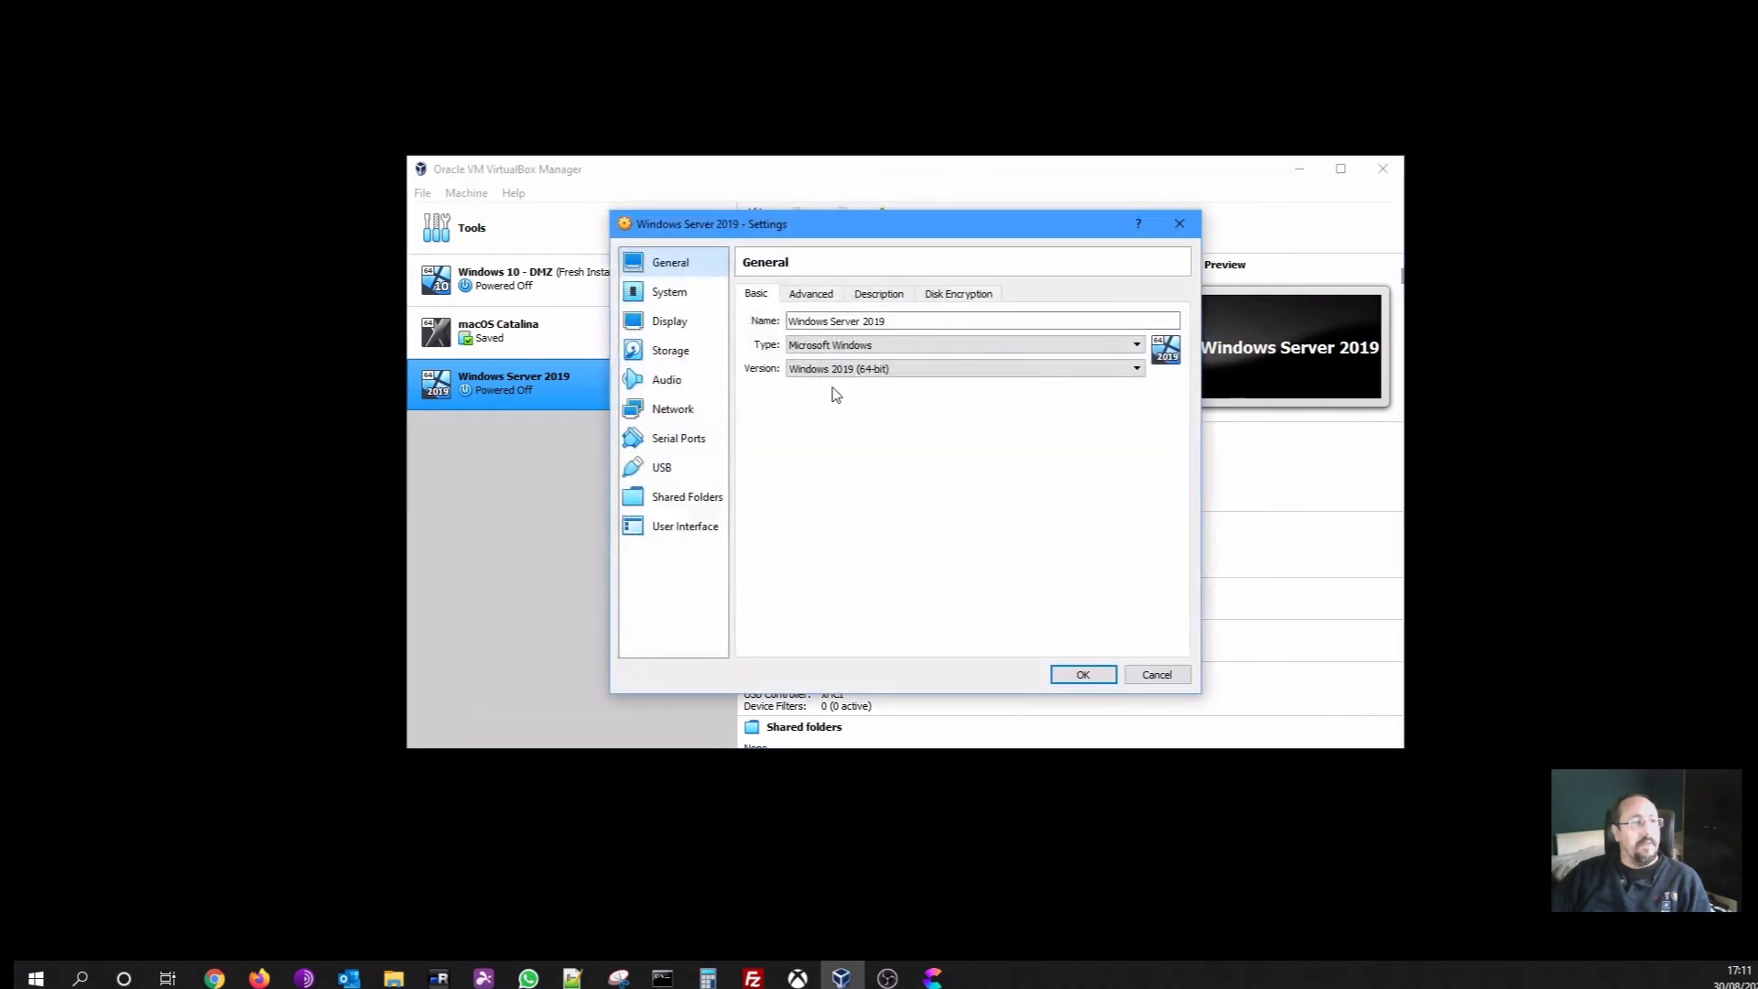
click(679, 410)
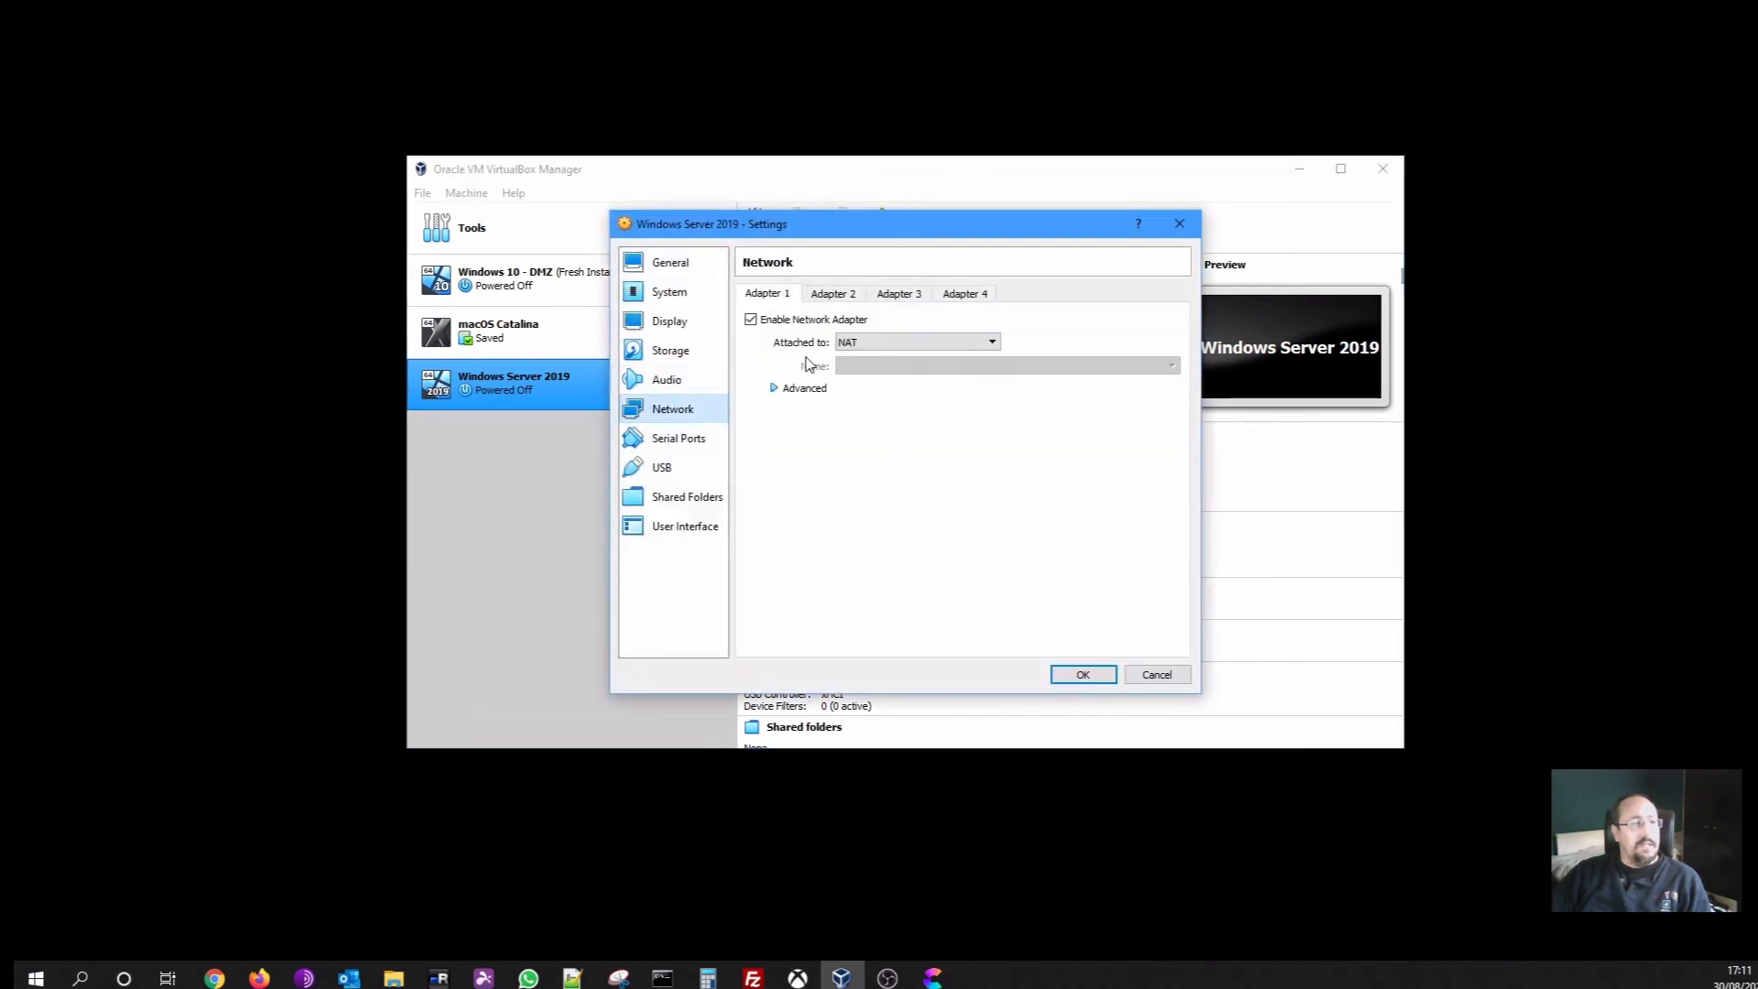
click(911, 341)
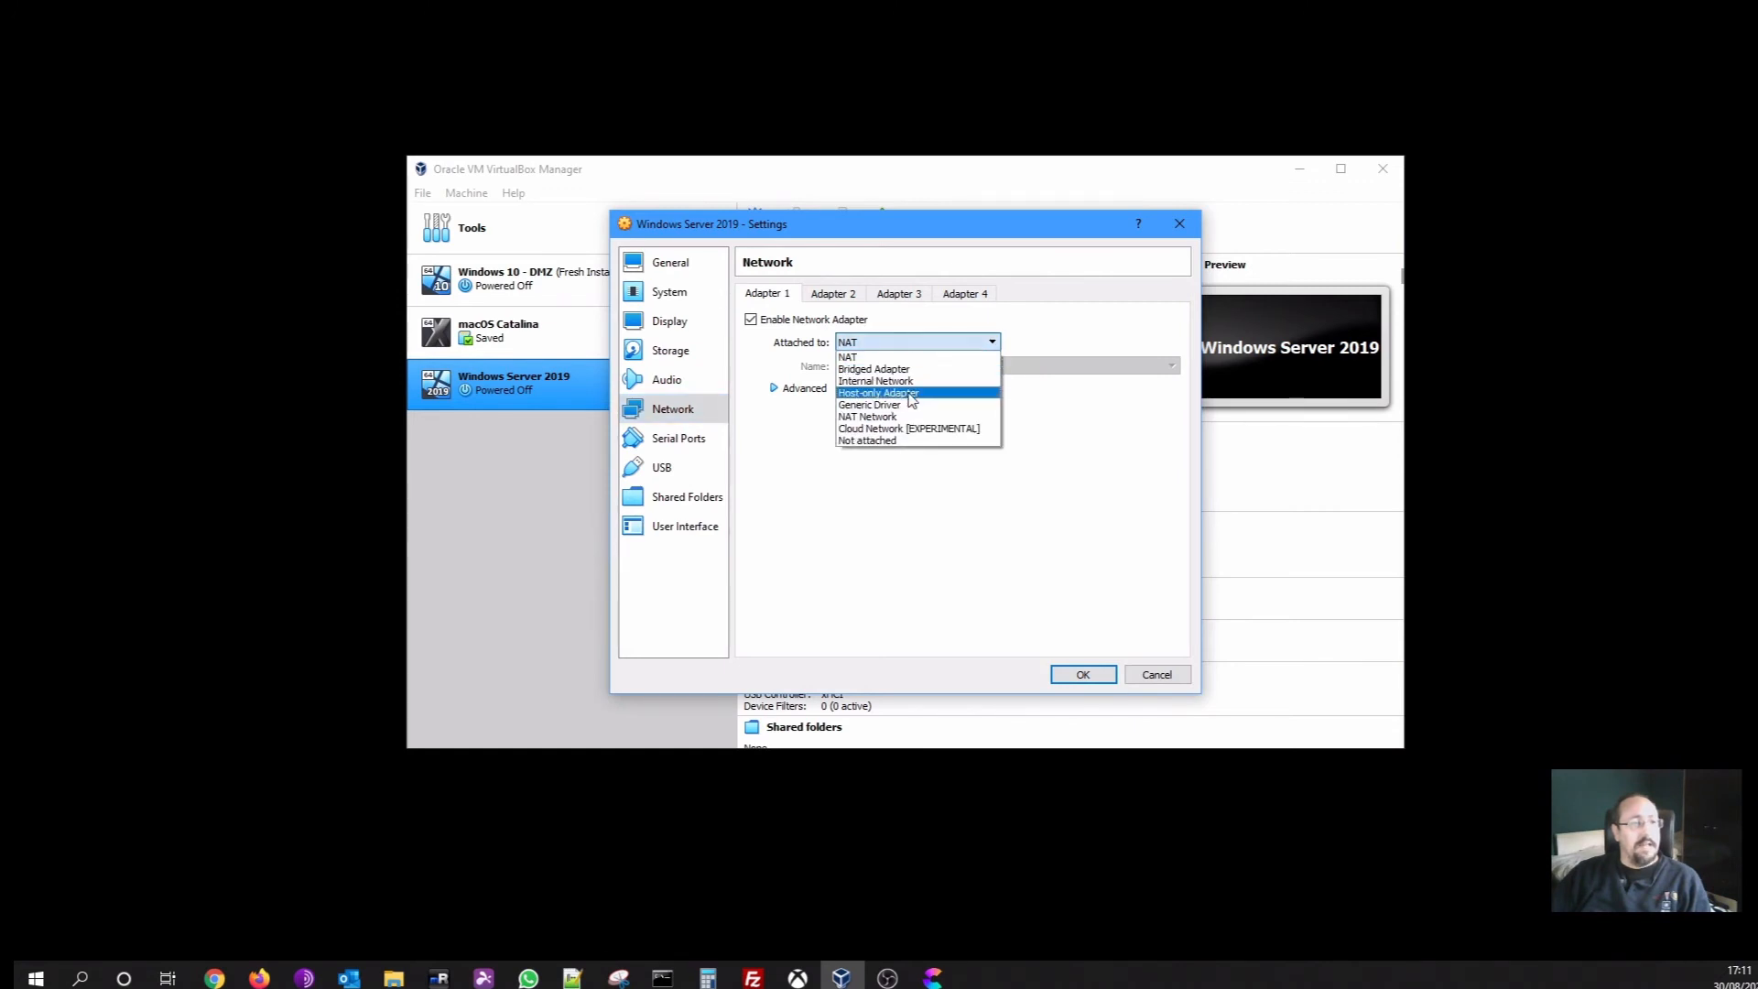
click(852, 417)
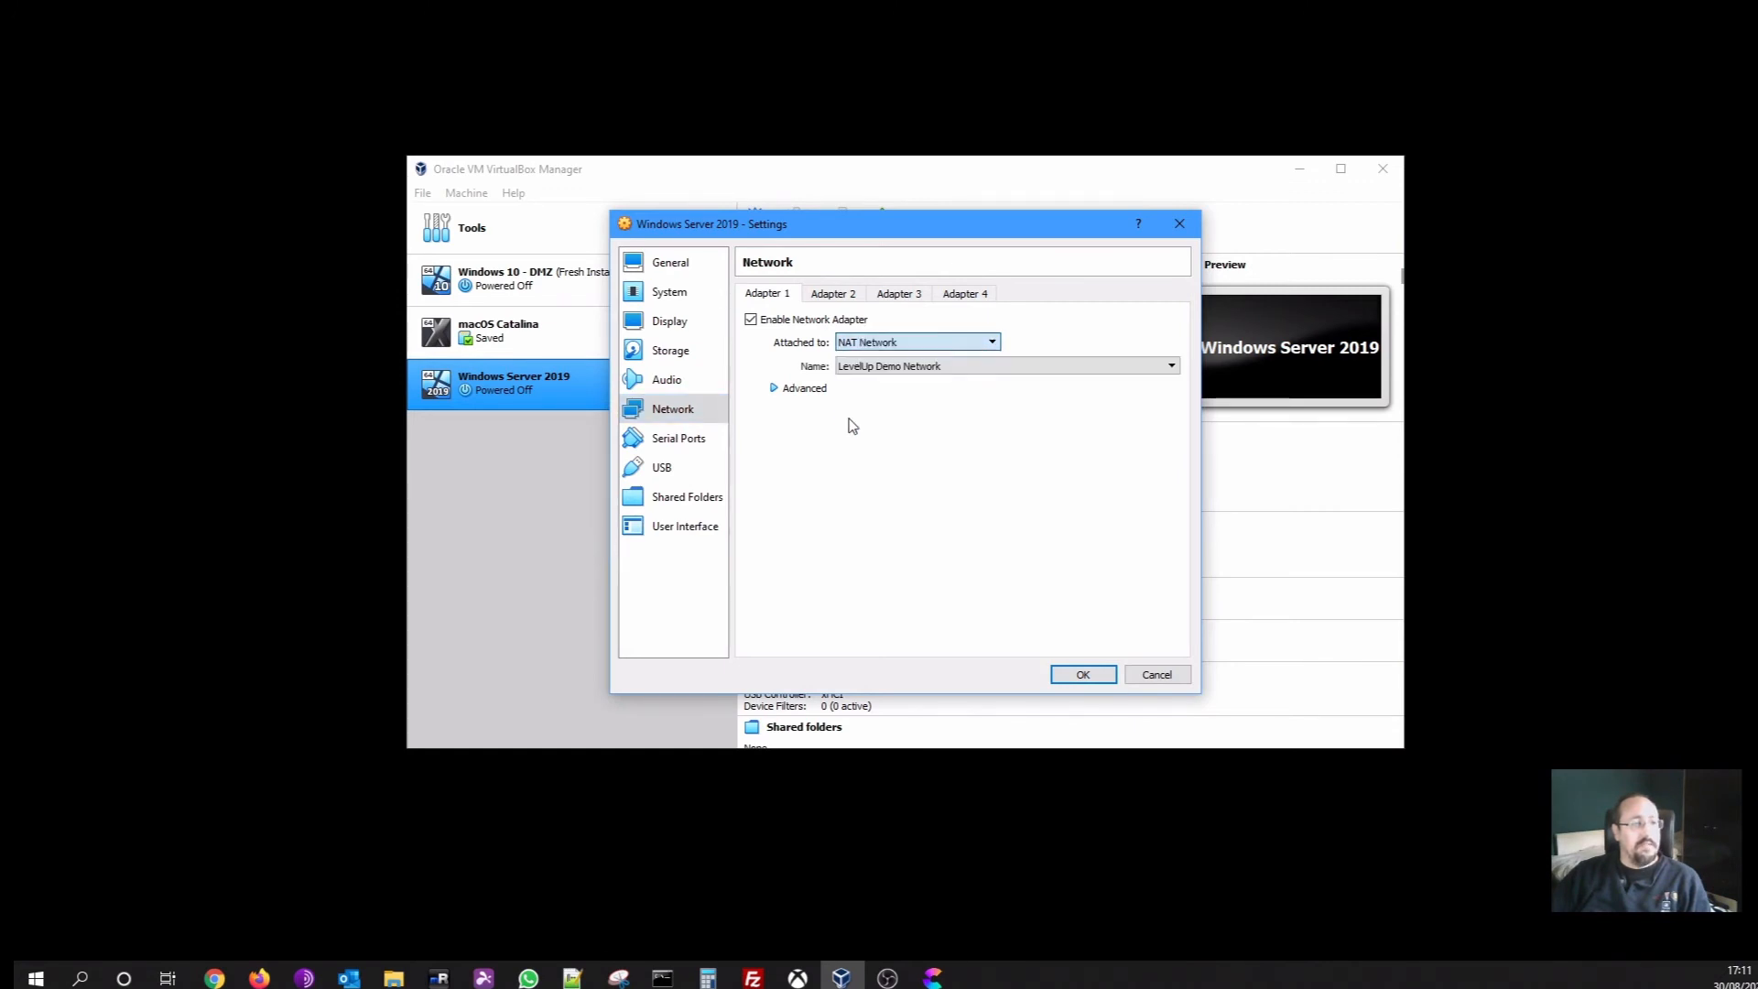
click(865, 368)
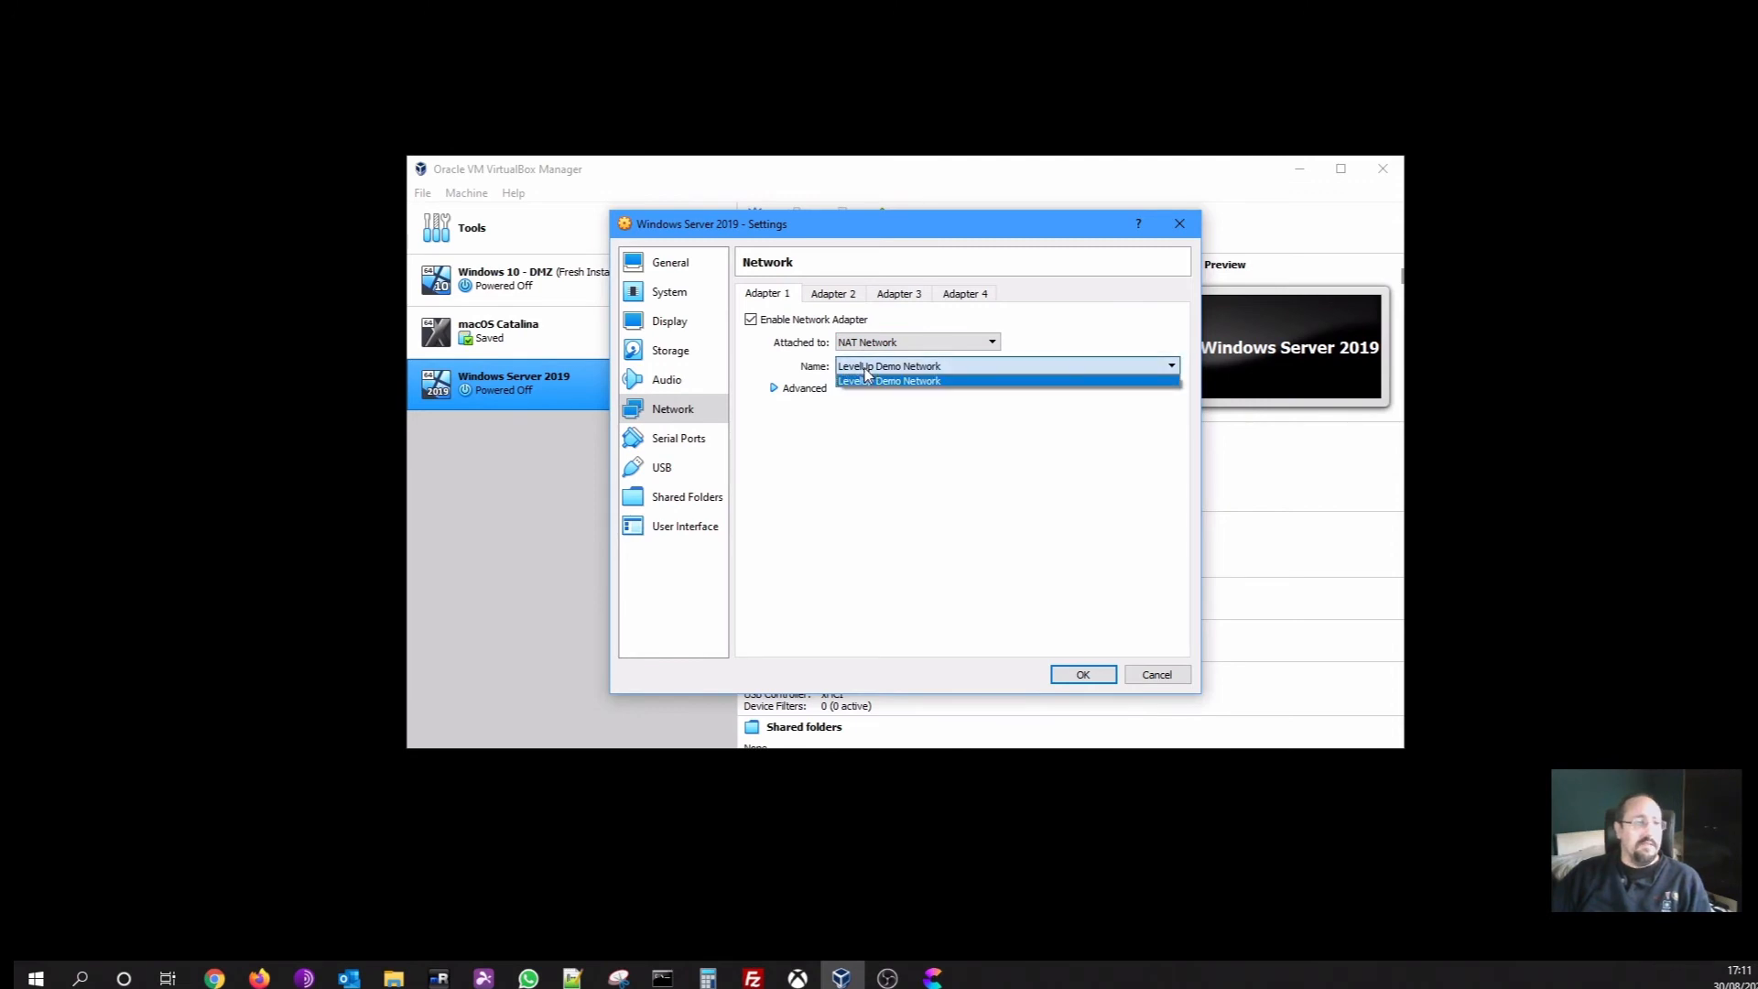
click(879, 380)
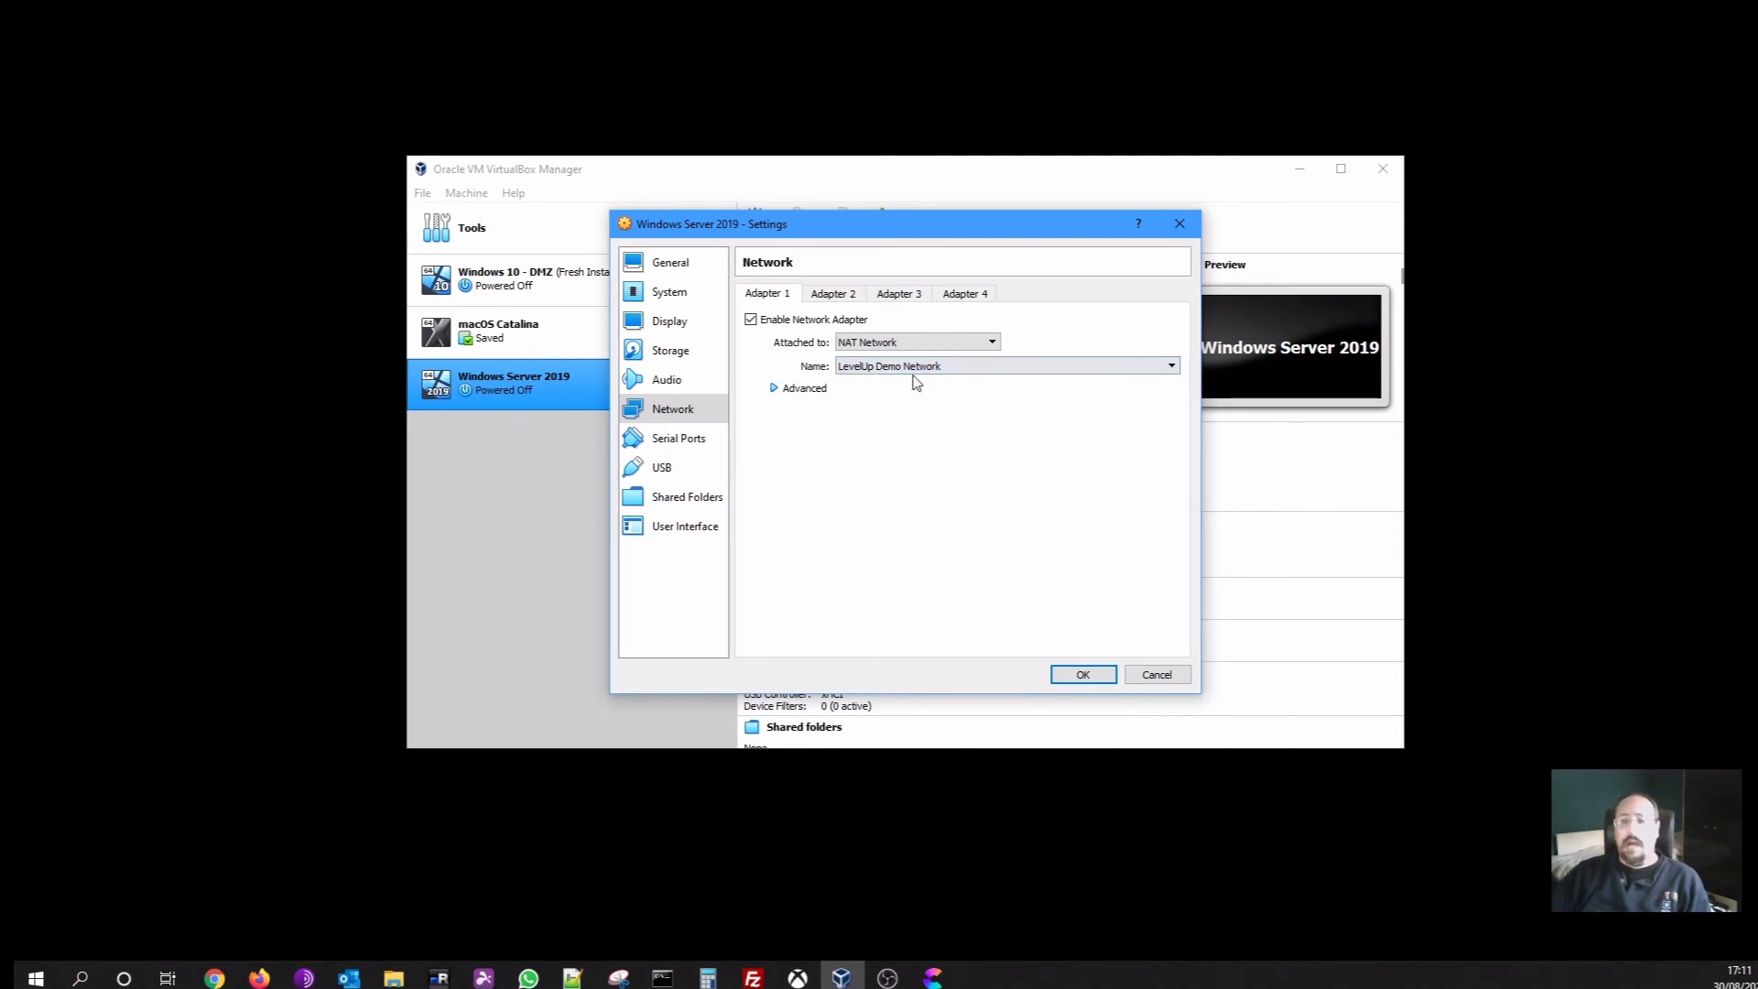
click(1080, 674)
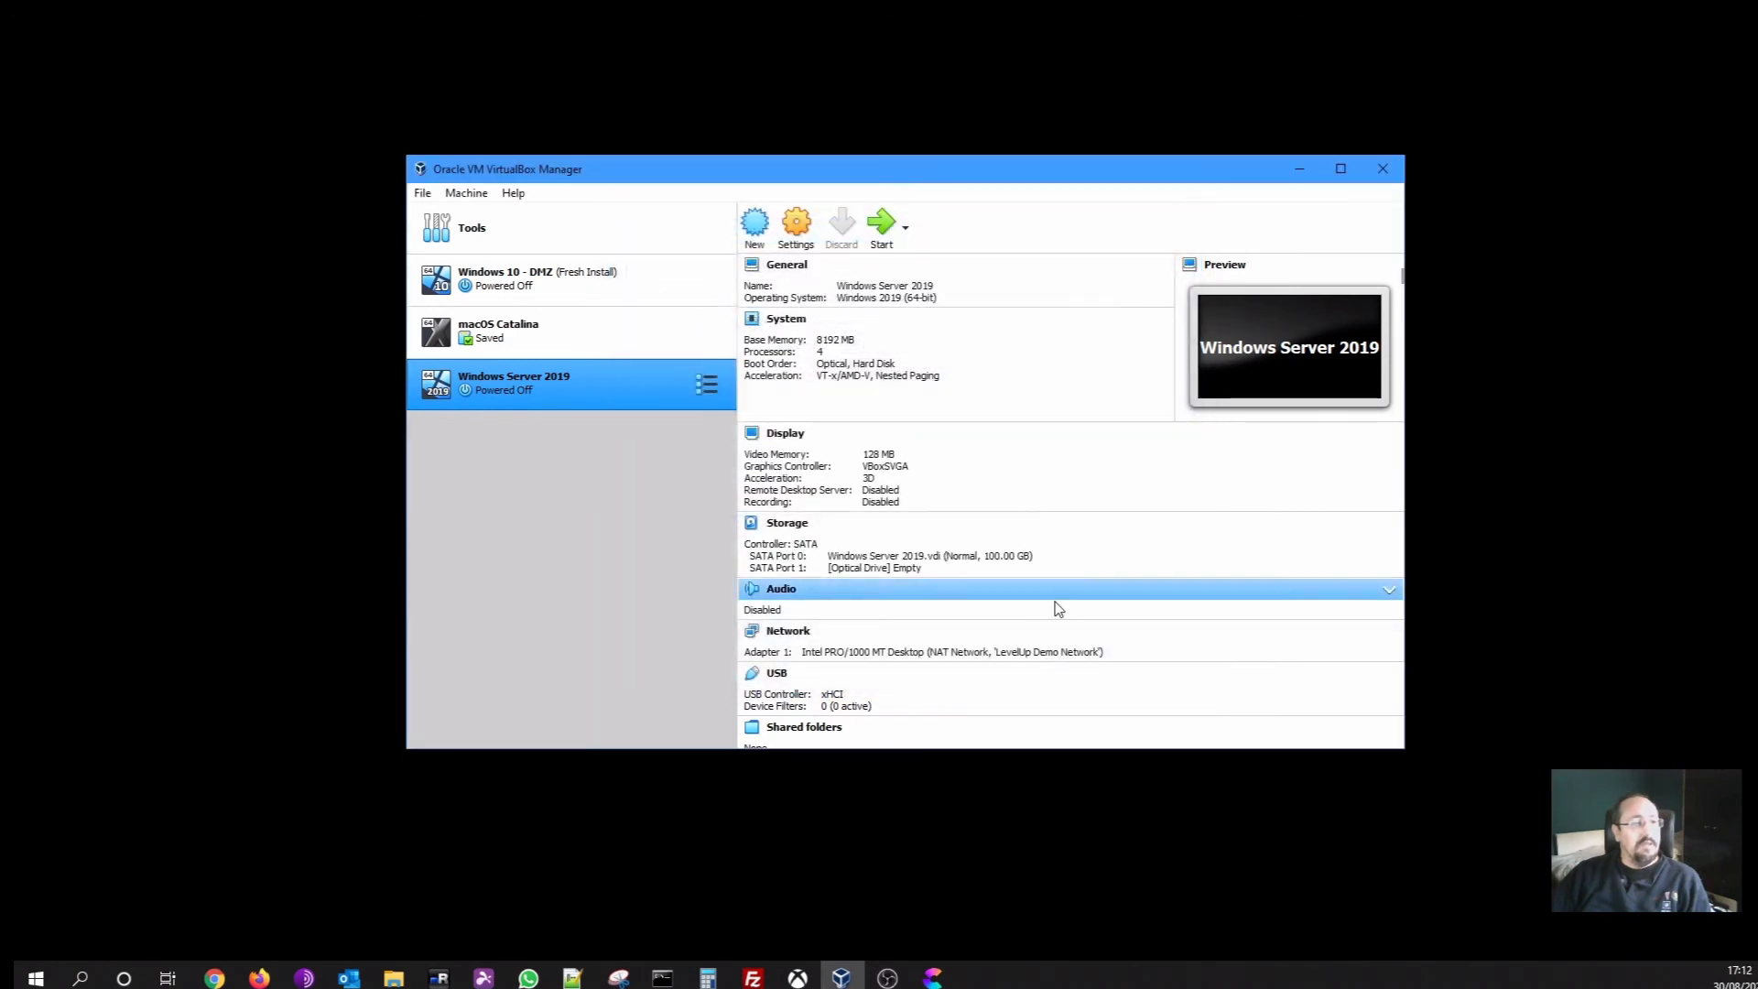
Attach Windows 10 - DMZ's Adapter 1 to 'LevelUp Demo Network', save, then reselect Windows Server 2019
click(590, 291)
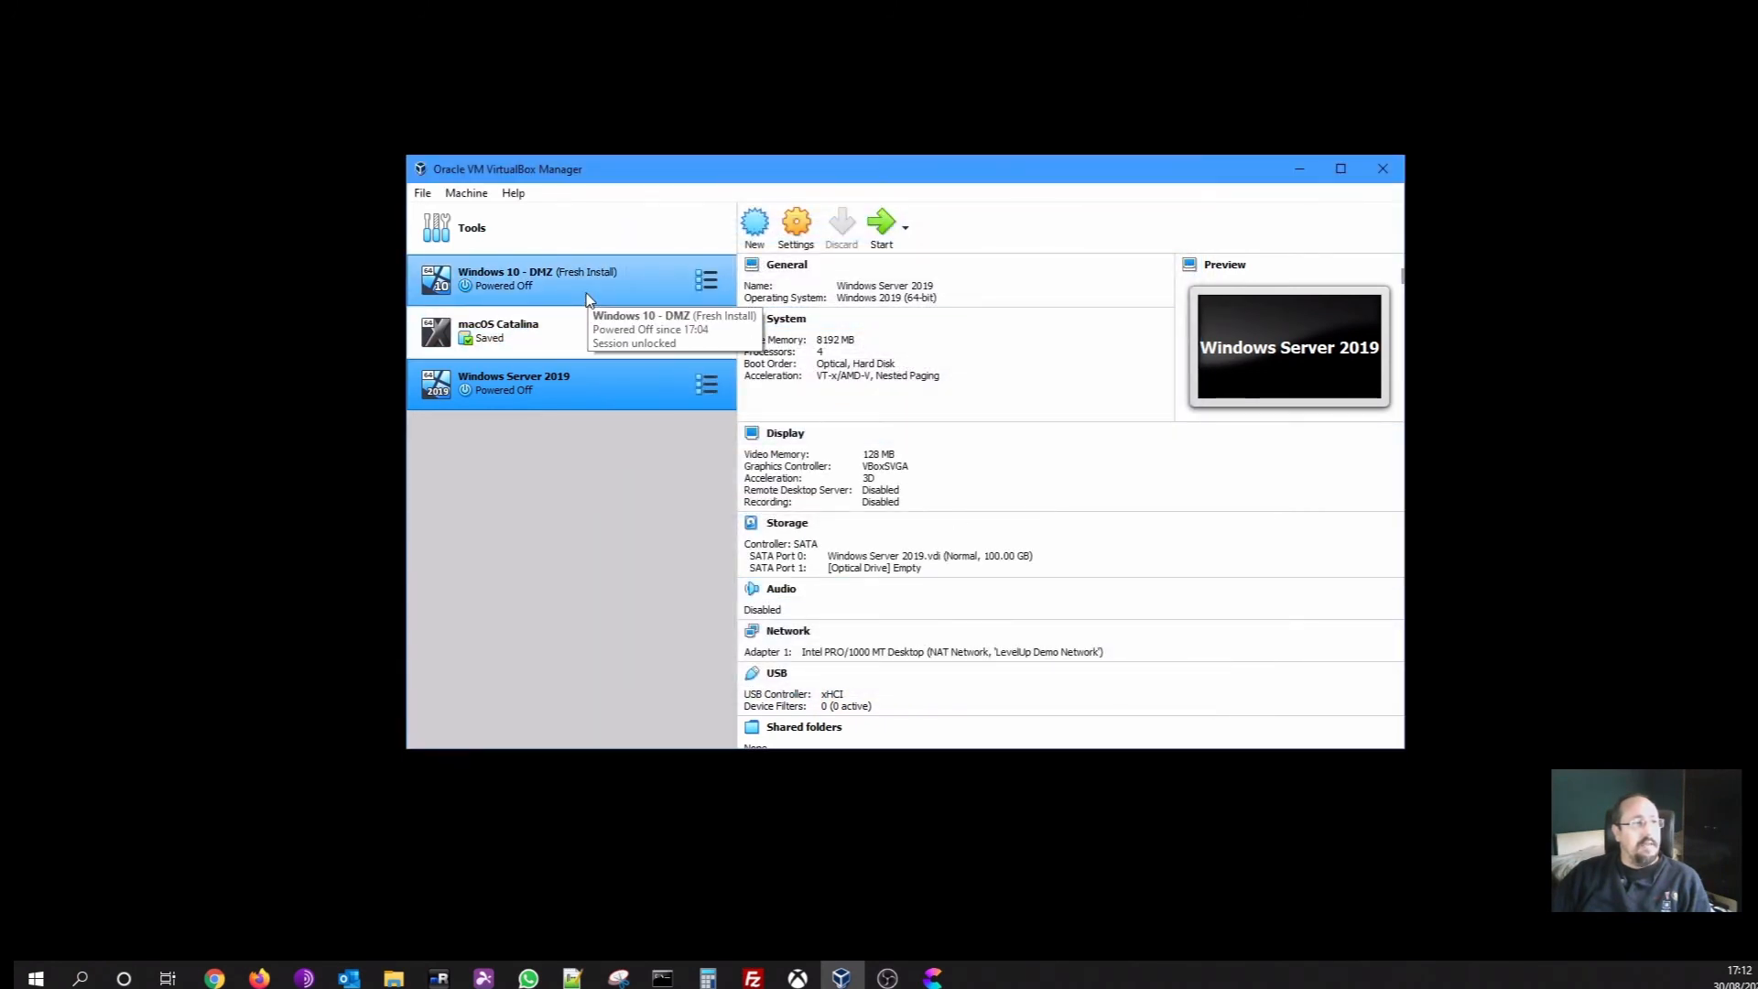
click(802, 237)
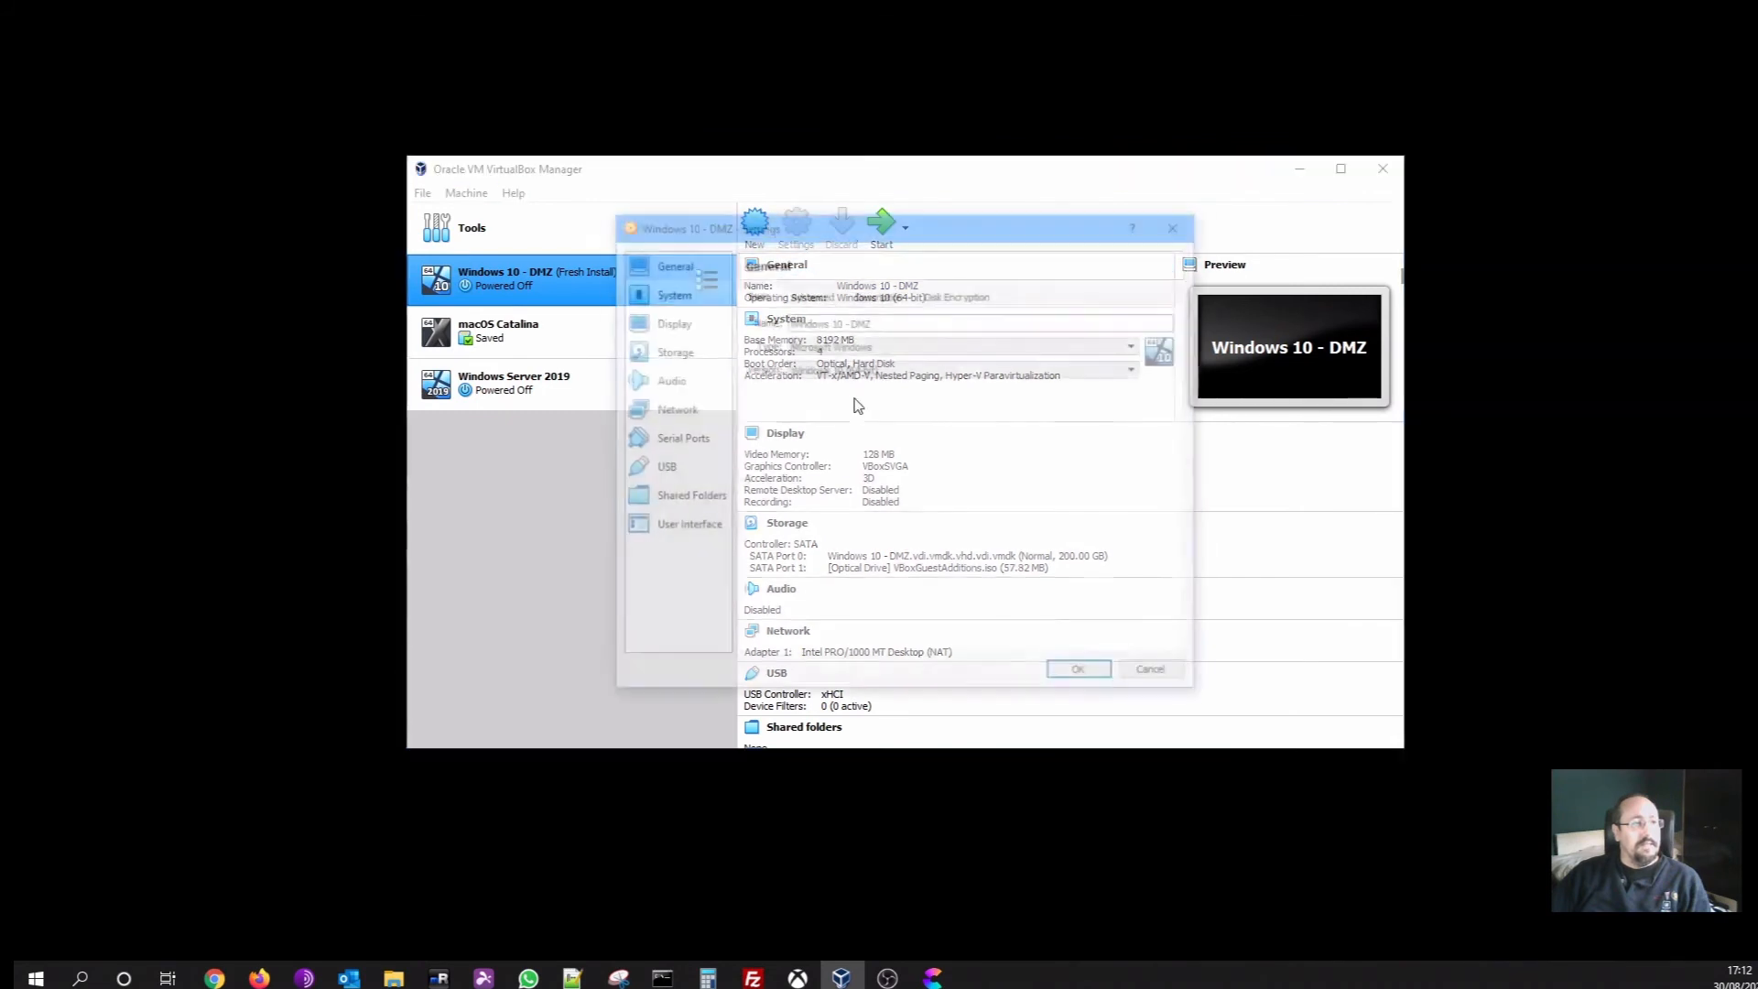
click(691, 415)
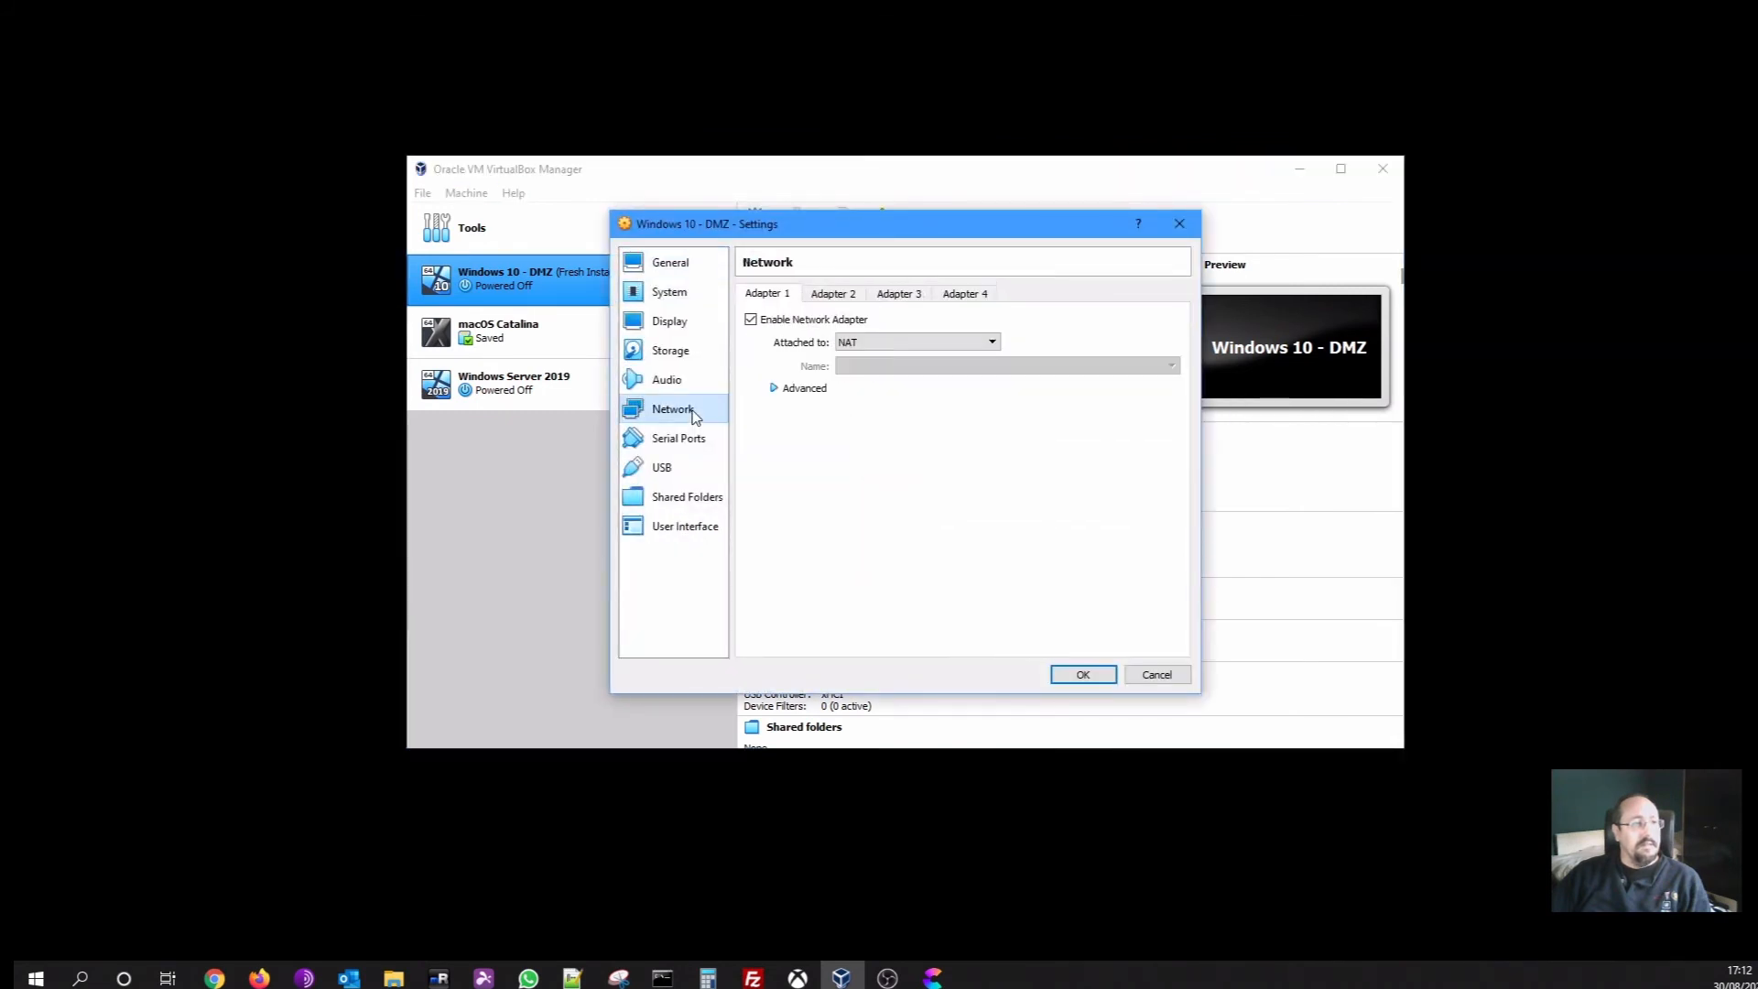
click(875, 342)
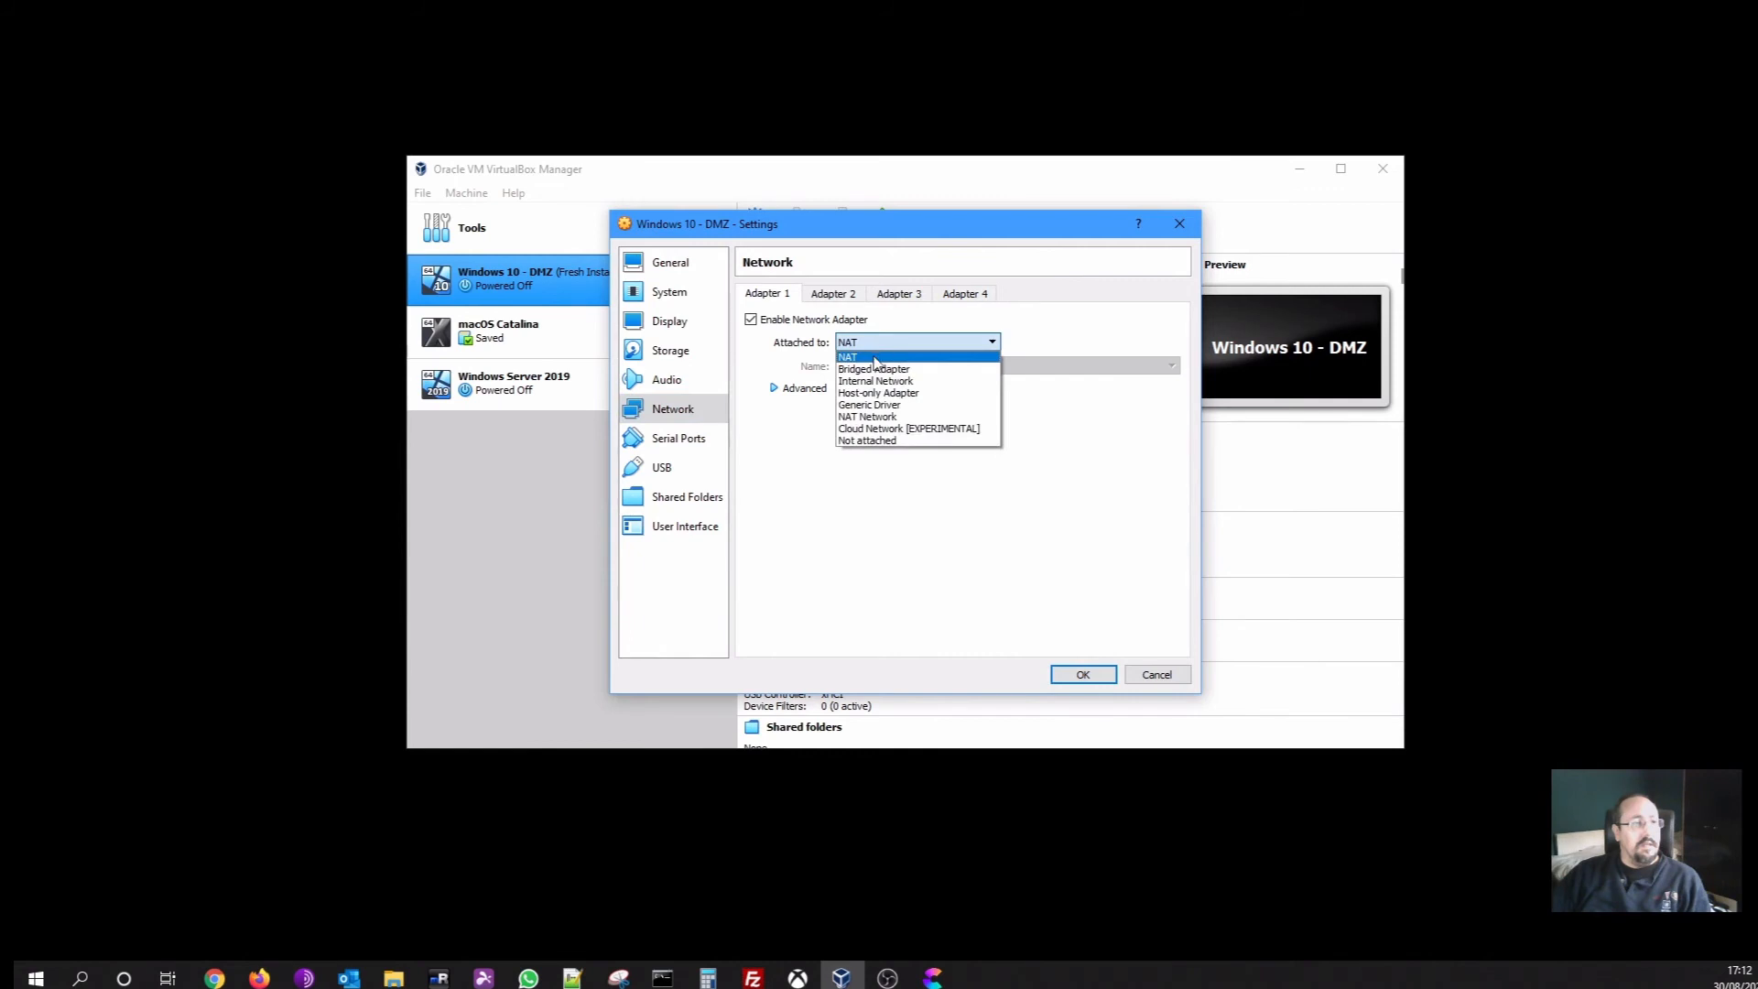
click(876, 419)
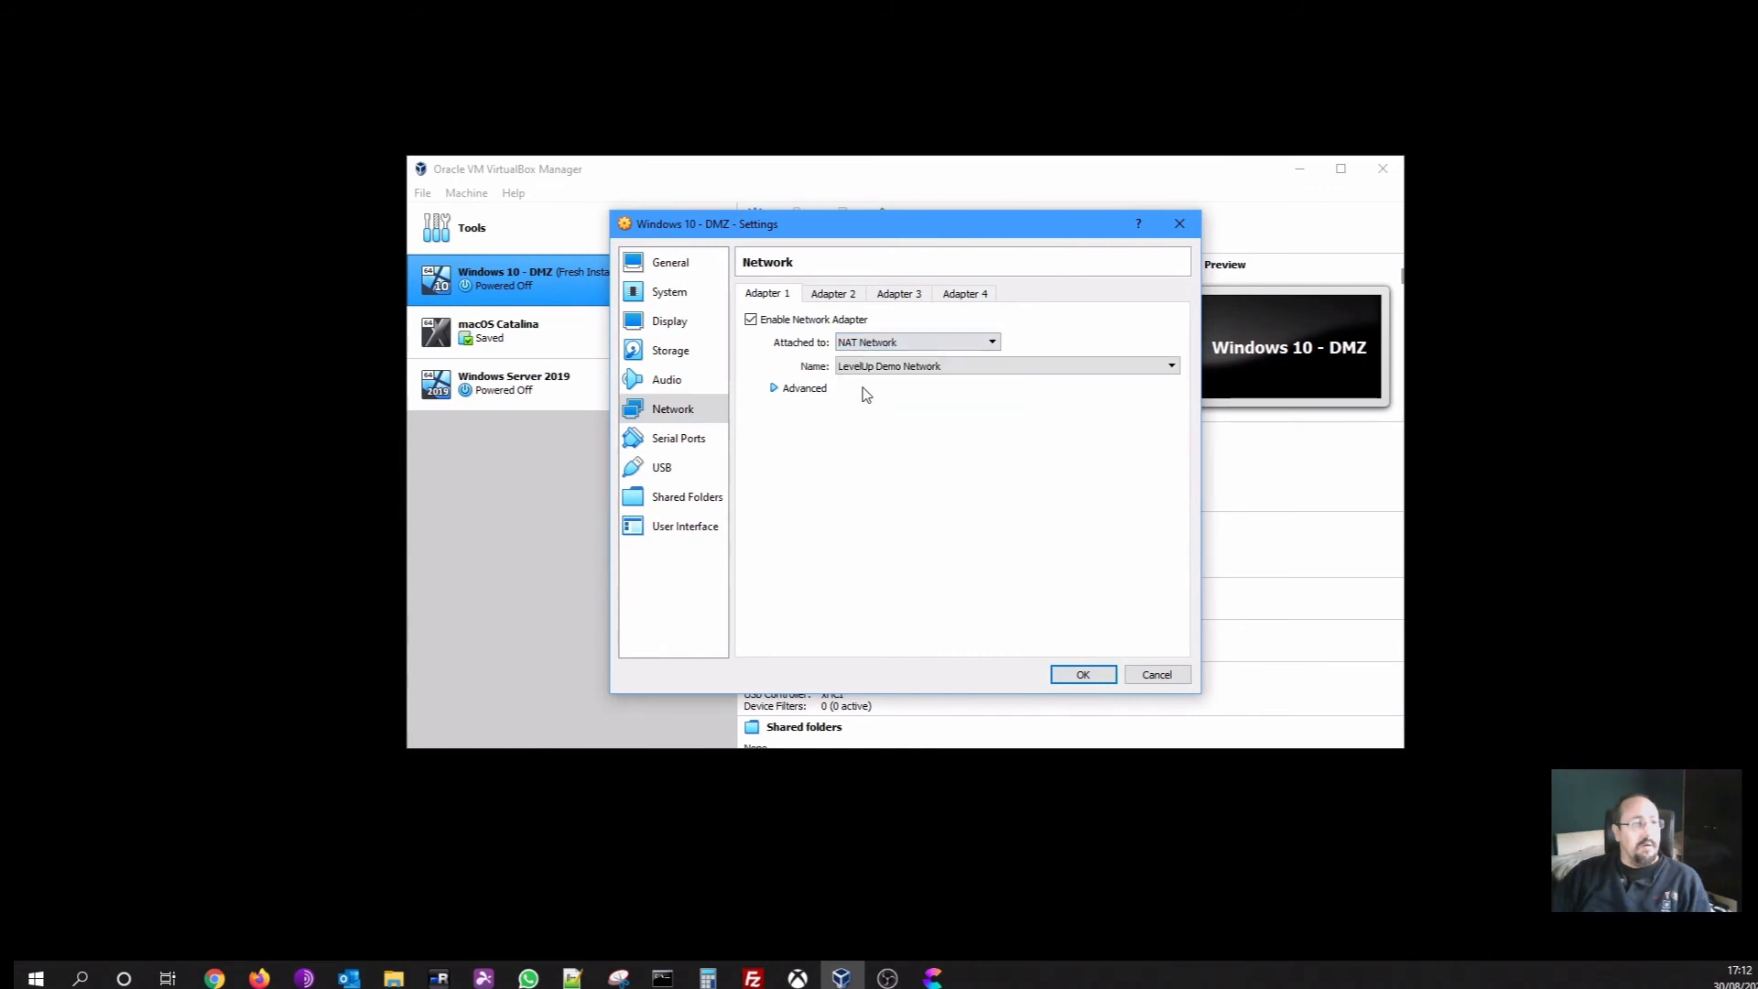
click(1068, 675)
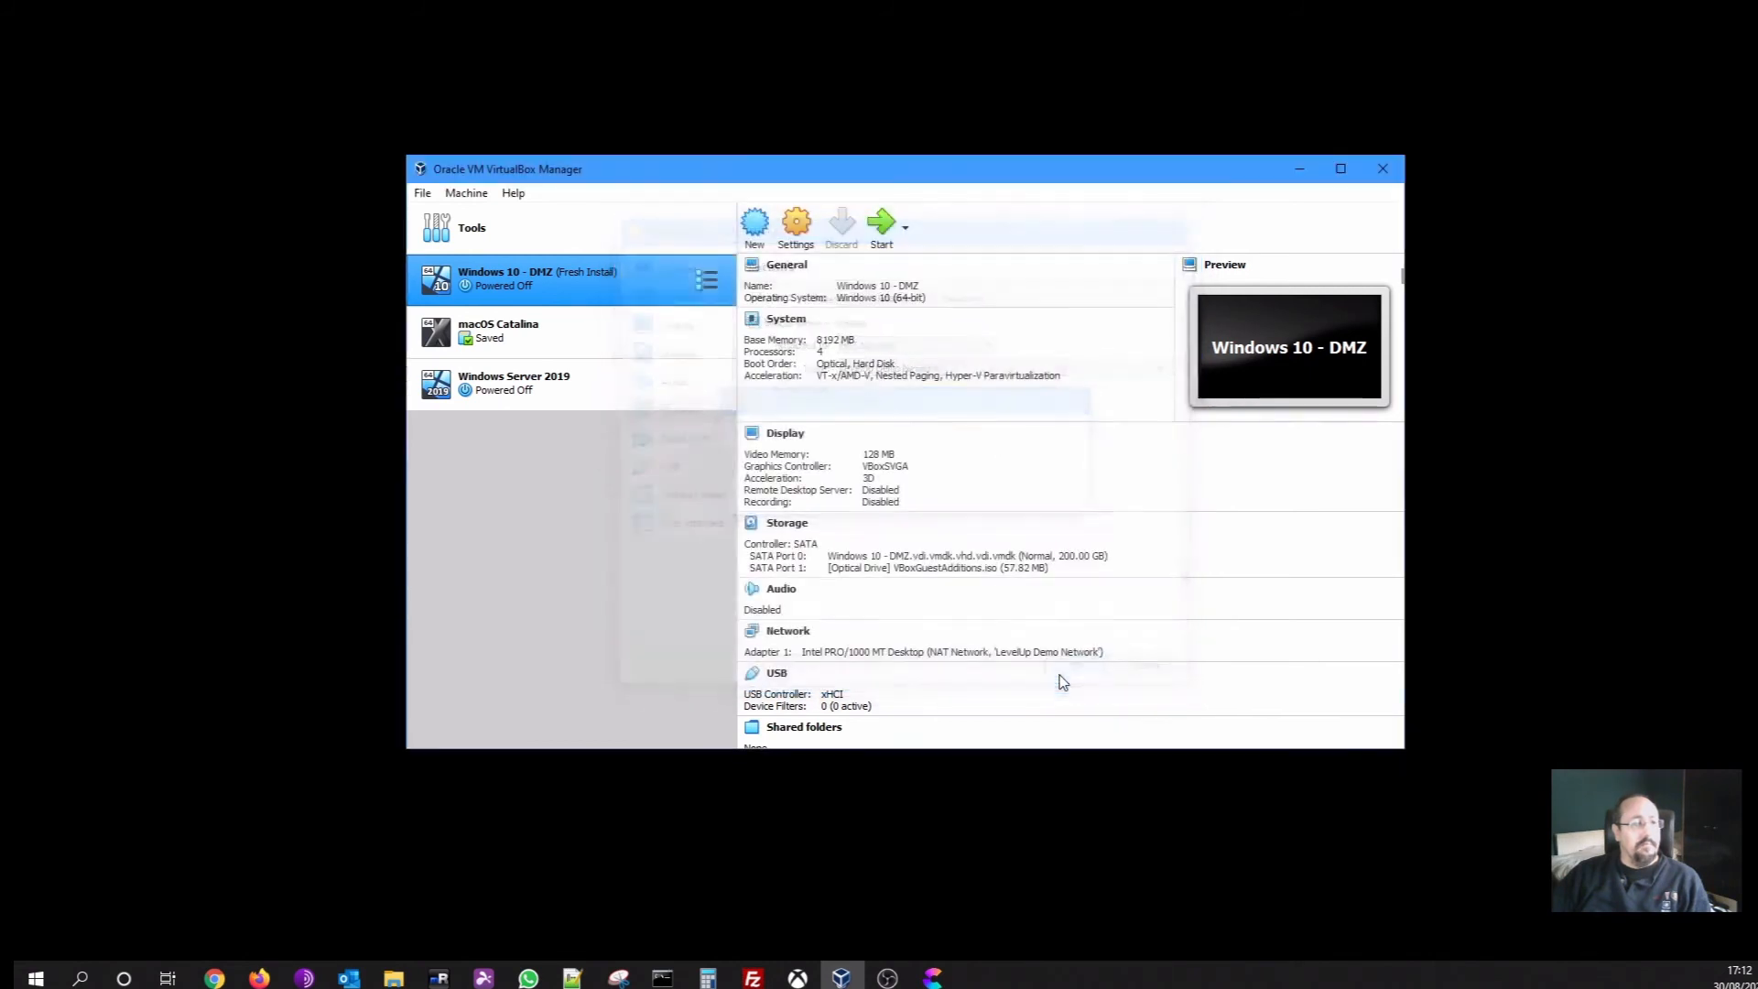
click(597, 397)
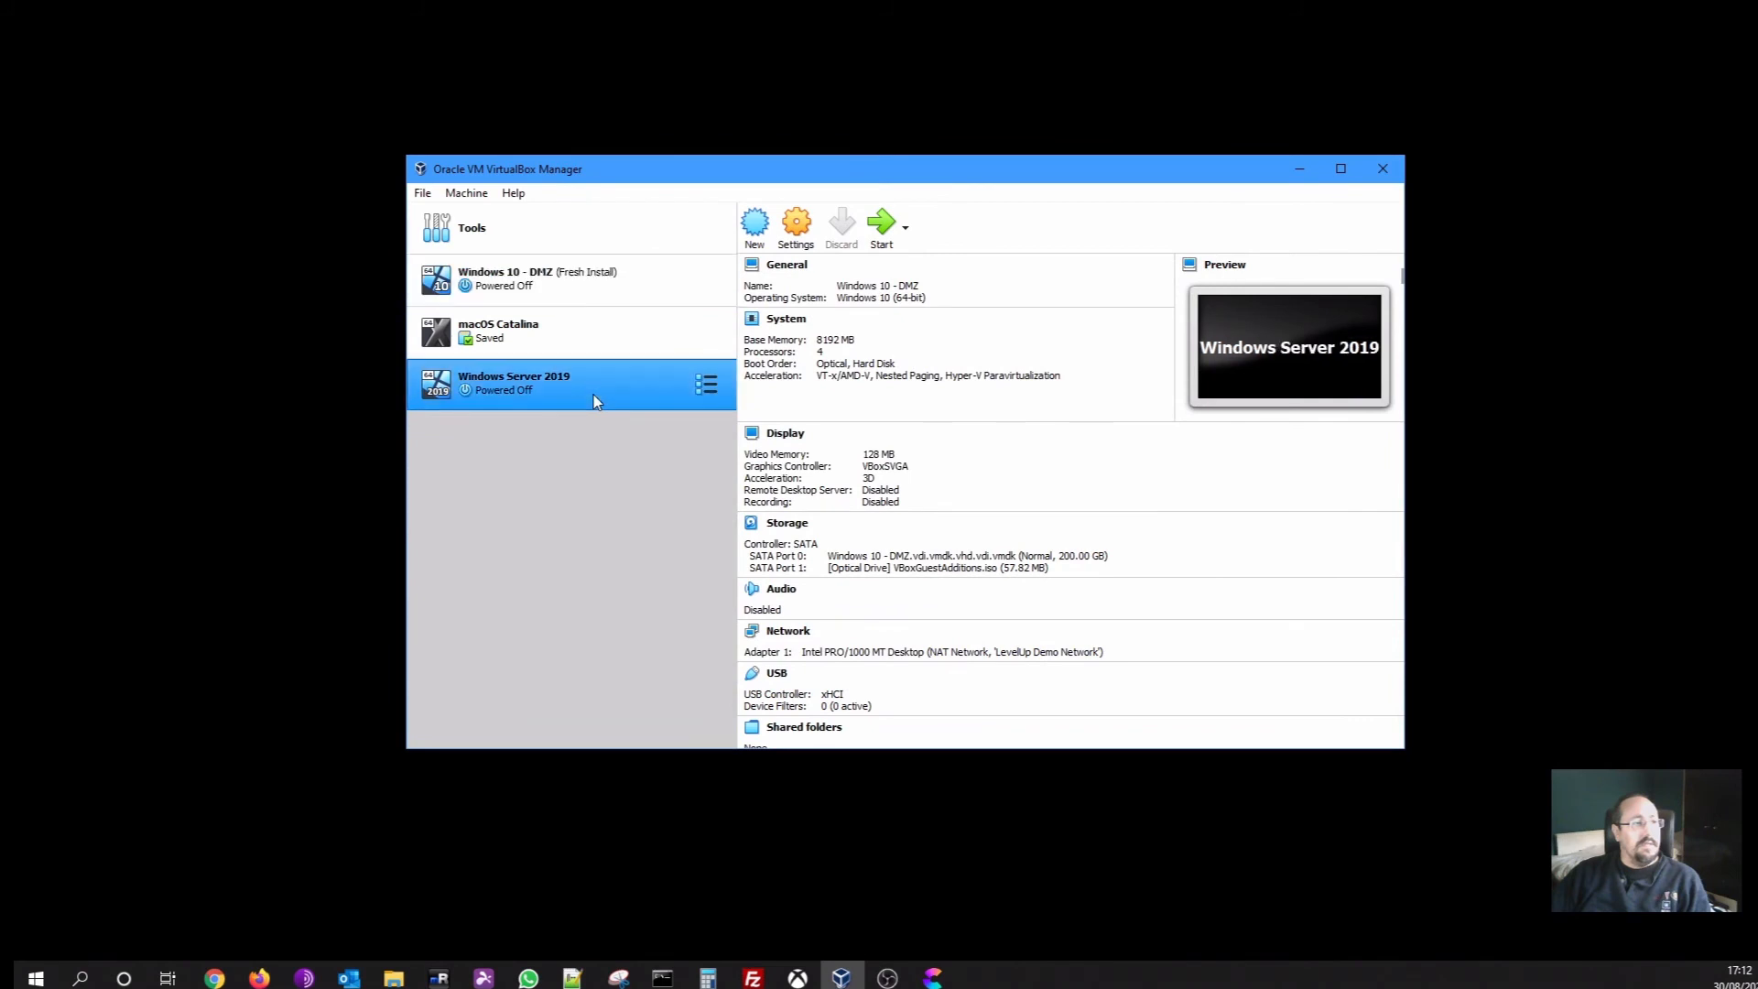
Start both the Windows Server 2019 and Windows 10 - DMZ virtual machines
click(879, 234)
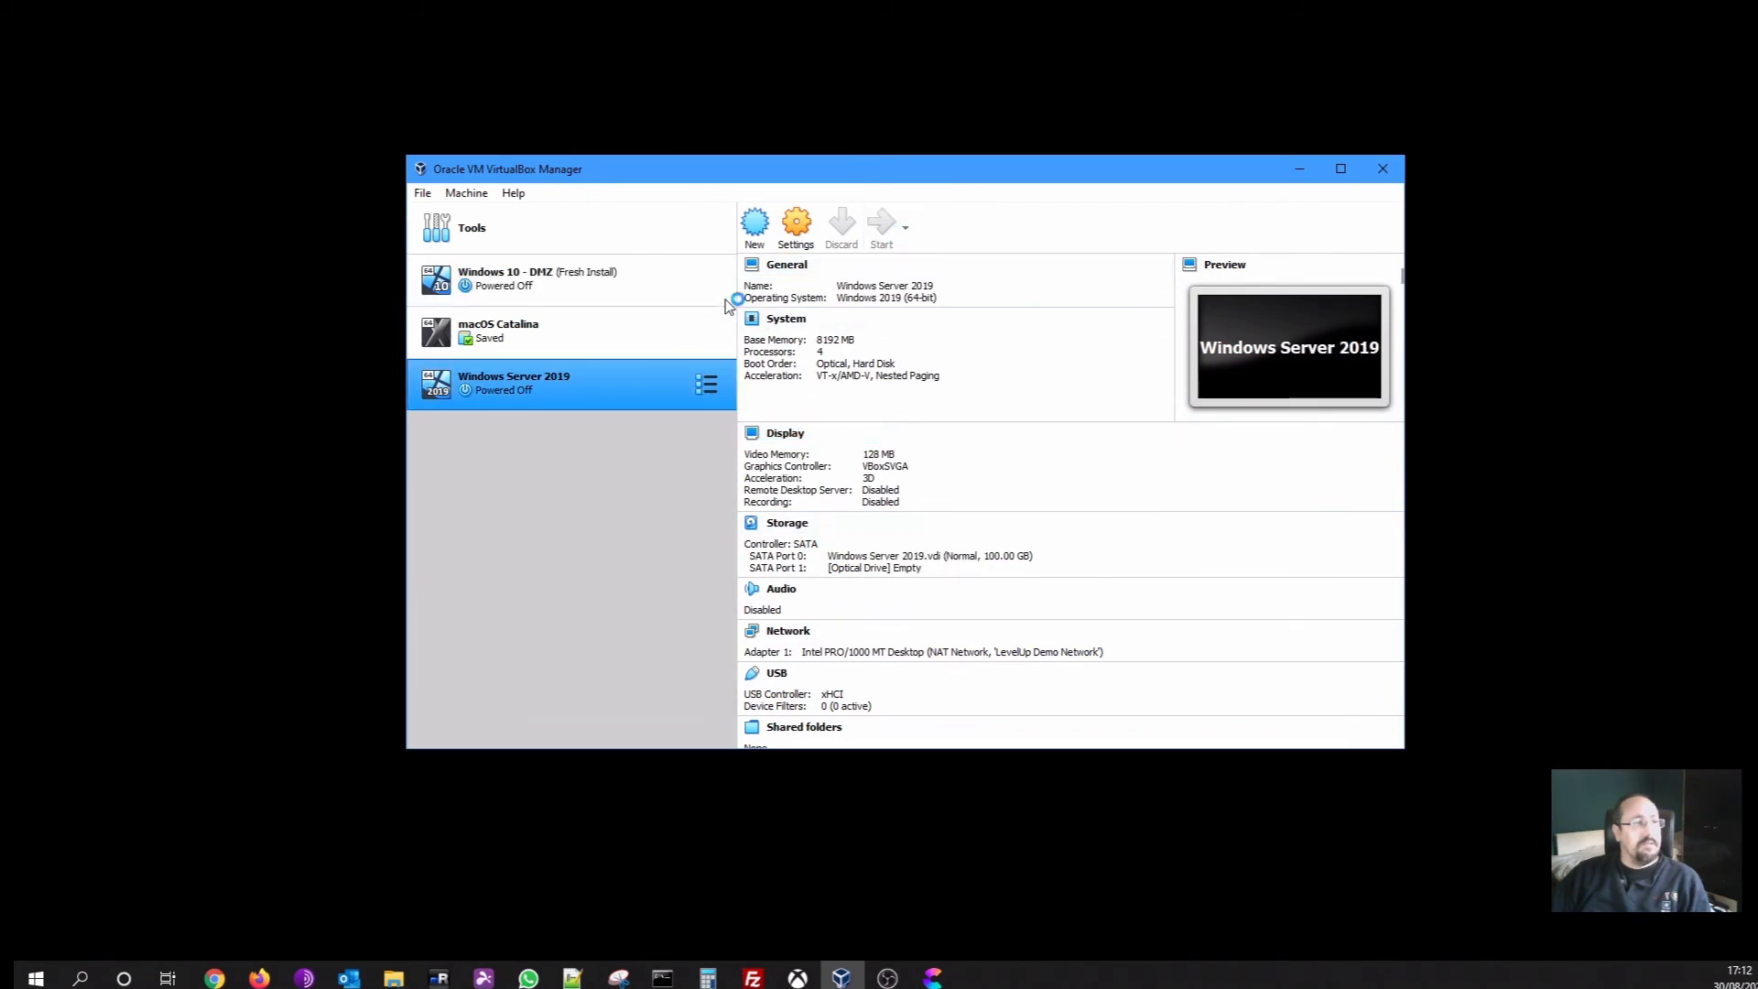
click(540, 297)
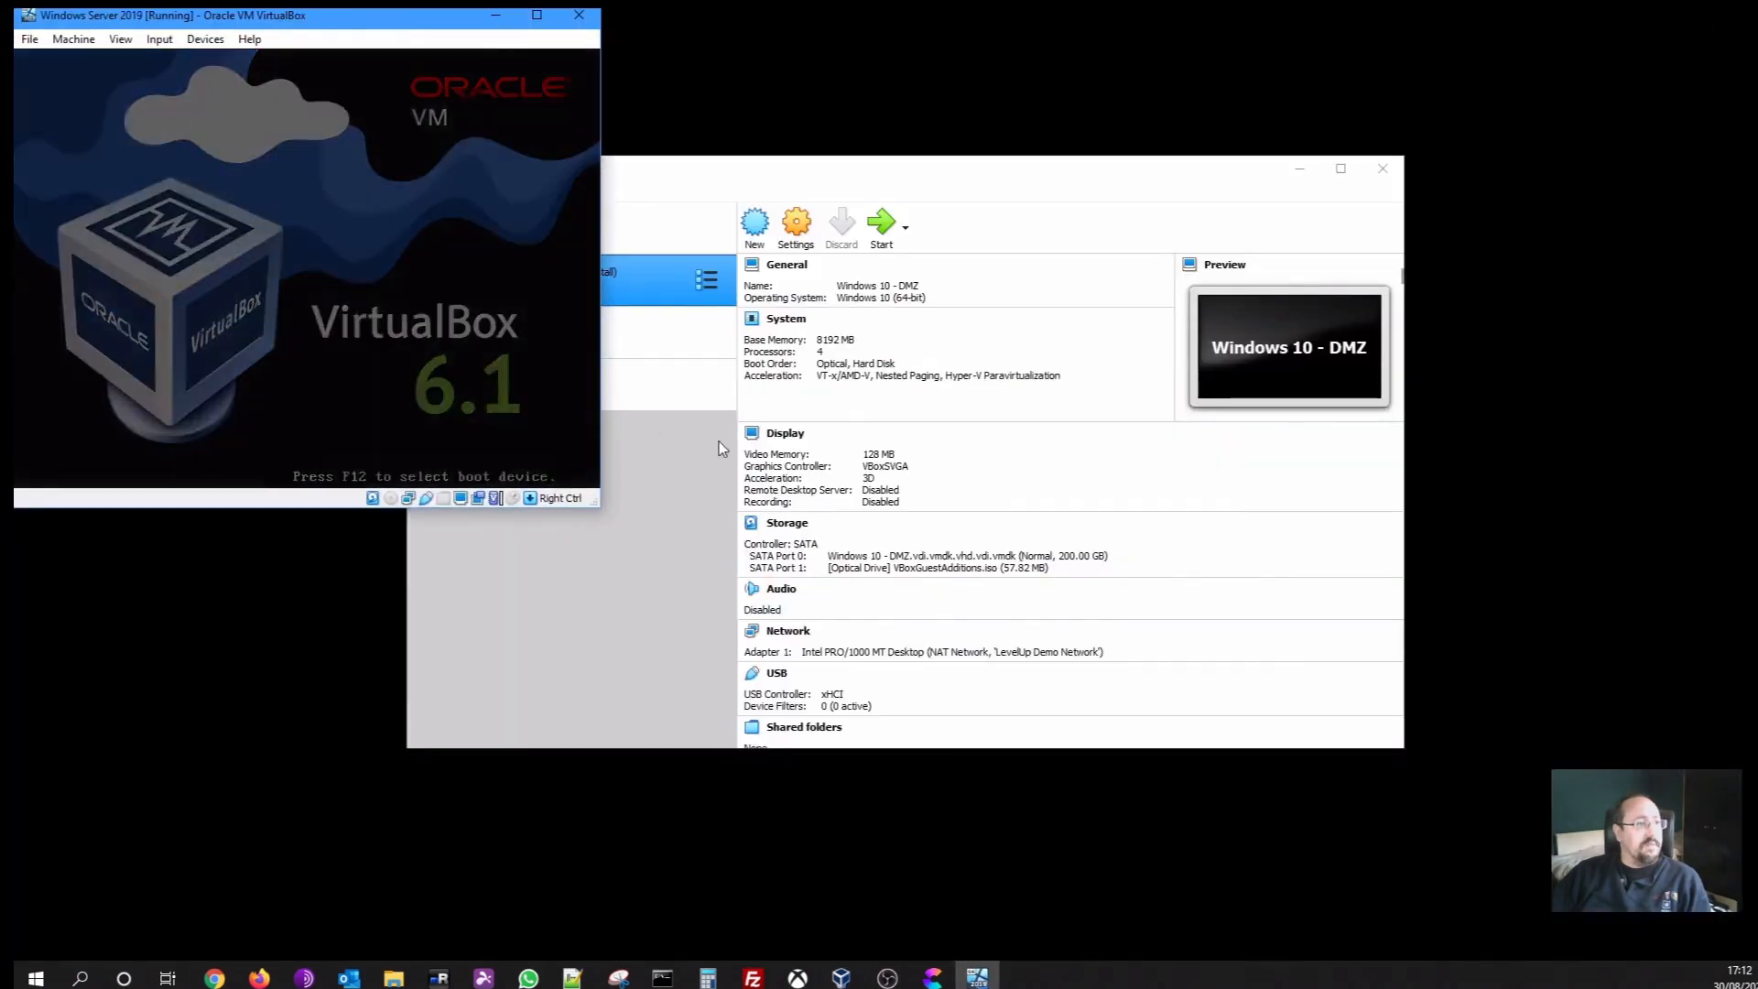
click(1048, 195)
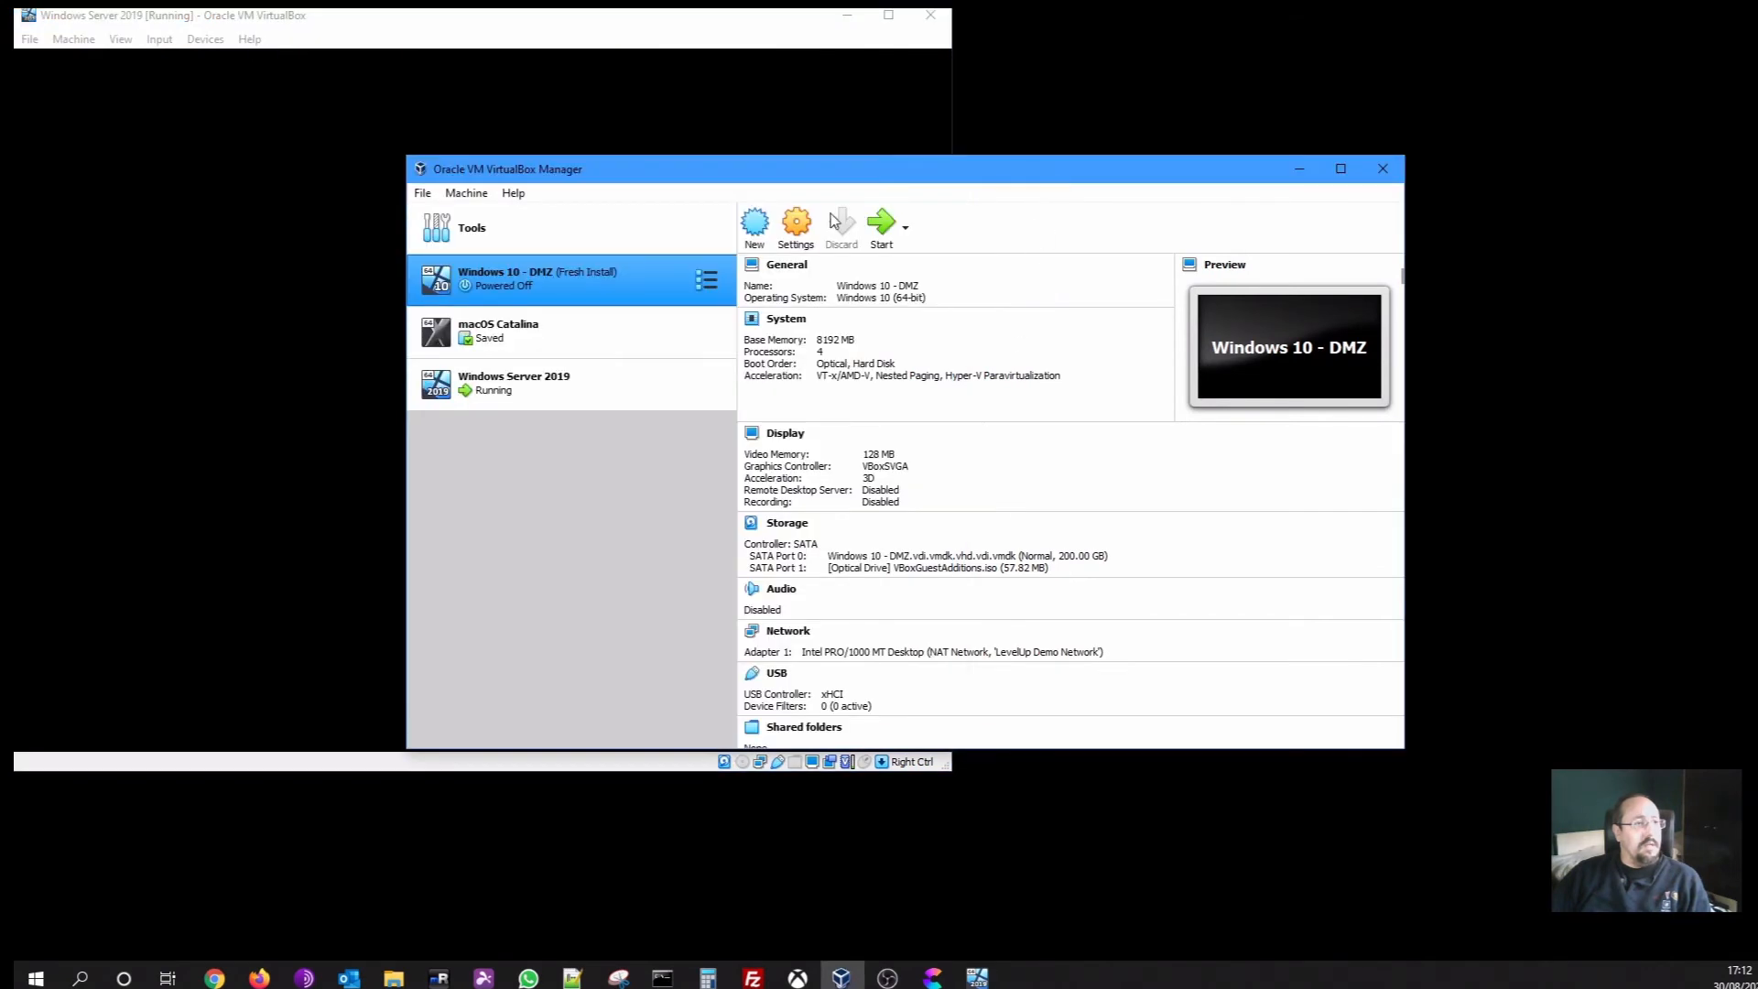
click(884, 227)
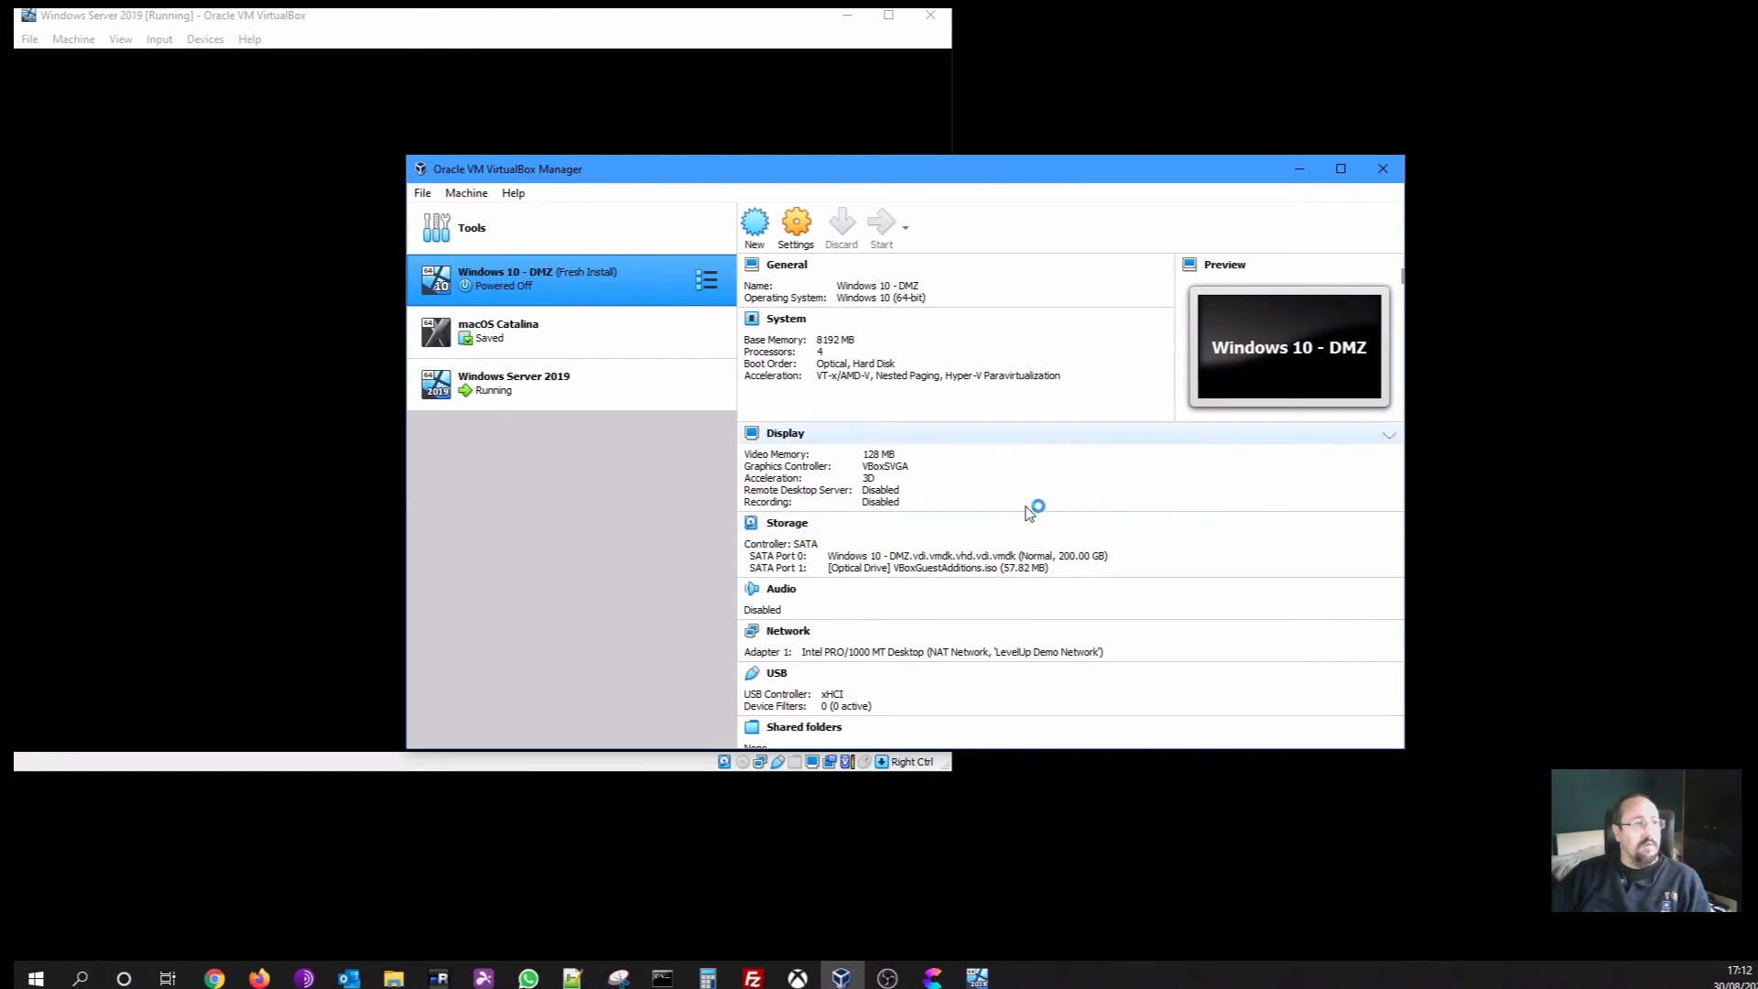
Minimise the Manager and move and resize both VM windows side by side
click(1299, 168)
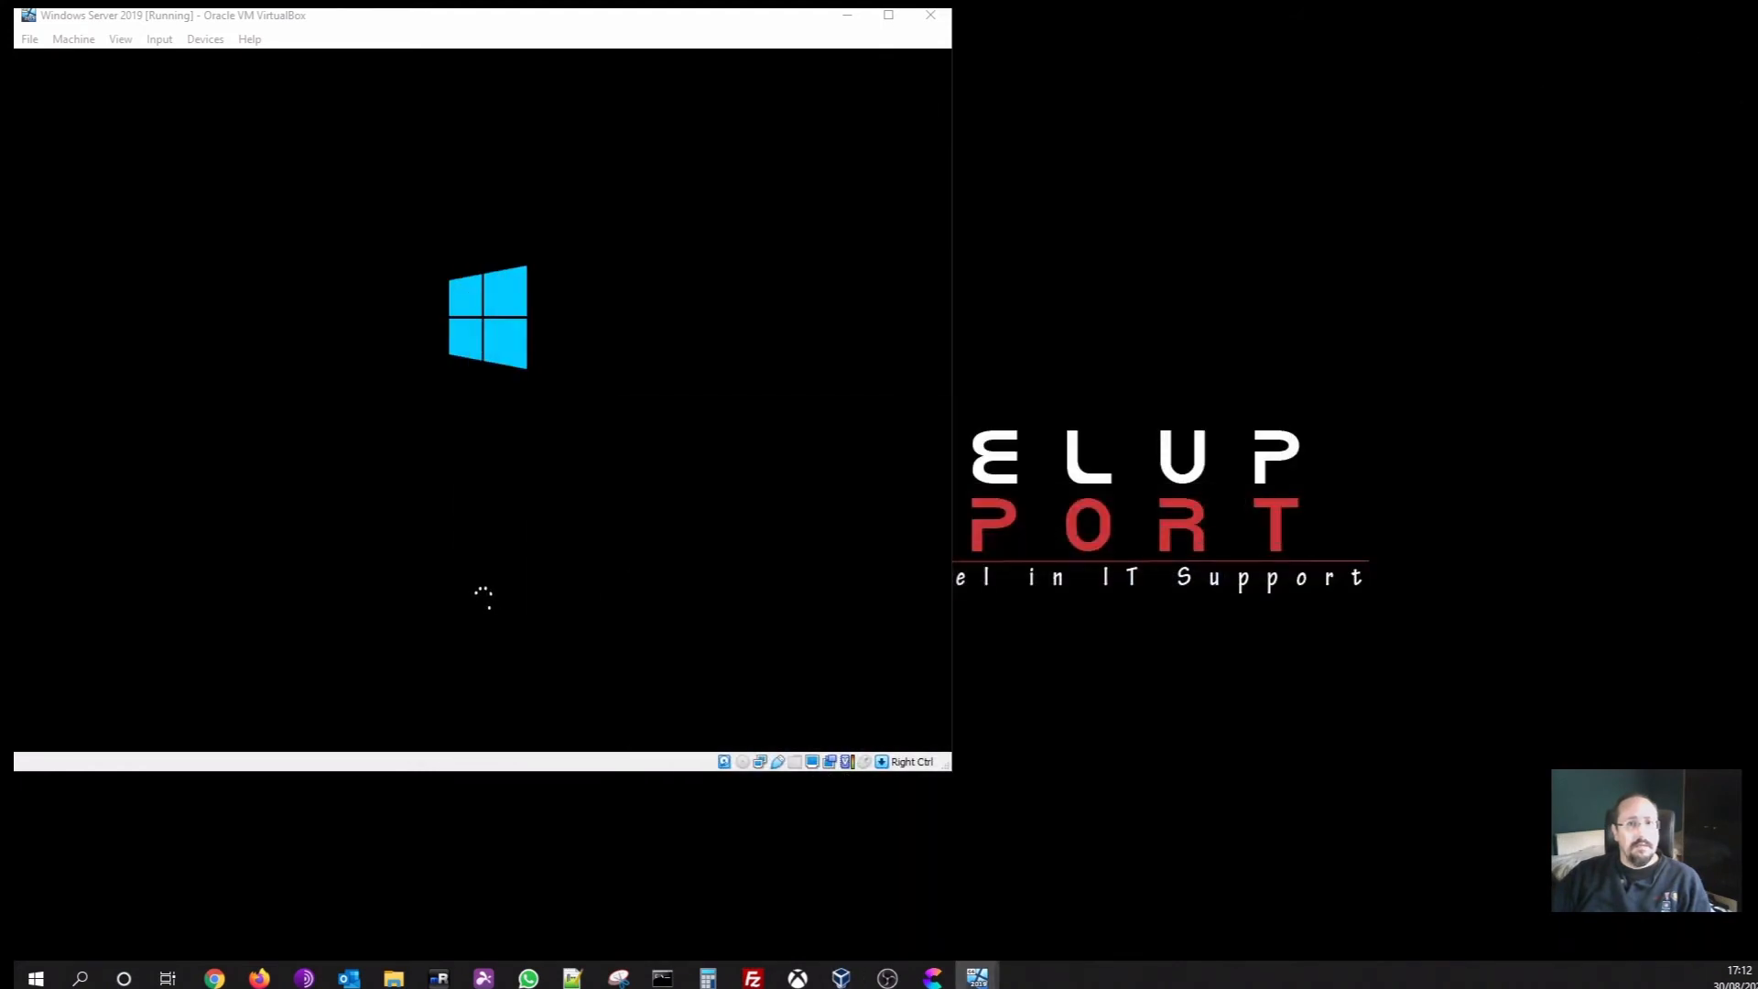
drag(1142, 194, 1271, 37)
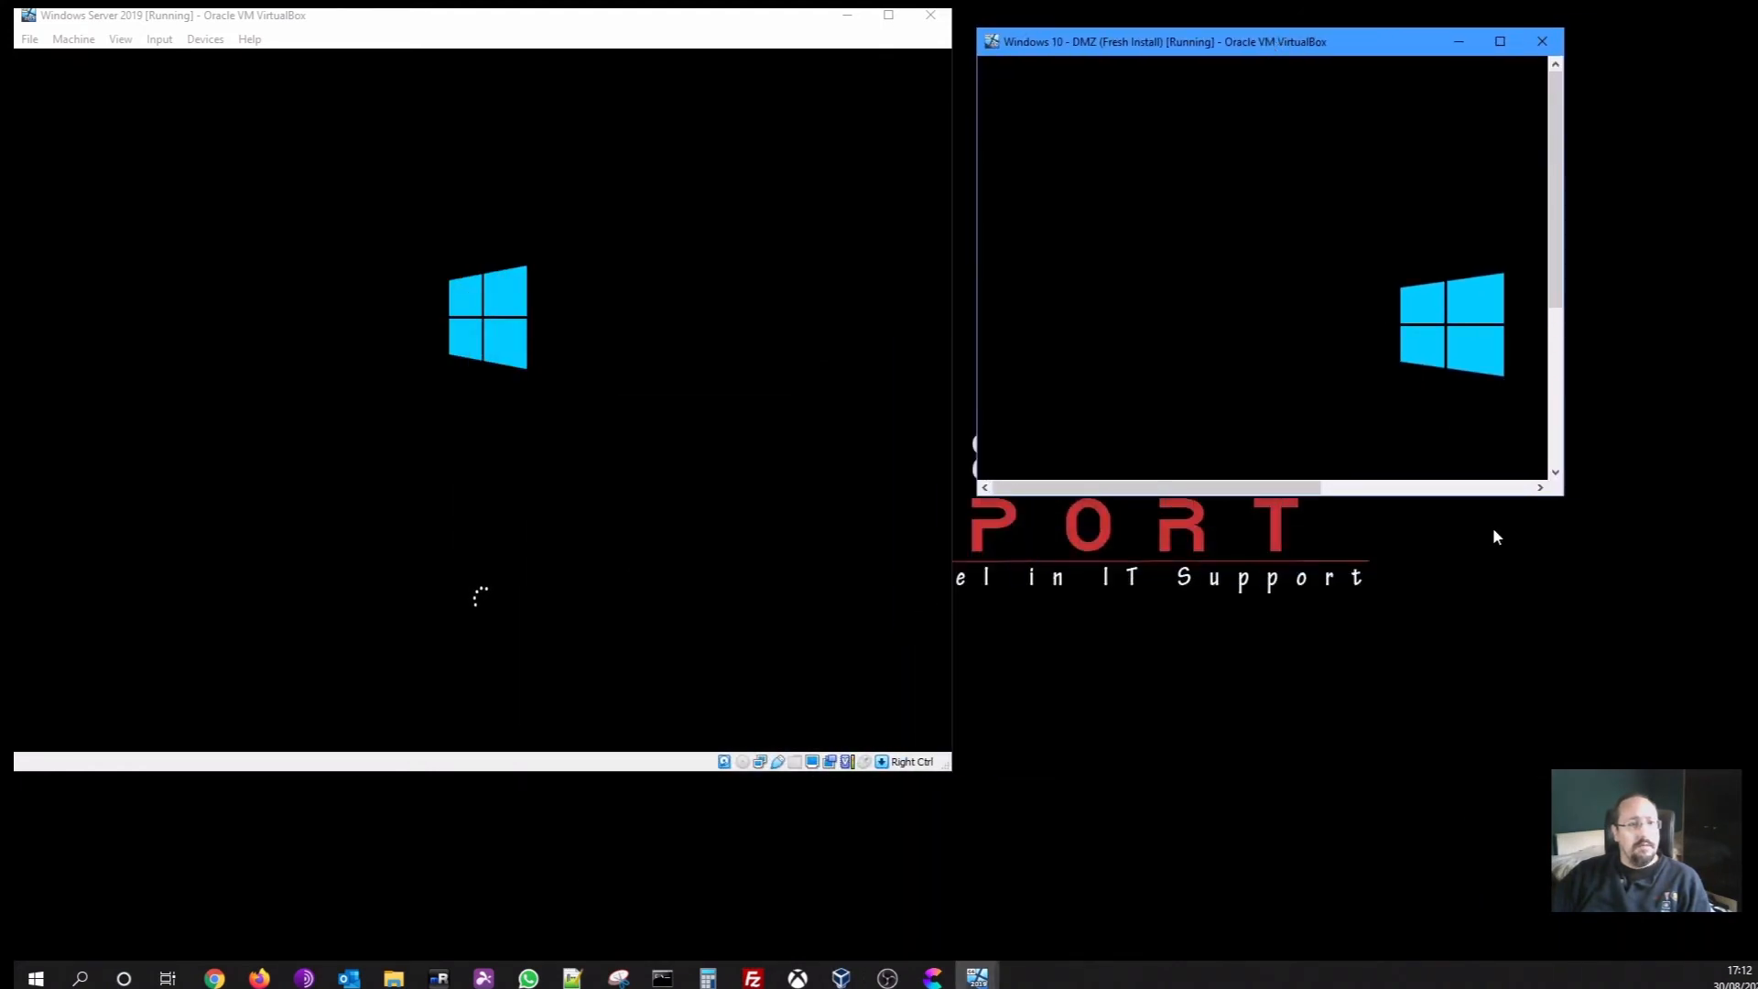
drag(1563, 500, 1757, 749)
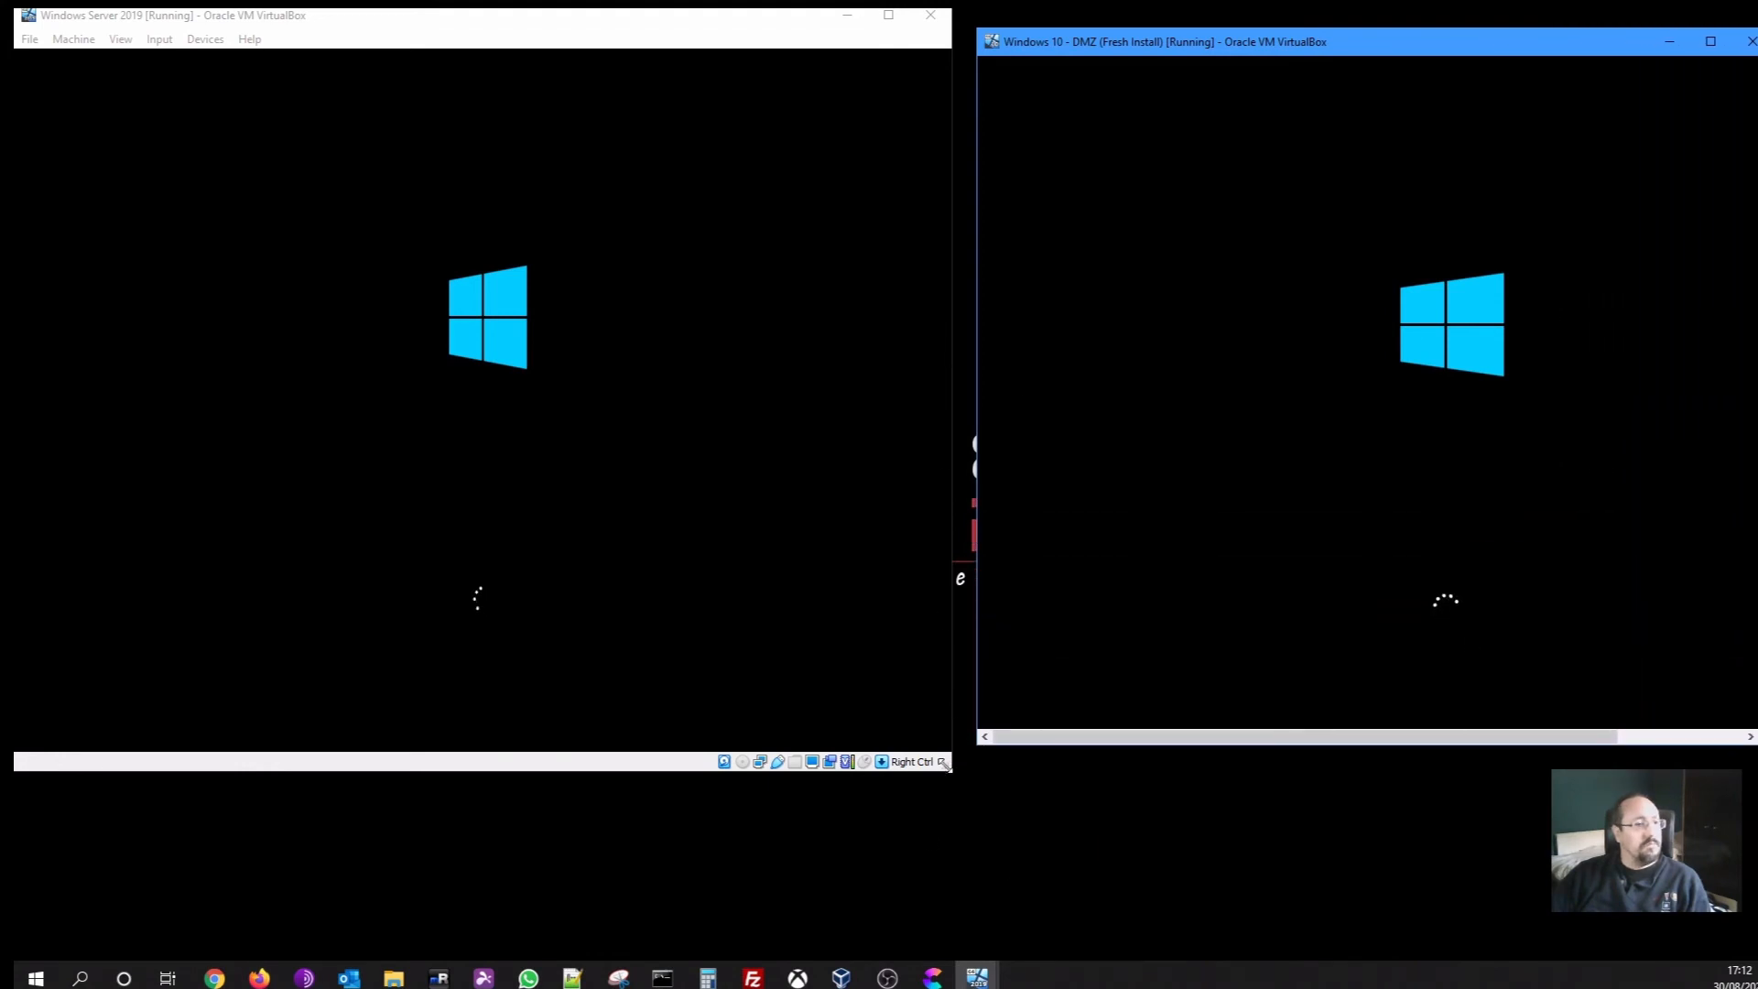
drag(947, 767, 797, 701)
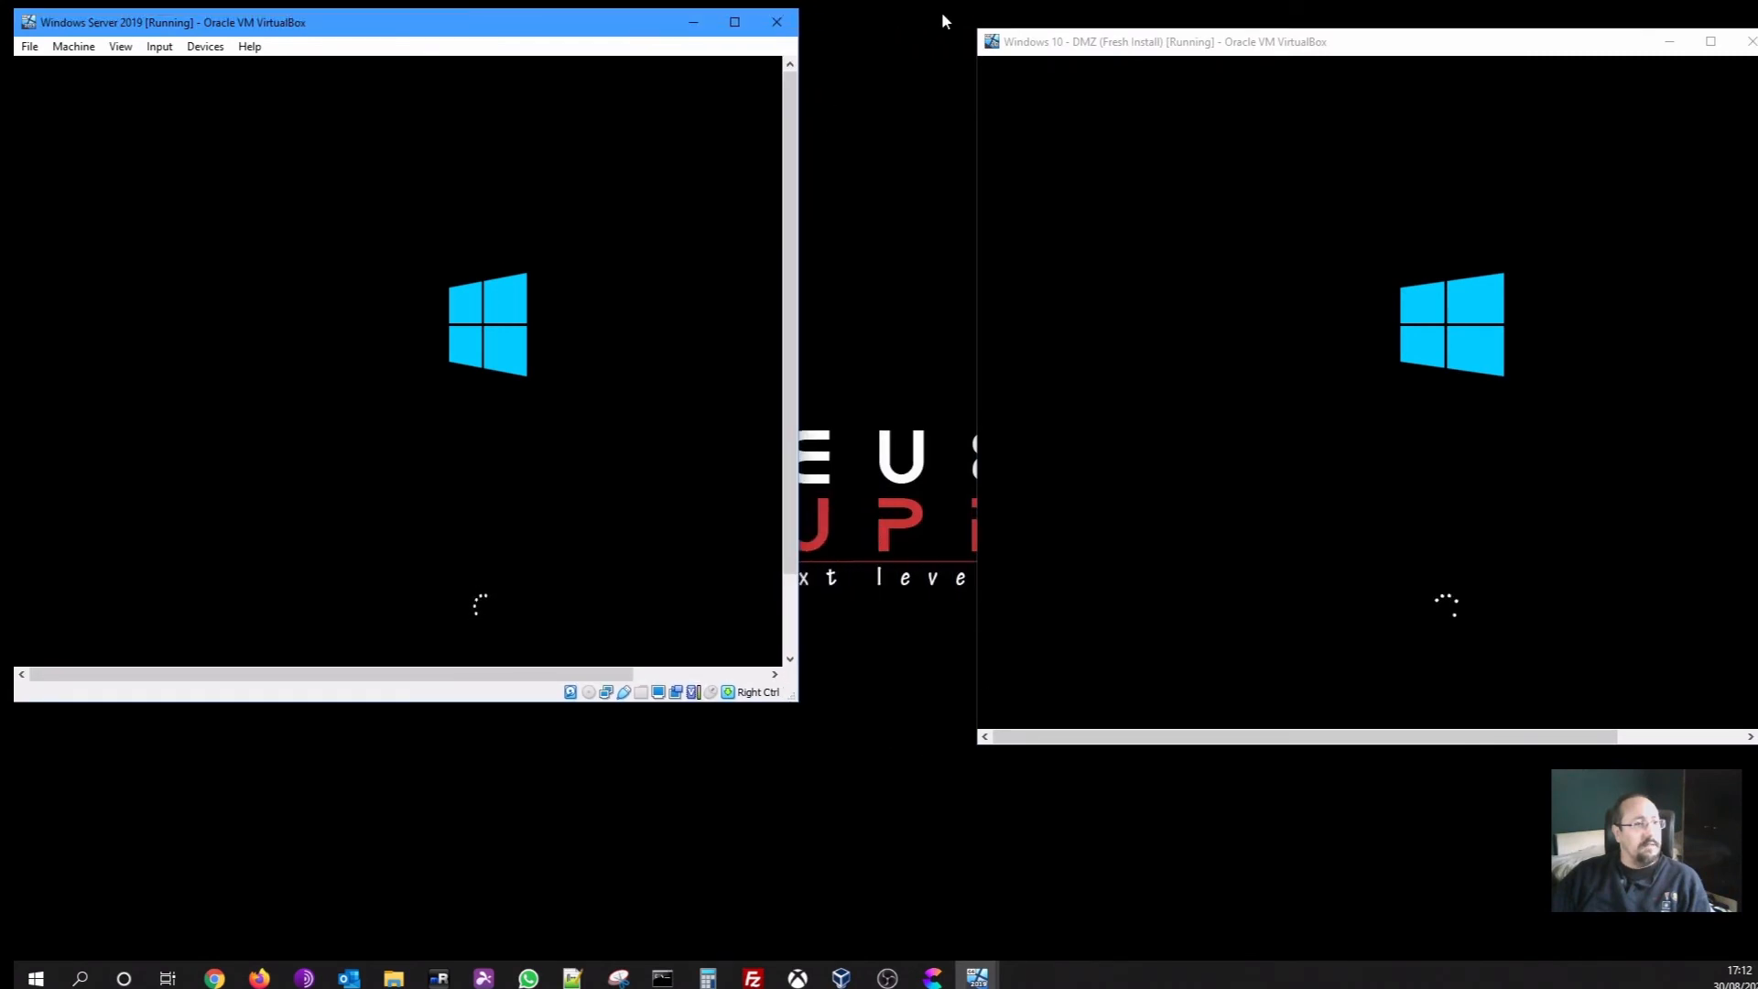
drag(1052, 57, 894, 37)
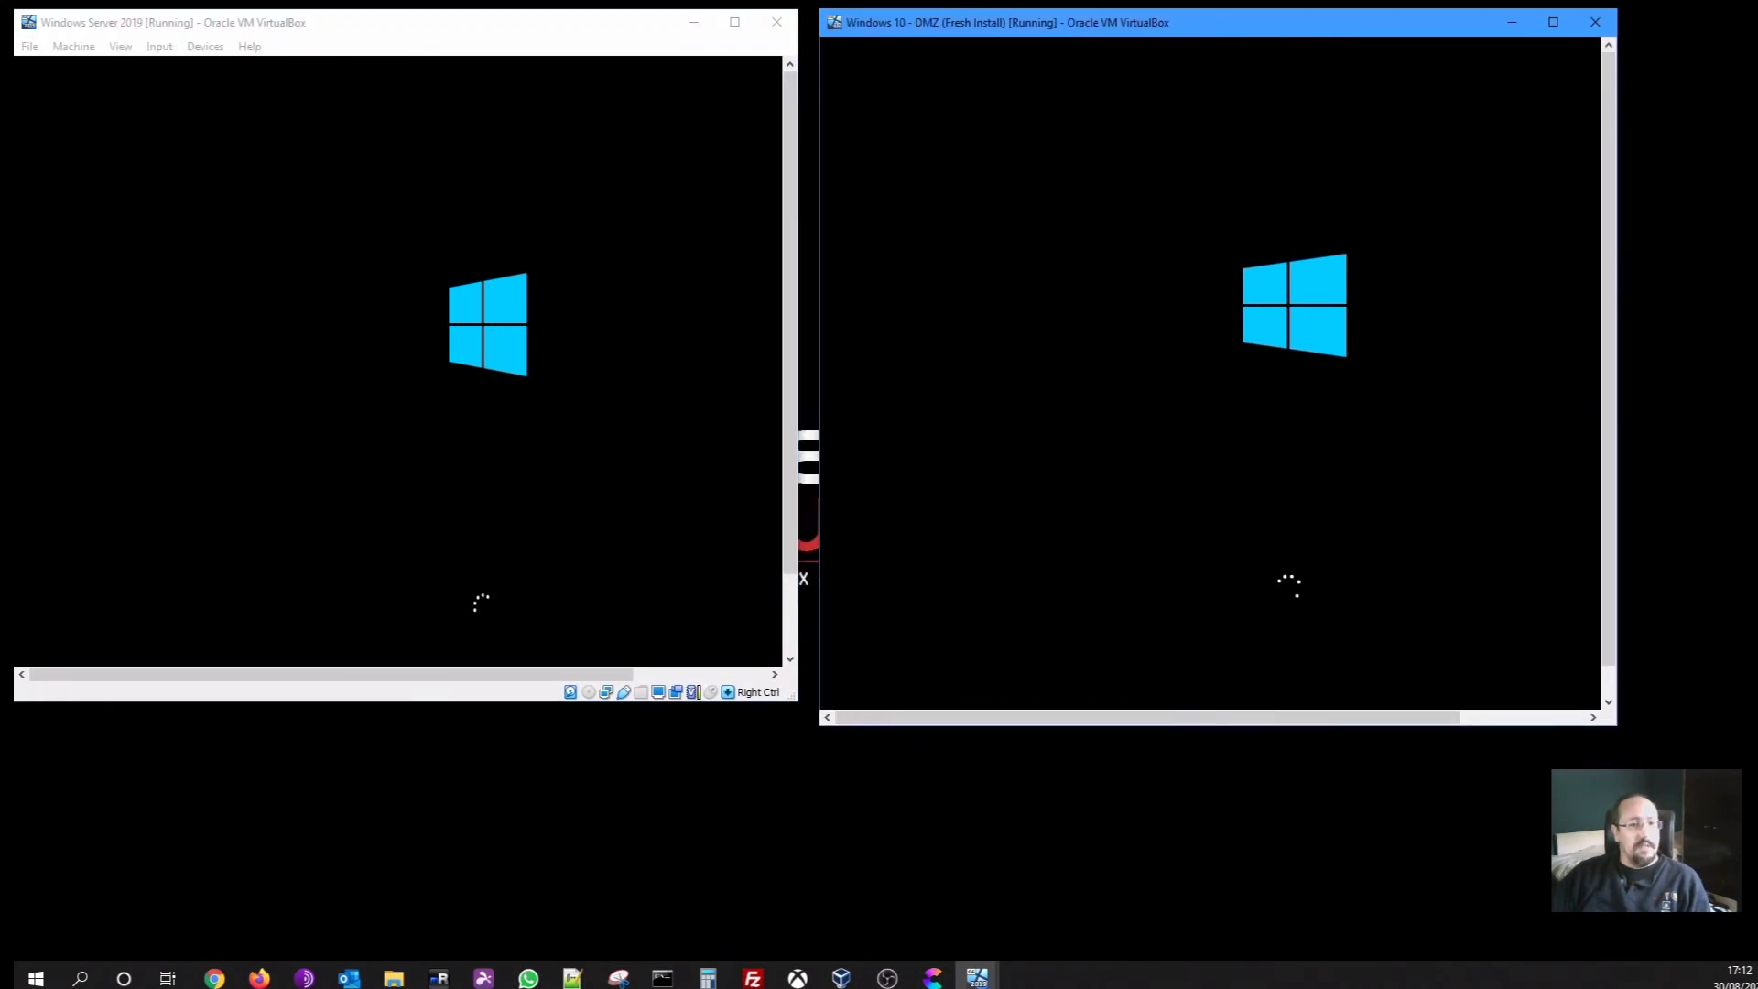
drag(1613, 726, 1744, 711)
drag(796, 705, 868, 740)
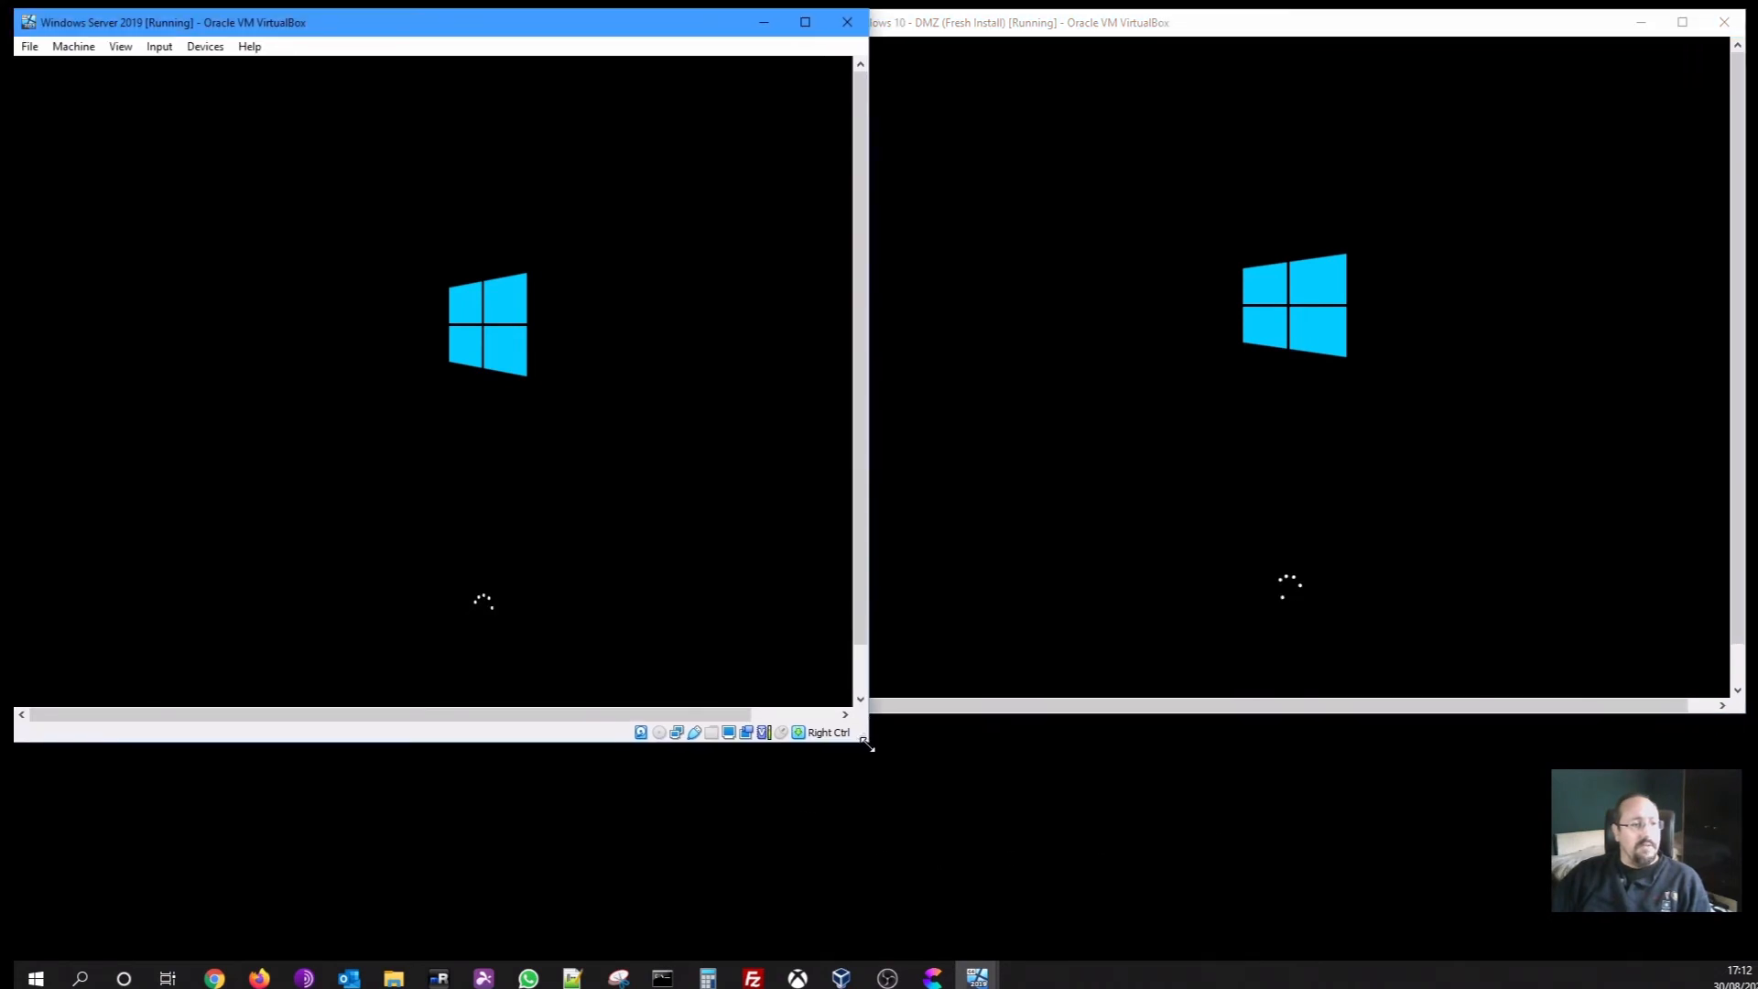
drag(1045, 34, 1067, 52)
click(643, 41)
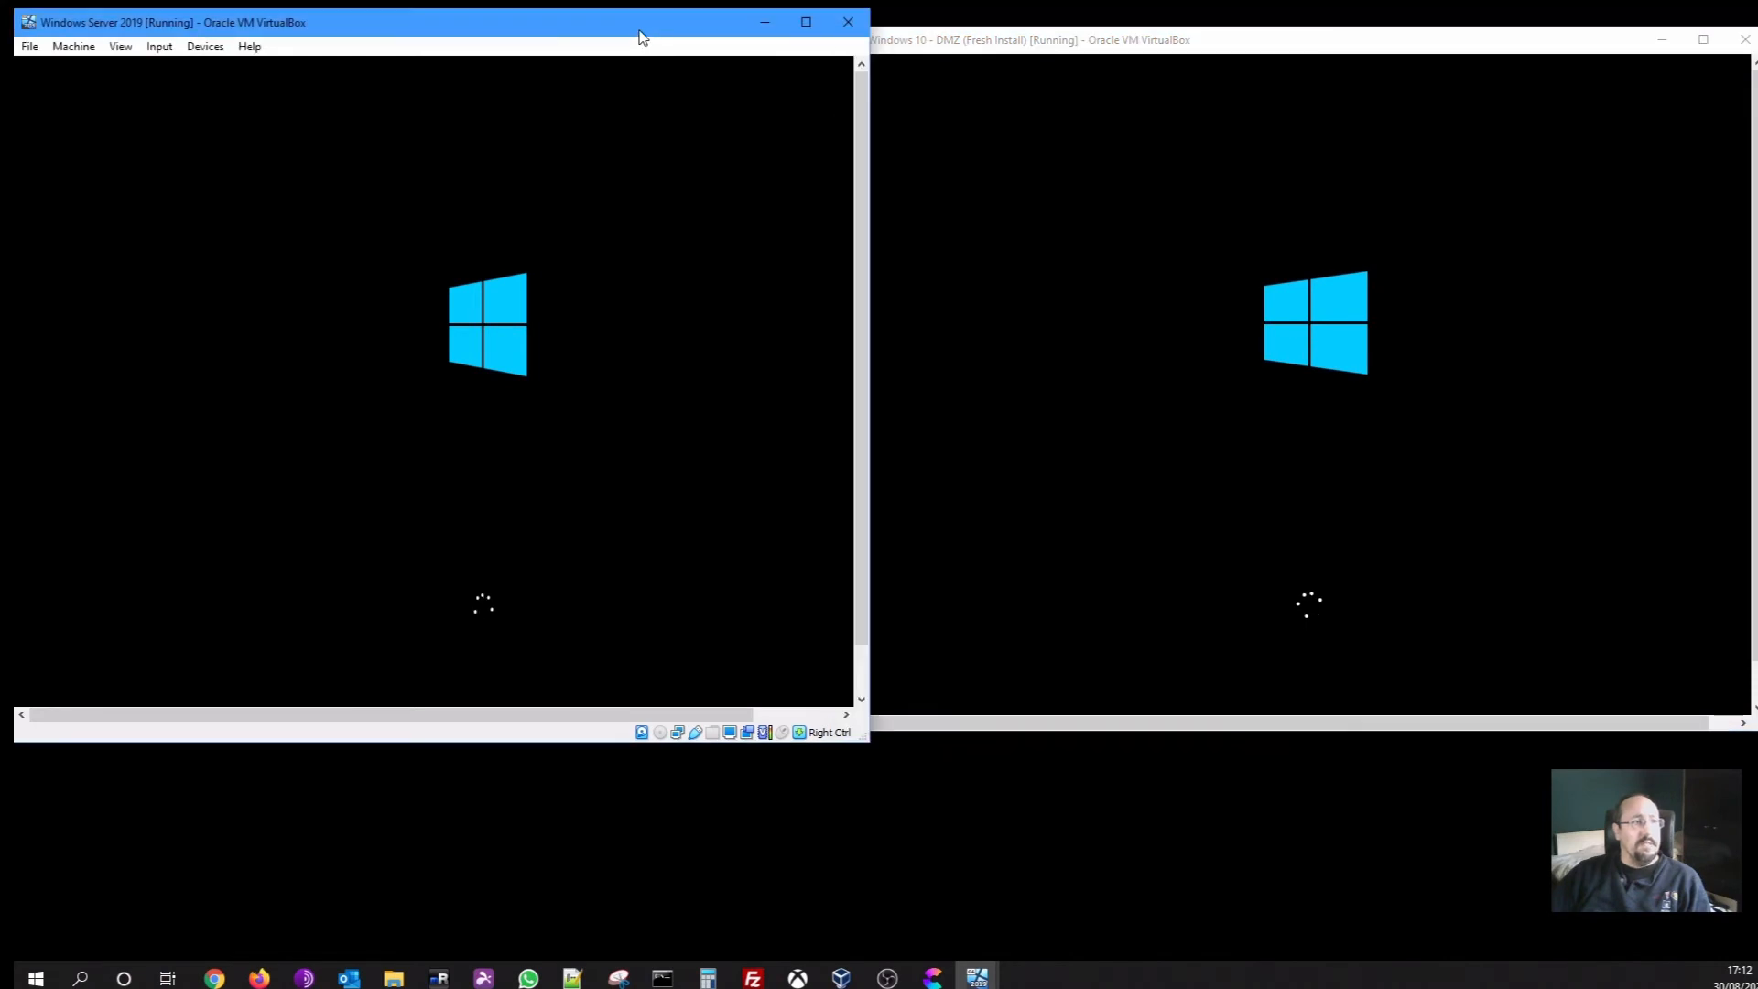
drag(642, 37, 661, 67)
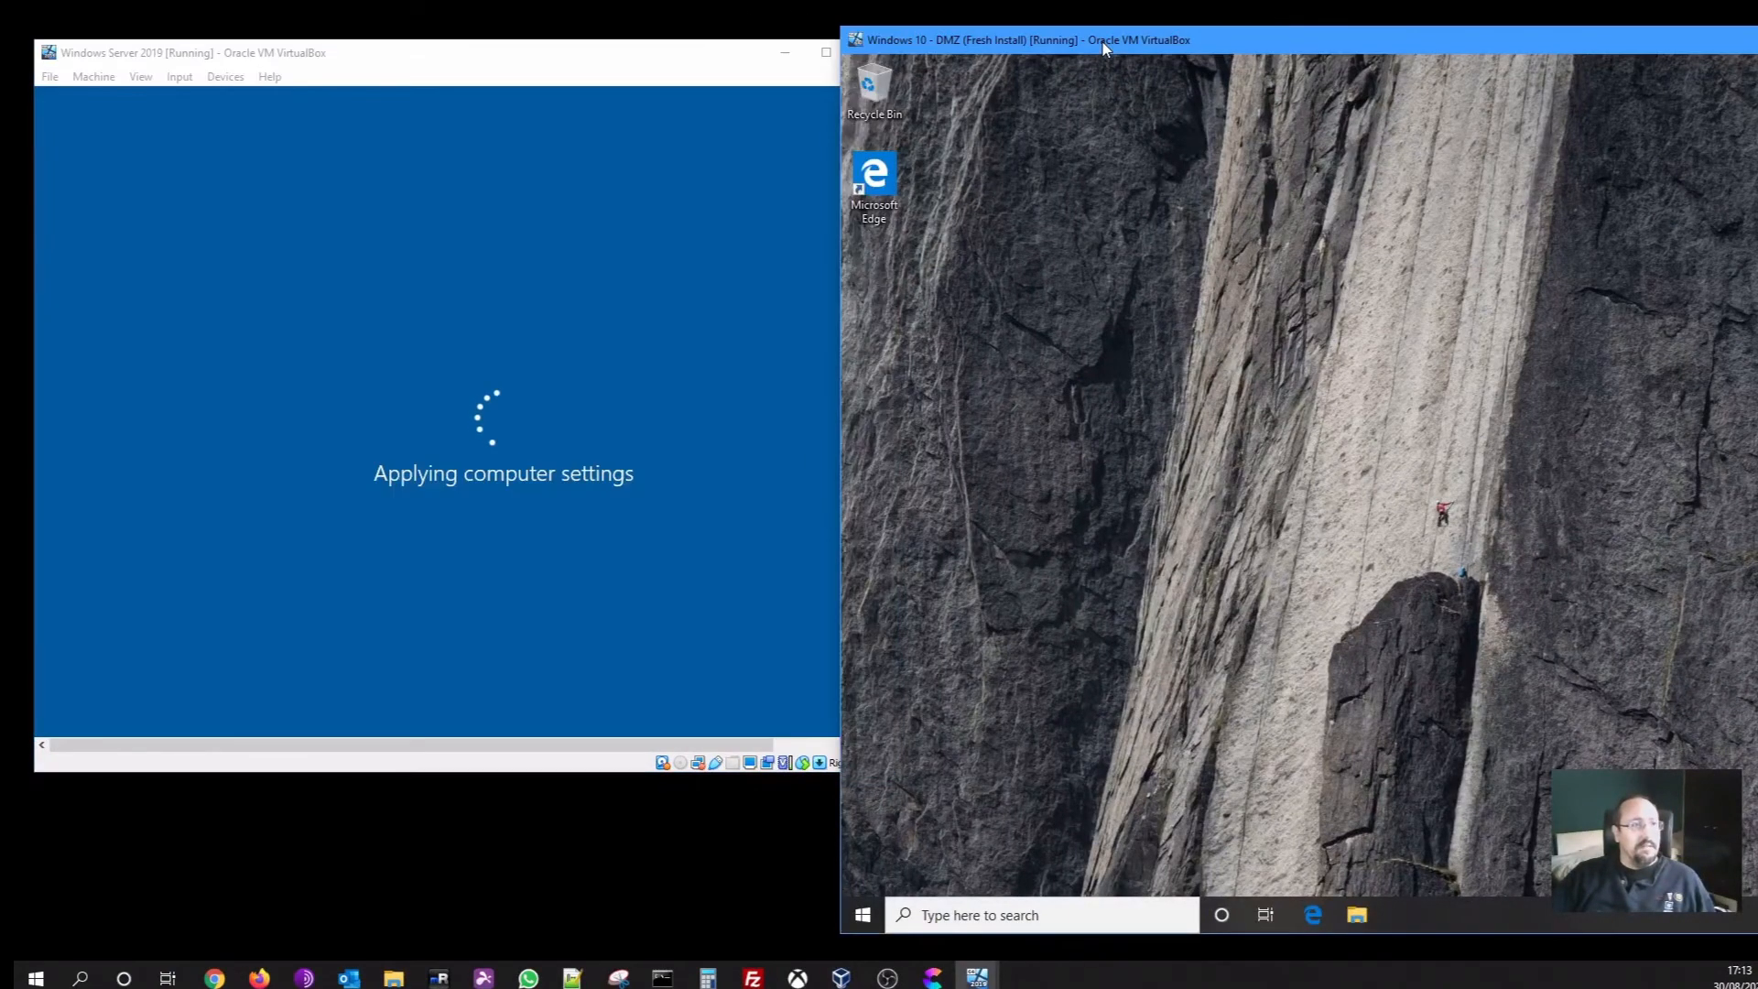
drag(1103, 42, 806, 61)
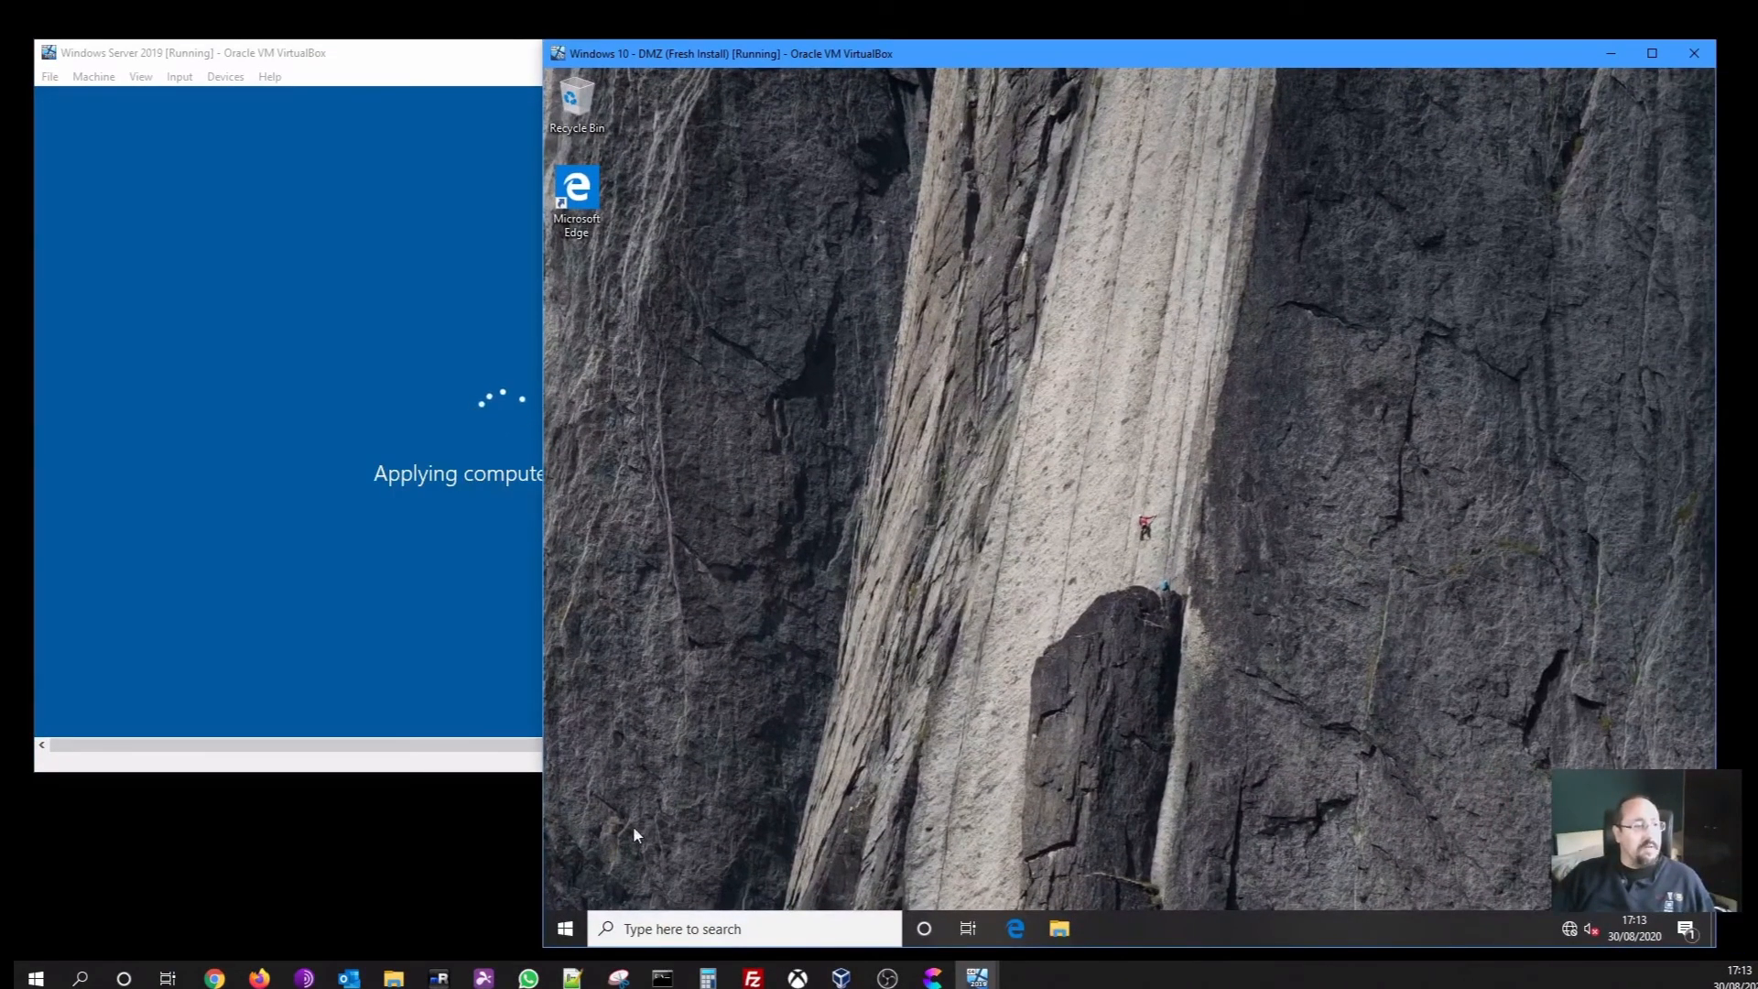
In the Windows 10 VM, open the Ethernet network's details in Network & Internet settings
click(565, 930)
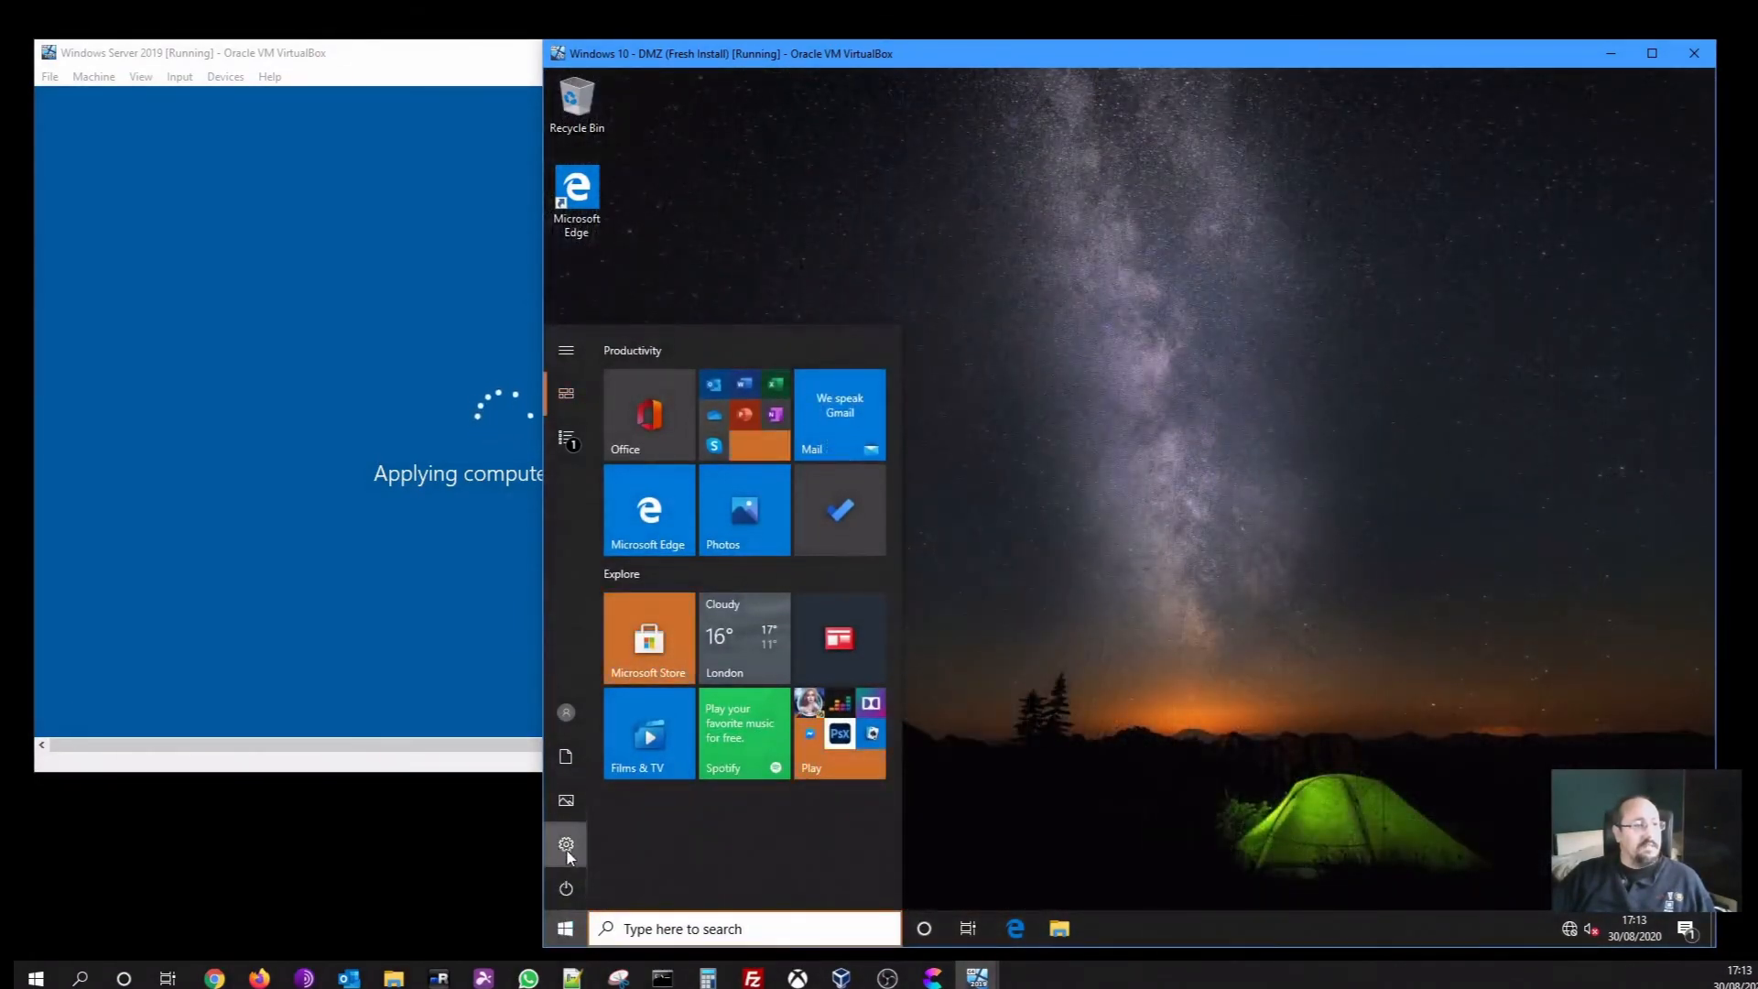
click(565, 845)
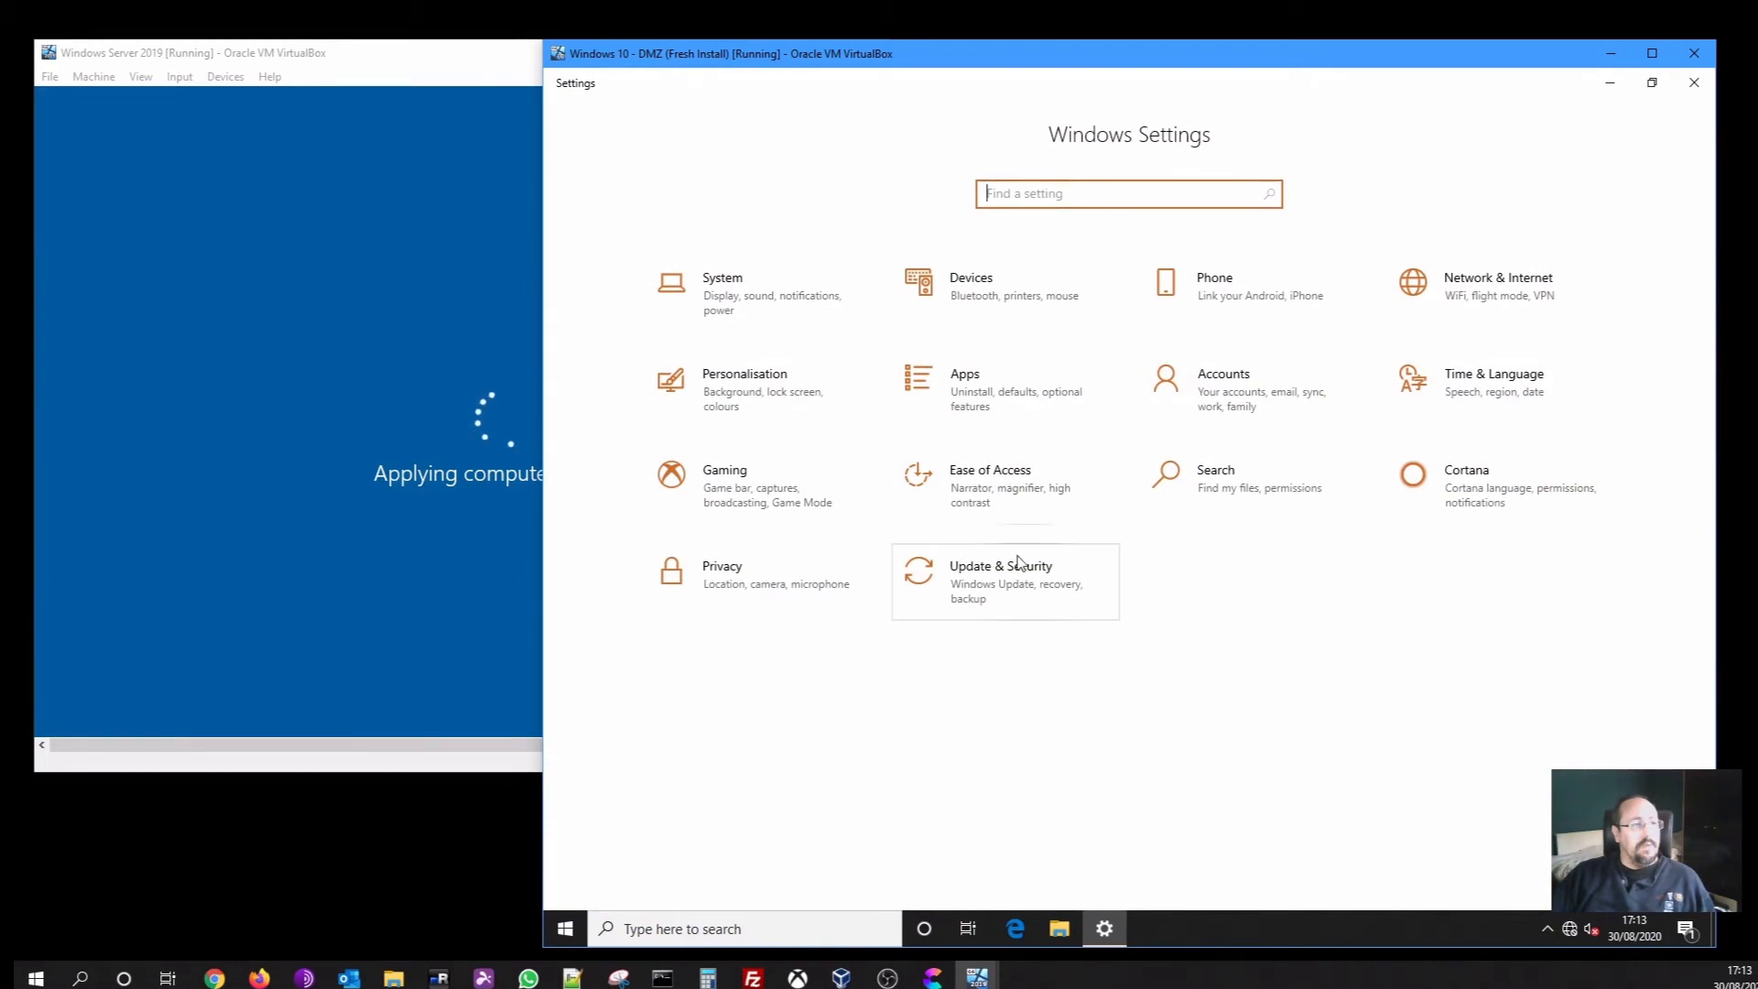
click(1475, 291)
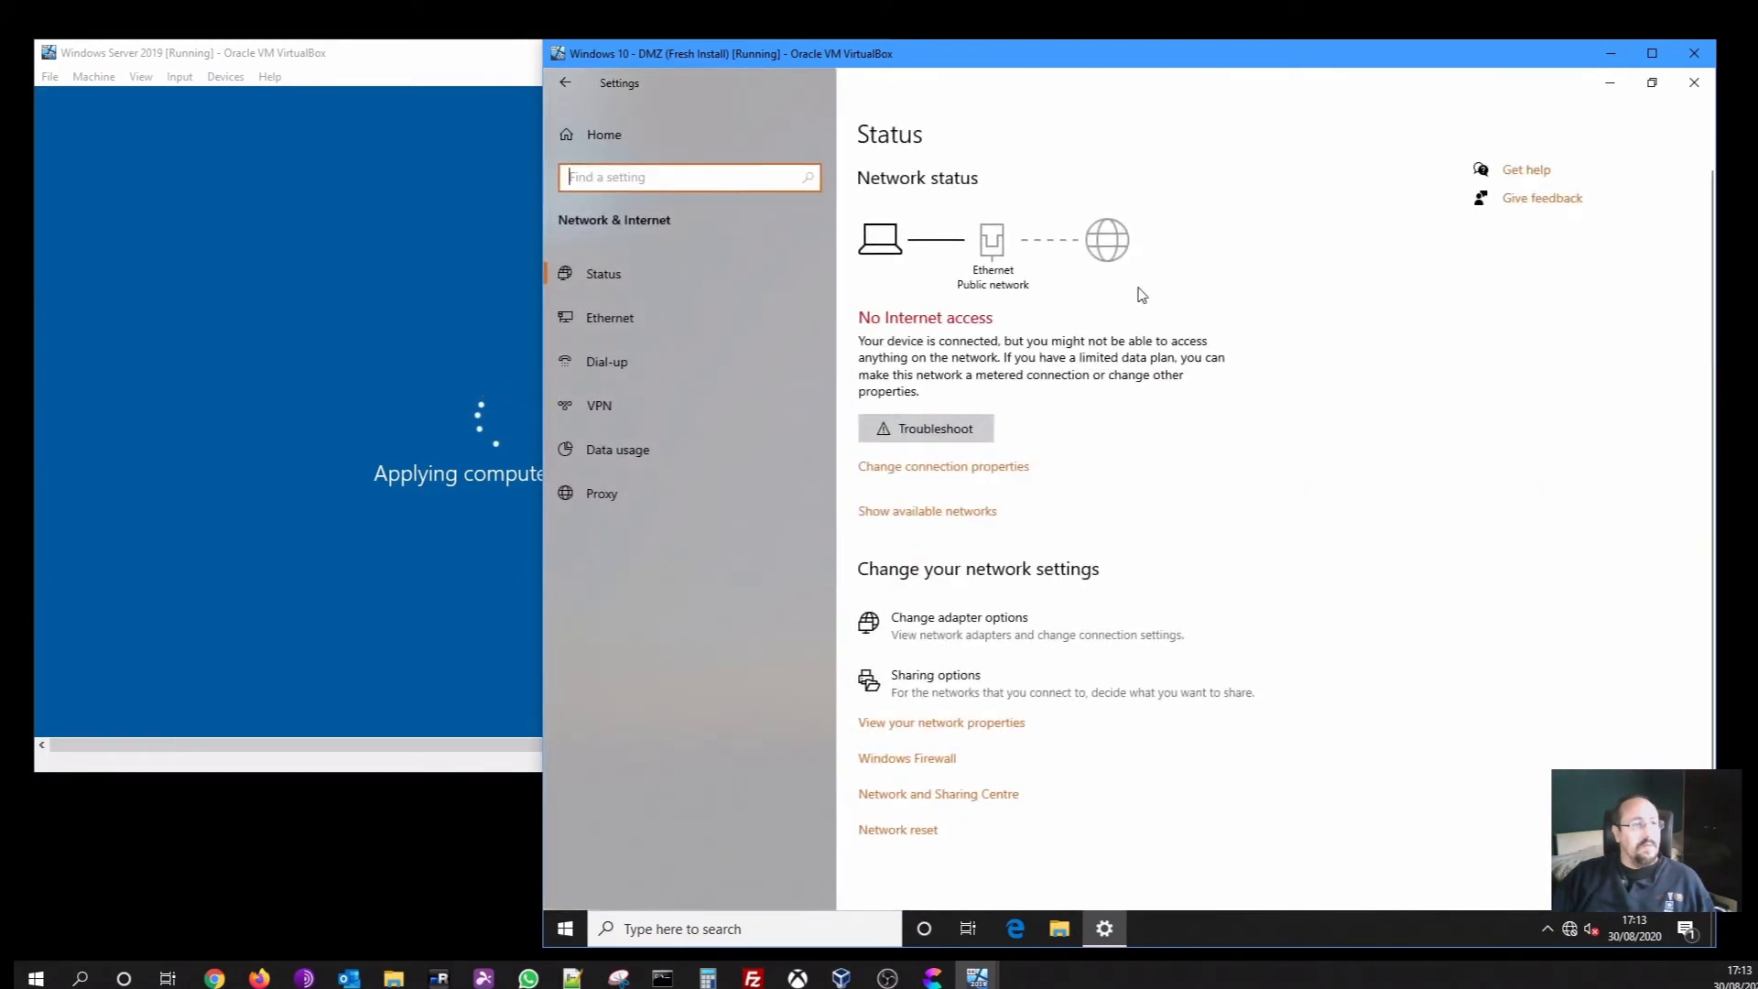
click(587, 313)
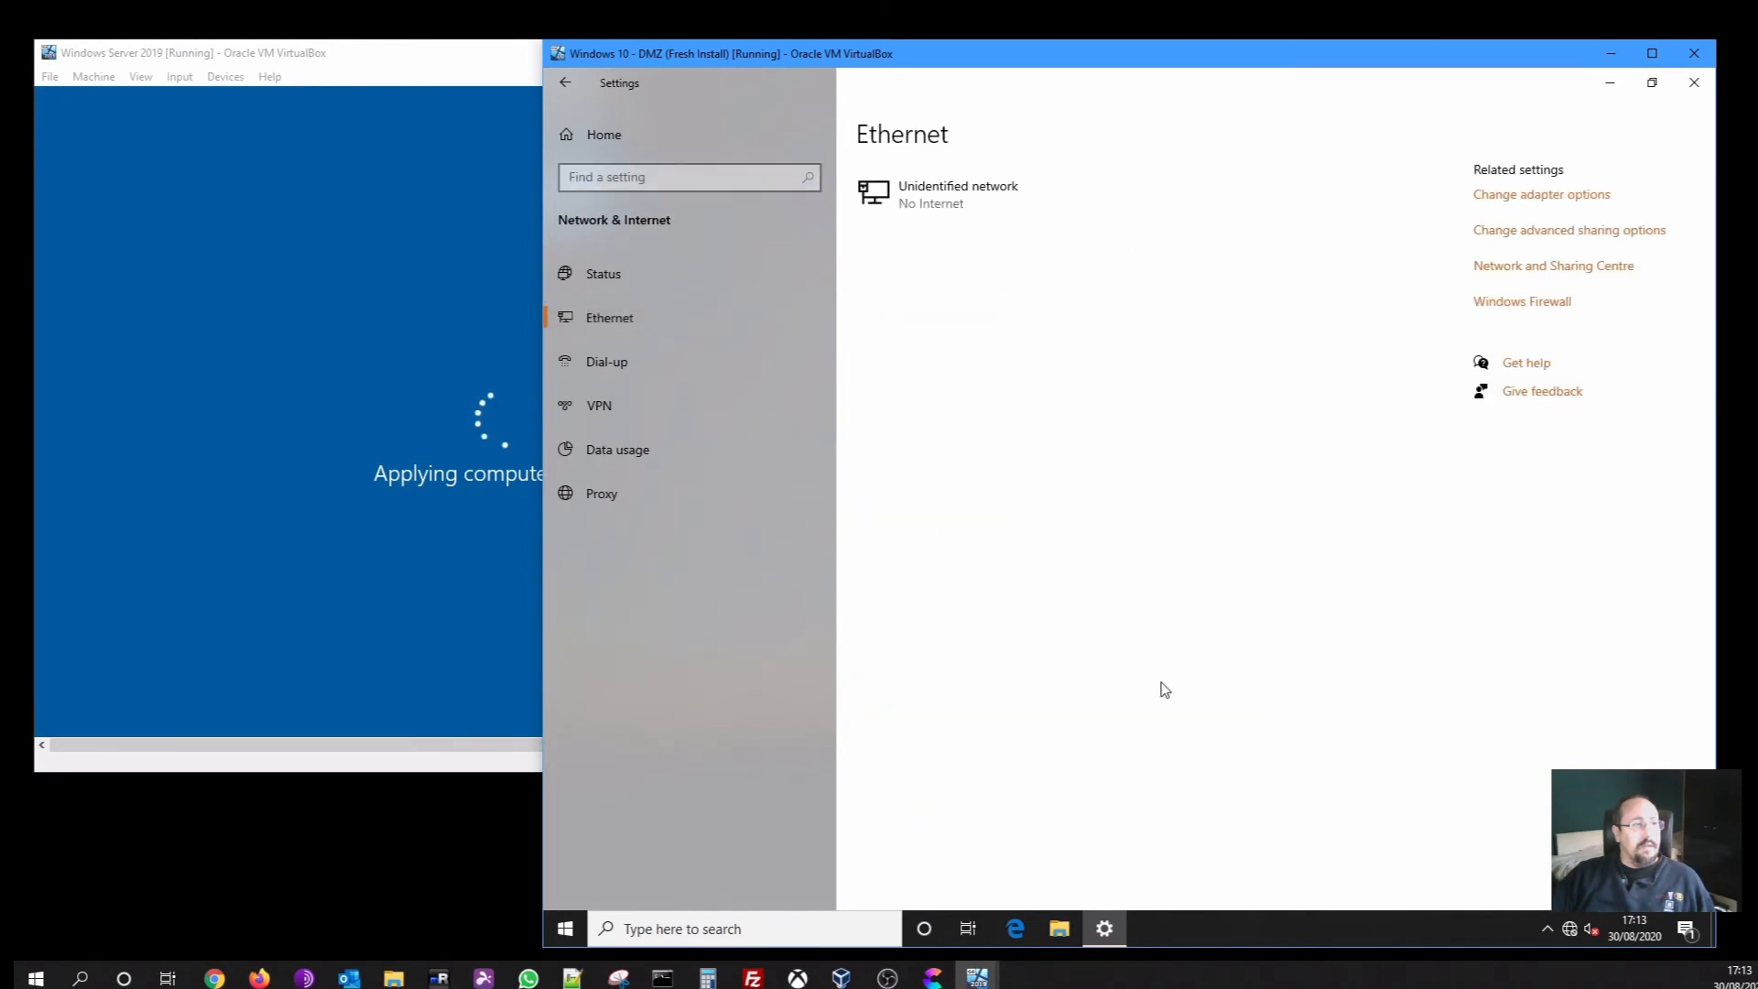
click(969, 204)
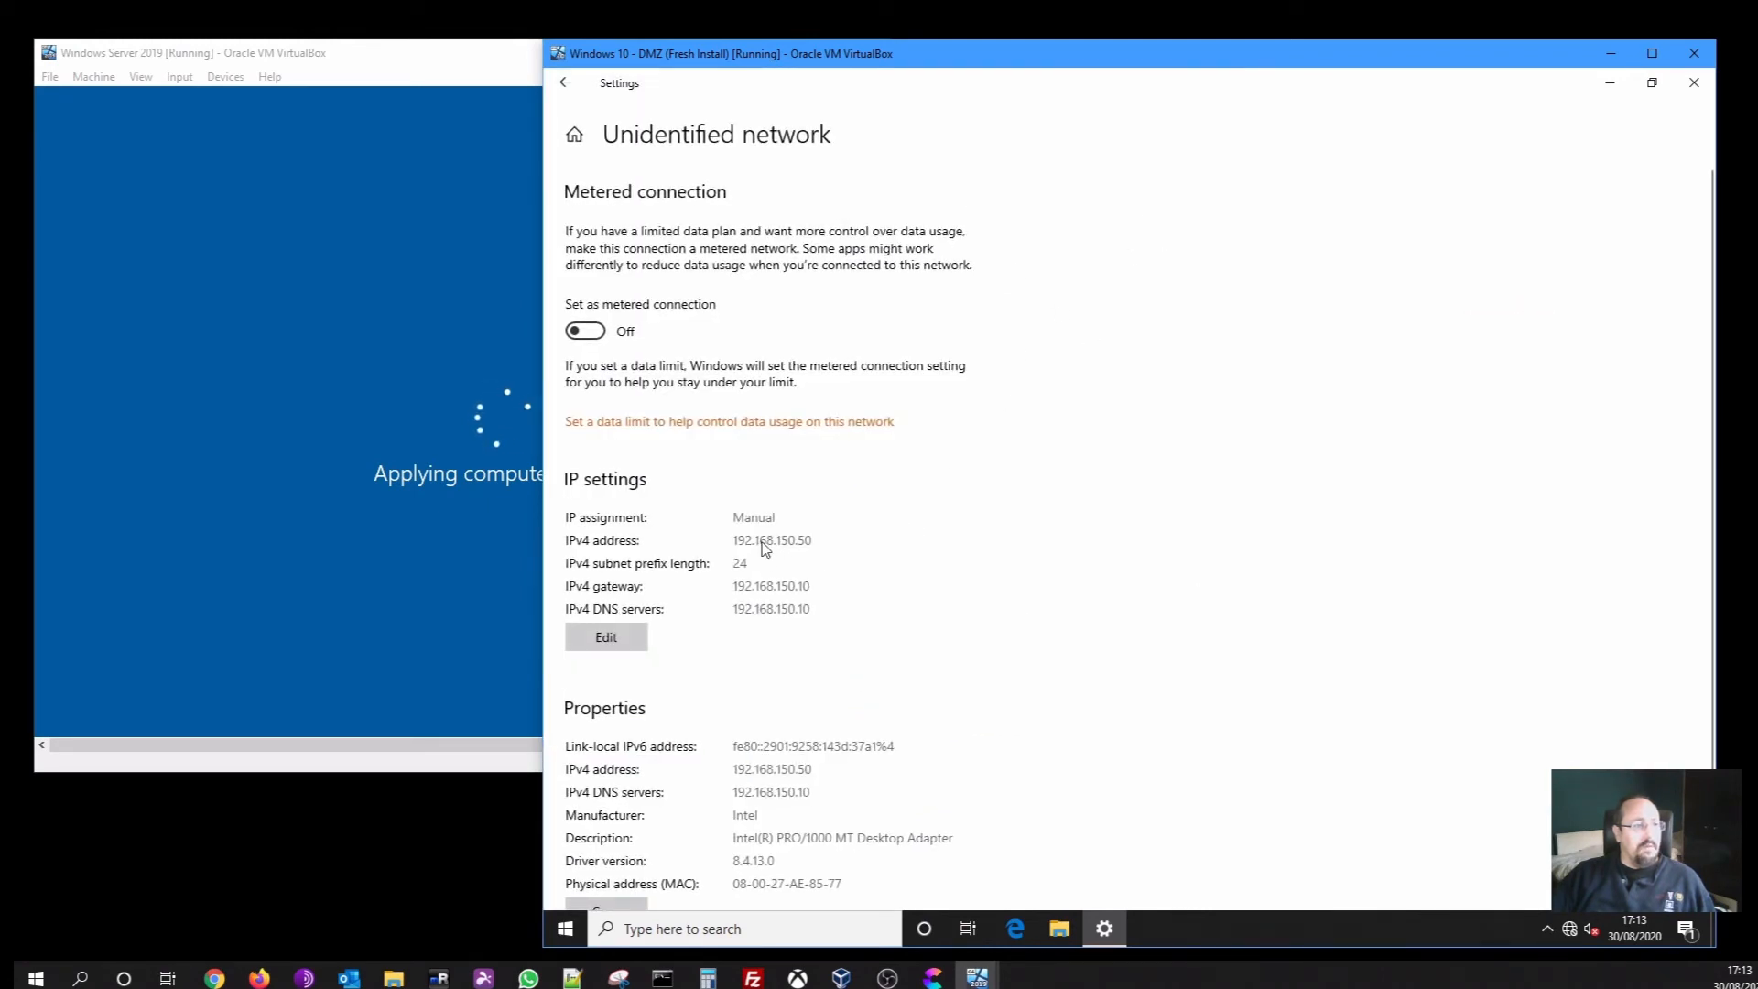
Change the gateway to 192.168.150.1, add 8.8.8.8 as alternative DNS, and save
click(609, 638)
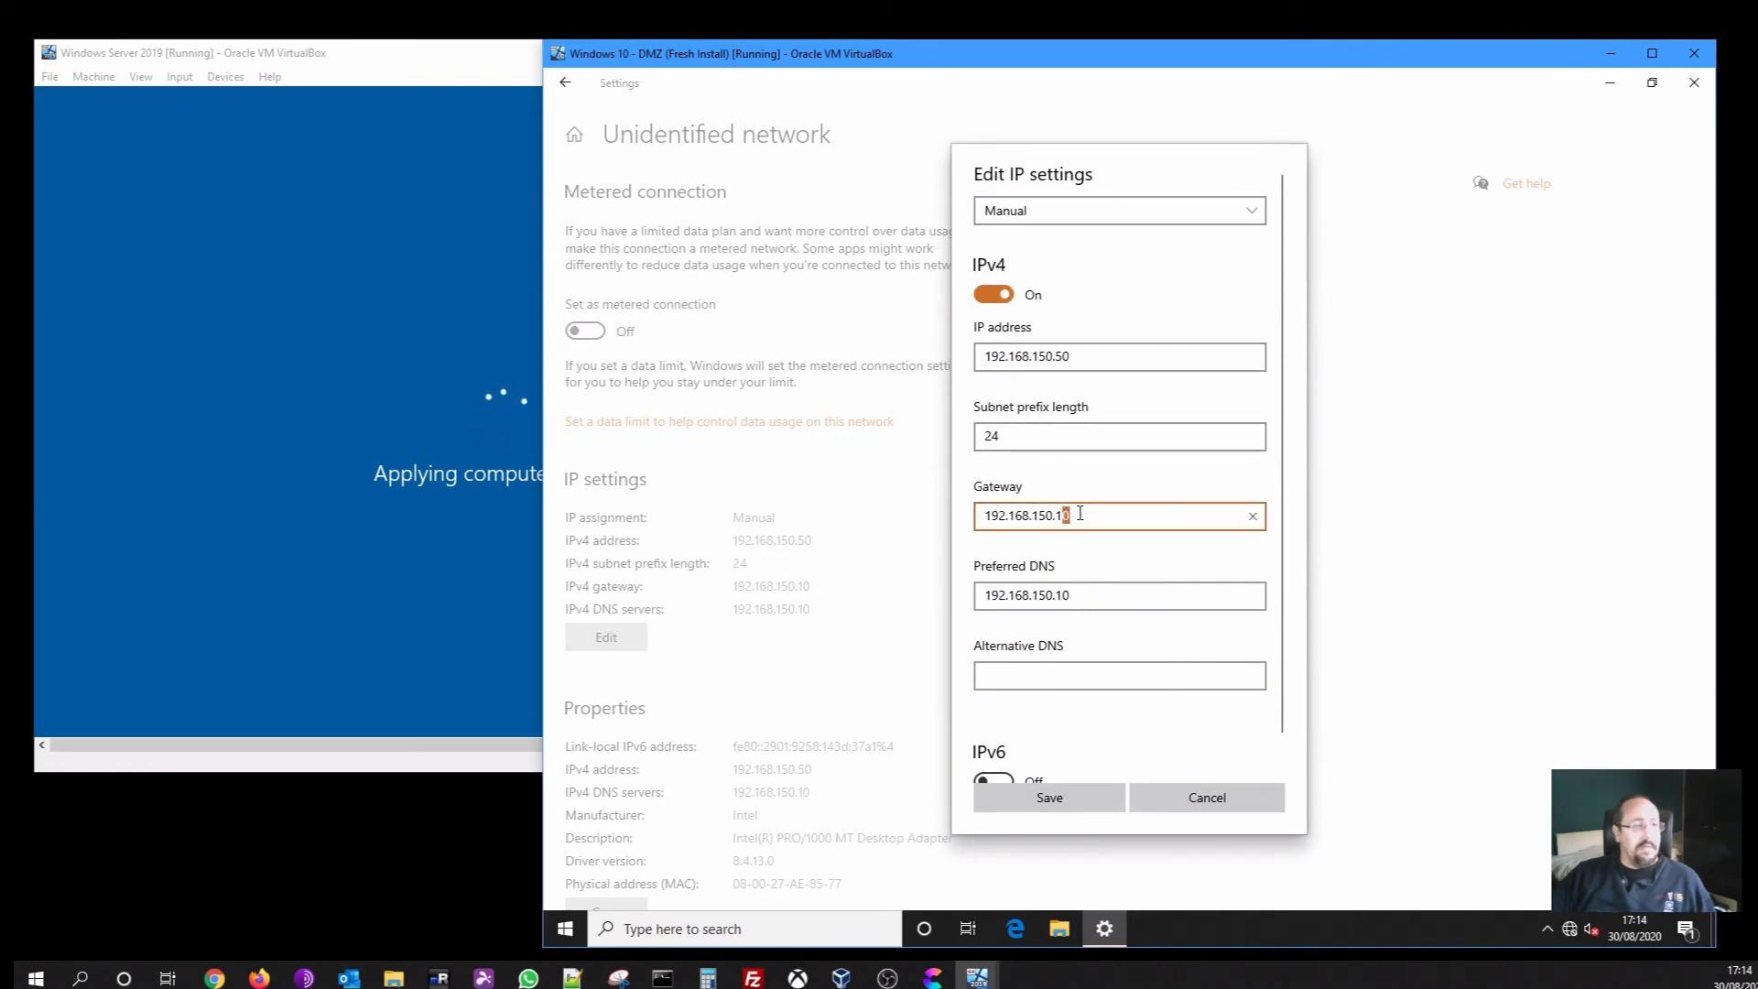
key(BackSpace)
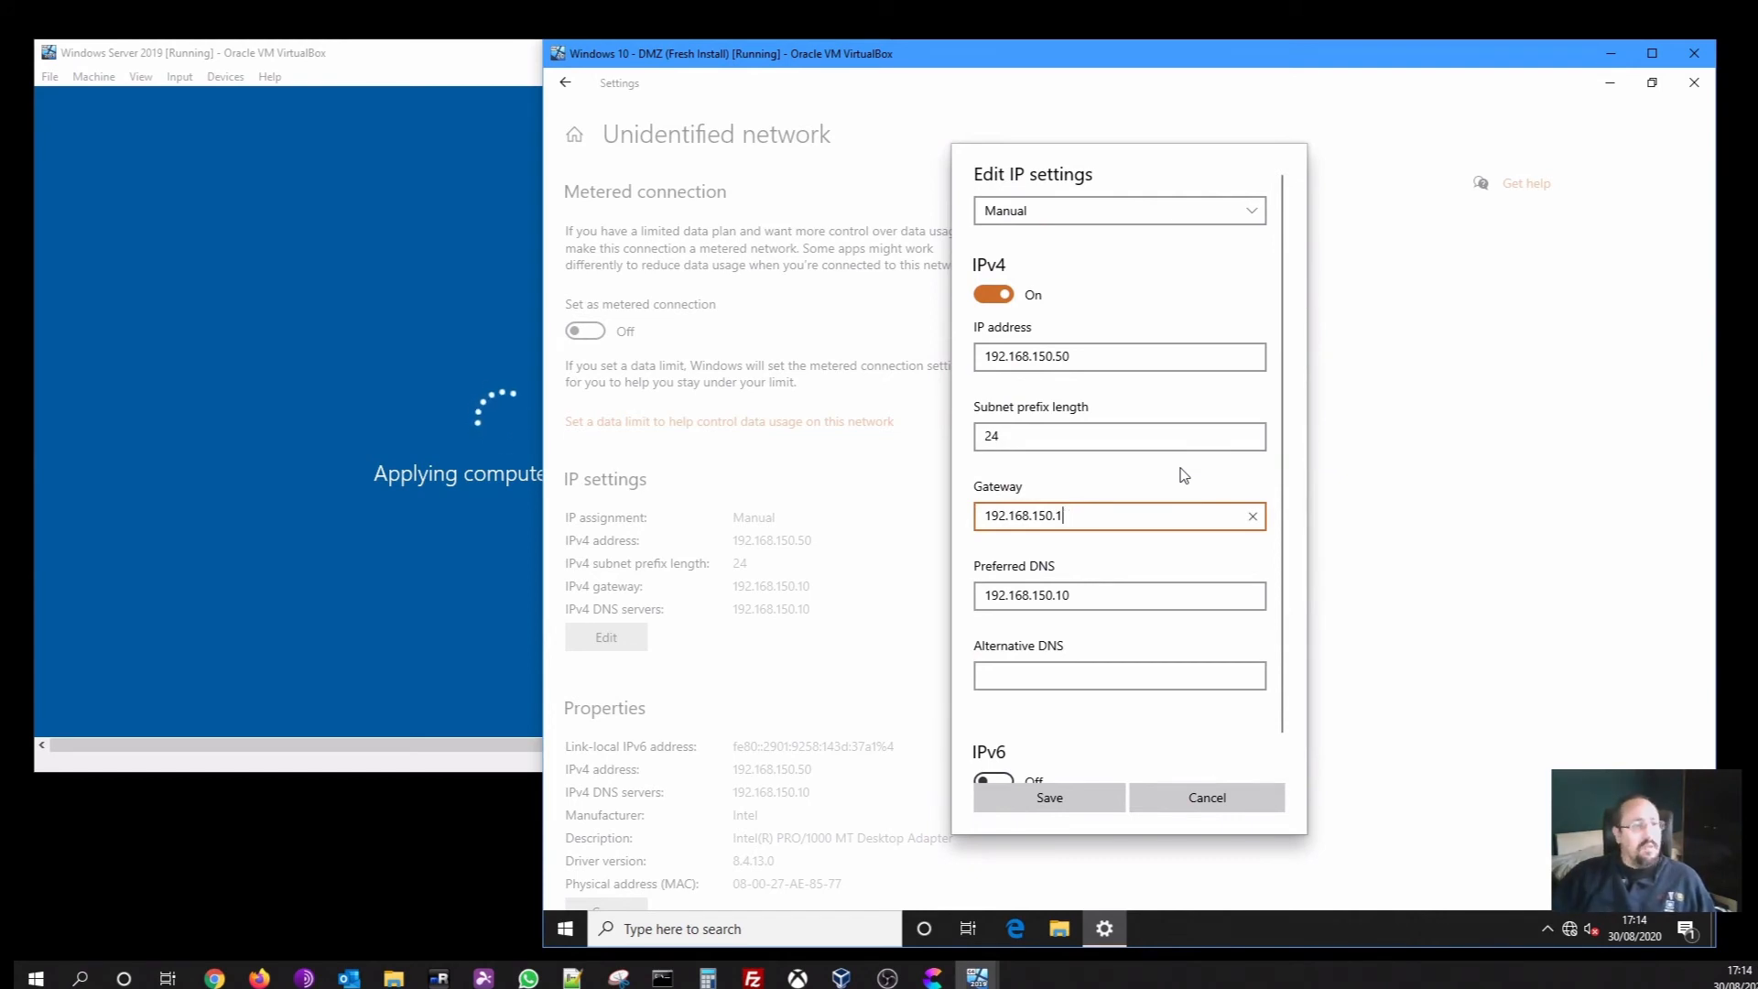
click(1146, 583)
scroll(1146, 586, down, 1)
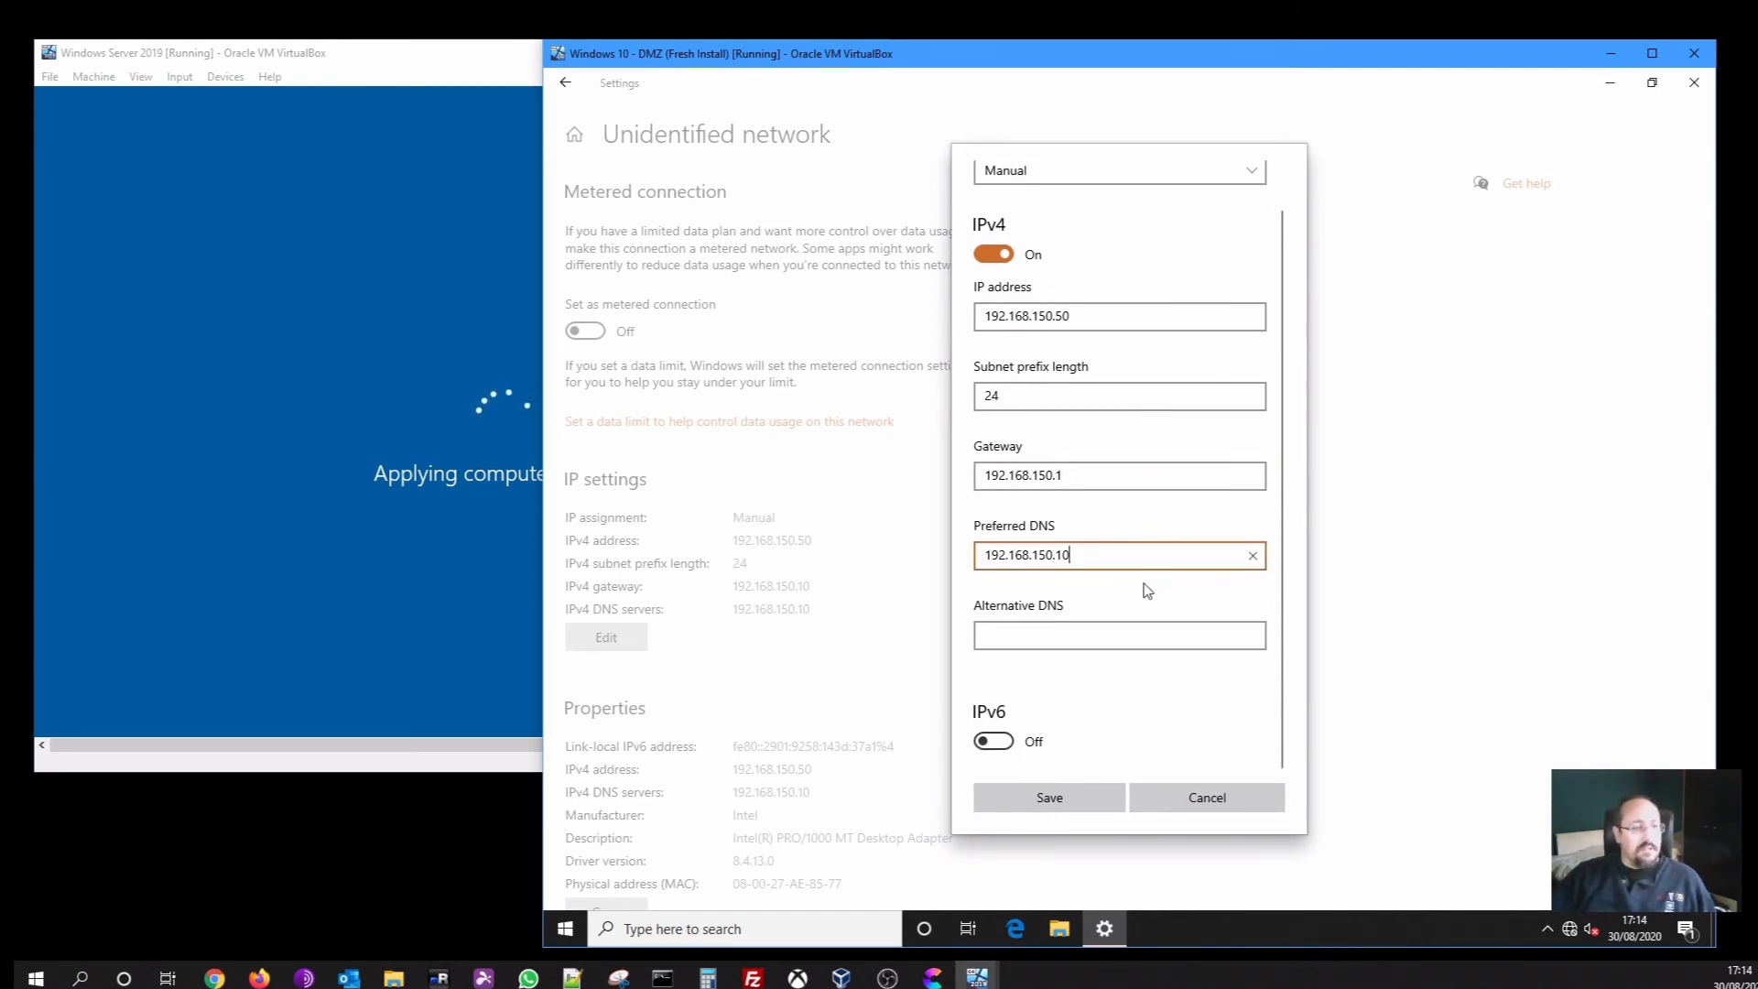
click(1093, 629)
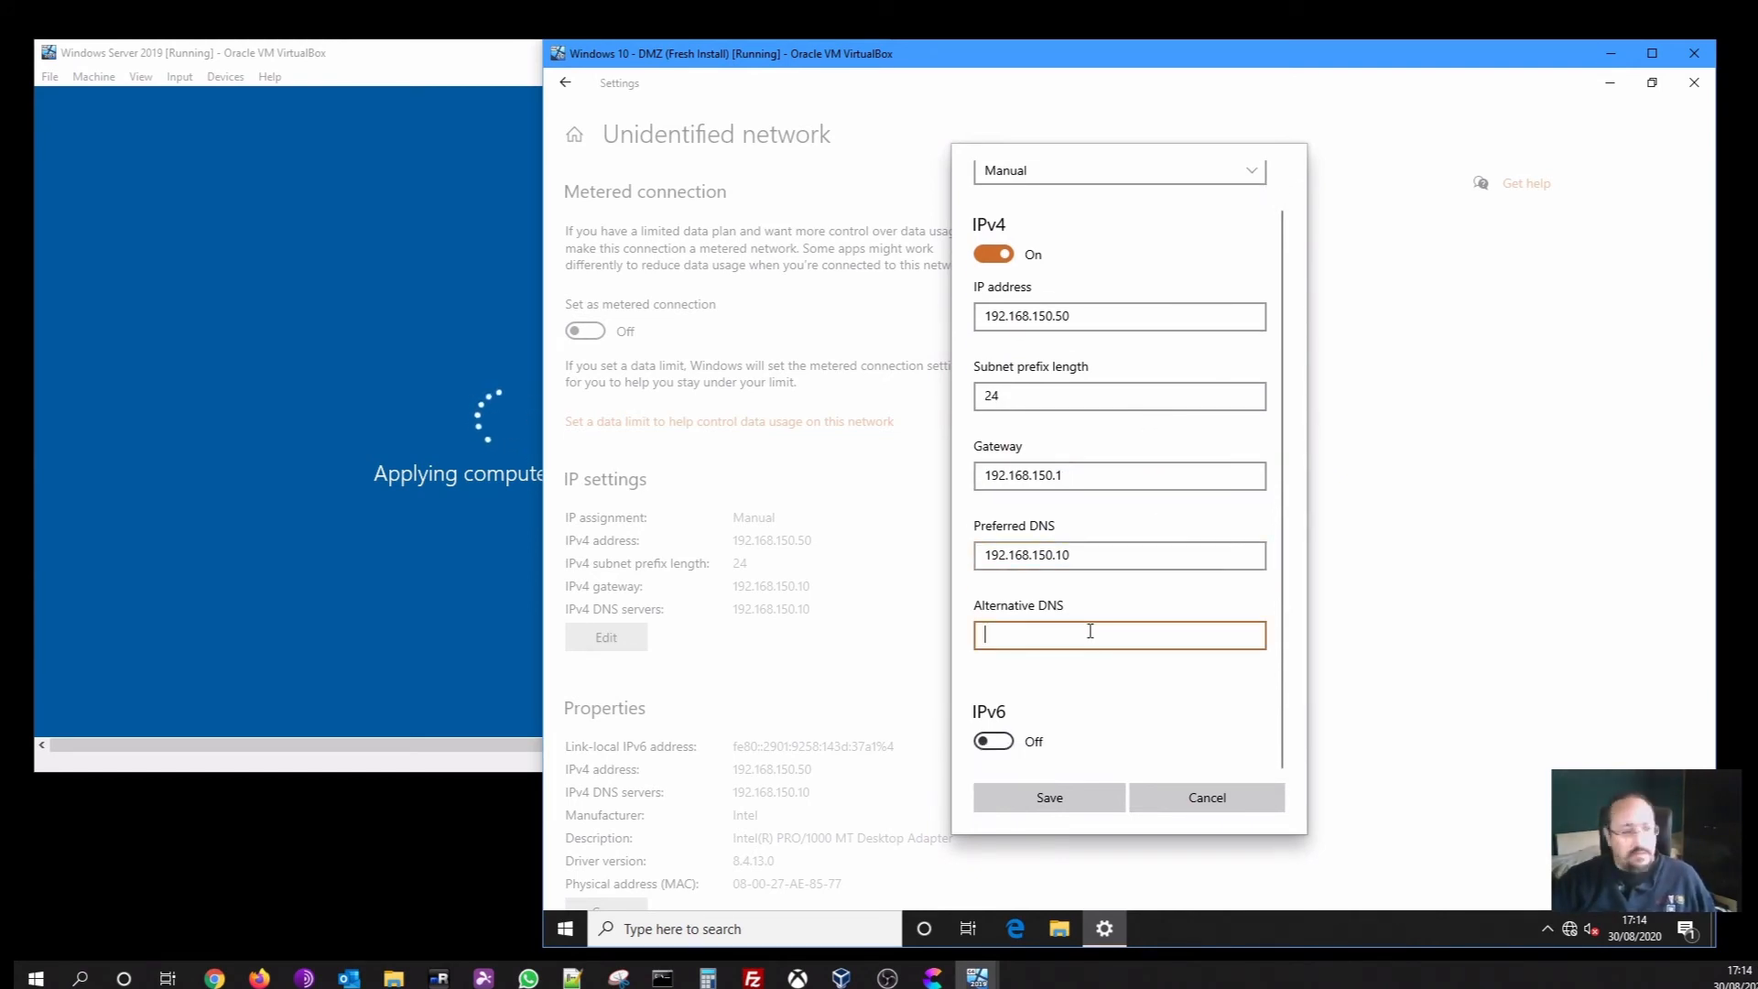
text(8.8.8.8)
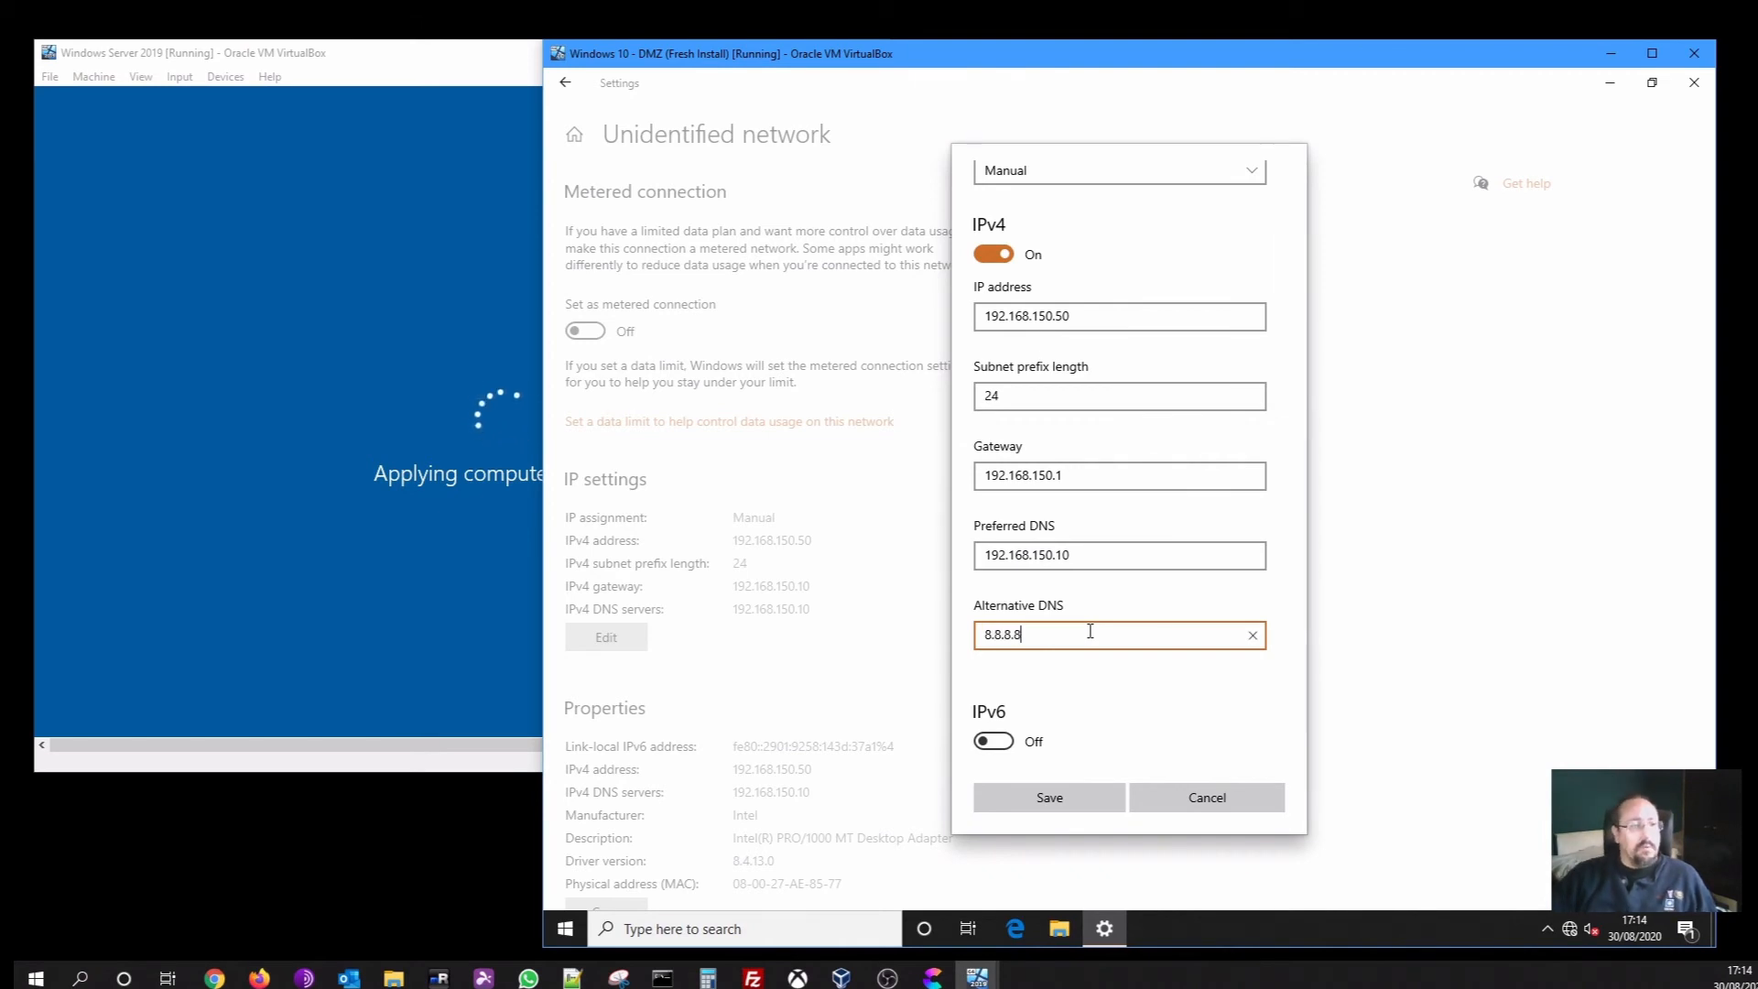
click(1048, 799)
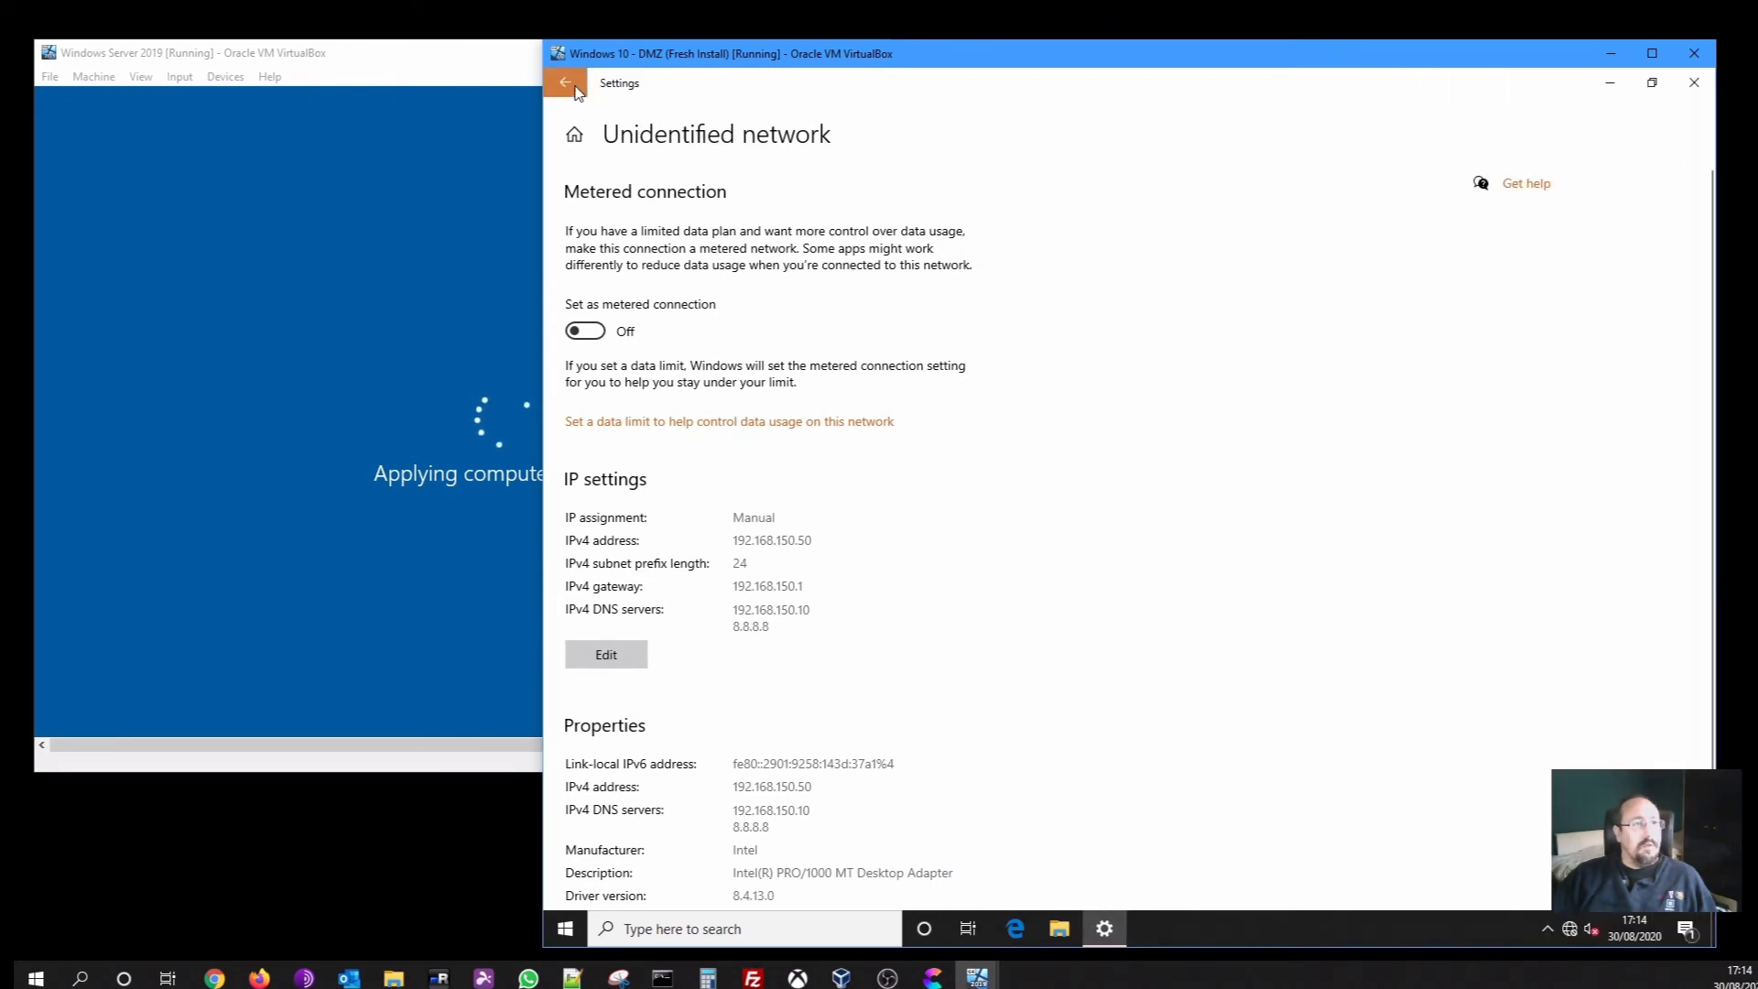
click(566, 84)
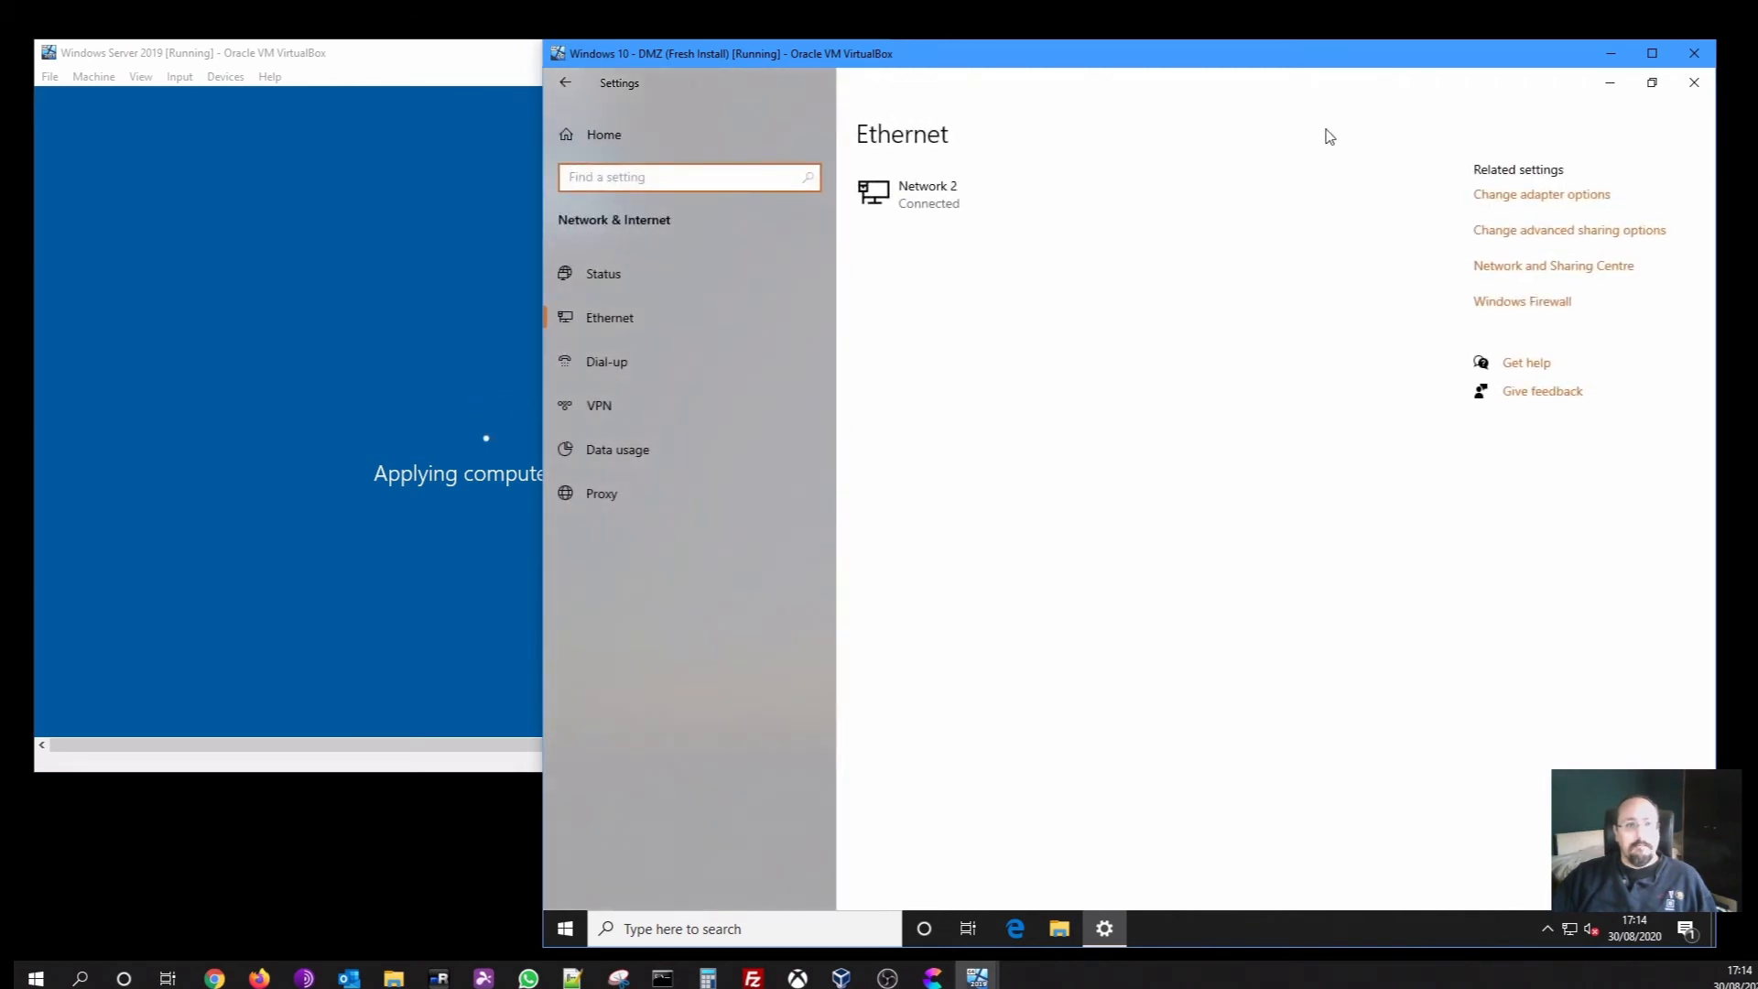
Close Settings and load Edge's For Business page to confirm the client's internet access
click(1689, 87)
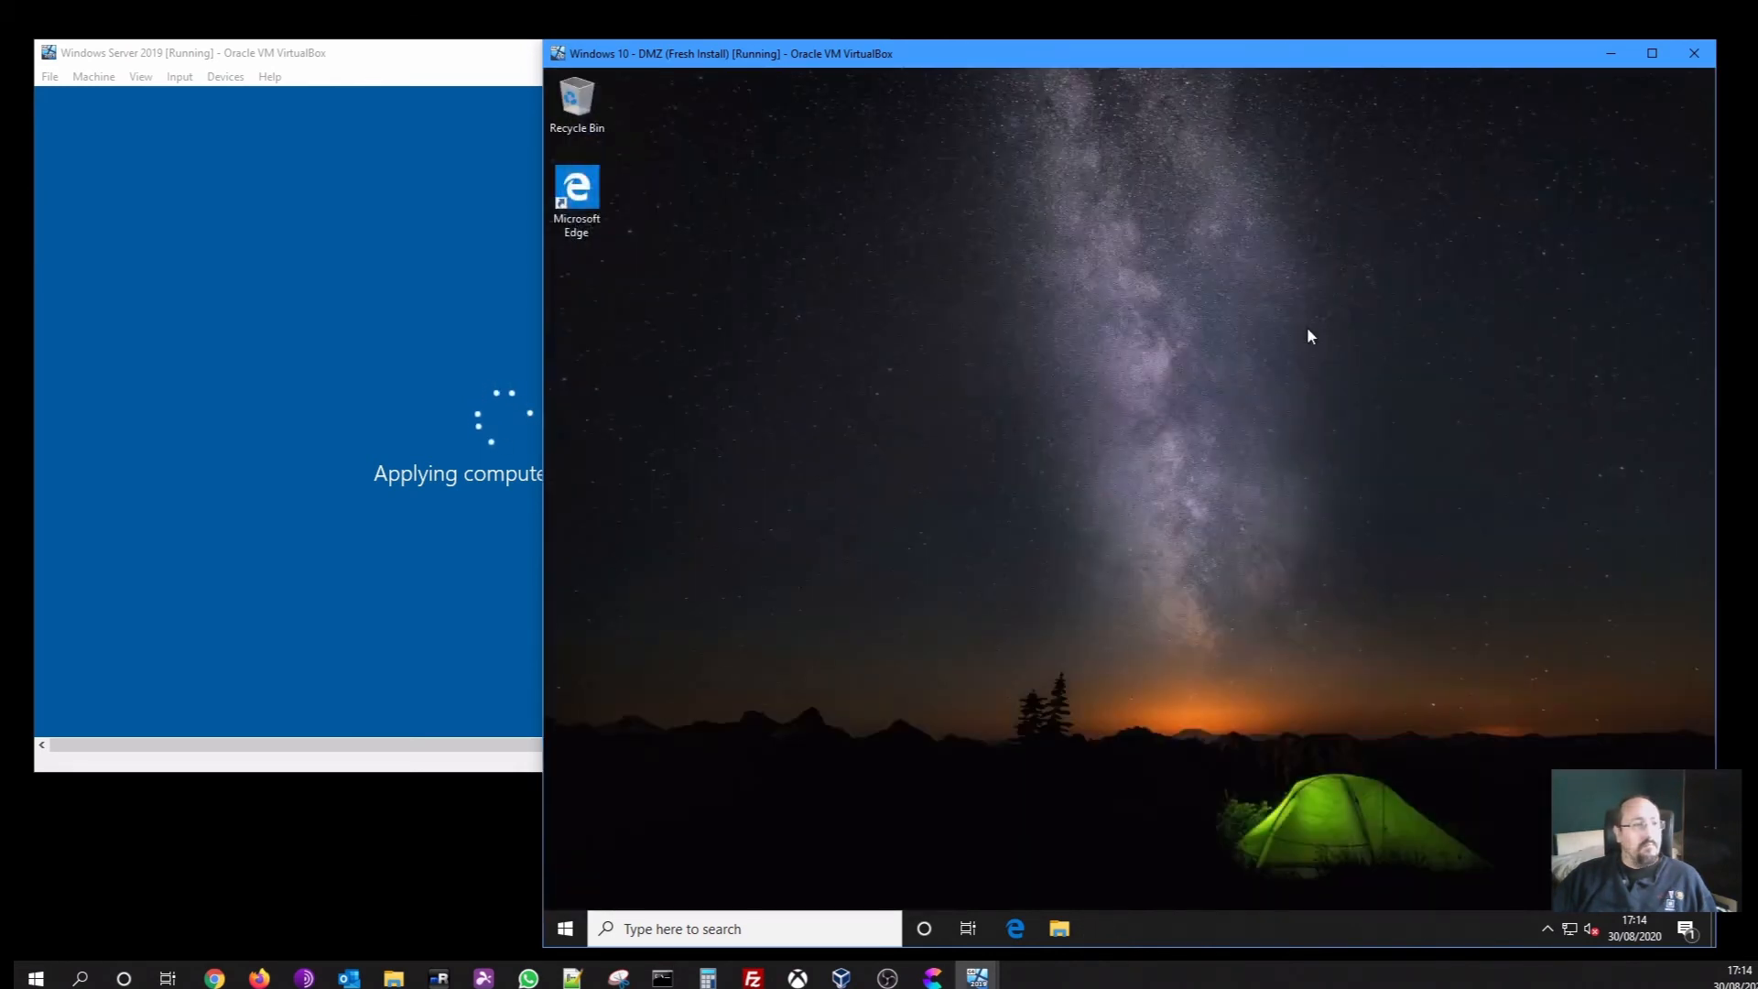
drag(1192, 58, 984, 57)
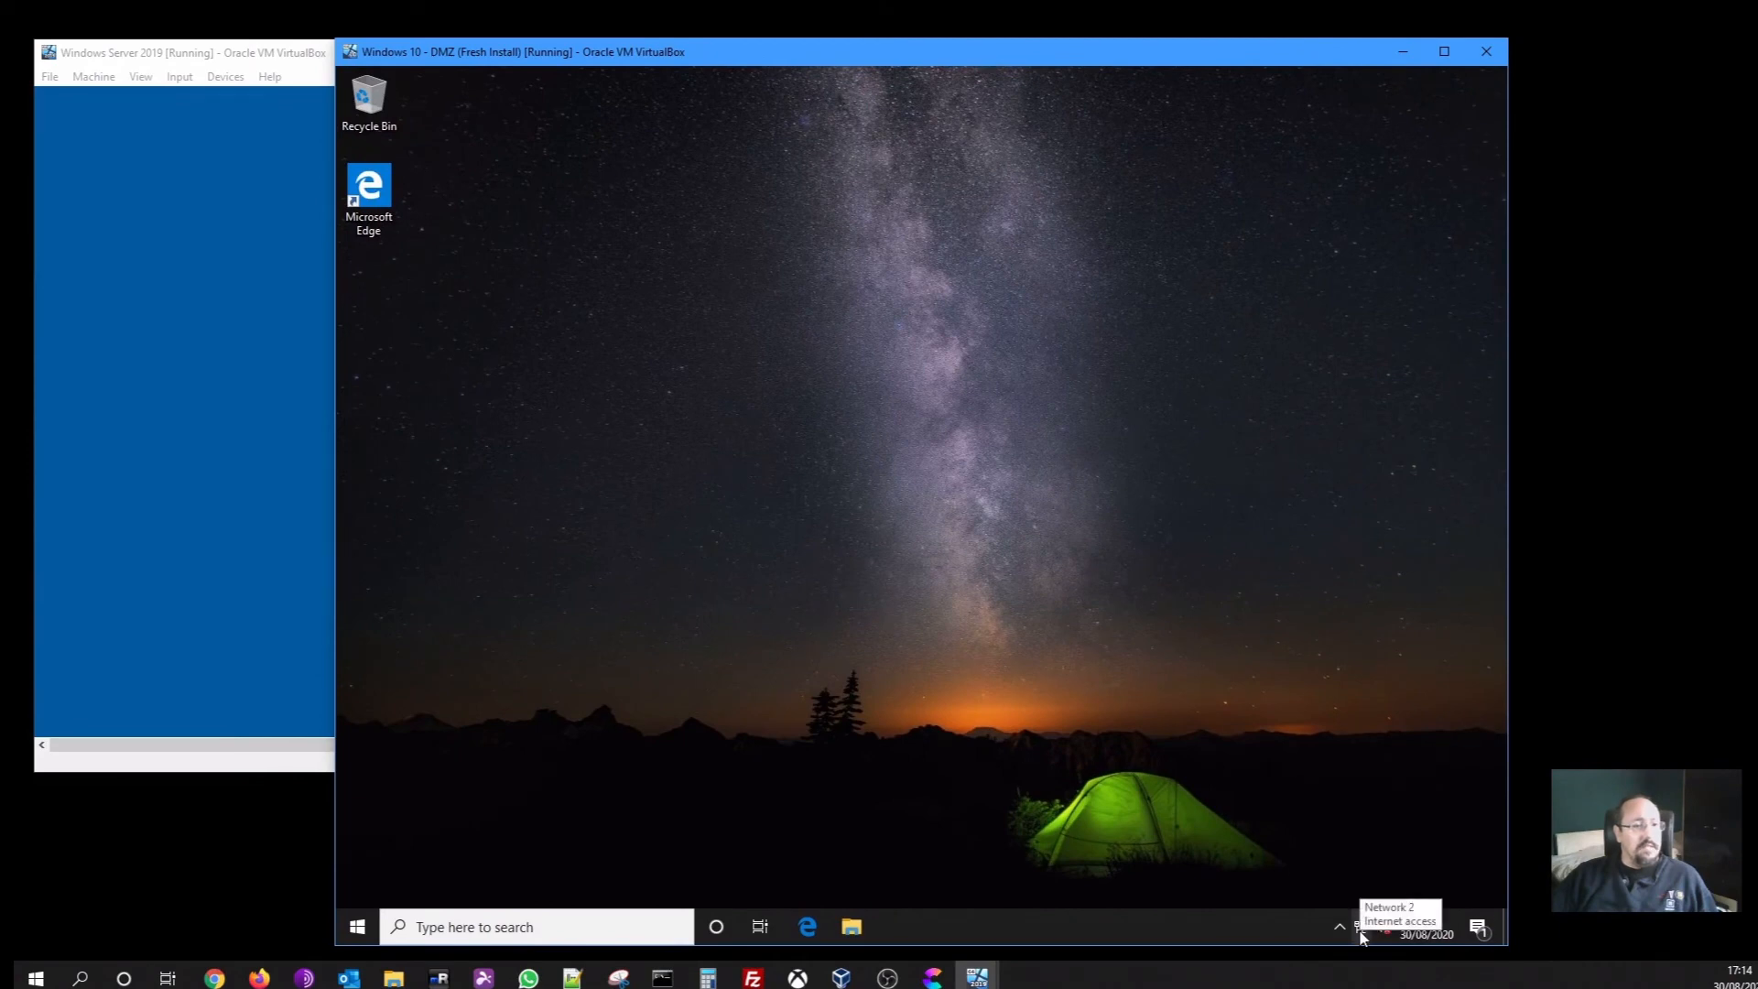
click(806, 926)
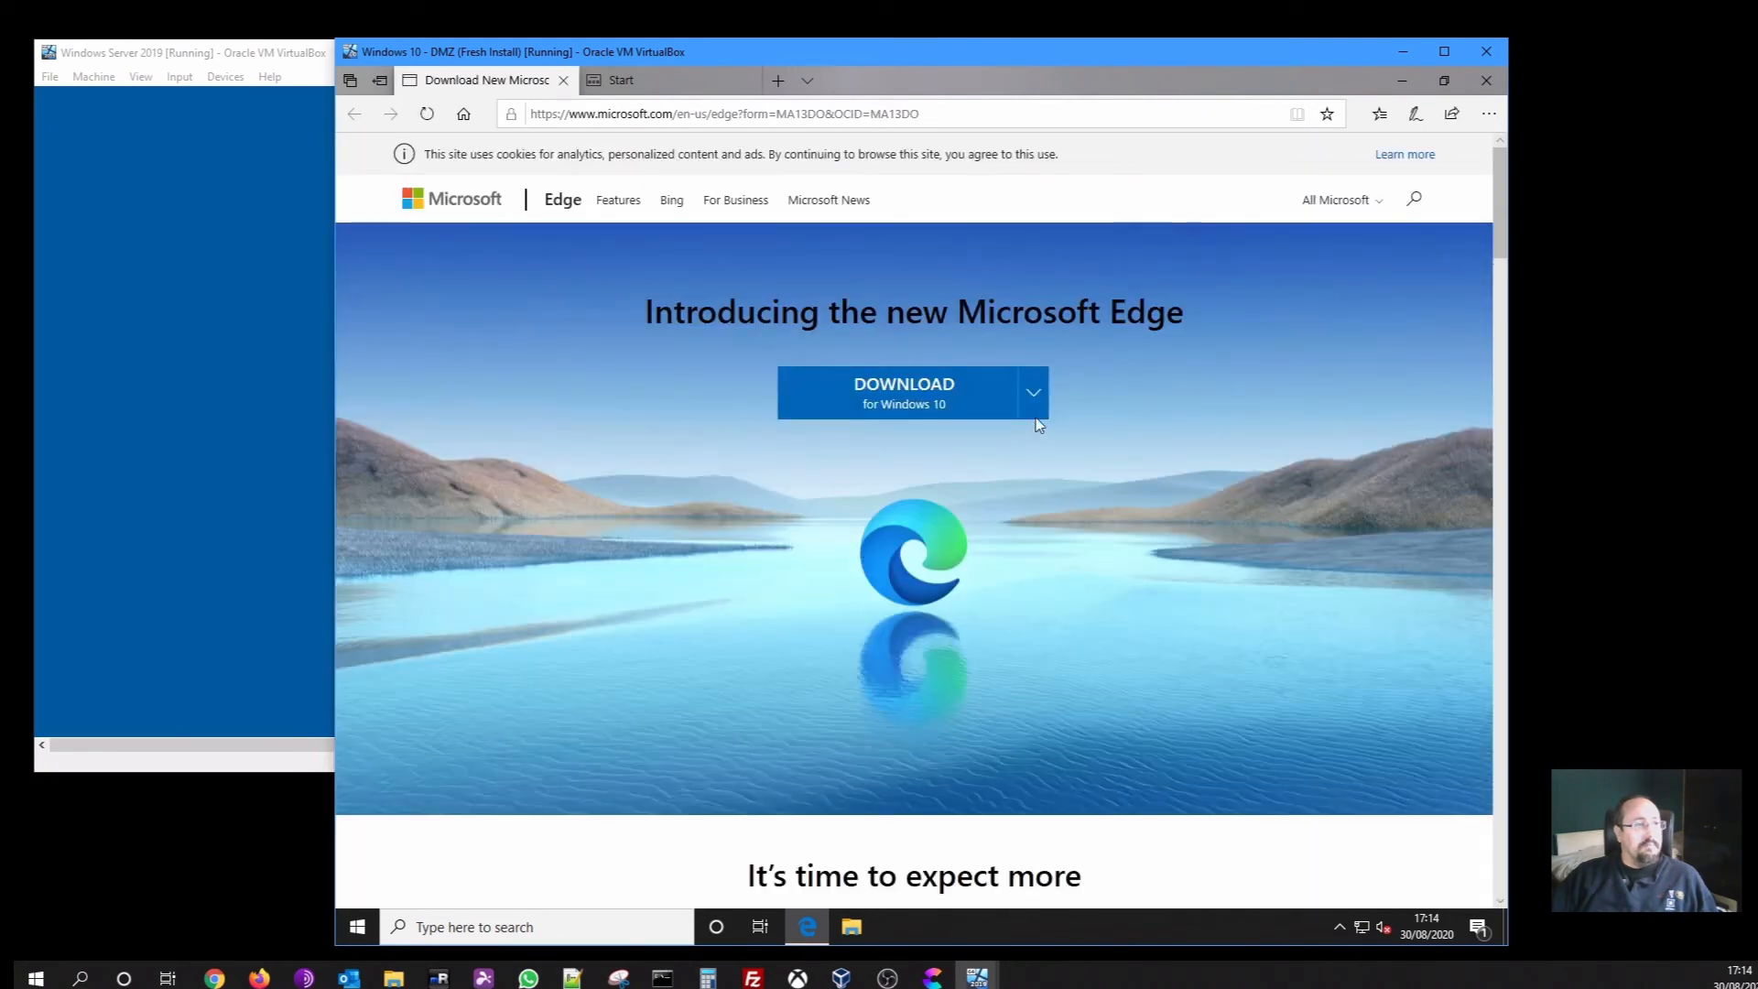
click(762, 222)
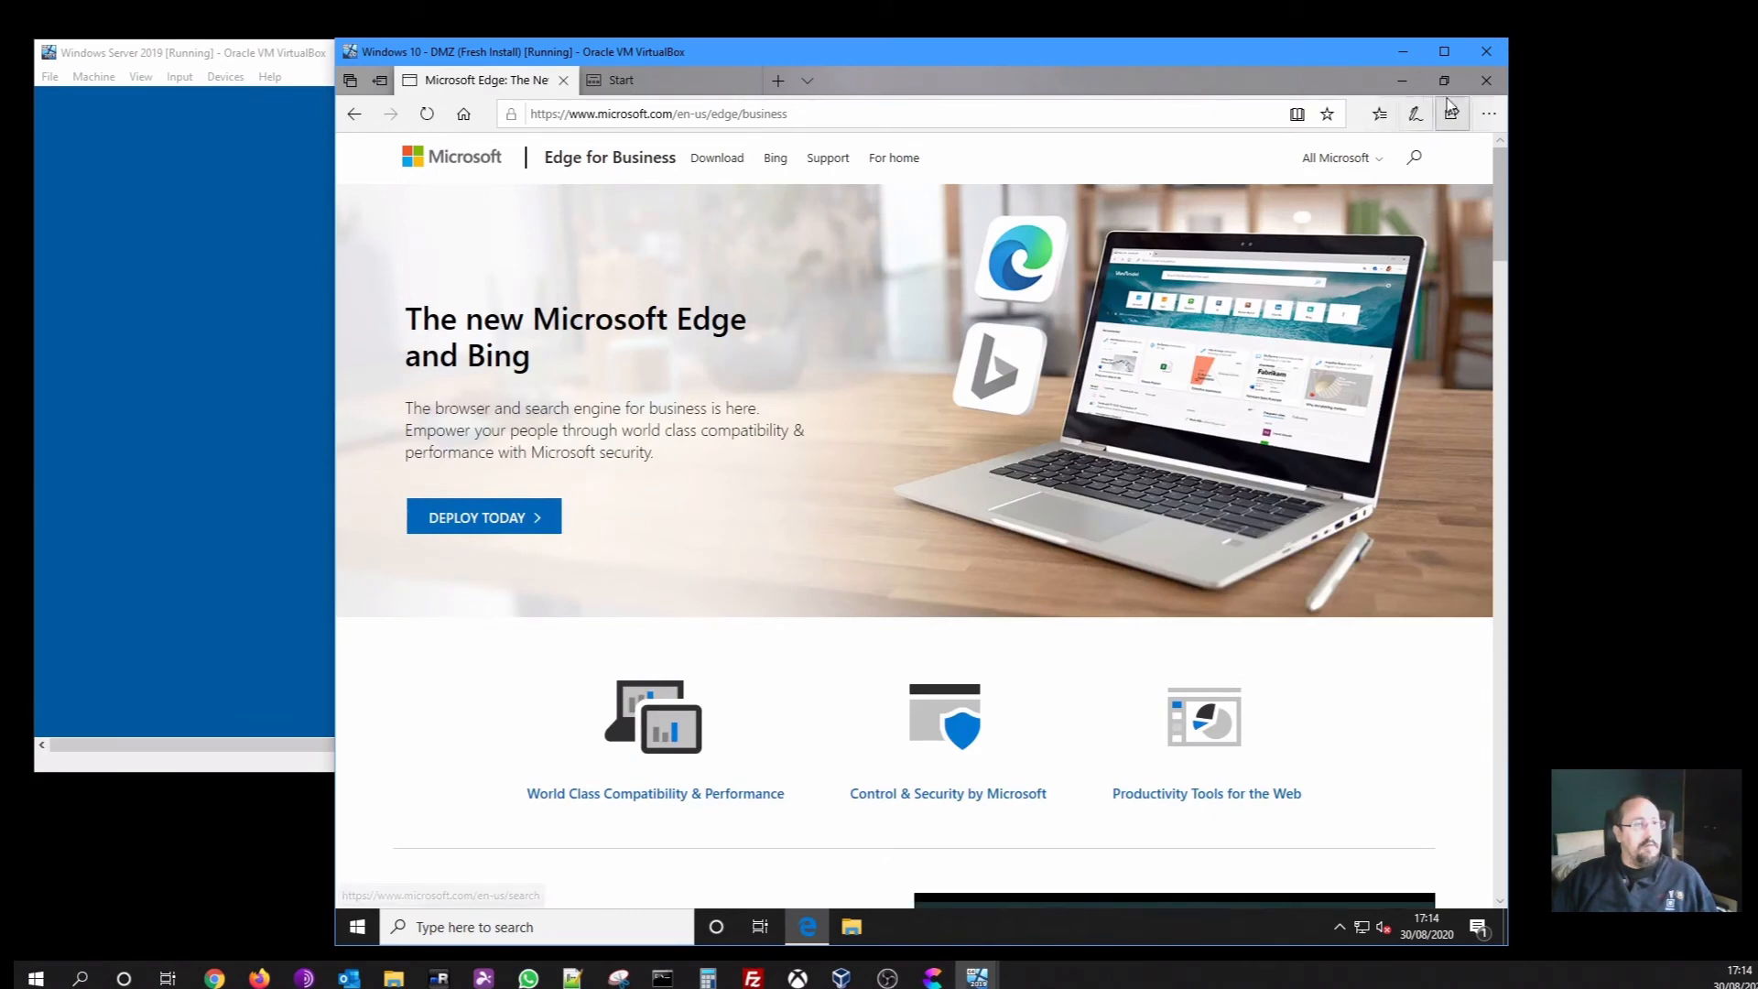
Close Edge with all its tabs and shift the Windows 10 VM window right
click(1486, 80)
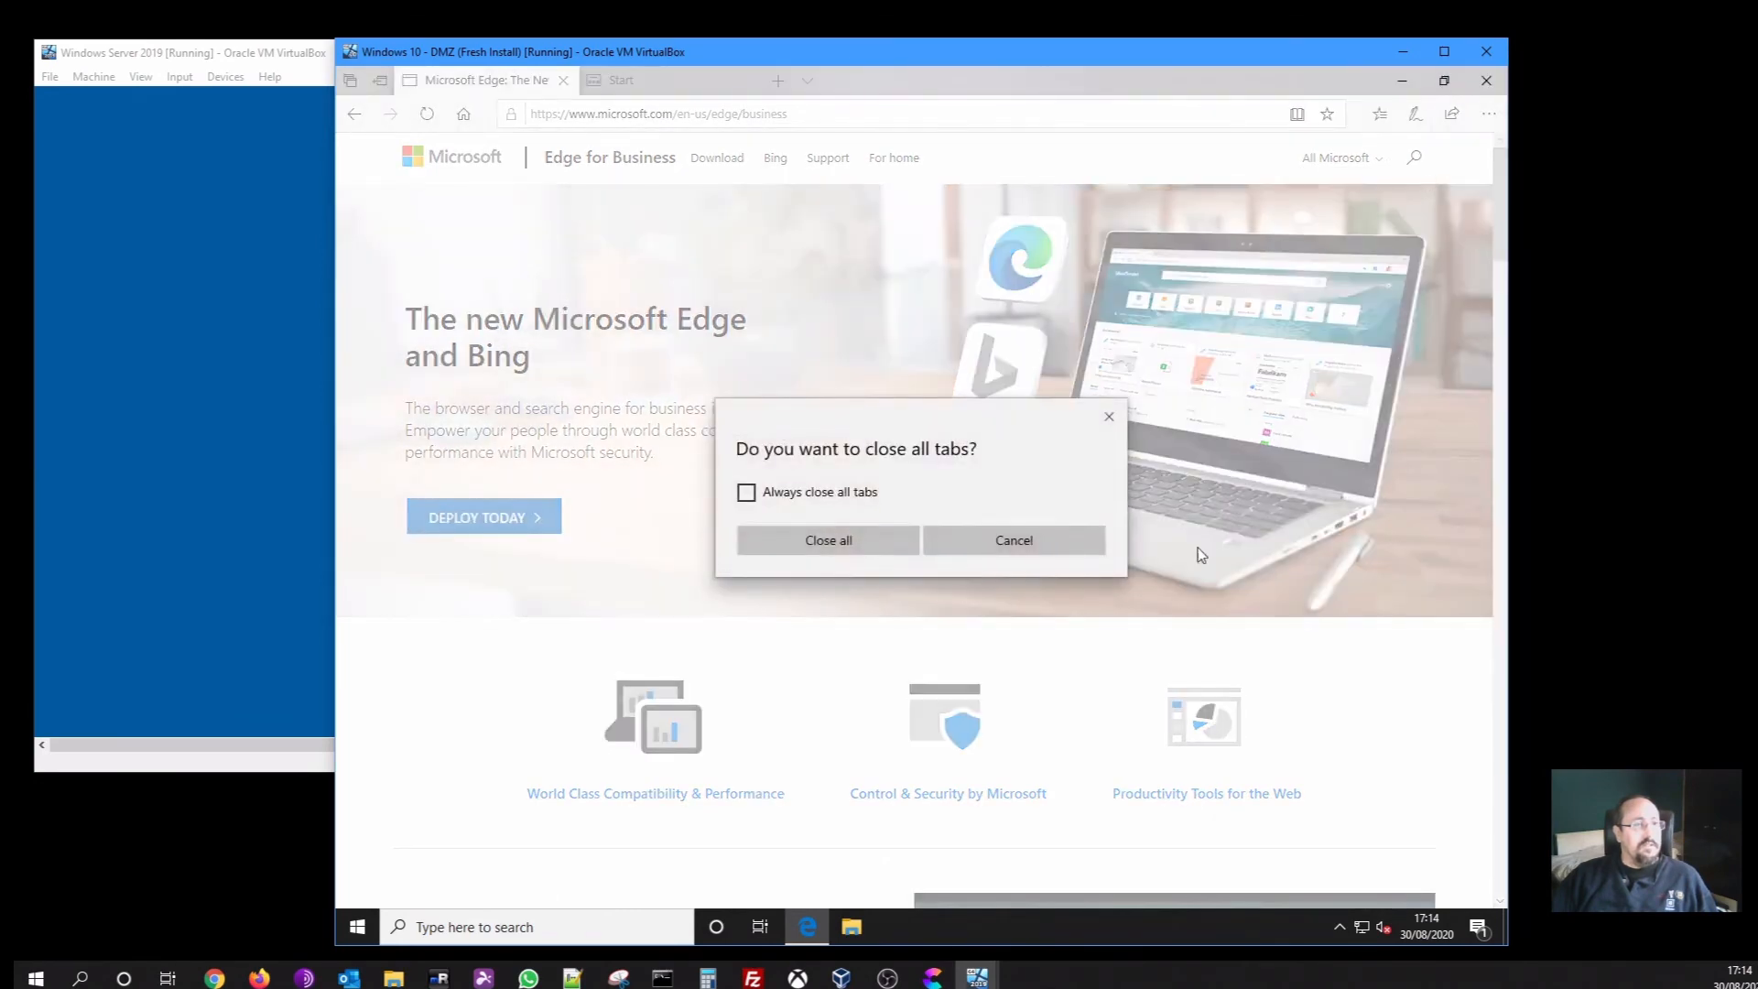
click(820, 548)
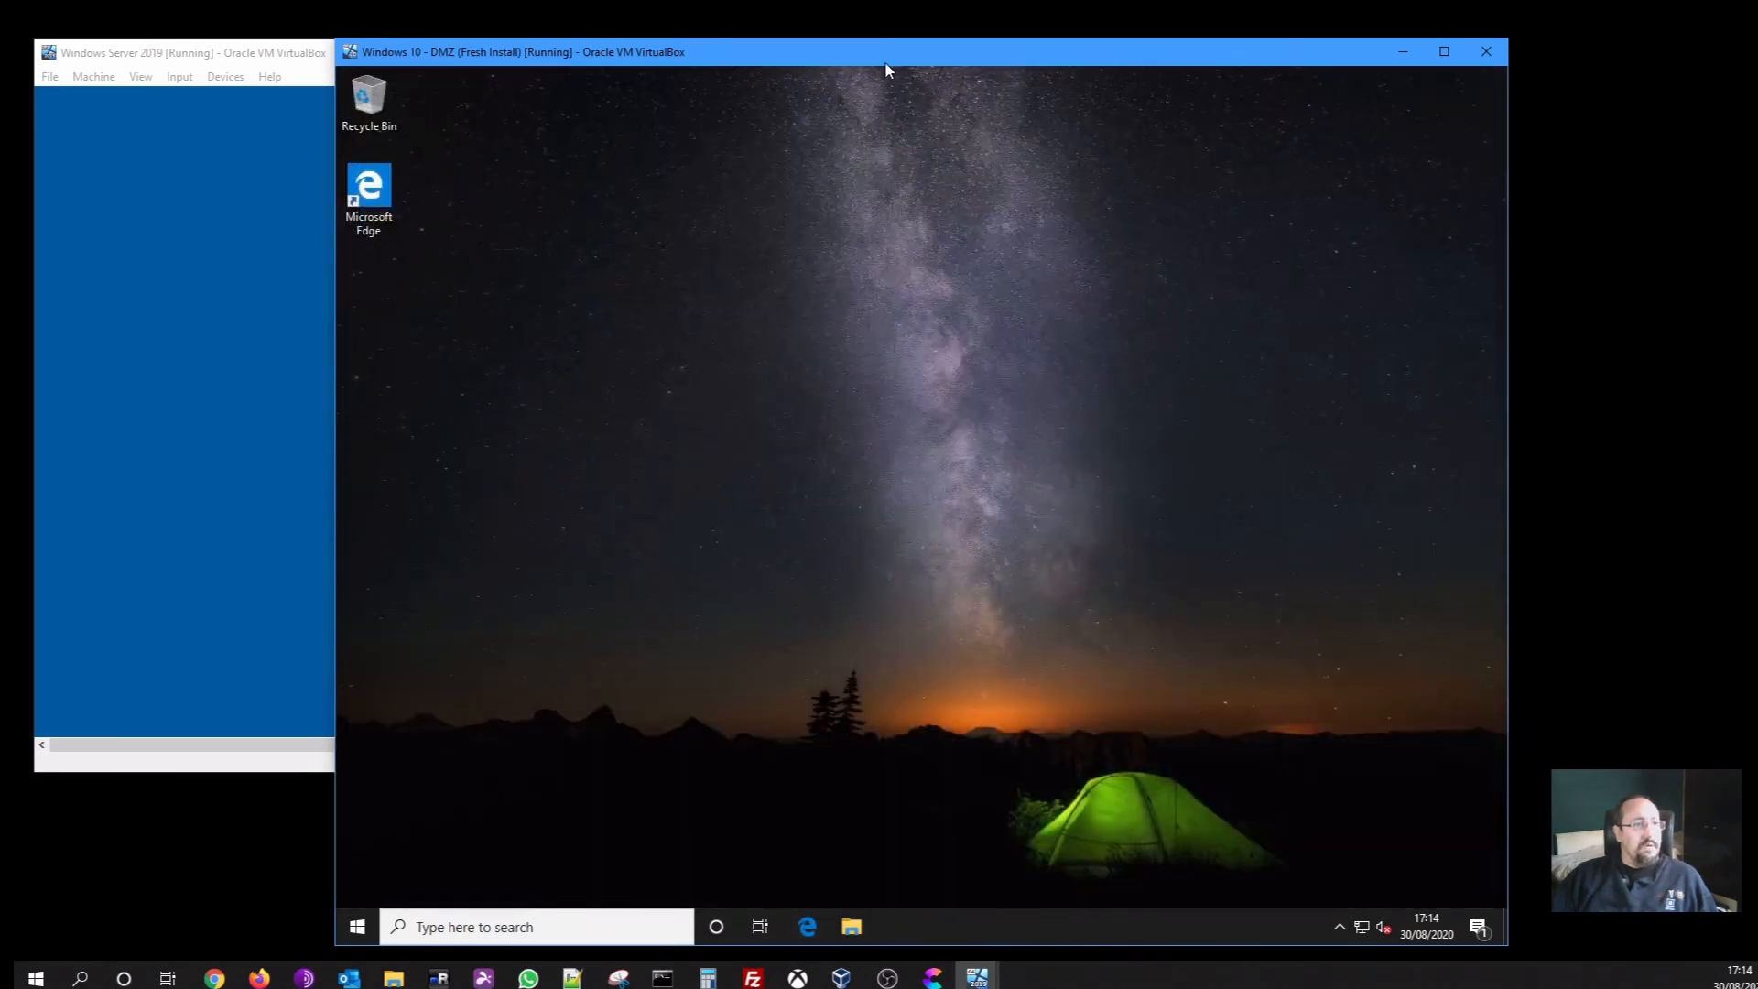
drag(885, 61, 1110, 56)
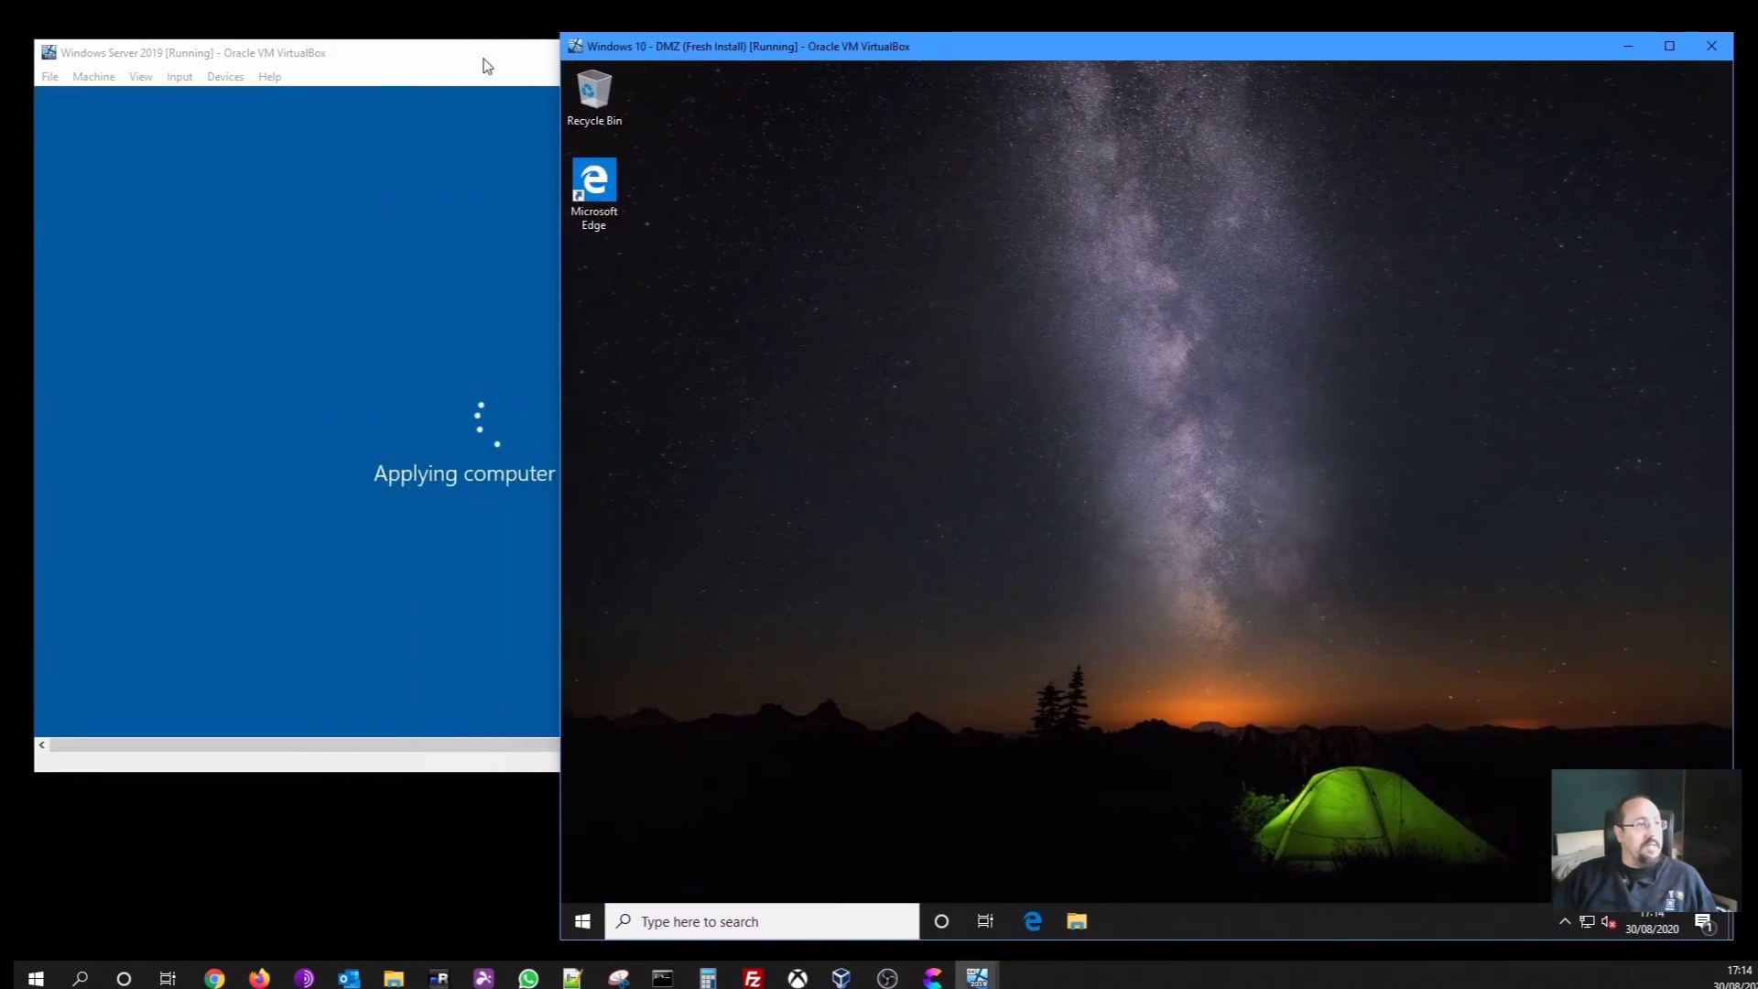
Send Ctrl-Alt-Del to the Windows Server 2019 VM and sign in with the Administrator password
click(486, 66)
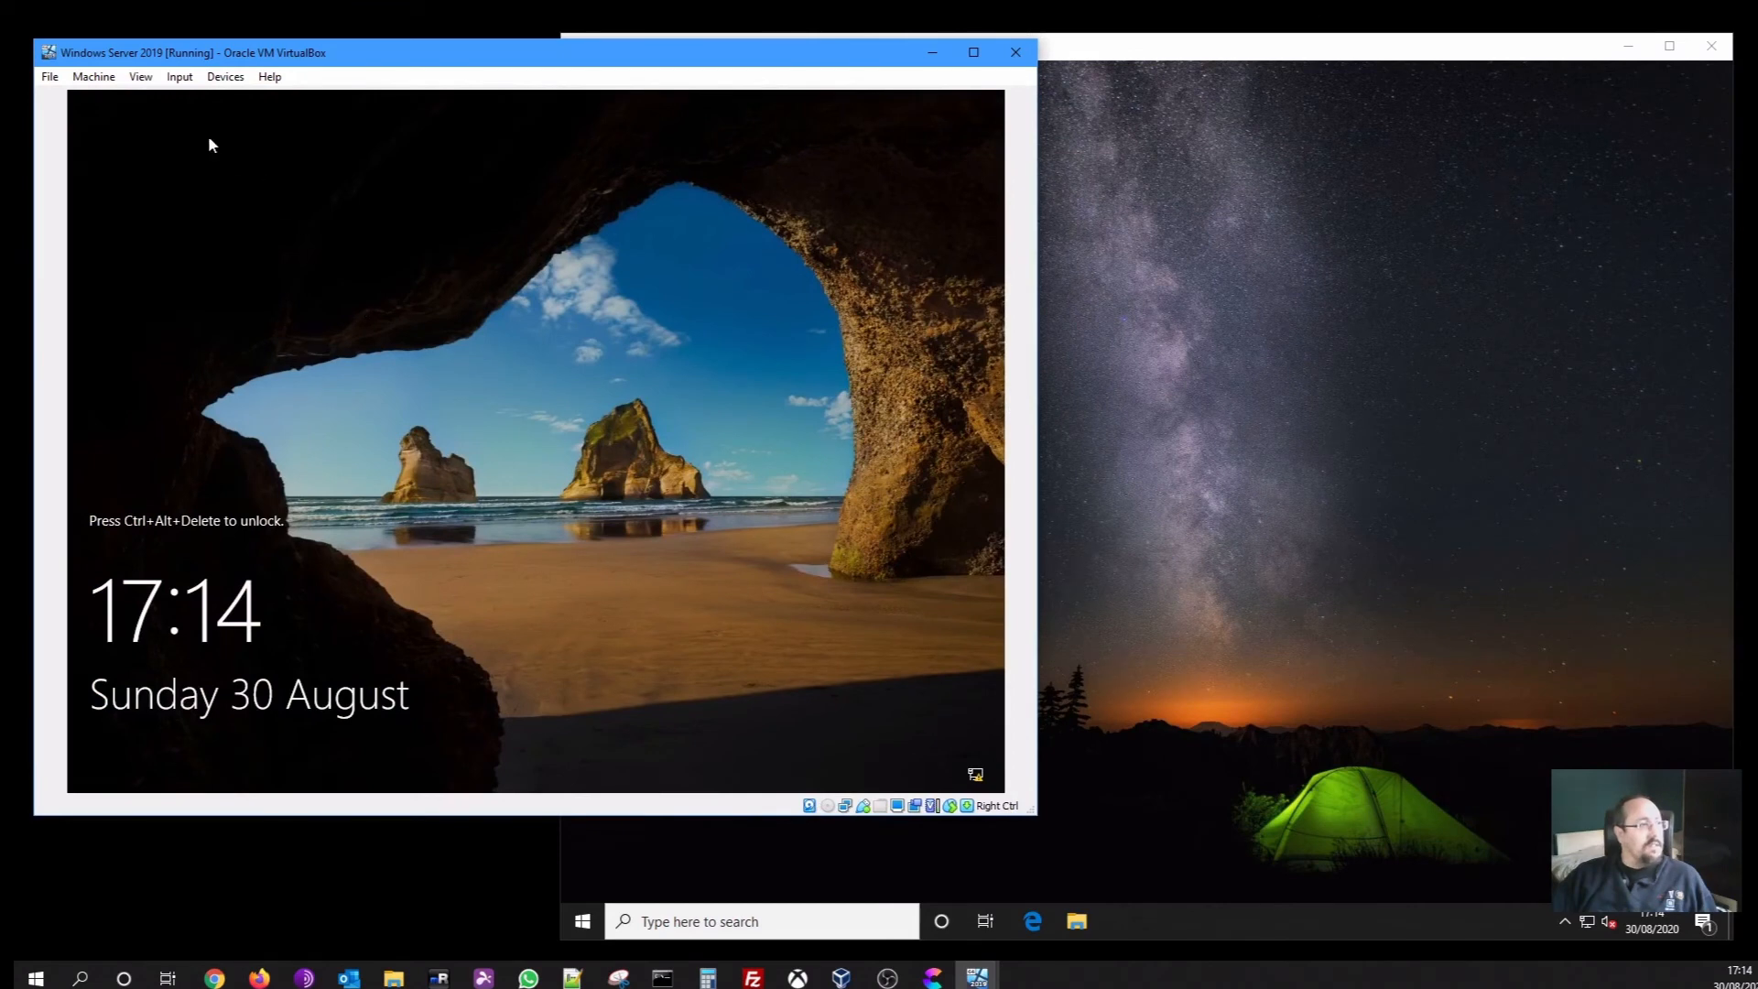
click(120, 84)
mouse_move(285, 105)
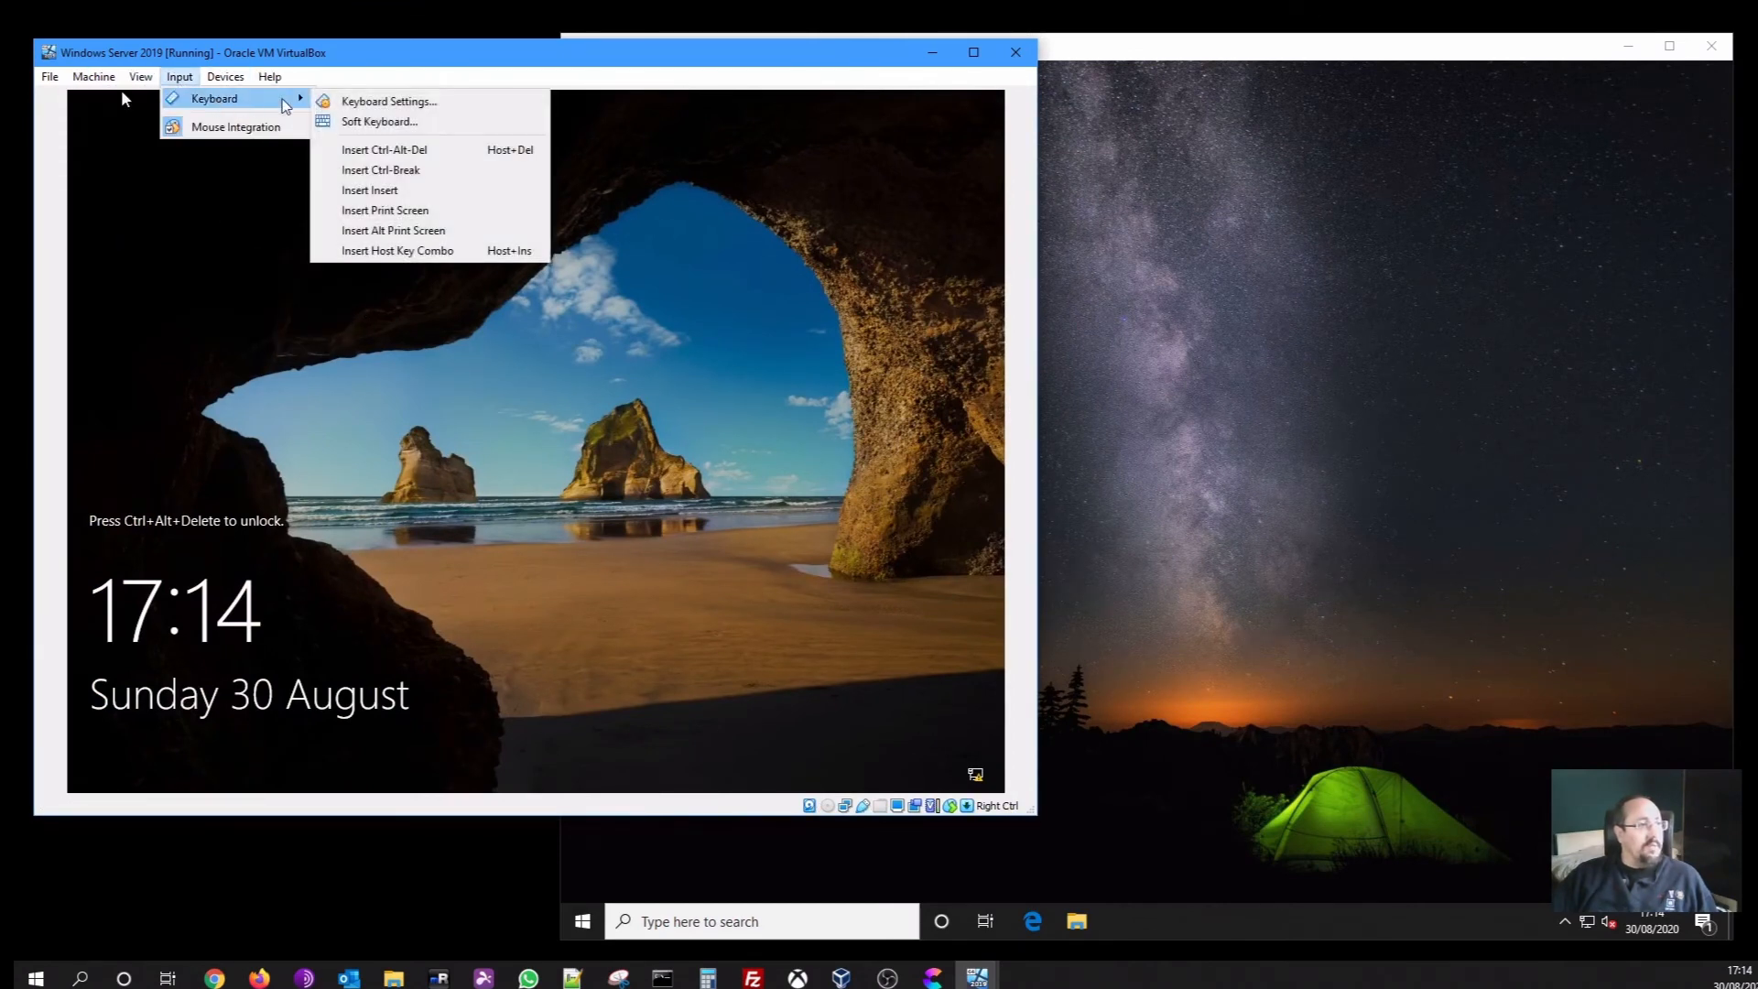
click(389, 150)
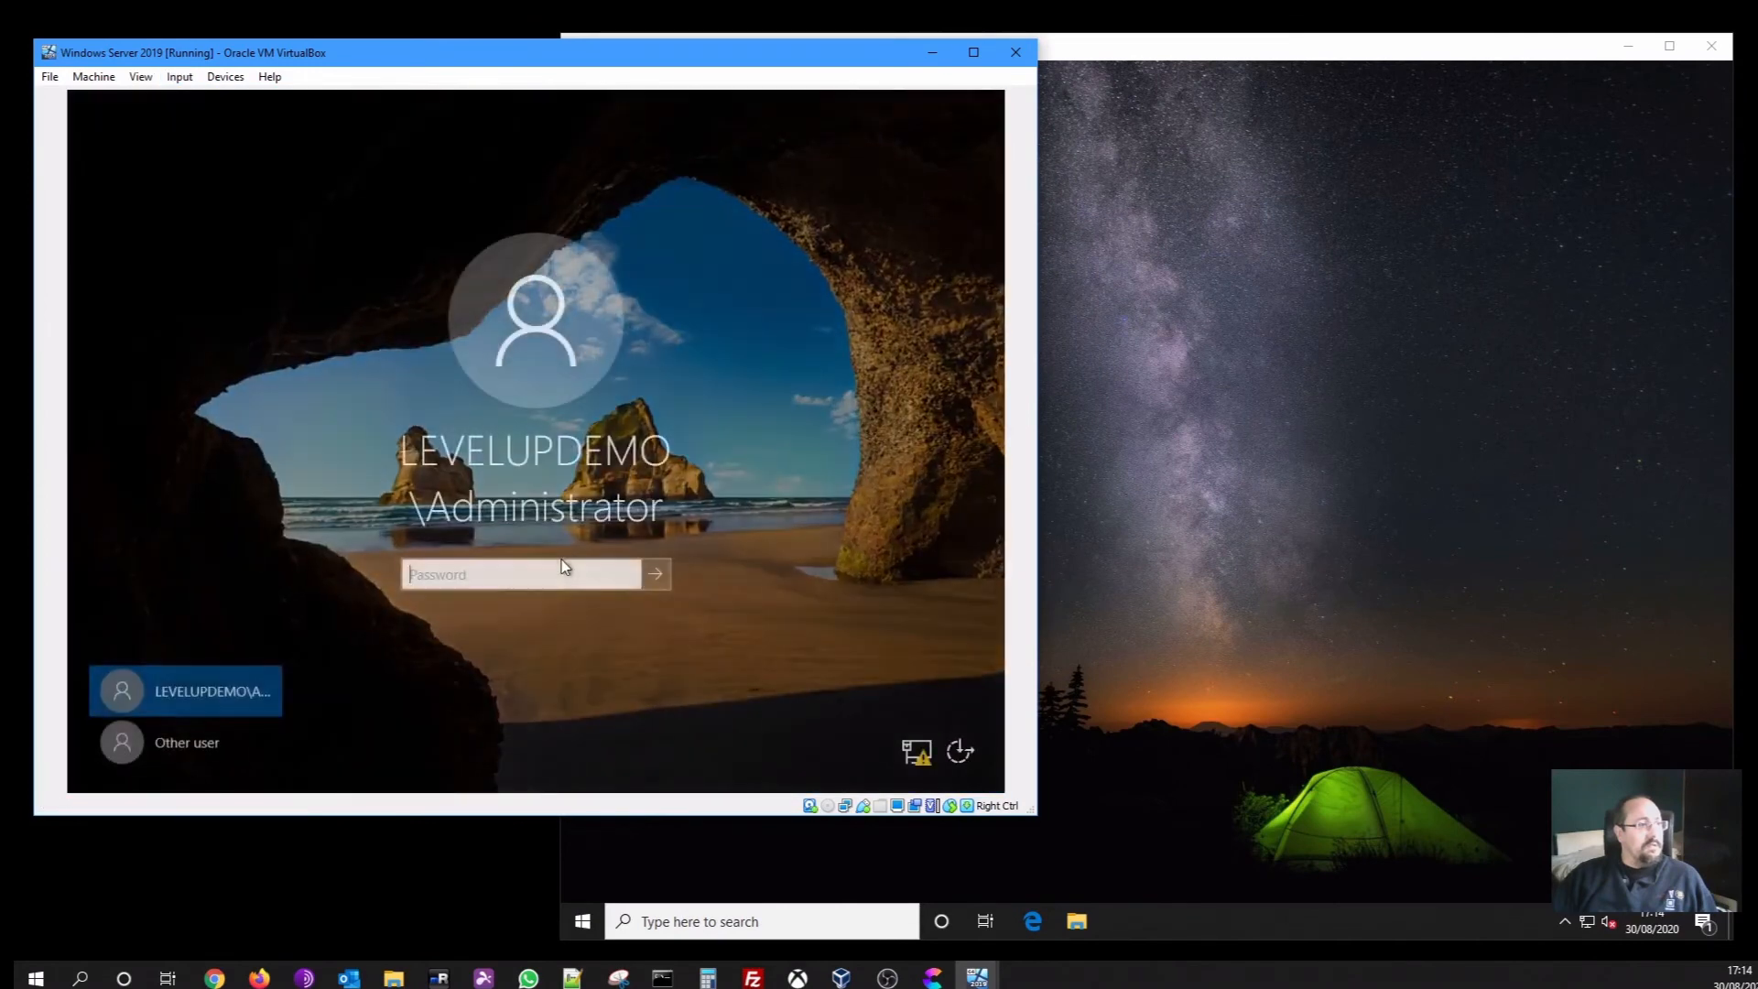
text(P)
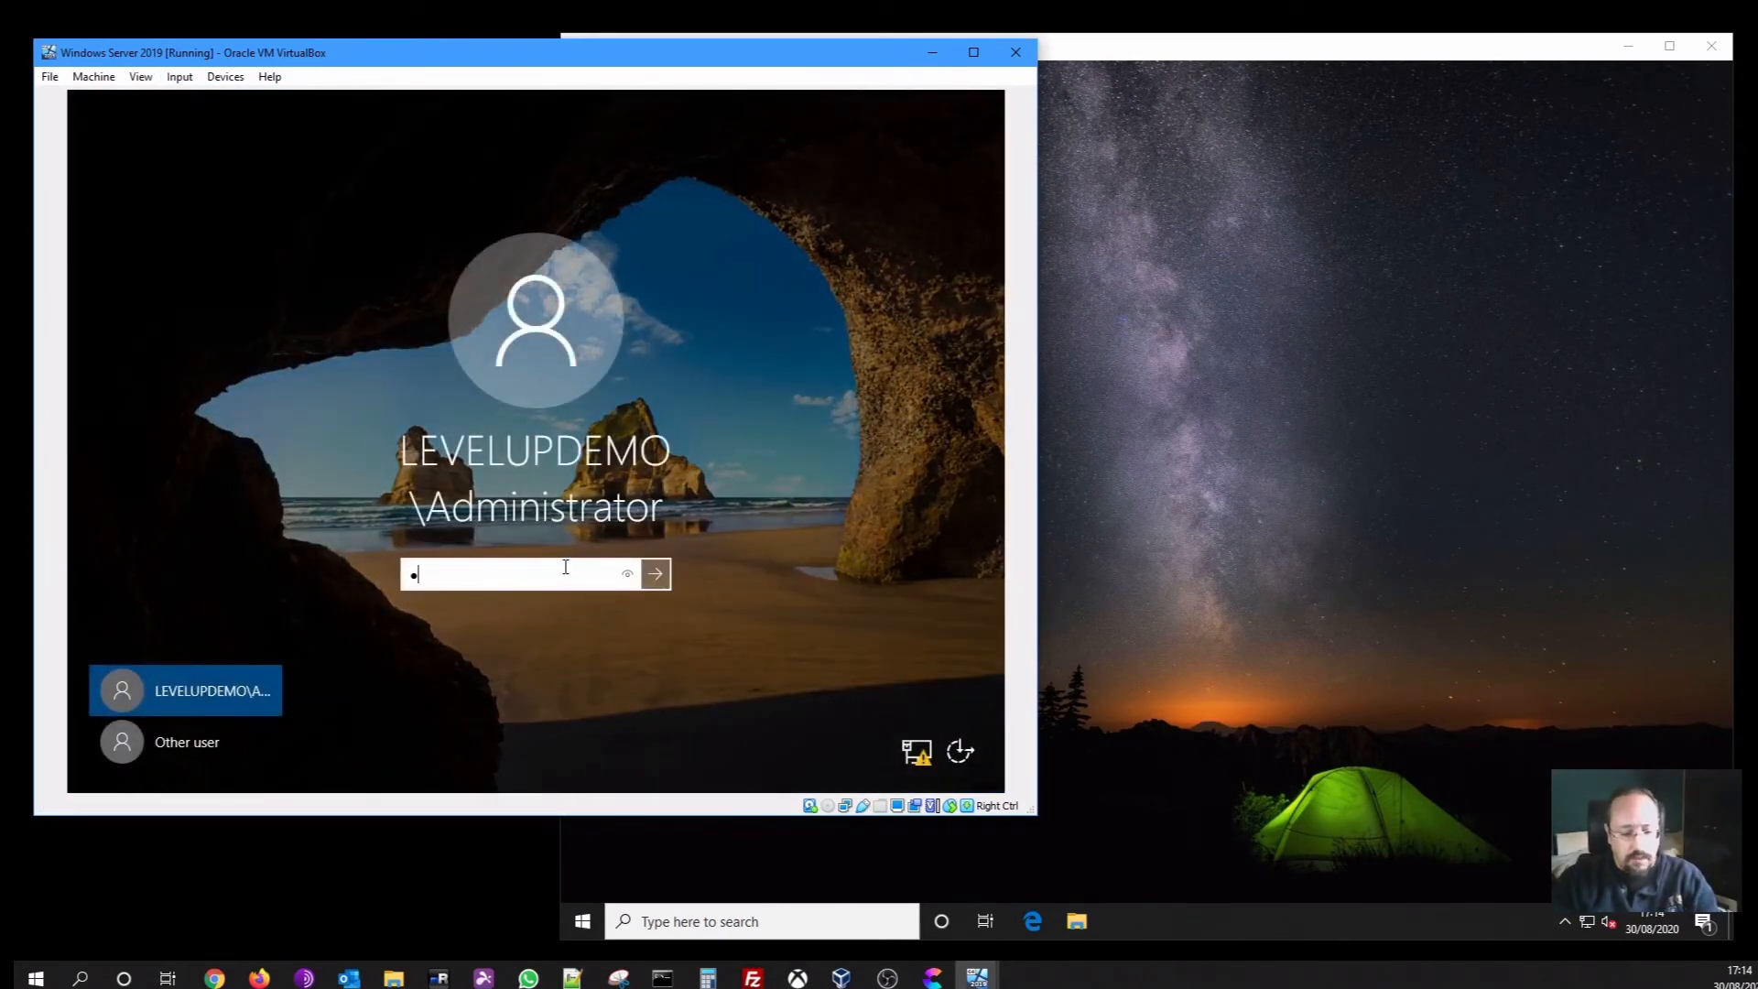
text(a$$w0•••)
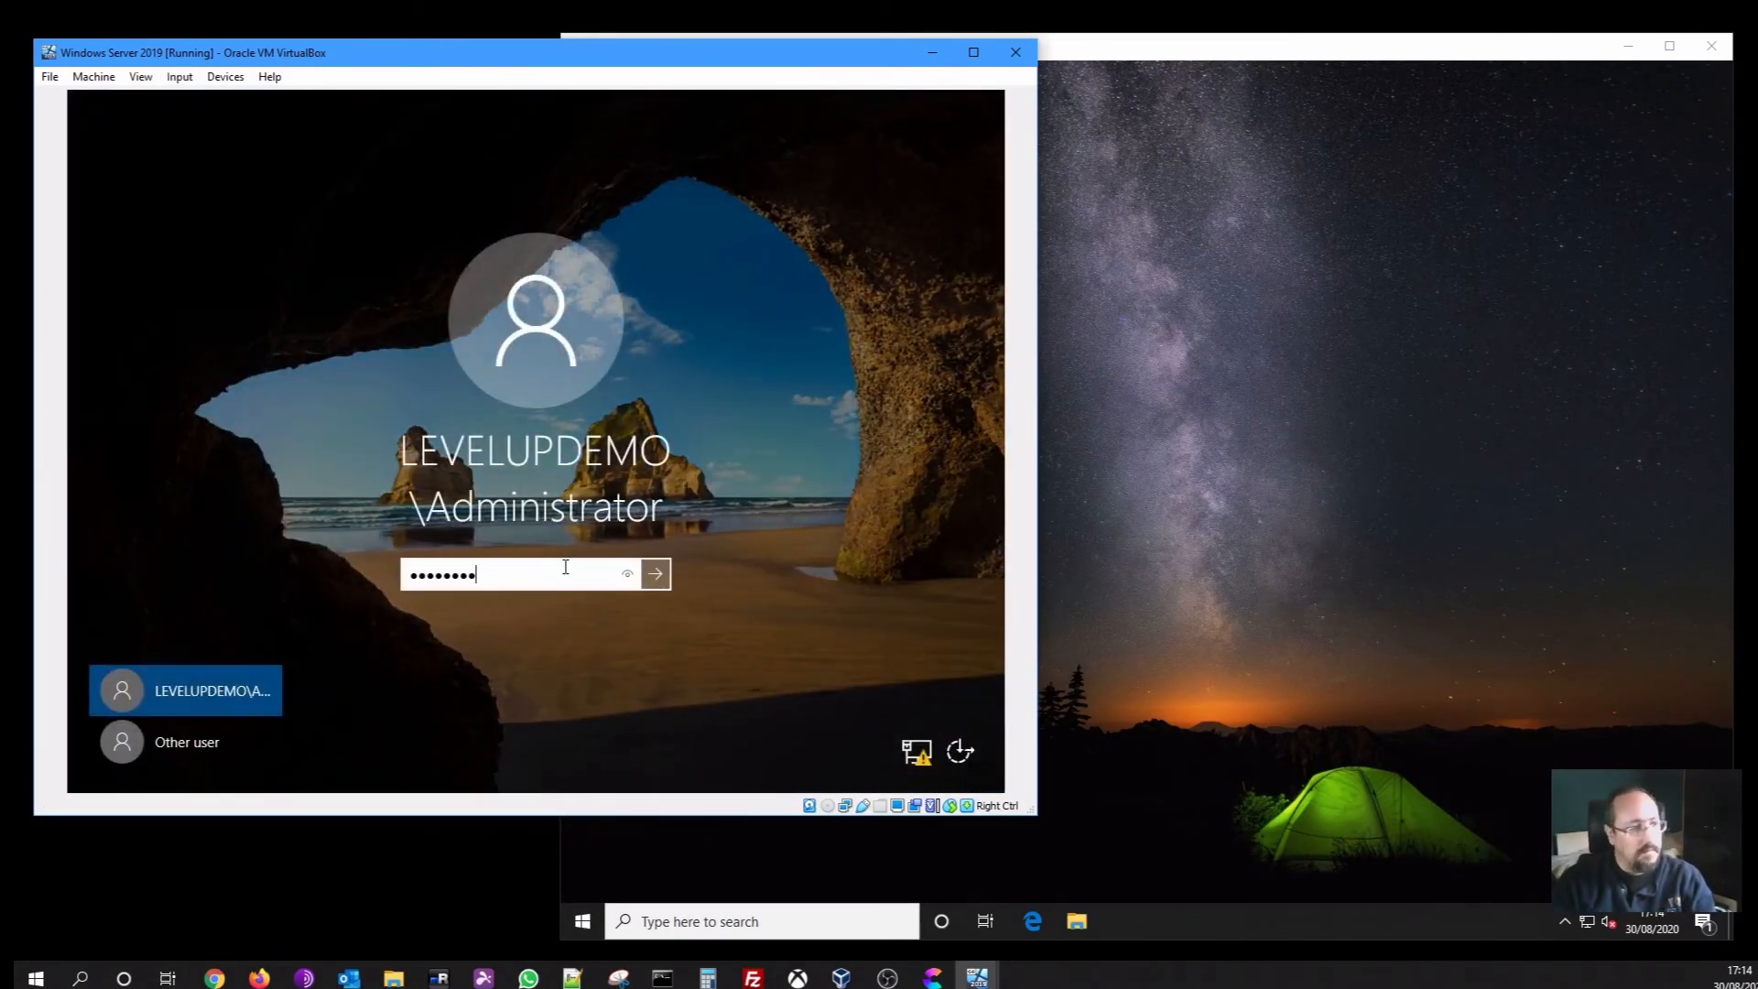
key(Return)
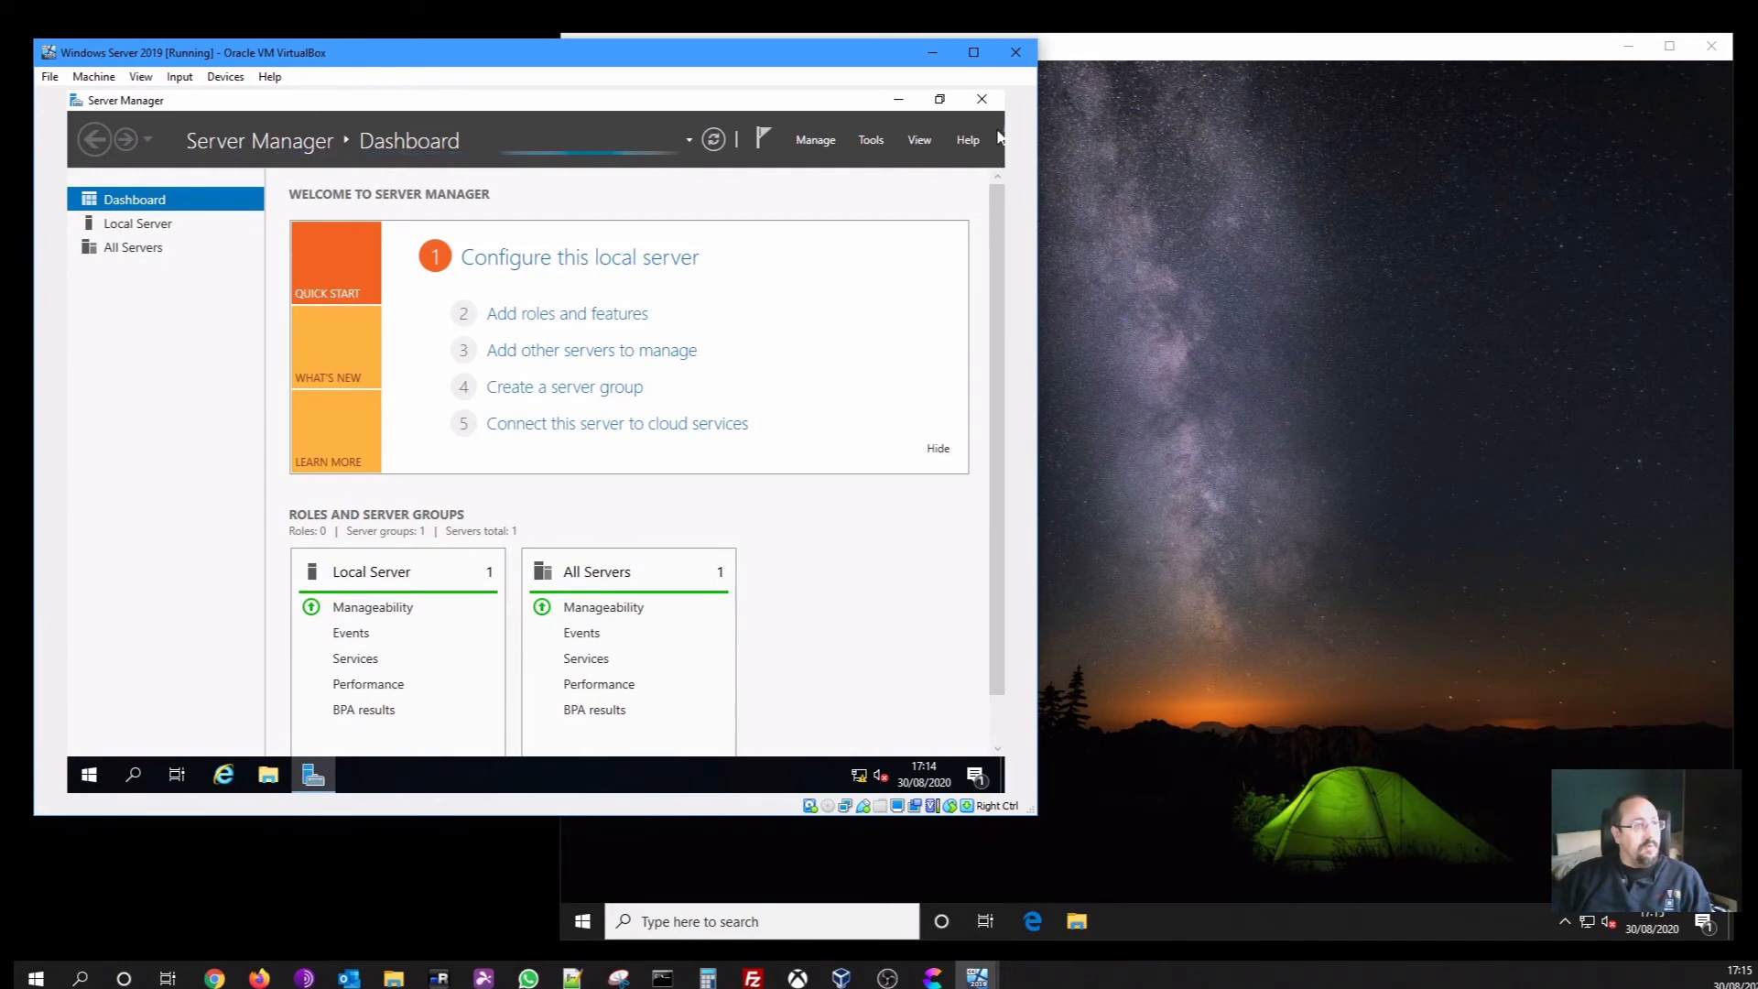
Open Network and Sharing Center via Control Panel and check the server's current Ethernet details
click(981, 100)
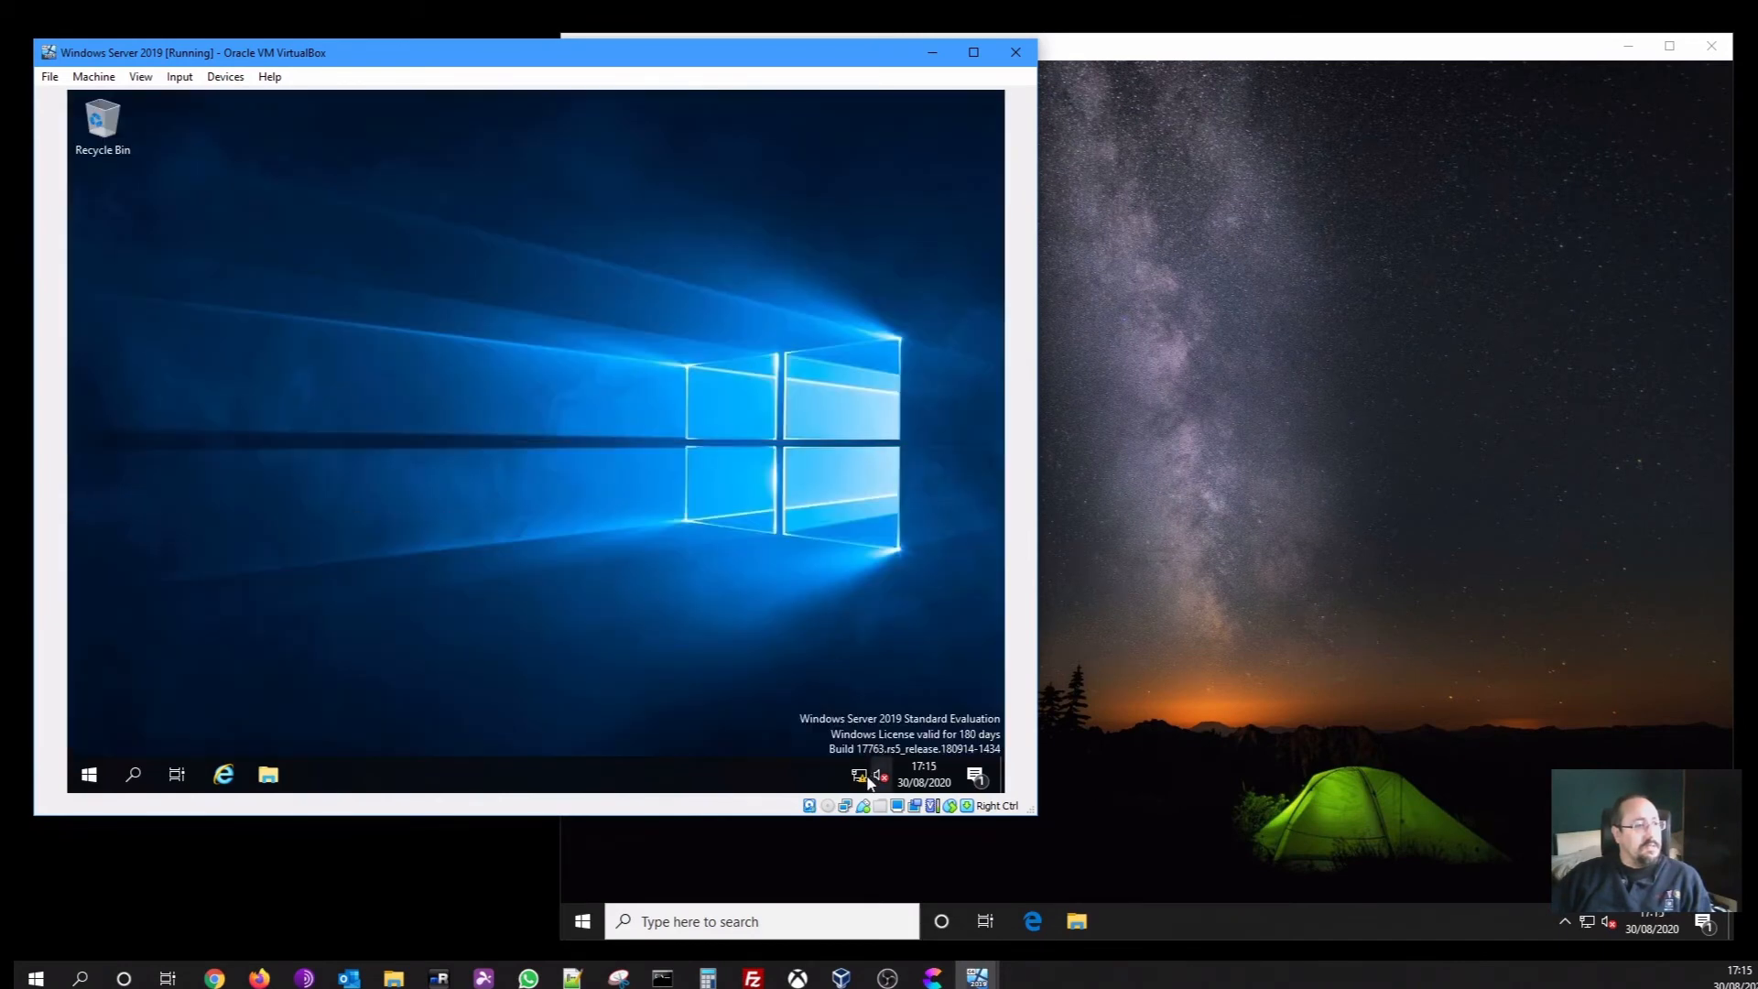
click(71, 770)
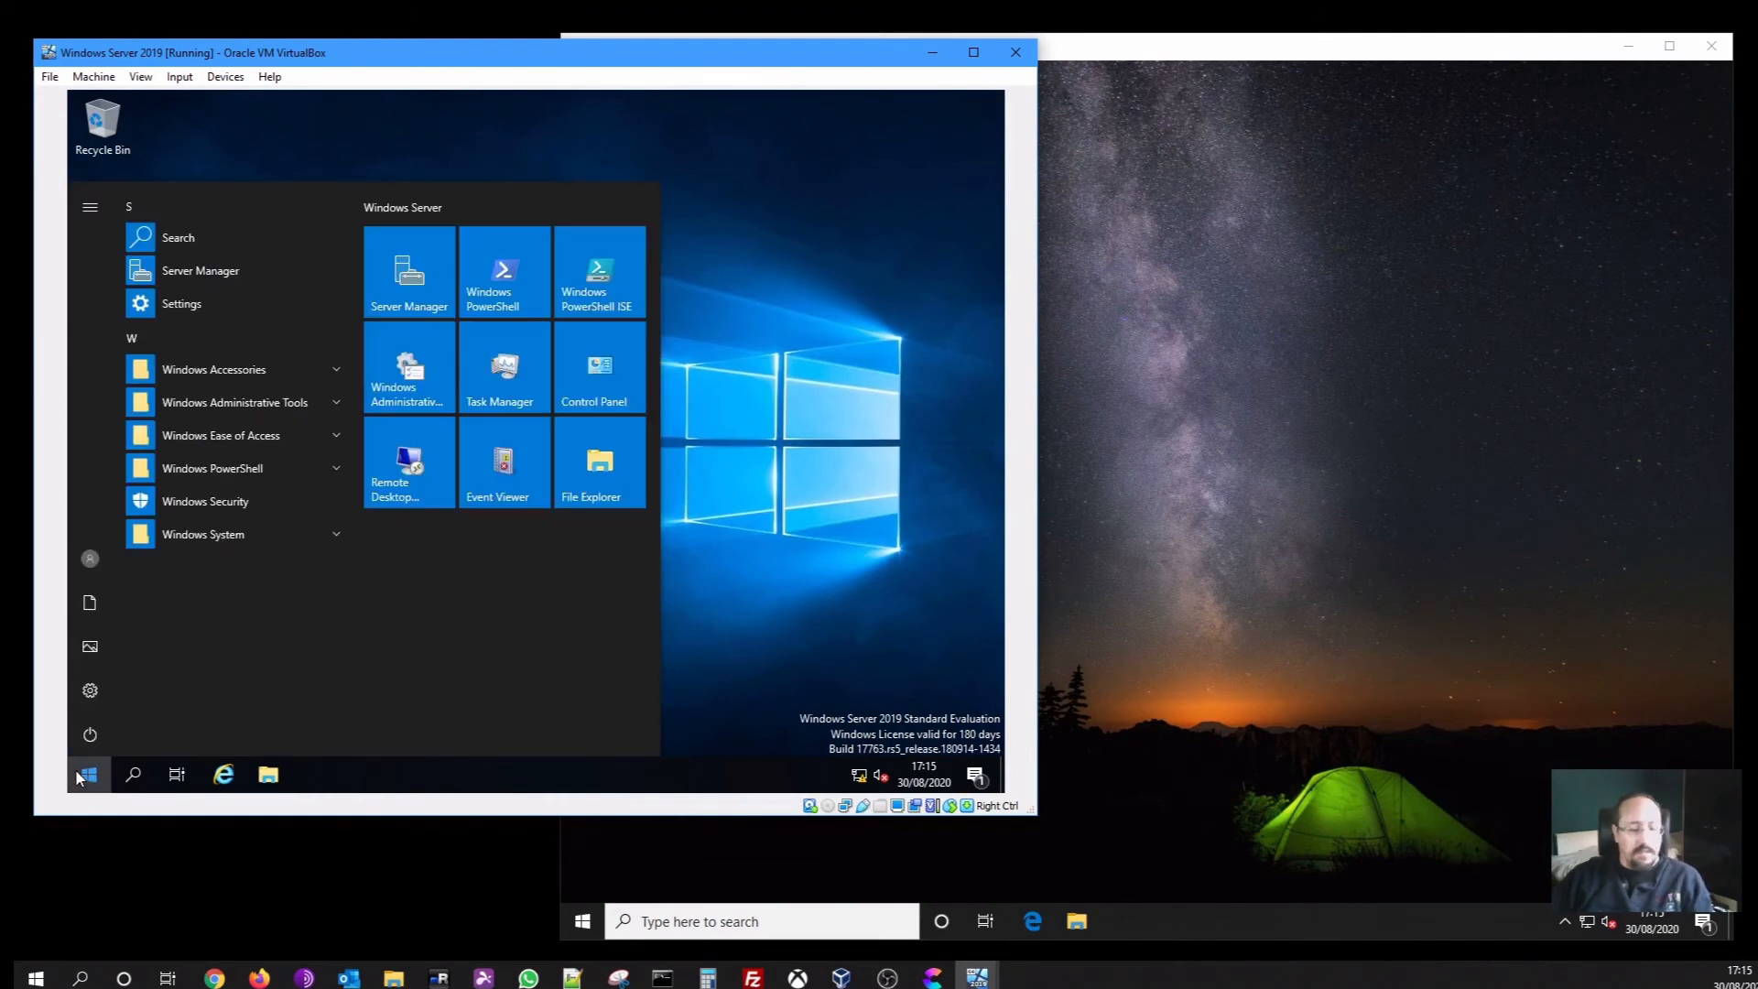
text(control)
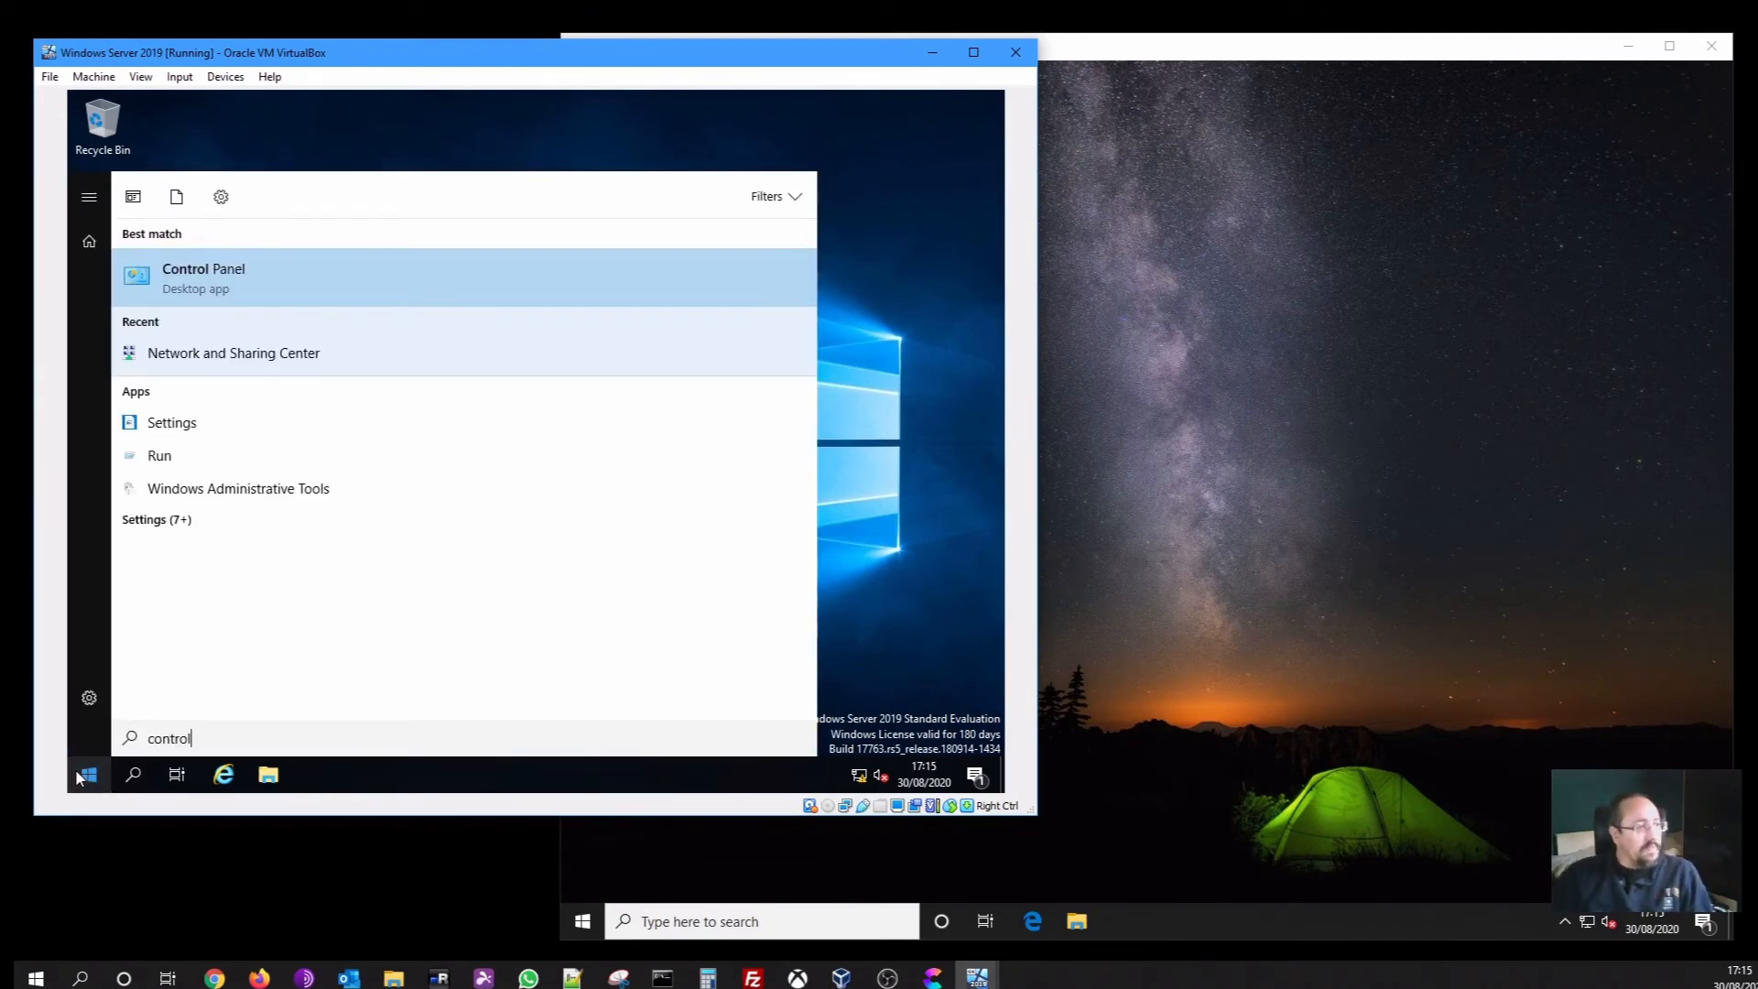
click(189, 275)
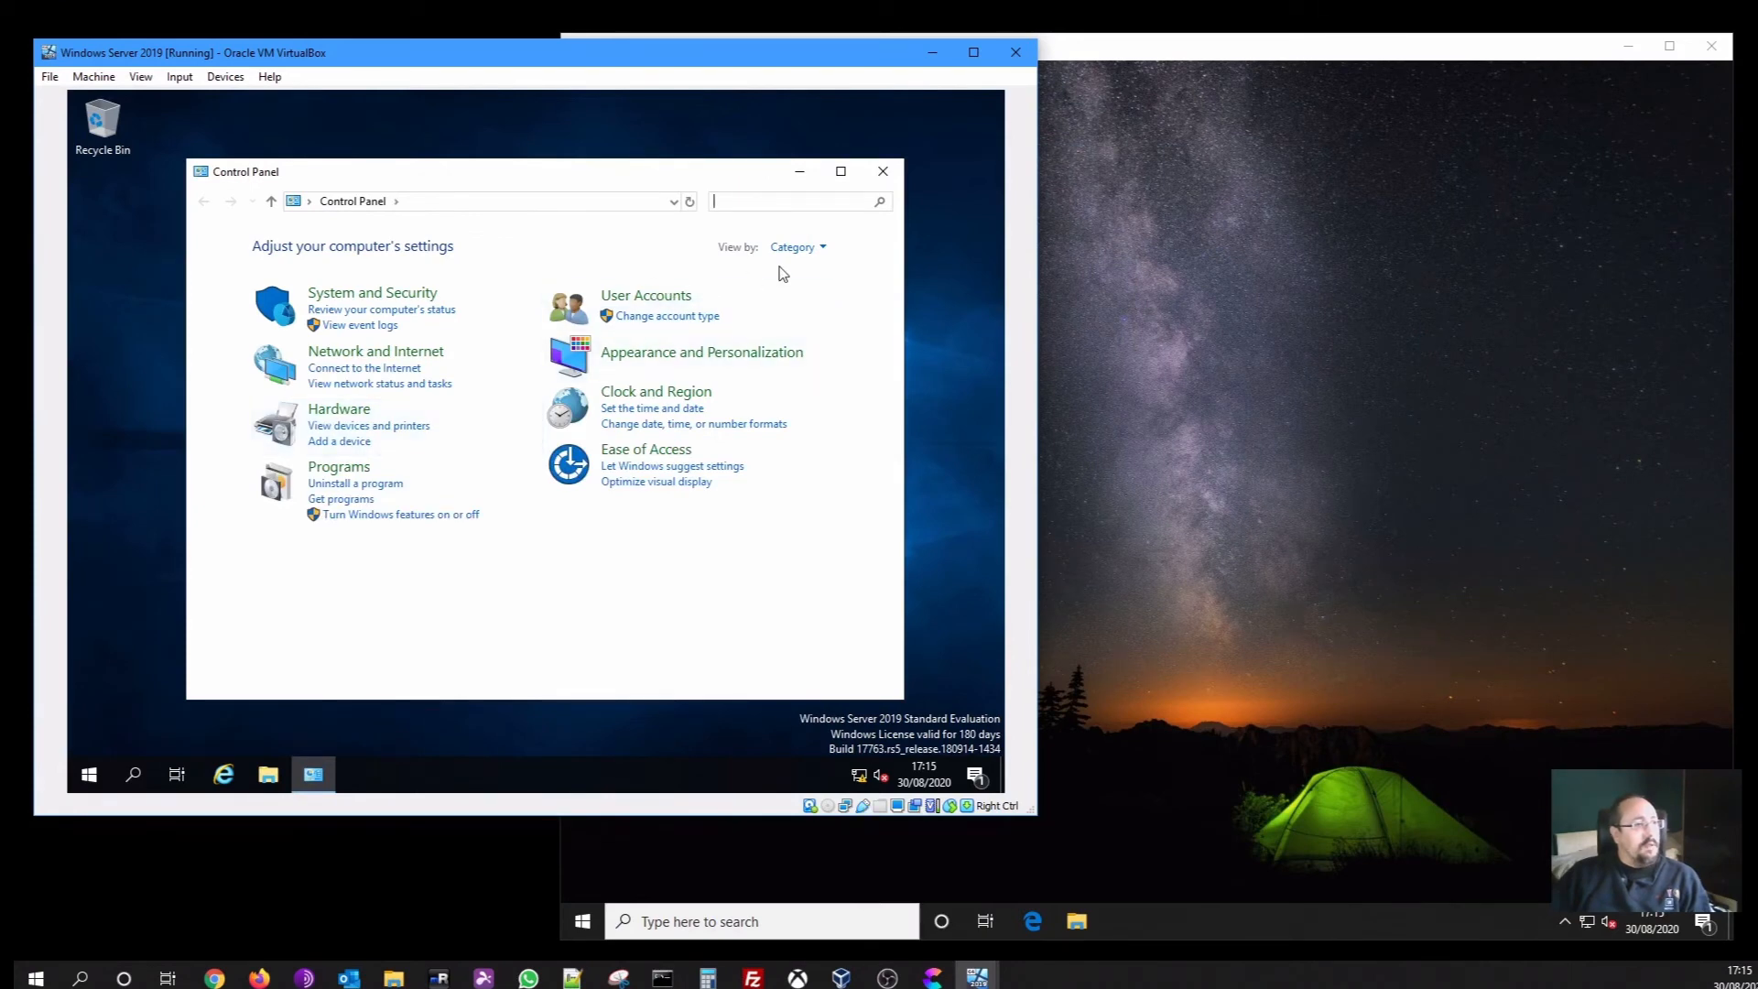
click(412, 353)
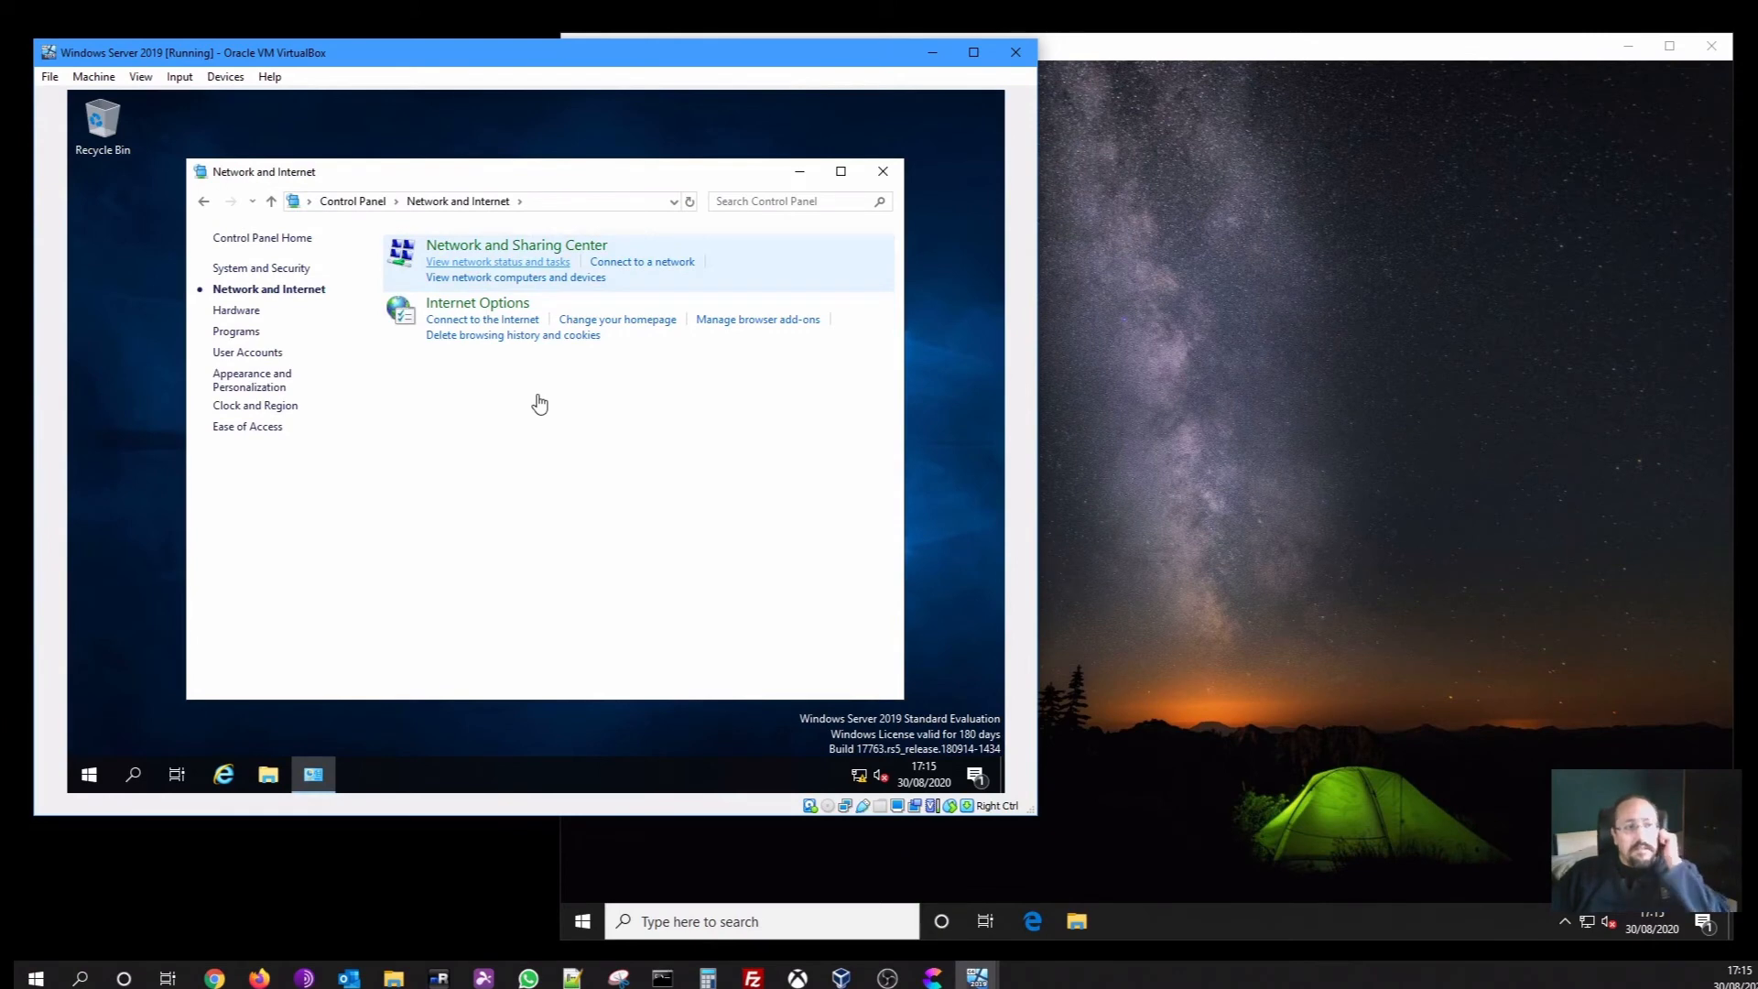
click(555, 249)
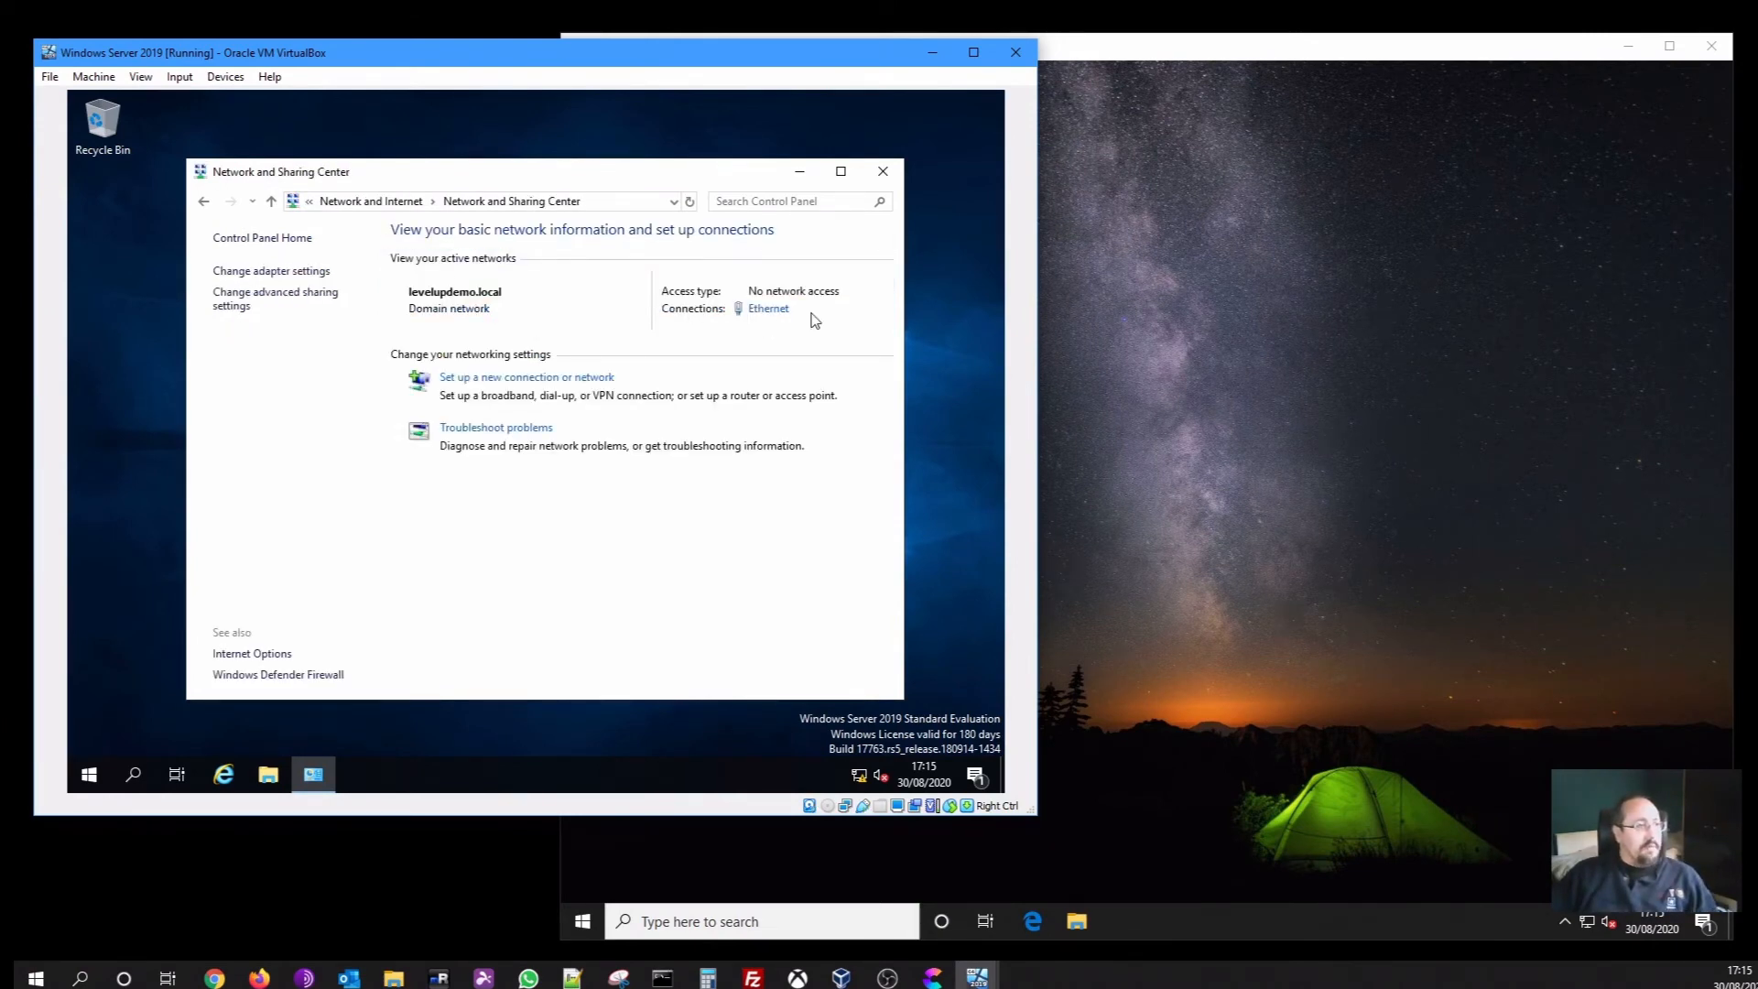
click(769, 309)
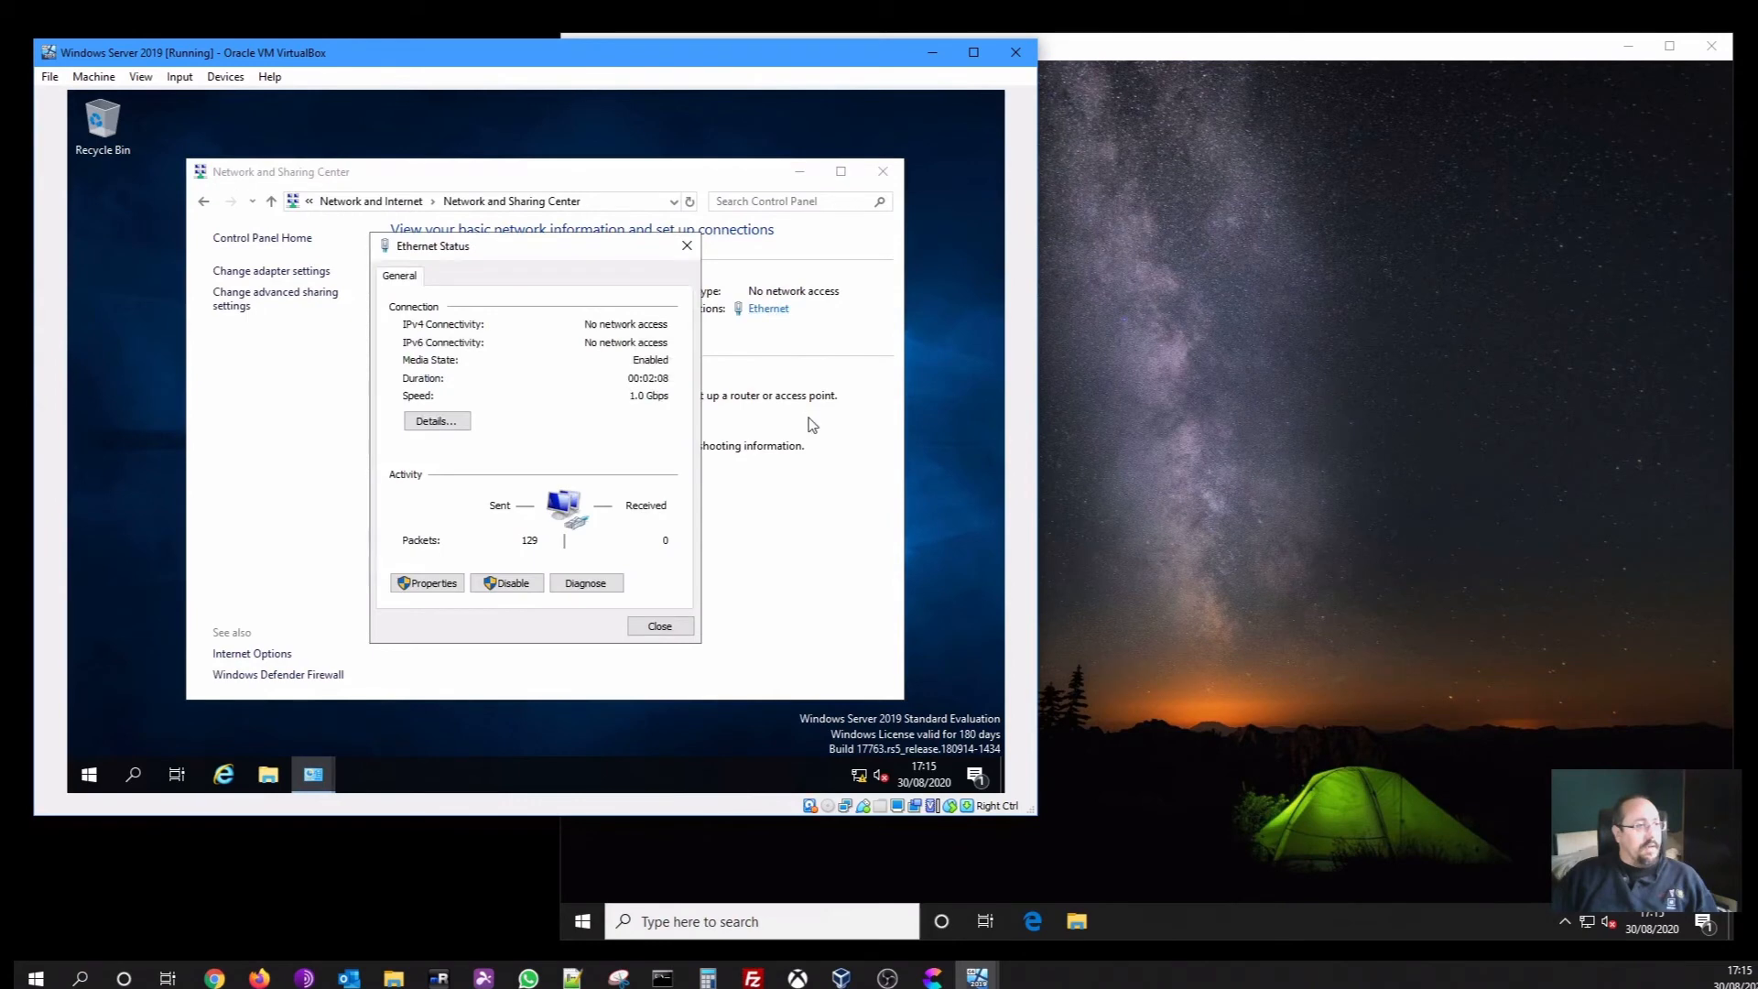
click(461, 426)
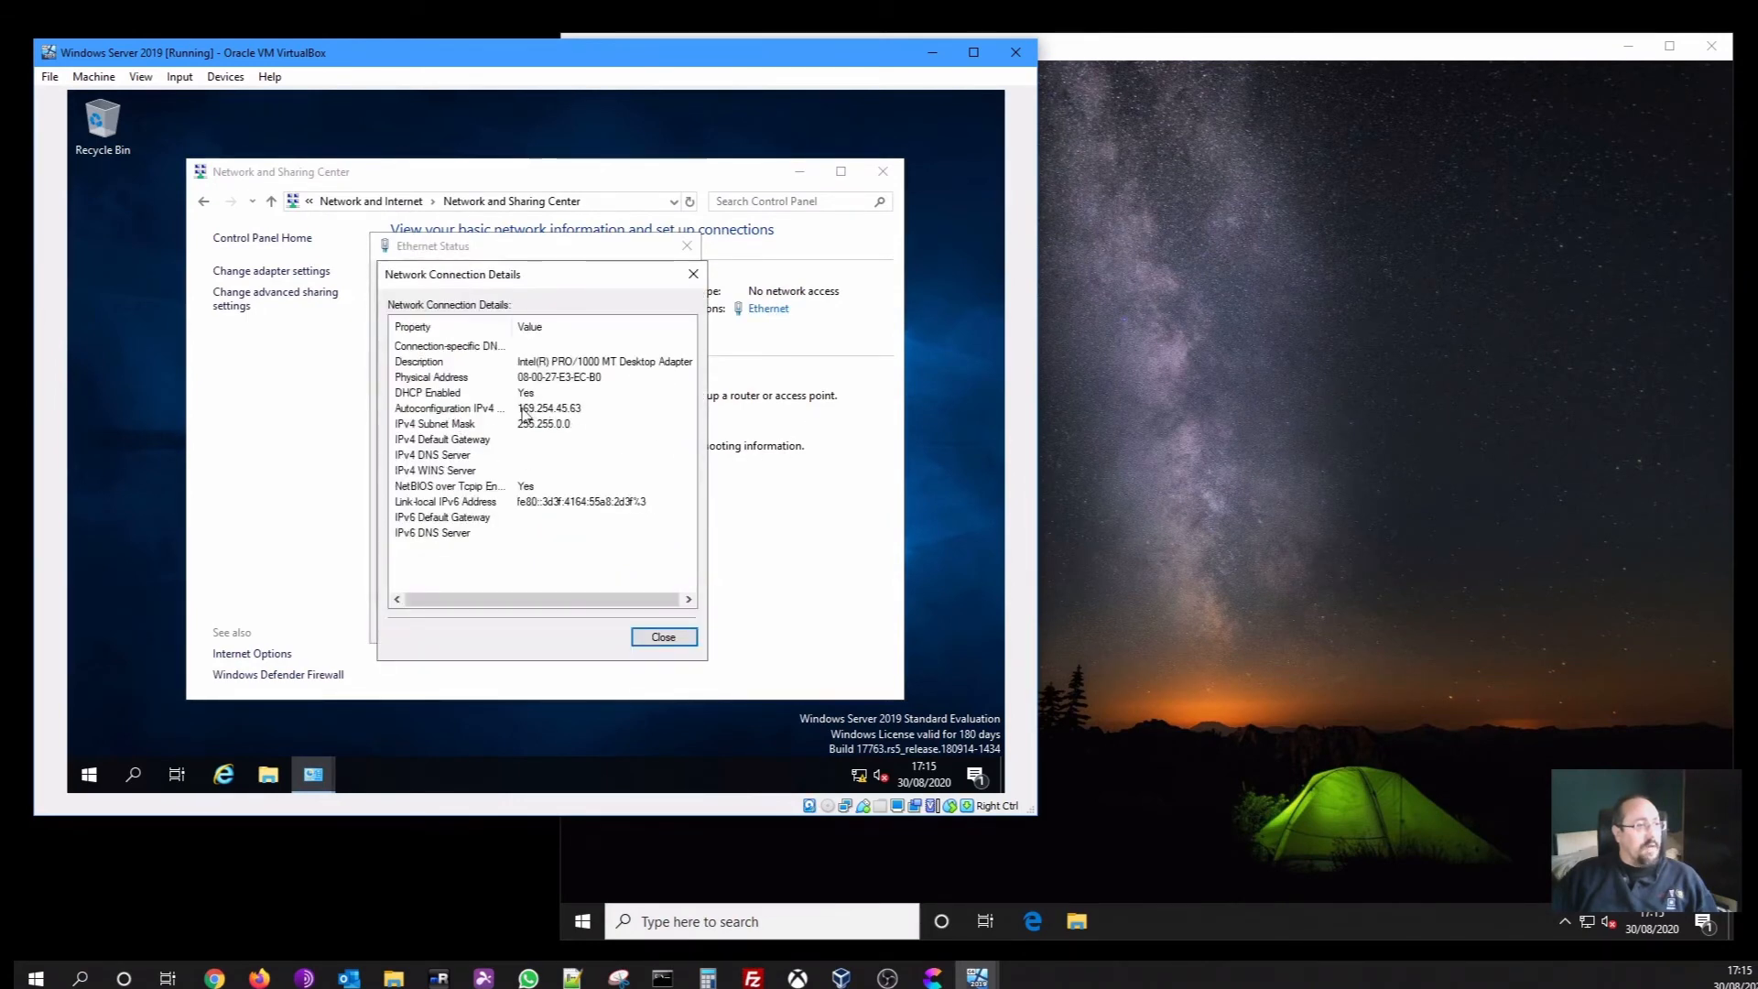
click(648, 638)
Enter static IPv4 192.168.150.10, gateway 192.168.150.1, and DNS 192.168.150.10 and 8.8.8.8
click(437, 583)
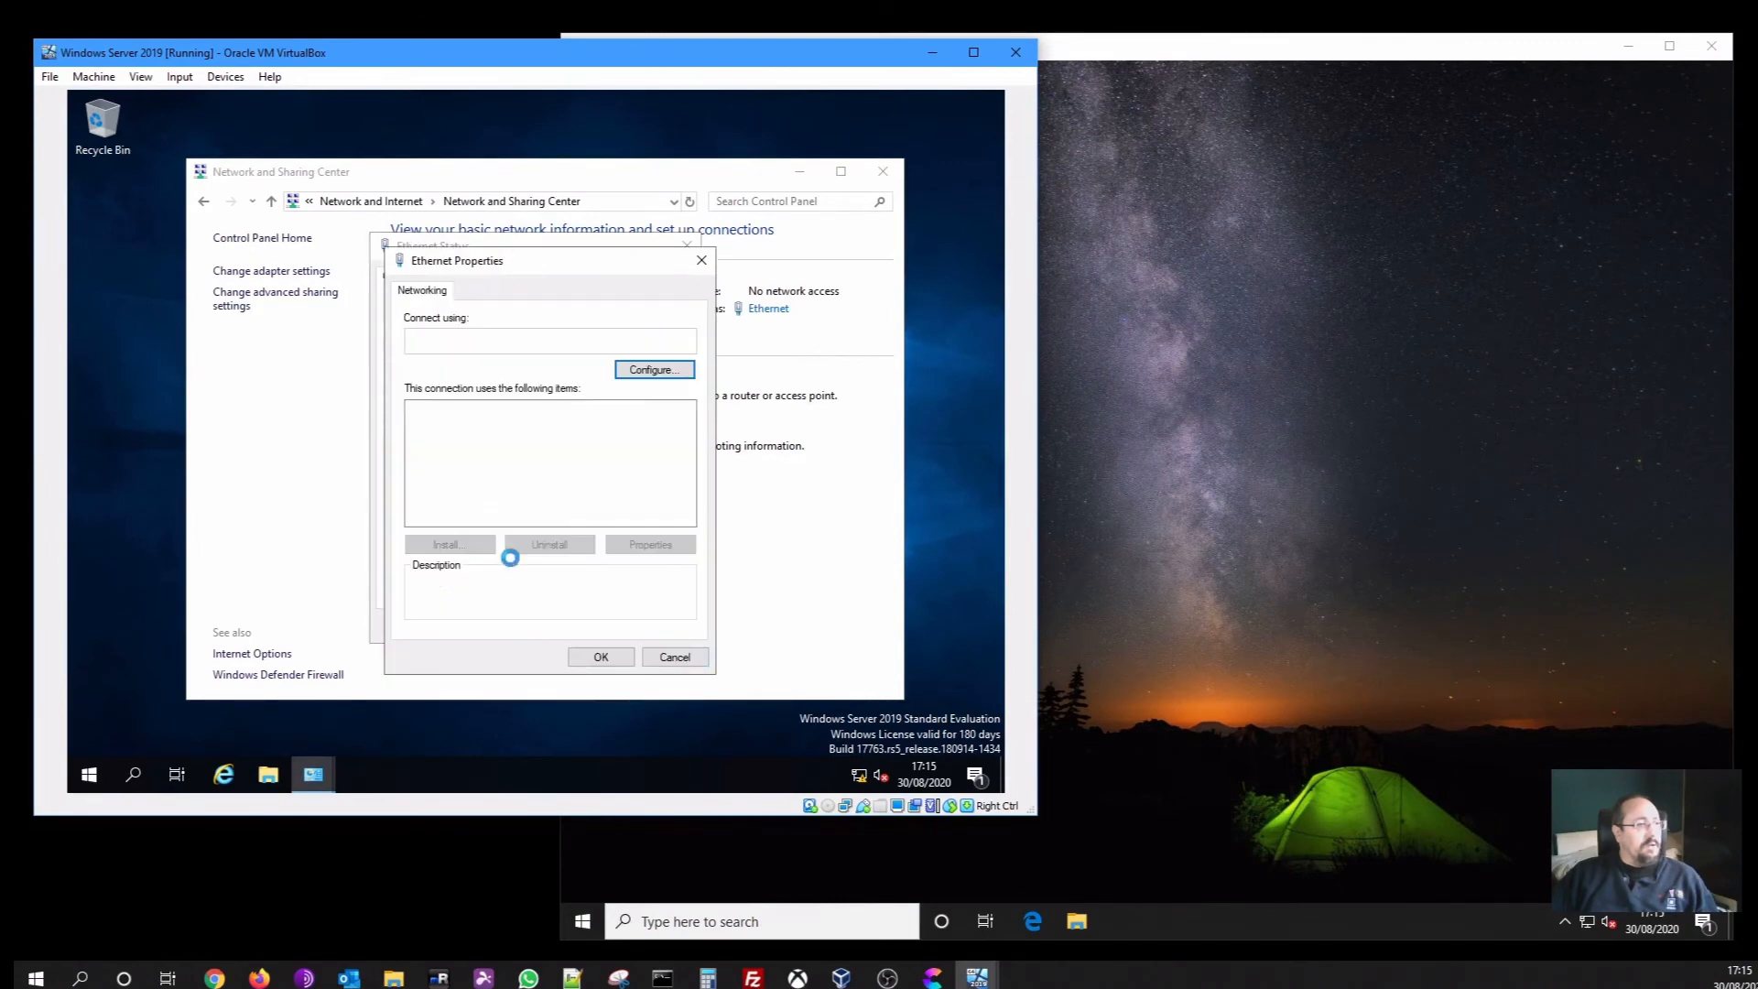
click(599, 457)
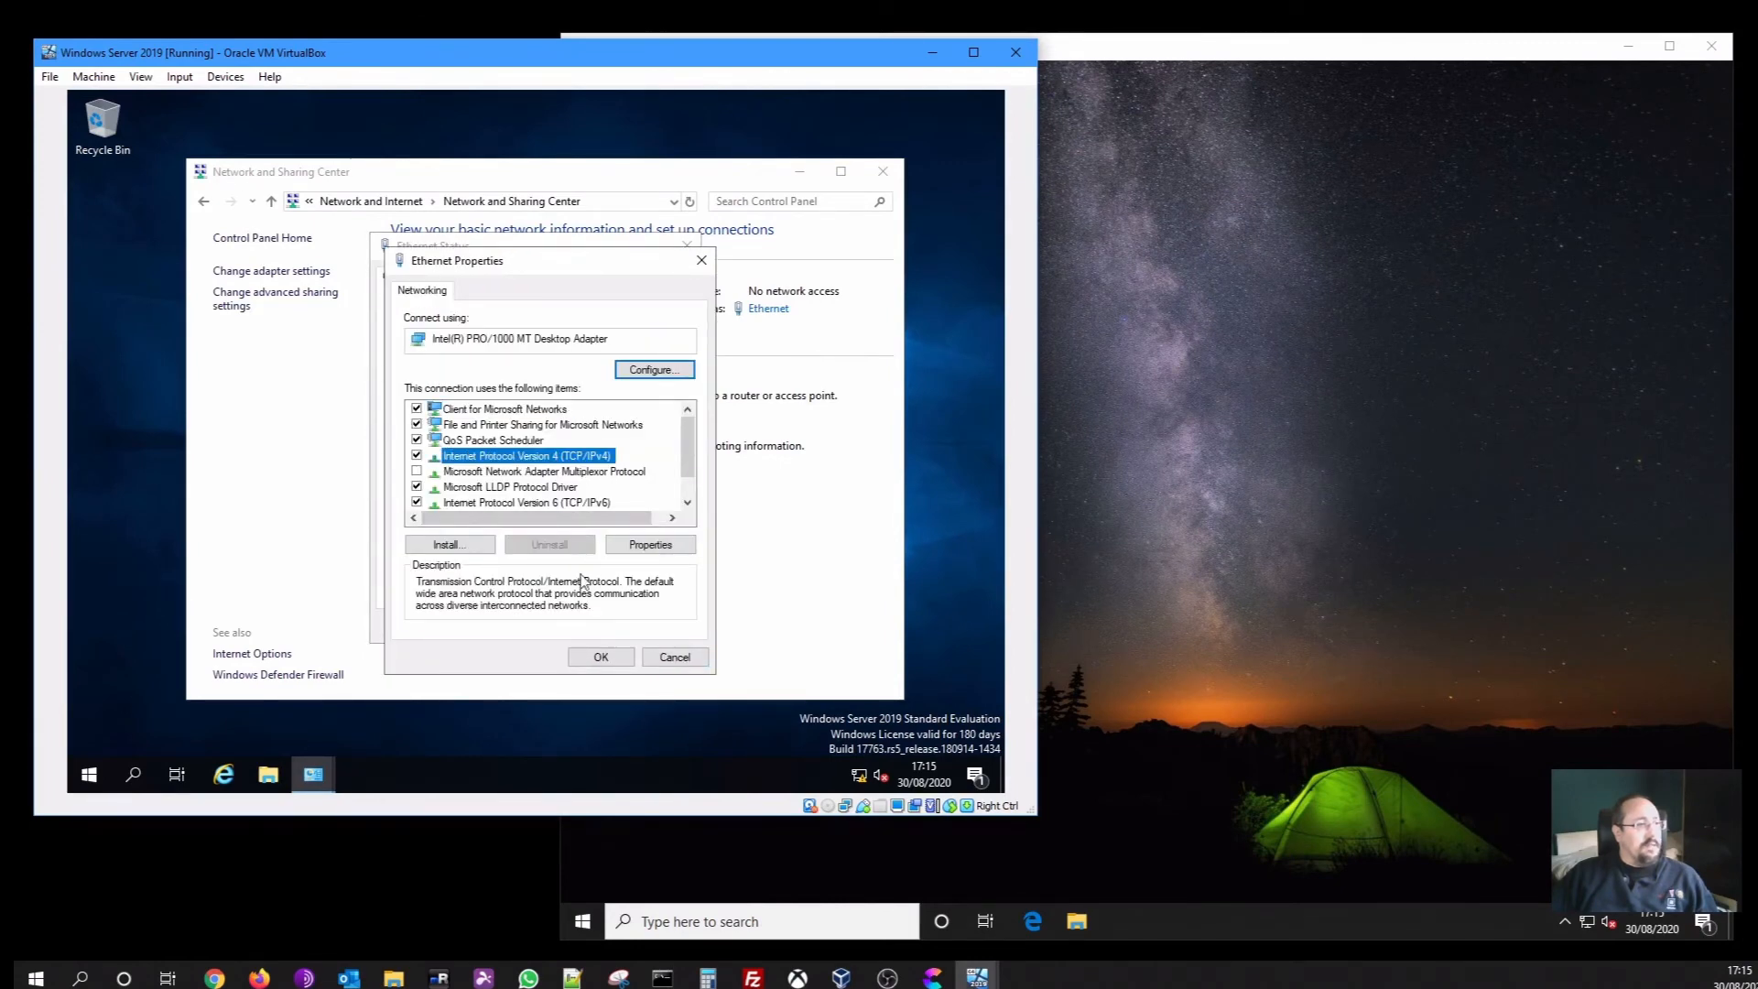
click(626, 548)
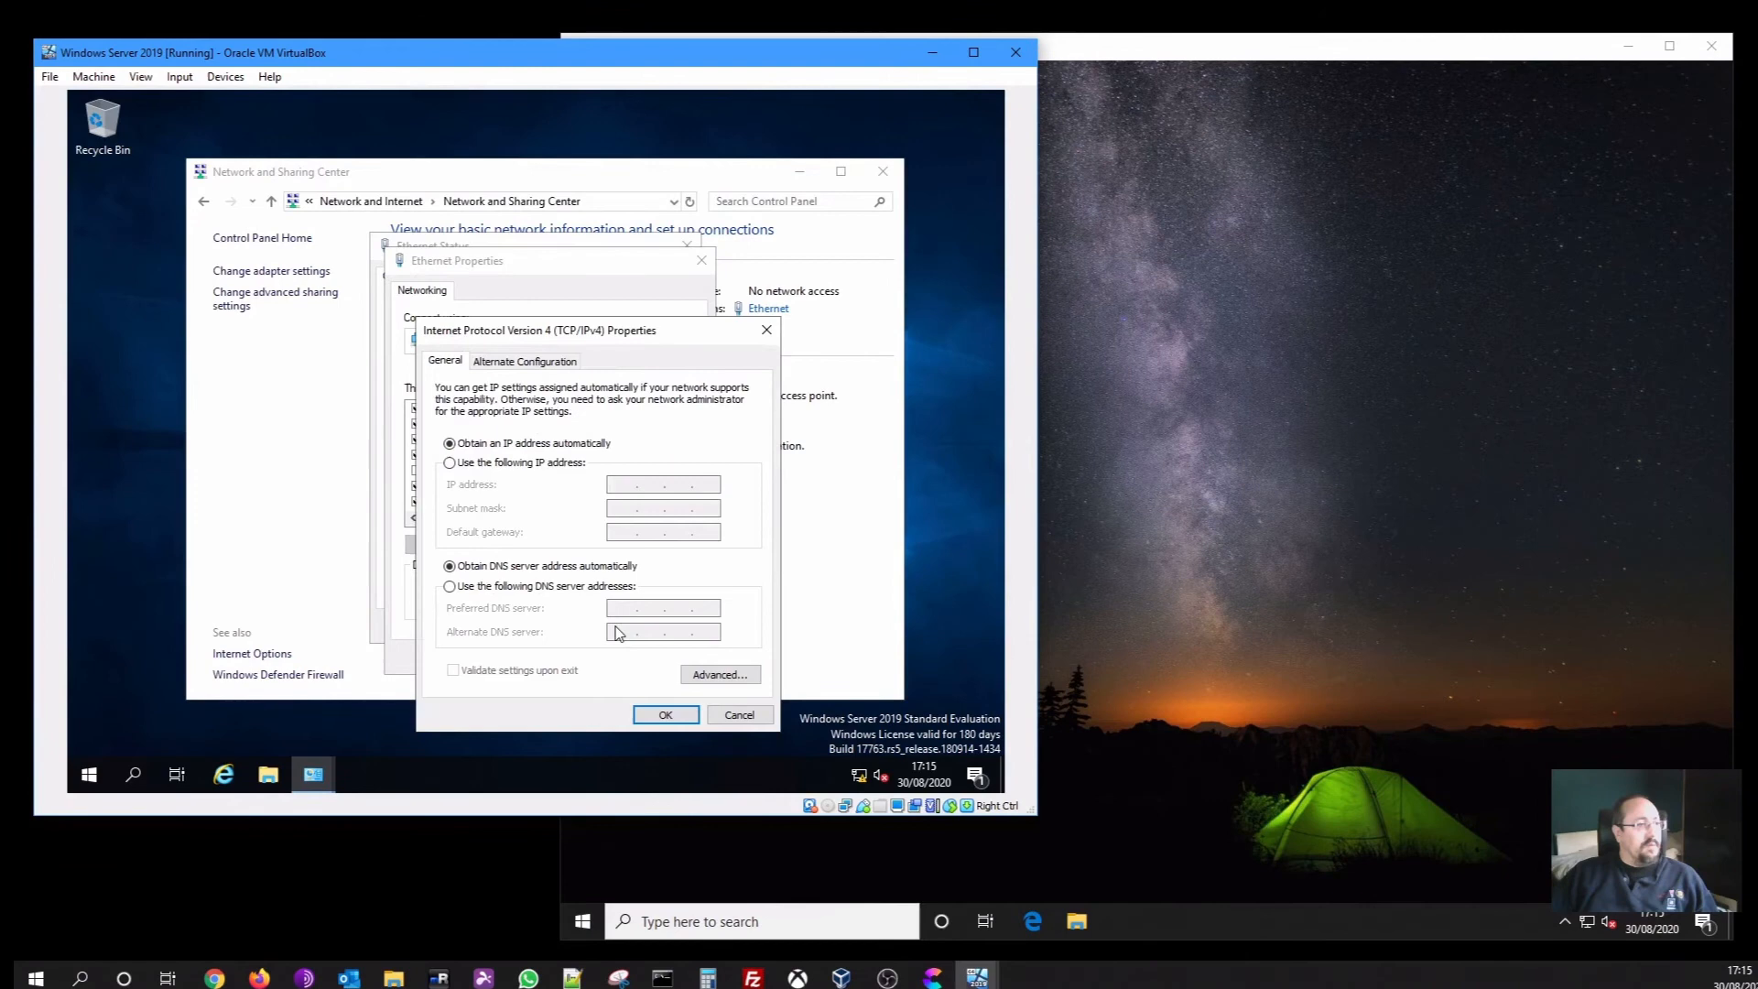
click(575, 465)
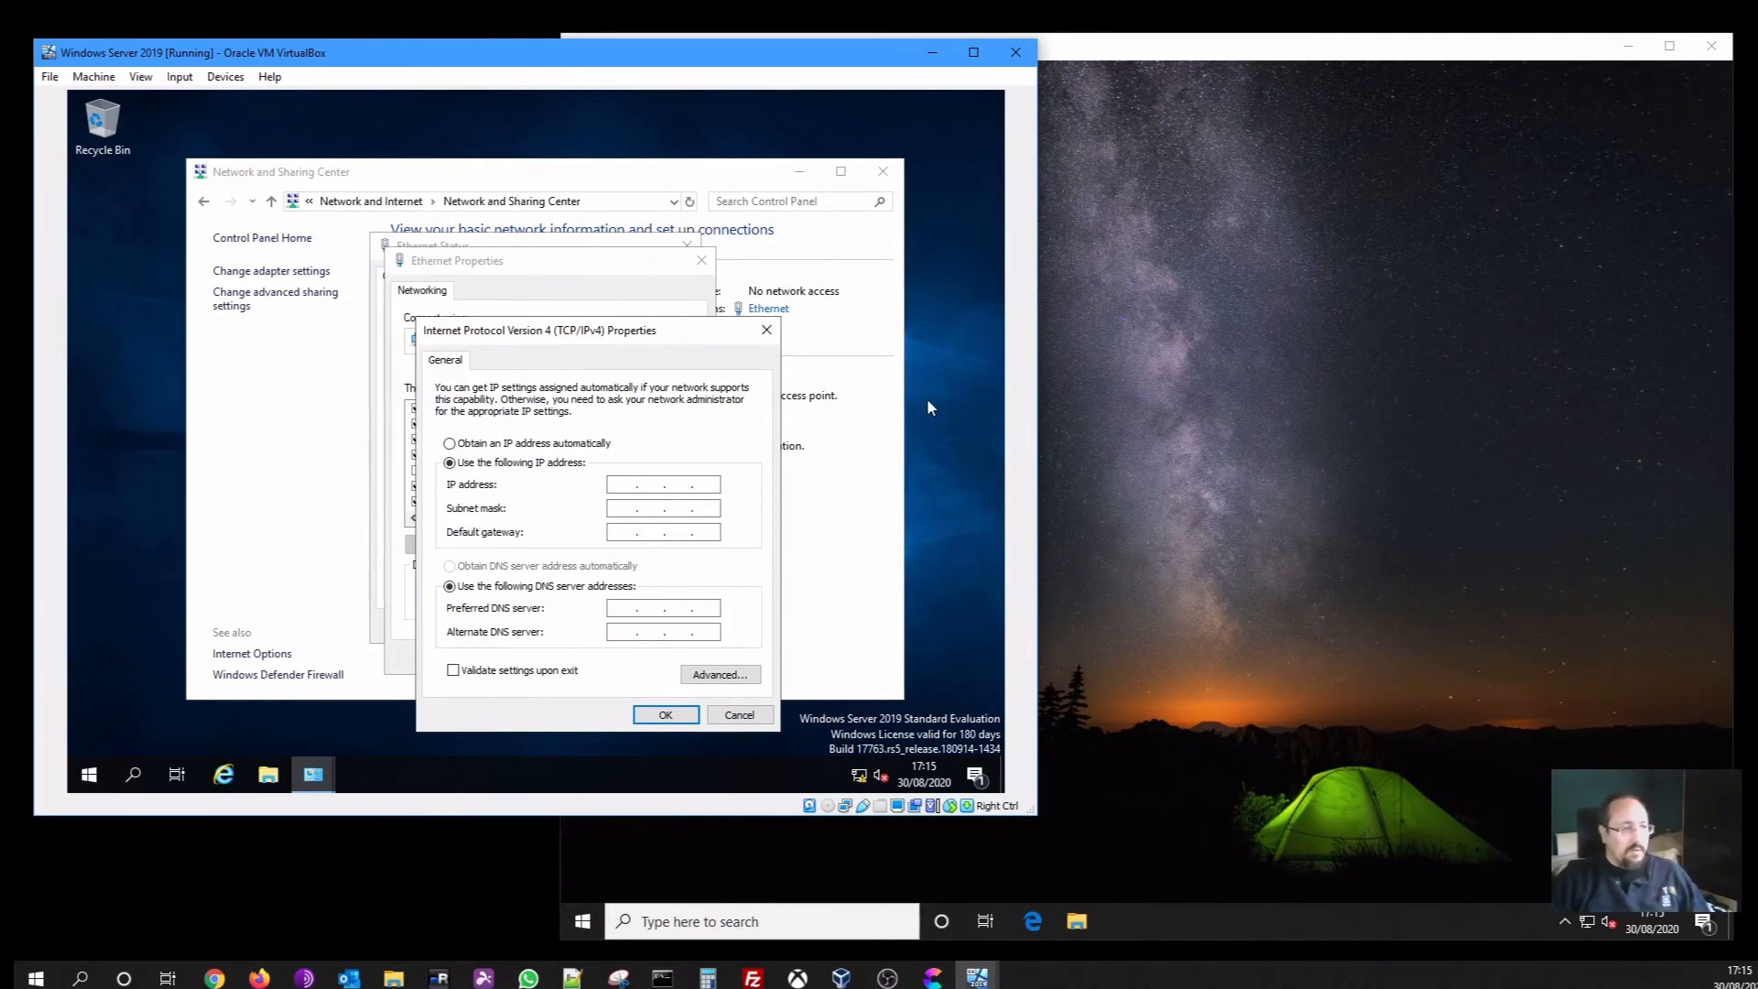
text(192 . 168 . 150 . 10)
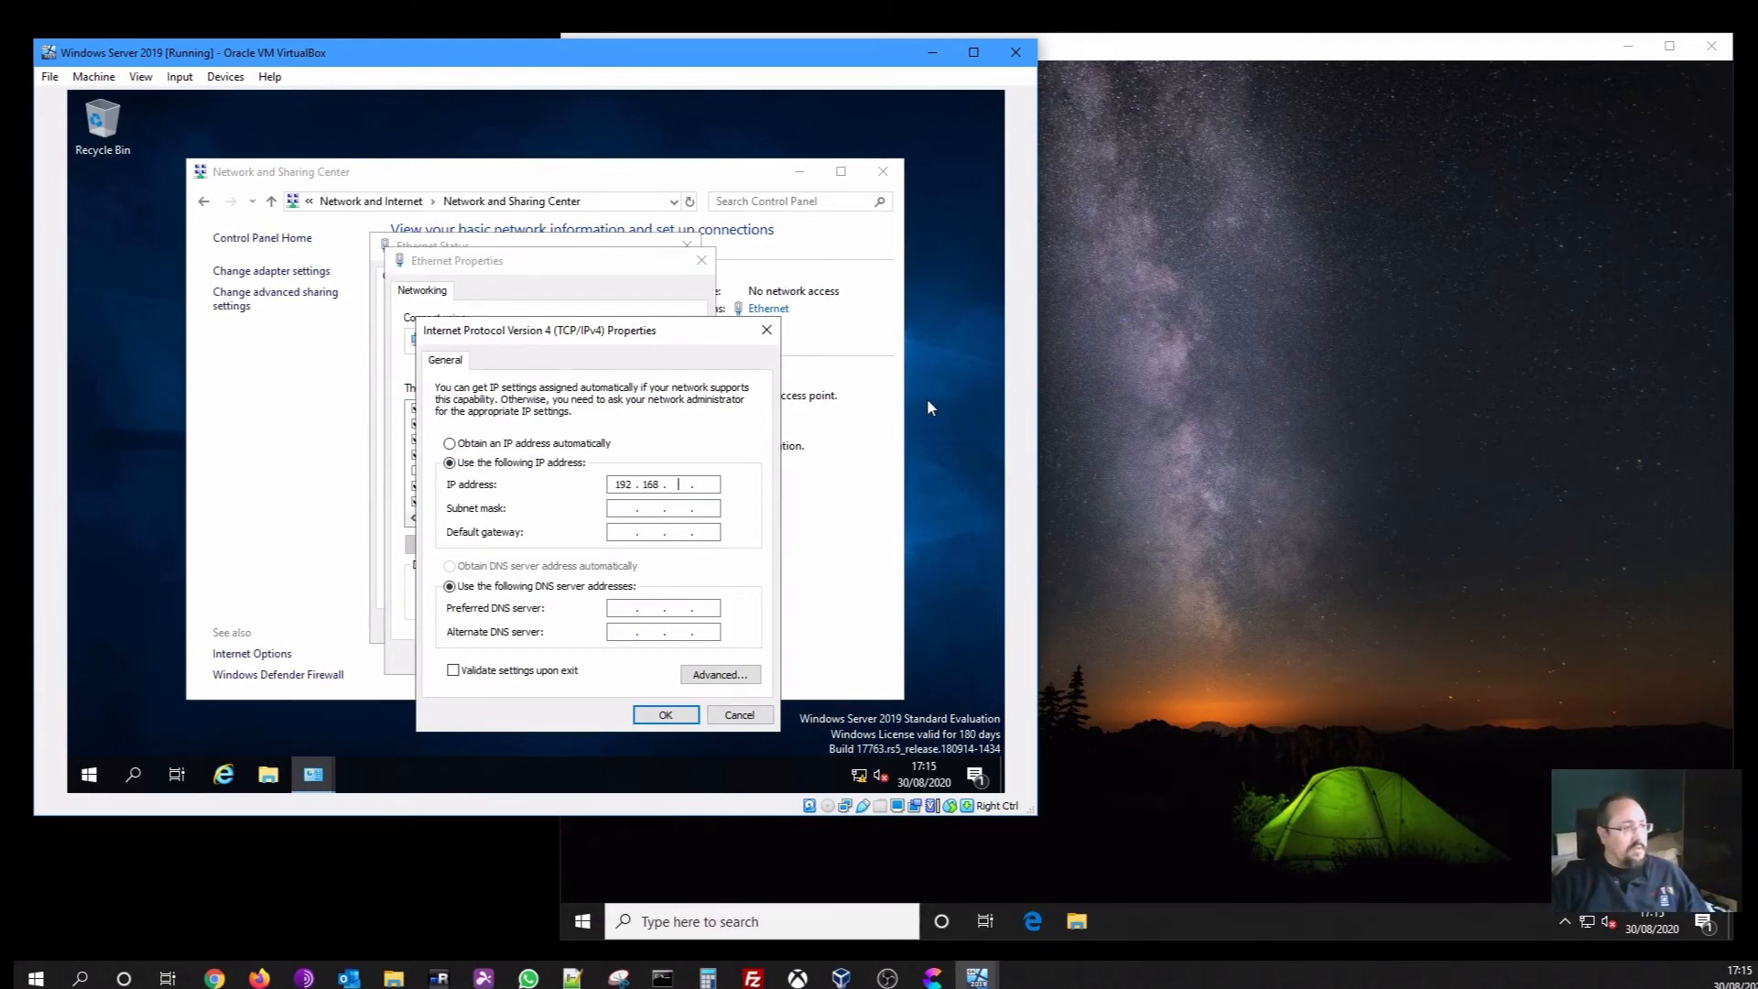
key(Tab)
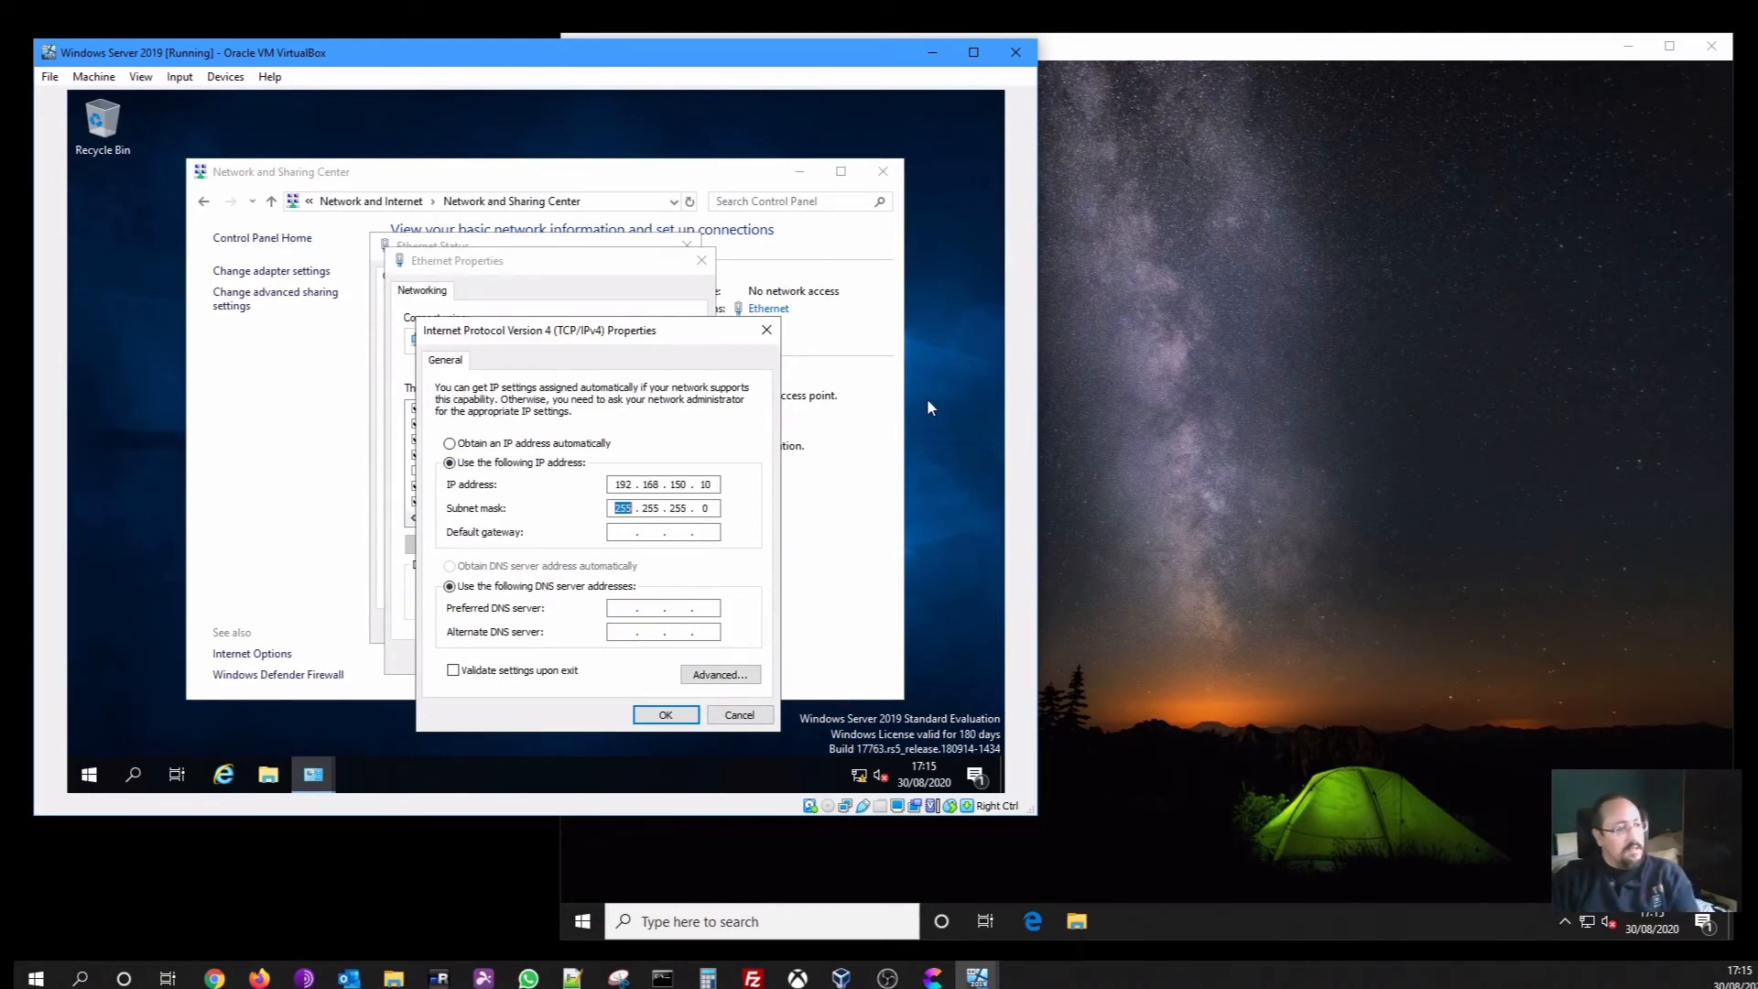
key(Tab)
text(192 . 168 . 150 . 1)
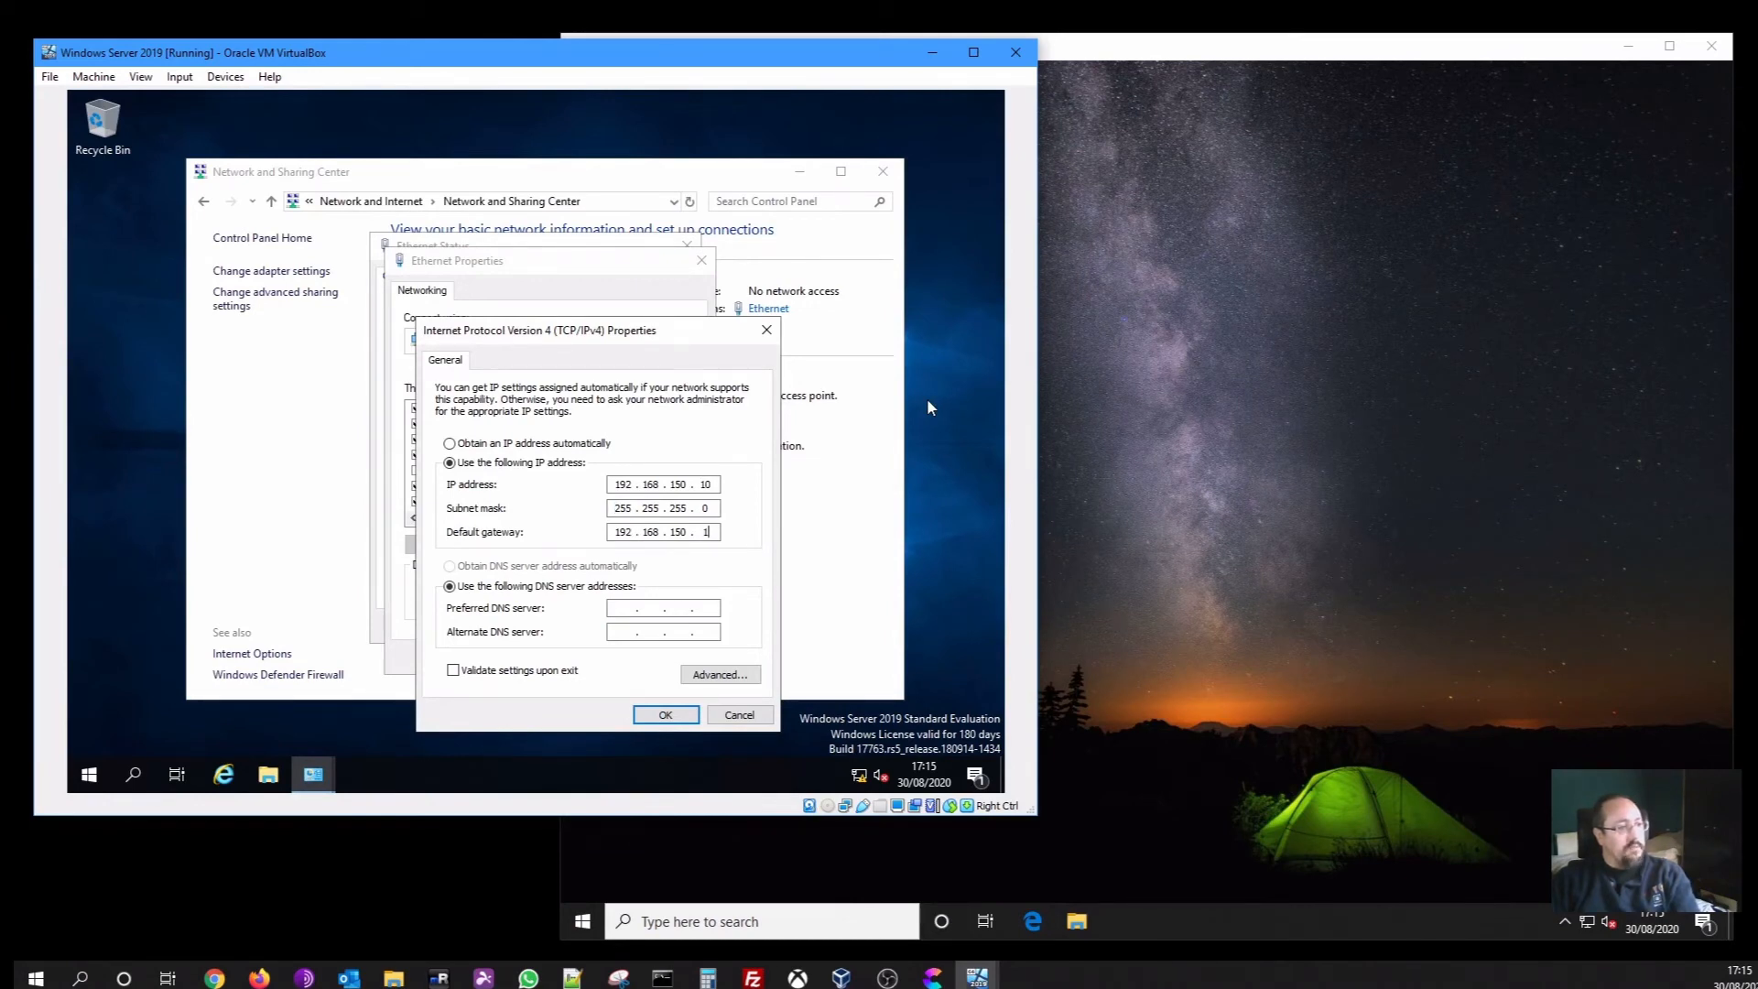
key(Tab)
key(Tab)
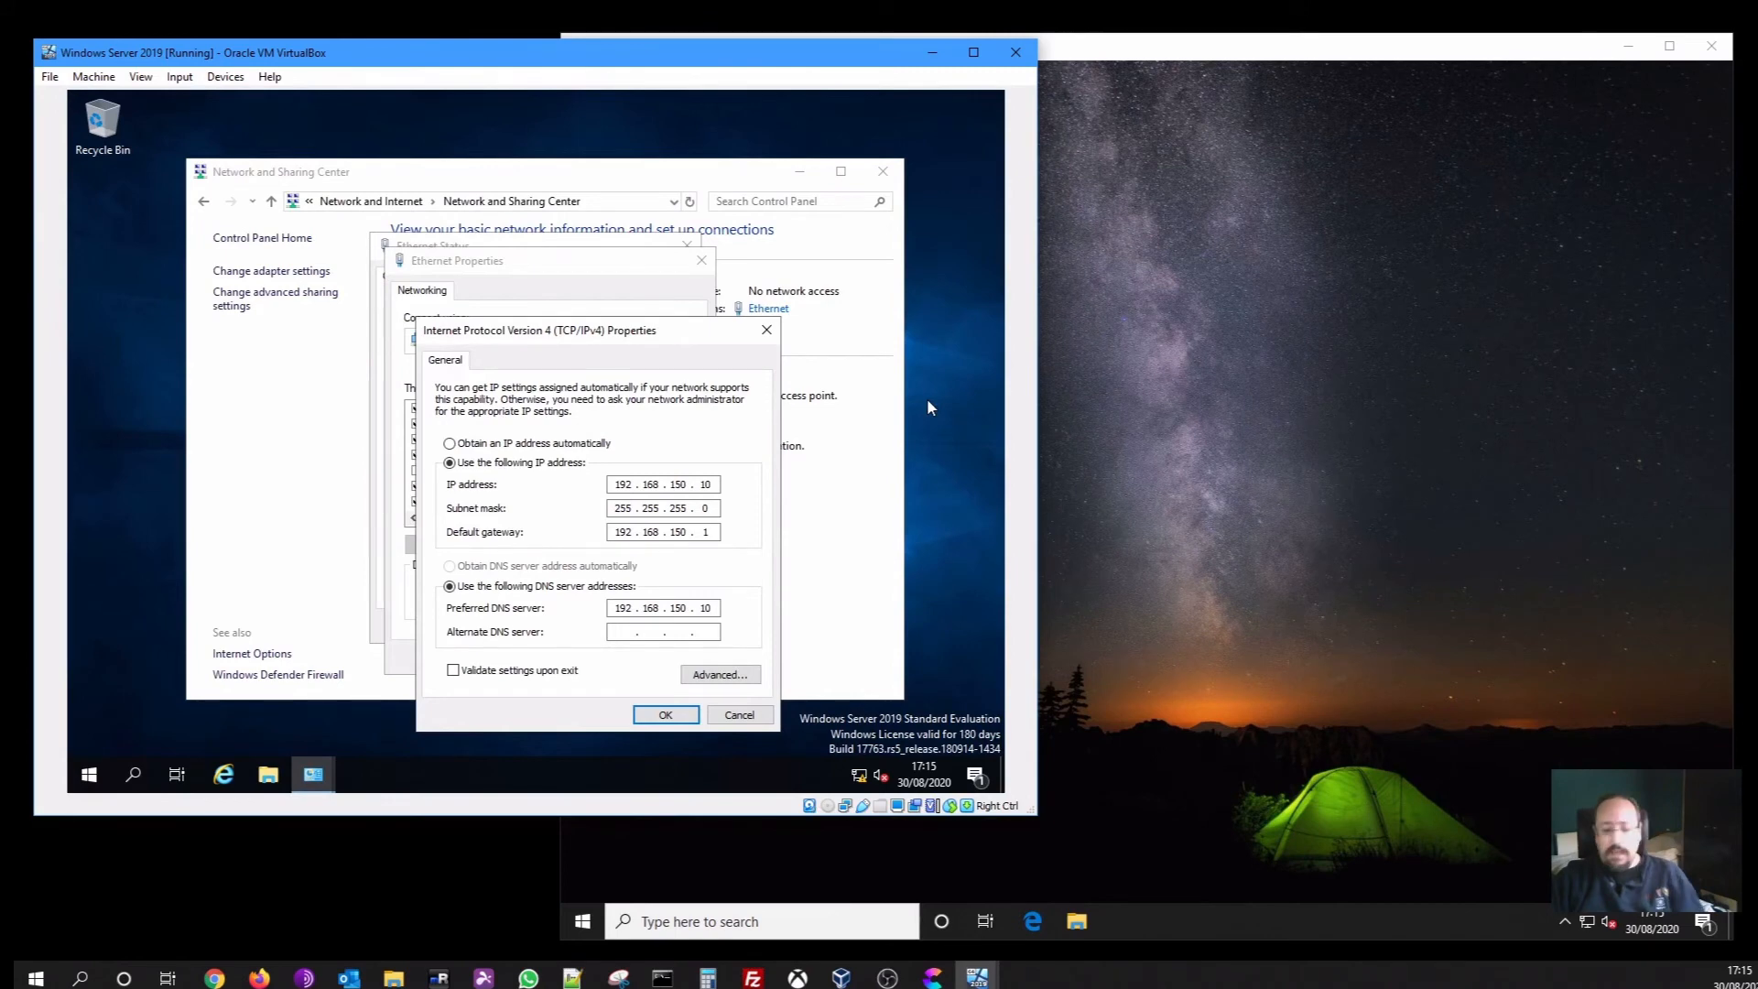
text(8.8.8.8)
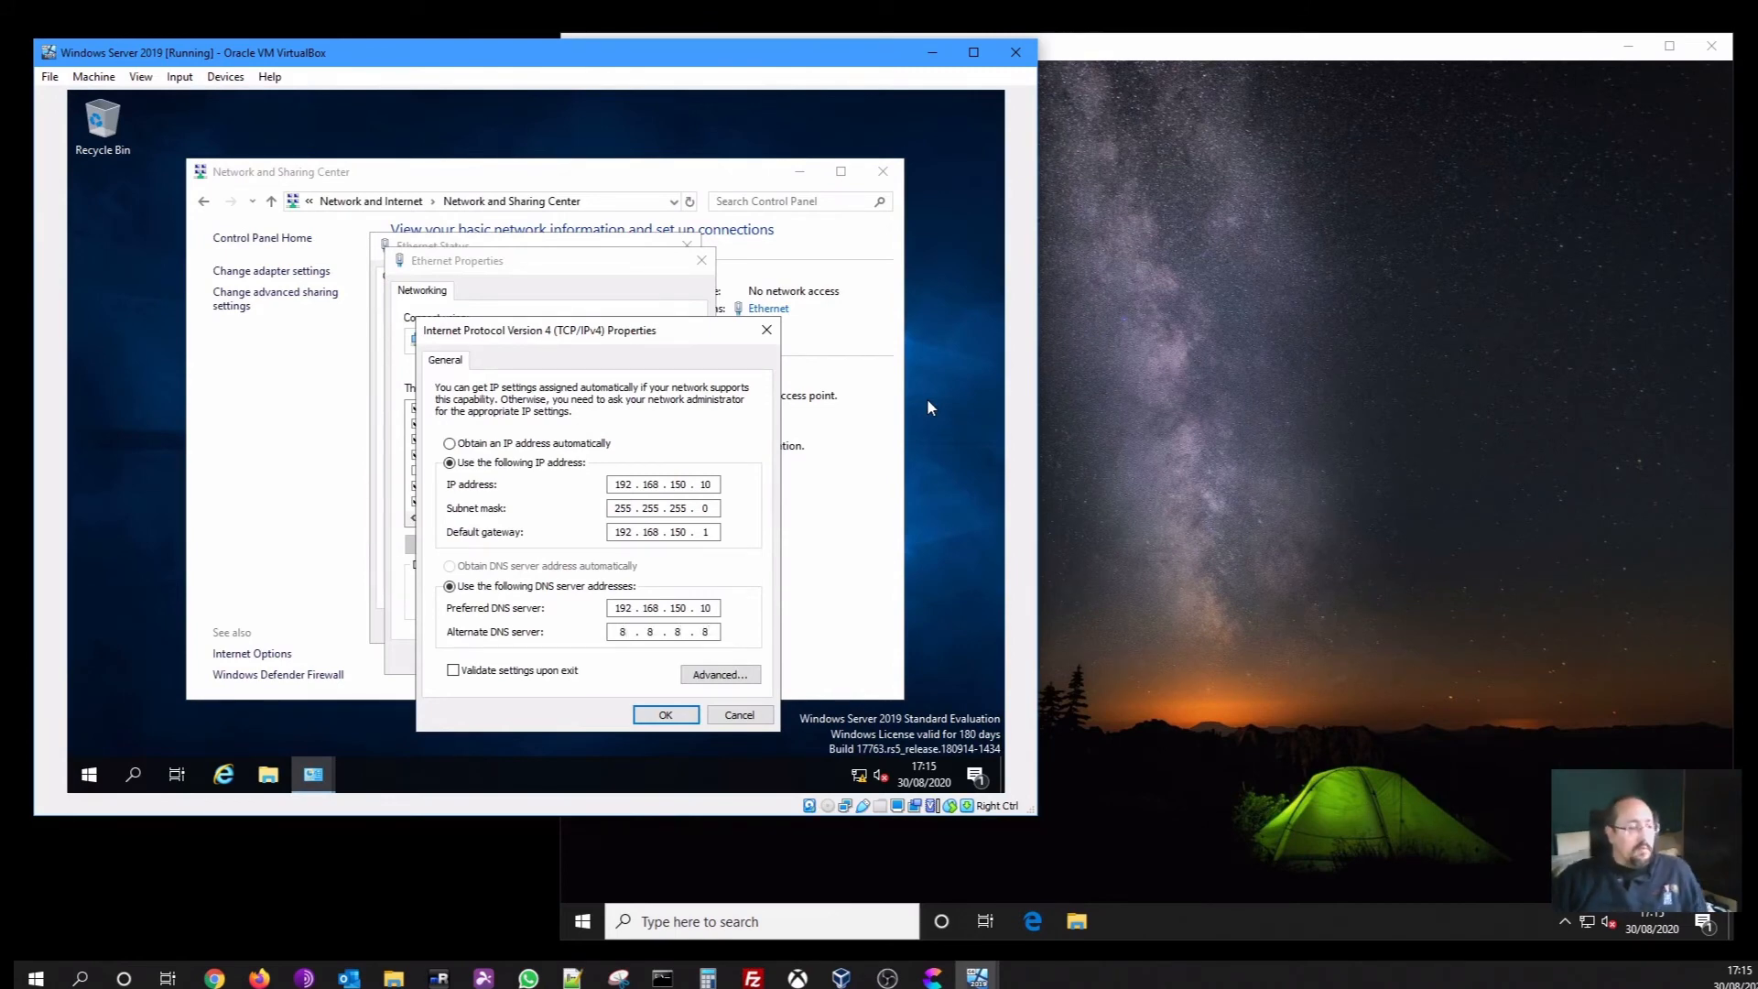
Apply the IPv4 settings, discard the absent adapter's old IP, and close Ethernet Properties
click(682, 718)
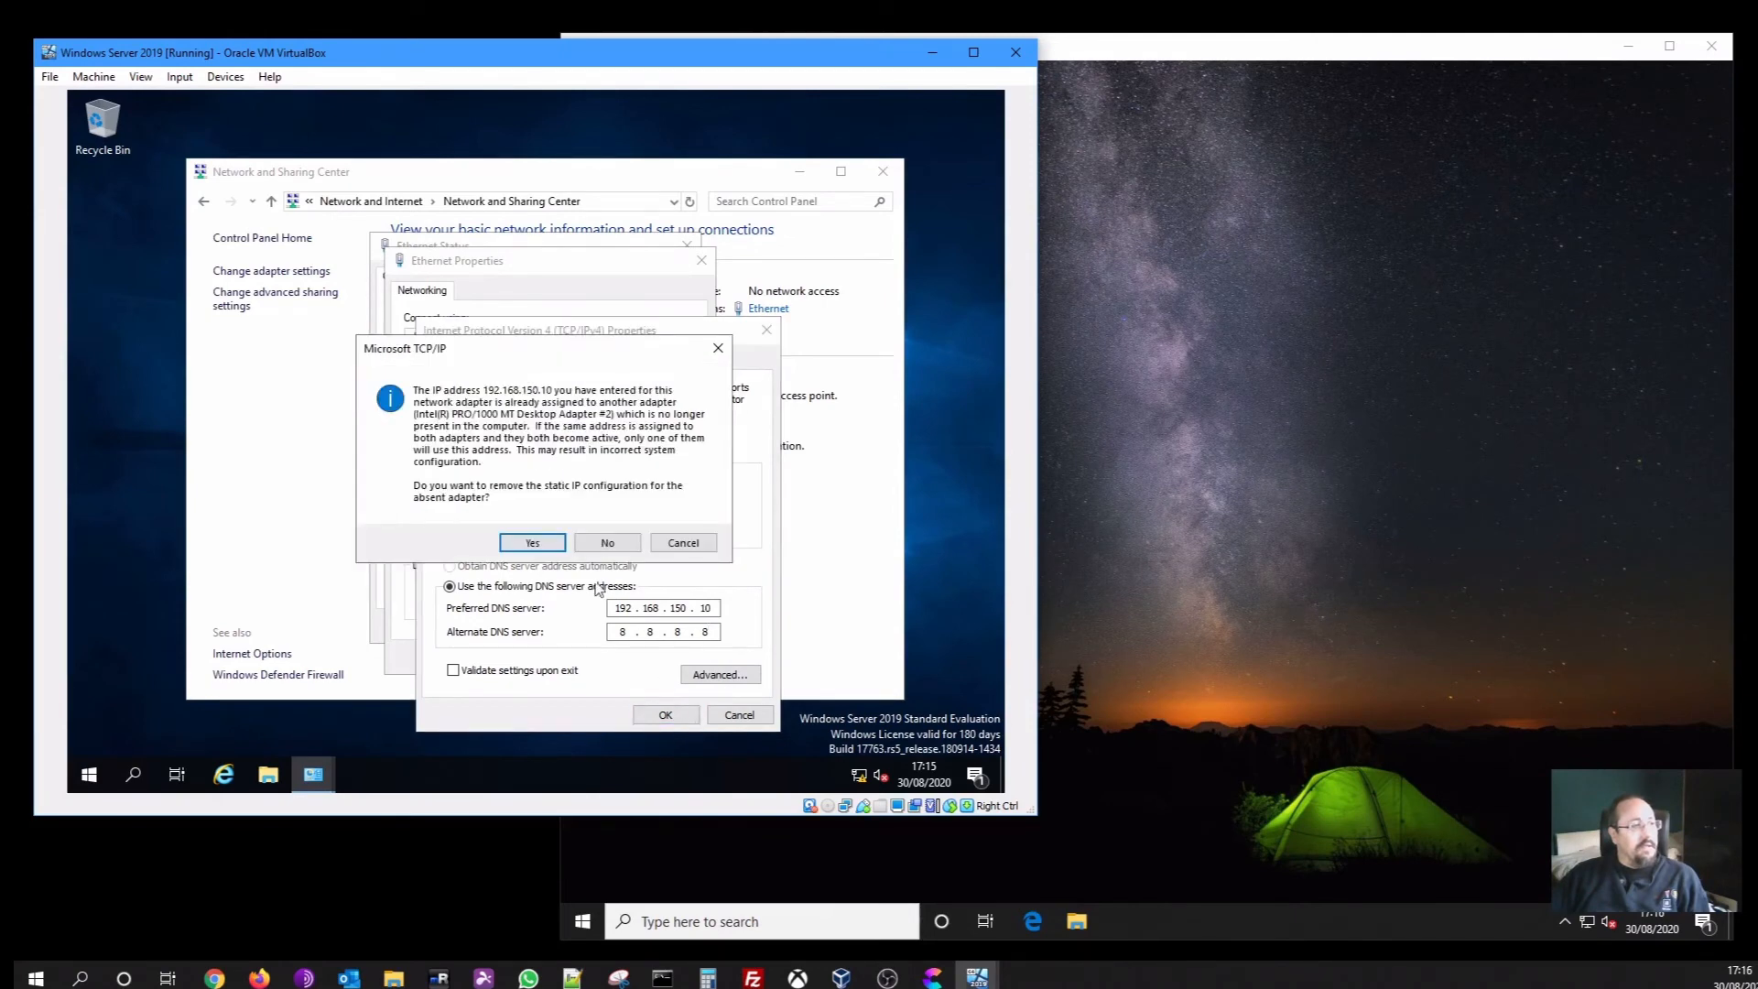
click(555, 550)
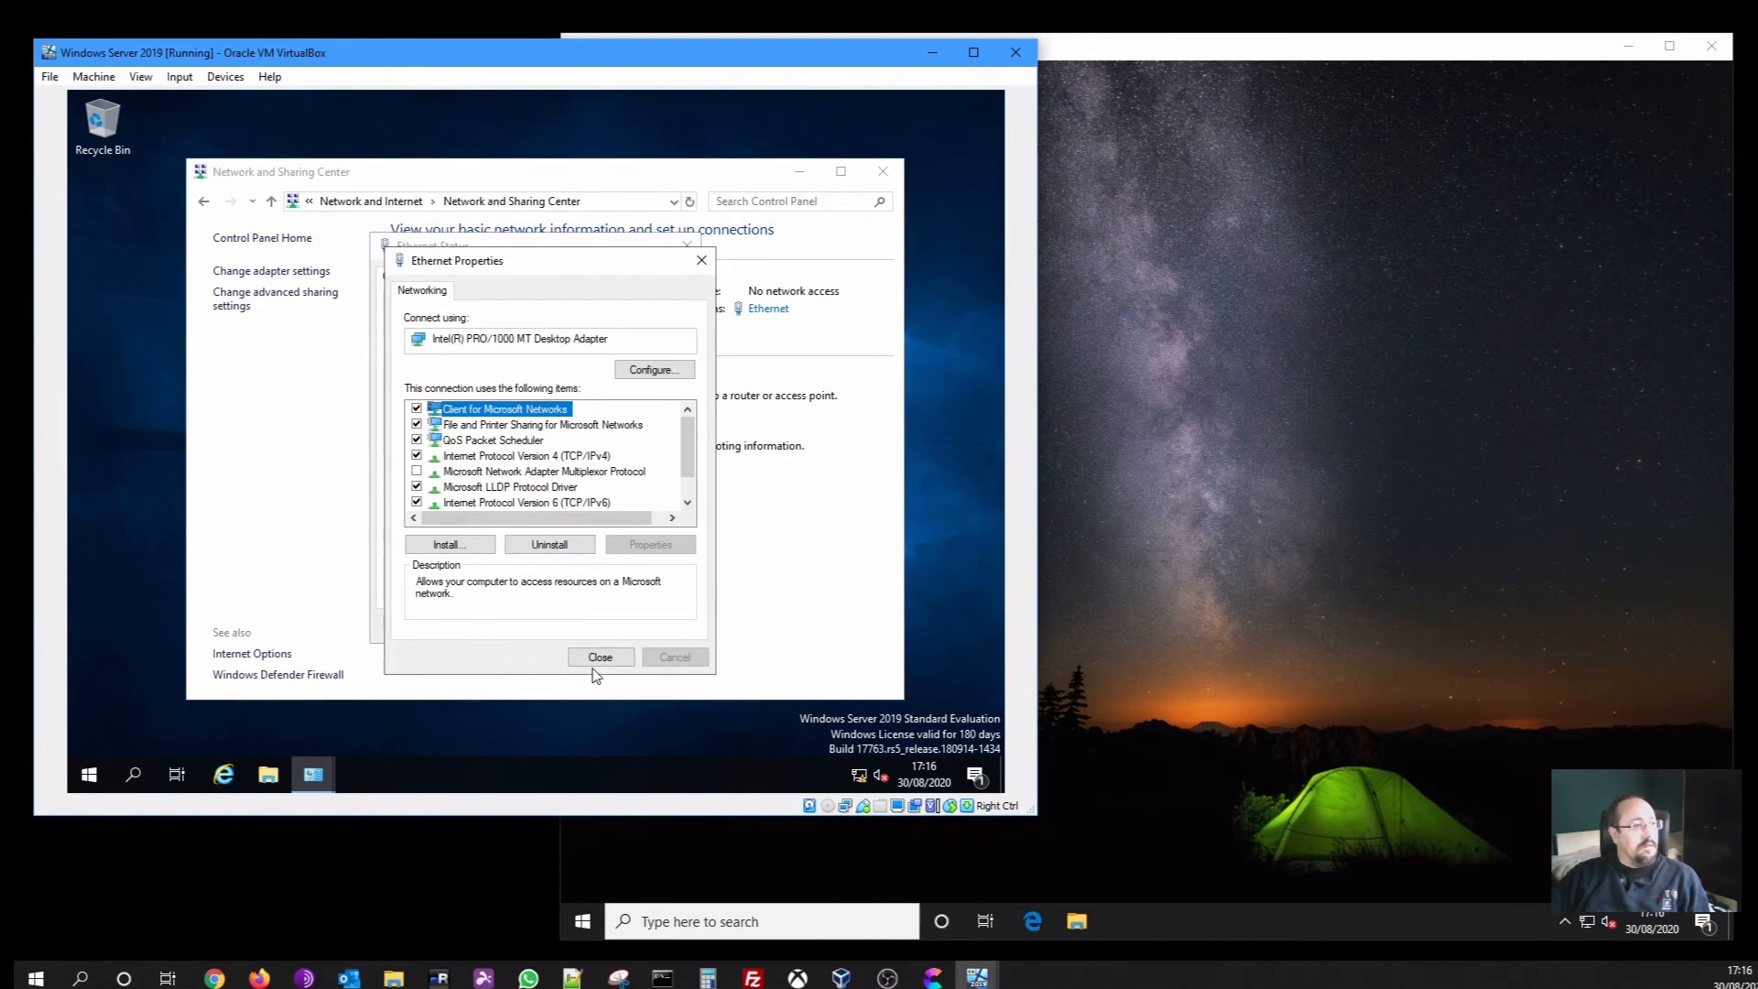
click(595, 664)
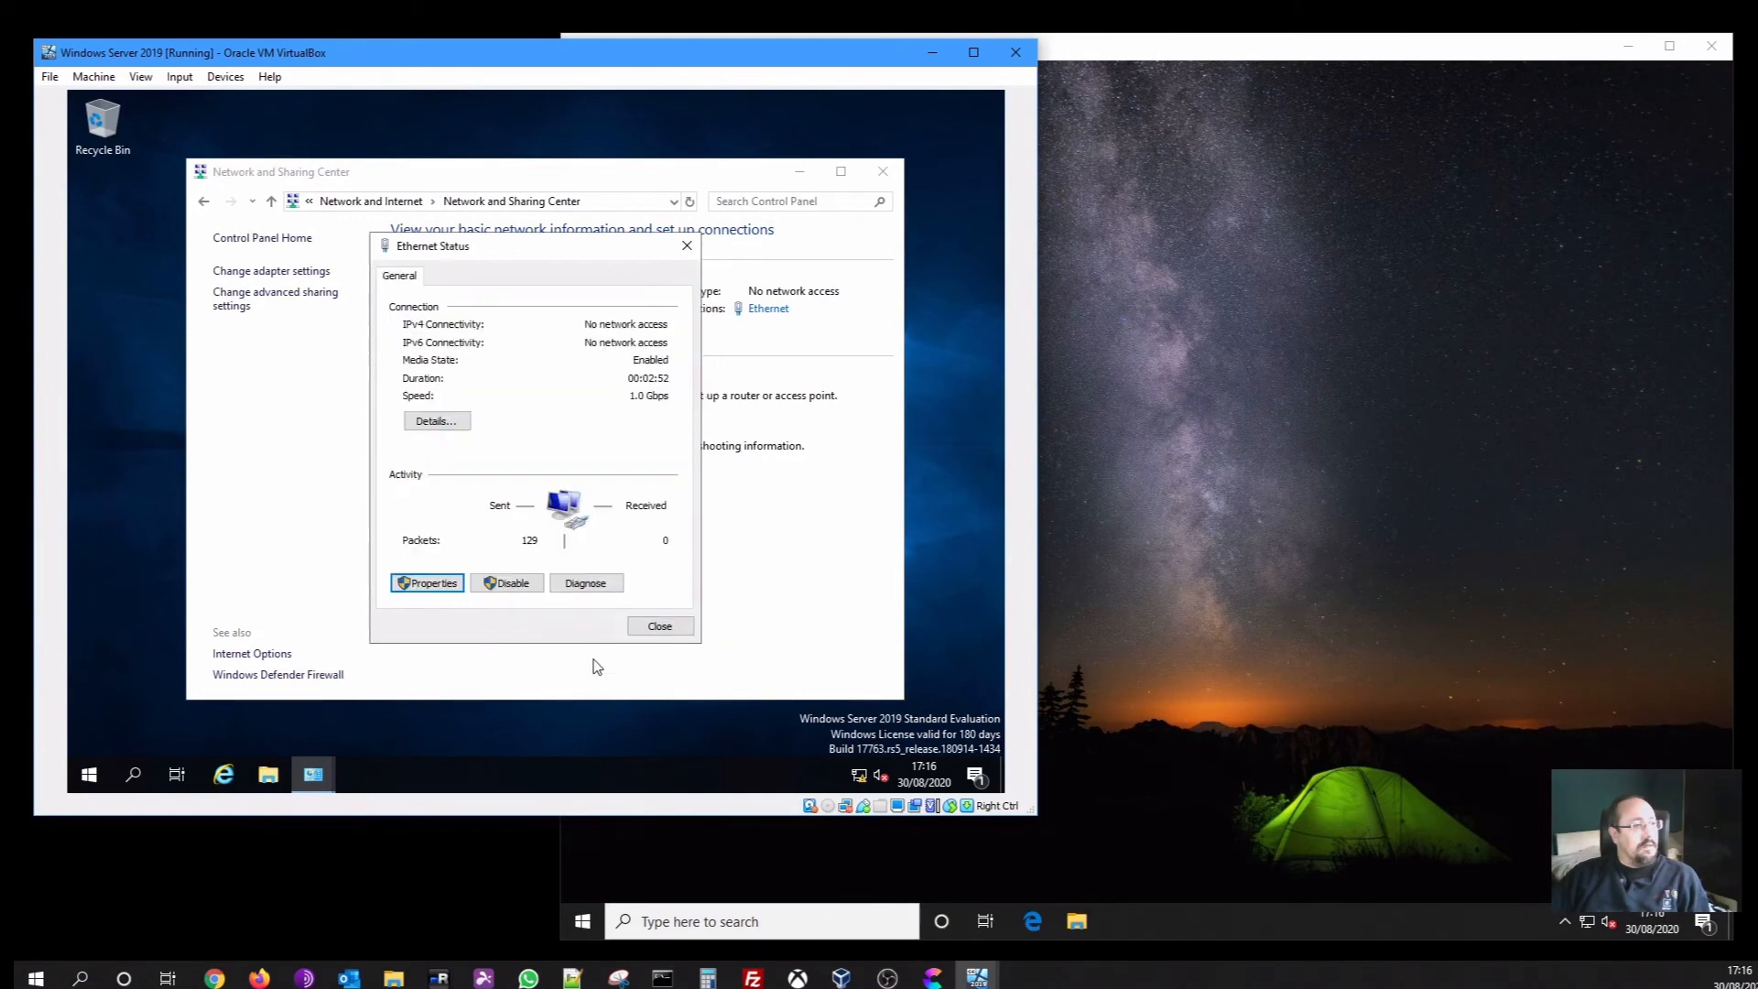
Check Ethernet details show 192.168.150.10, gateway 192.168.150.1 and DHCP off, then close both dialogs
click(644, 625)
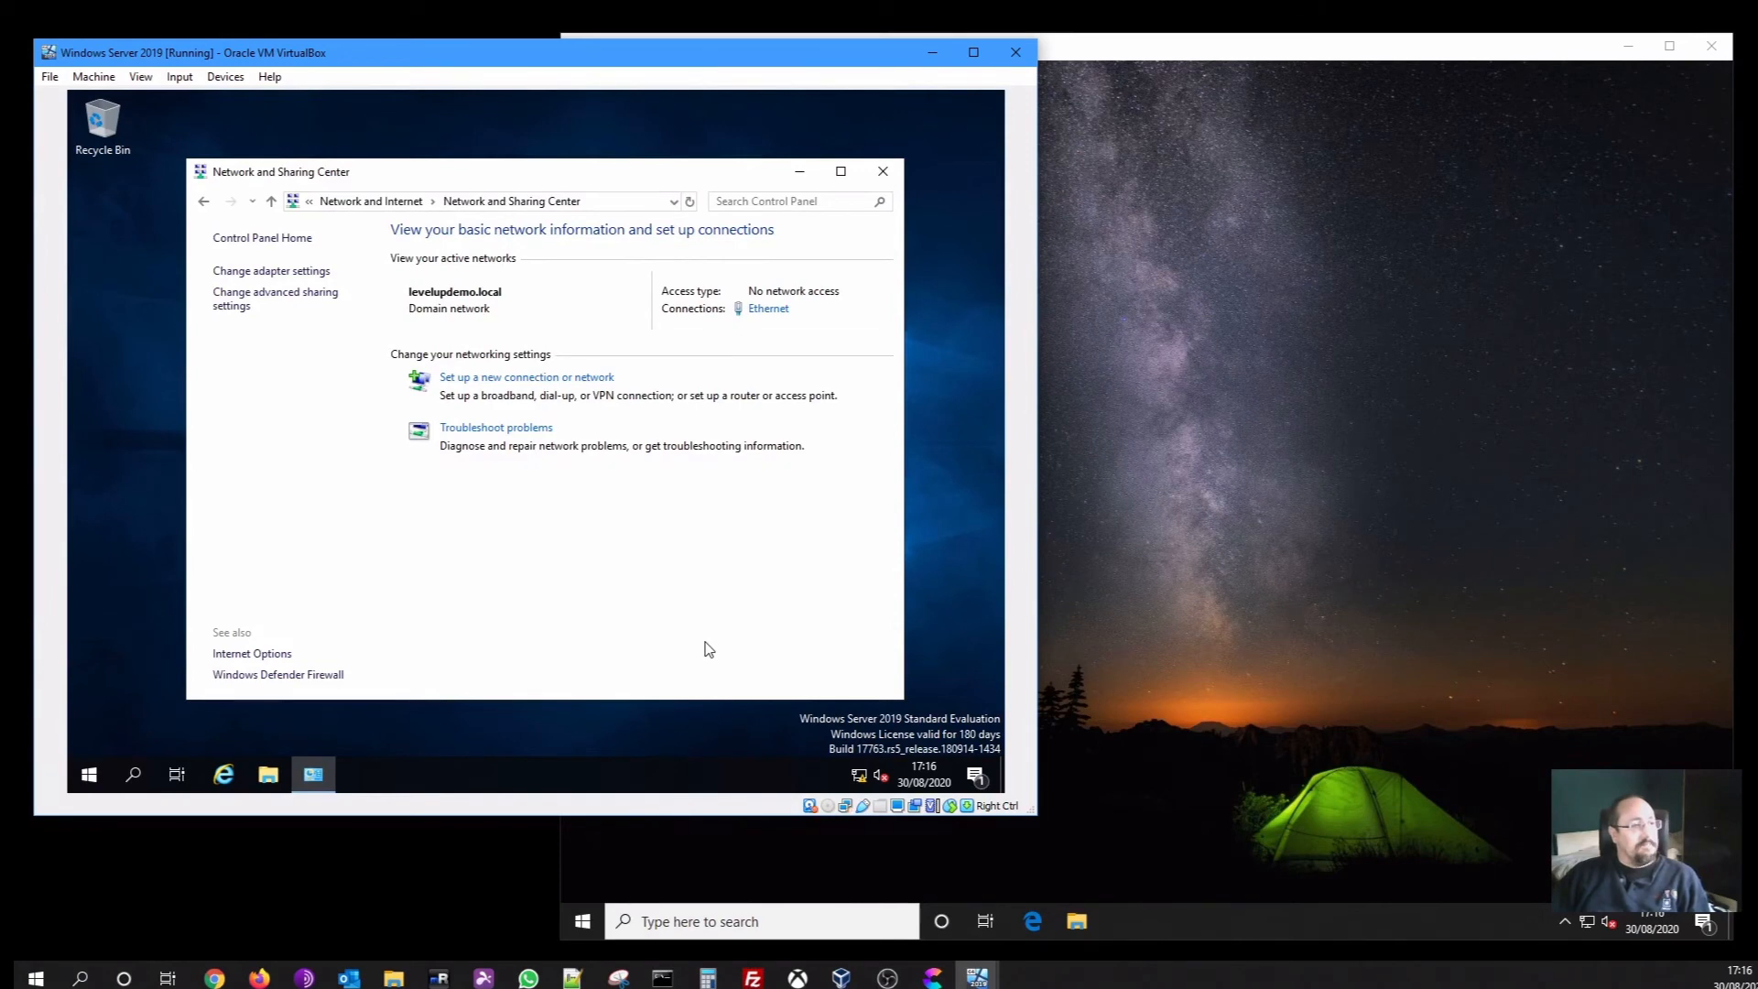
click(768, 310)
click(430, 421)
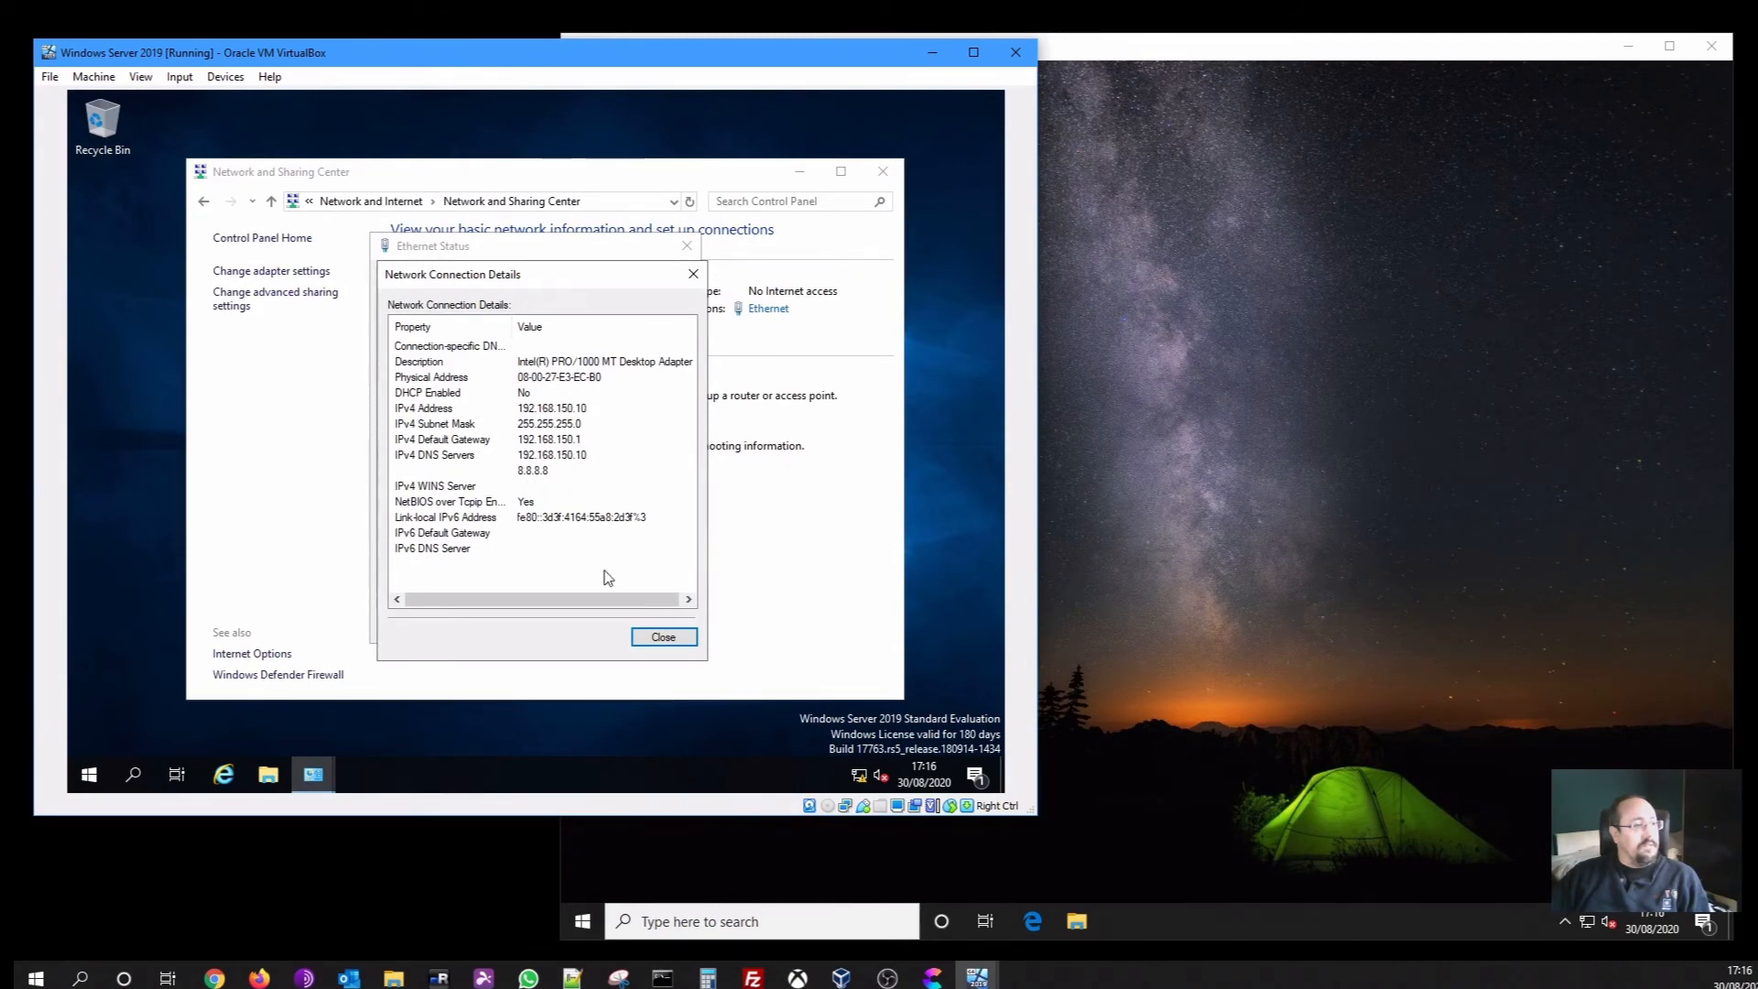
click(648, 640)
click(648, 630)
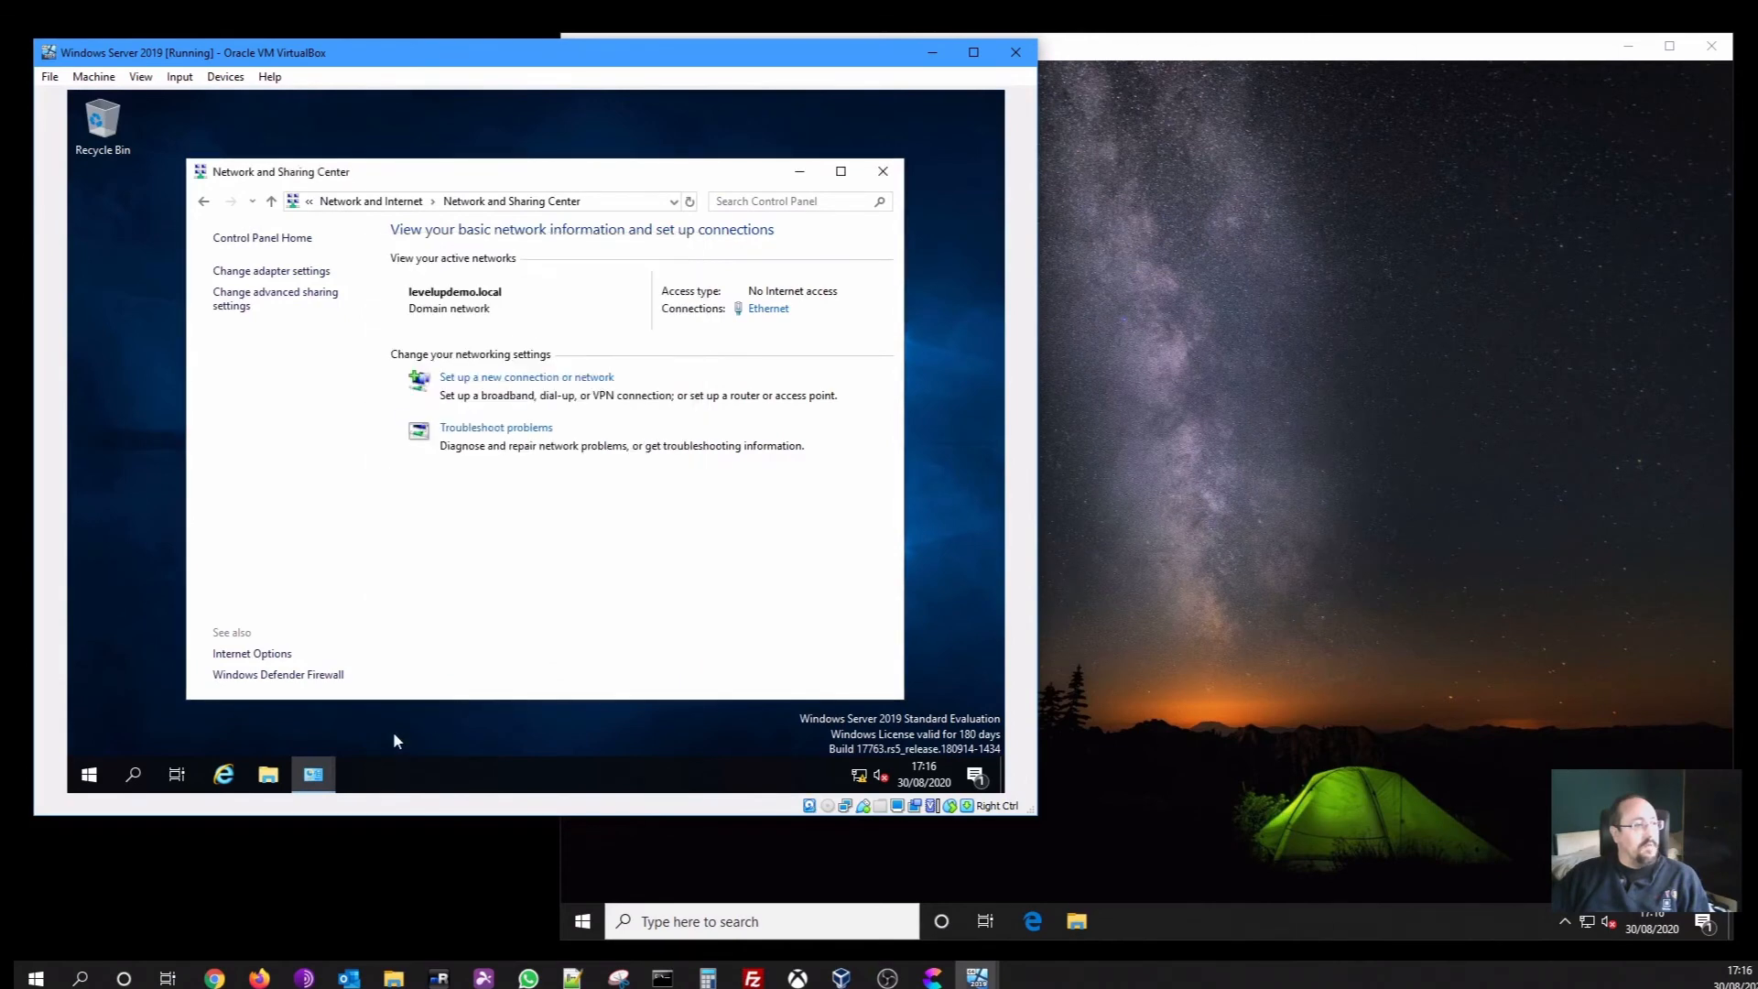
Load google.com in Internet Explorer on the server to test internet access
click(224, 774)
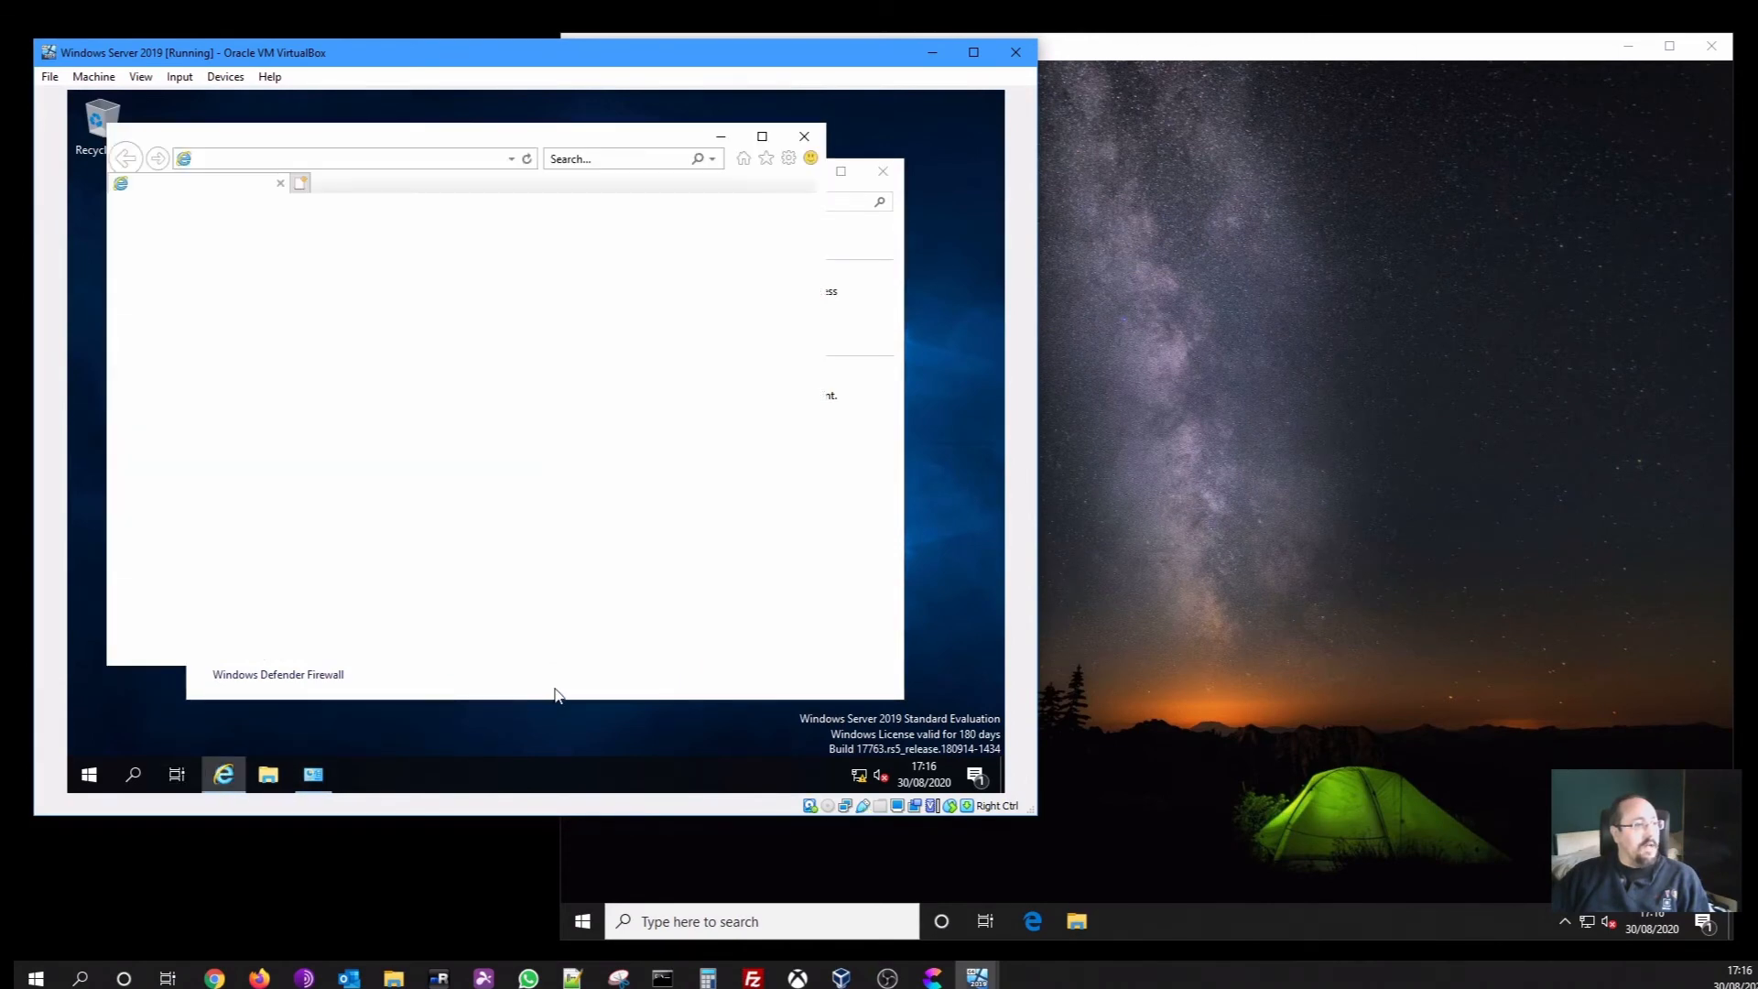
click(390, 159)
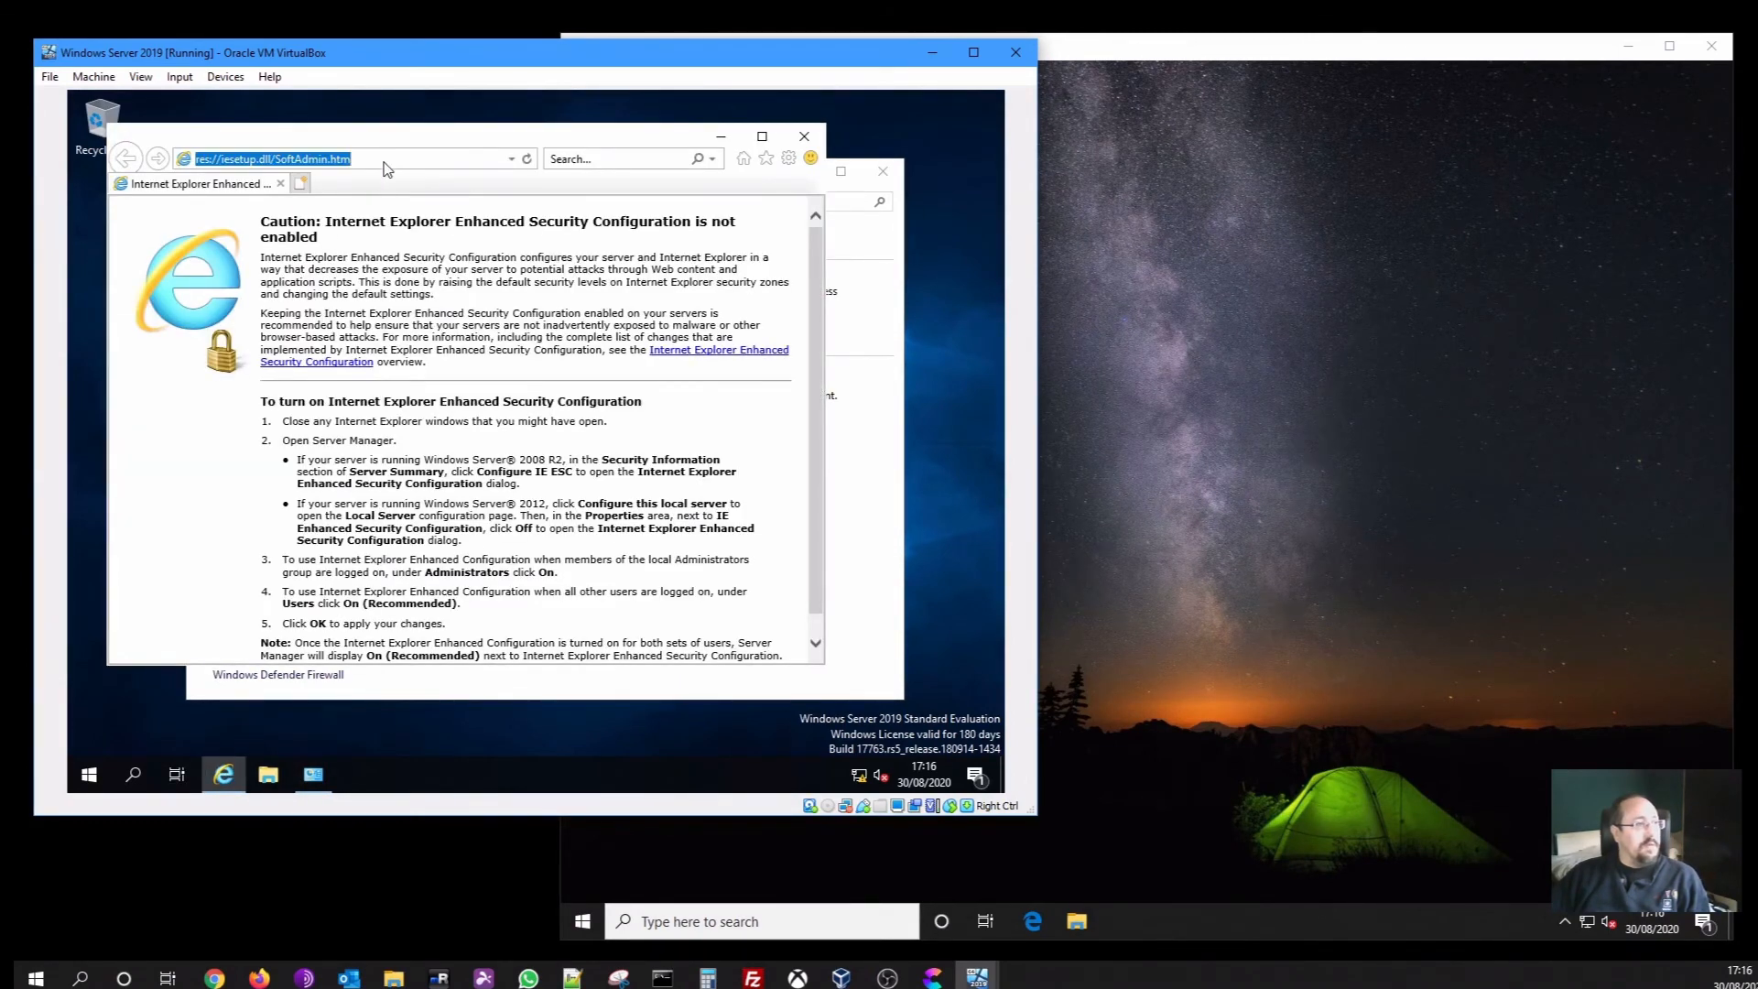
text(googl)
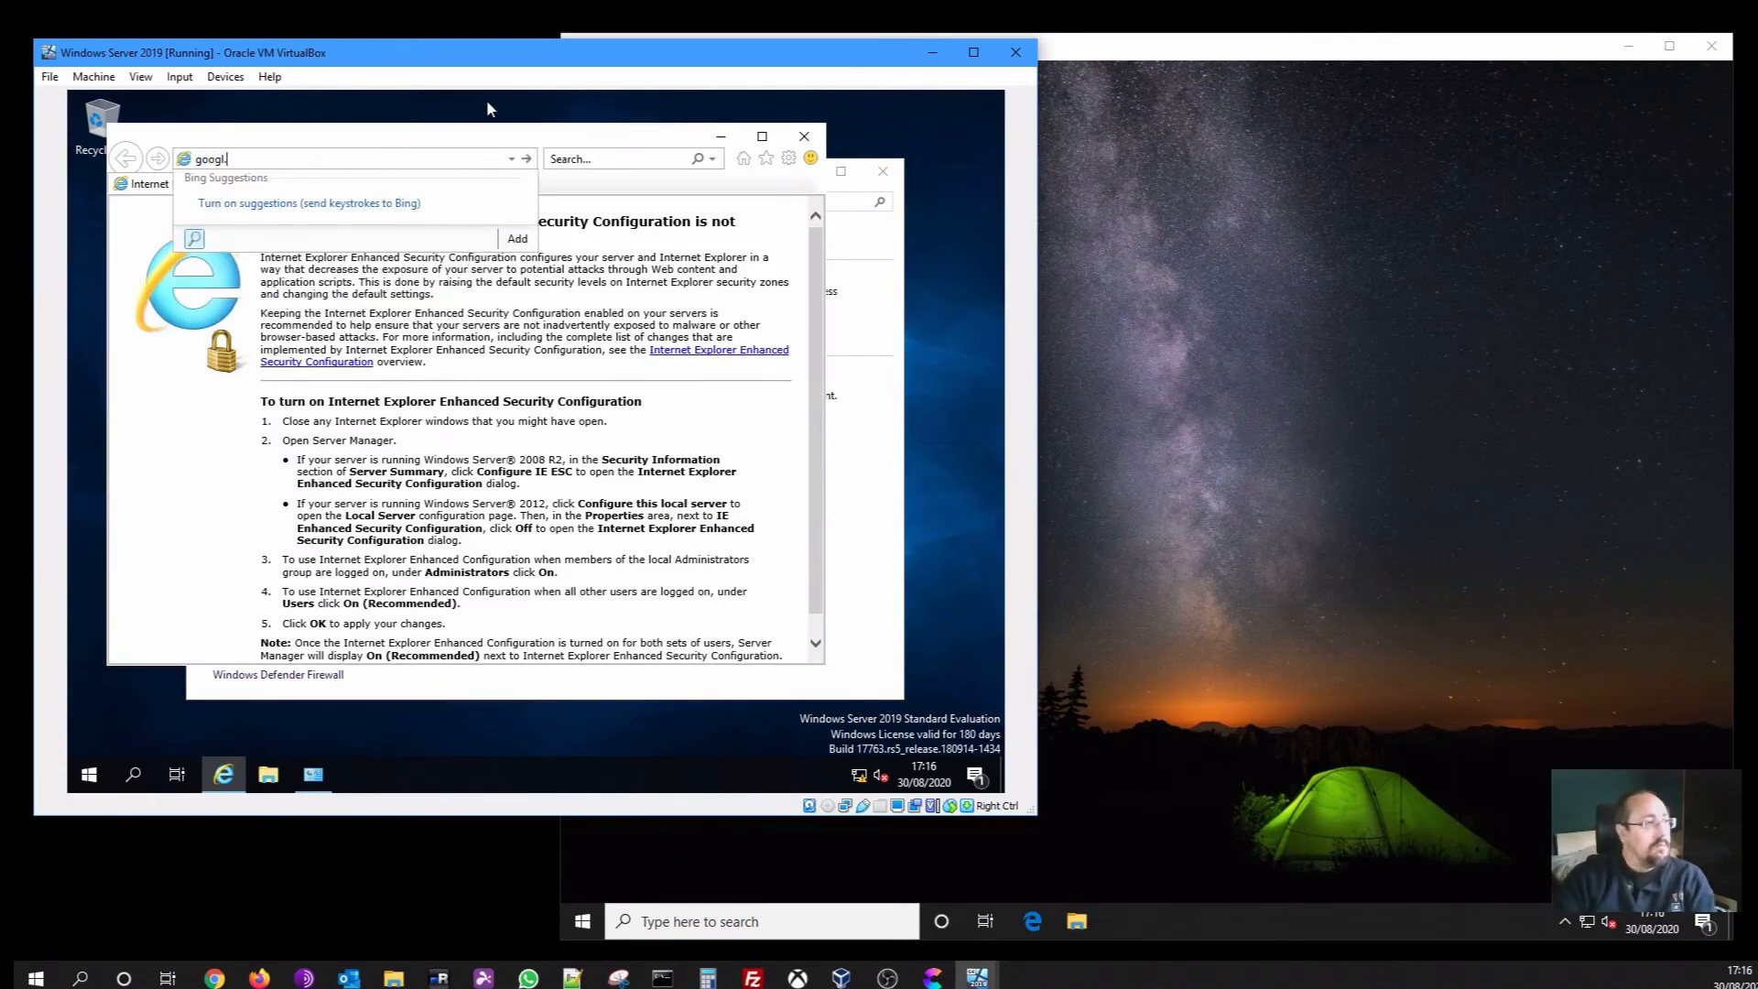
text(e.com)
key(Return)
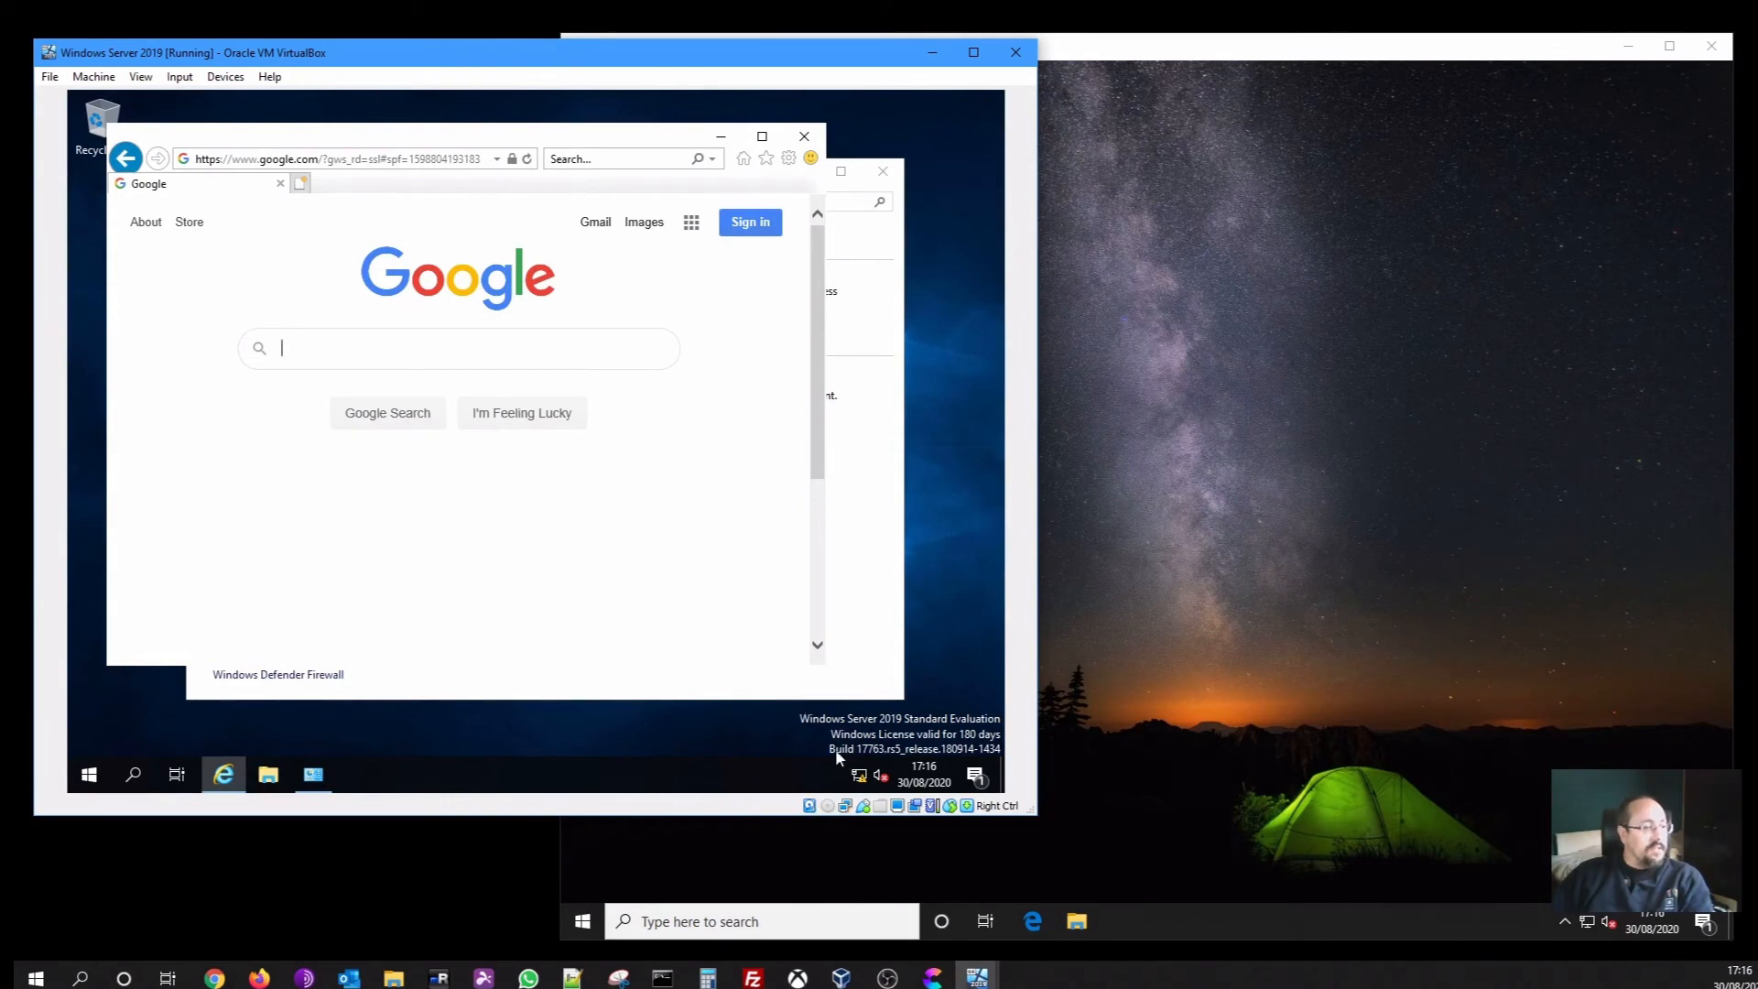
Confirm internet status in Network & Internet settings, then close Settings, IE and Network and Sharing Center
right_click(858, 778)
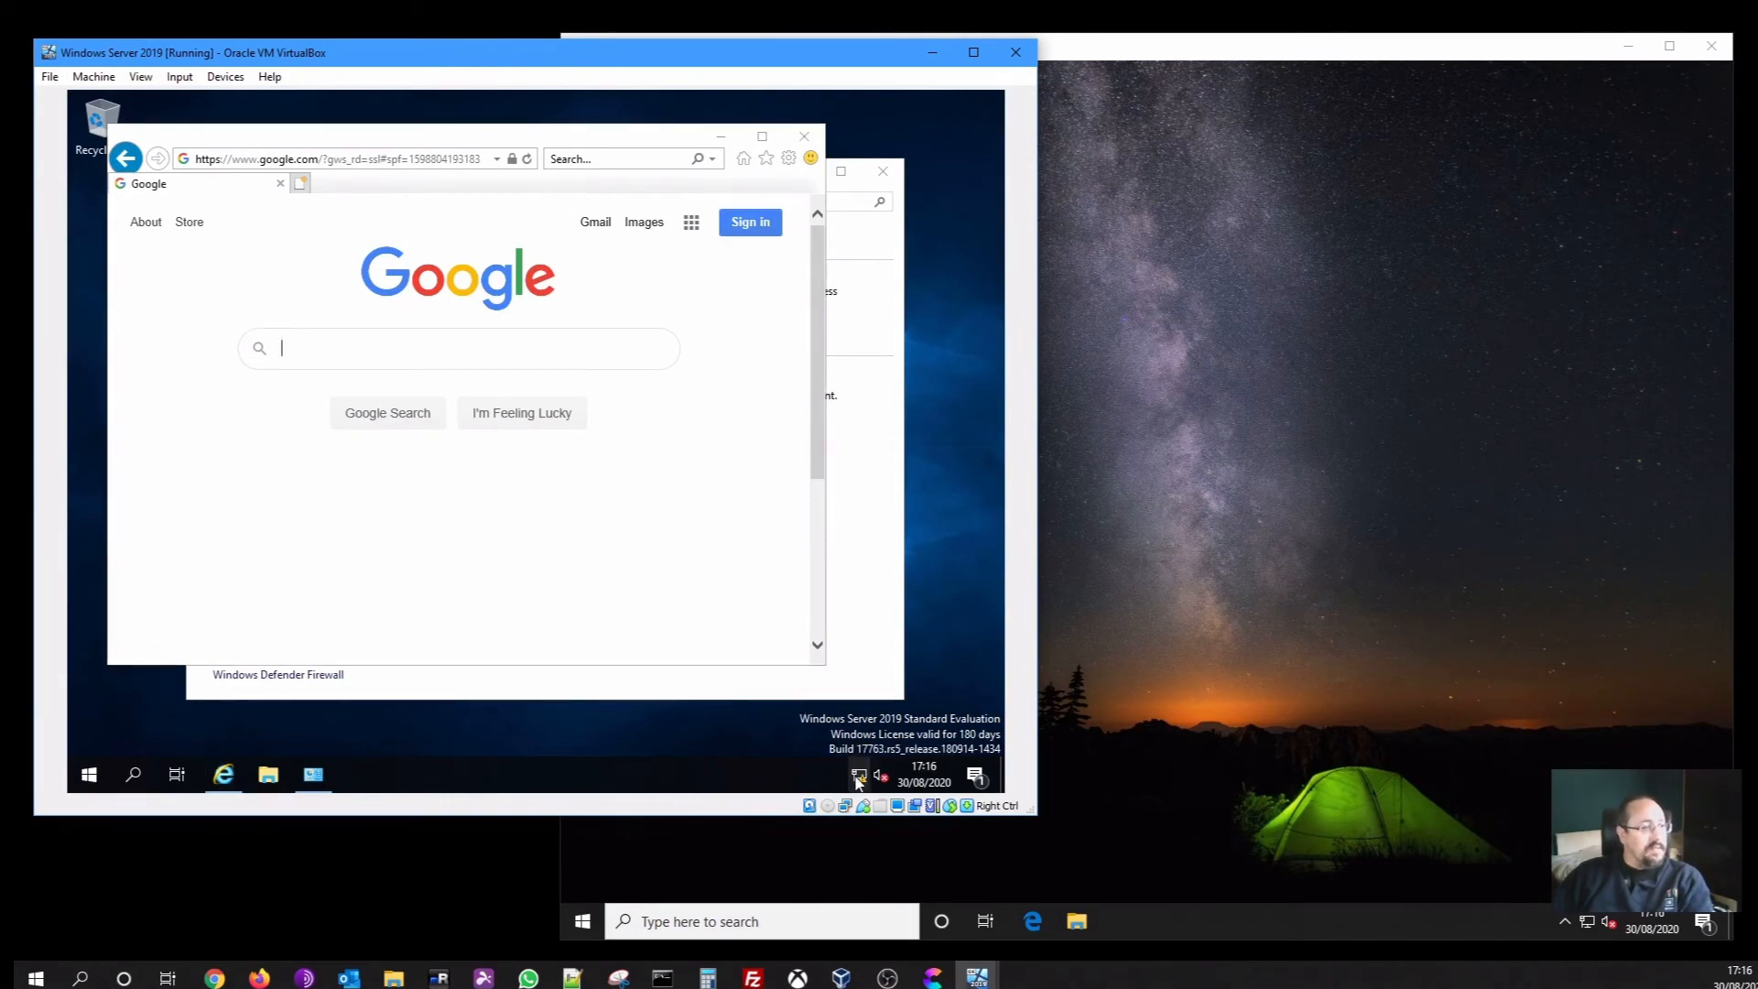
click(855, 760)
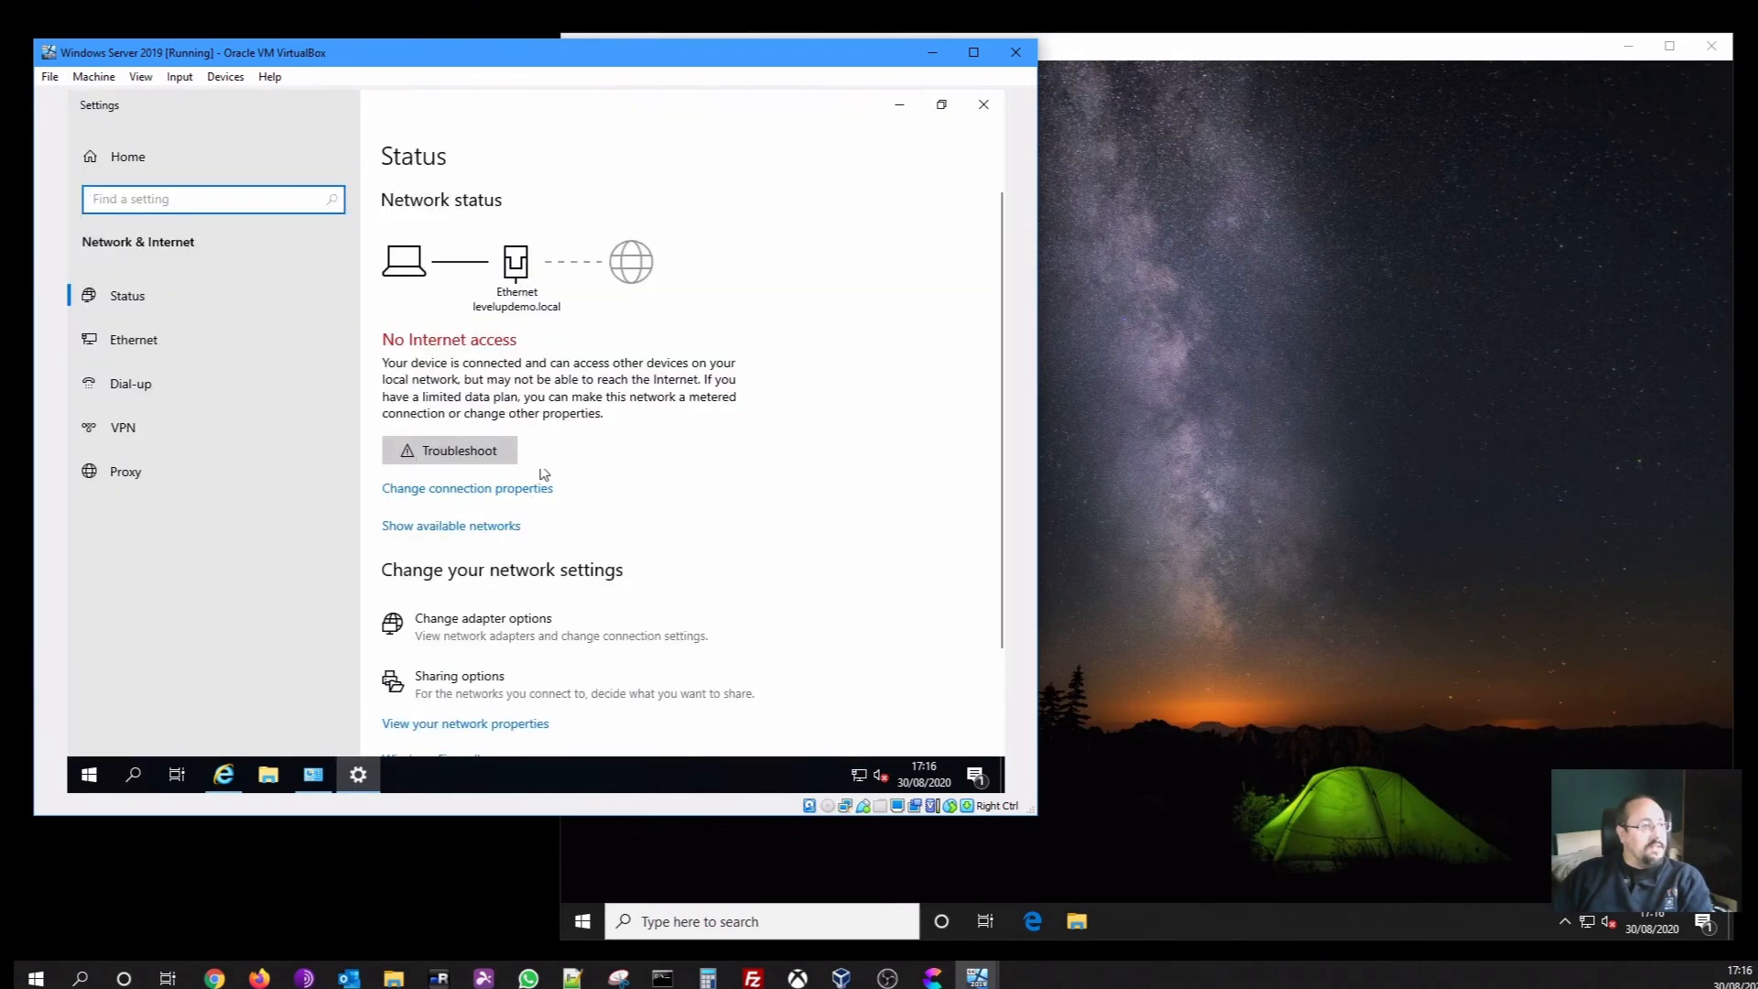
click(983, 104)
click(804, 138)
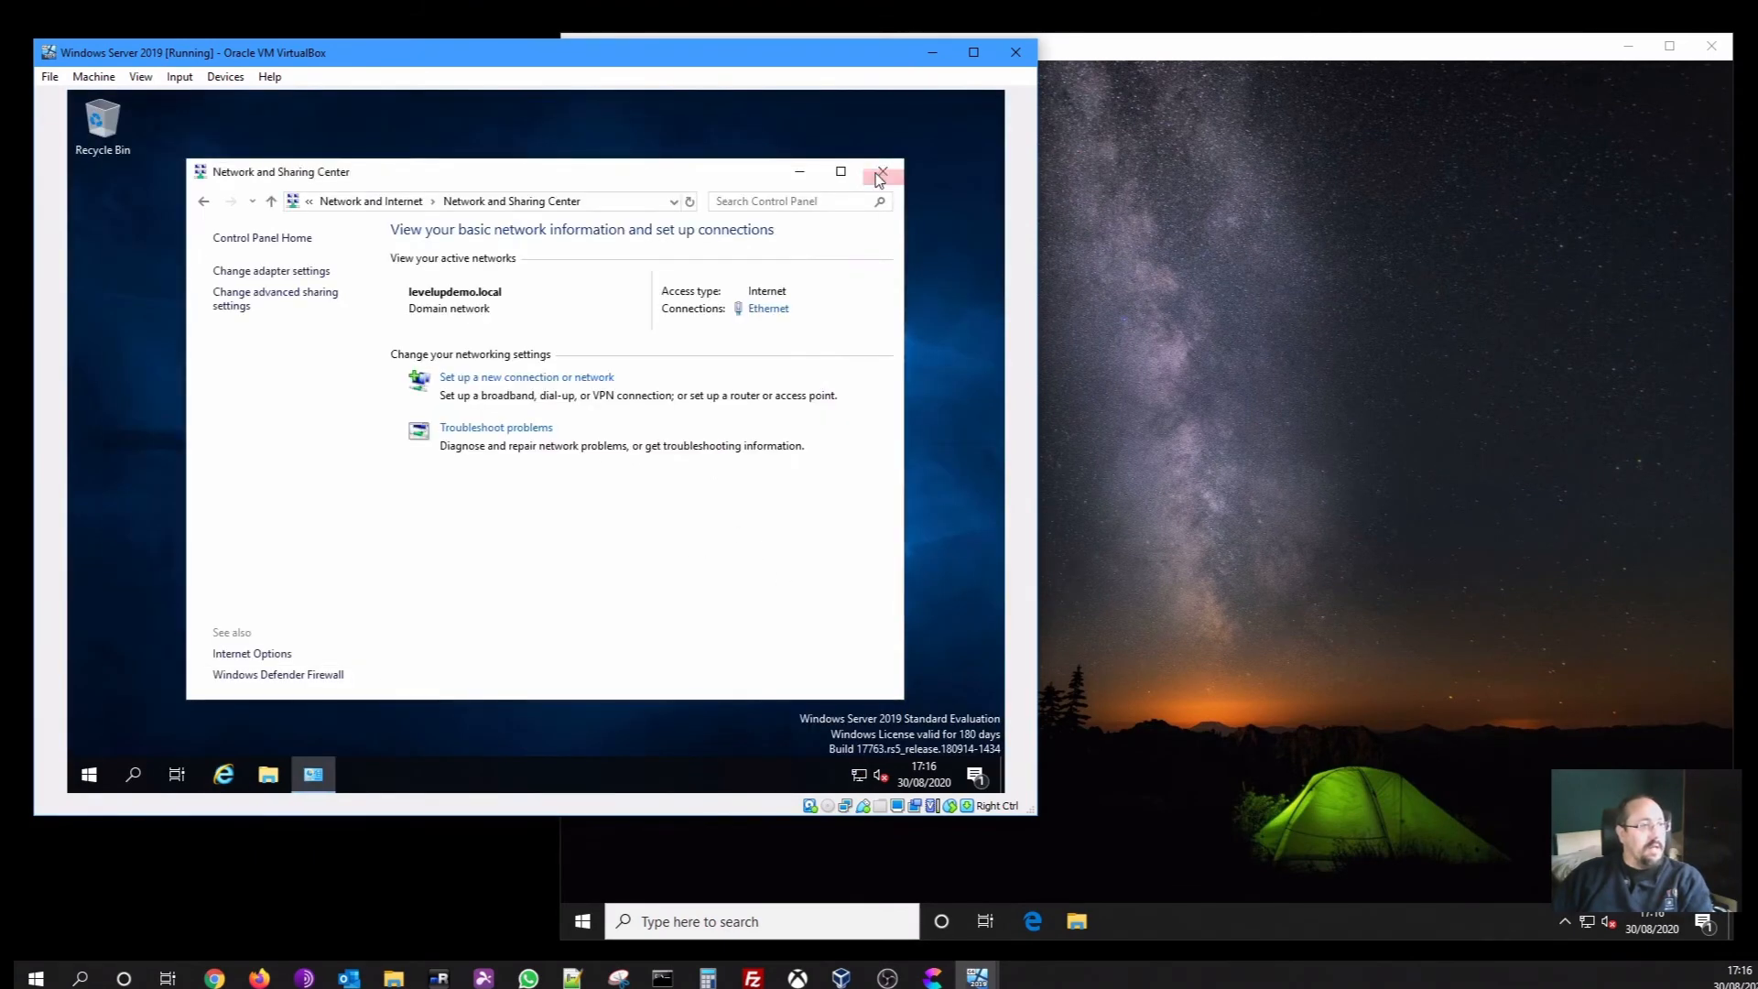
click(882, 172)
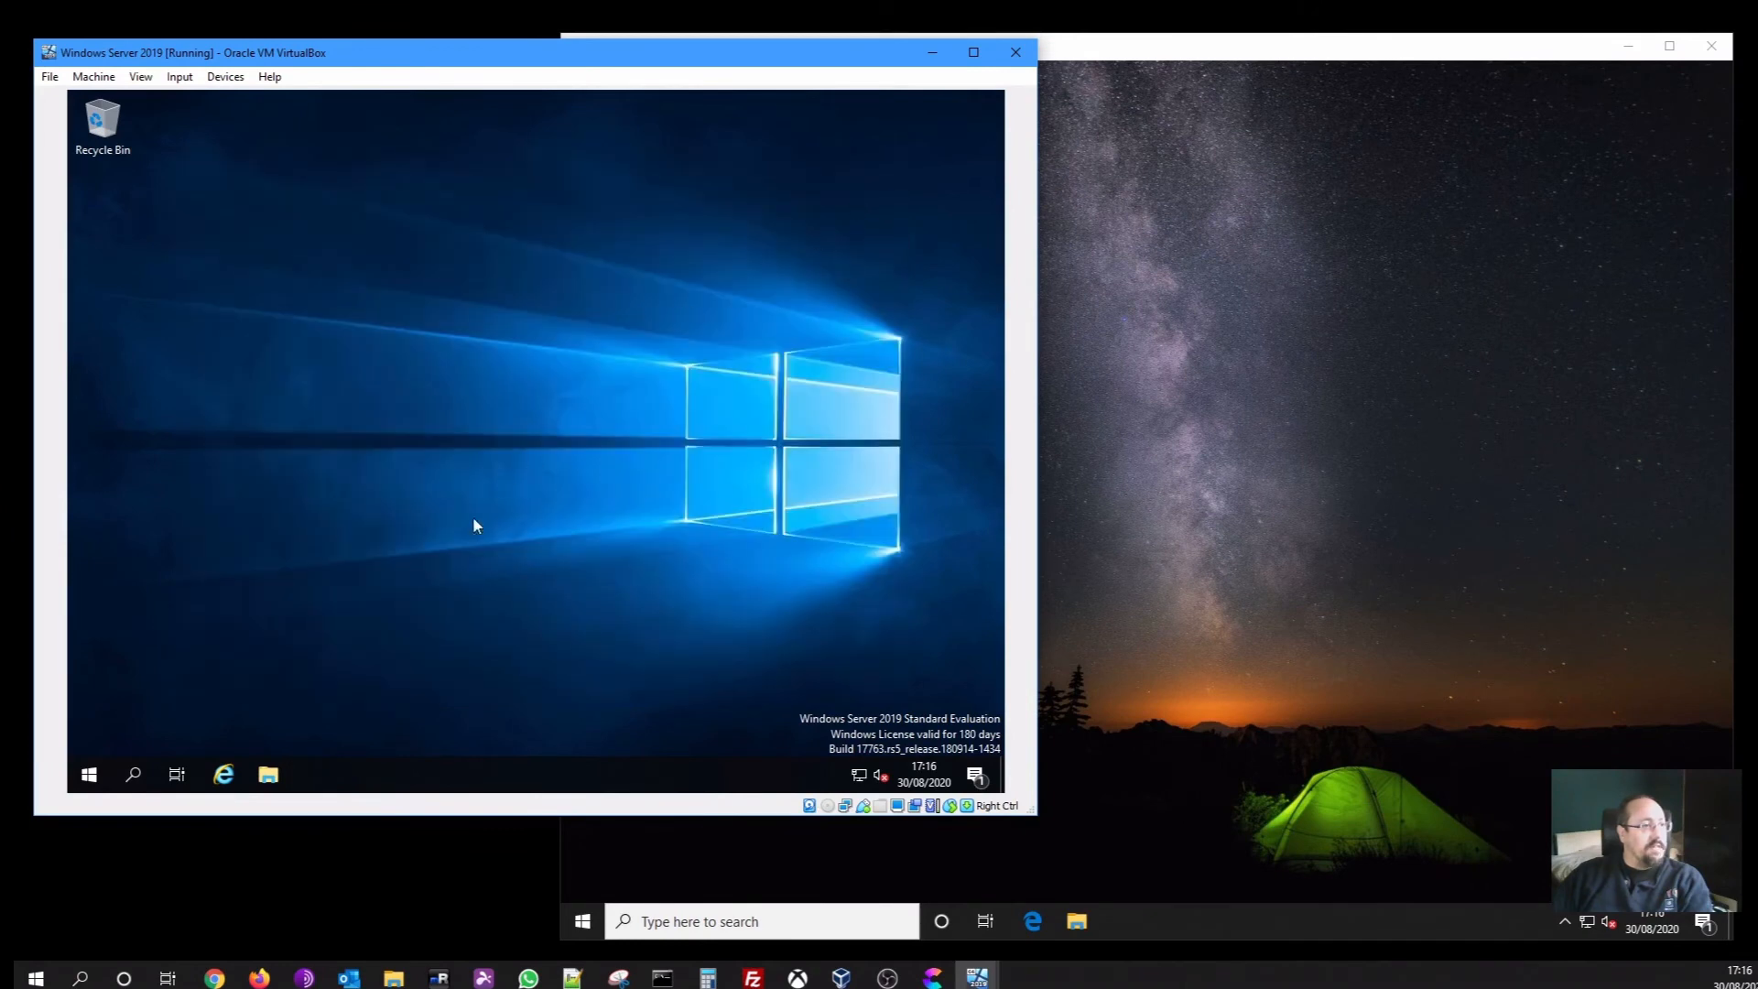
Ping 192.168.150.50 from the server's Command Prompt, getting 4 replies with 0% loss
click(92, 774)
text(cmd)
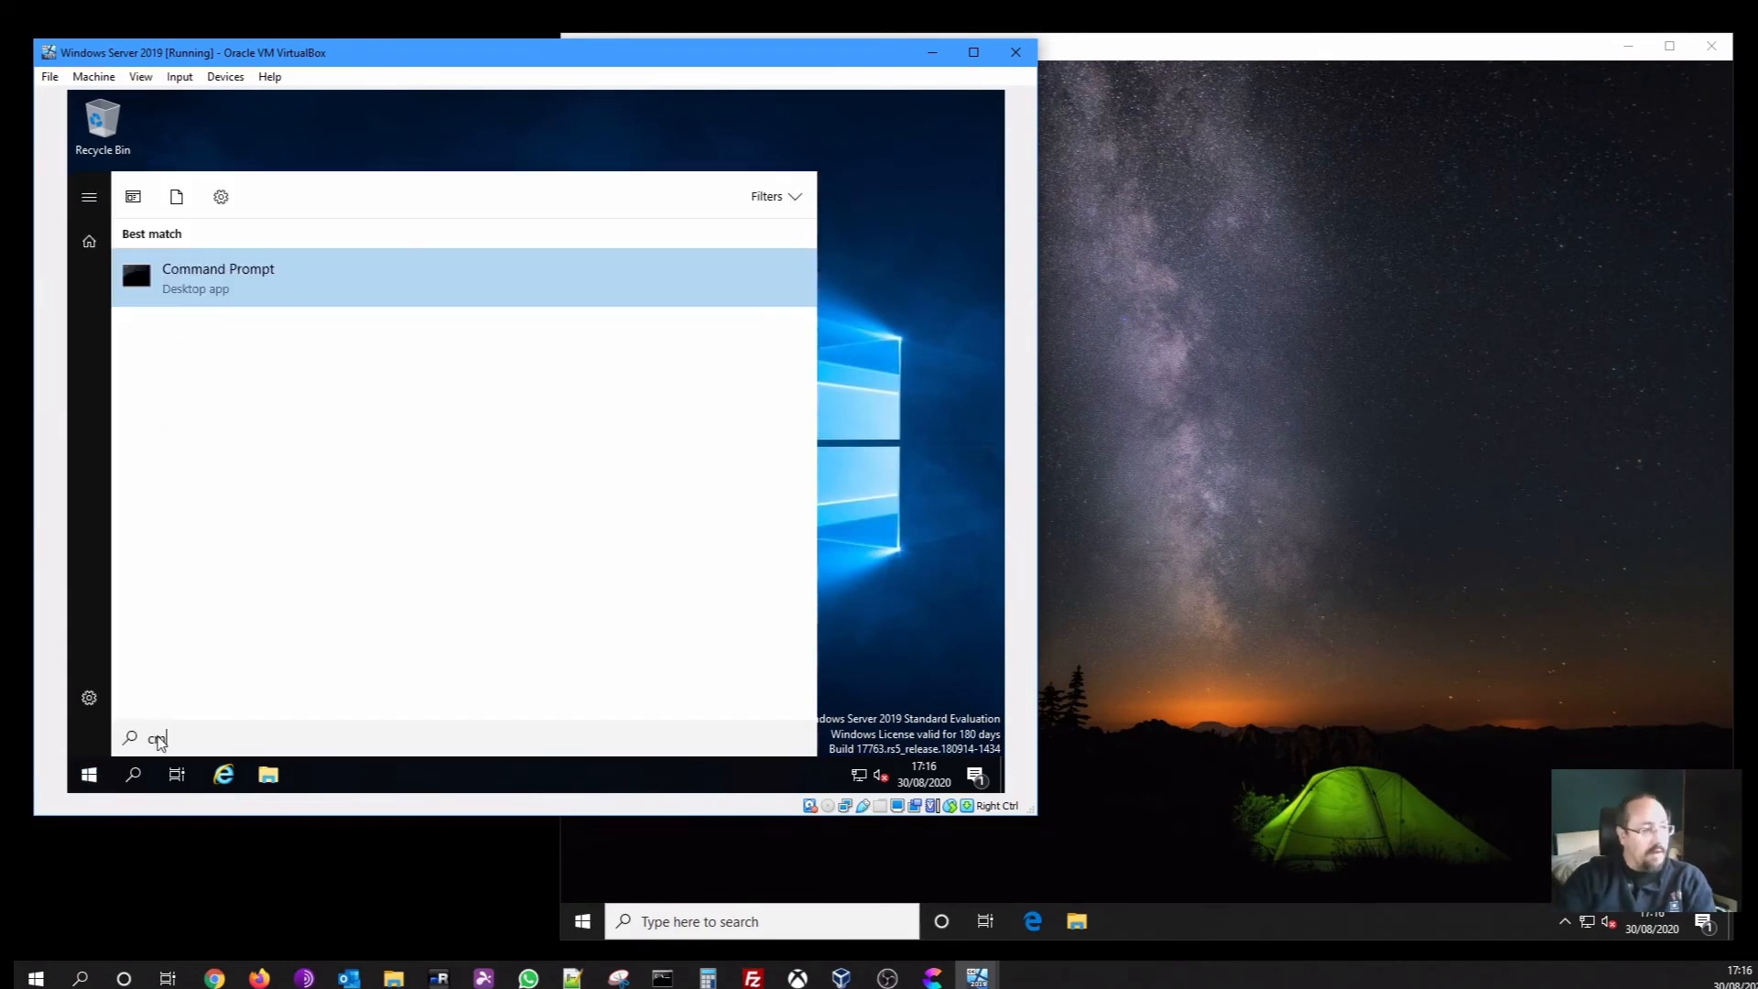
key(Return)
text(p)
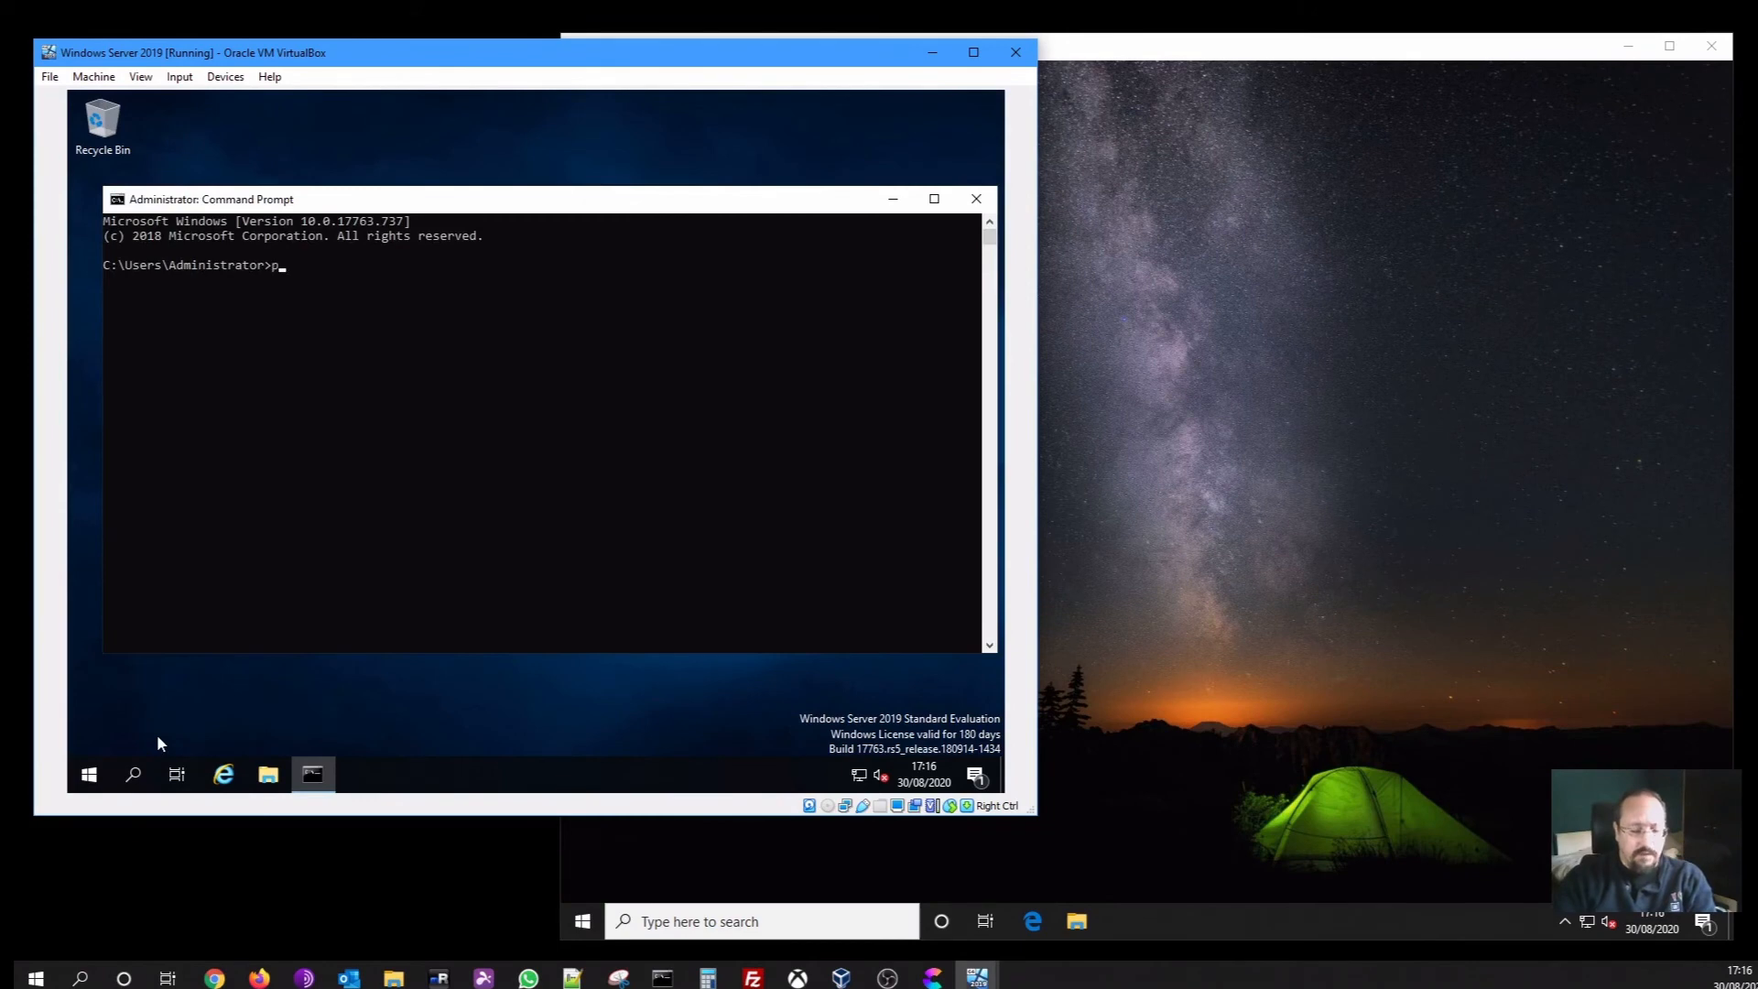
text(ing 192.)
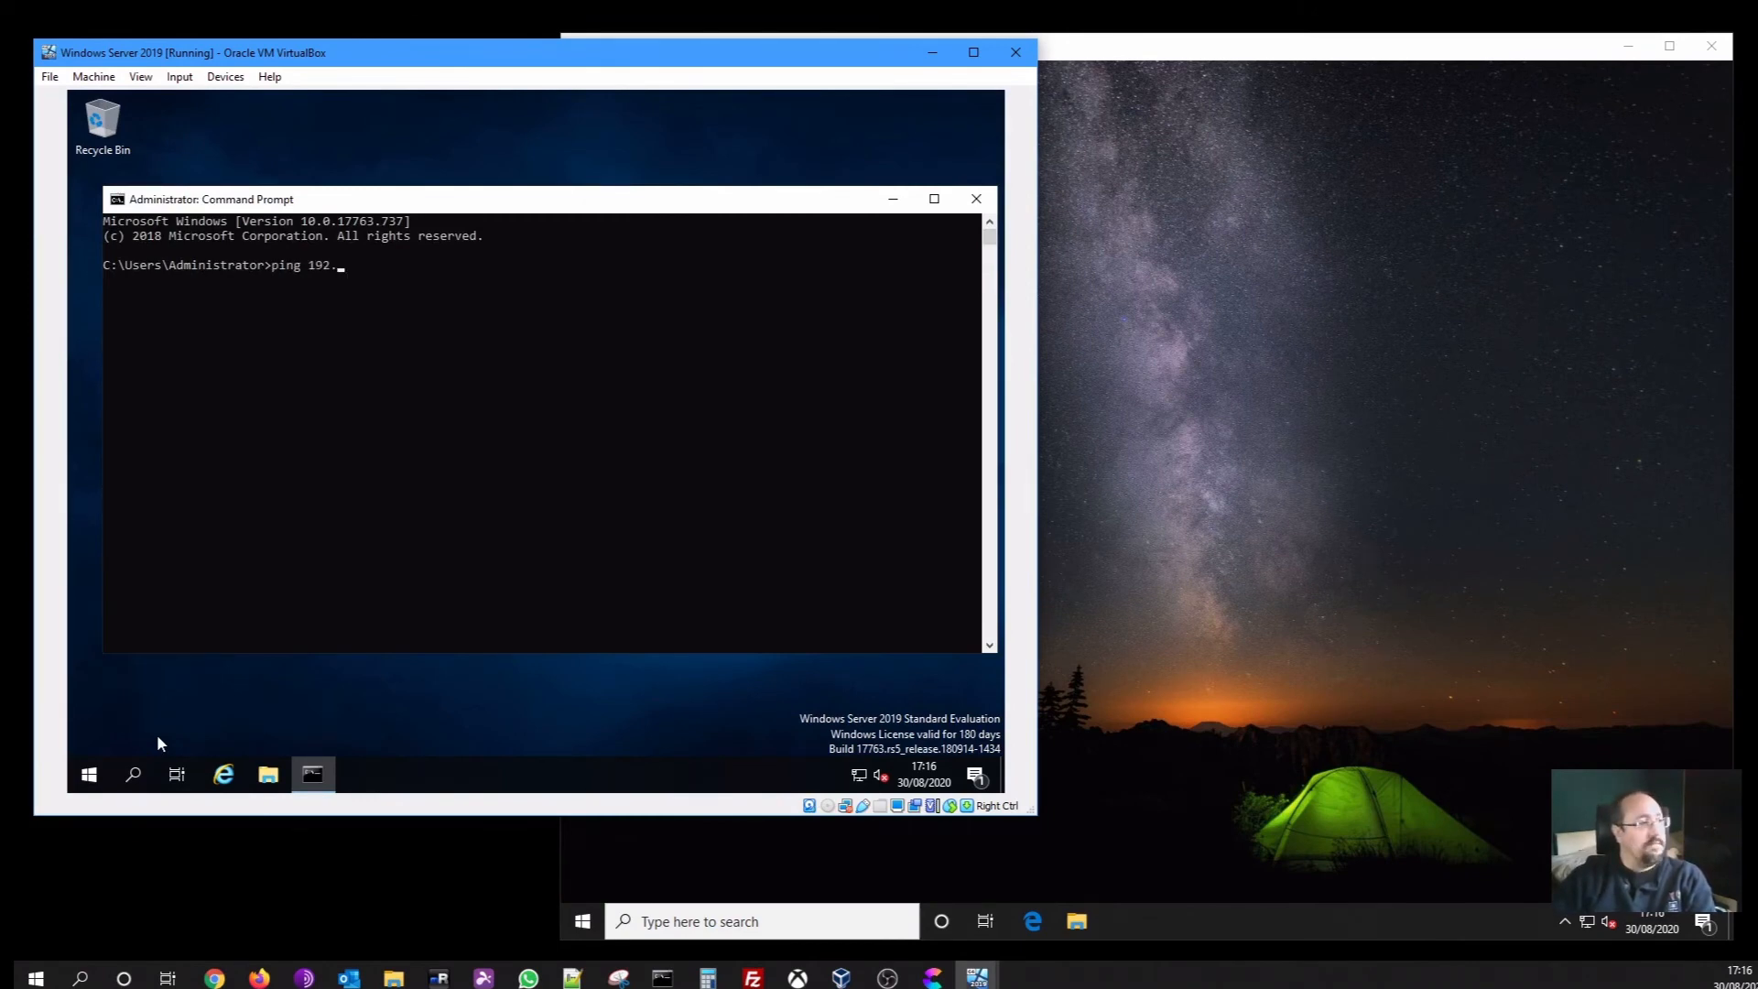
text(168.150.50)
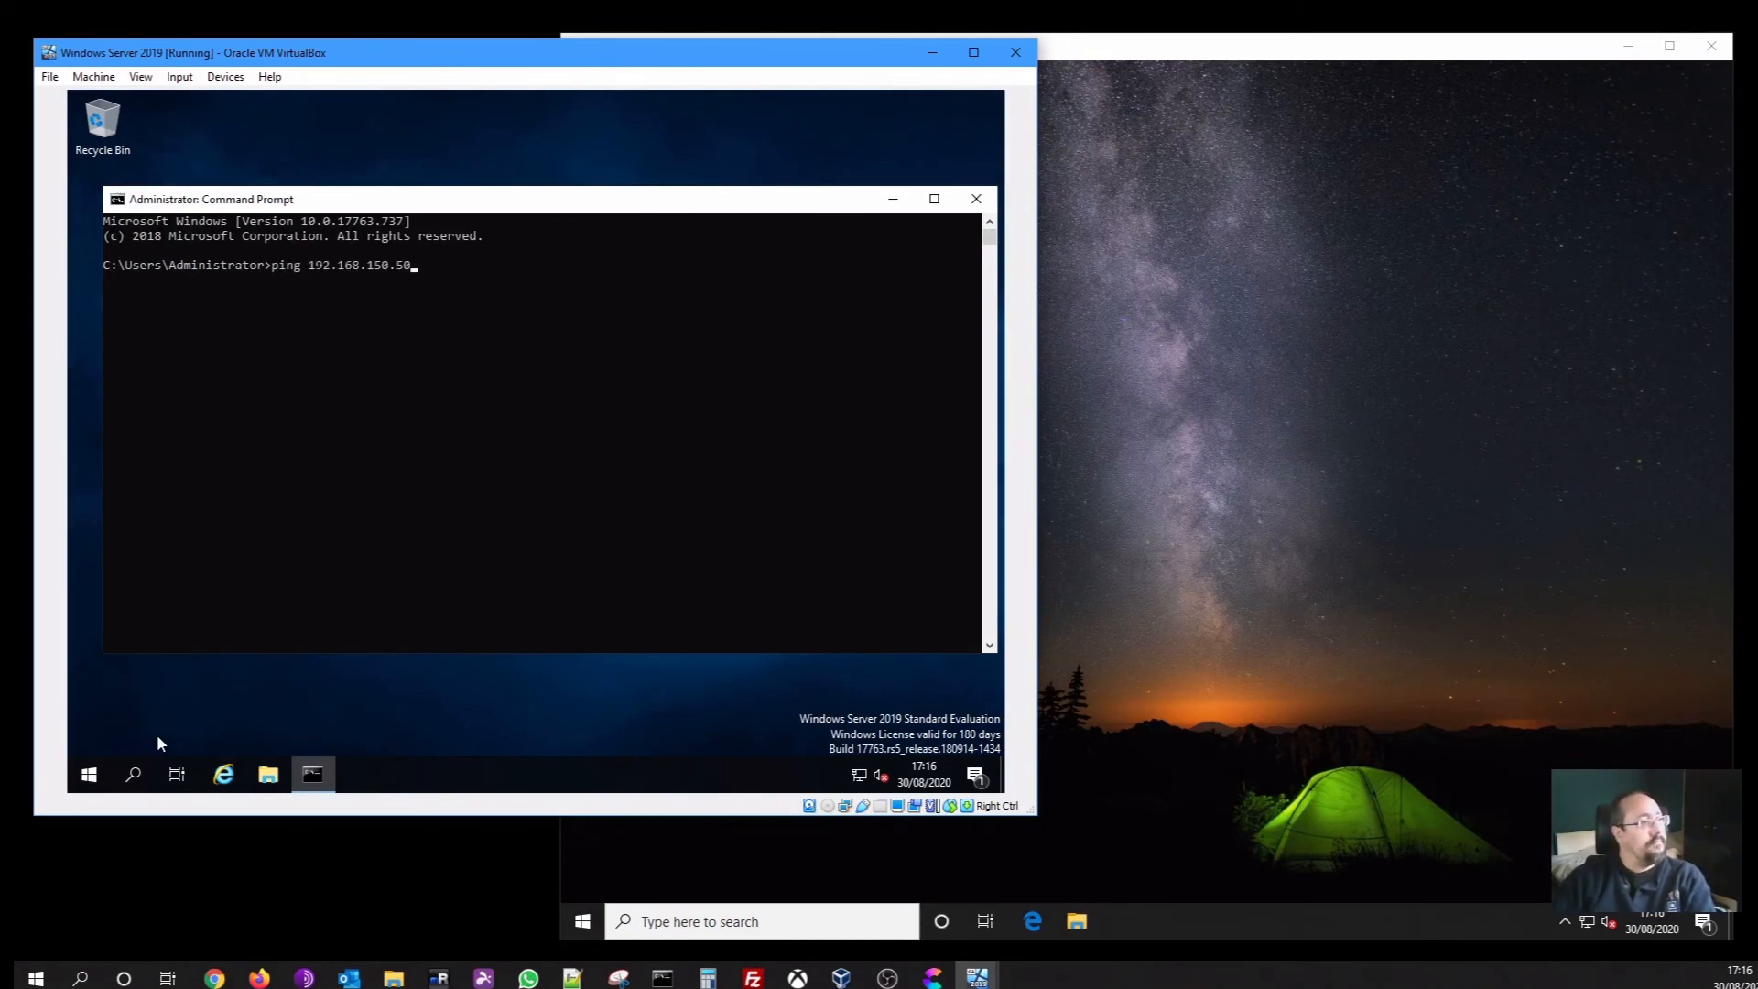
key(Return)
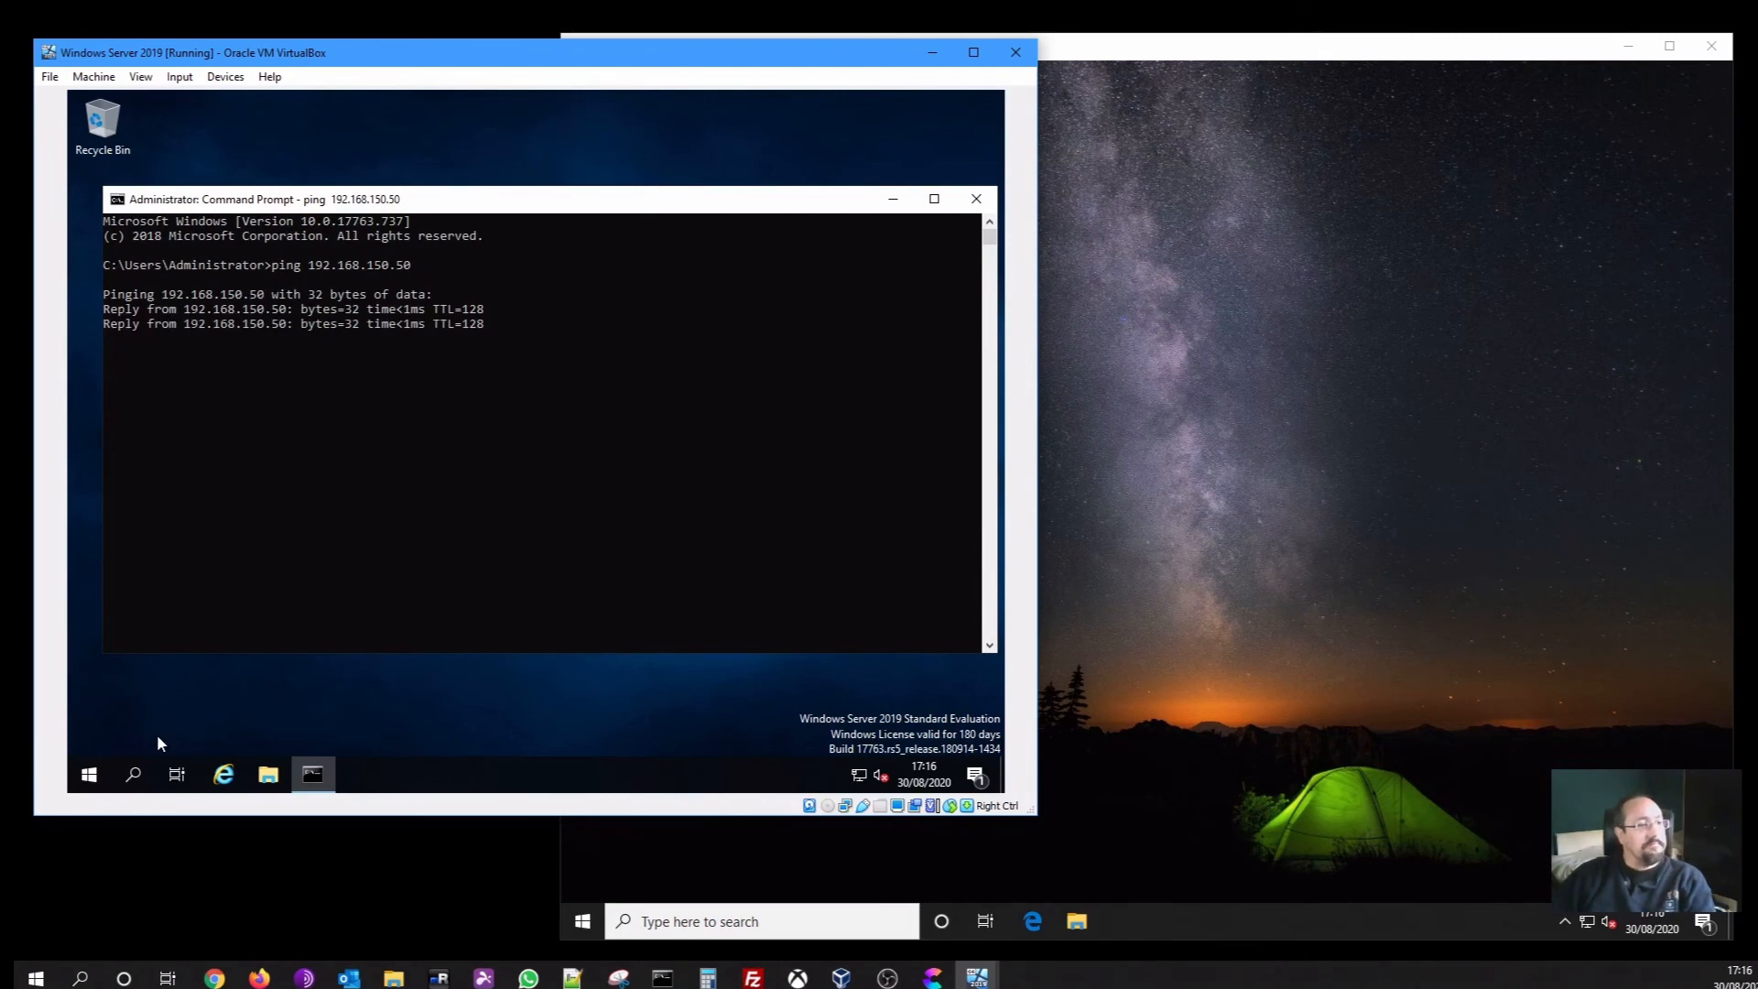
click(1152, 572)
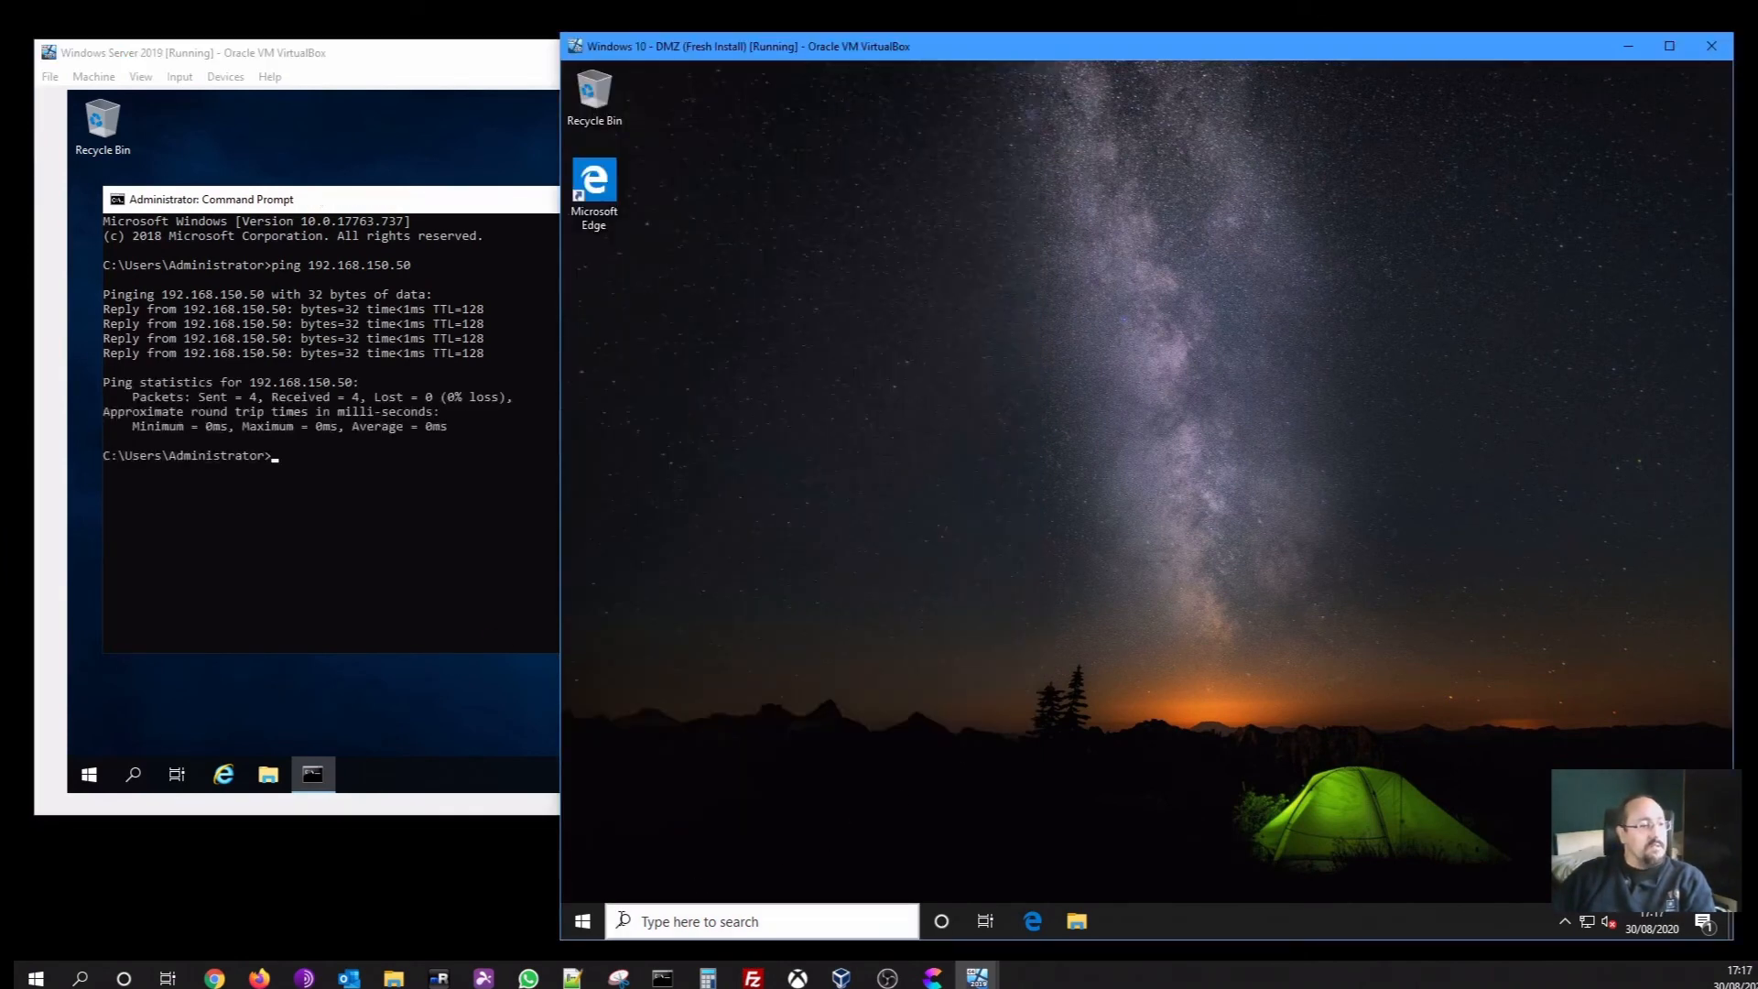
Open Command Prompt on the Windows 10 client and enter the server address 192.168.150.10
click(582, 920)
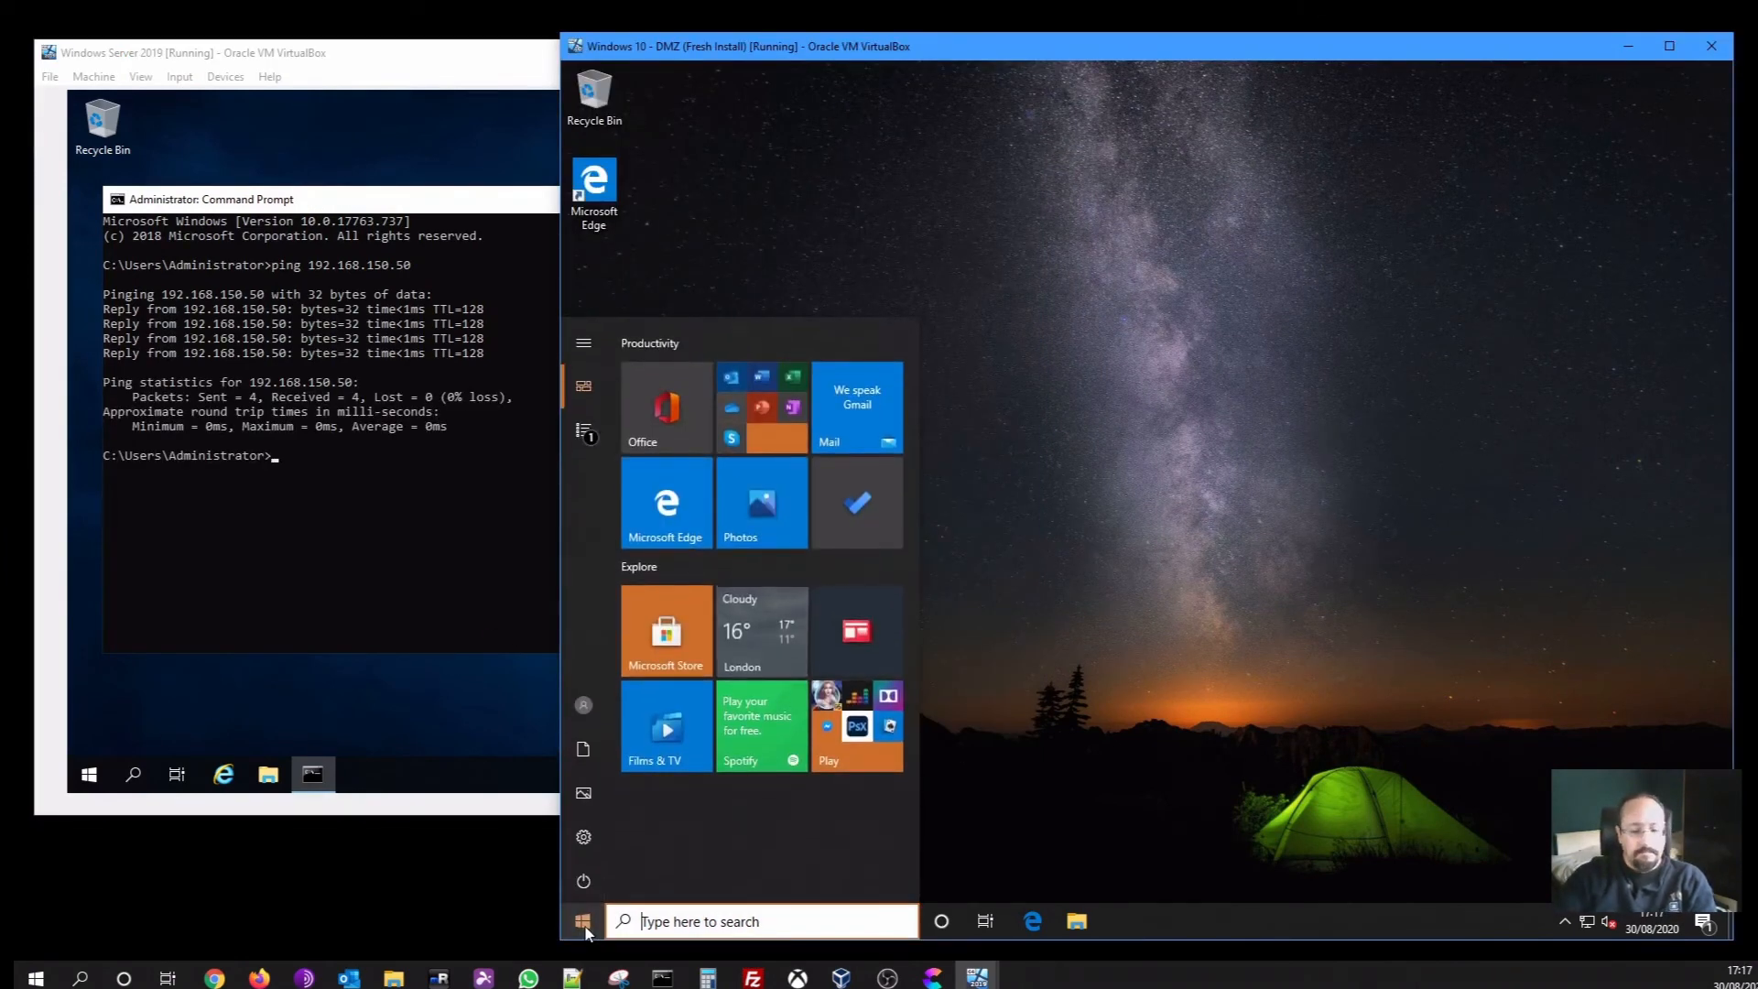
text(cmd)
key(Return)
text(1)
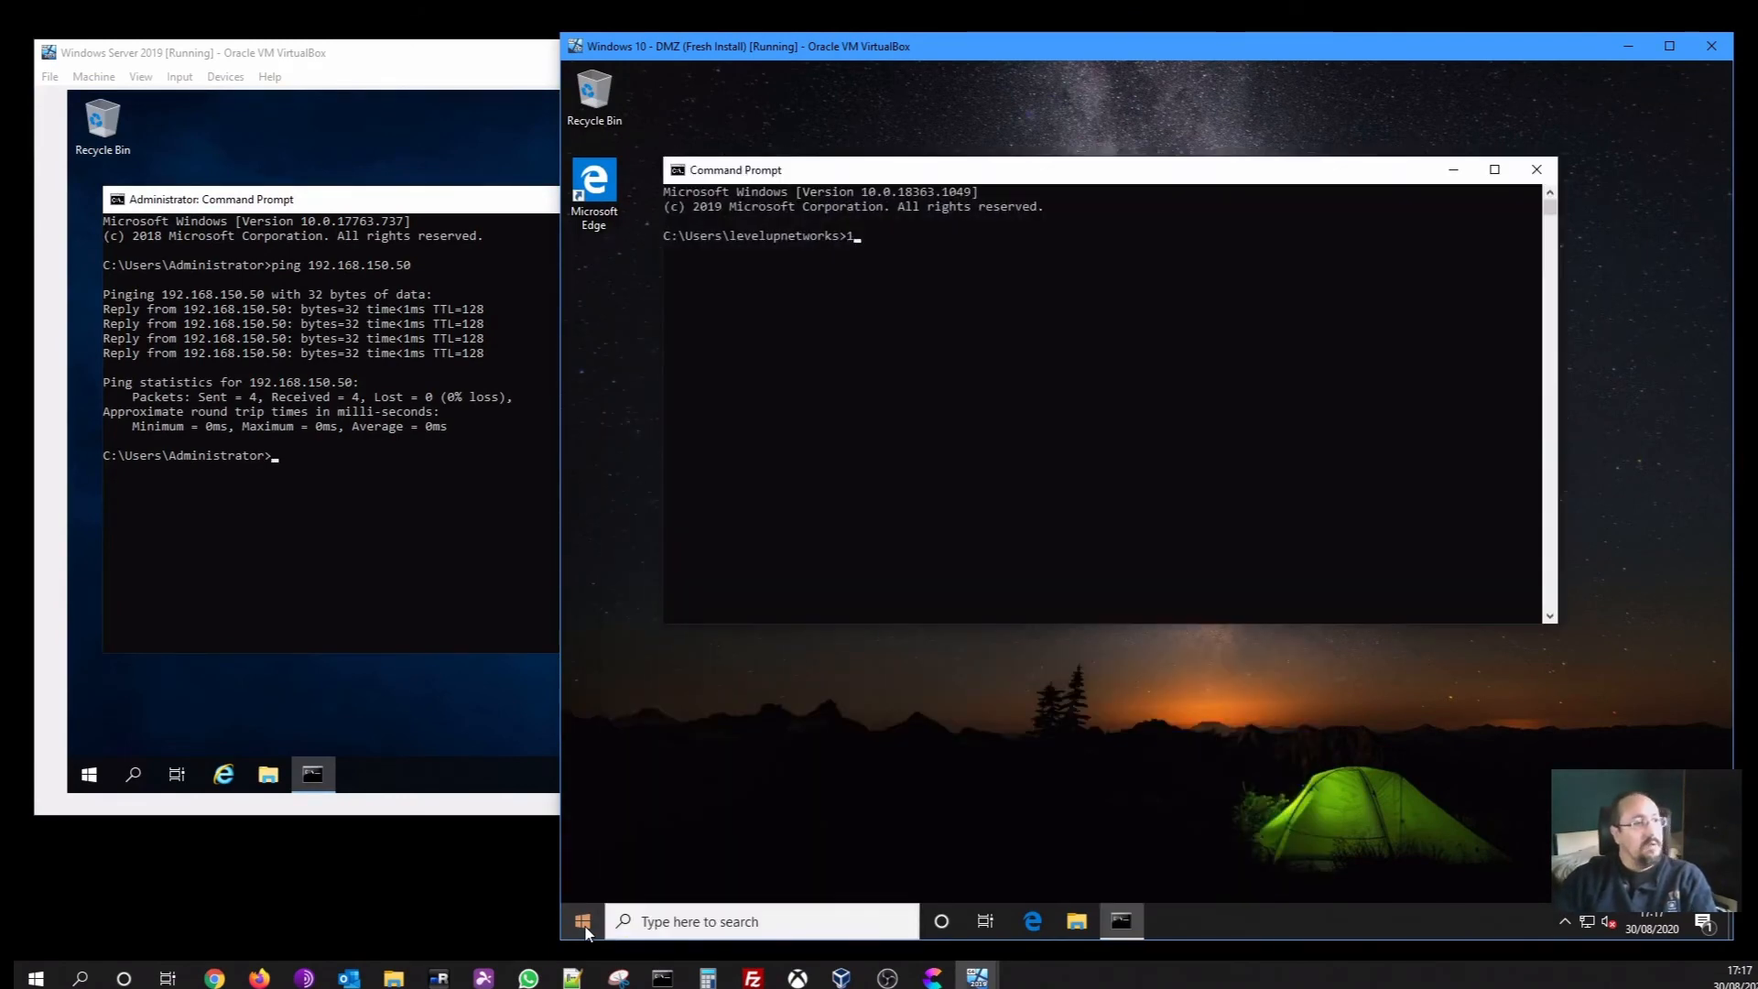
text(92.168.)
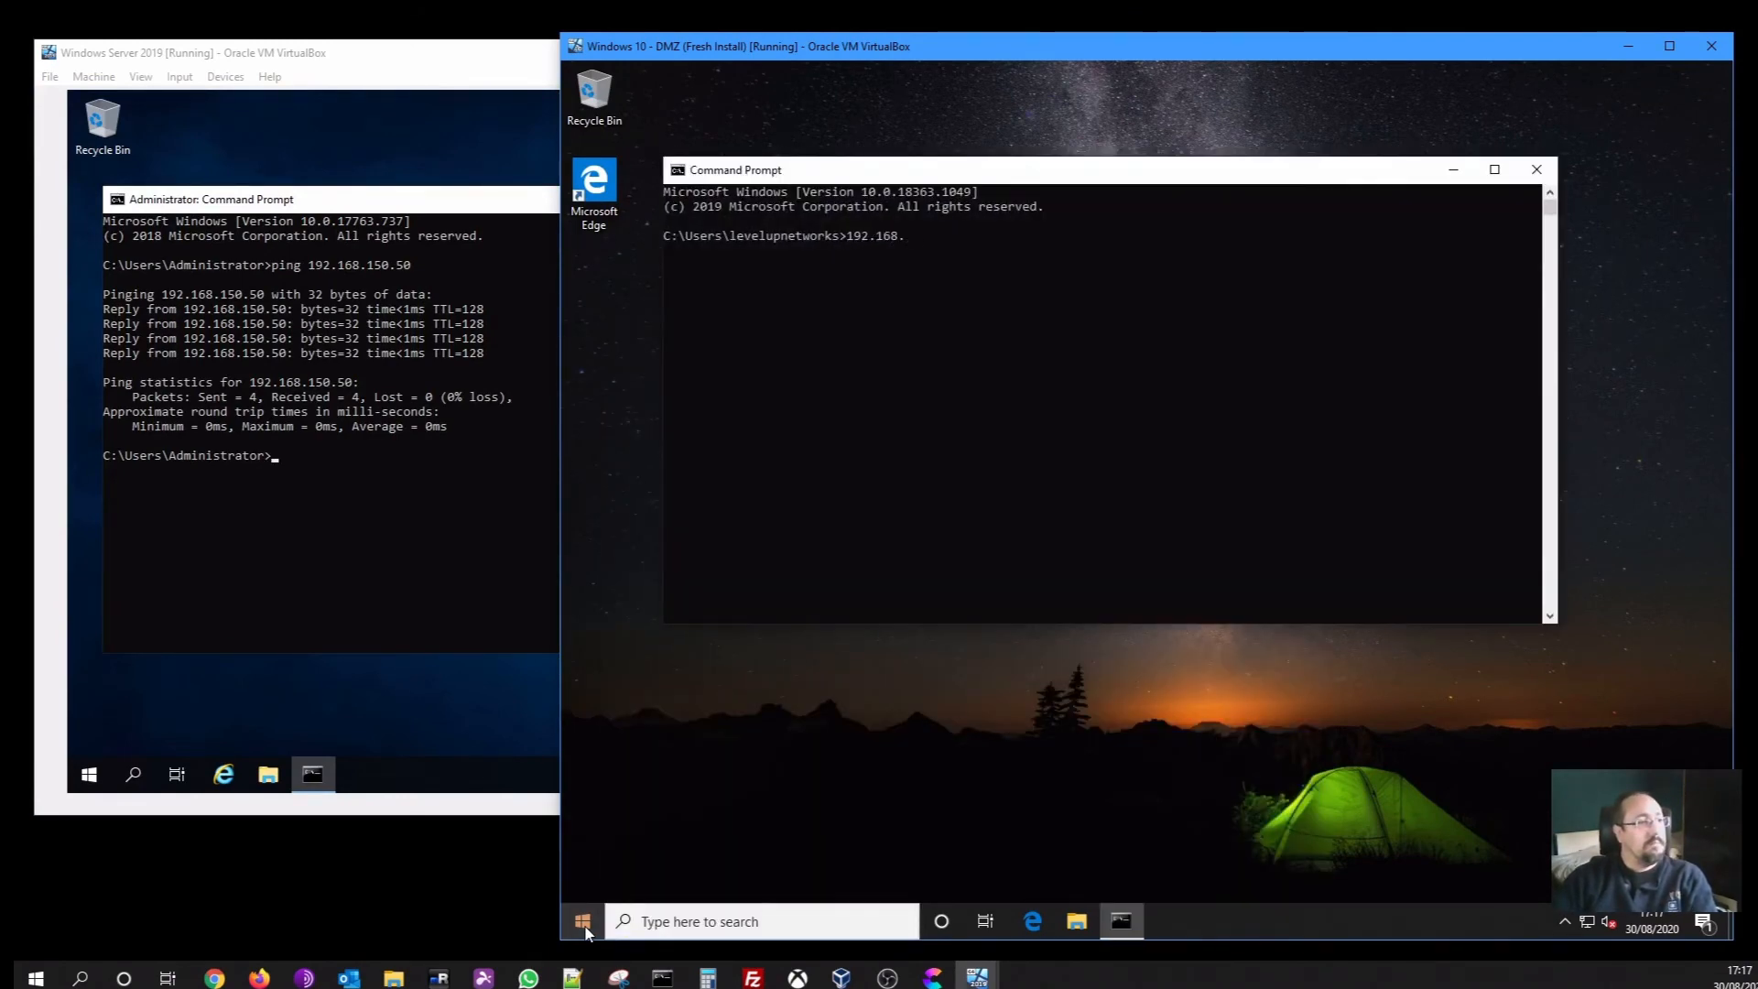
text(150)
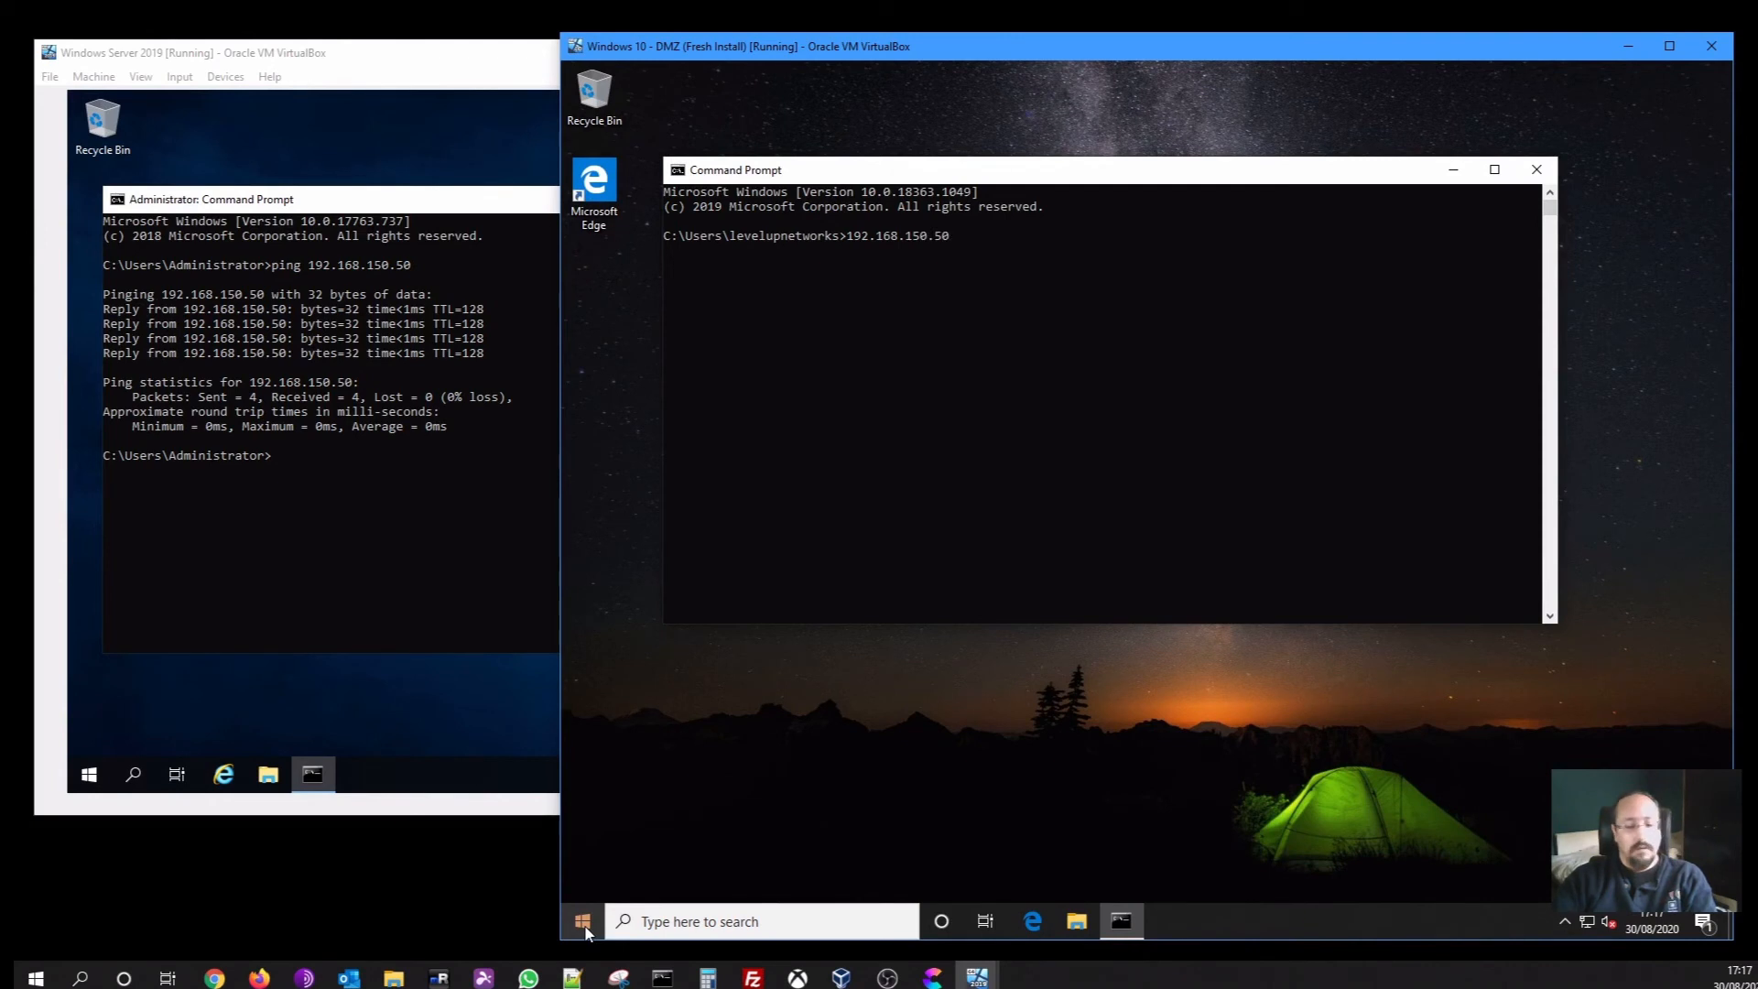
text(.10)
key(Return)
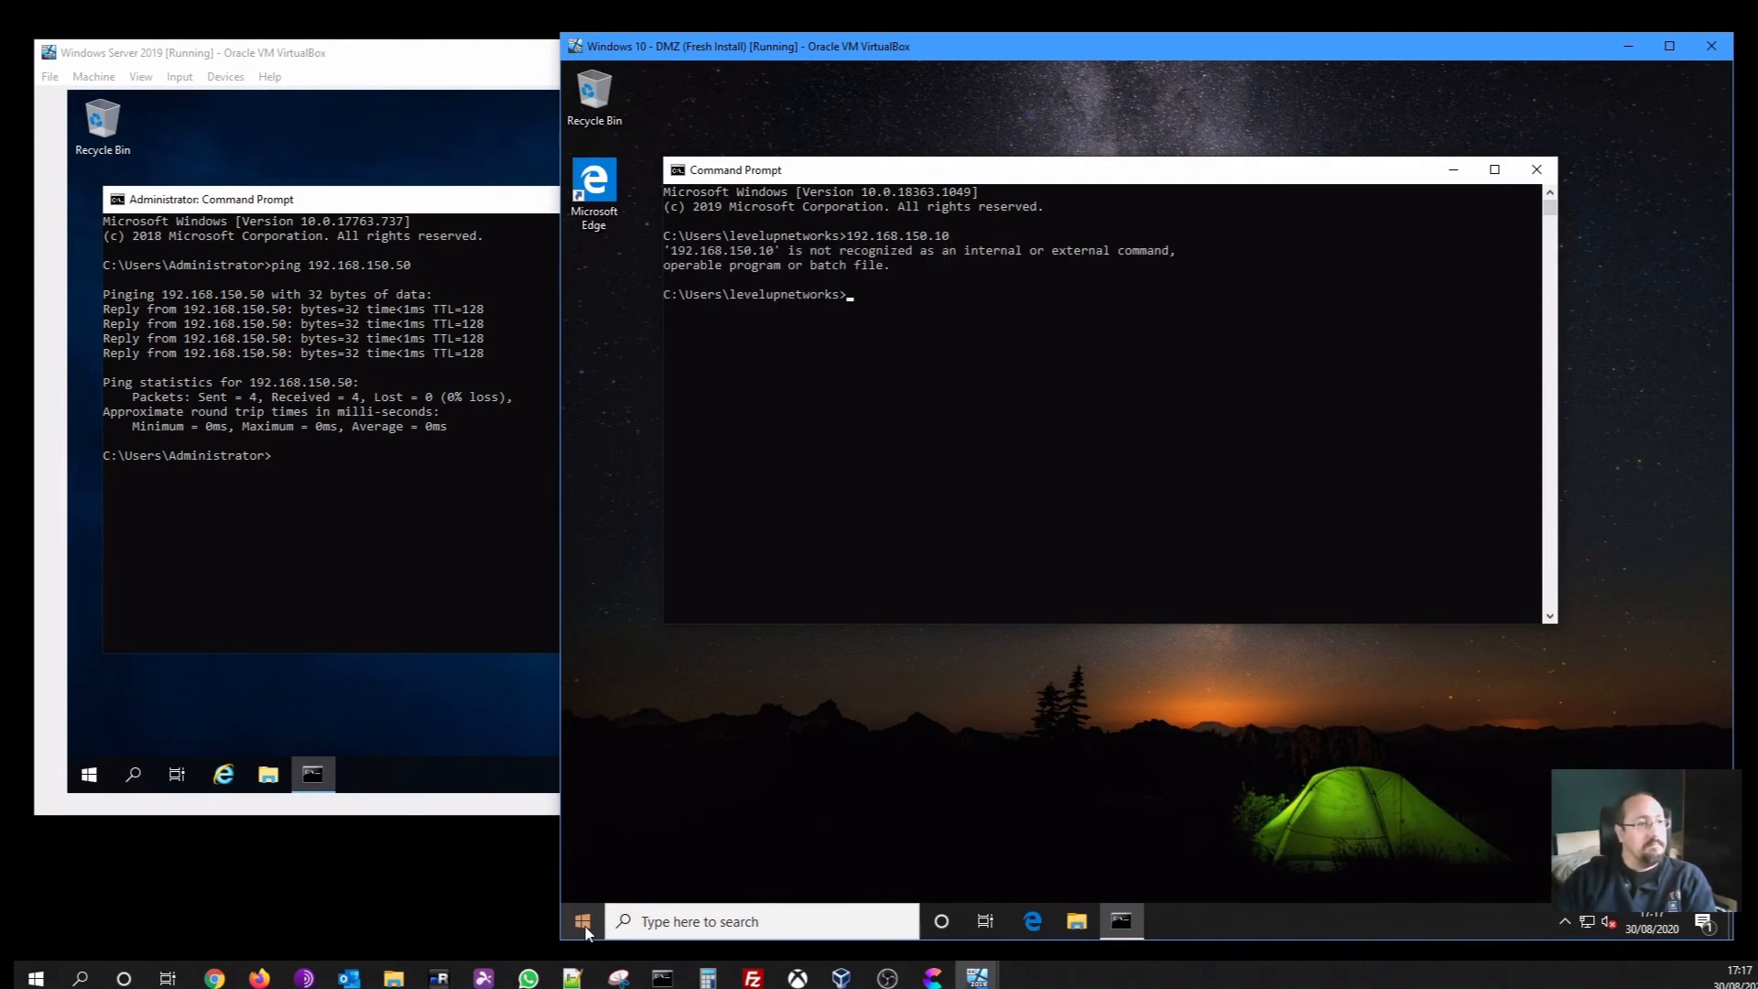
Recall the entered address, prefix it with ping, and run ping 192.168.150.10
key(Up)
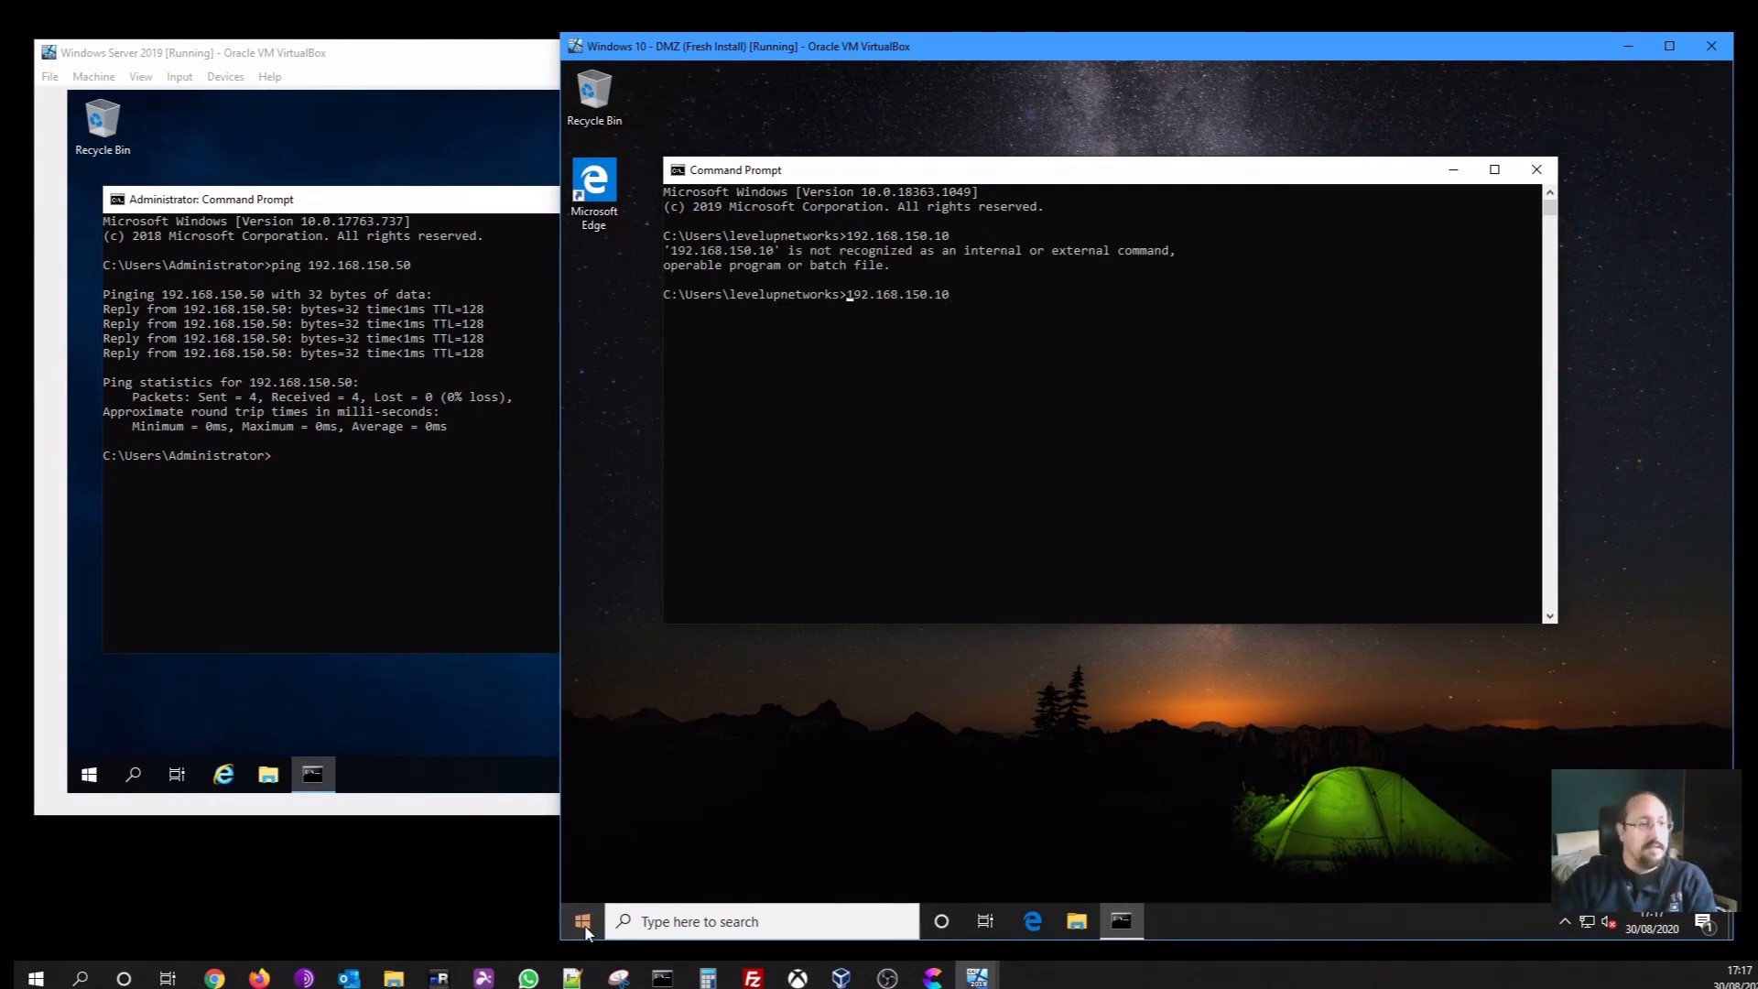
key(Home)
text(ping)
key(Return)
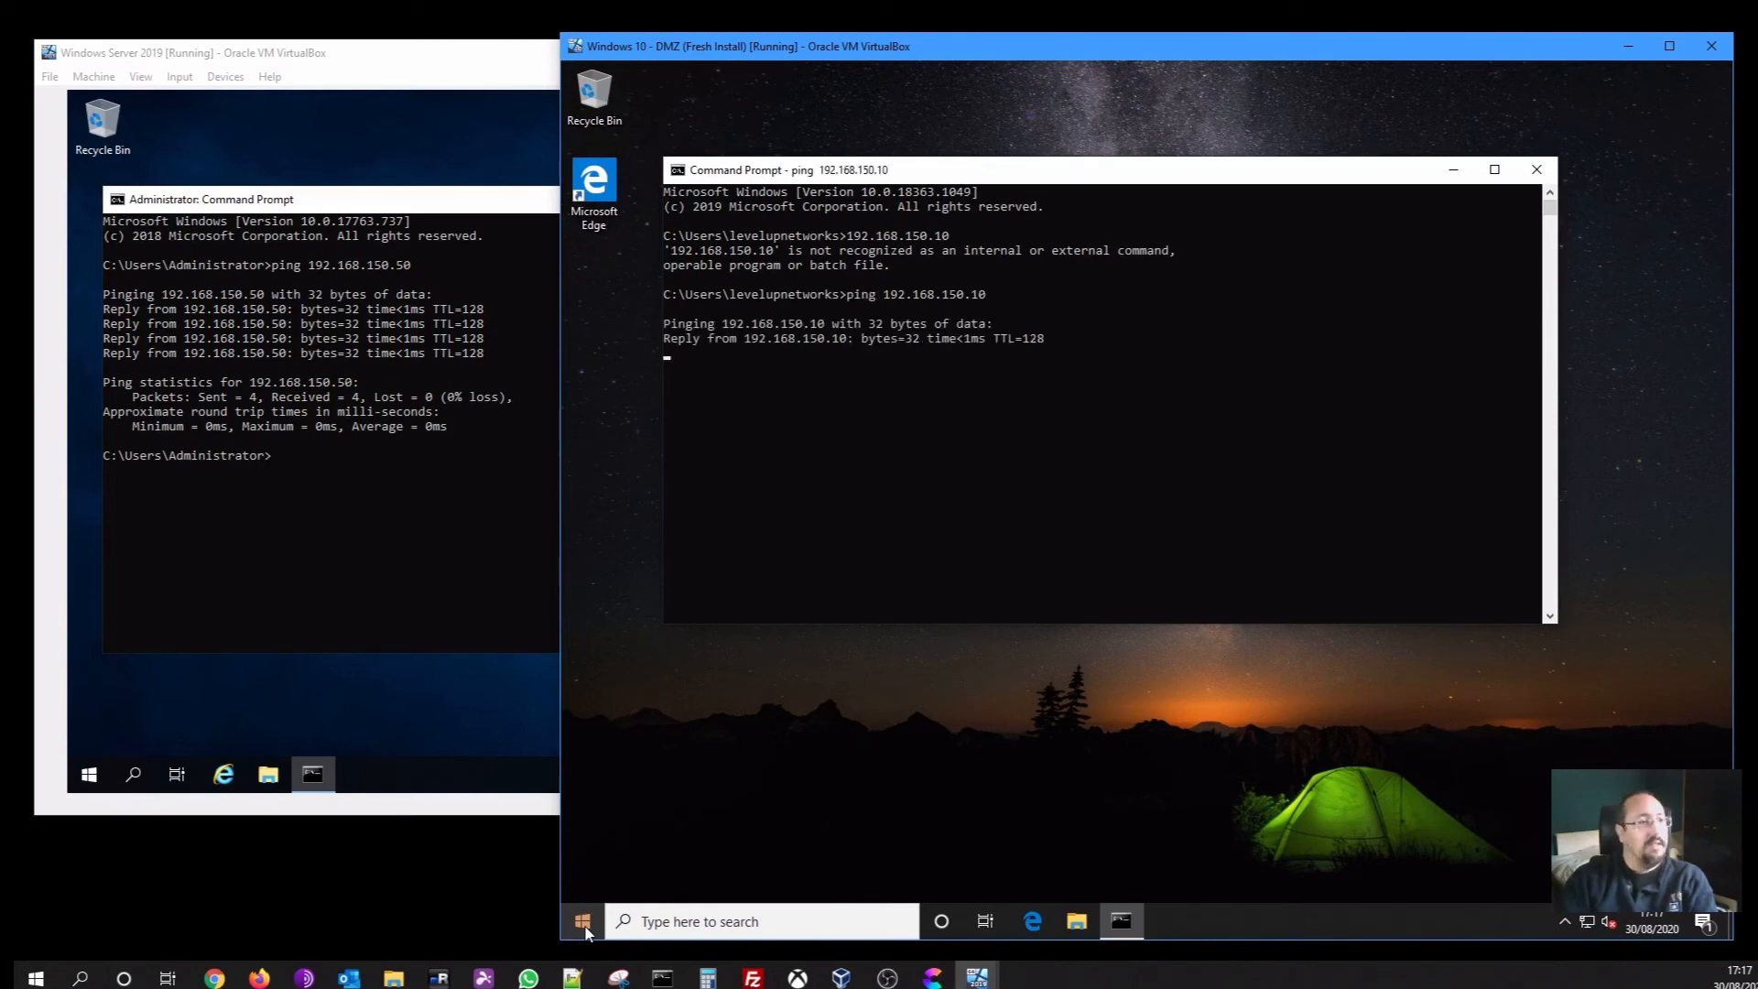
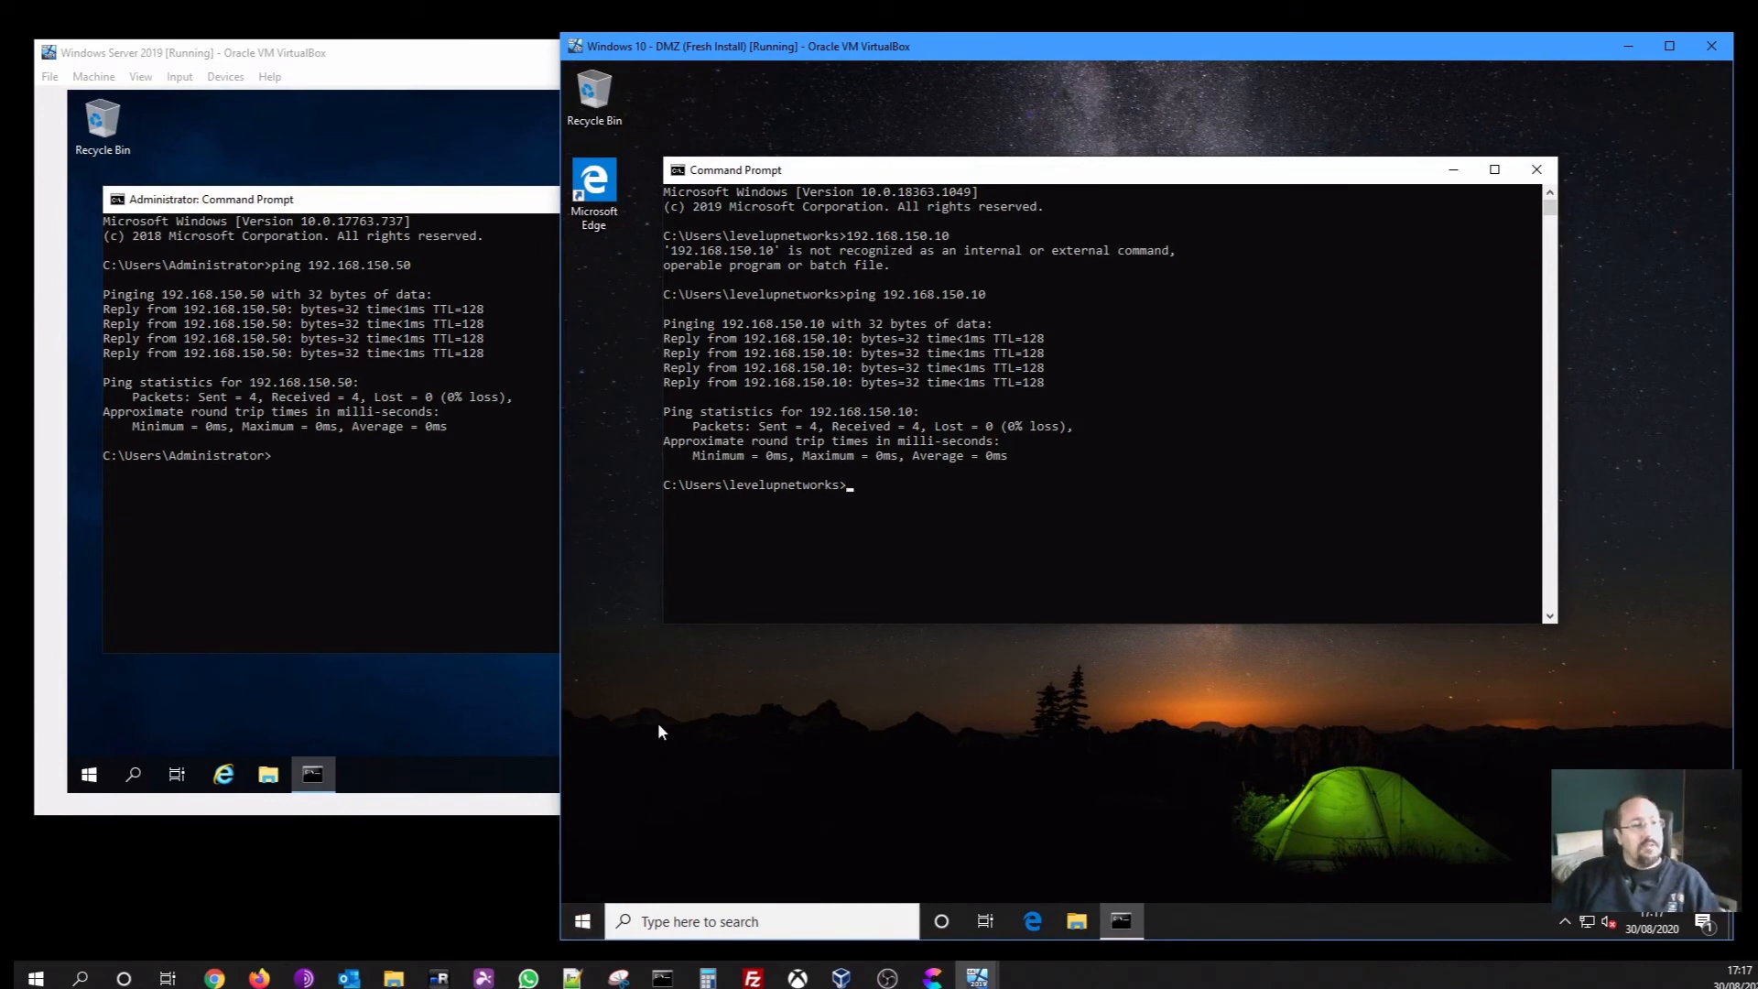
Close the Windows 10 prompt and run hostname on the server, confirming the name Win2019
click(1536, 170)
click(532, 543)
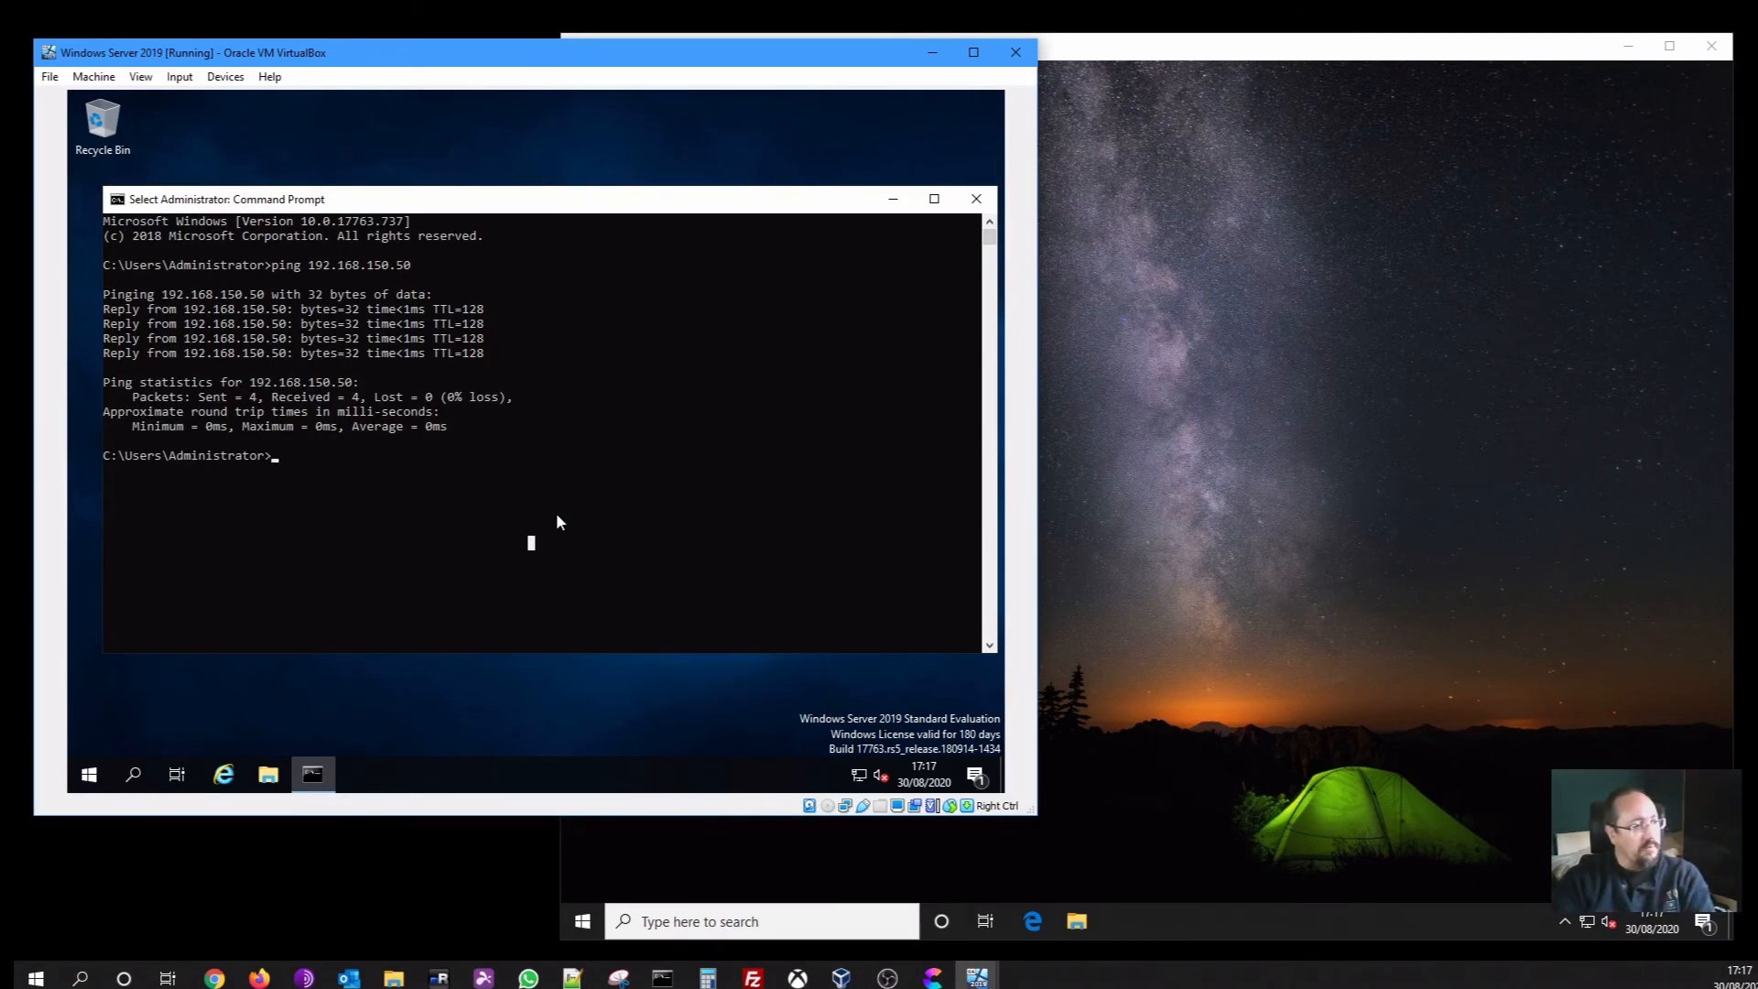
text(hostne)
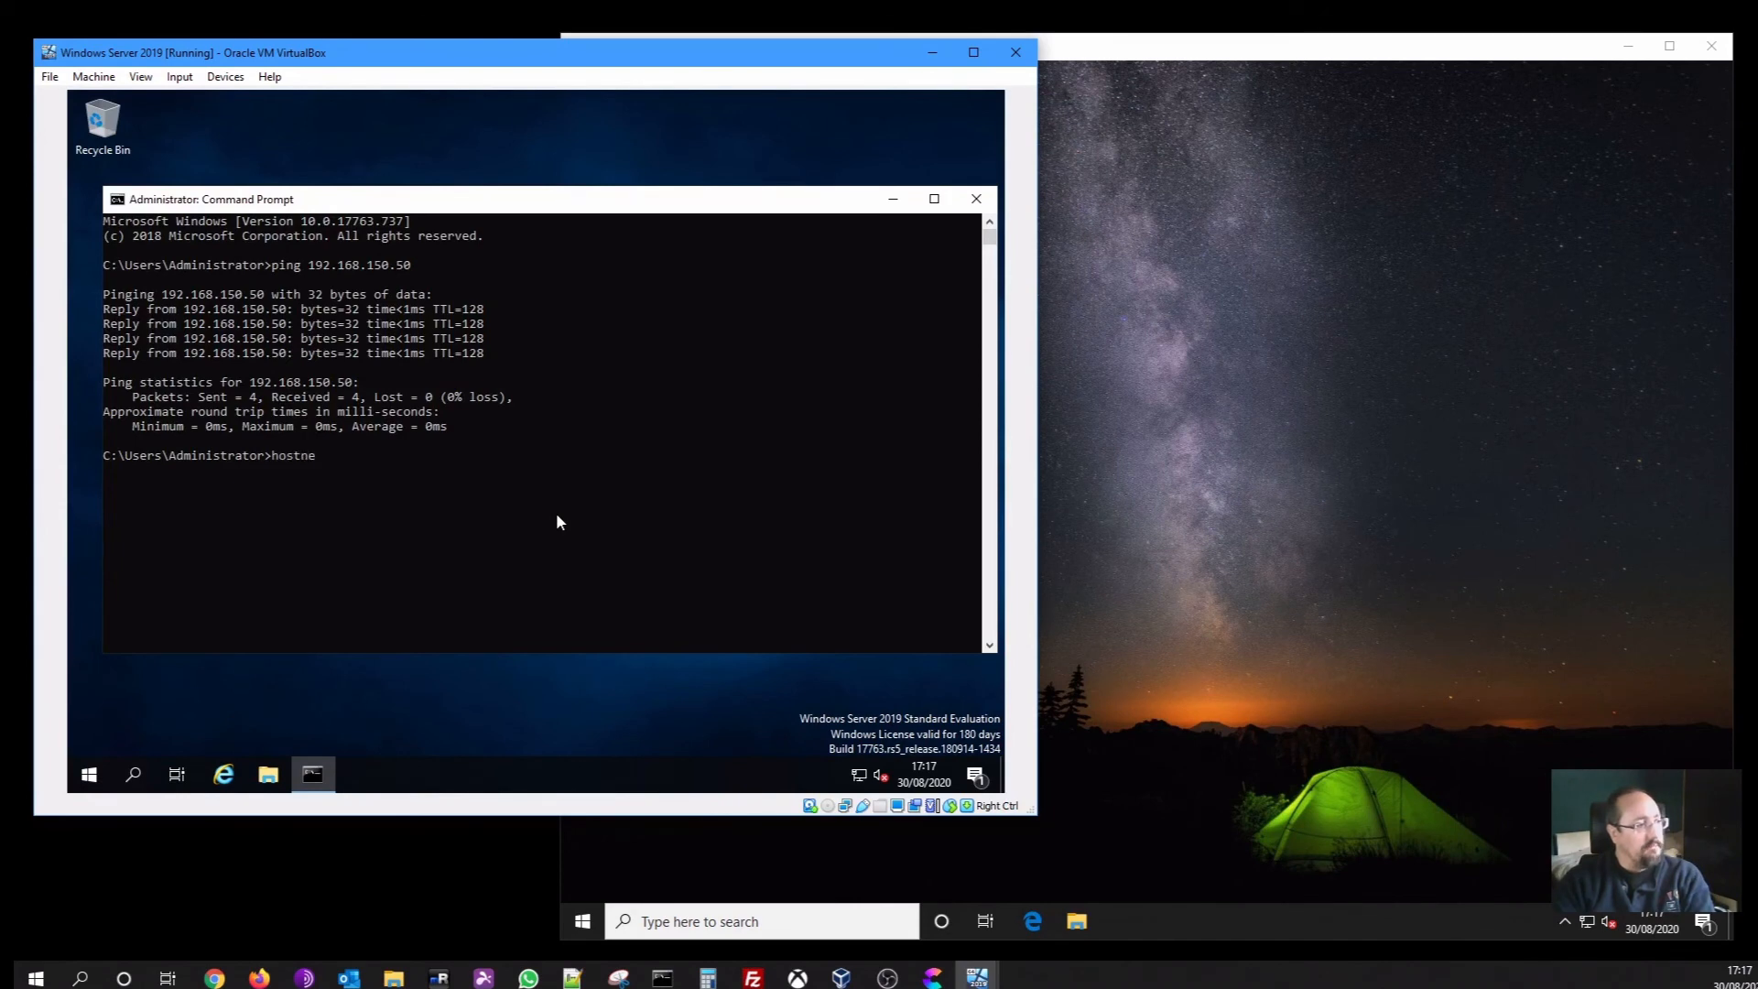
key(BackSpace)
text(ame)
key(Return)
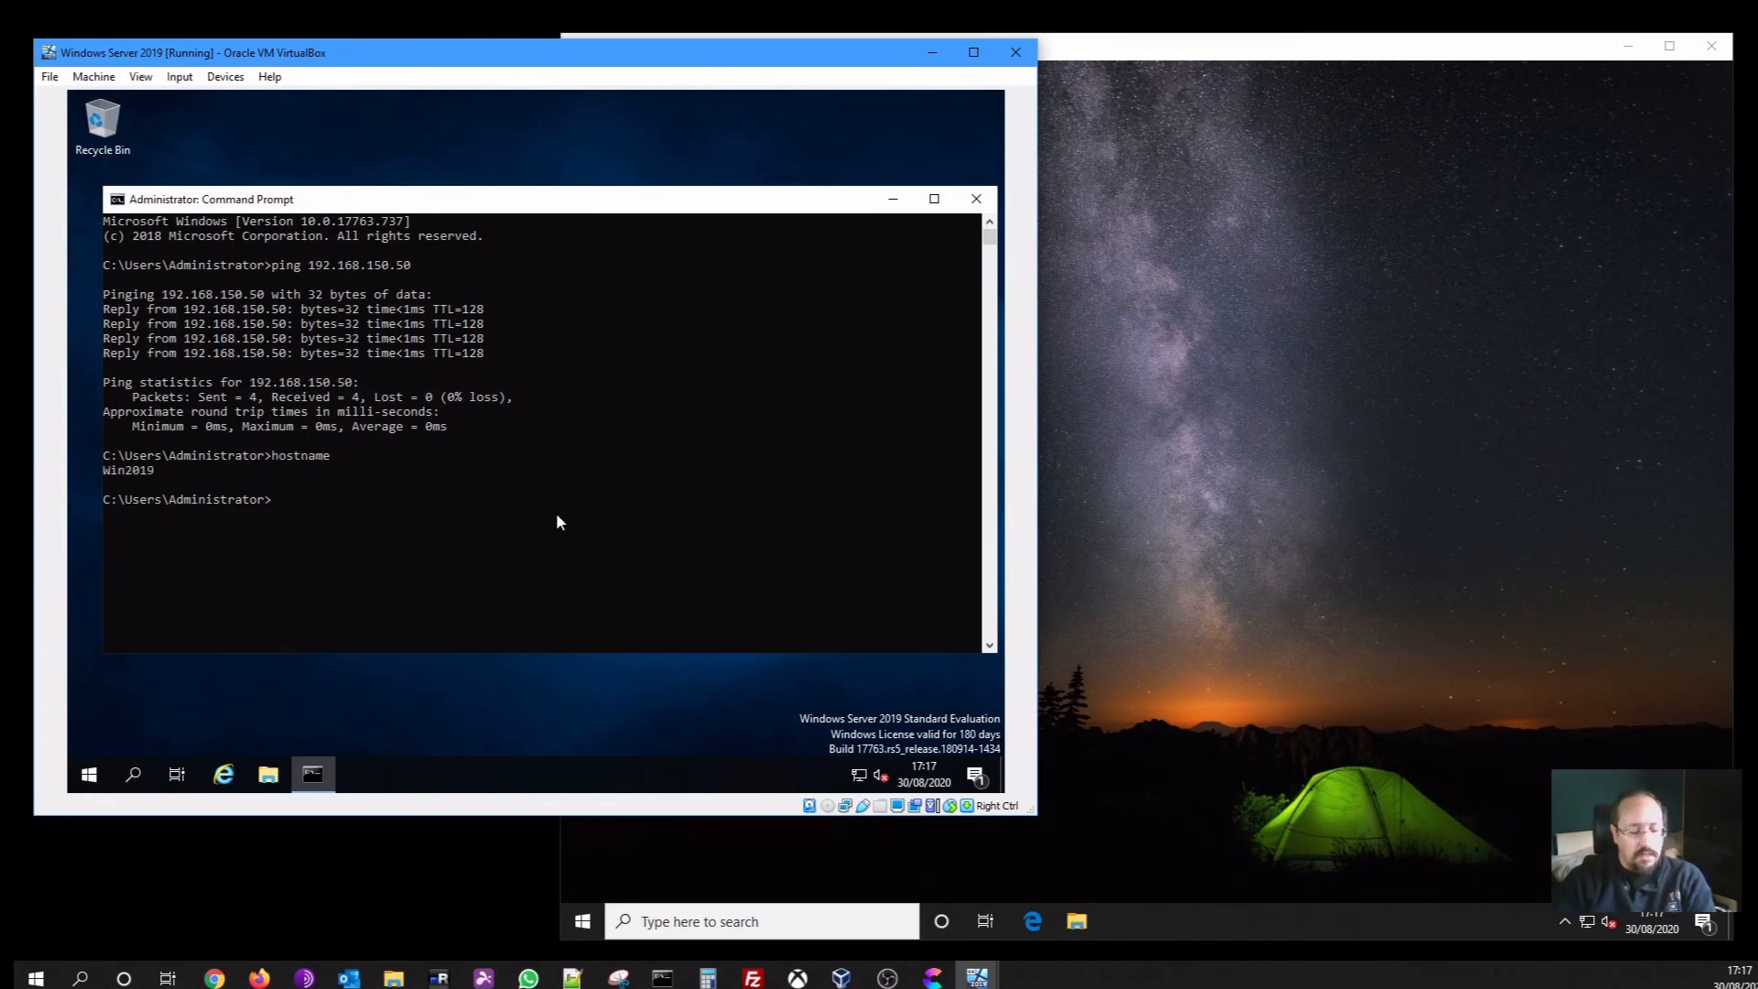
Check in Server Manager's Local Server page that the server belongs to levelupdemo.local
text(exit)
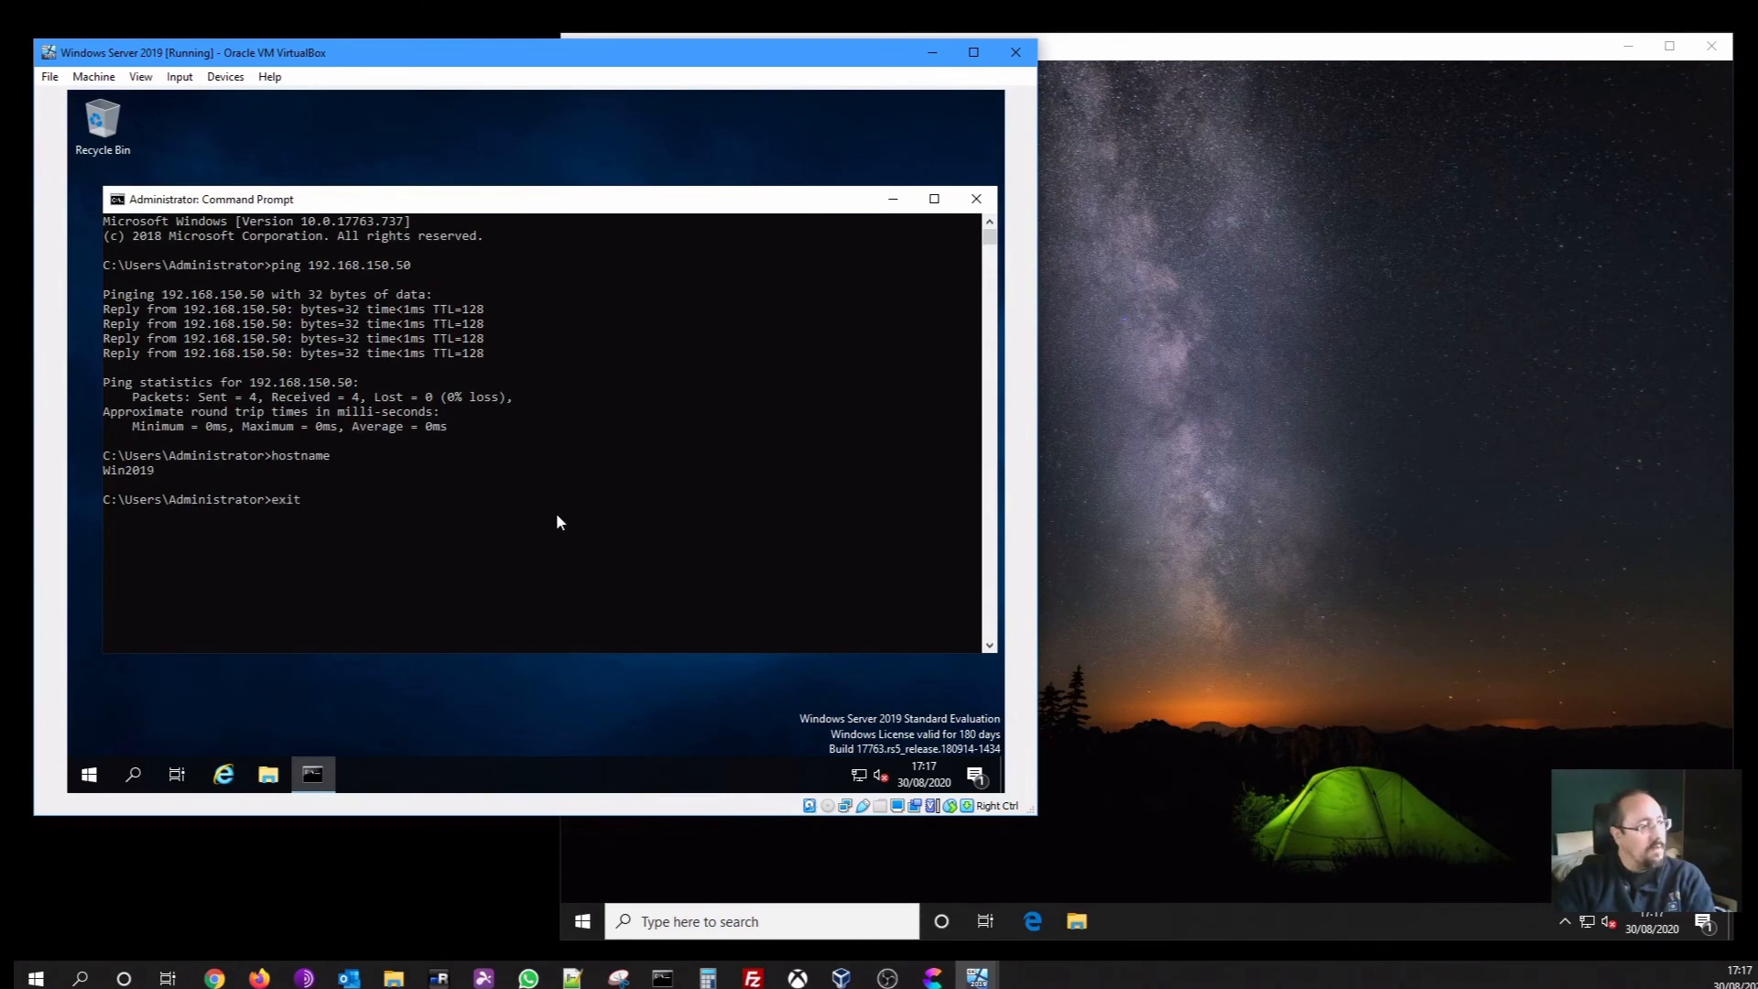
key(Return)
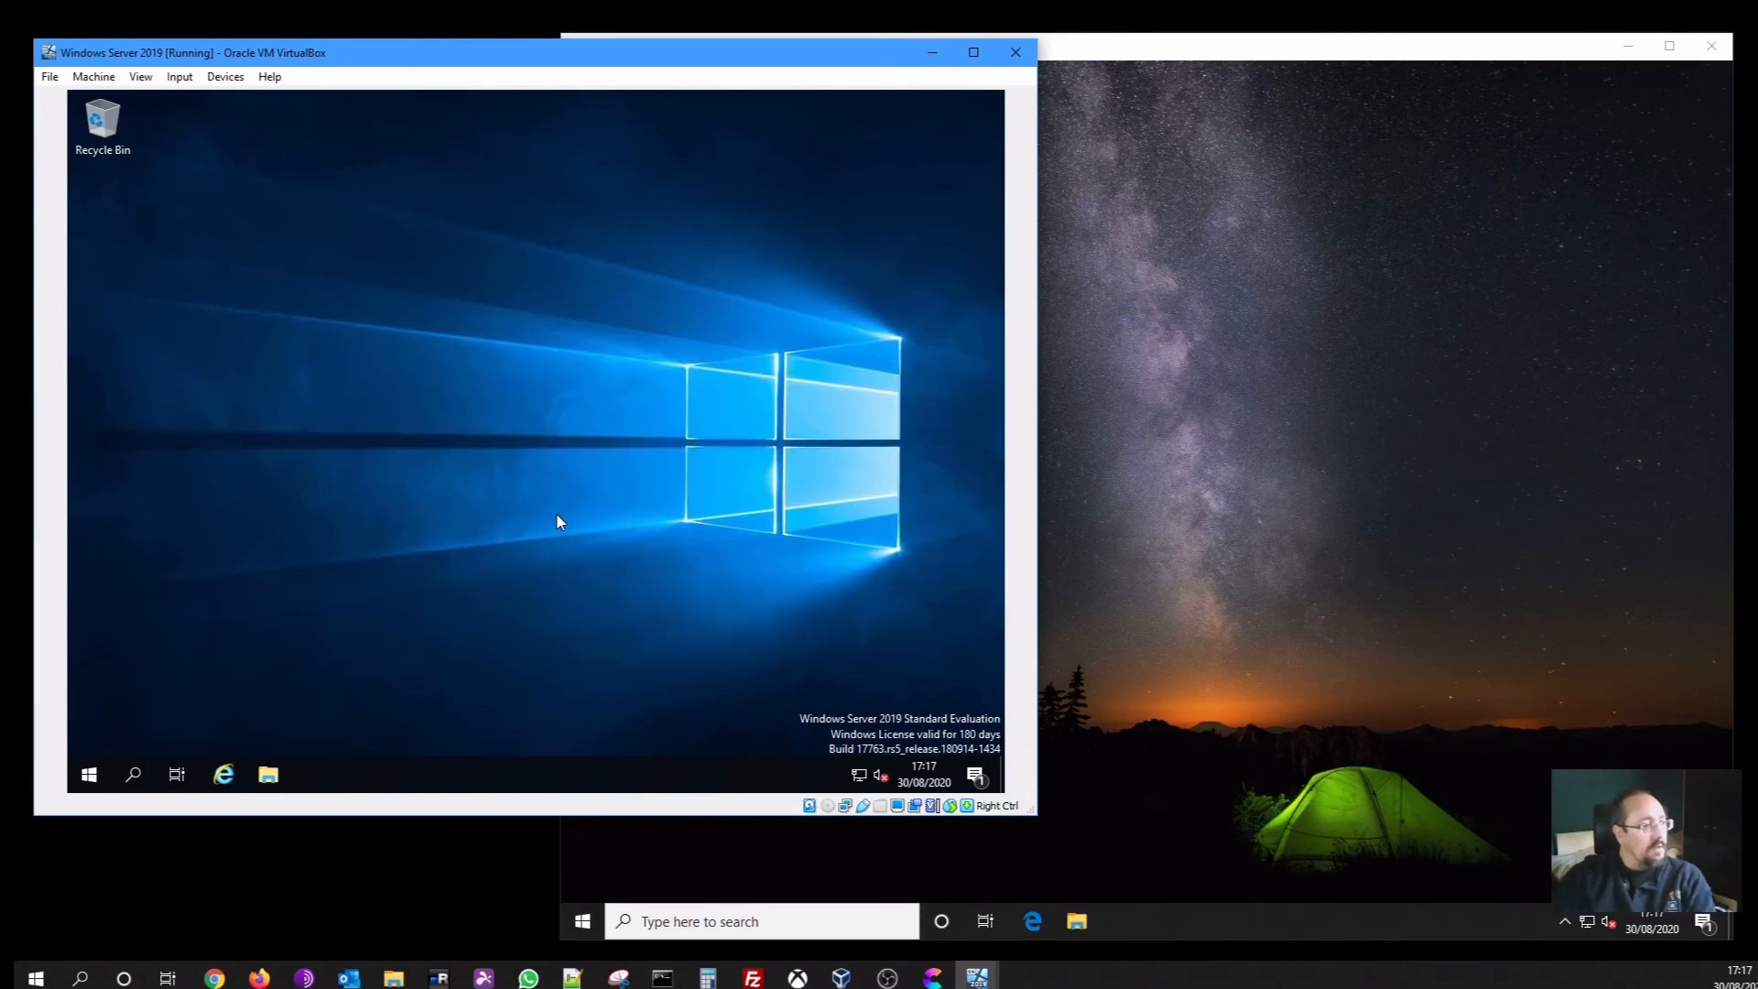
click(97, 780)
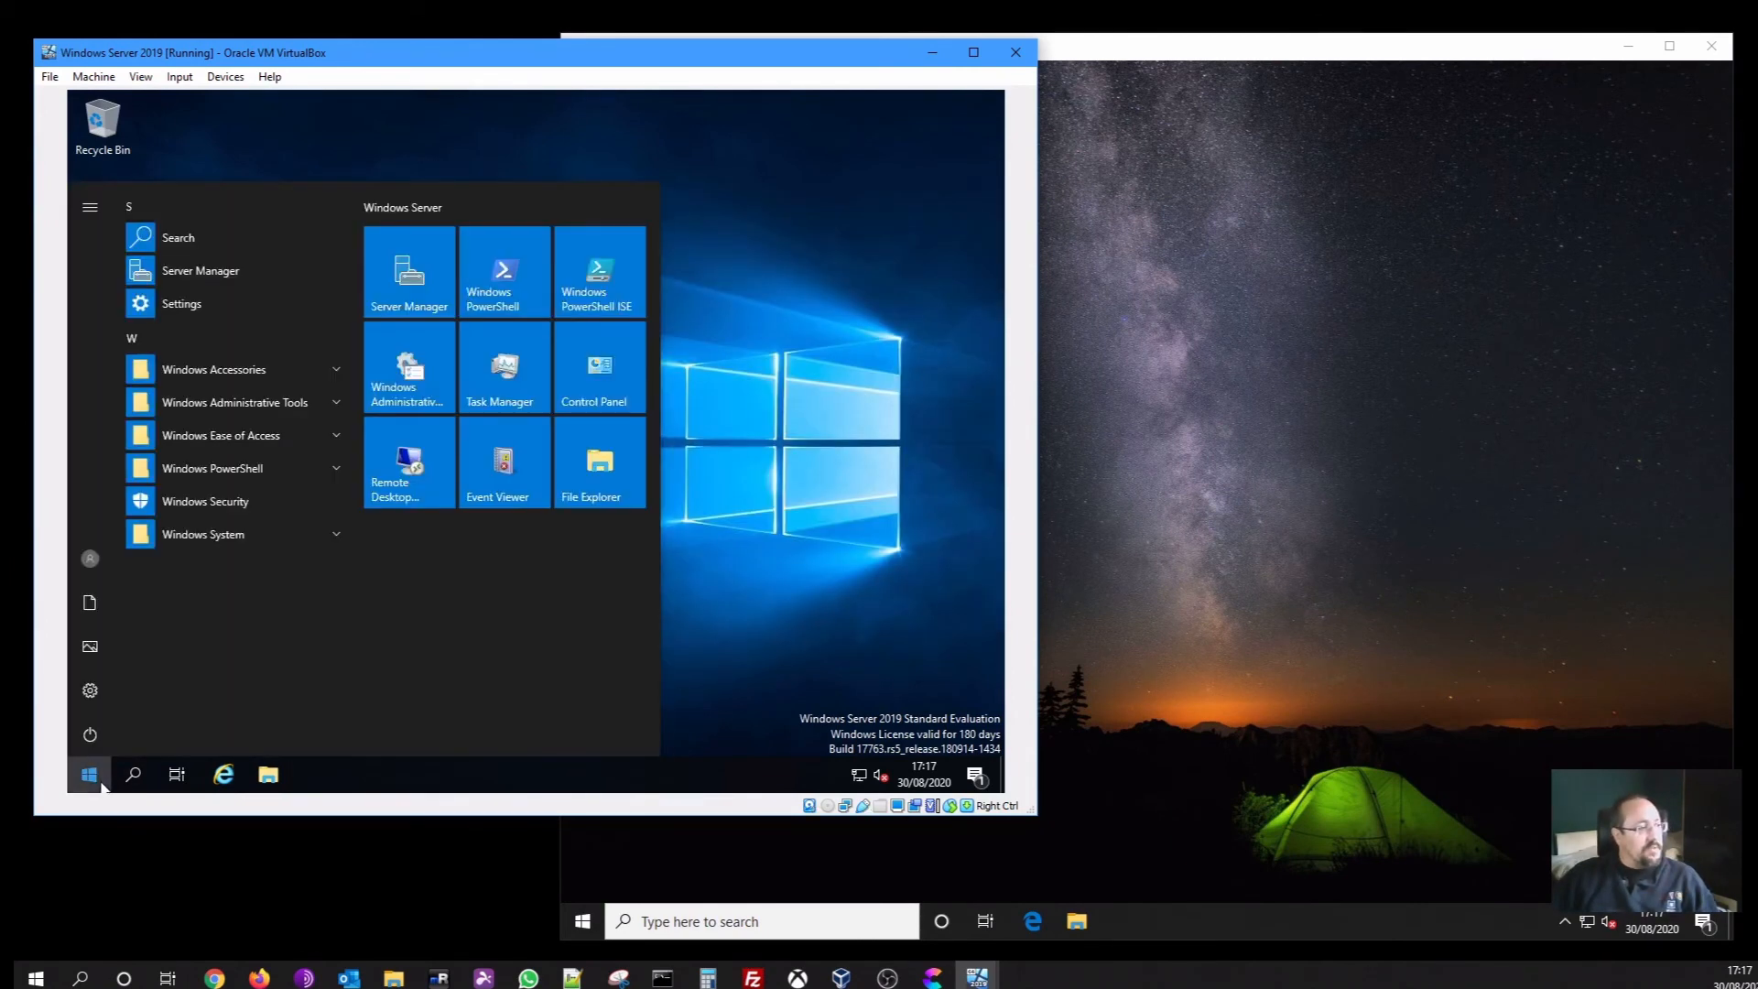
click(220, 271)
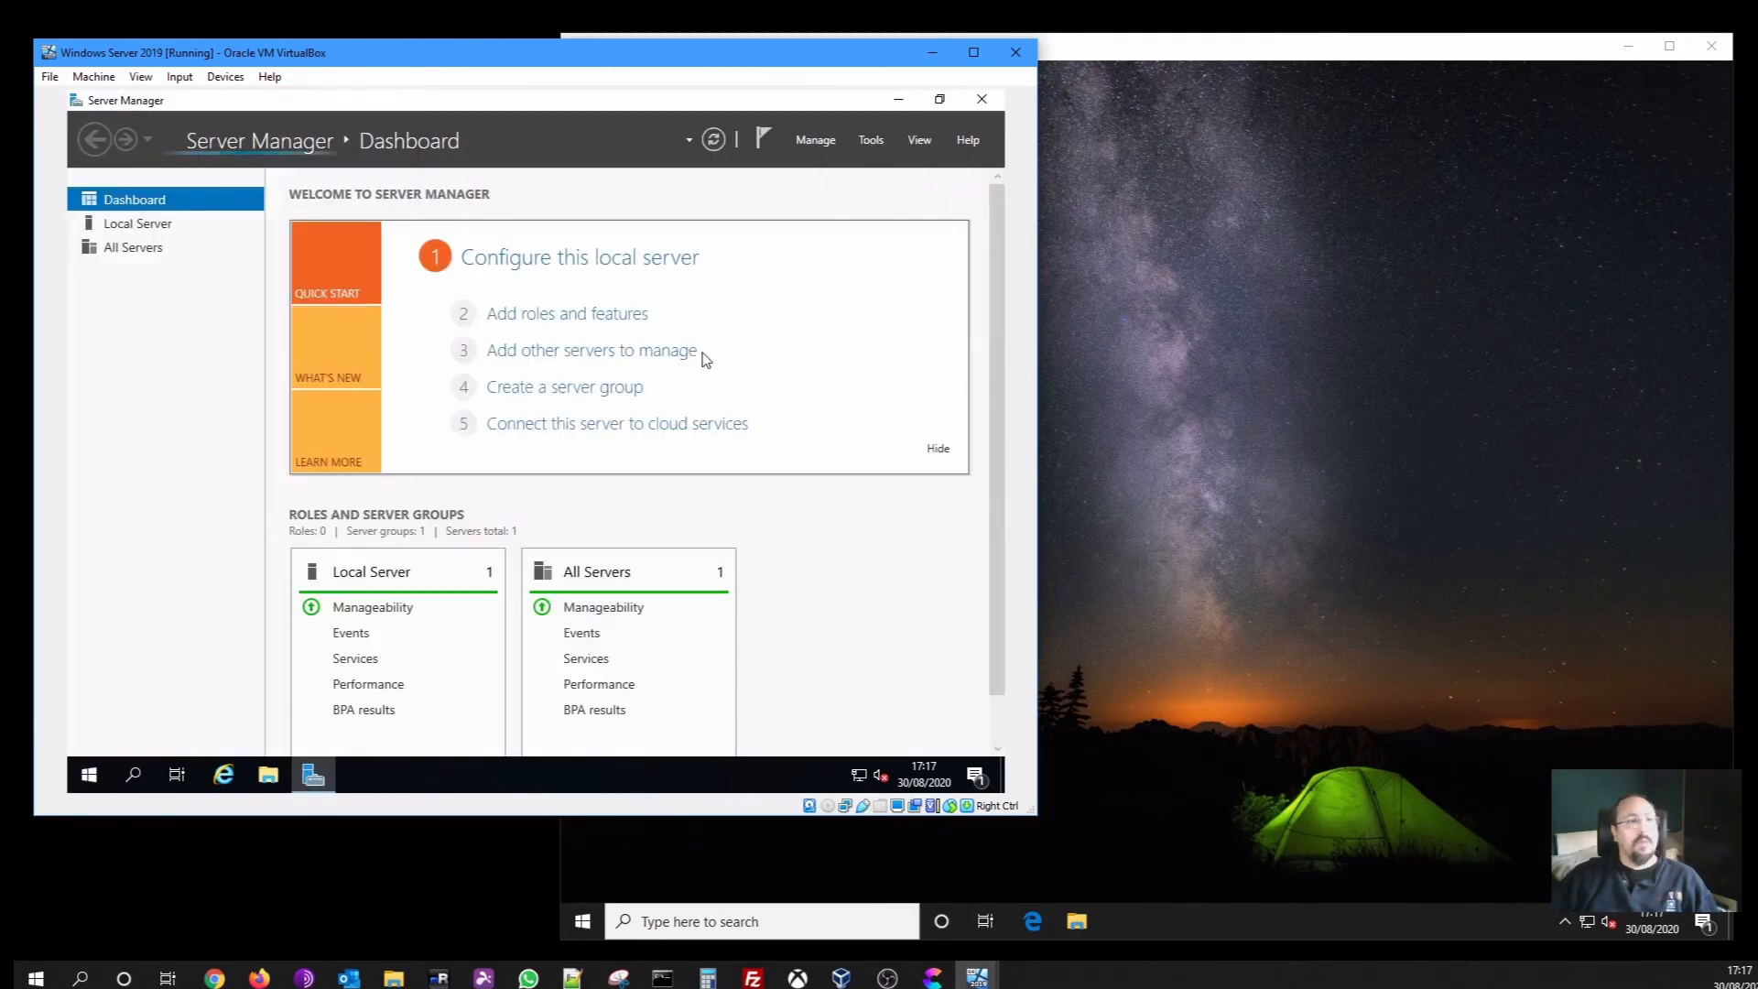
click(114, 229)
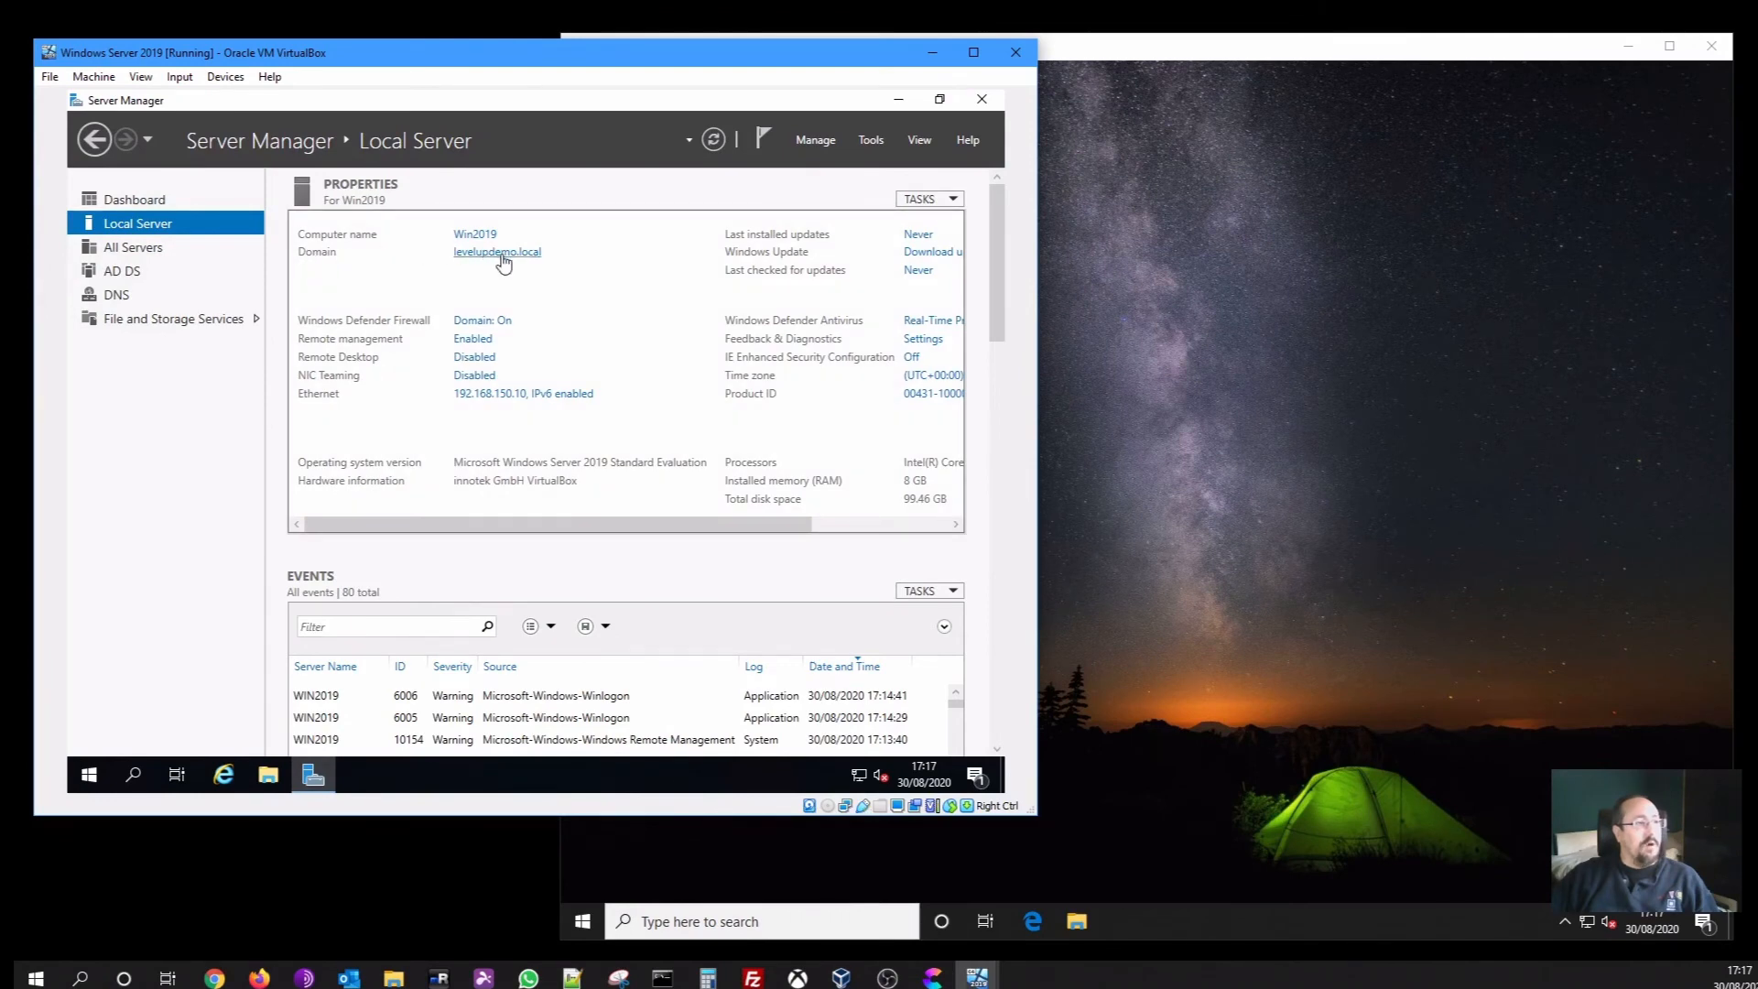
click(1106, 399)
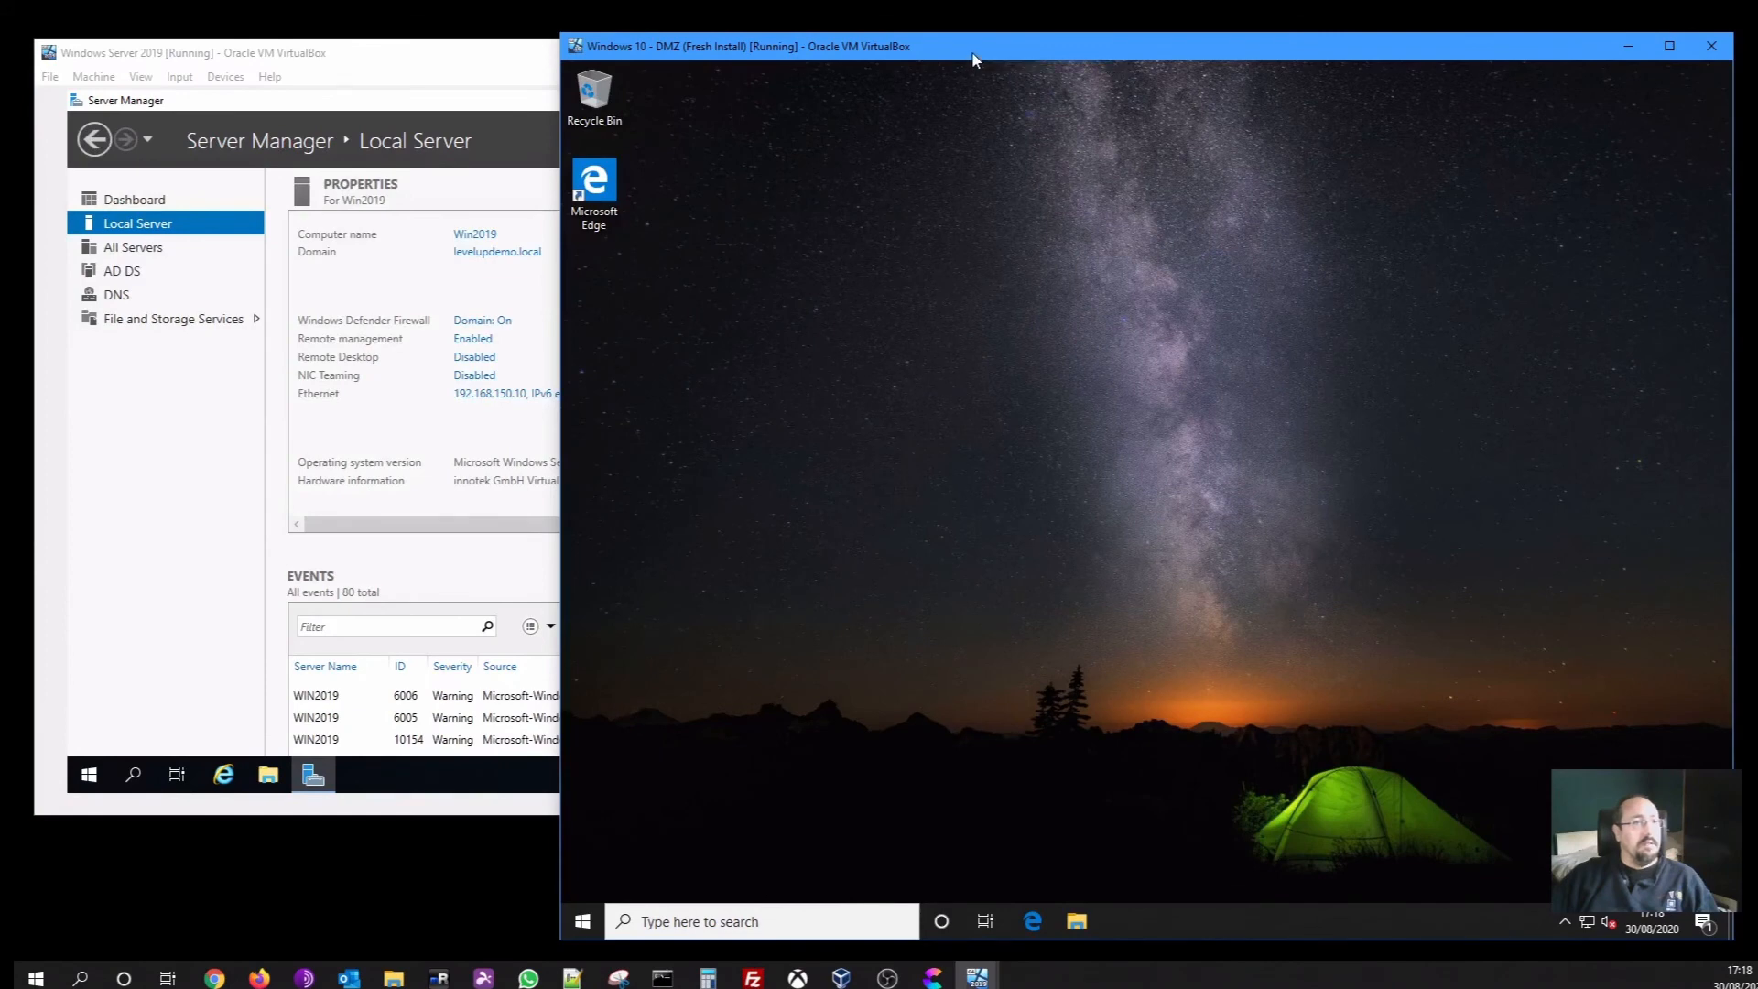
Open the Windows 10 VM's System Properties from This PC, showing it in WORKGROUP
drag(972, 59, 743, 64)
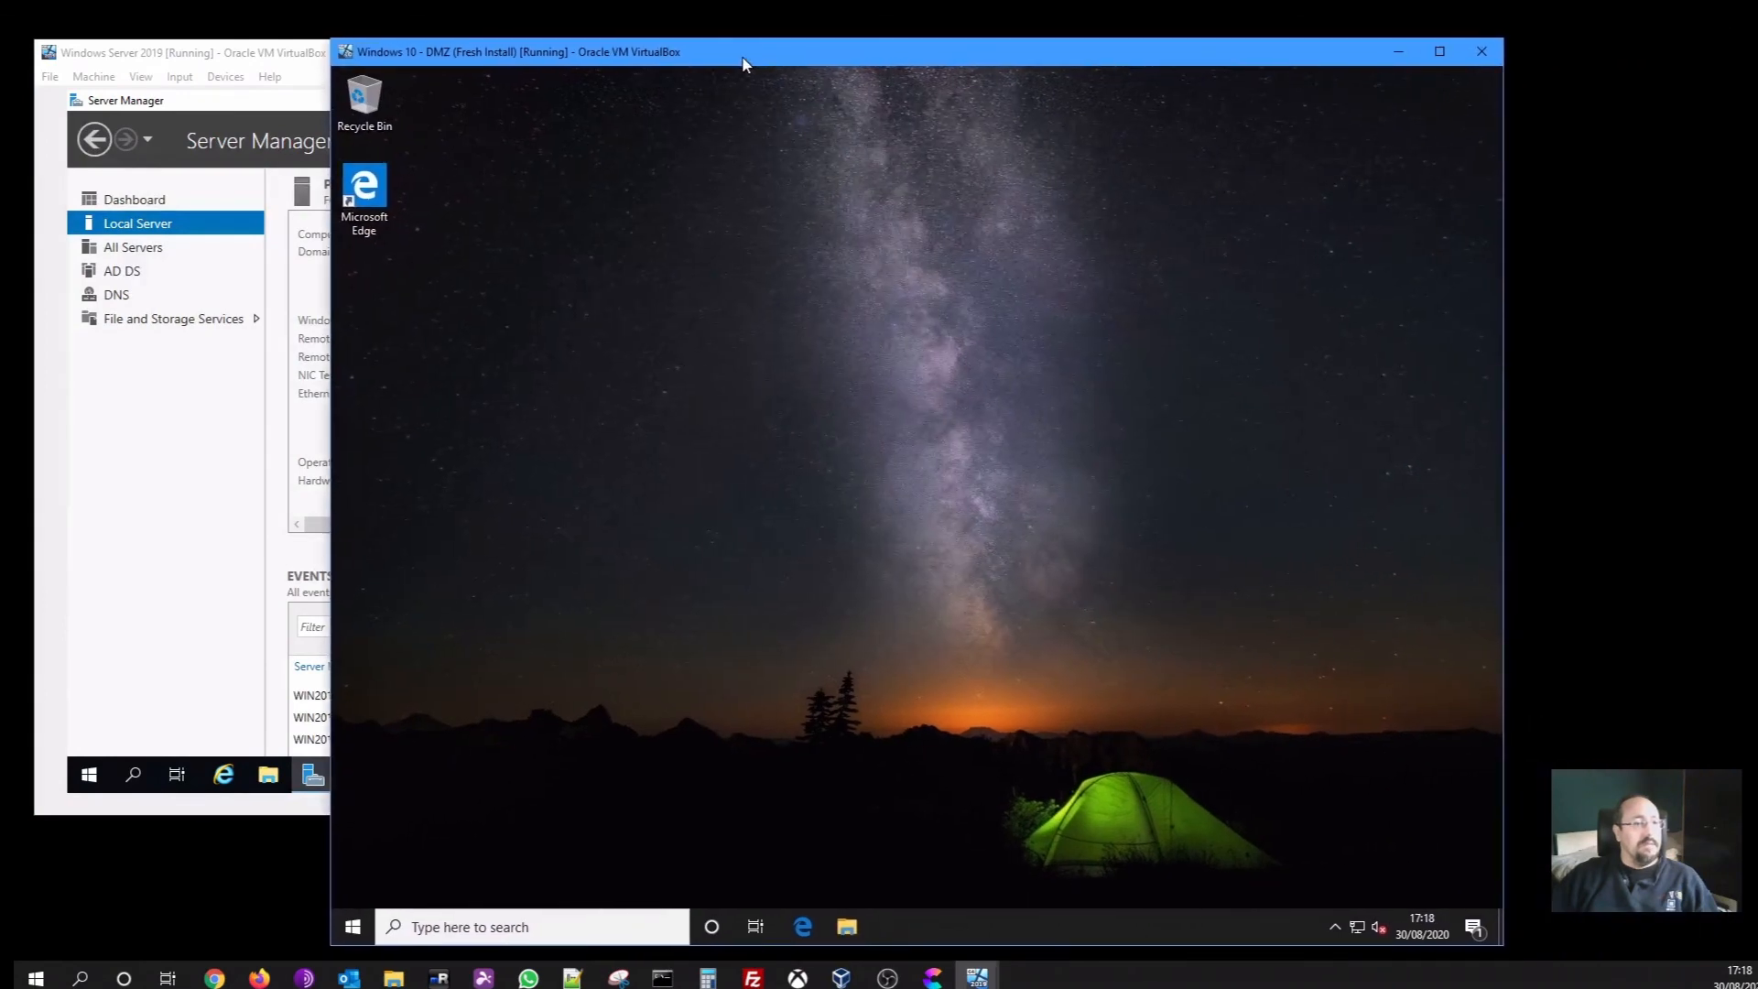
click(848, 928)
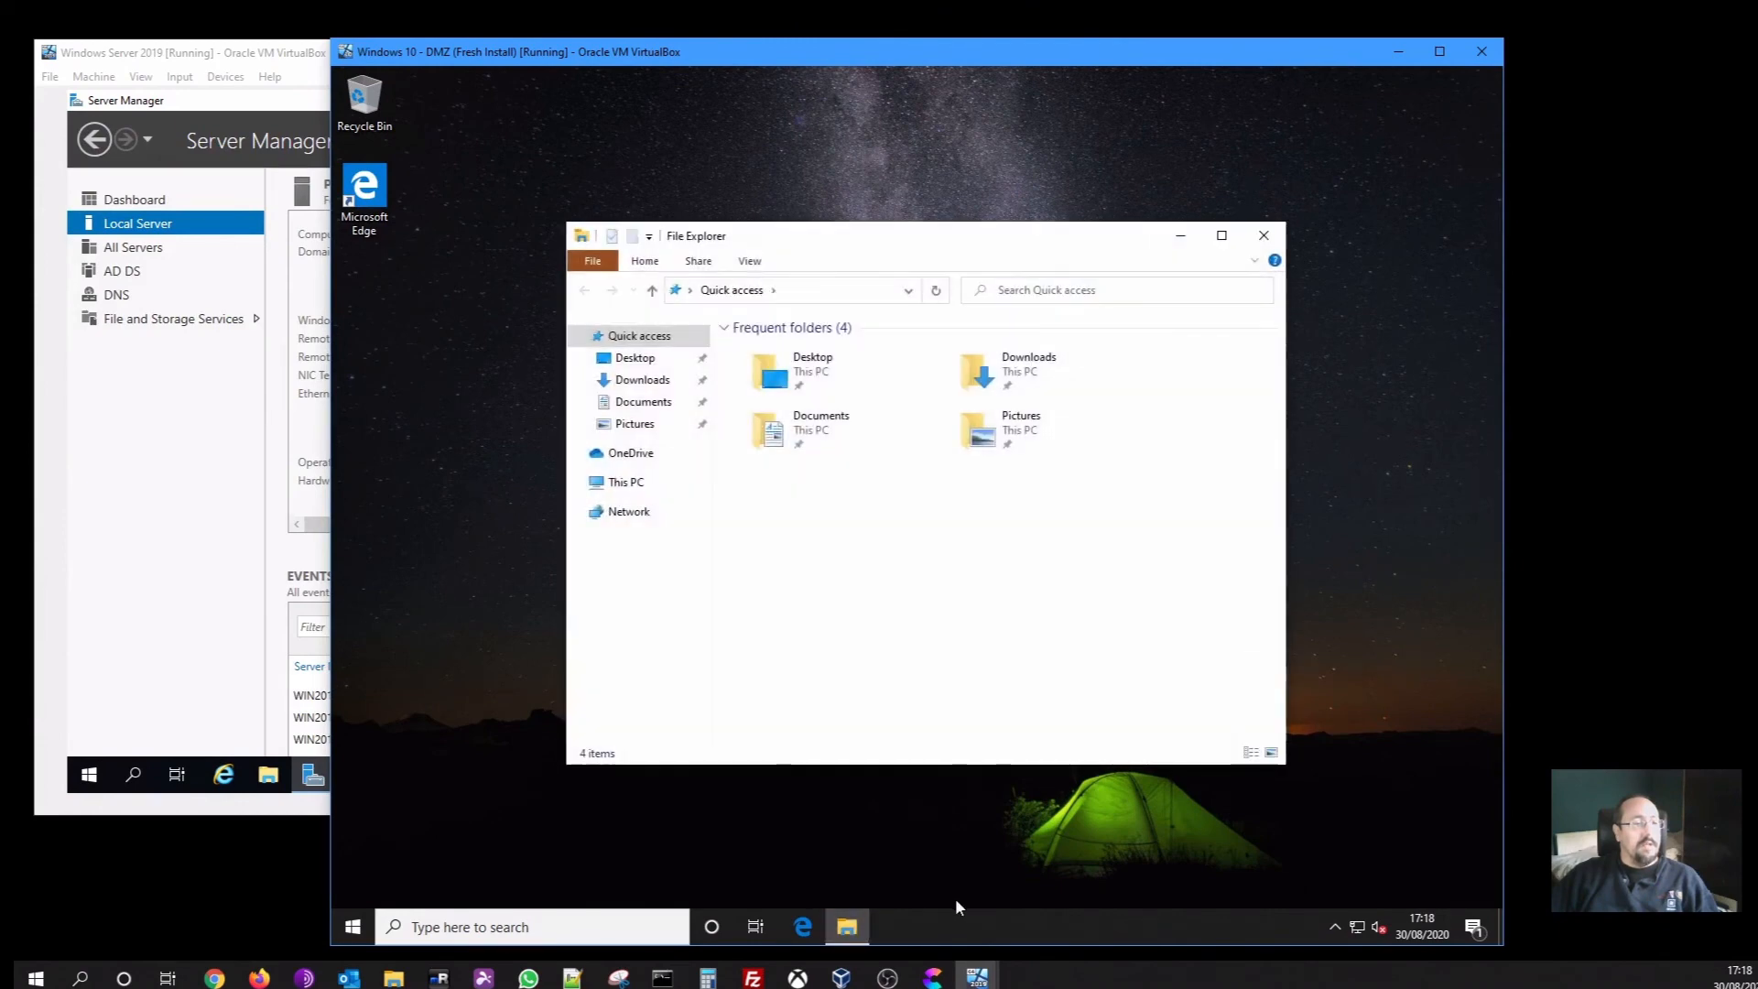
right_click(630, 484)
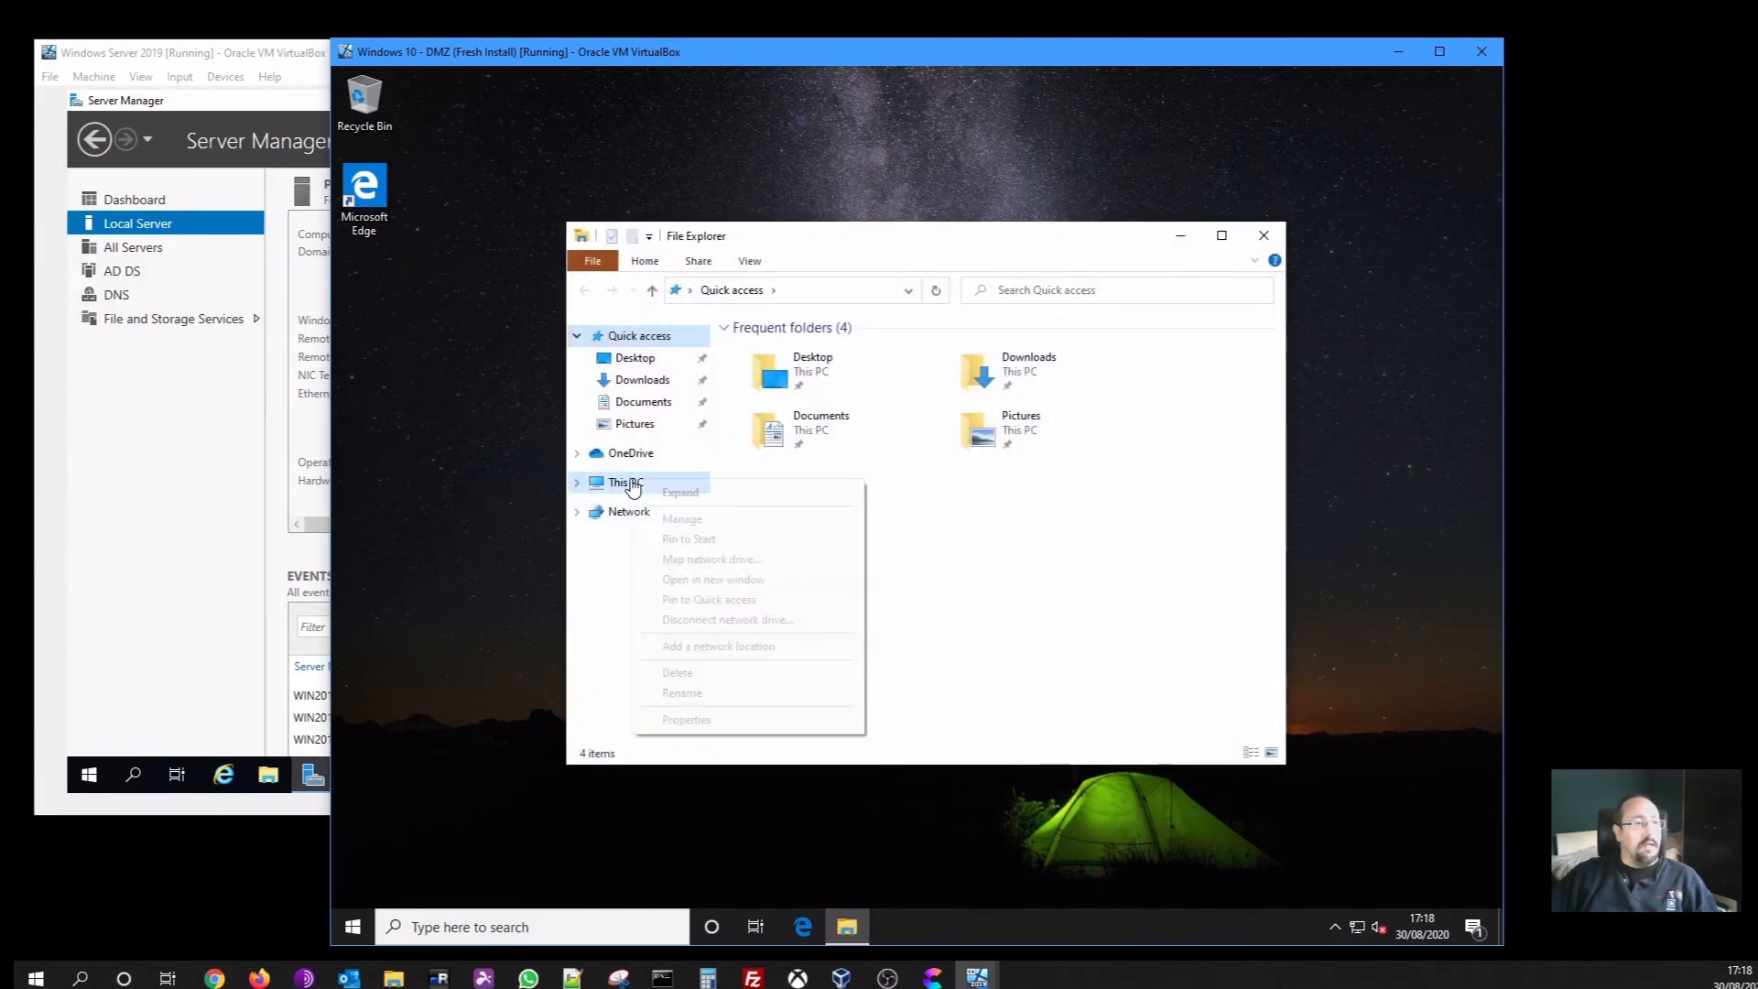
click(687, 719)
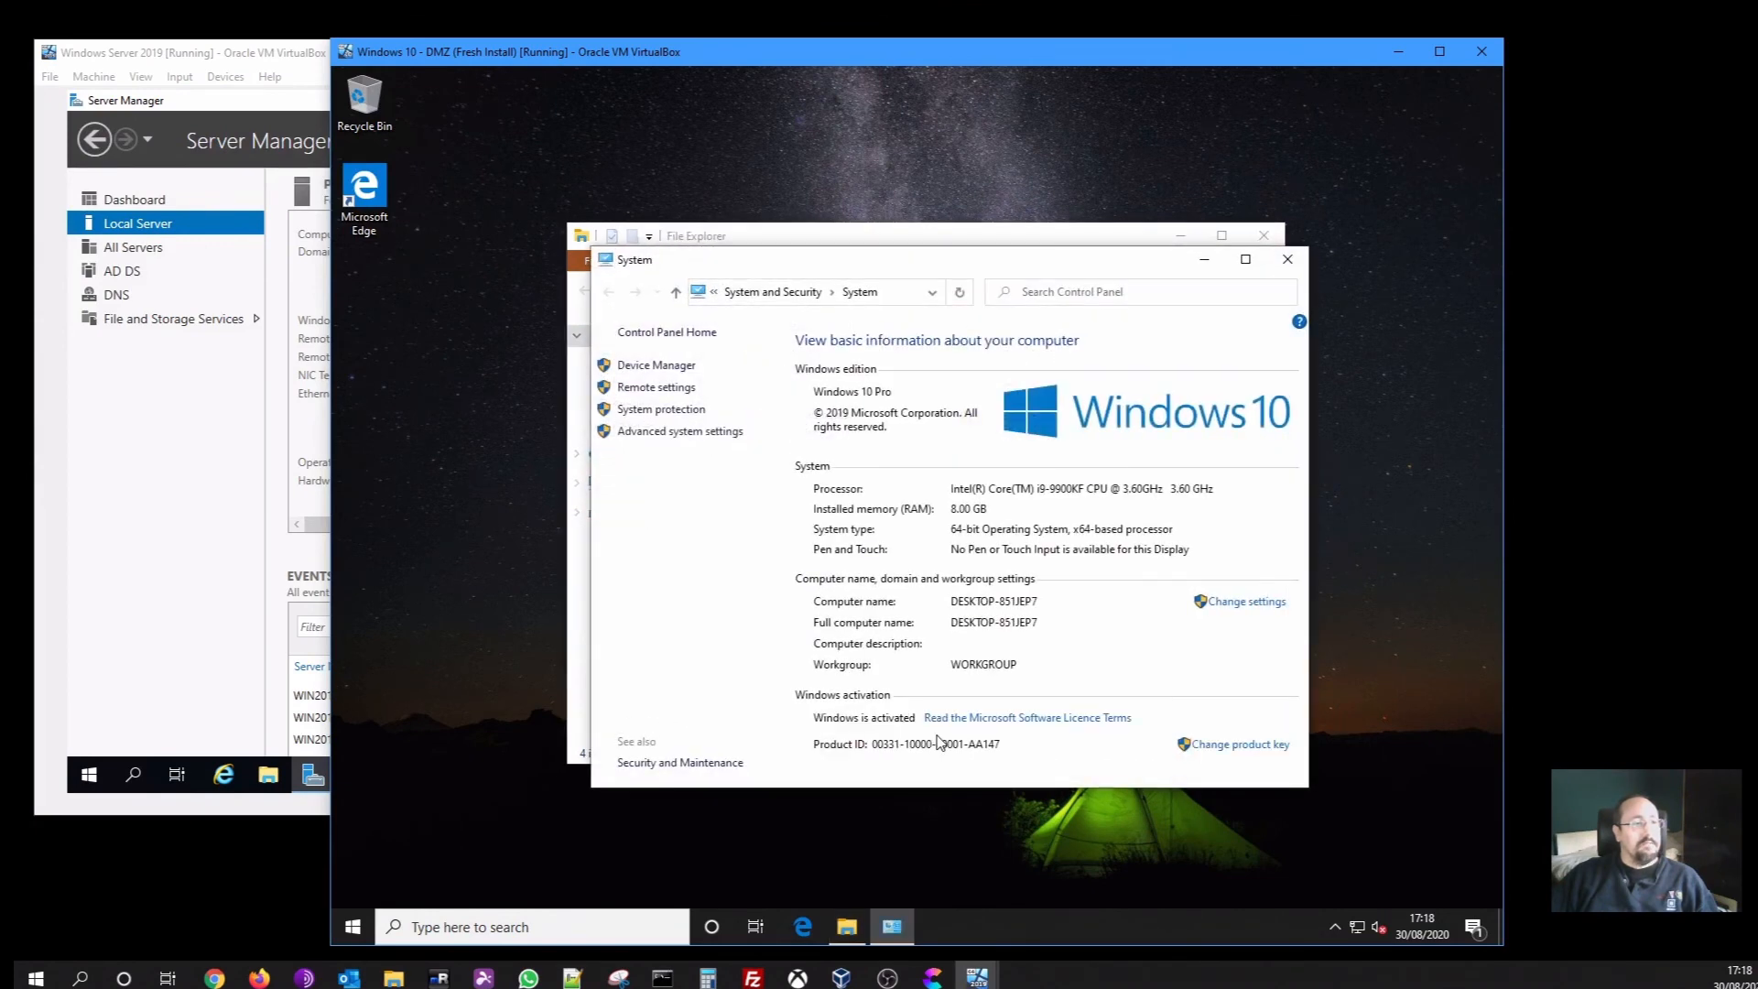
click(1245, 259)
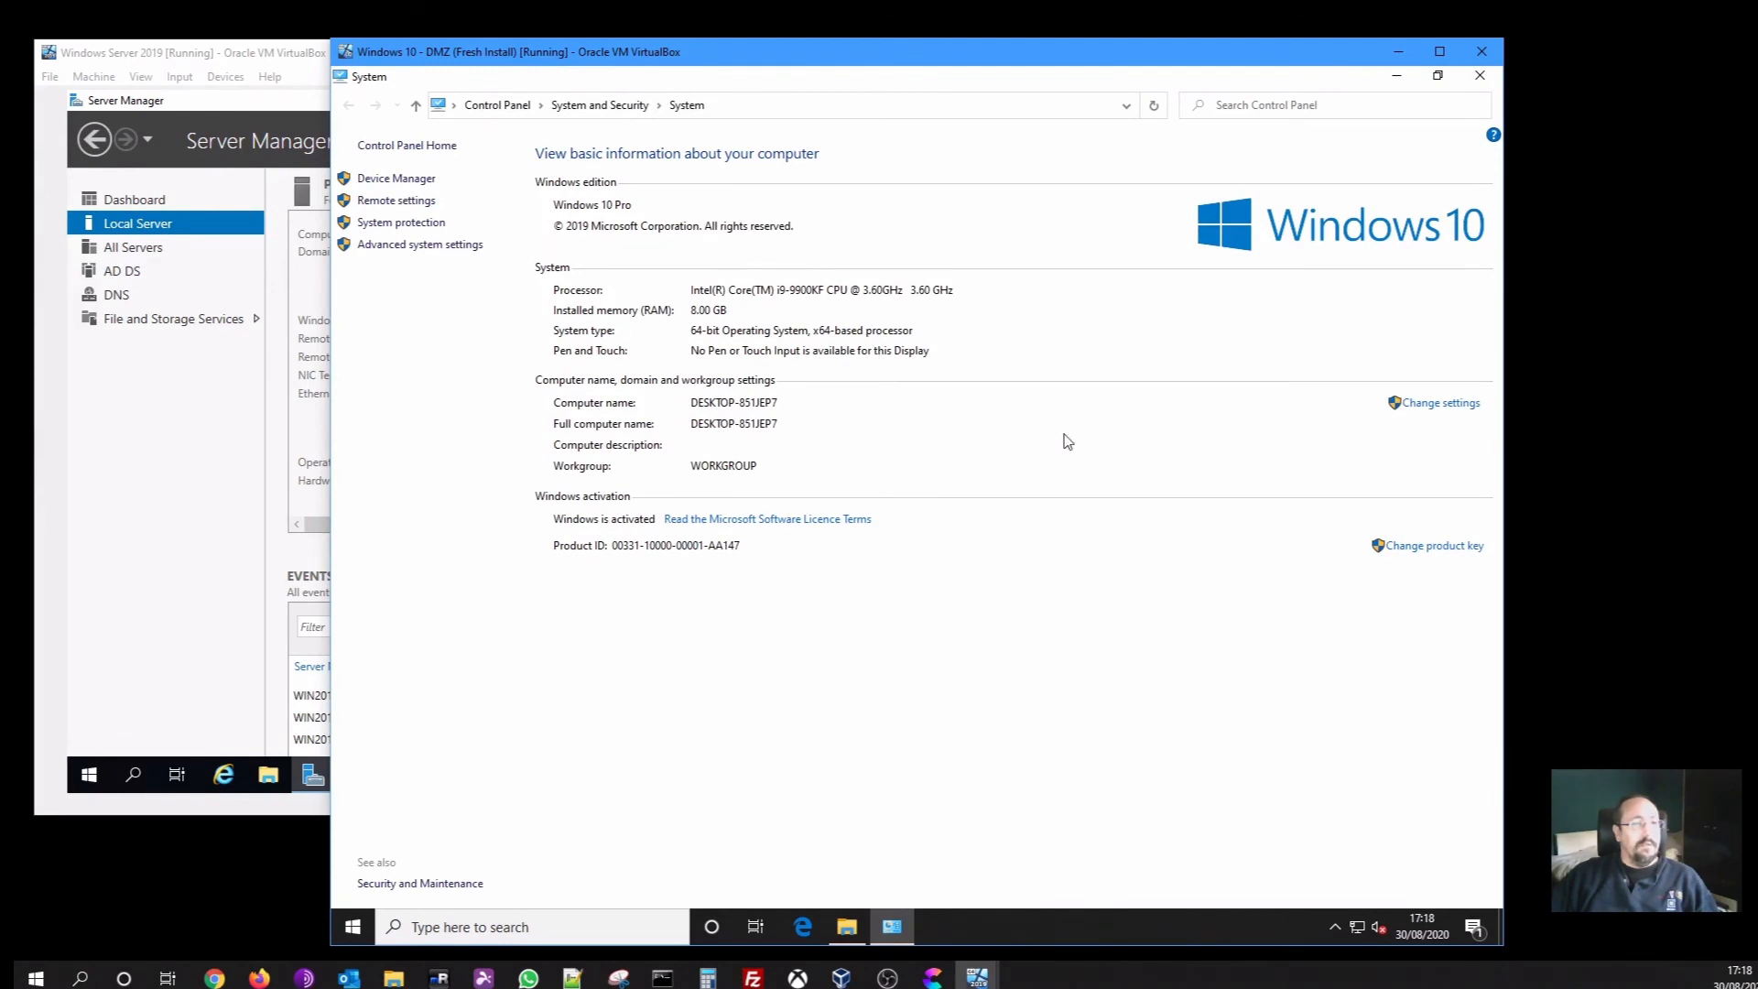
click(1434, 408)
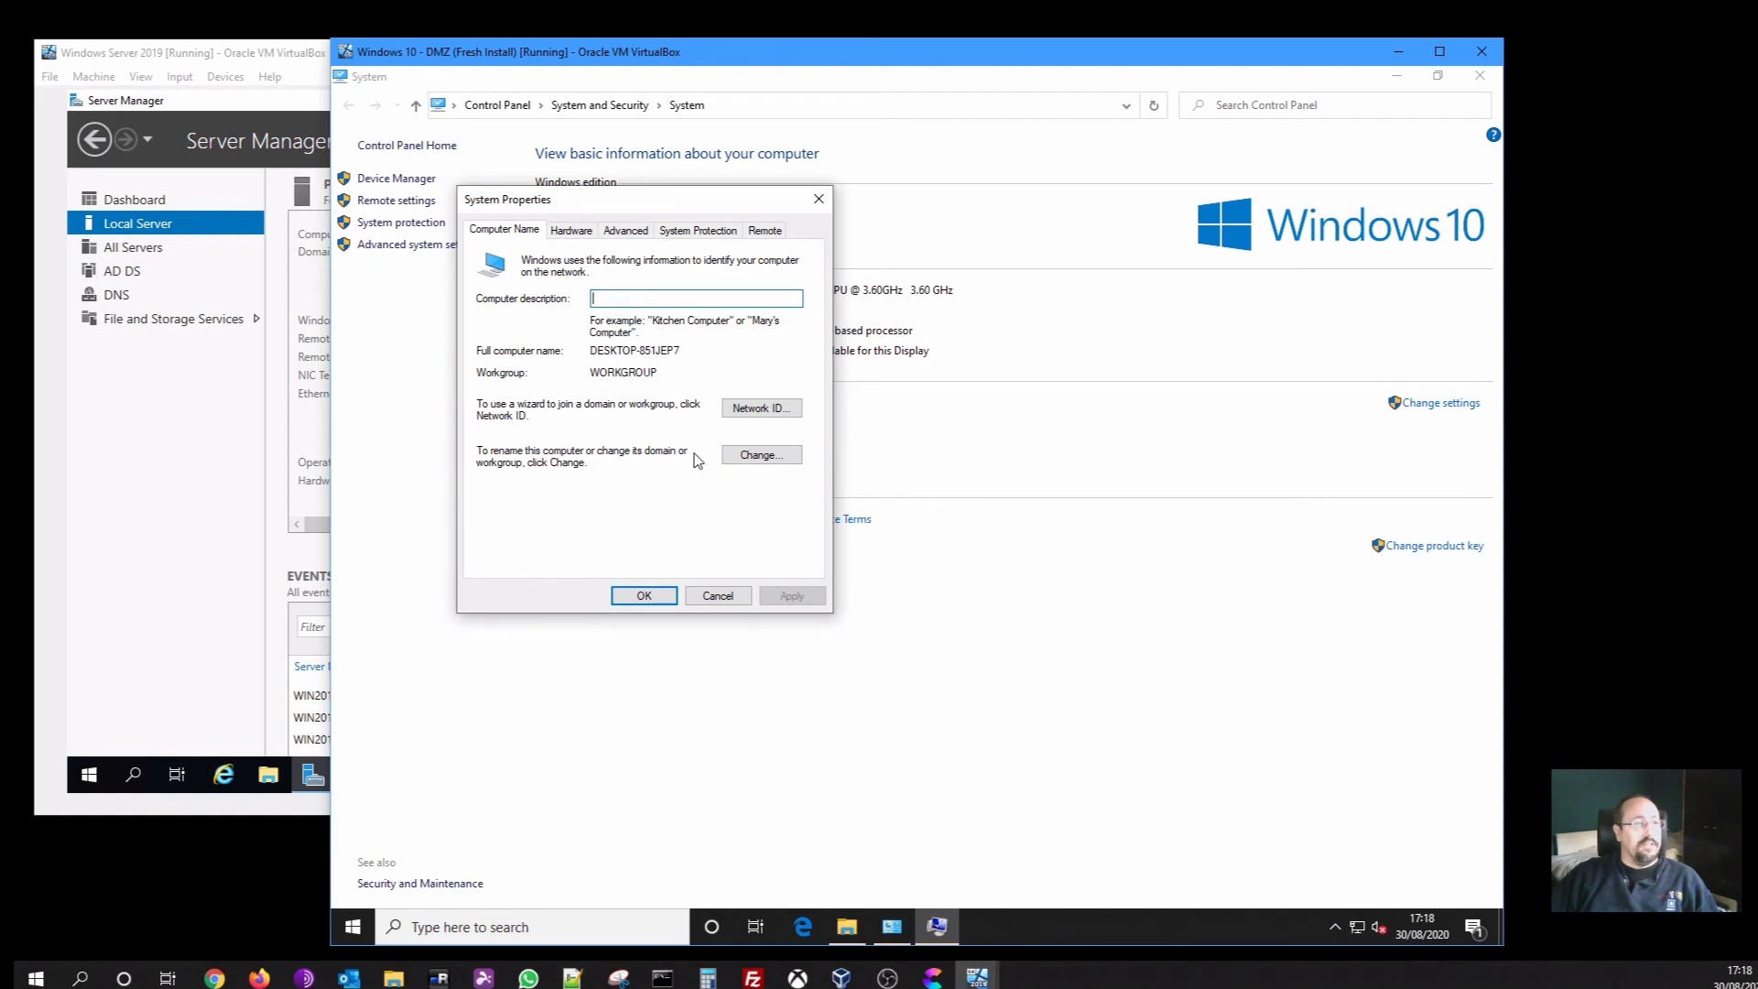
Attempt to join the Windows 10 VM to domain levelupdemo.local
click(756, 455)
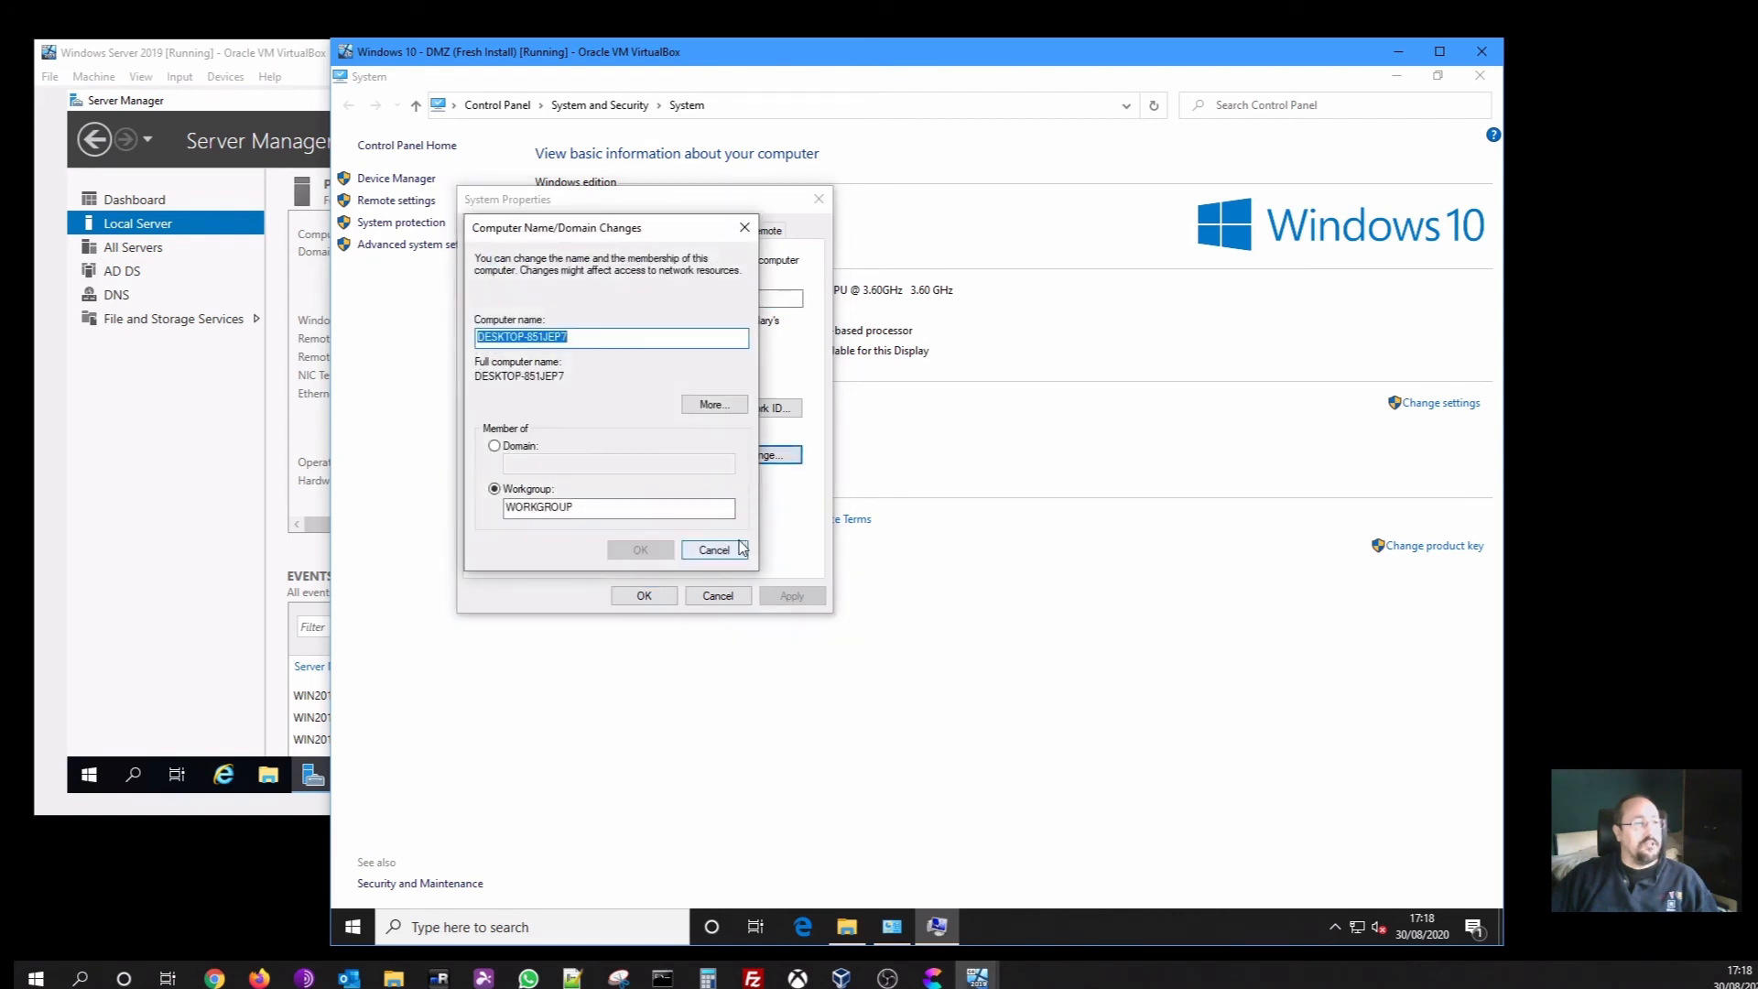
click(514, 446)
click(558, 466)
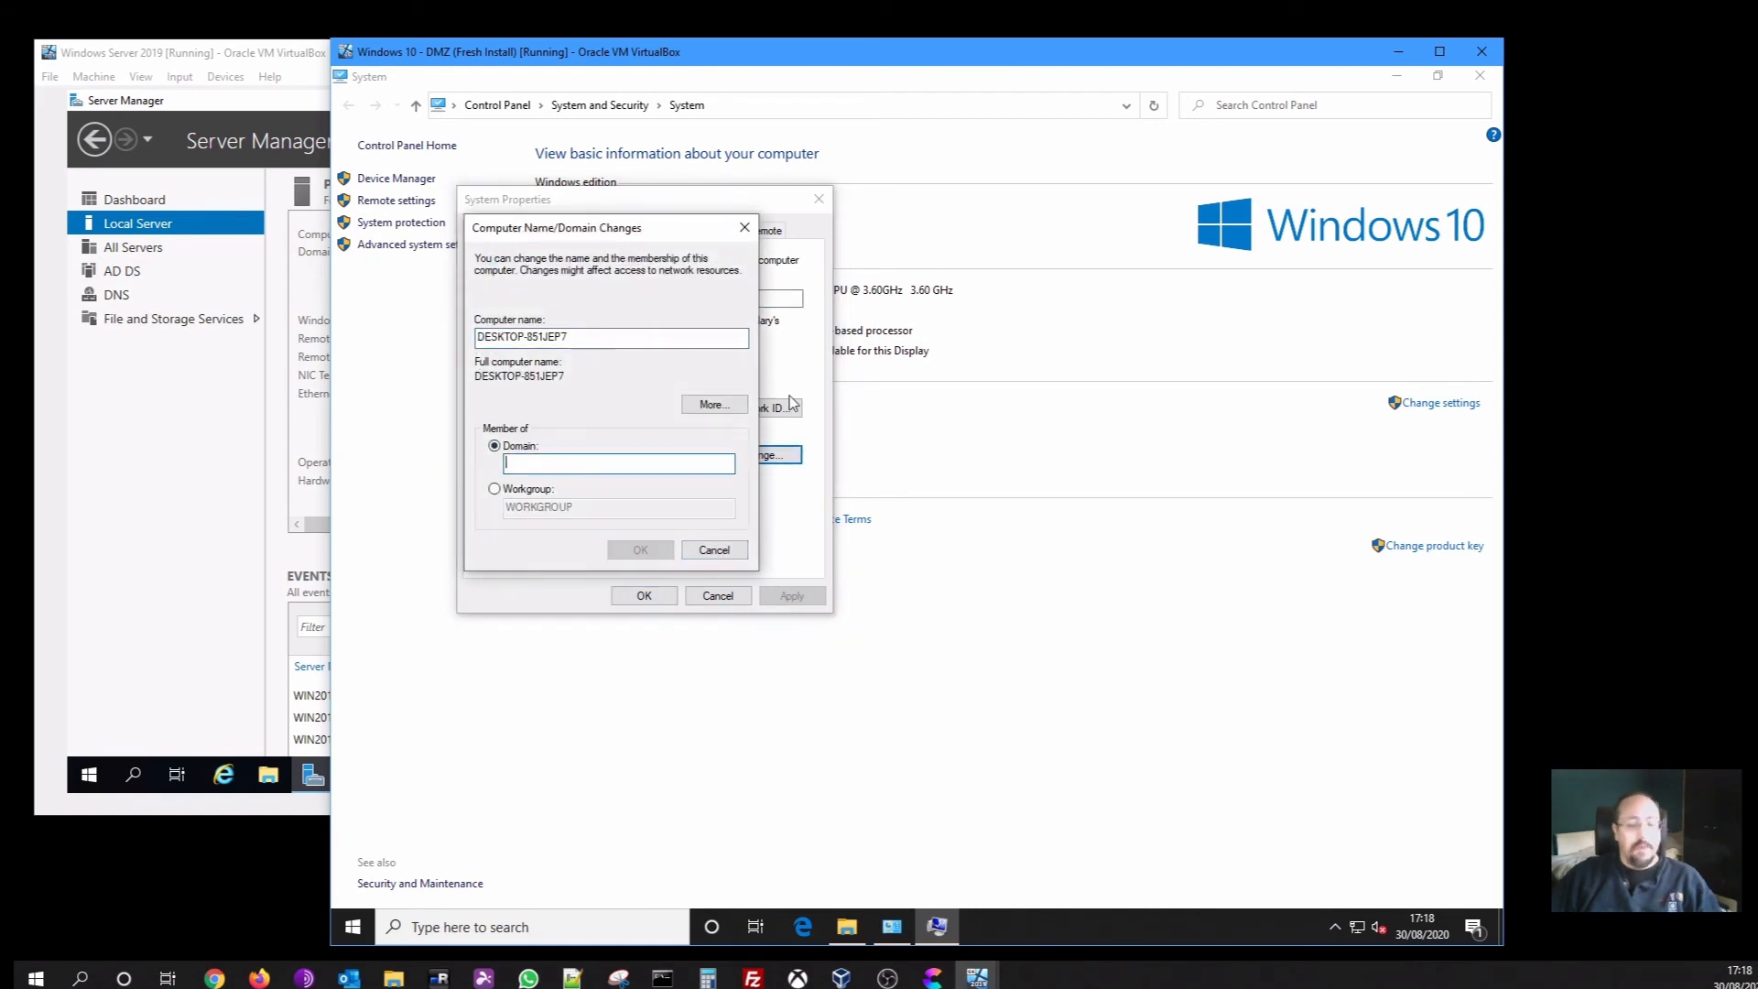
text(level)
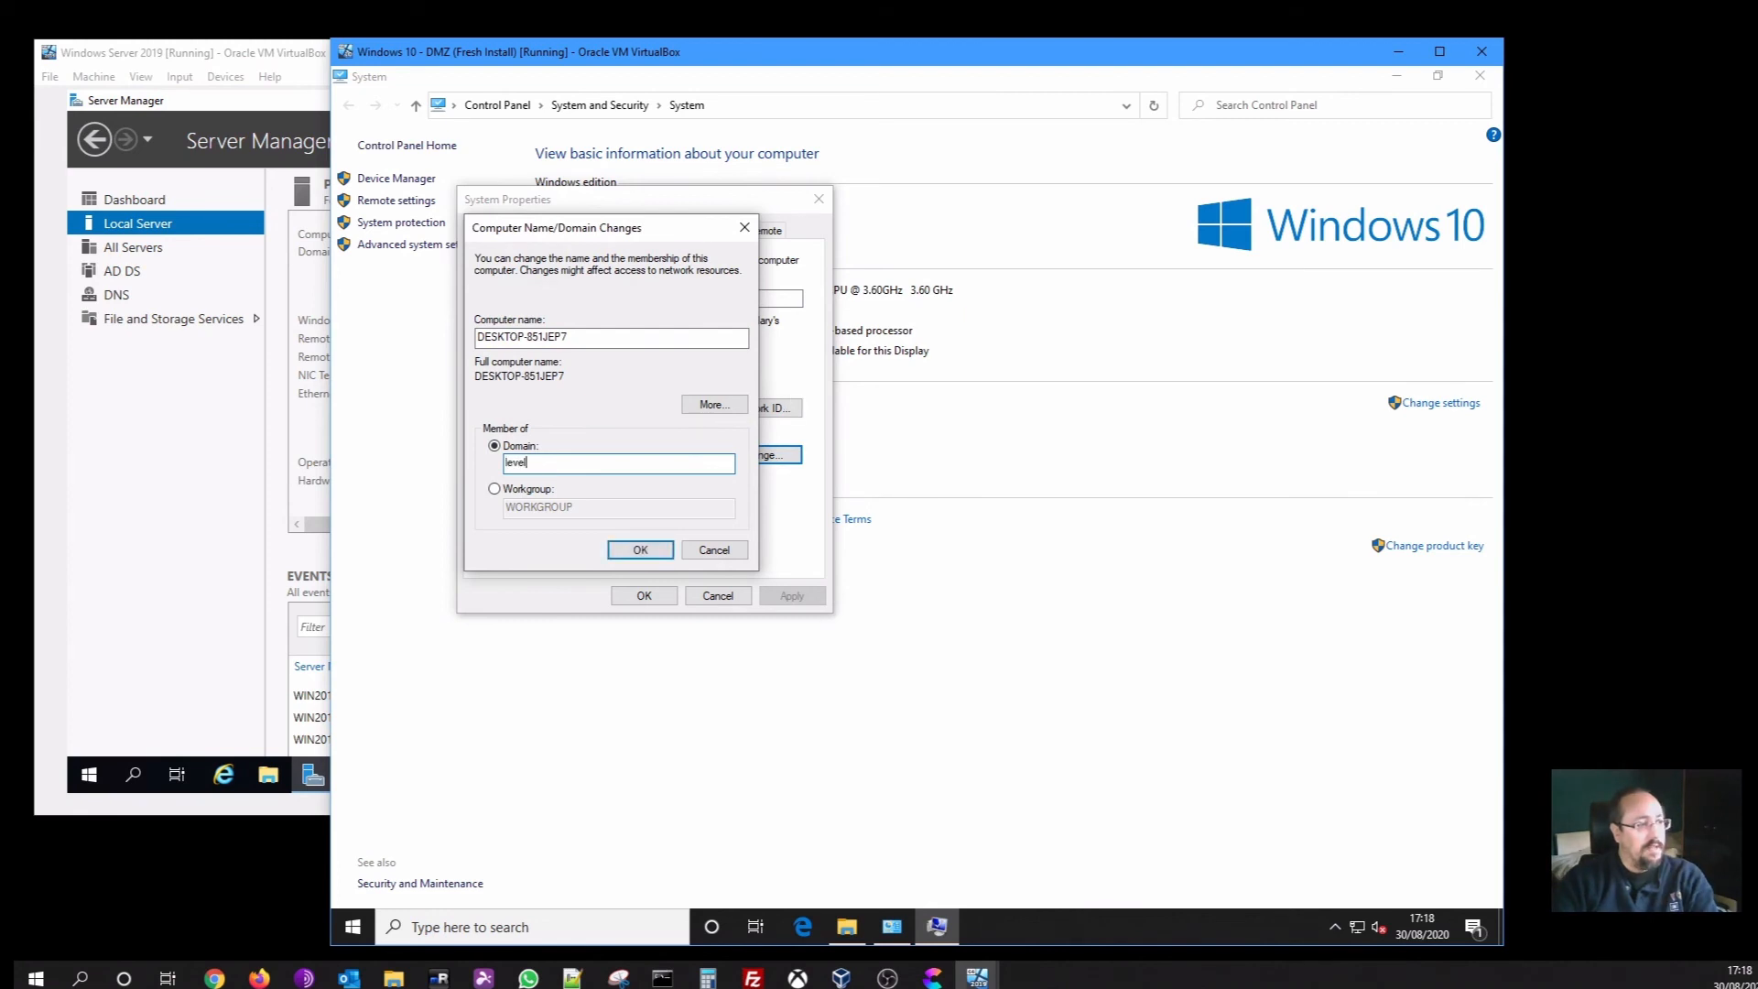
text(updemo)
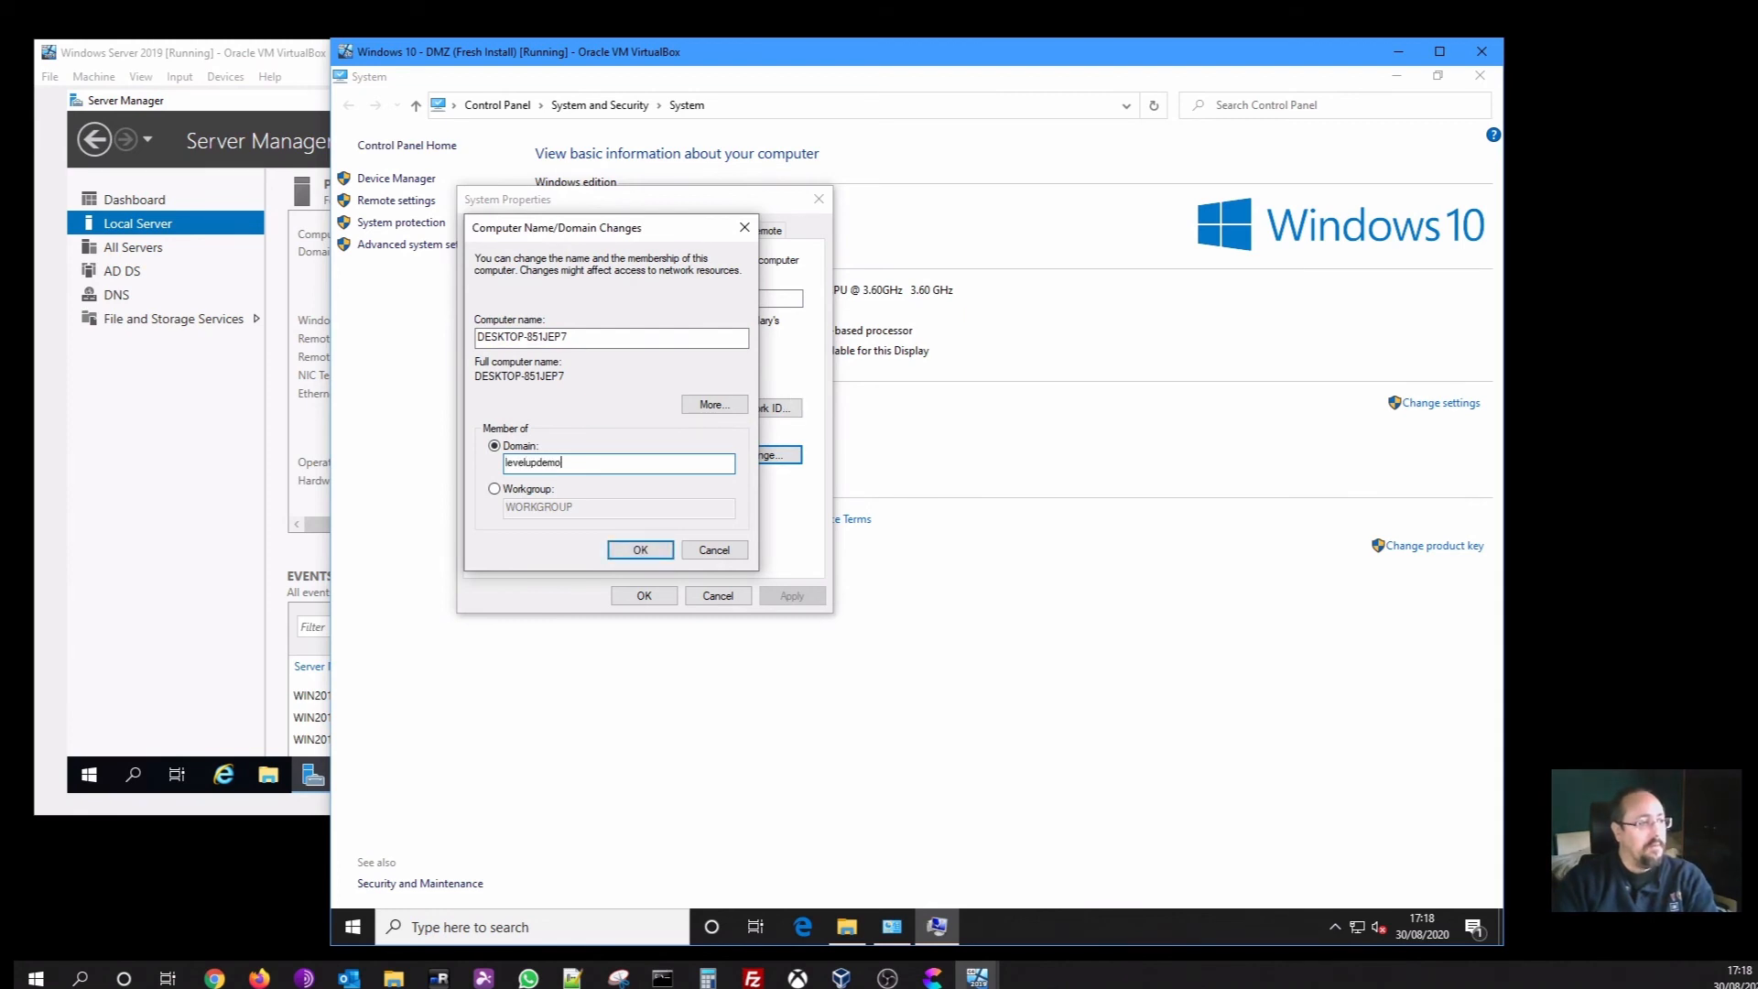
text(.local)
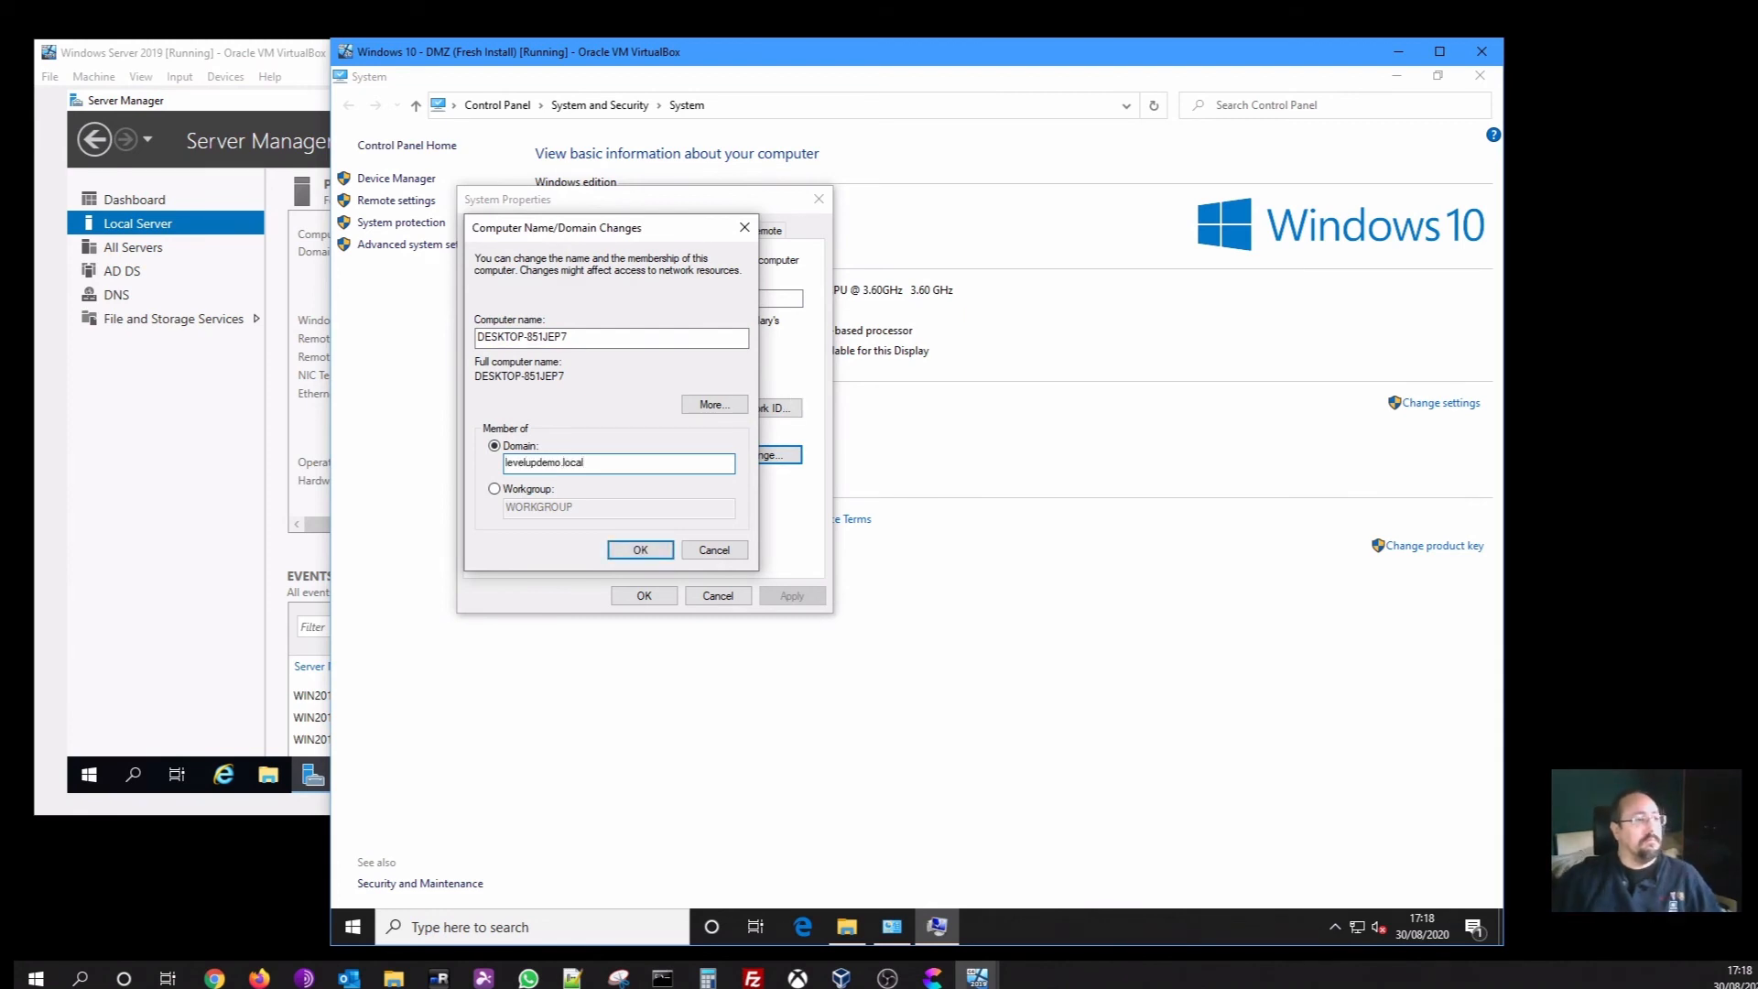
click(653, 553)
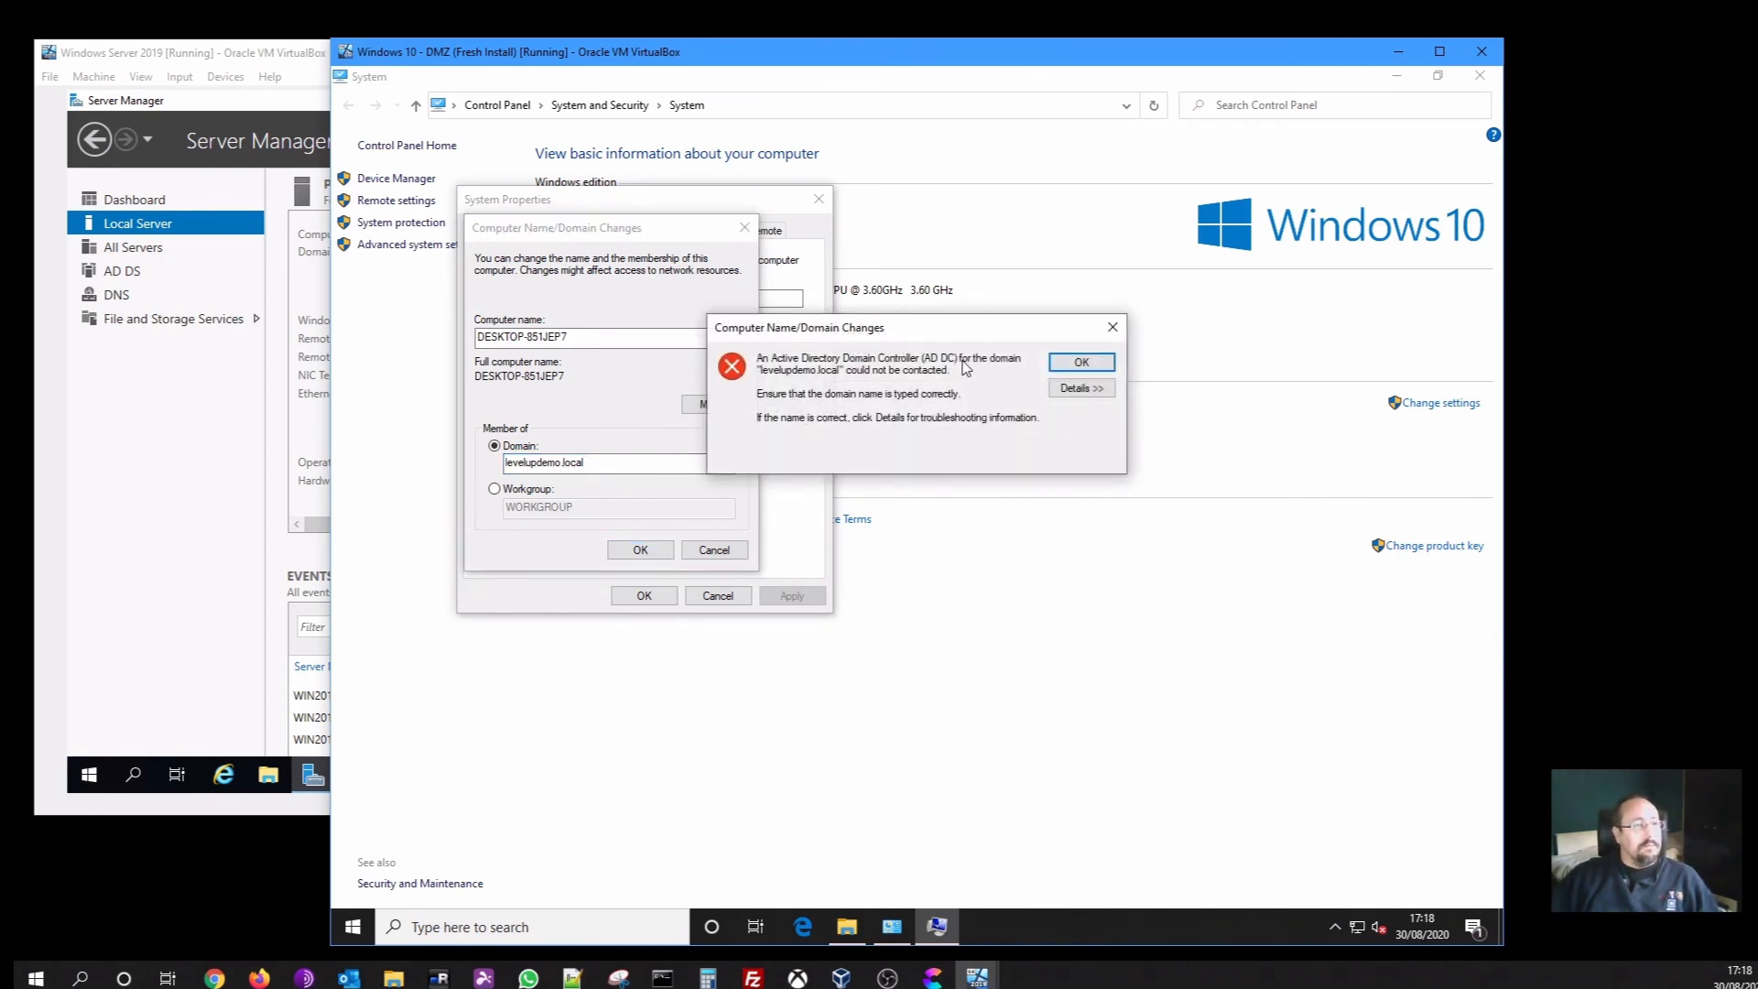
Dismiss the domain controller error and retry as levelupdemo, which fails the same way
click(151, 462)
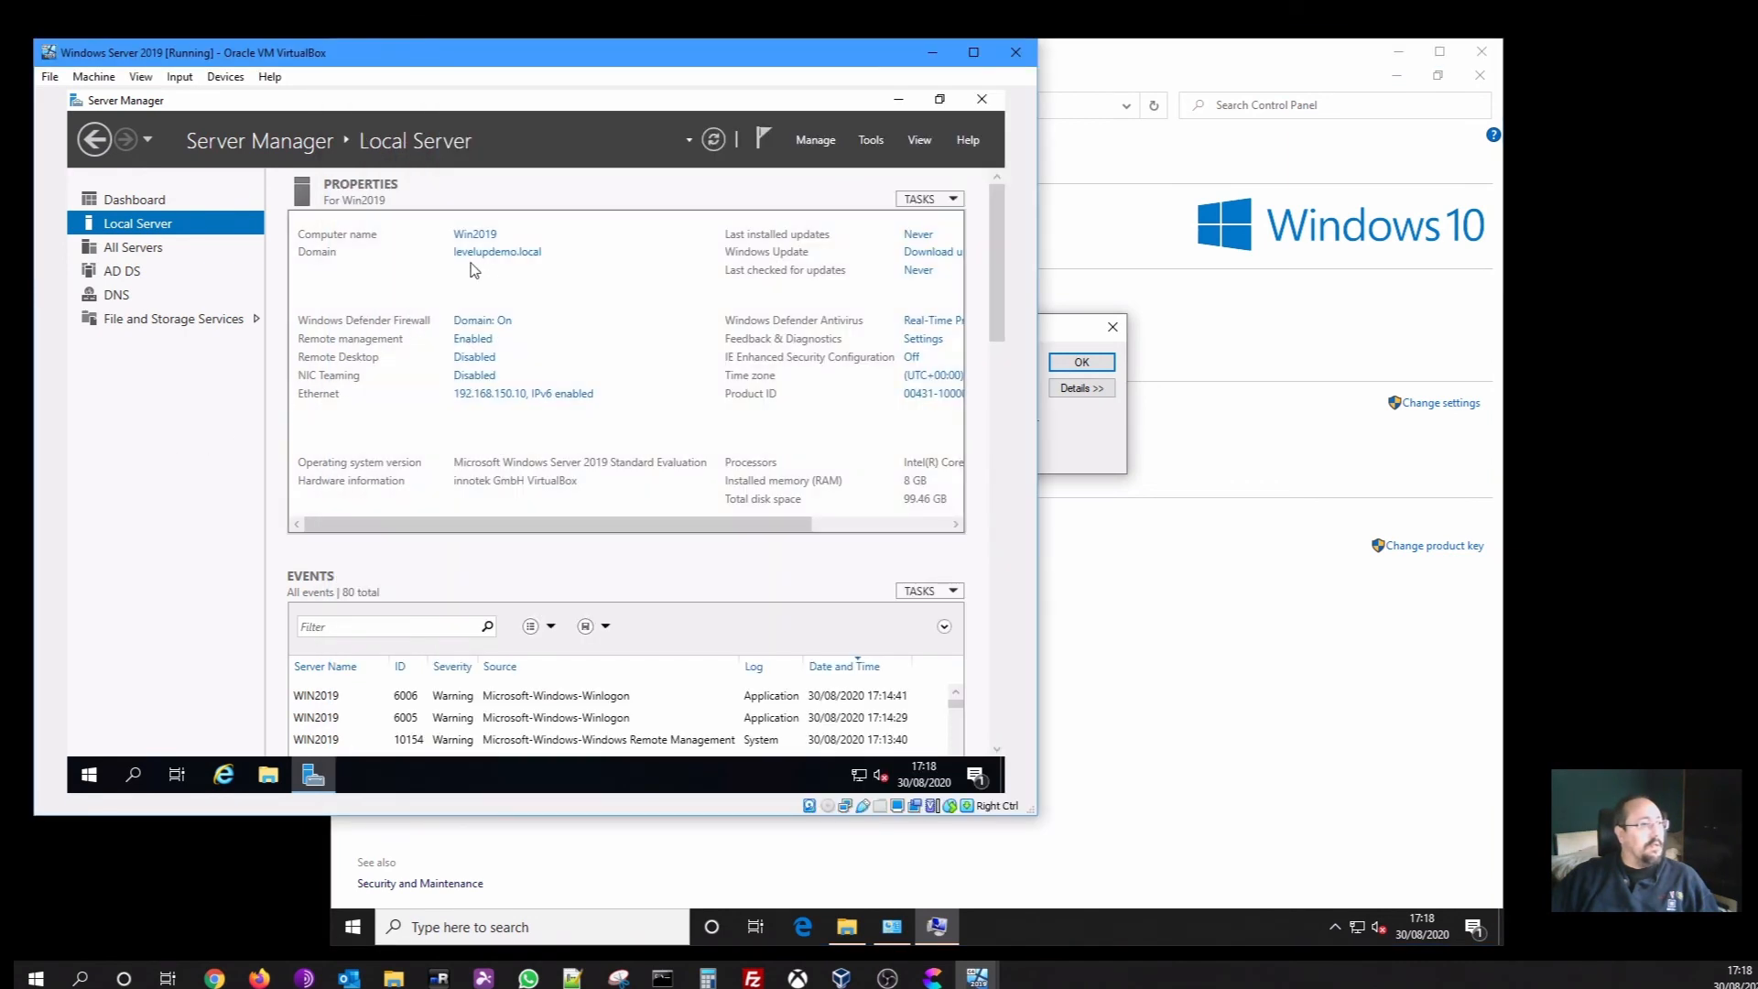
click(1070, 460)
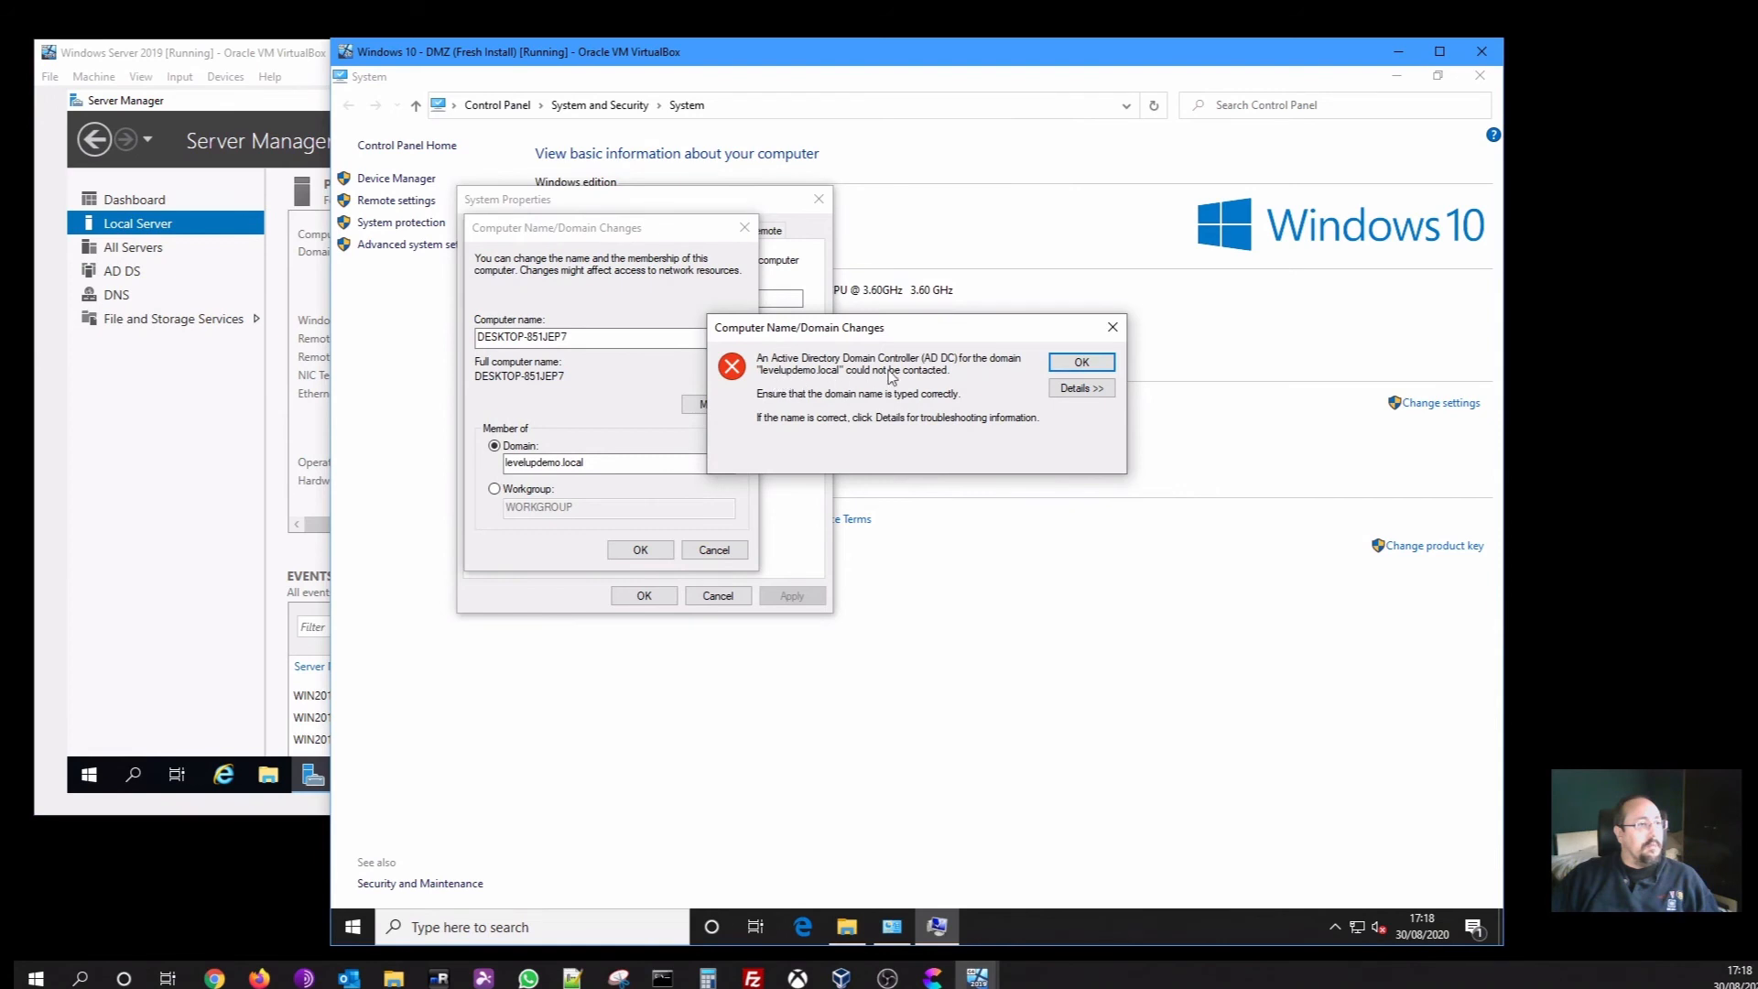
click(1062, 364)
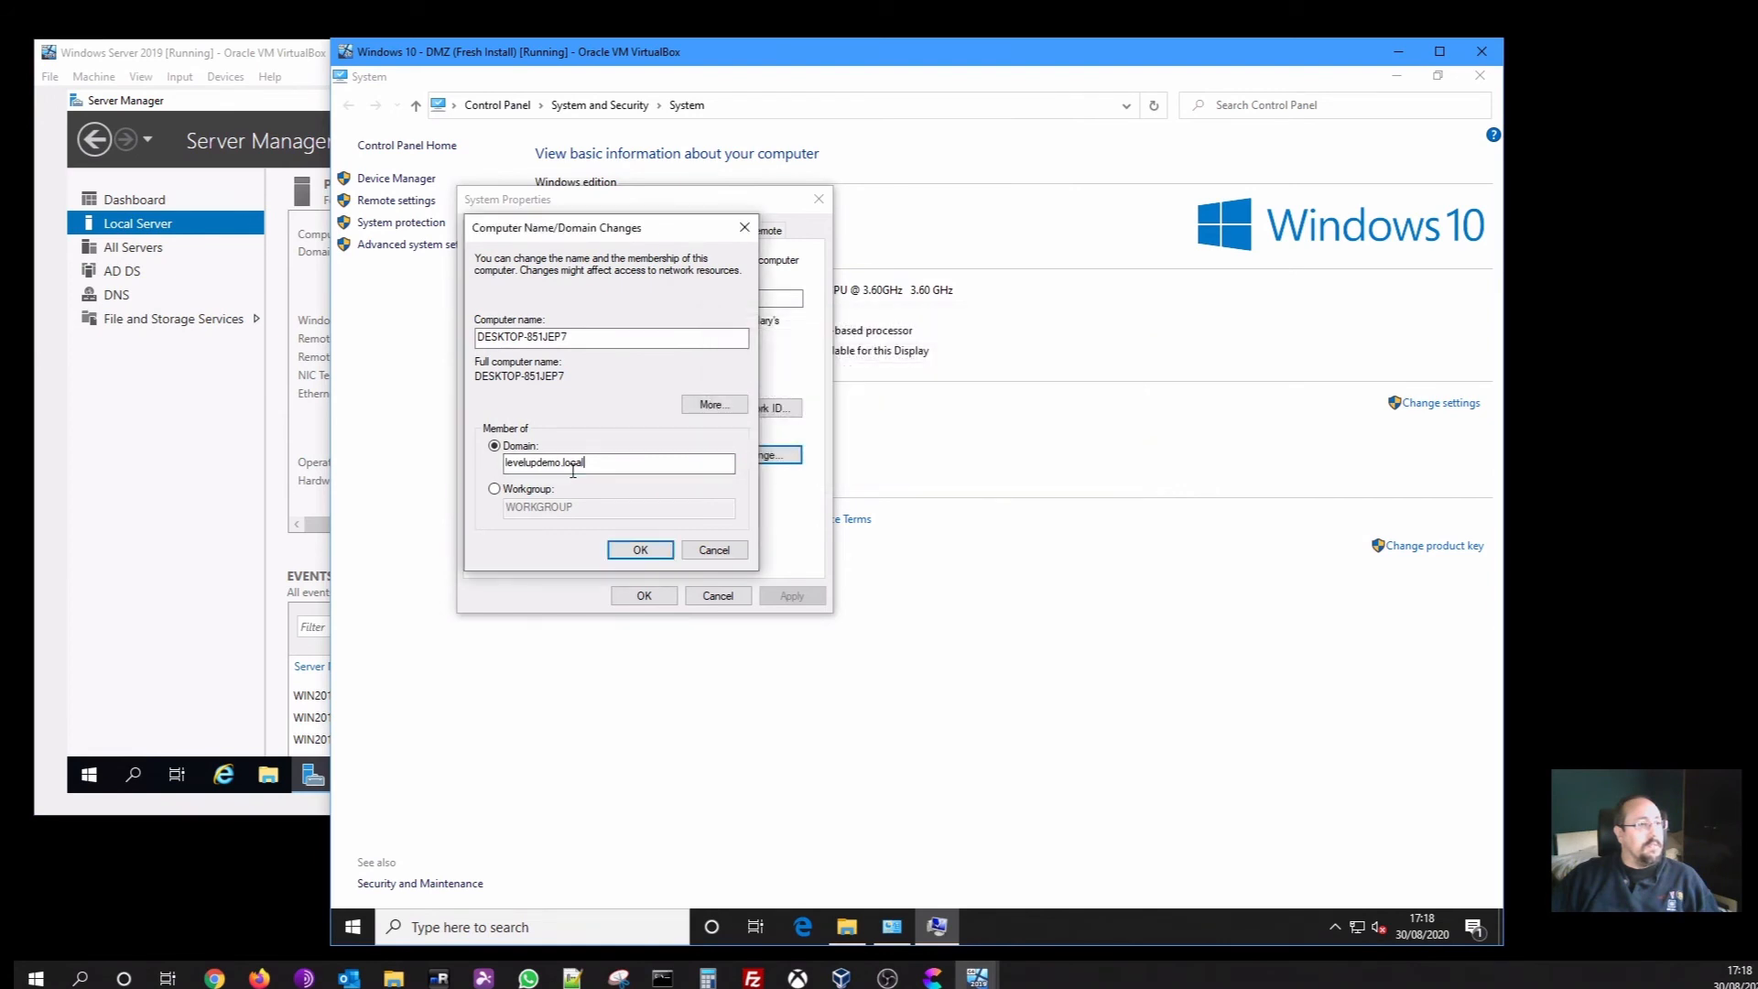
drag(561, 462, 641, 462)
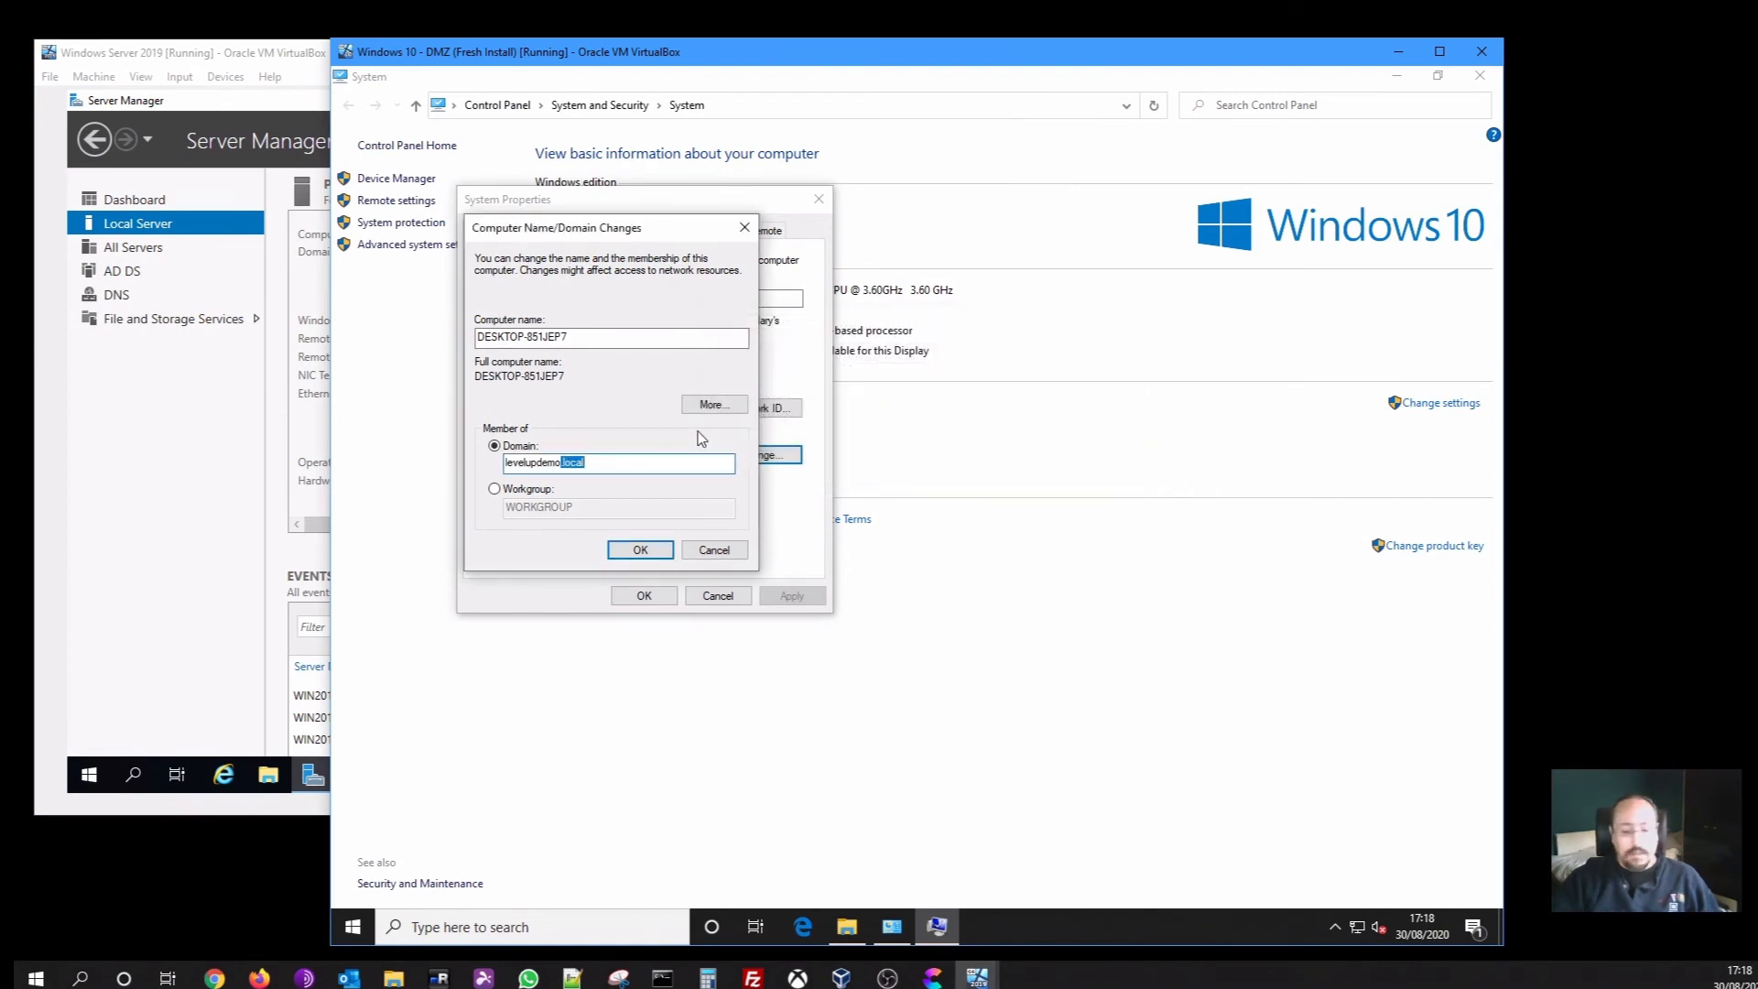
key(BackSpace)
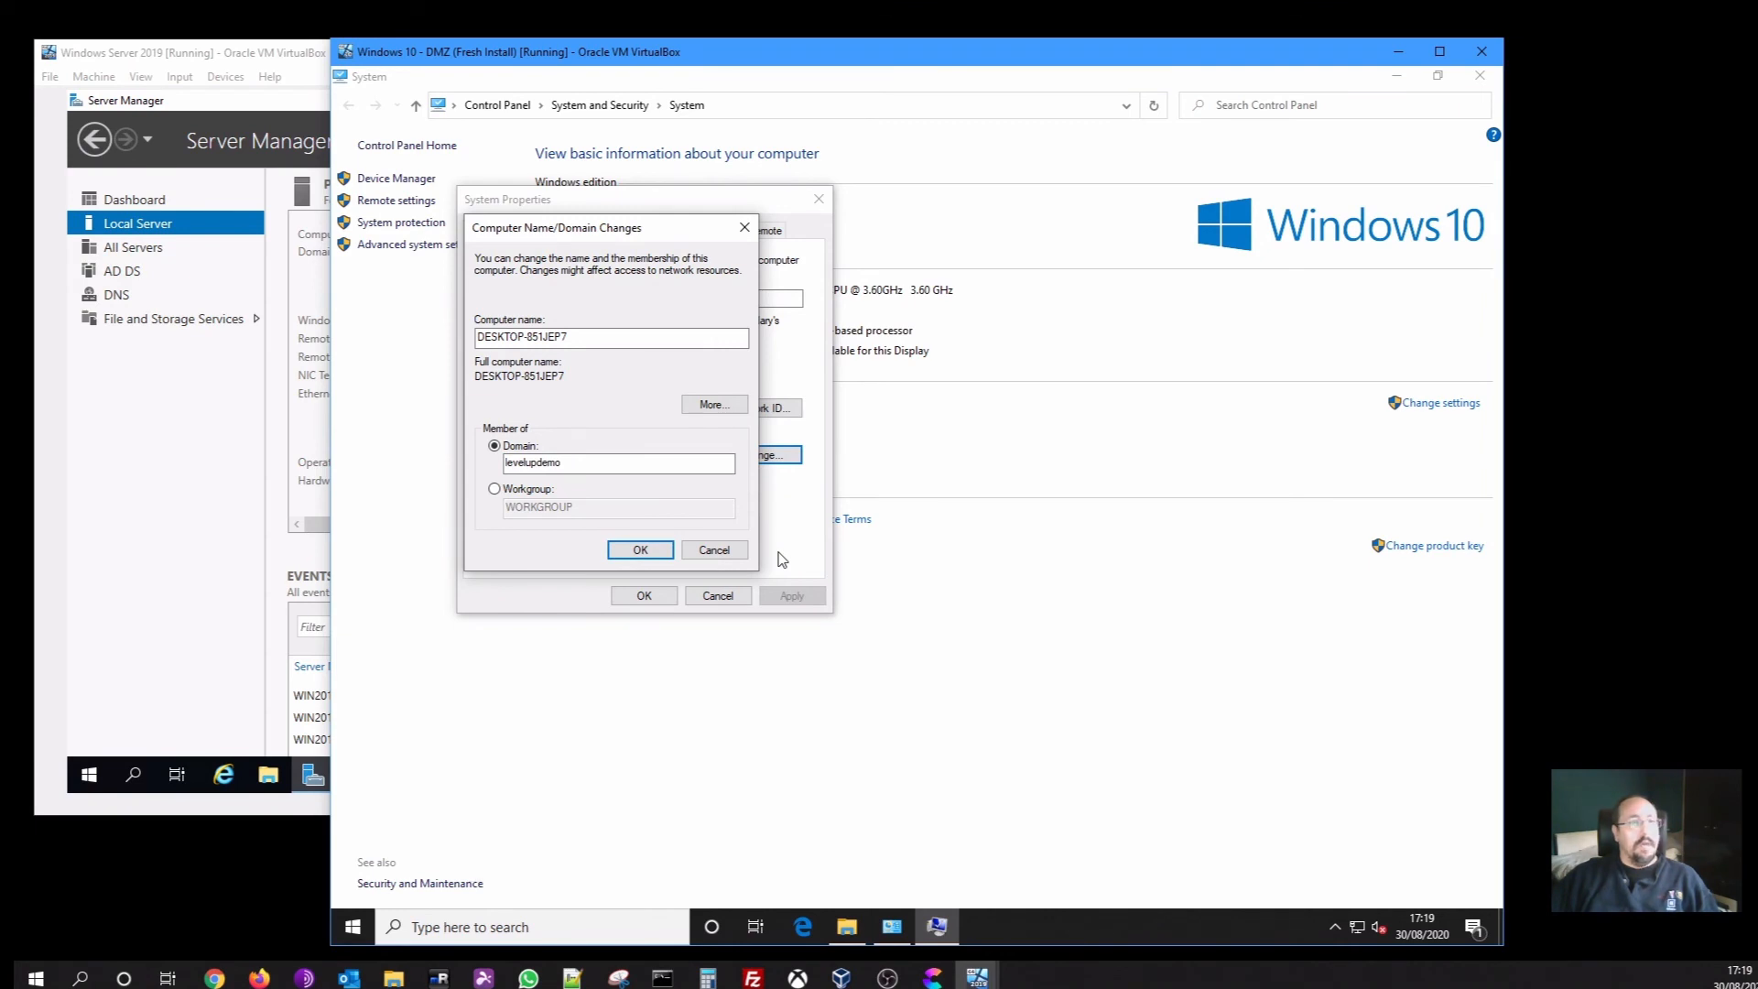
click(666, 550)
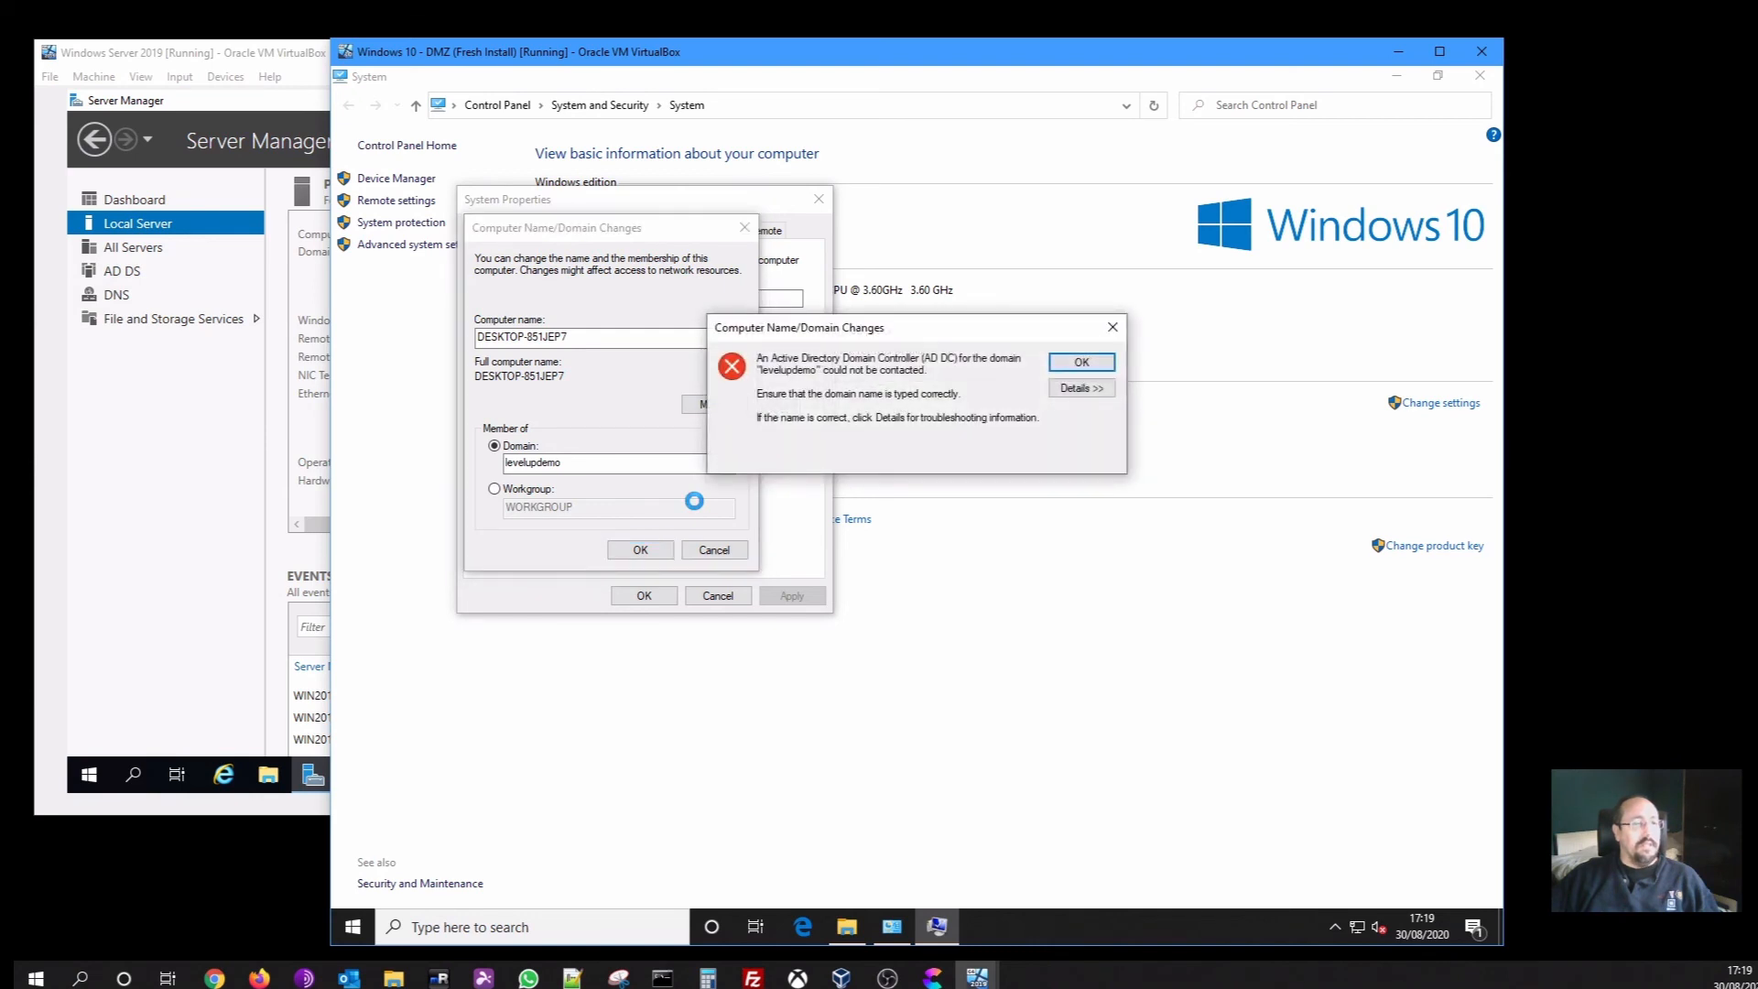
click(1081, 363)
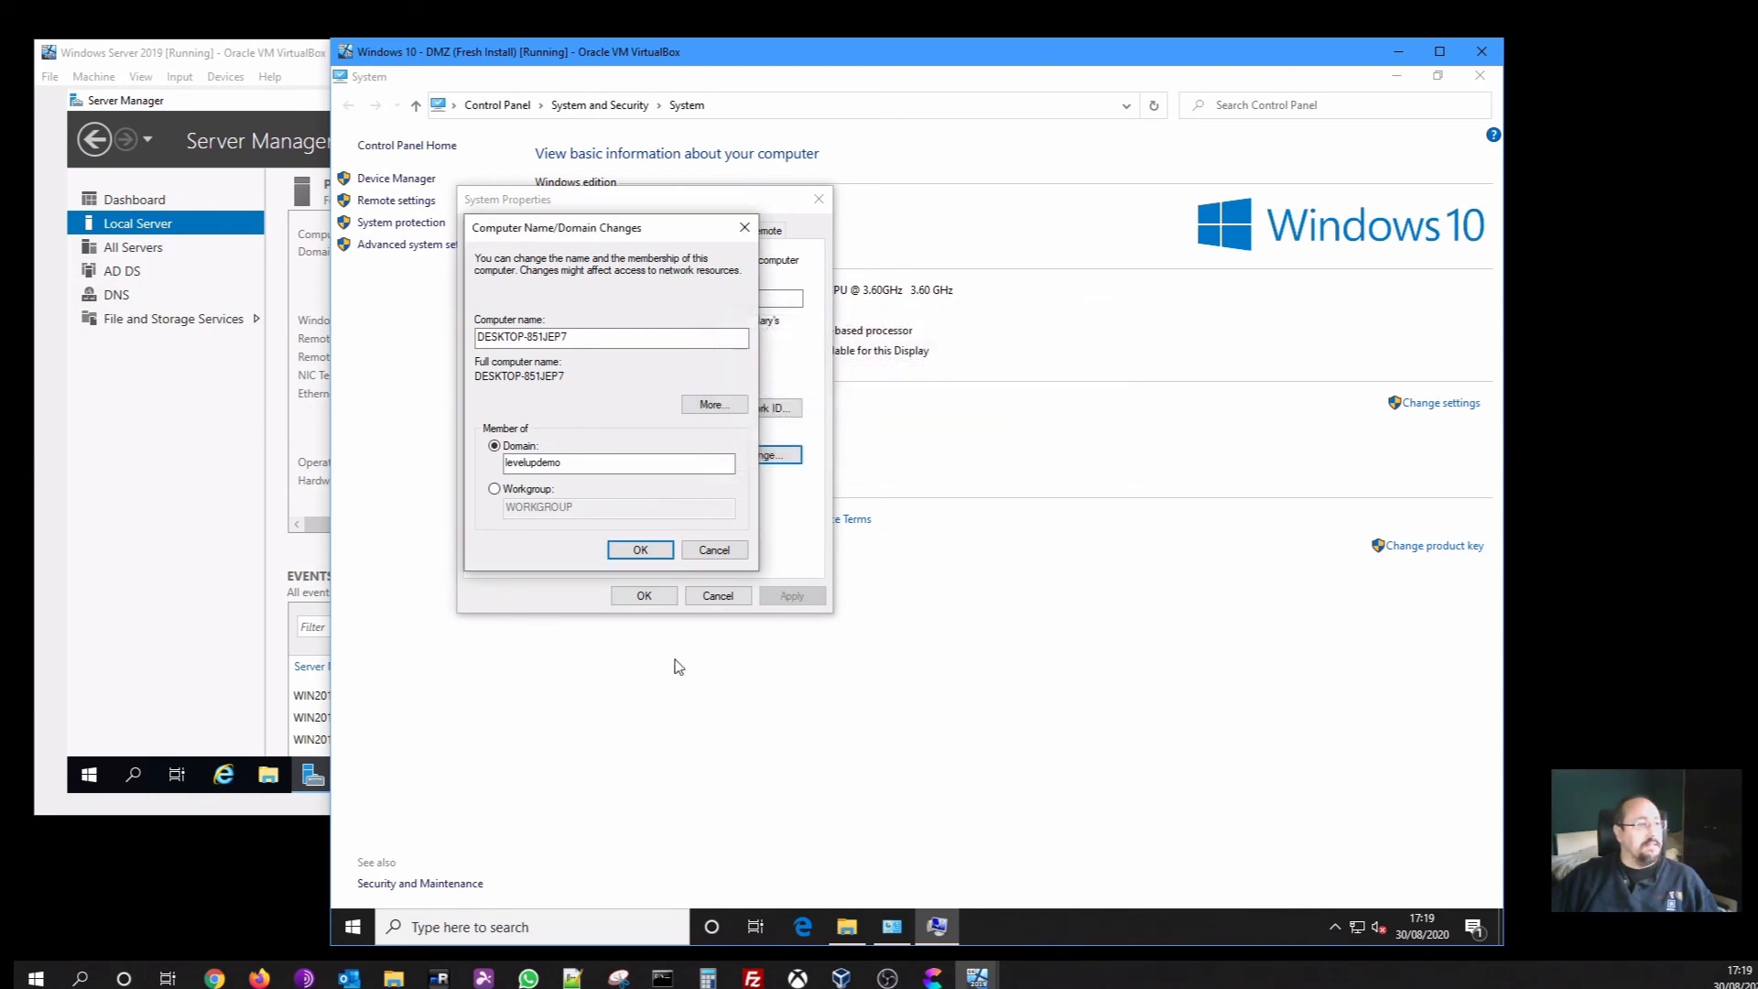
click(355, 926)
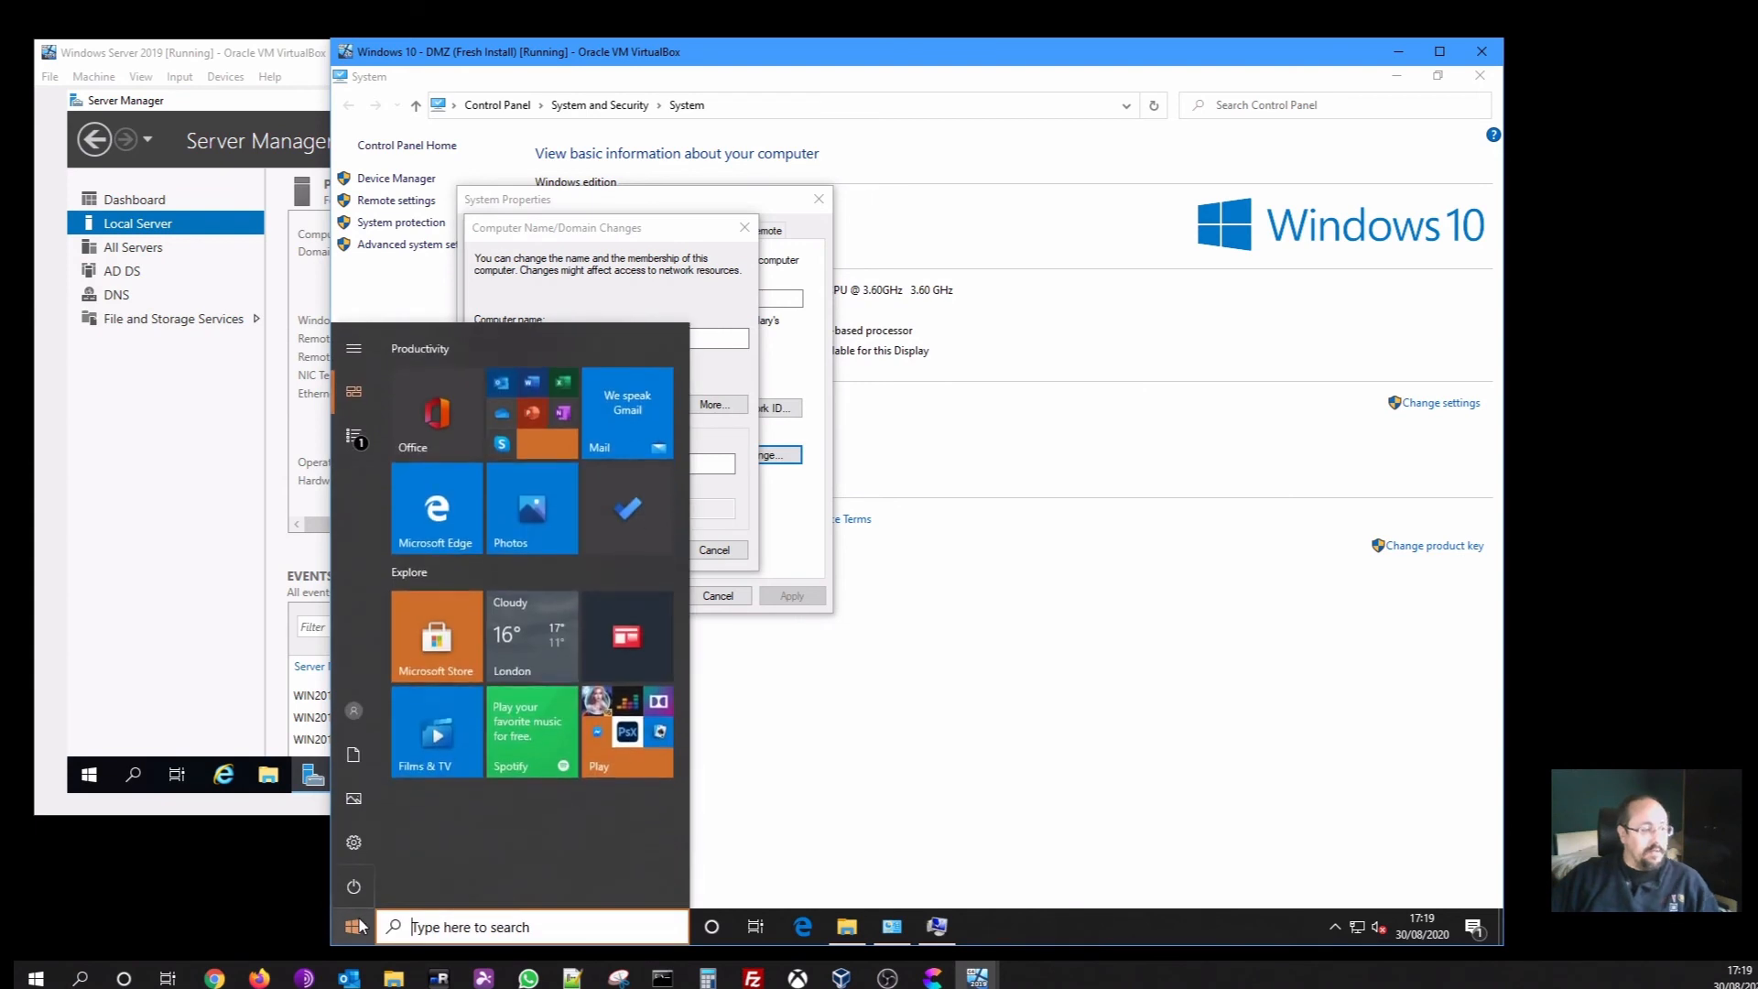
From Command Prompt, ping levelupdemo and levelupdemo.local; neither name resolves
text(cmd)
key(Return)
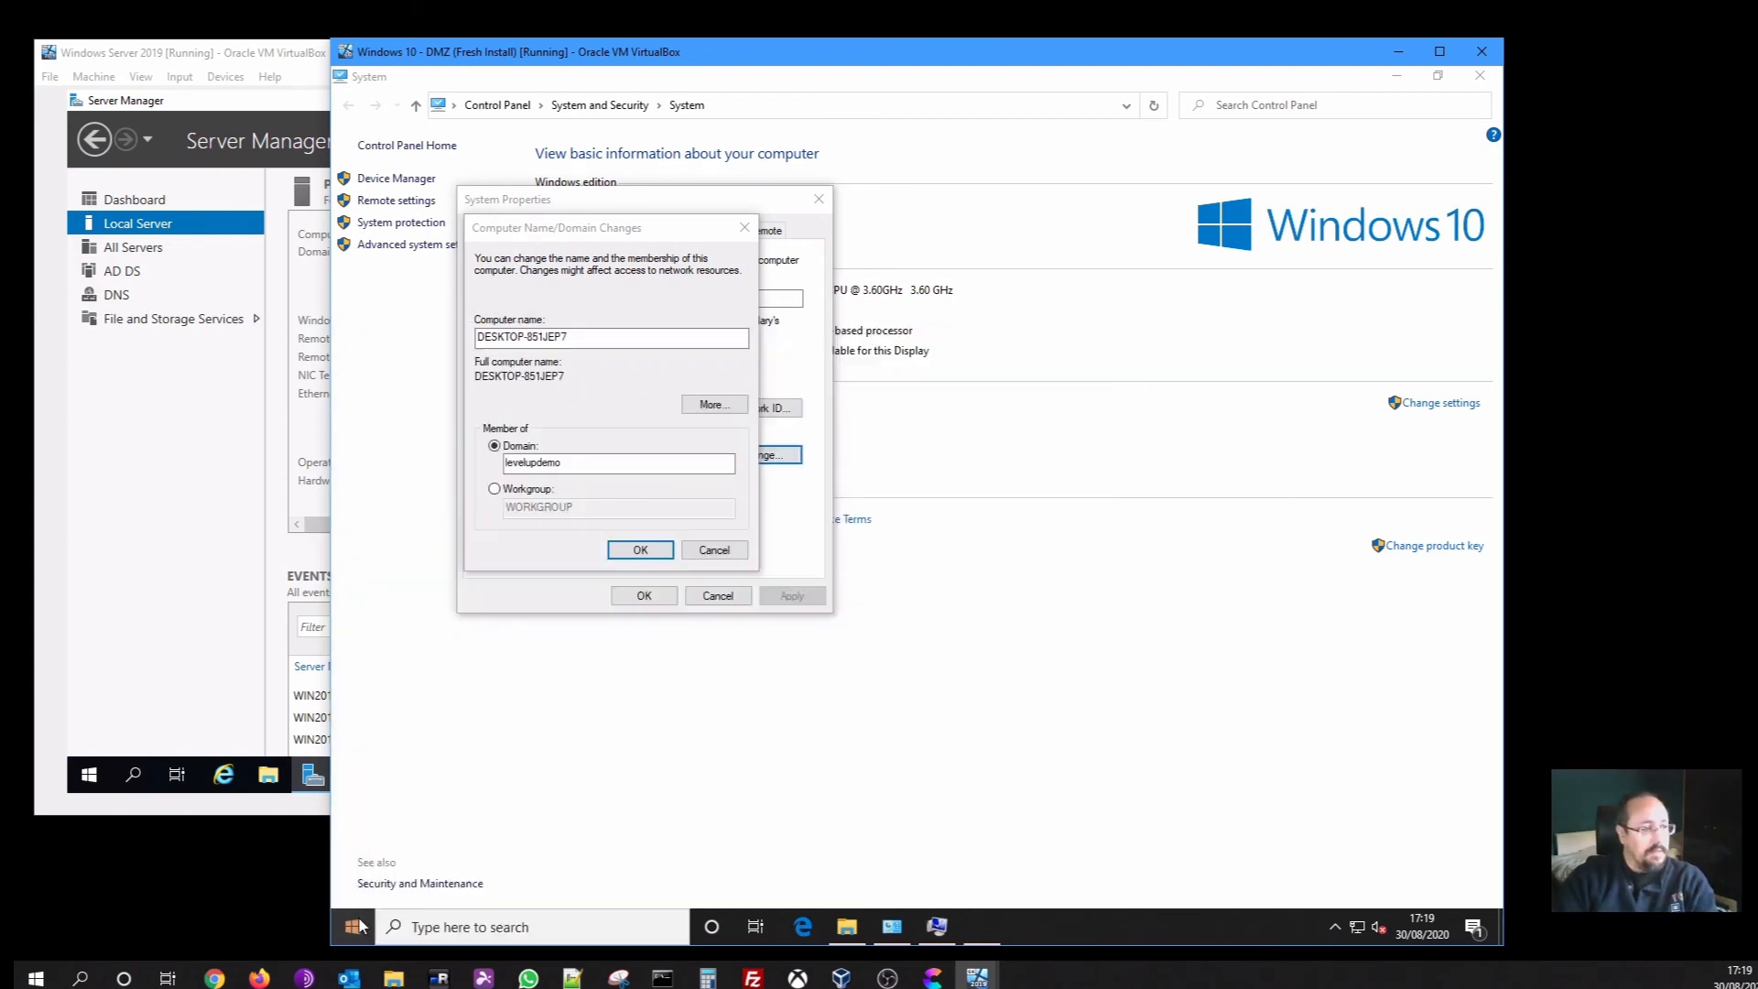
text(ping le)
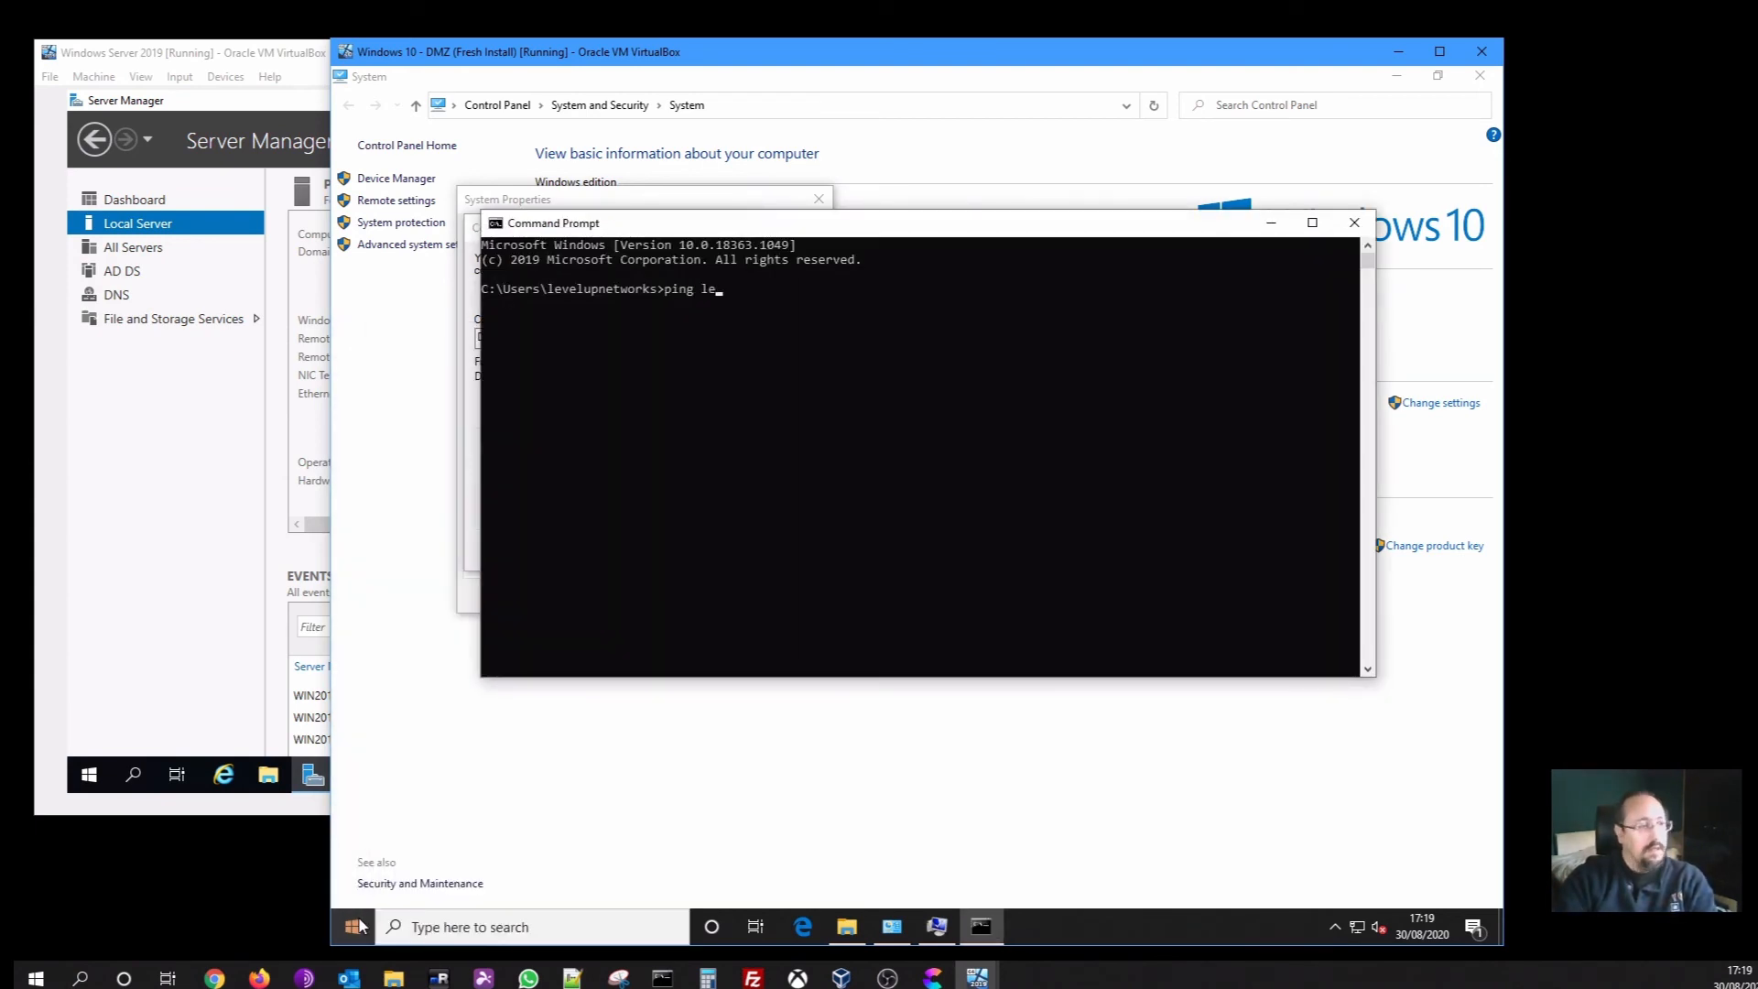
text(velupdmeo)
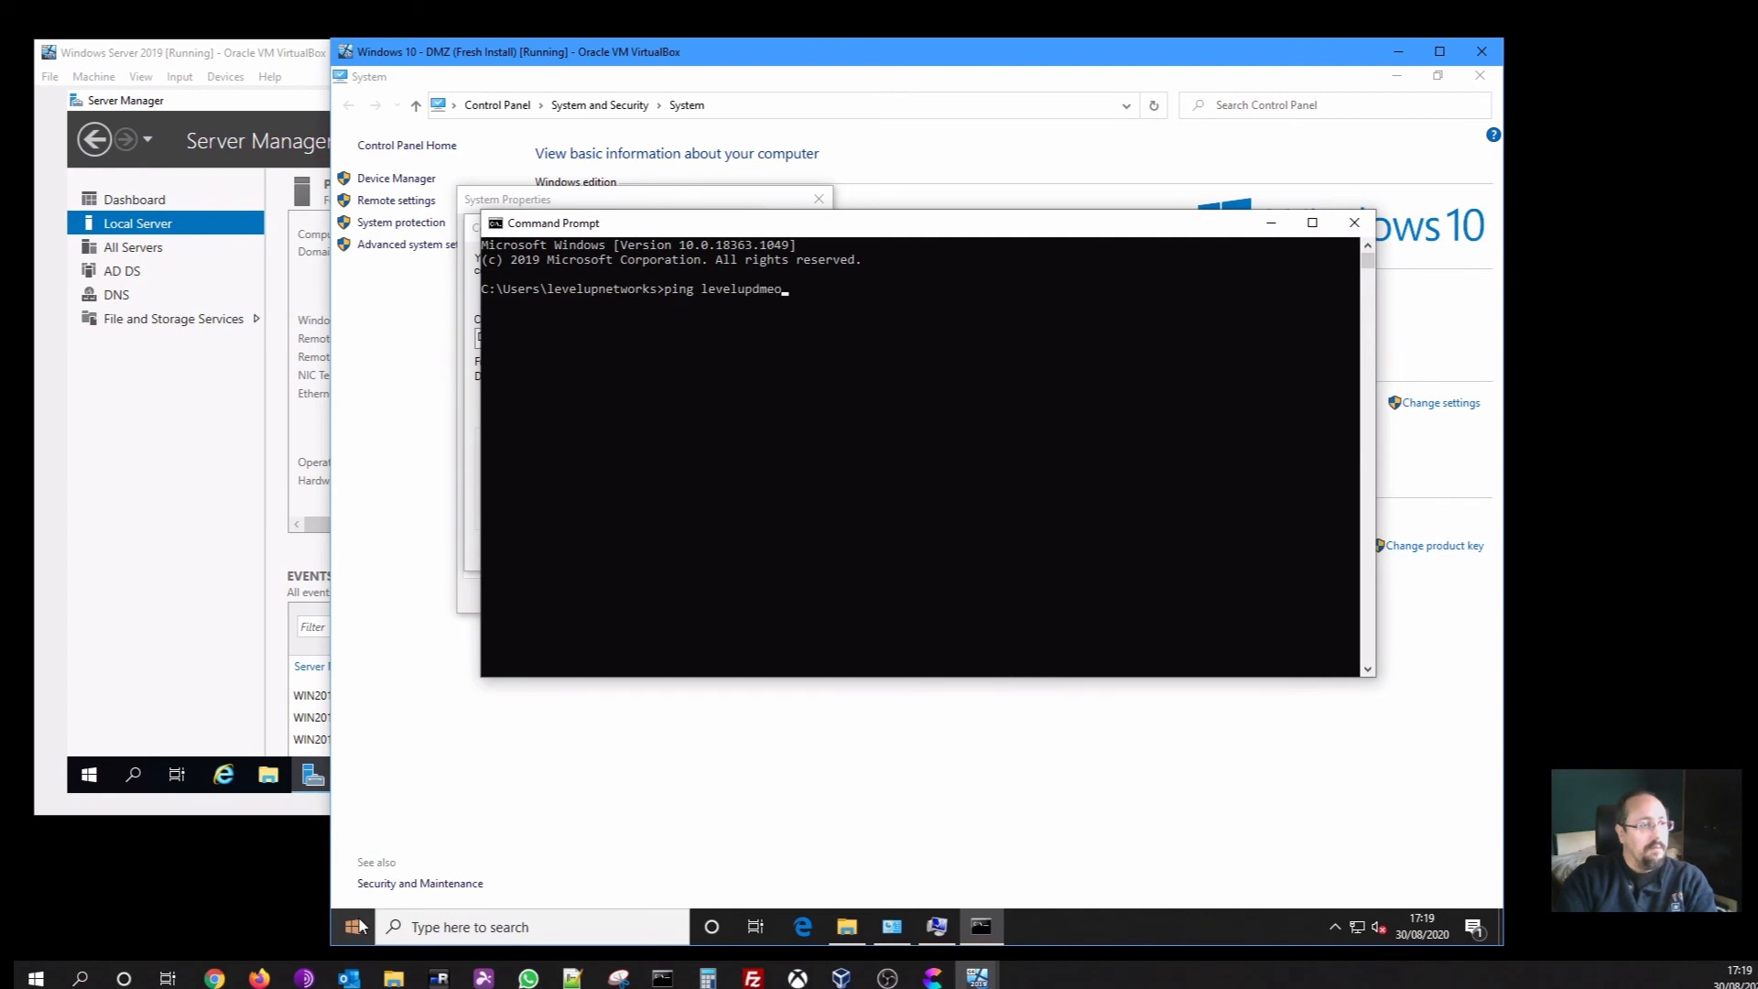
key(Return)
key(ctrl+c)
key(Up)
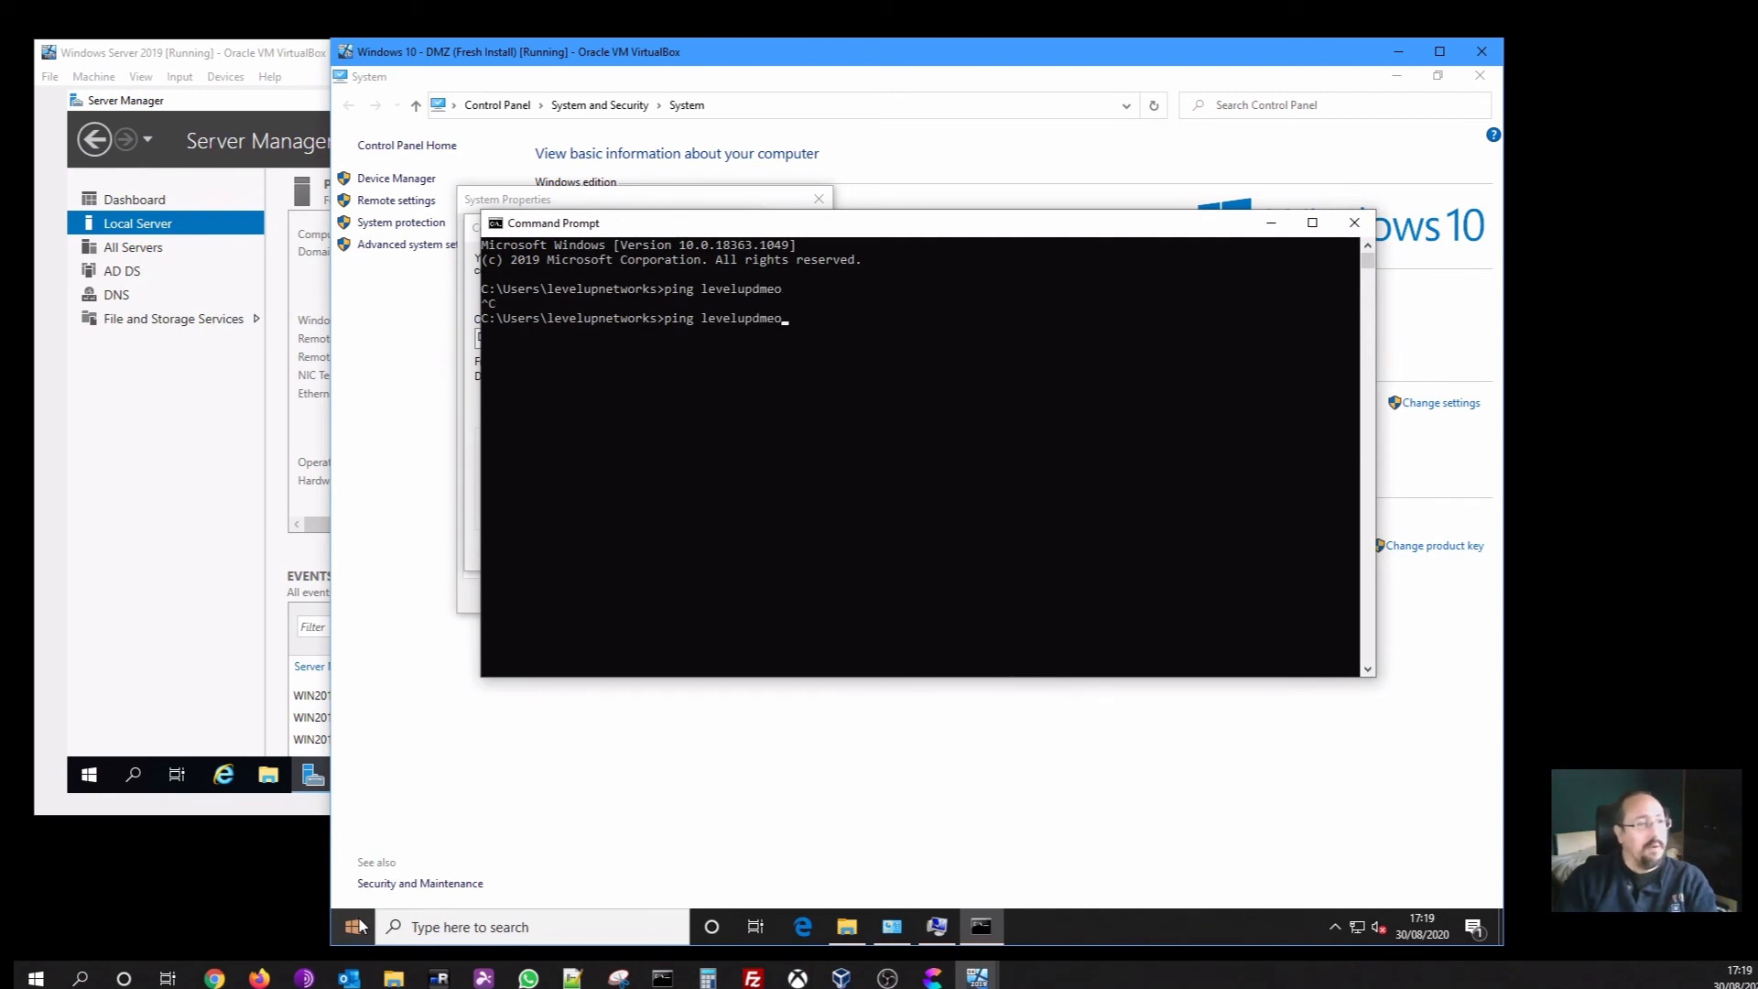
key(BackSpace)
key(BackSpace)
text(emo)
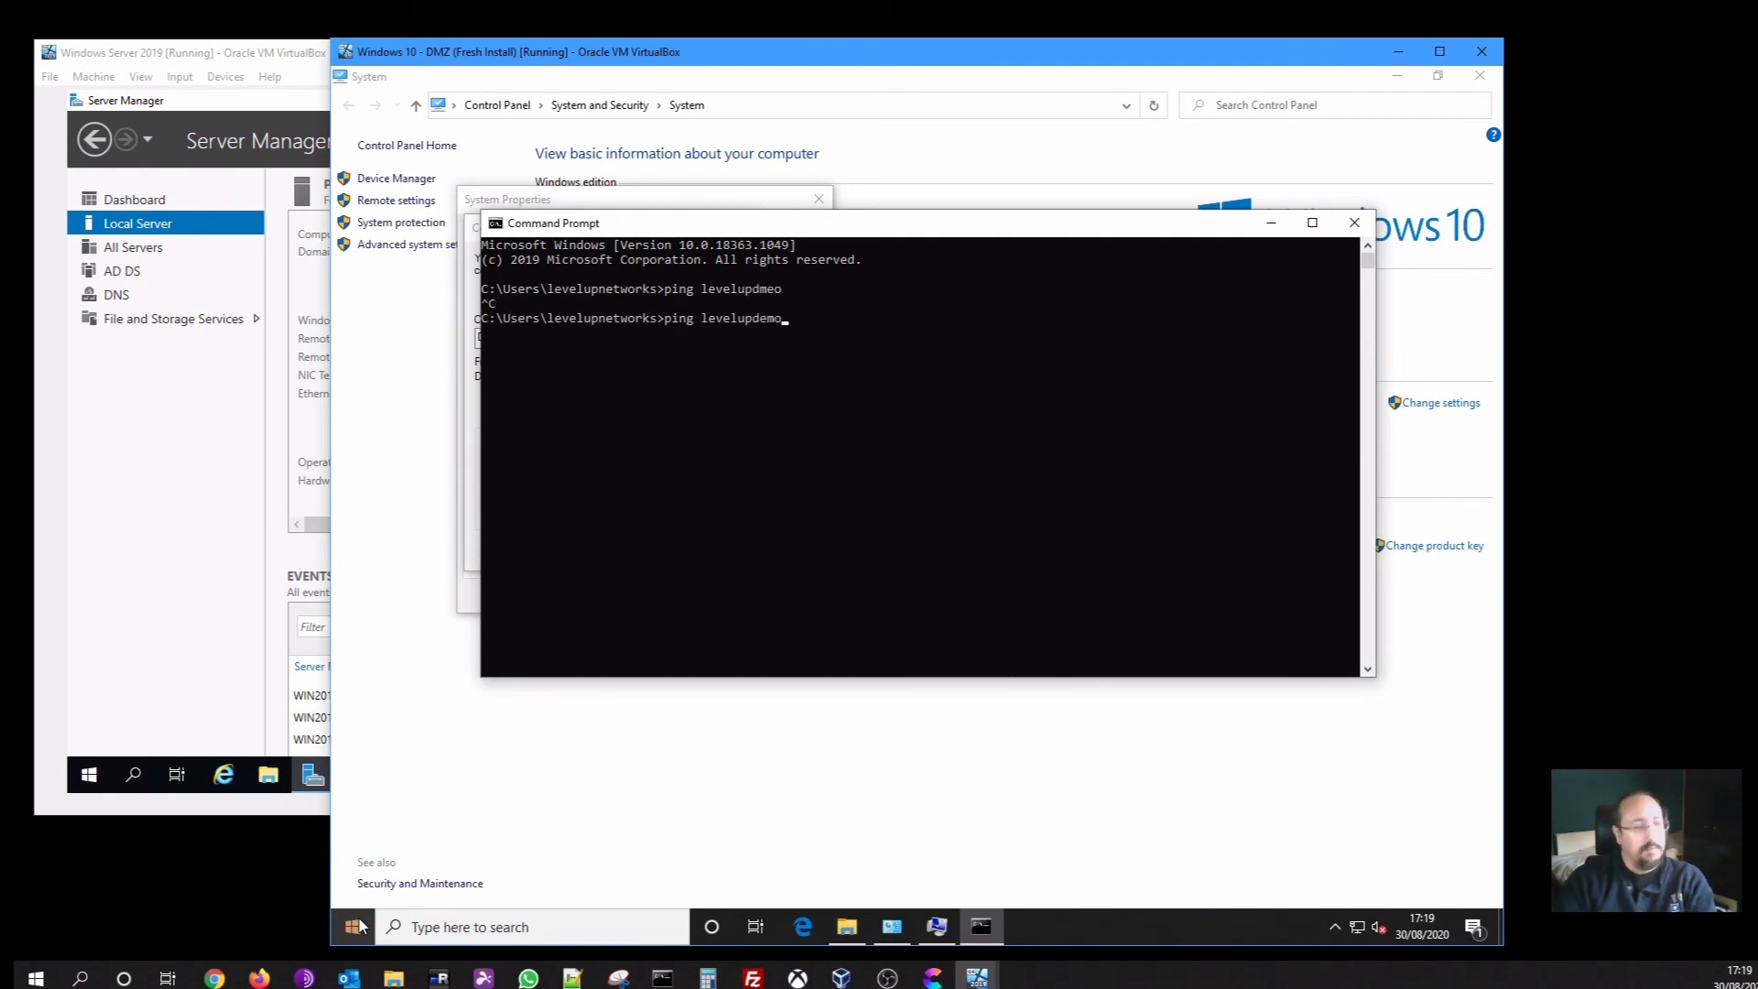
key(Return)
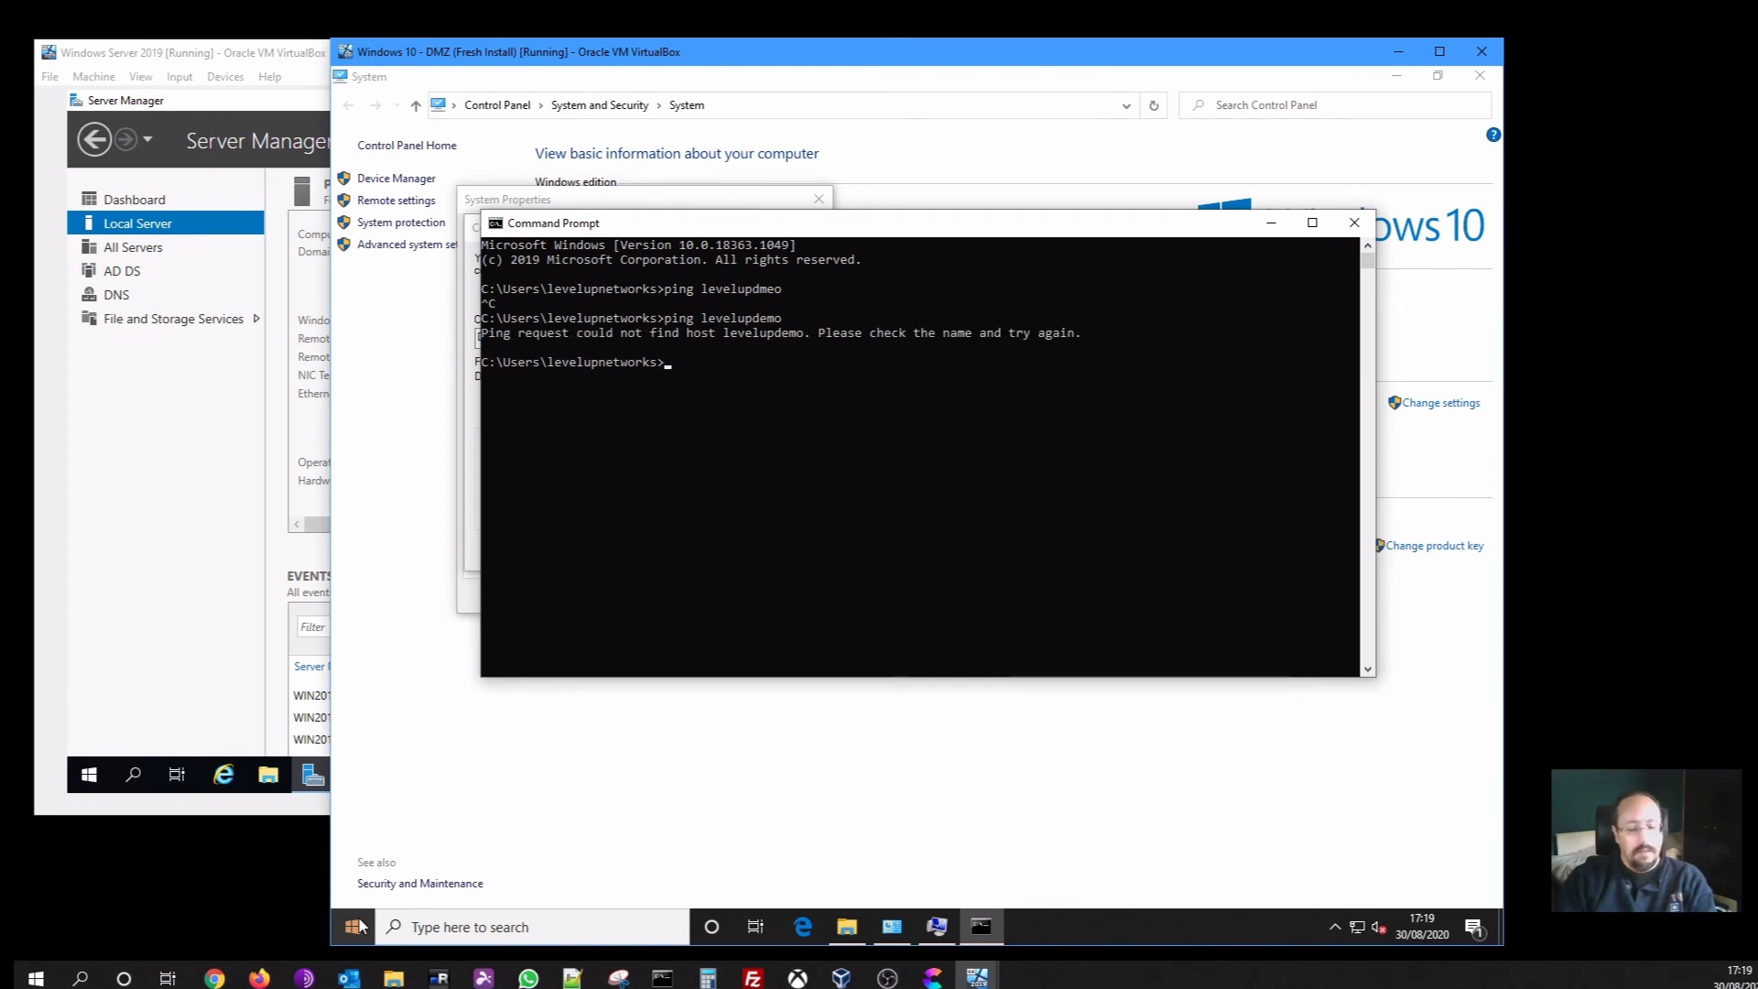
key(Up)
text(.loc)
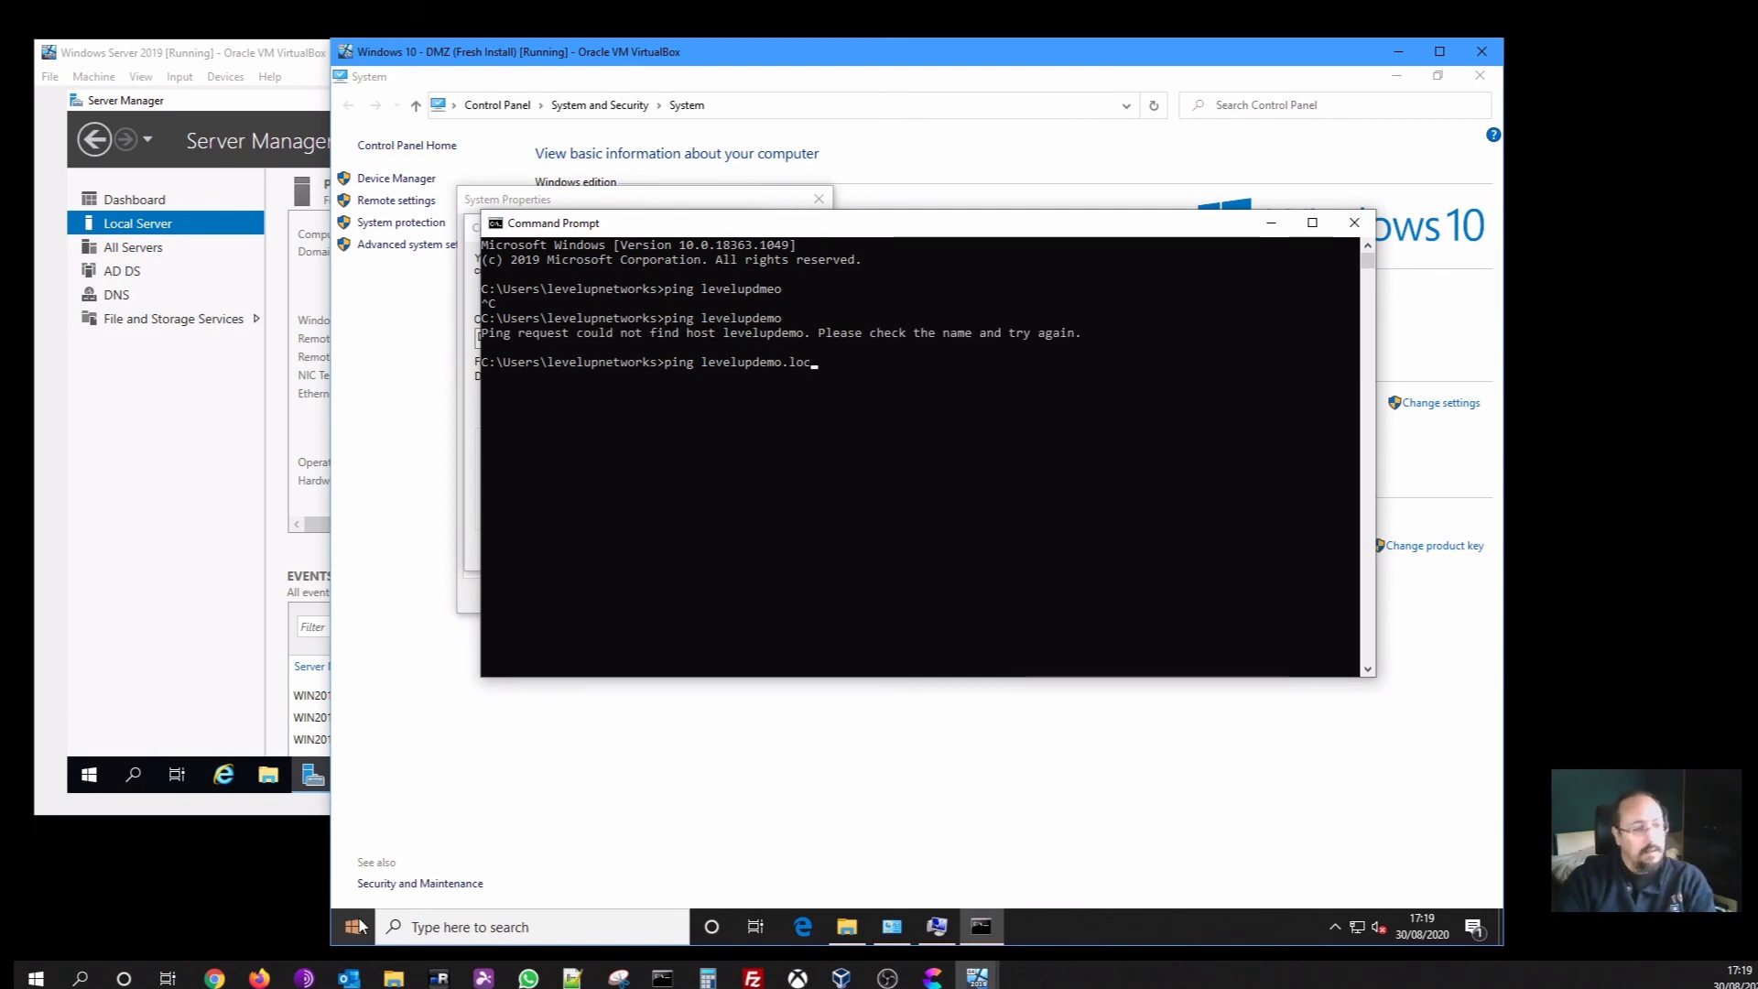
text(al)
key(Return)
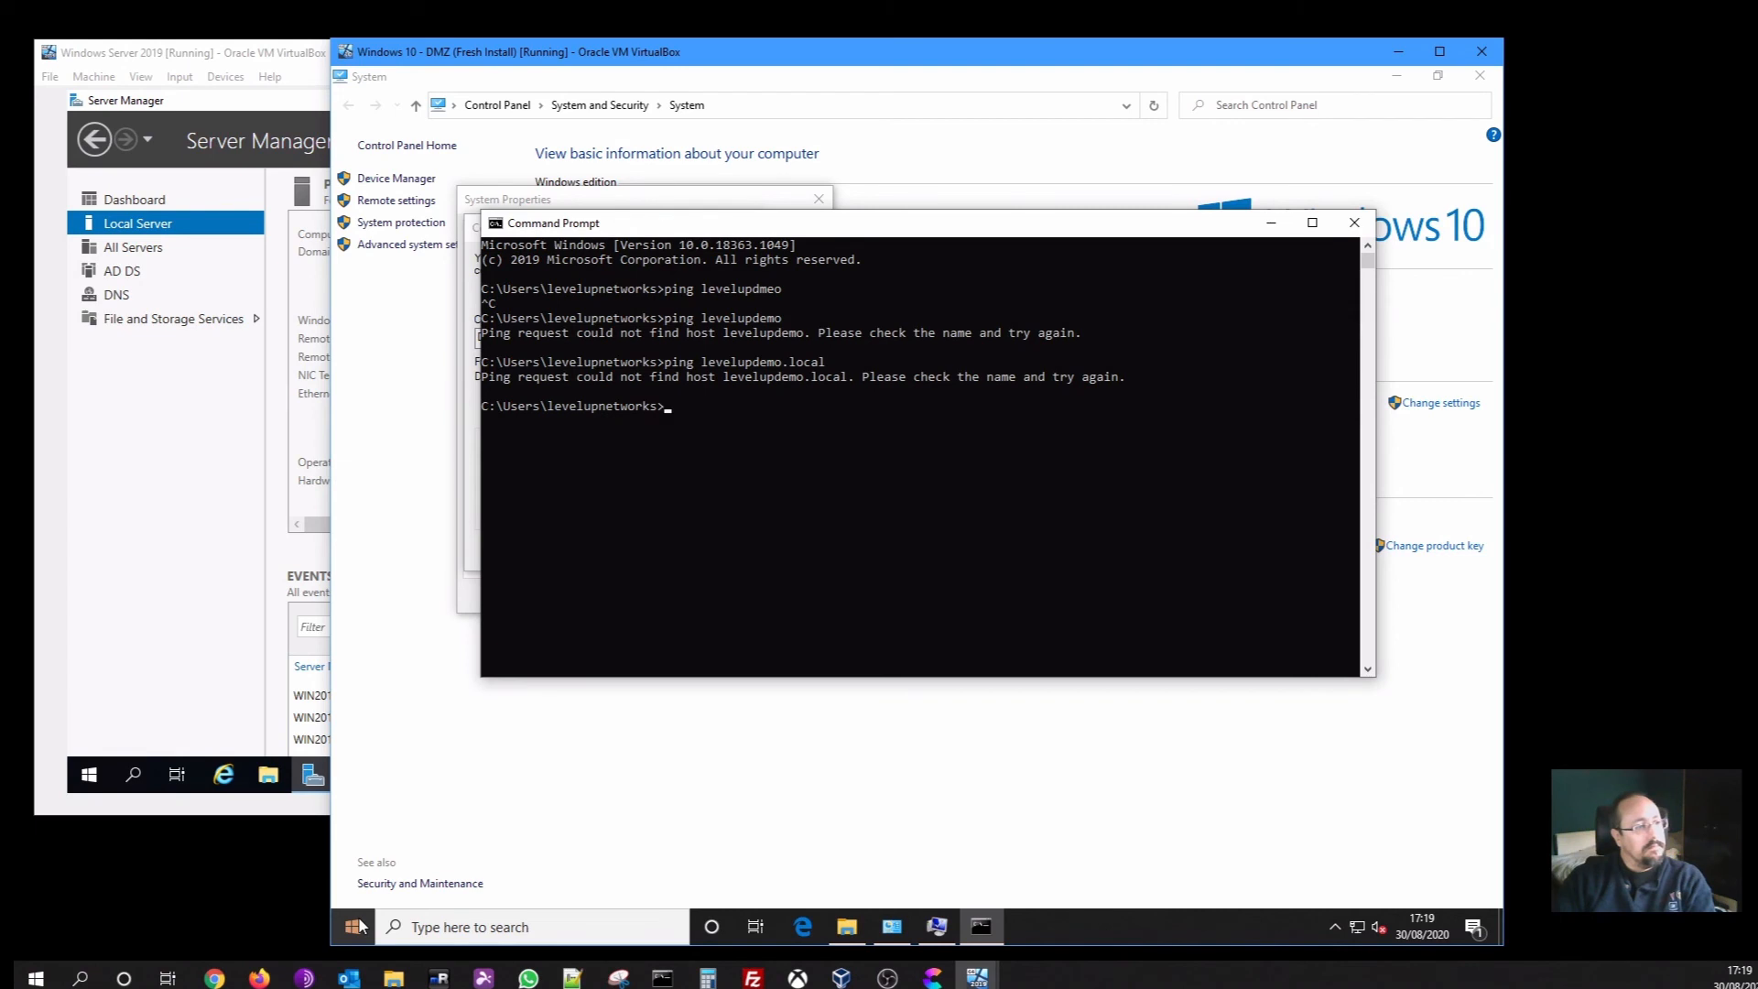
Ping 192.168.150.10 successfully with 0% loss, then clear the console
text(ping 19)
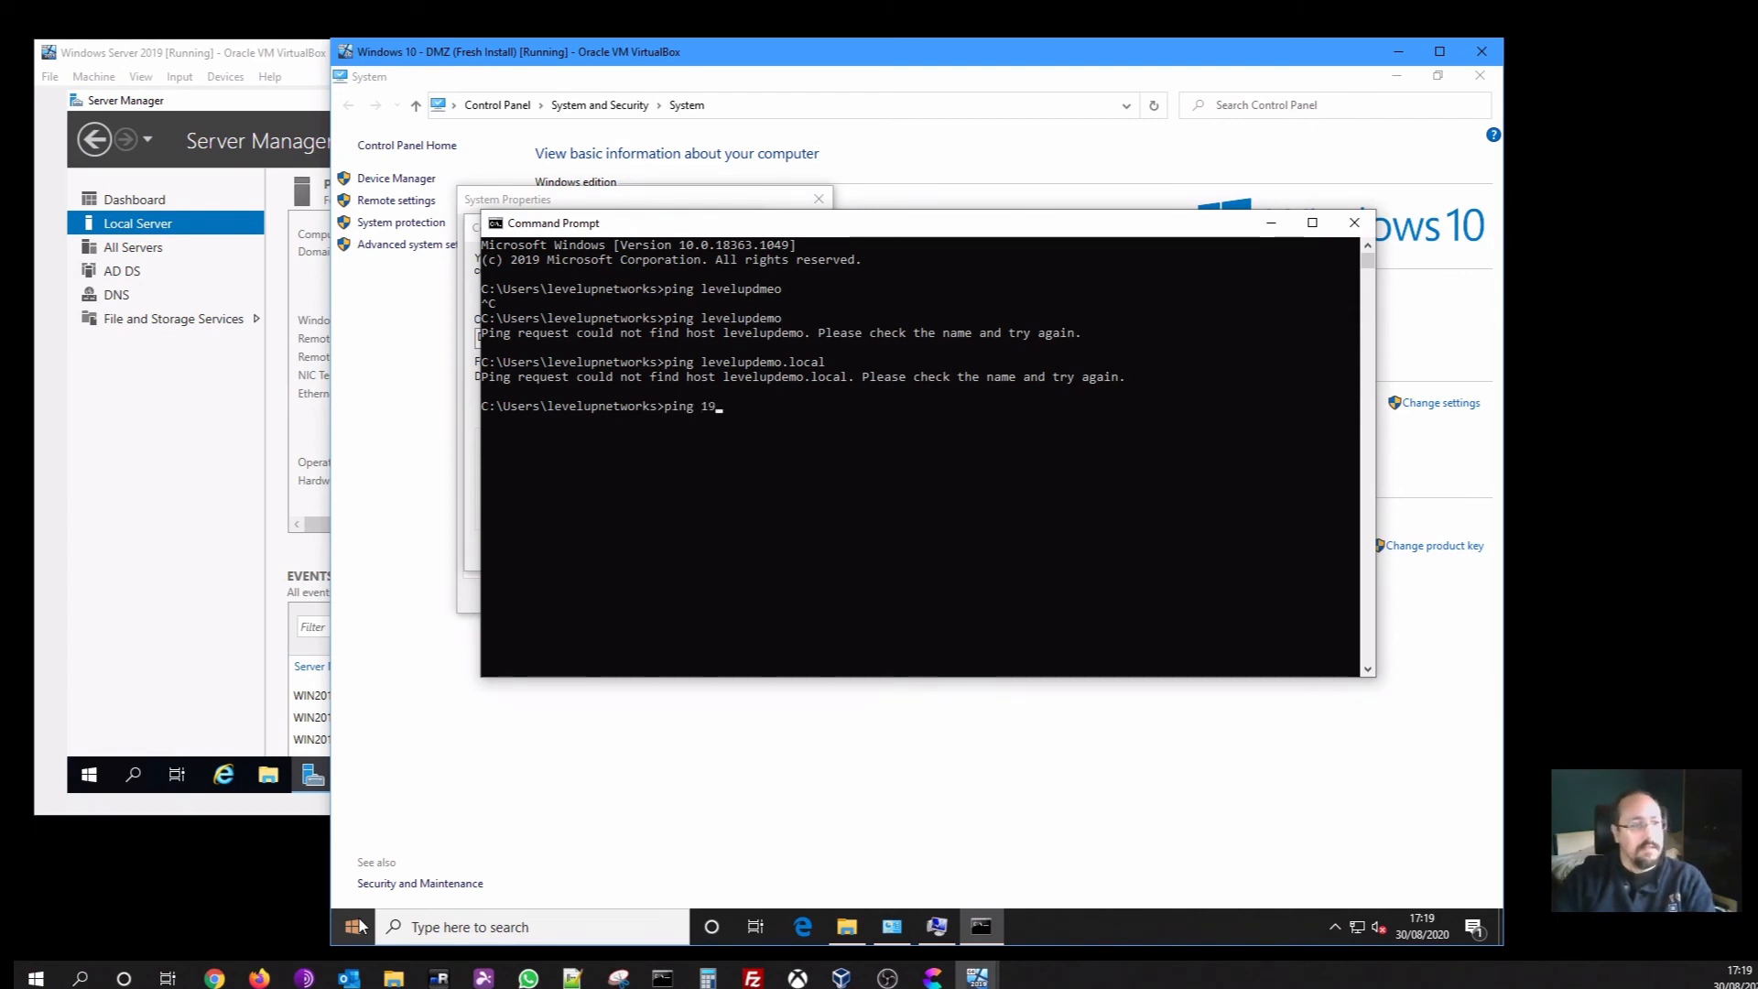
text(2.168.)
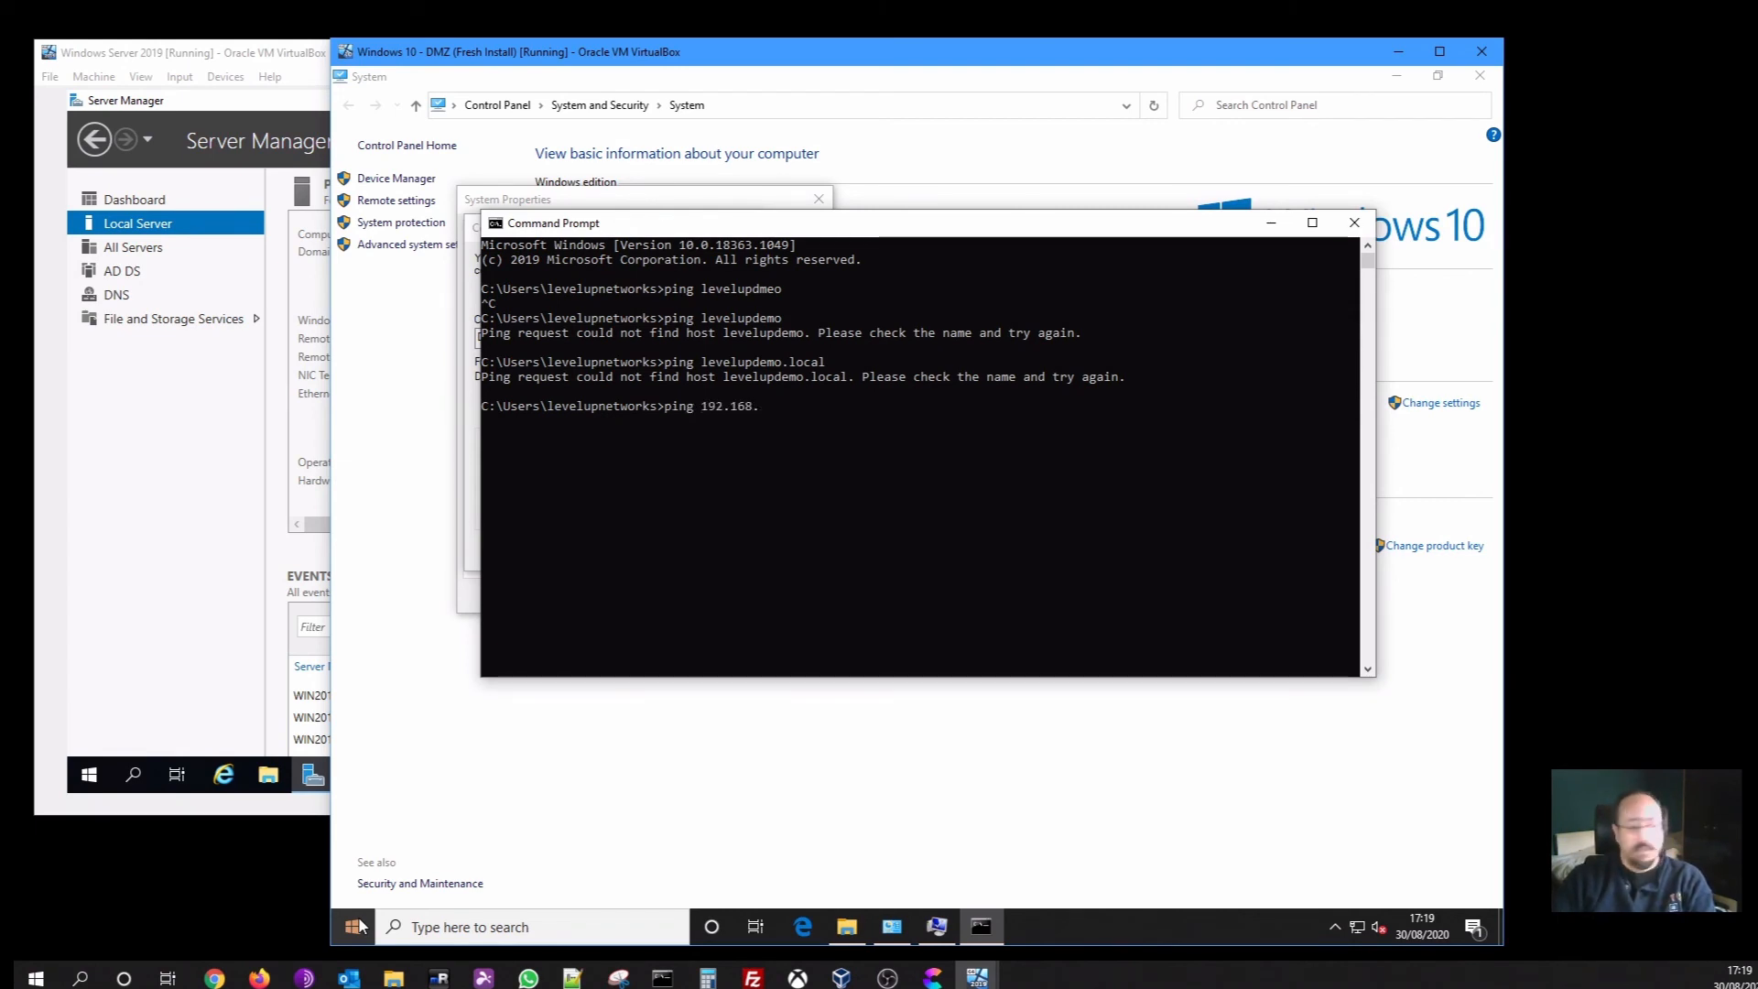
text(150.10)
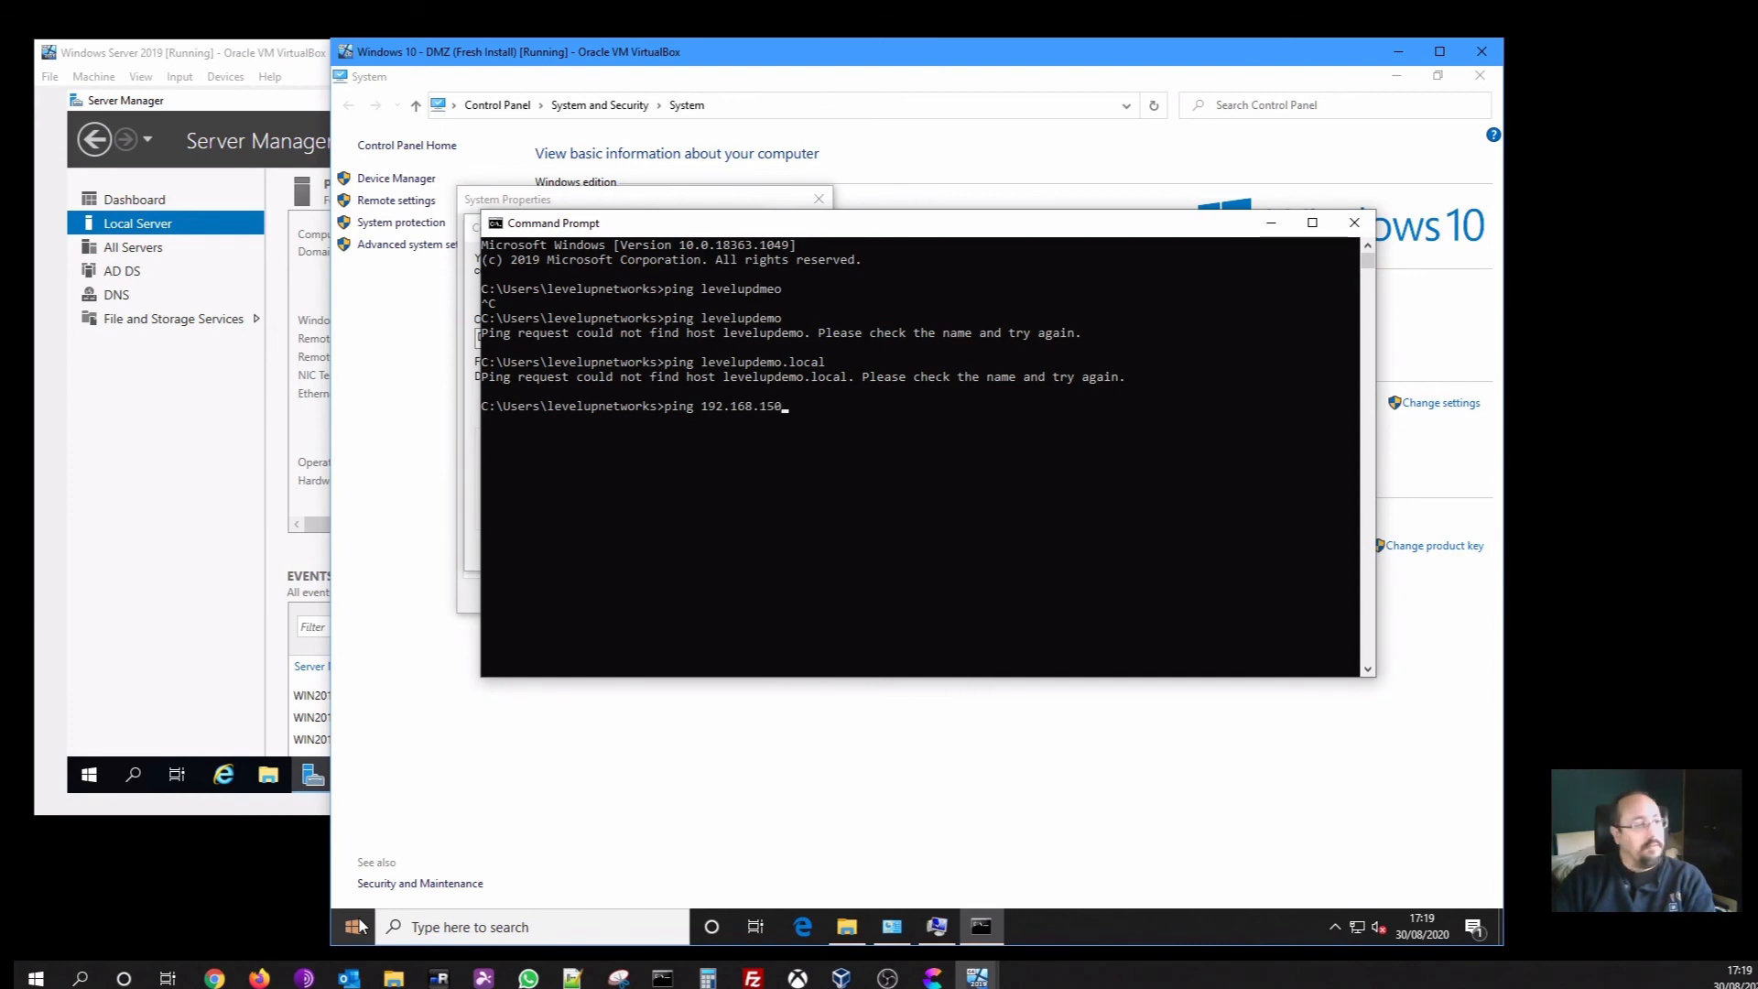
key(Return)
key(ctrl+c)
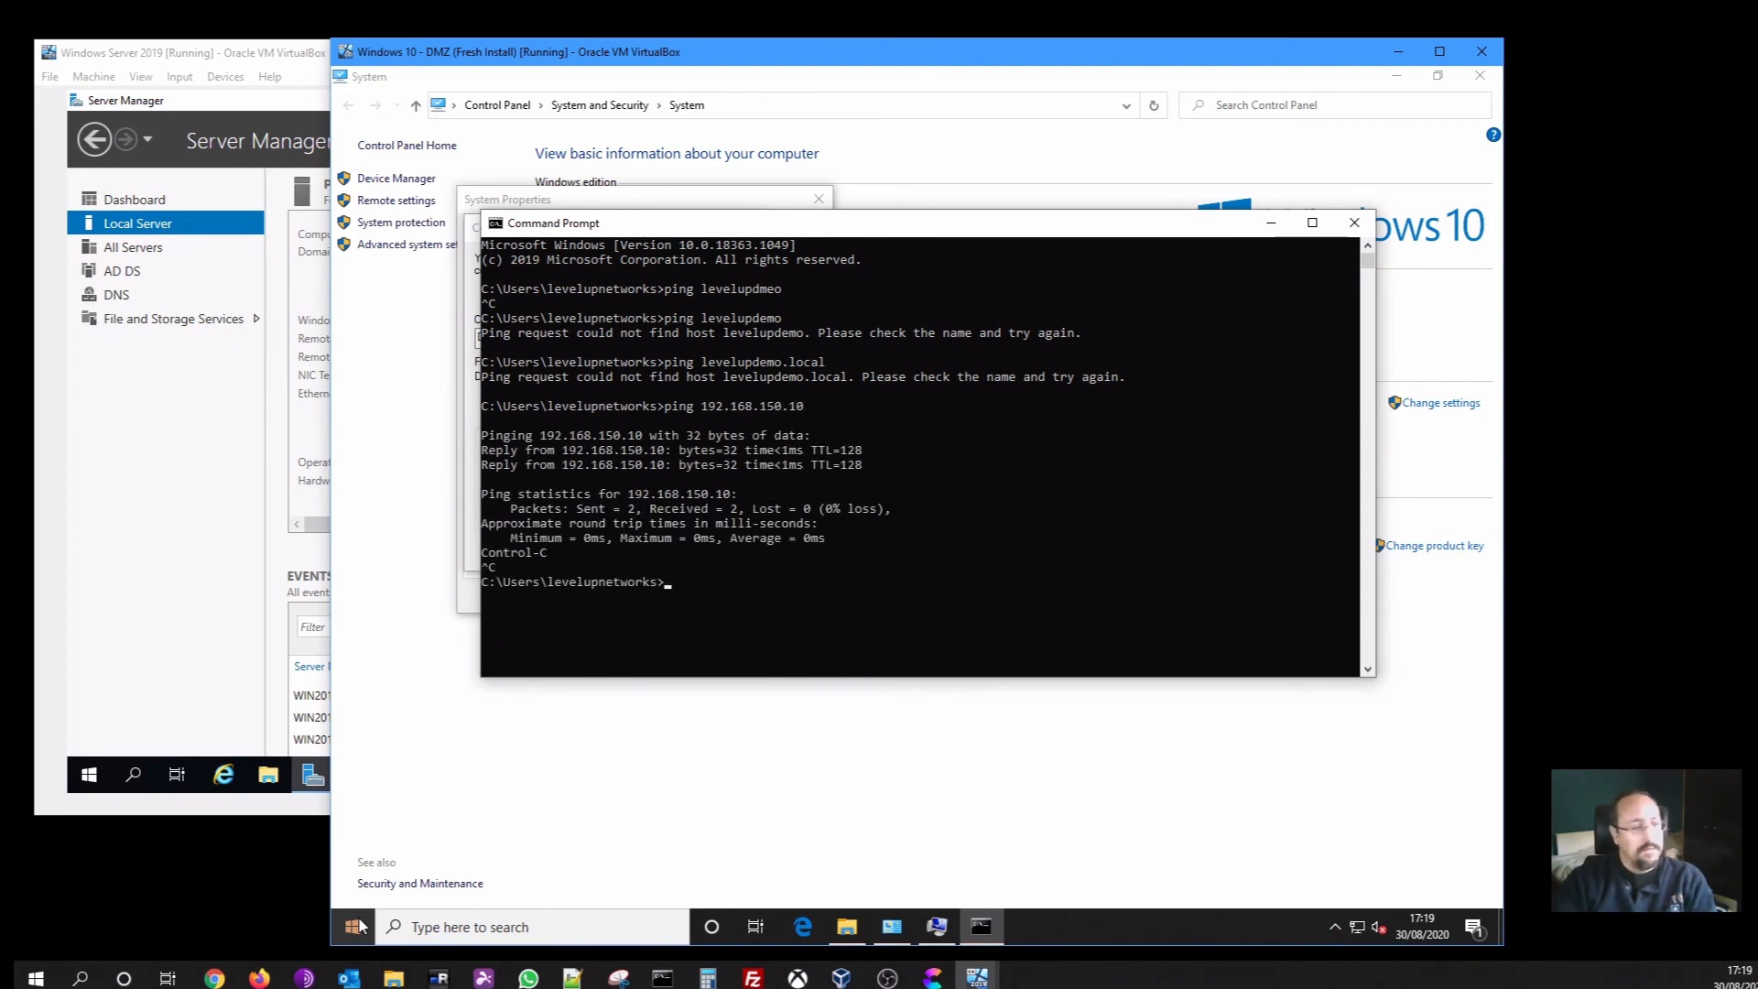
text(c)
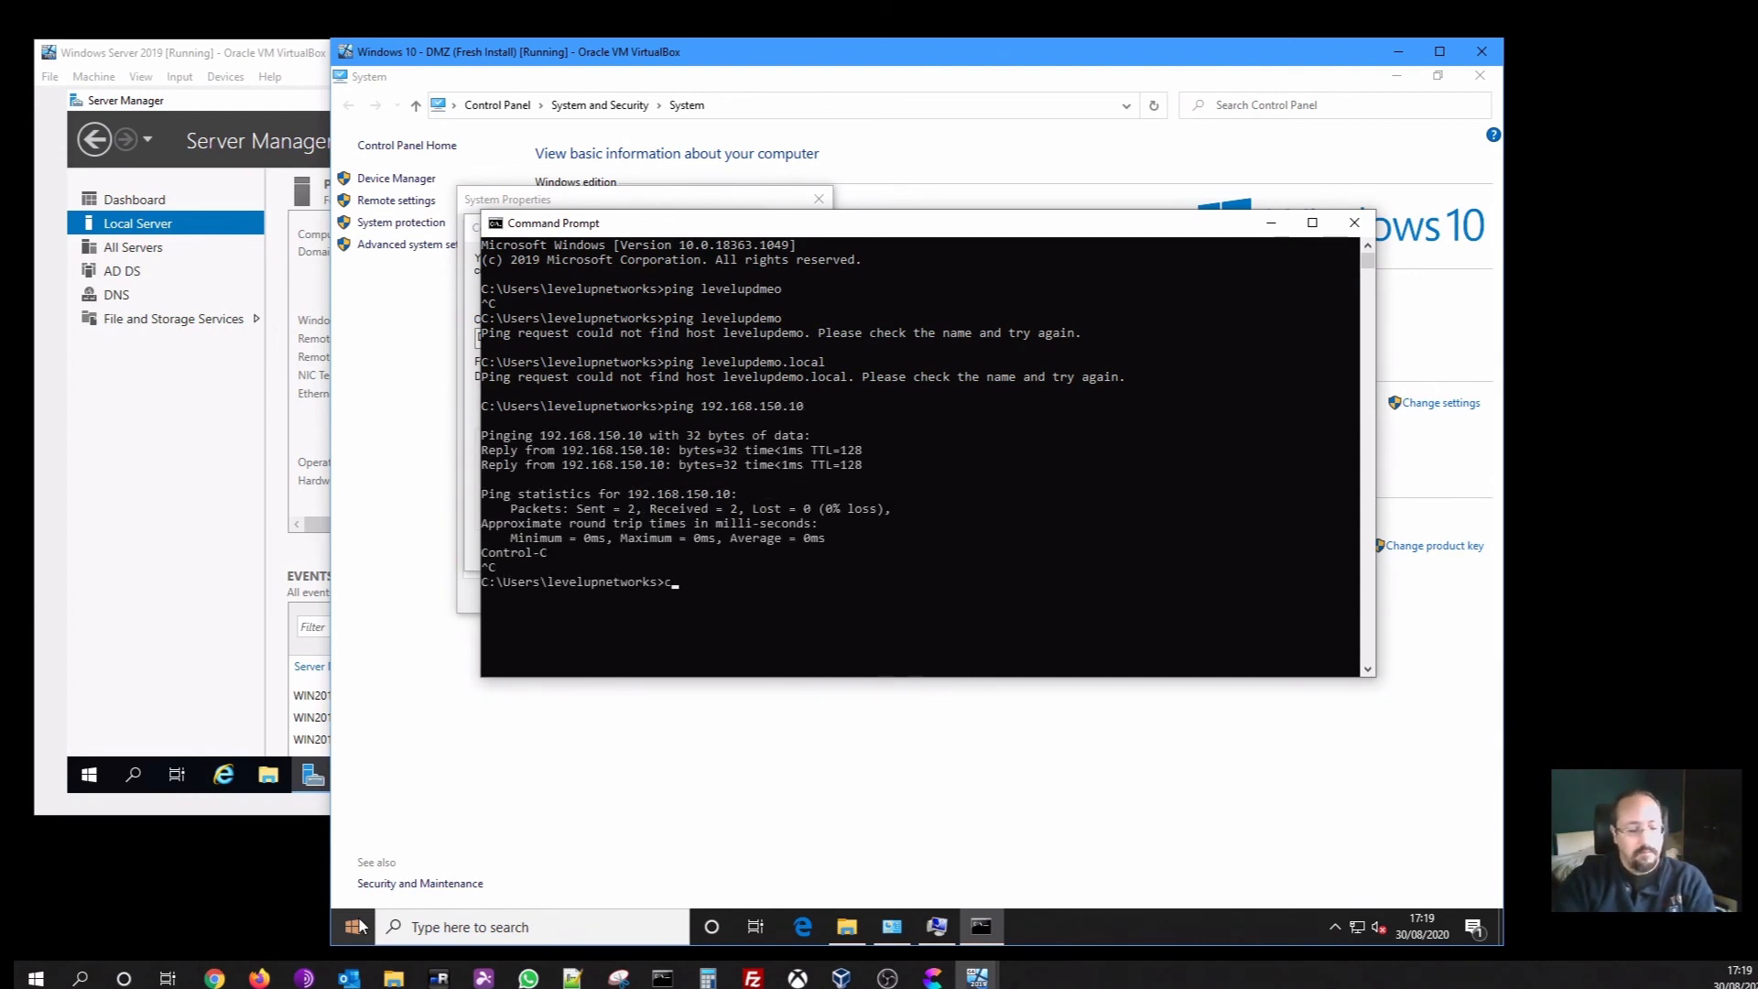
text(ls)
key(Return)
text(ipconf)
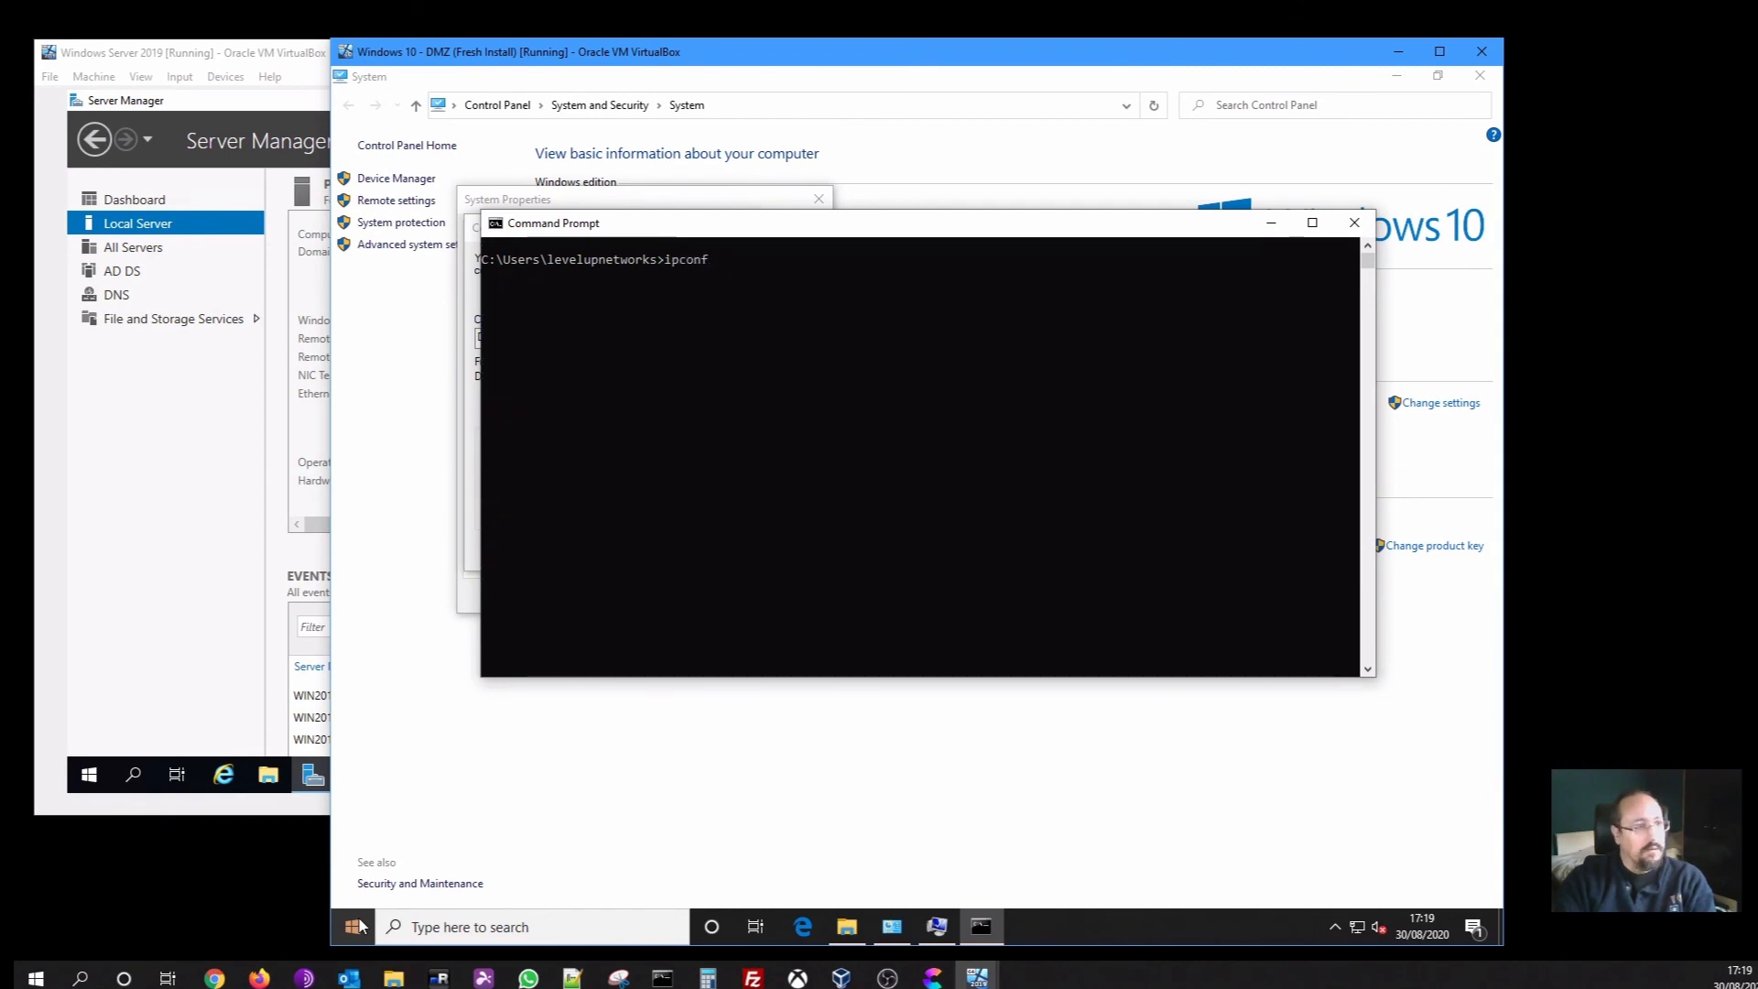
text(ig /)
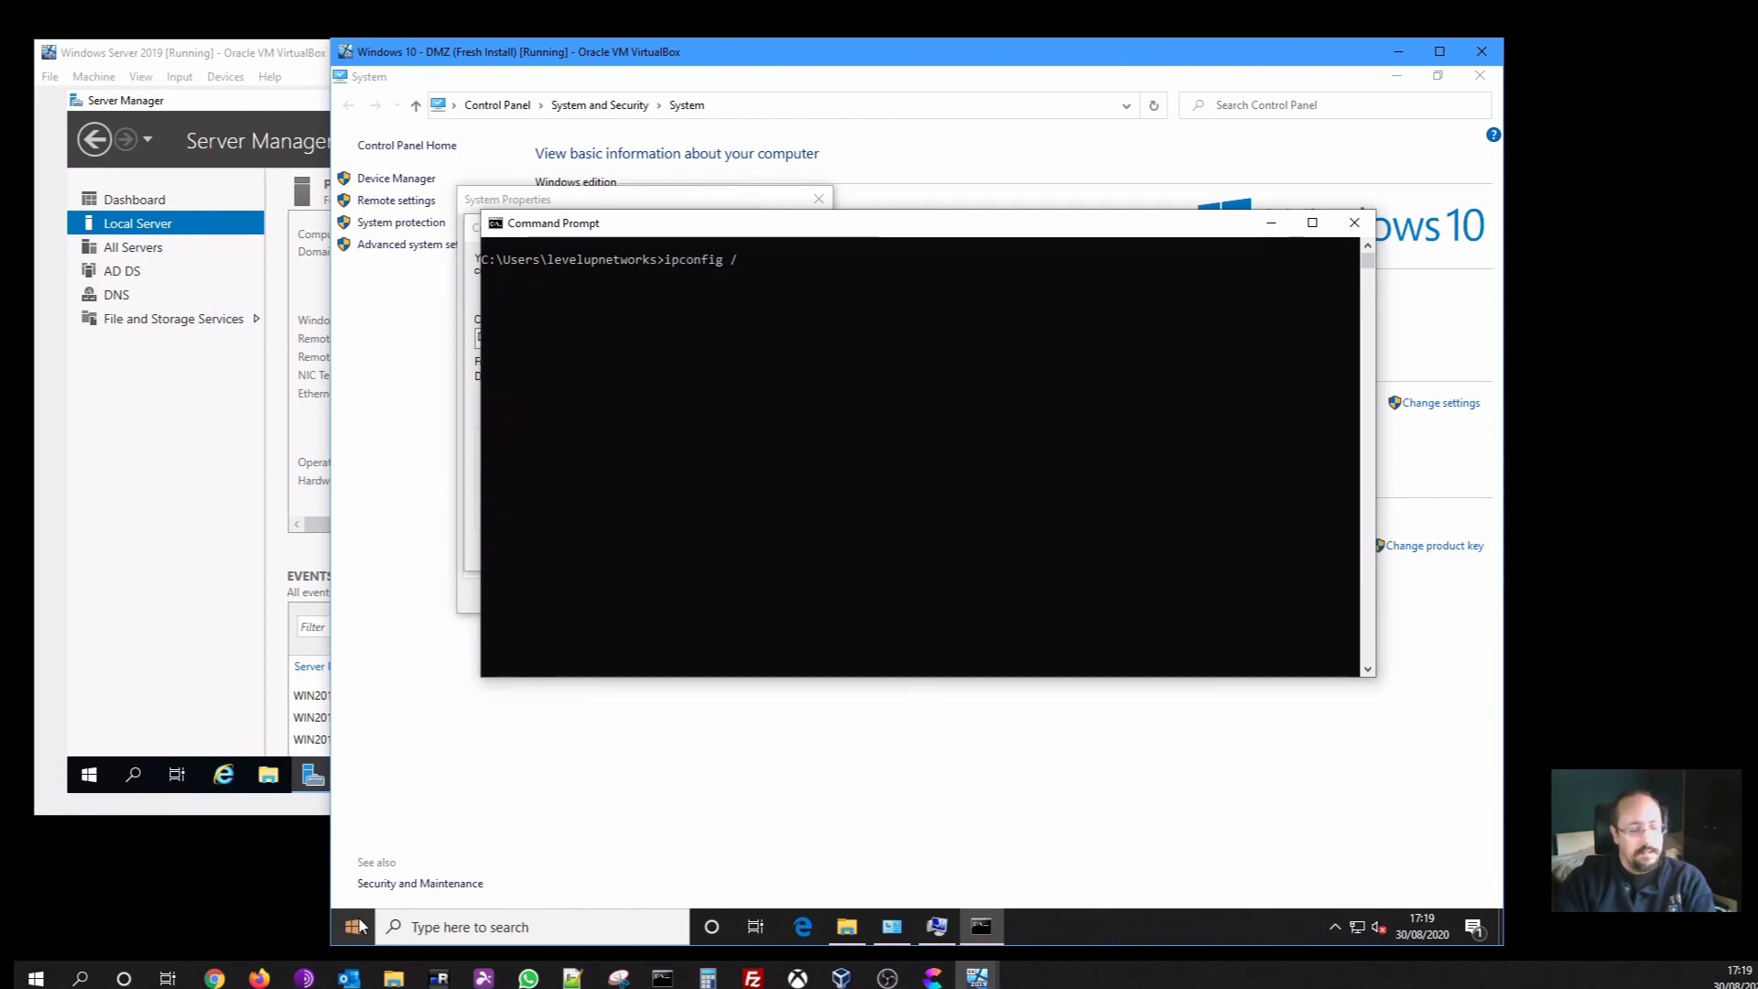
text(all)
Run ipconfig /all, showing IPv4 192.168.150.50 and DNS 192.168.150.10, and compare with the server
key(Return)
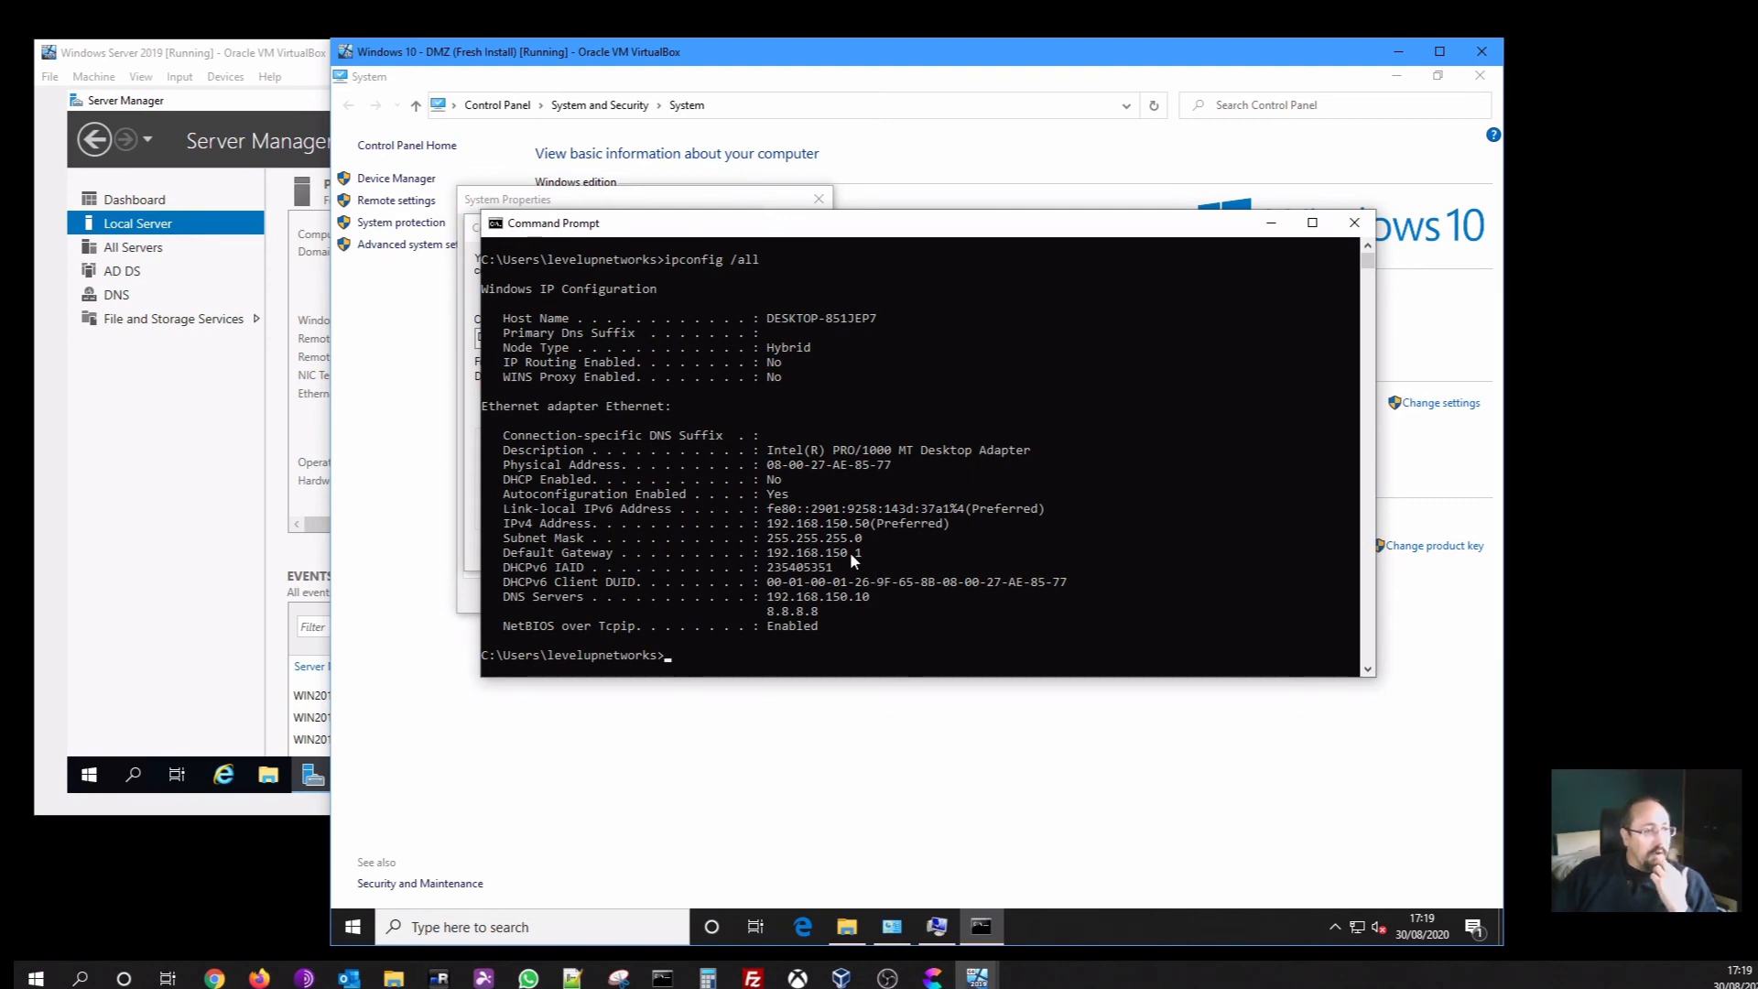
click(218, 554)
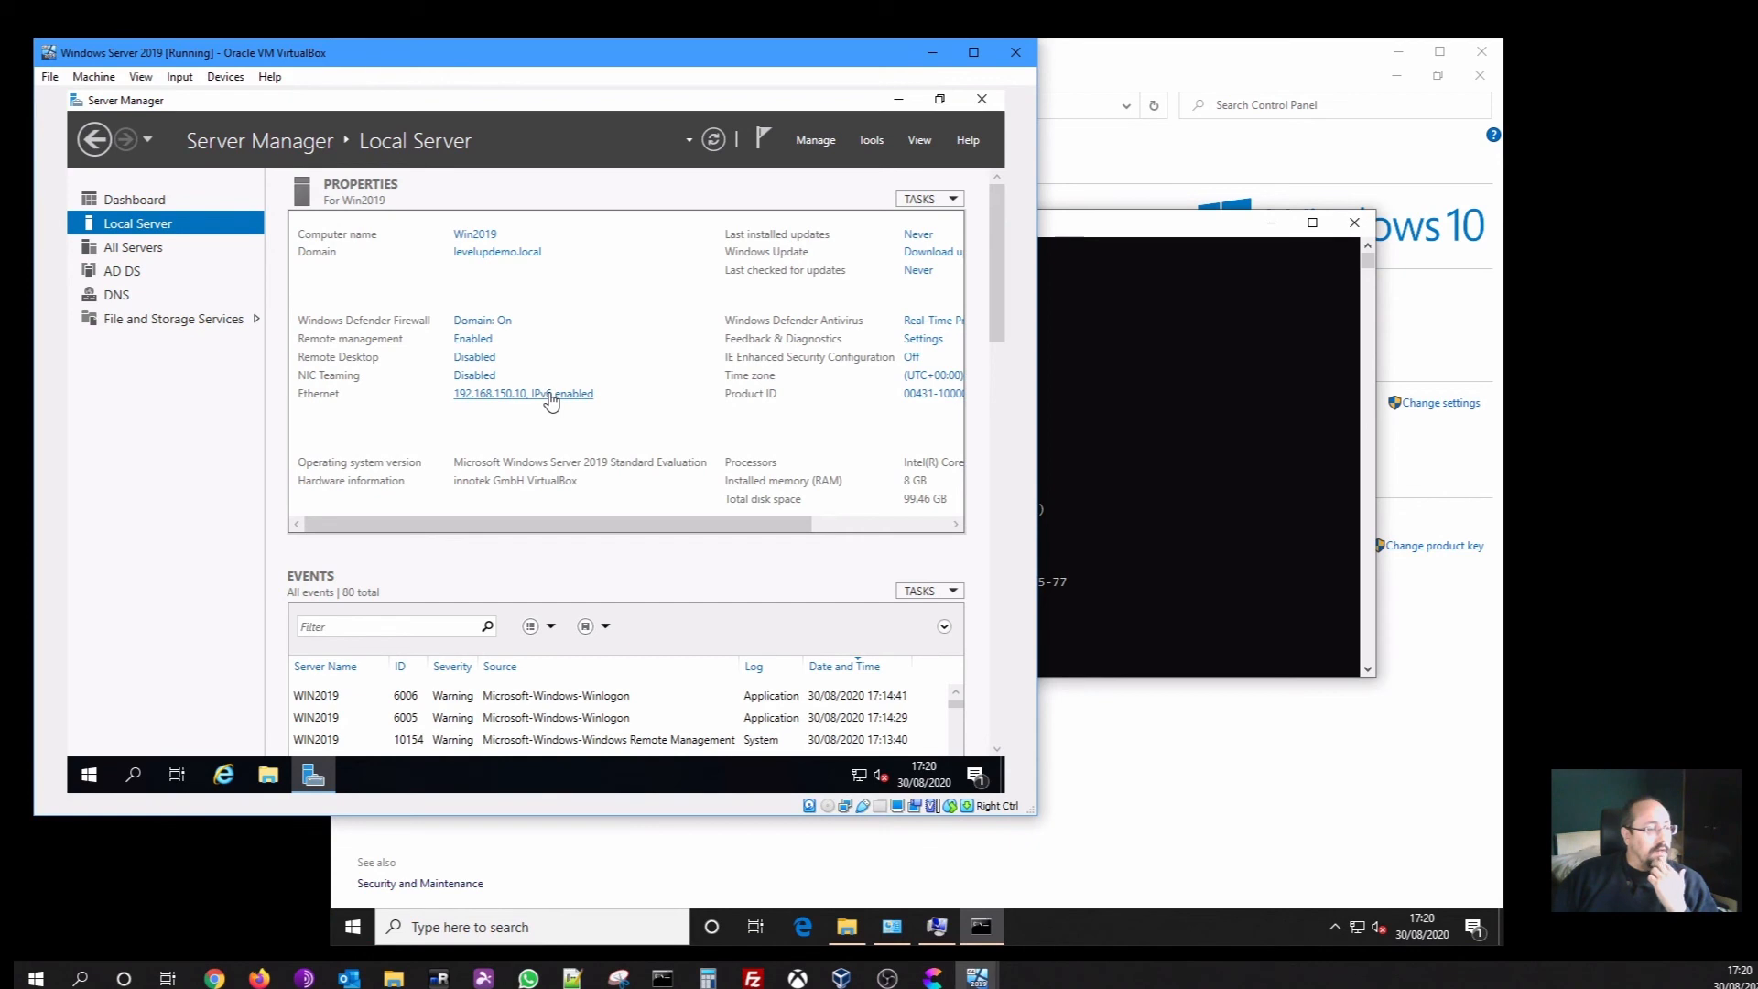
click(1107, 469)
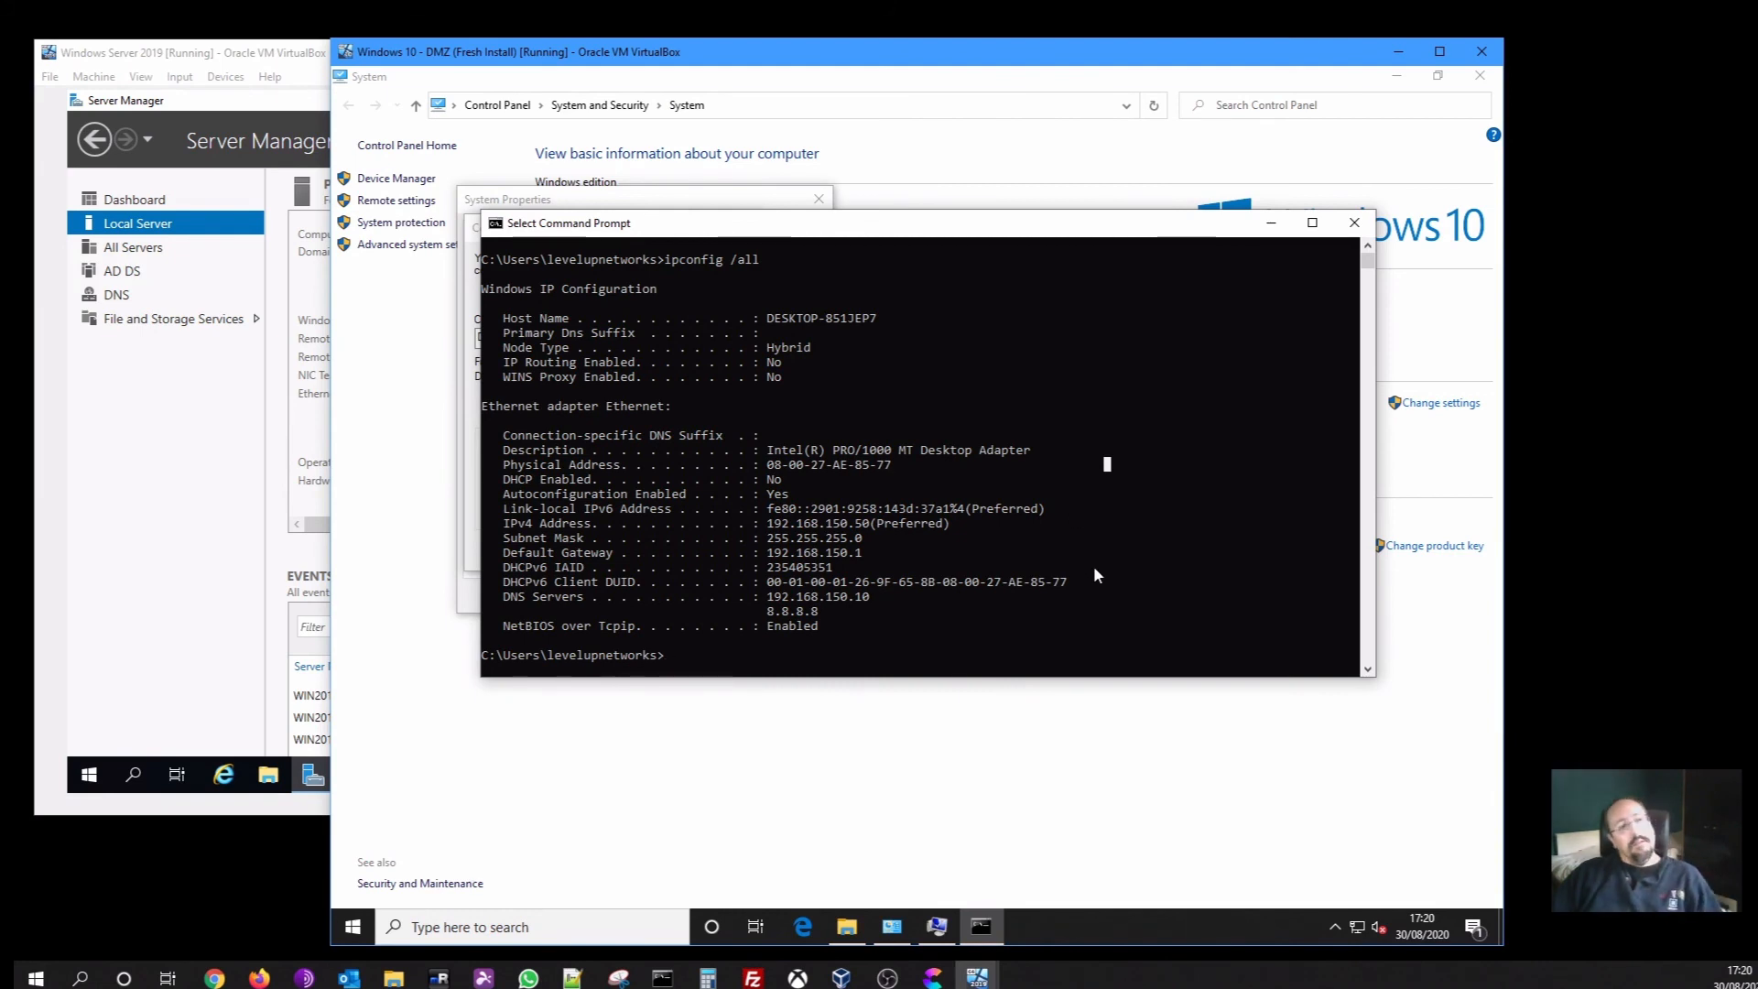
Run ipconfig /flushdns successfully; ipconfig /registerdns is refused for lacking elevation
text(exit)
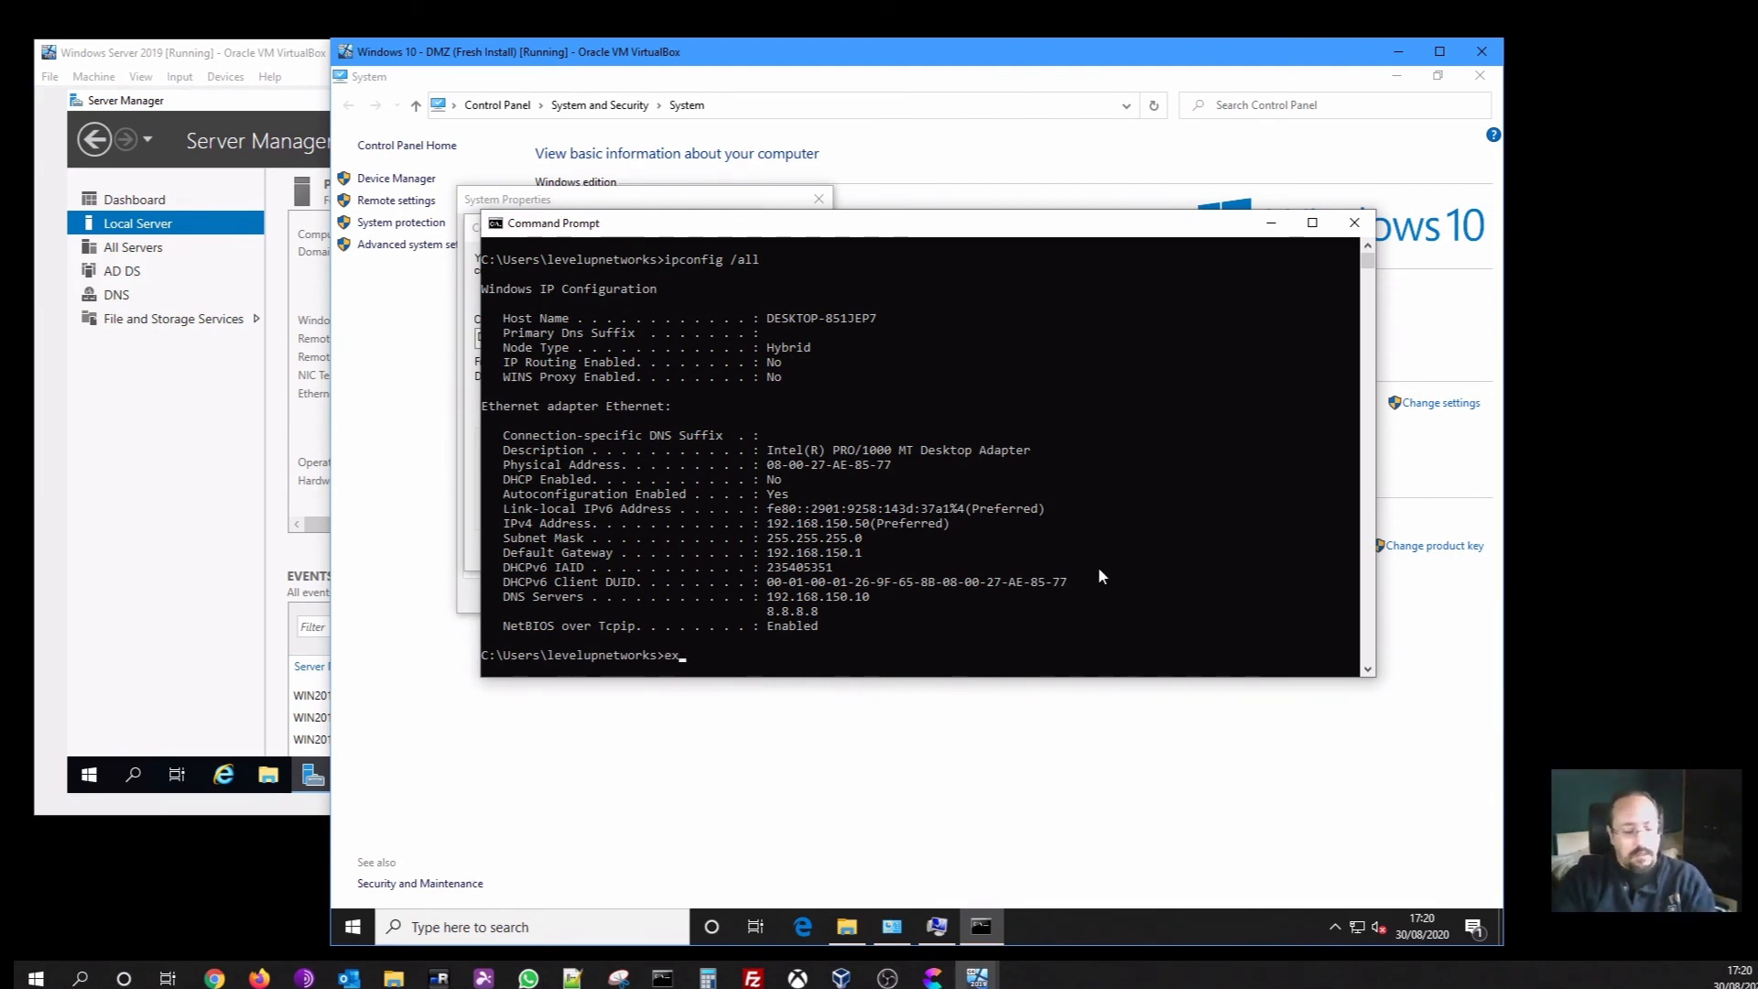
key(BackSpace)
key(BackSpace)
key(BackSpace)
key(BackSpace)
text(i)
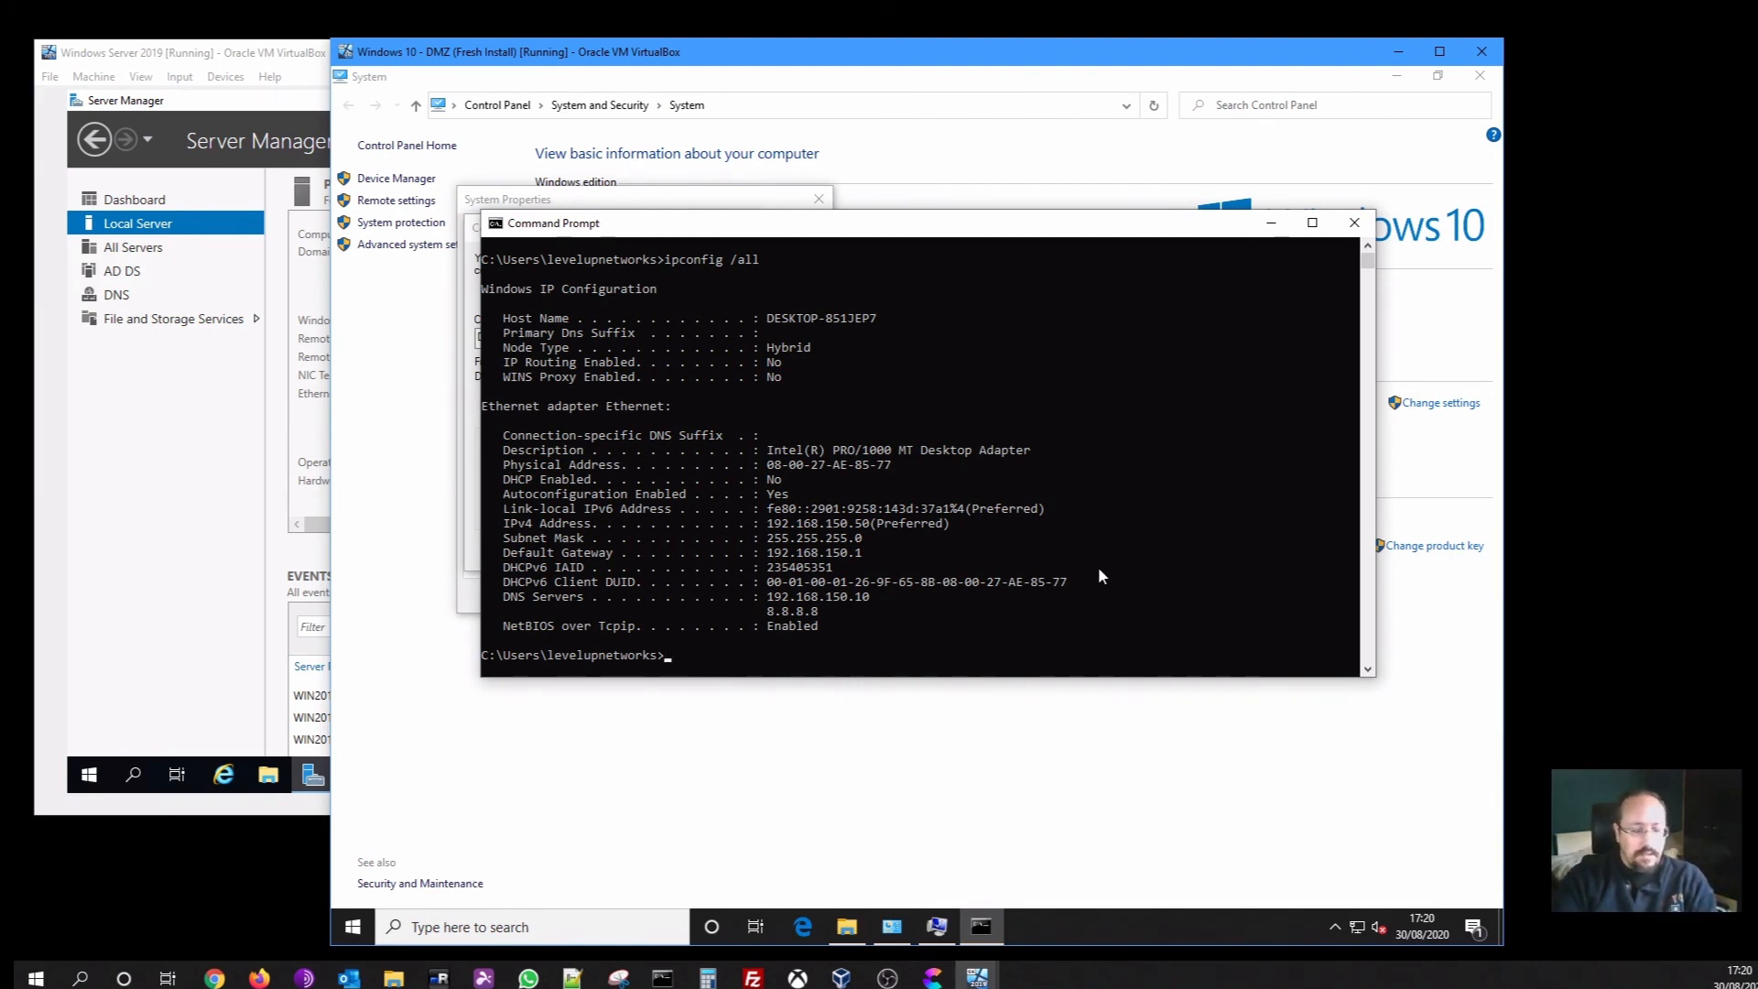
text(pconfig )
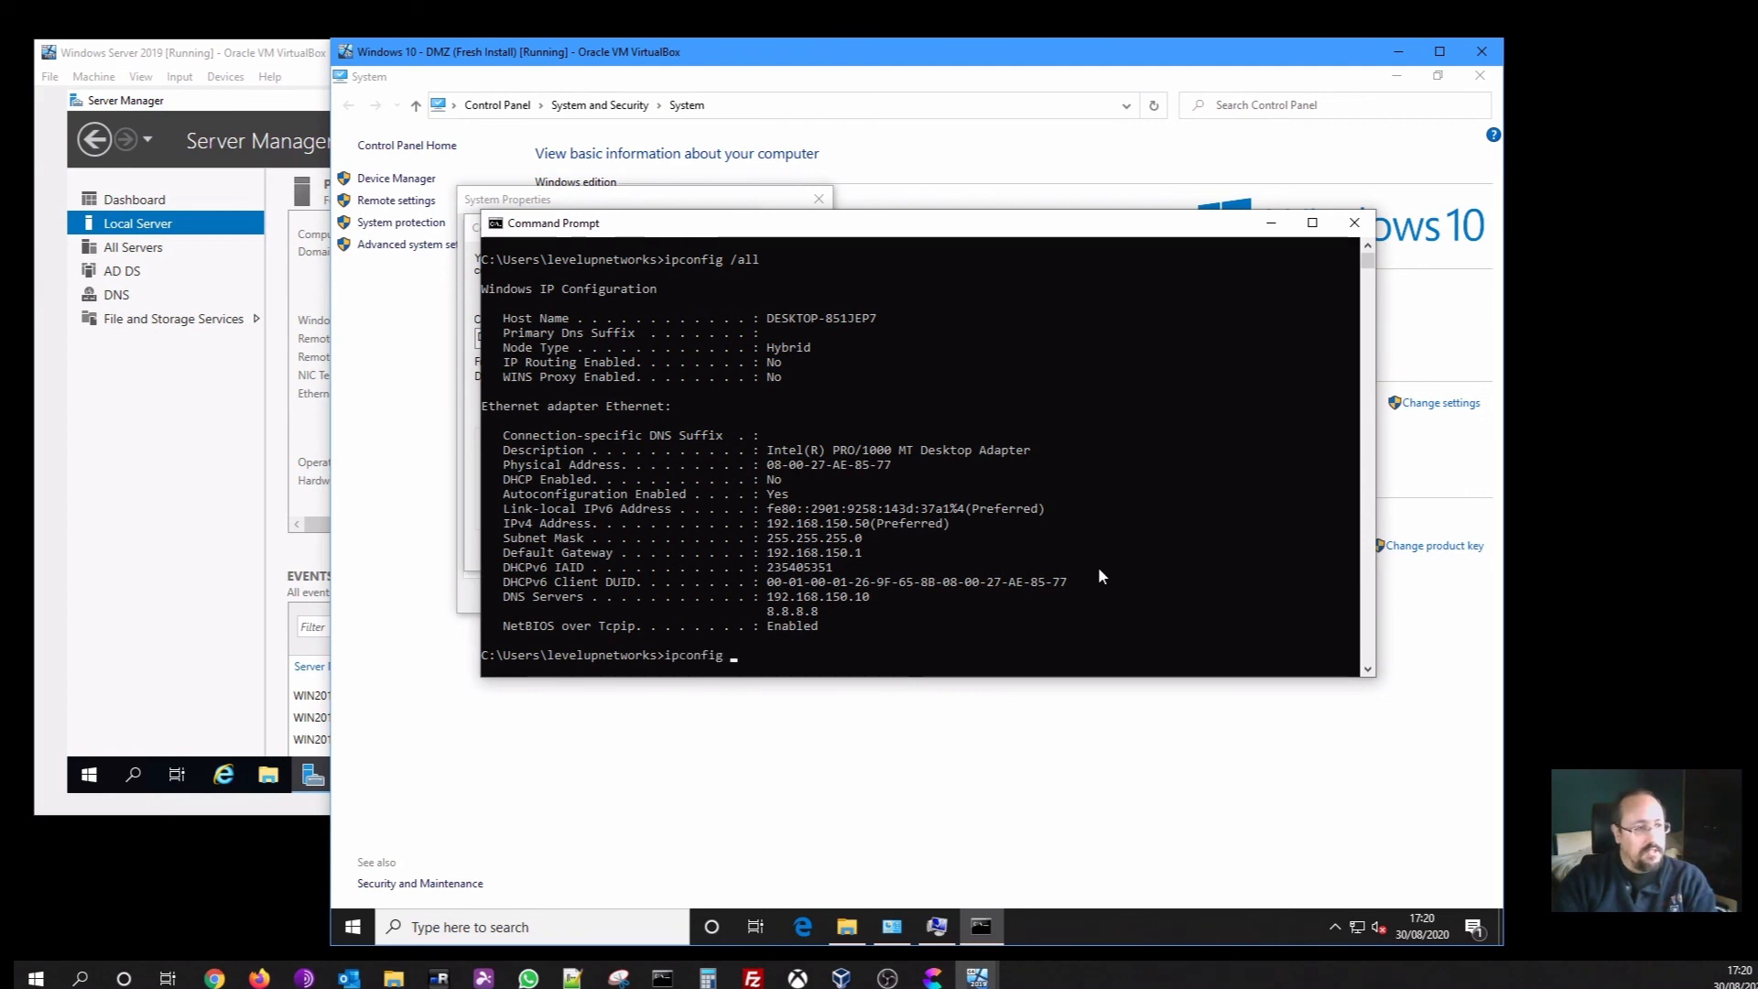
text(/flush)
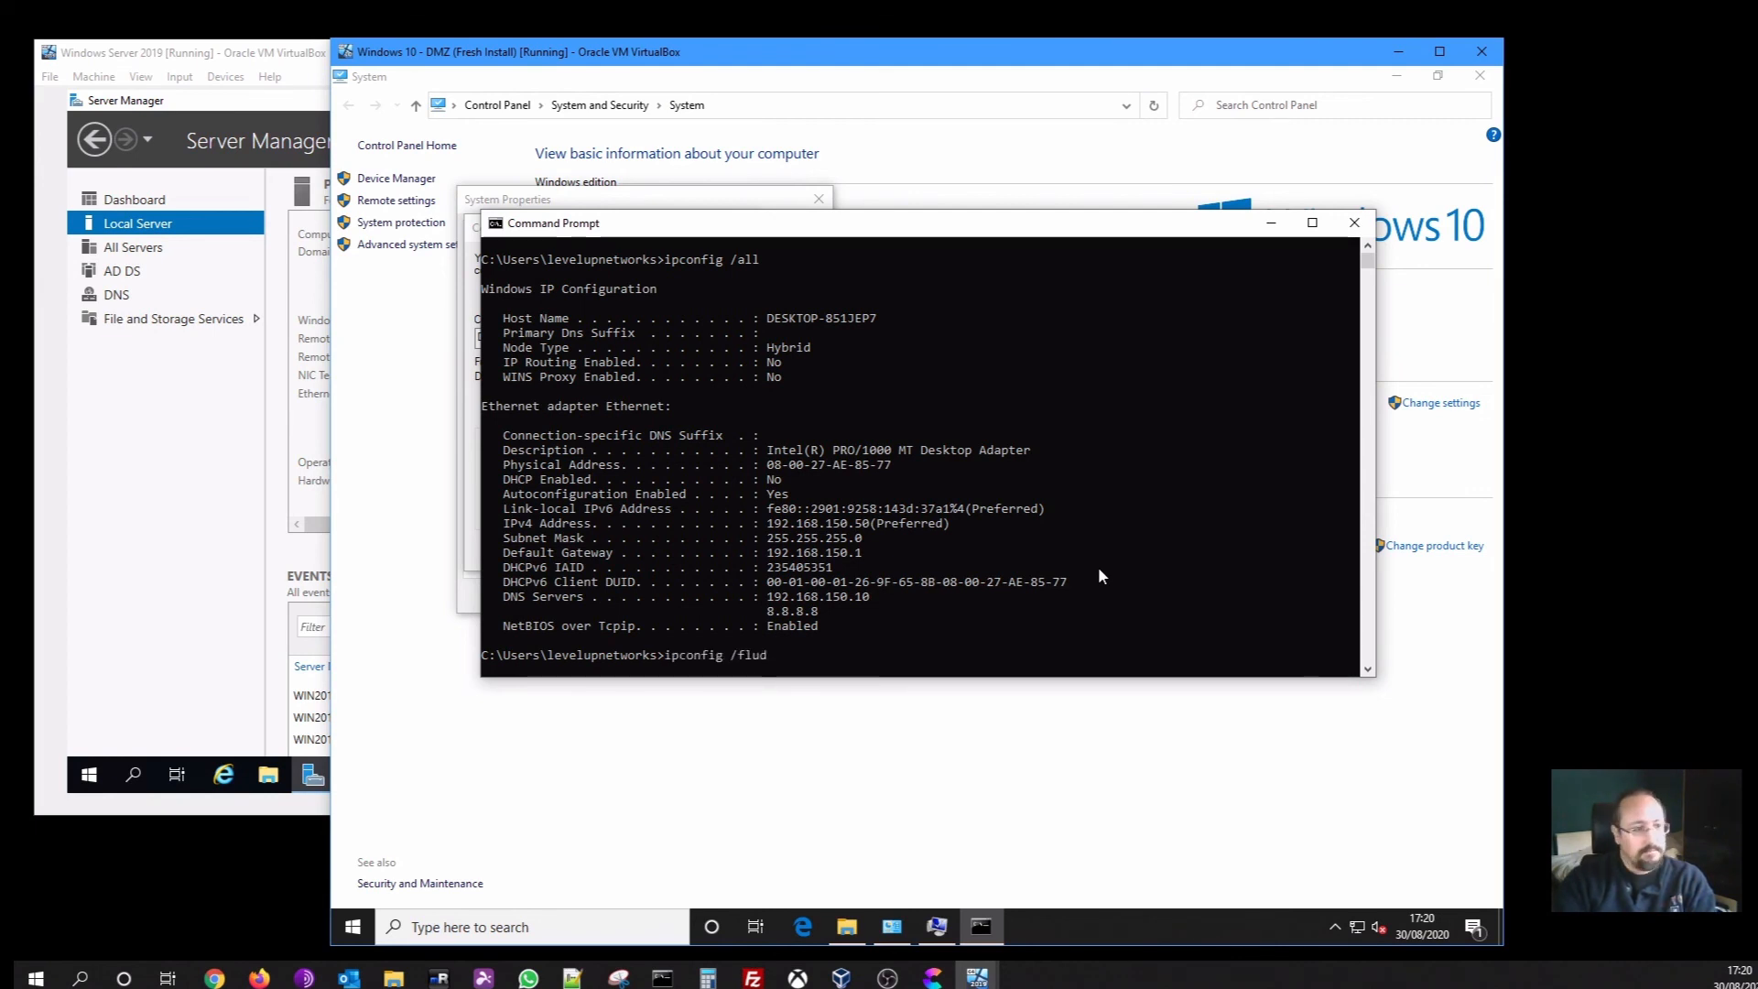
text(dn)
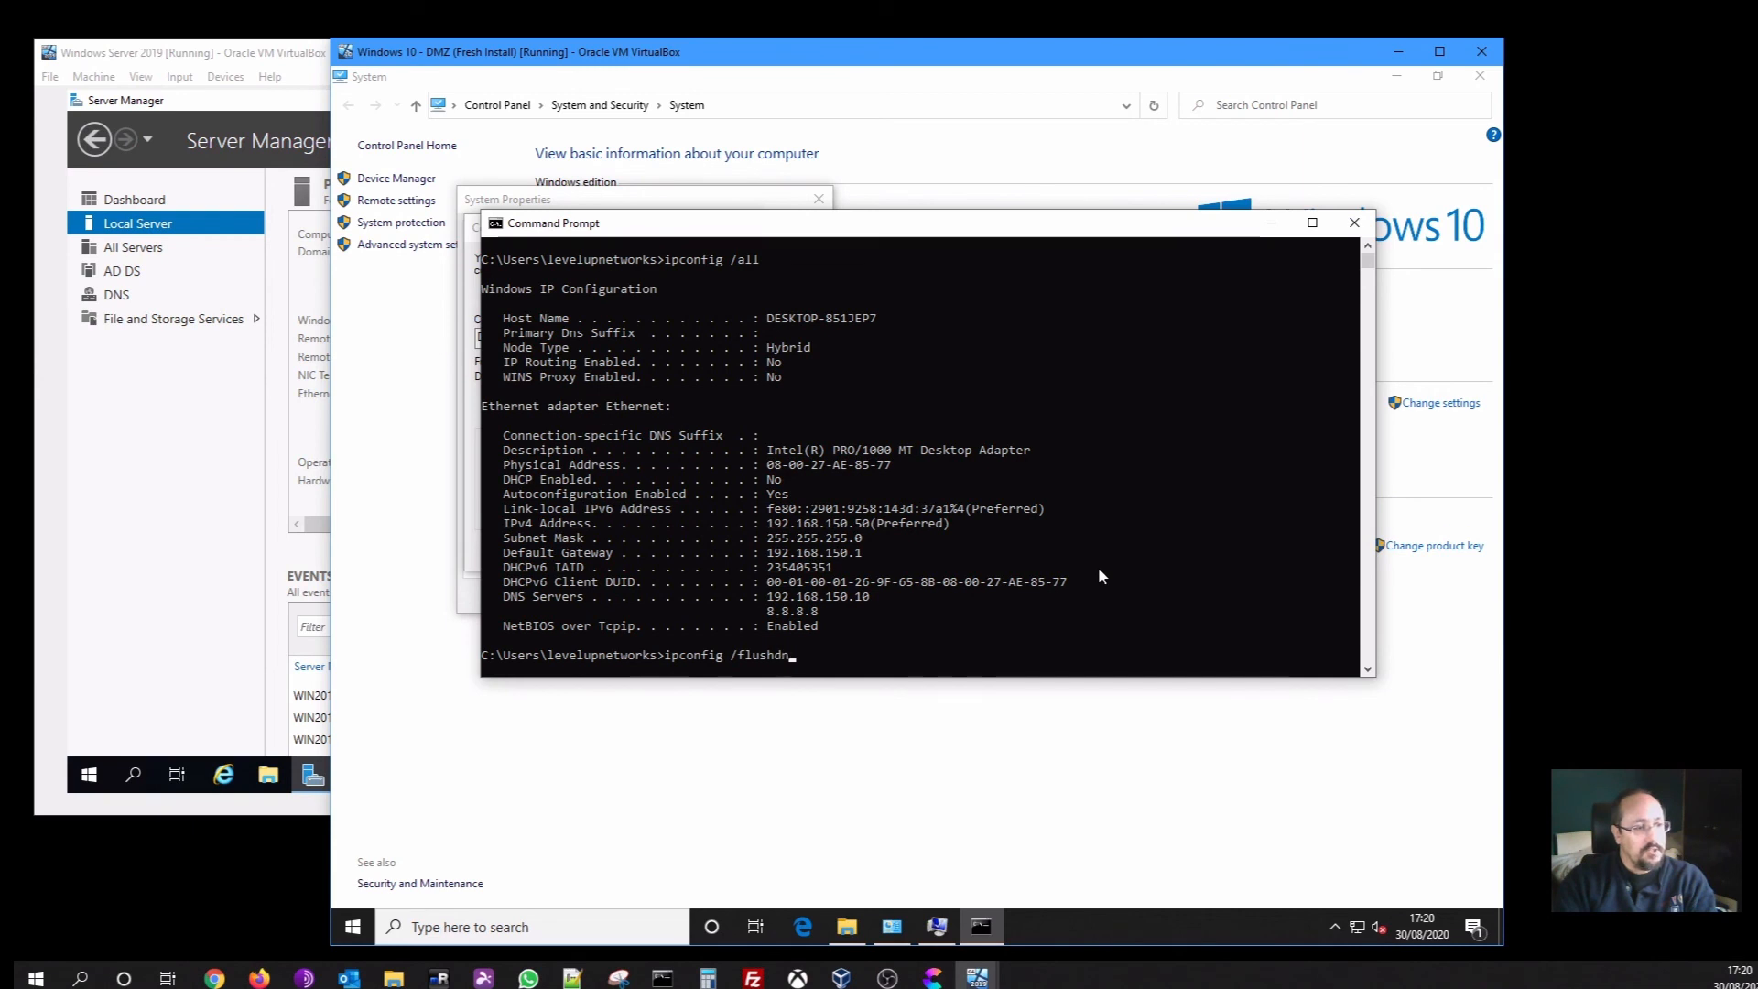
text(s)
key(Return)
text(ipc)
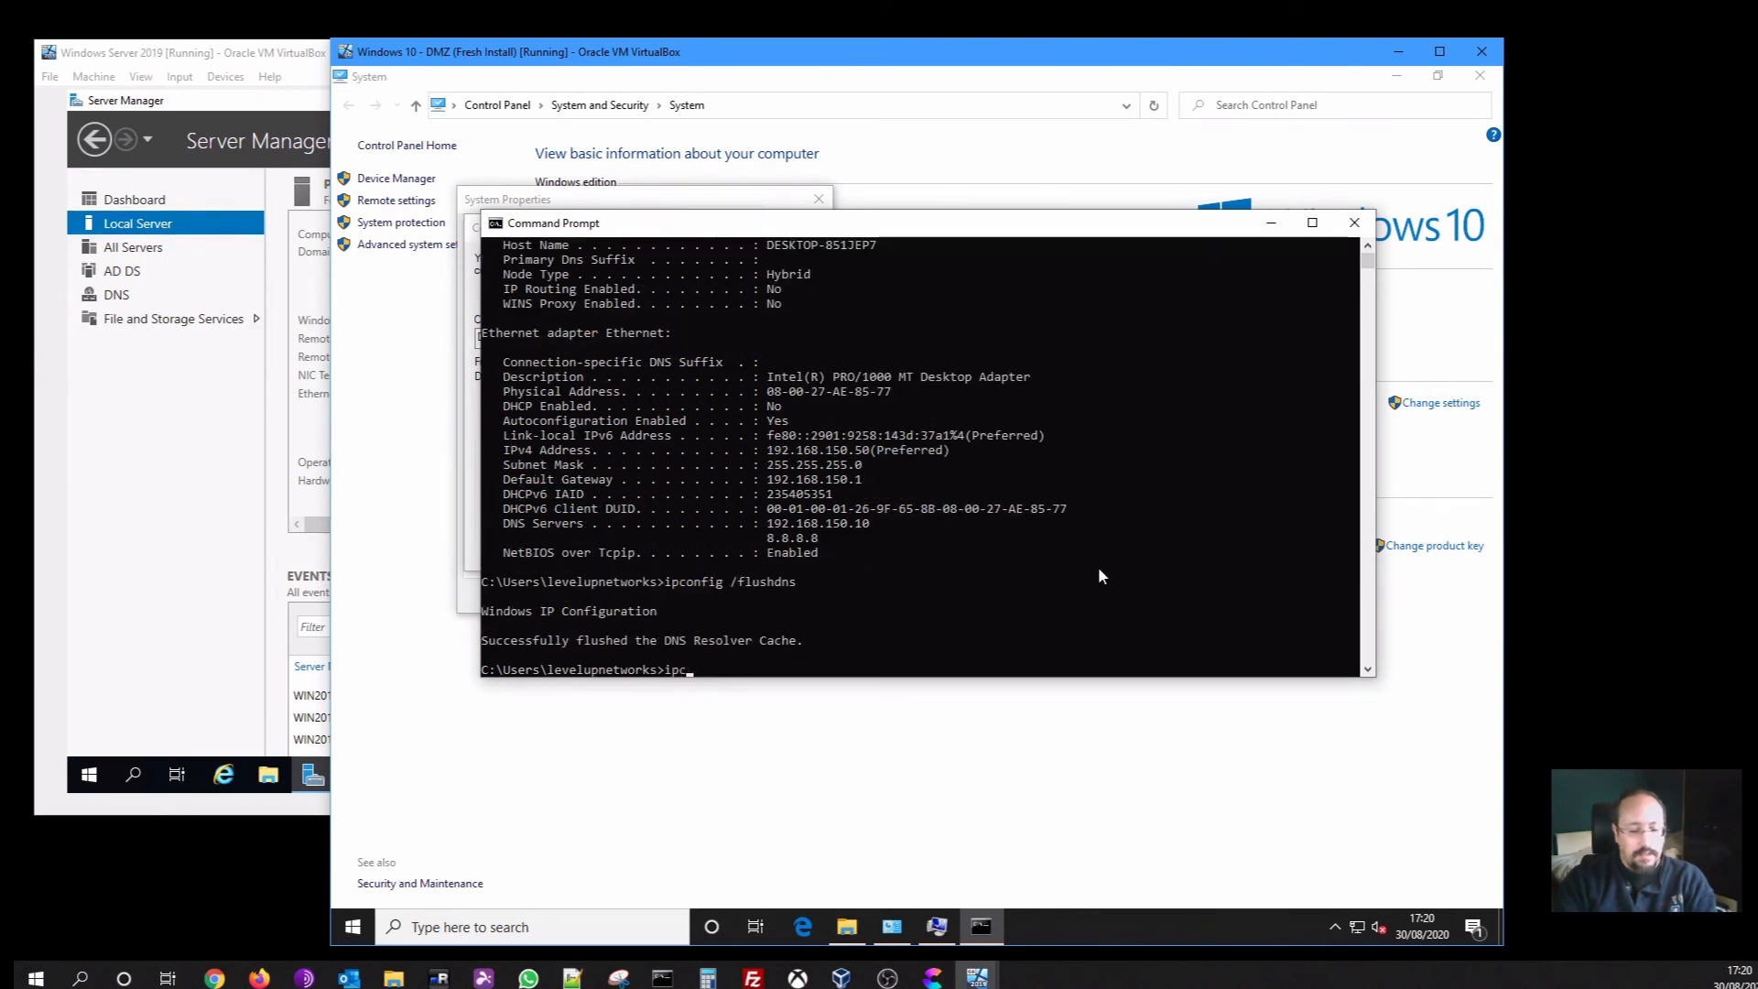
text(onfig /reg)
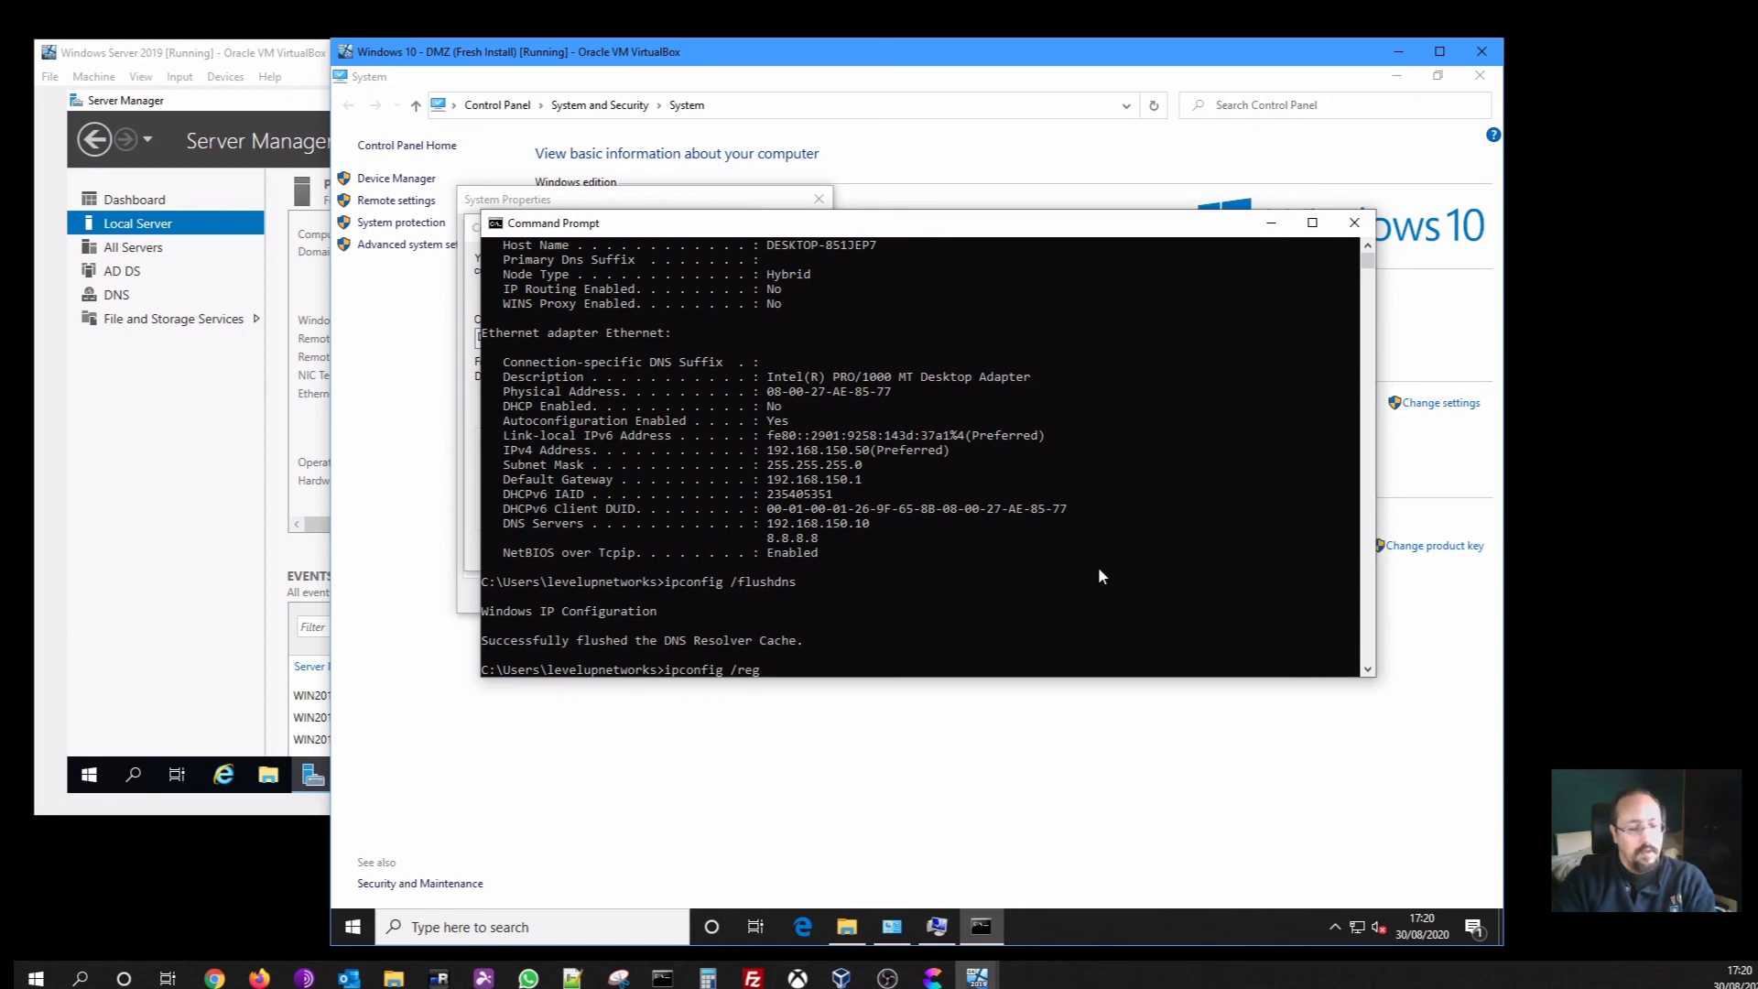
text(isterdns)
key(Return)
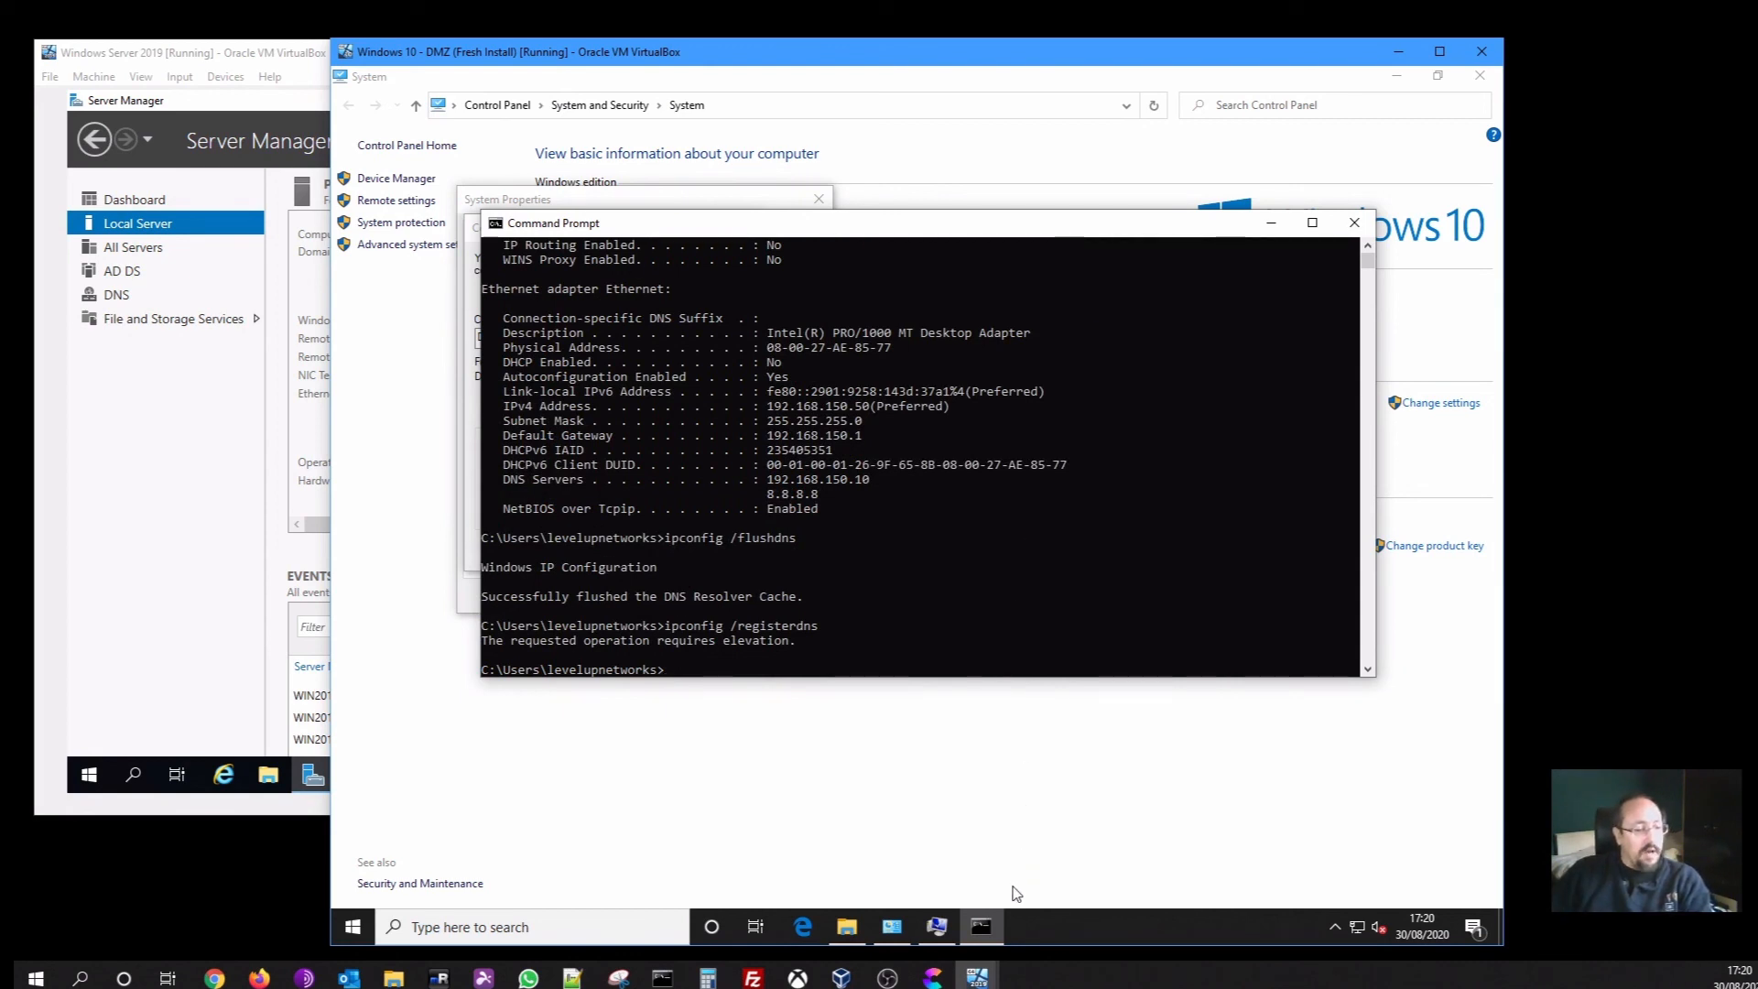
Run ipconfig /registerdns in an elevated Command Prompt
right_click(987, 927)
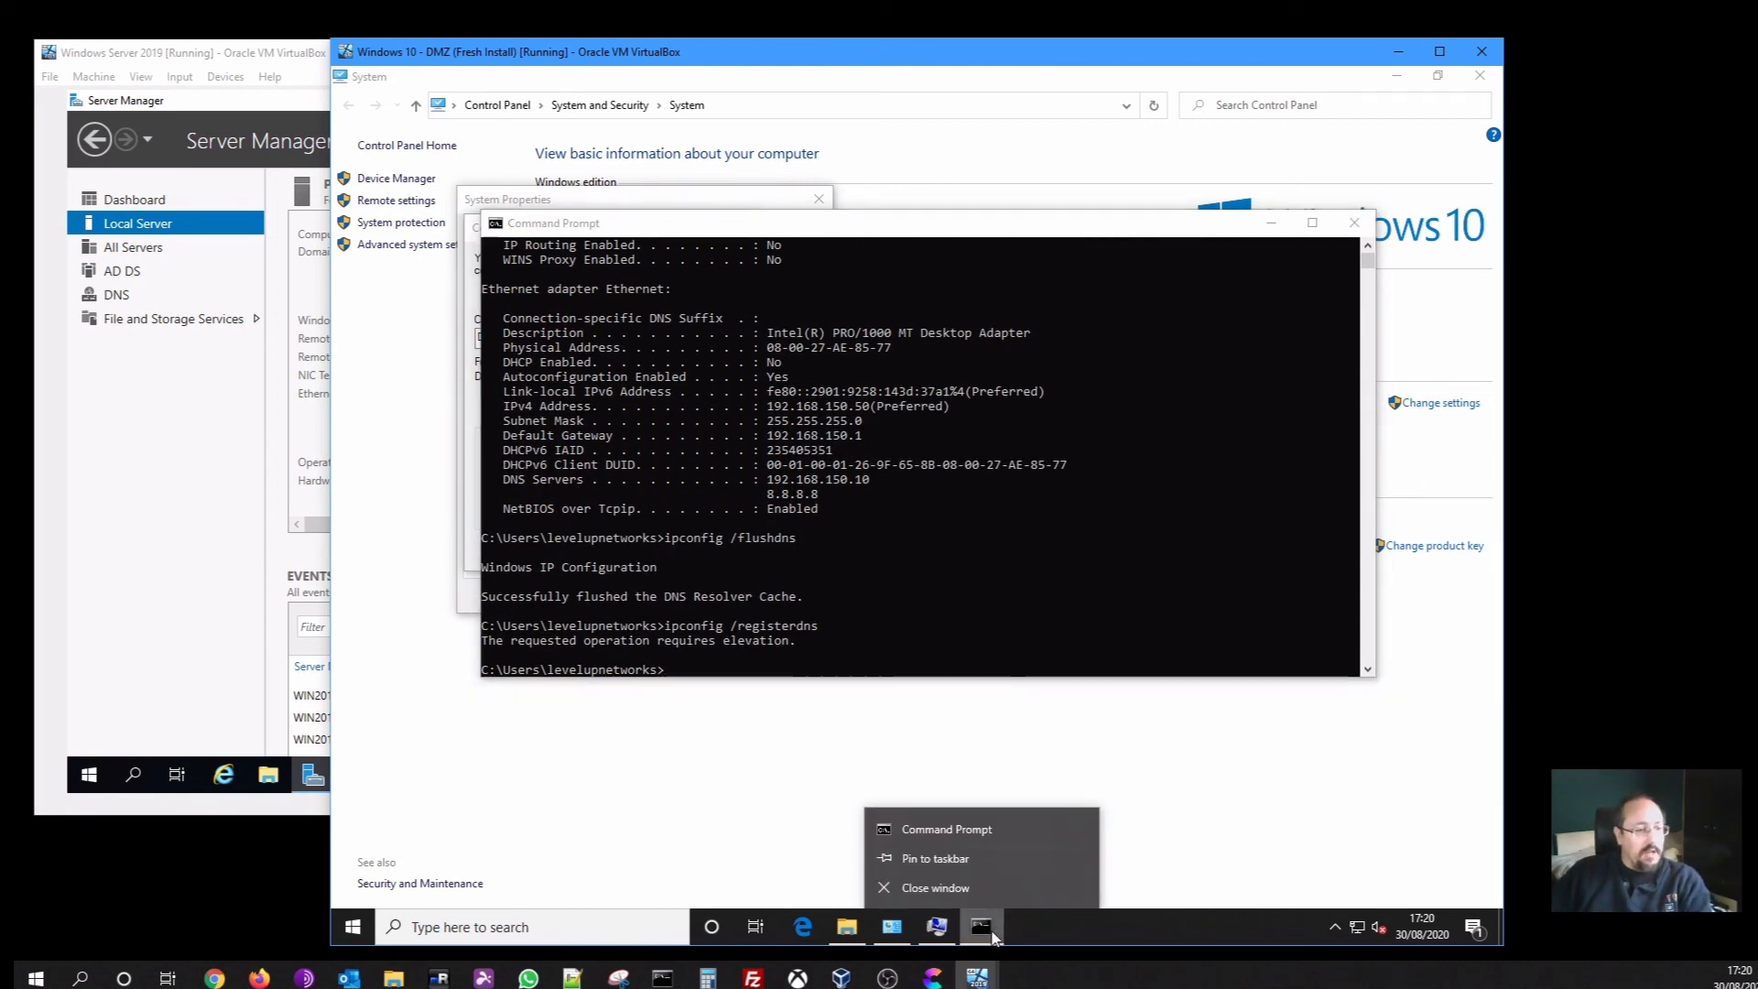
right_click(959, 831)
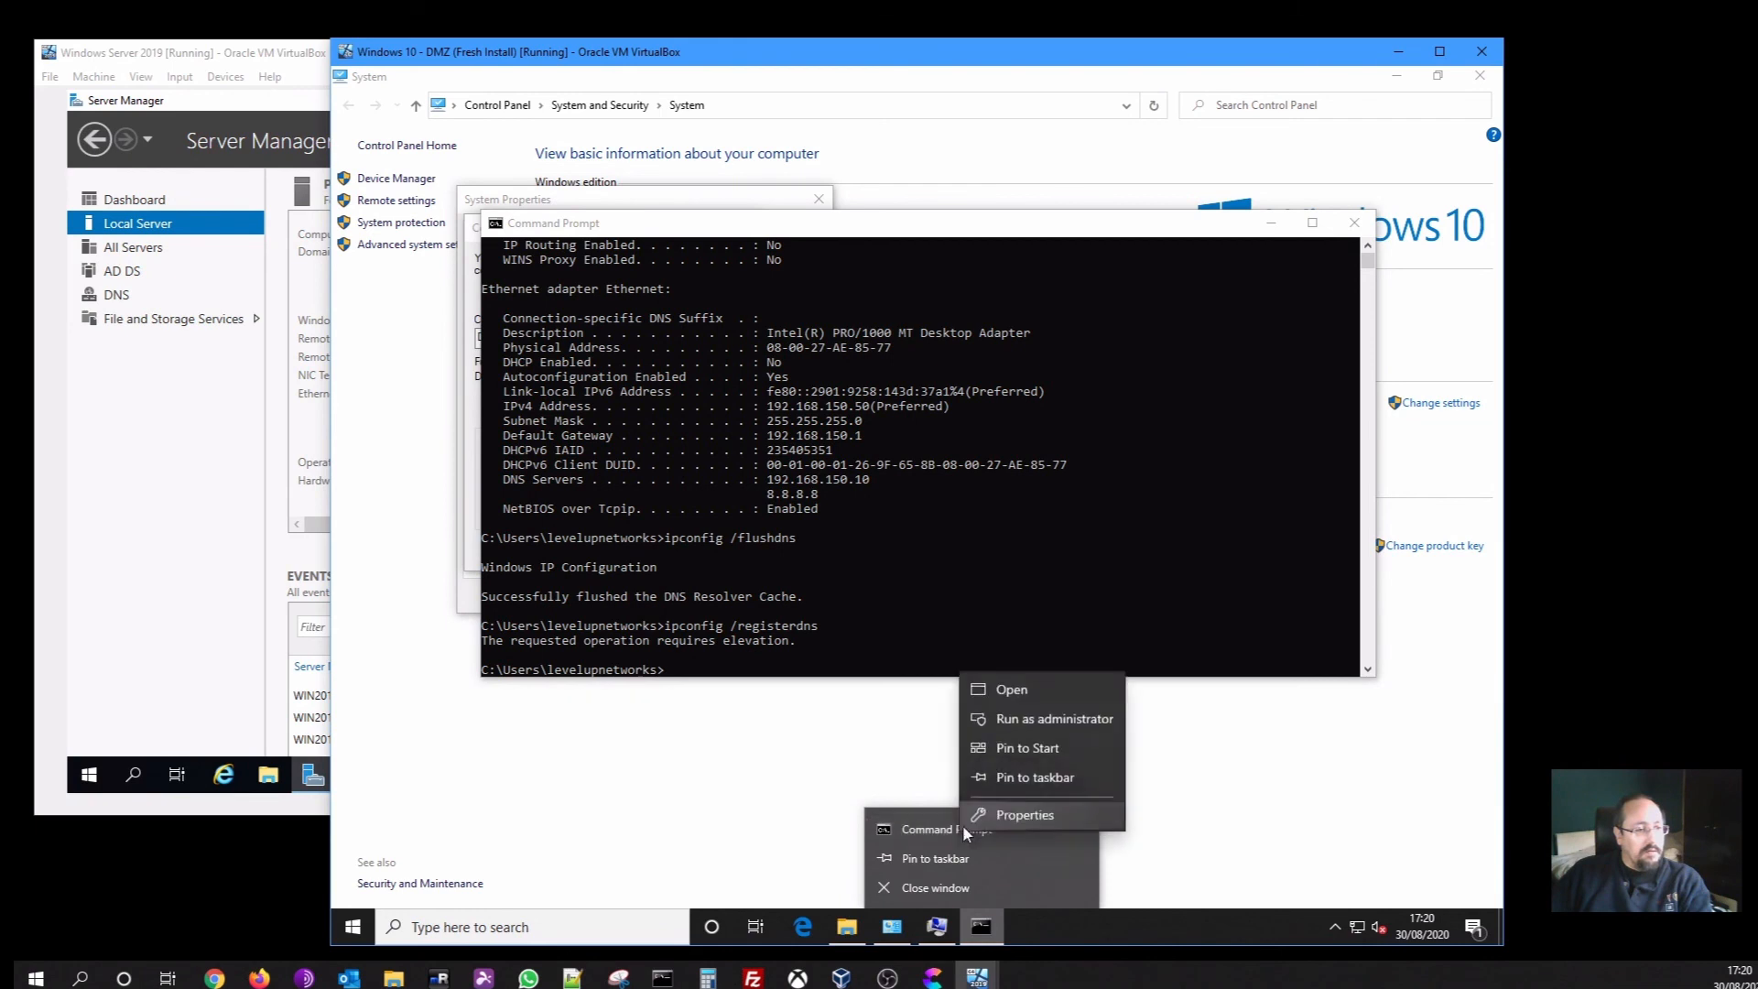
click(1012, 718)
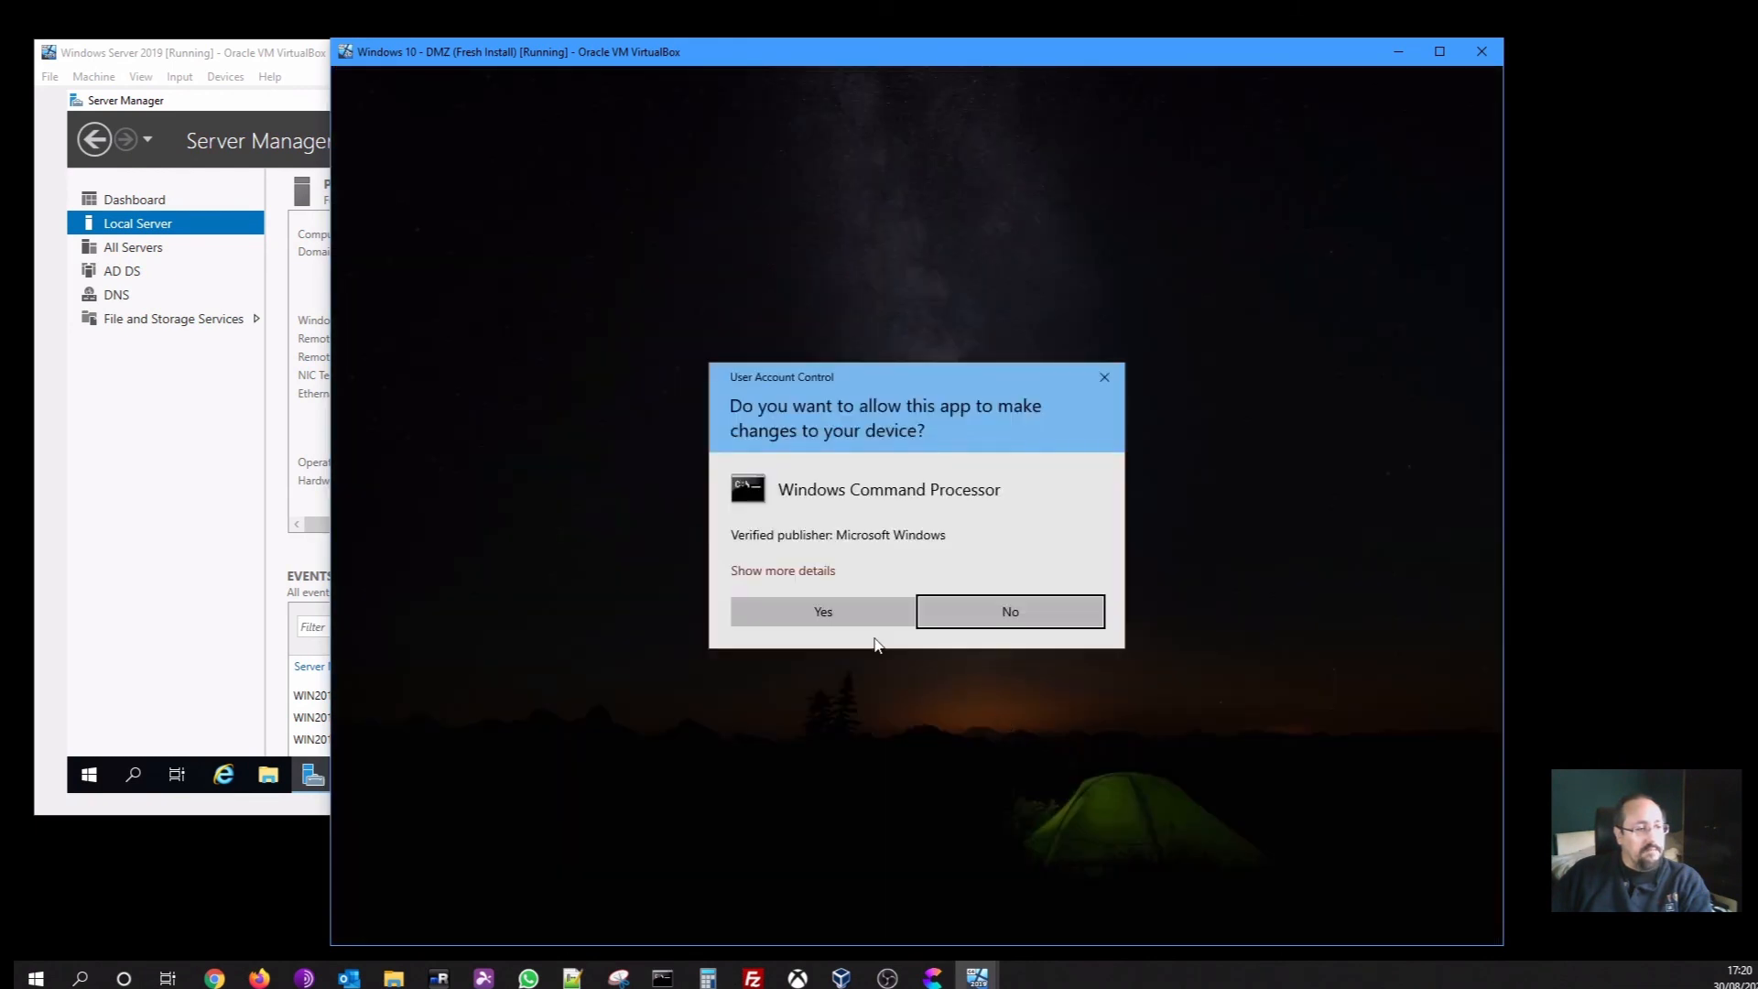
click(866, 625)
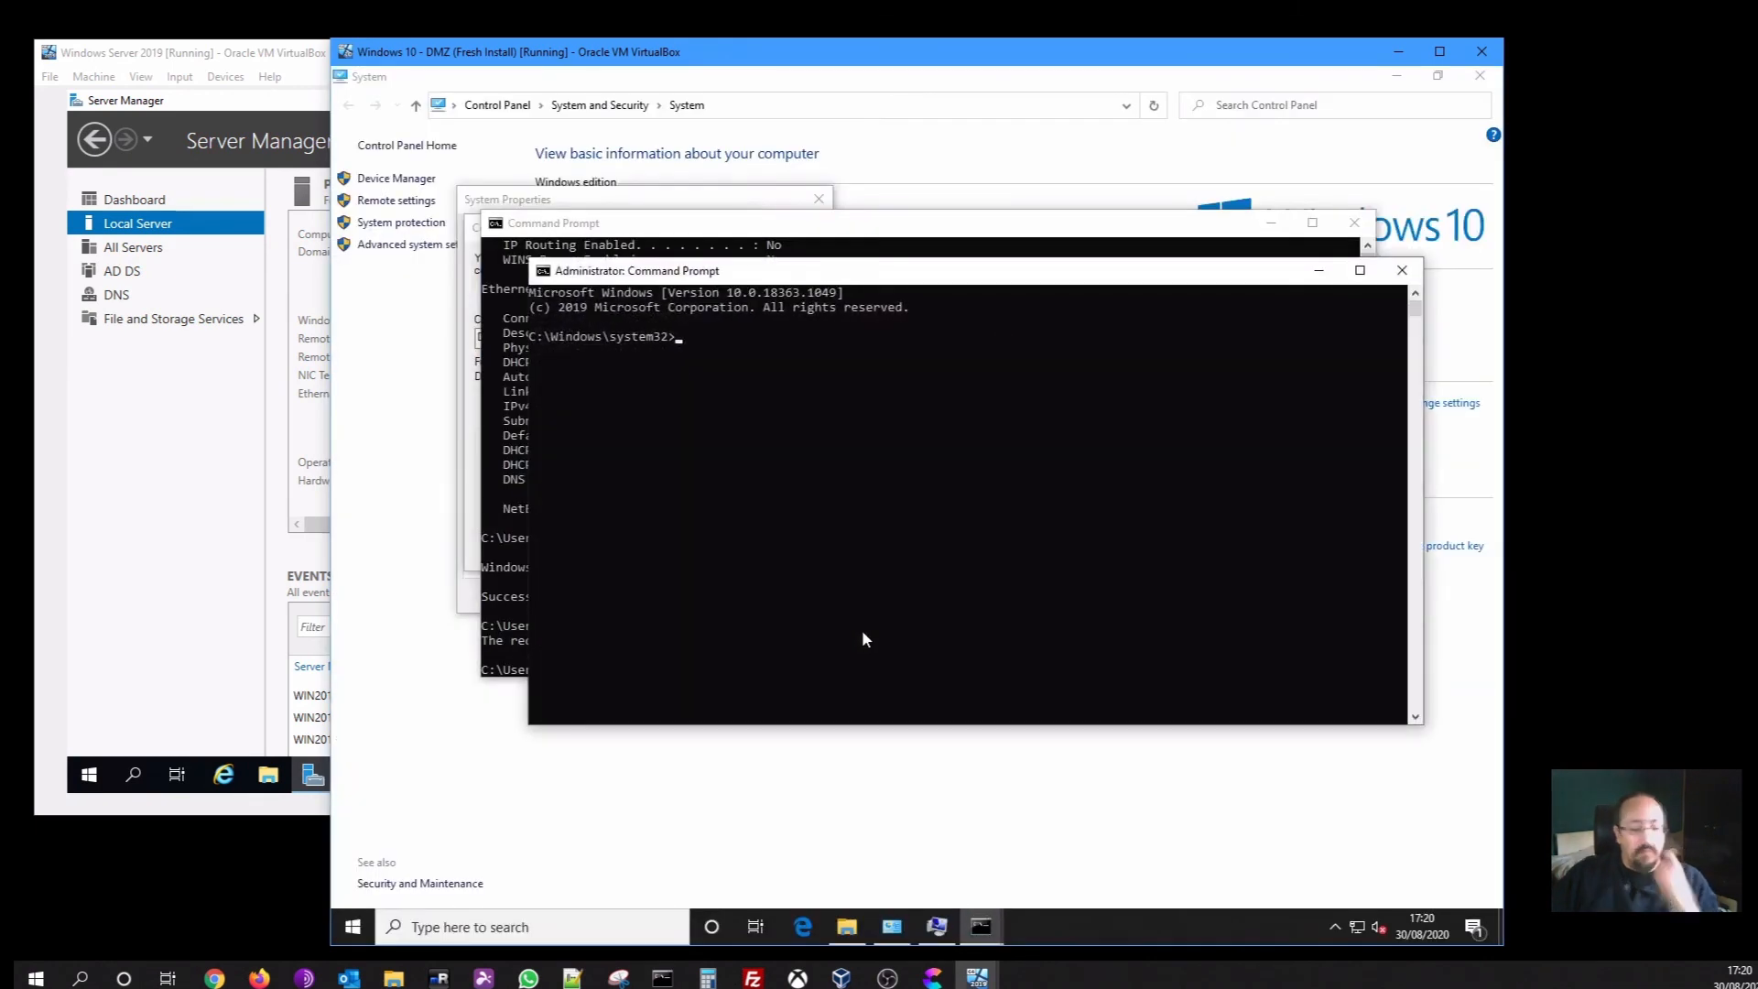
text(ipconfi)
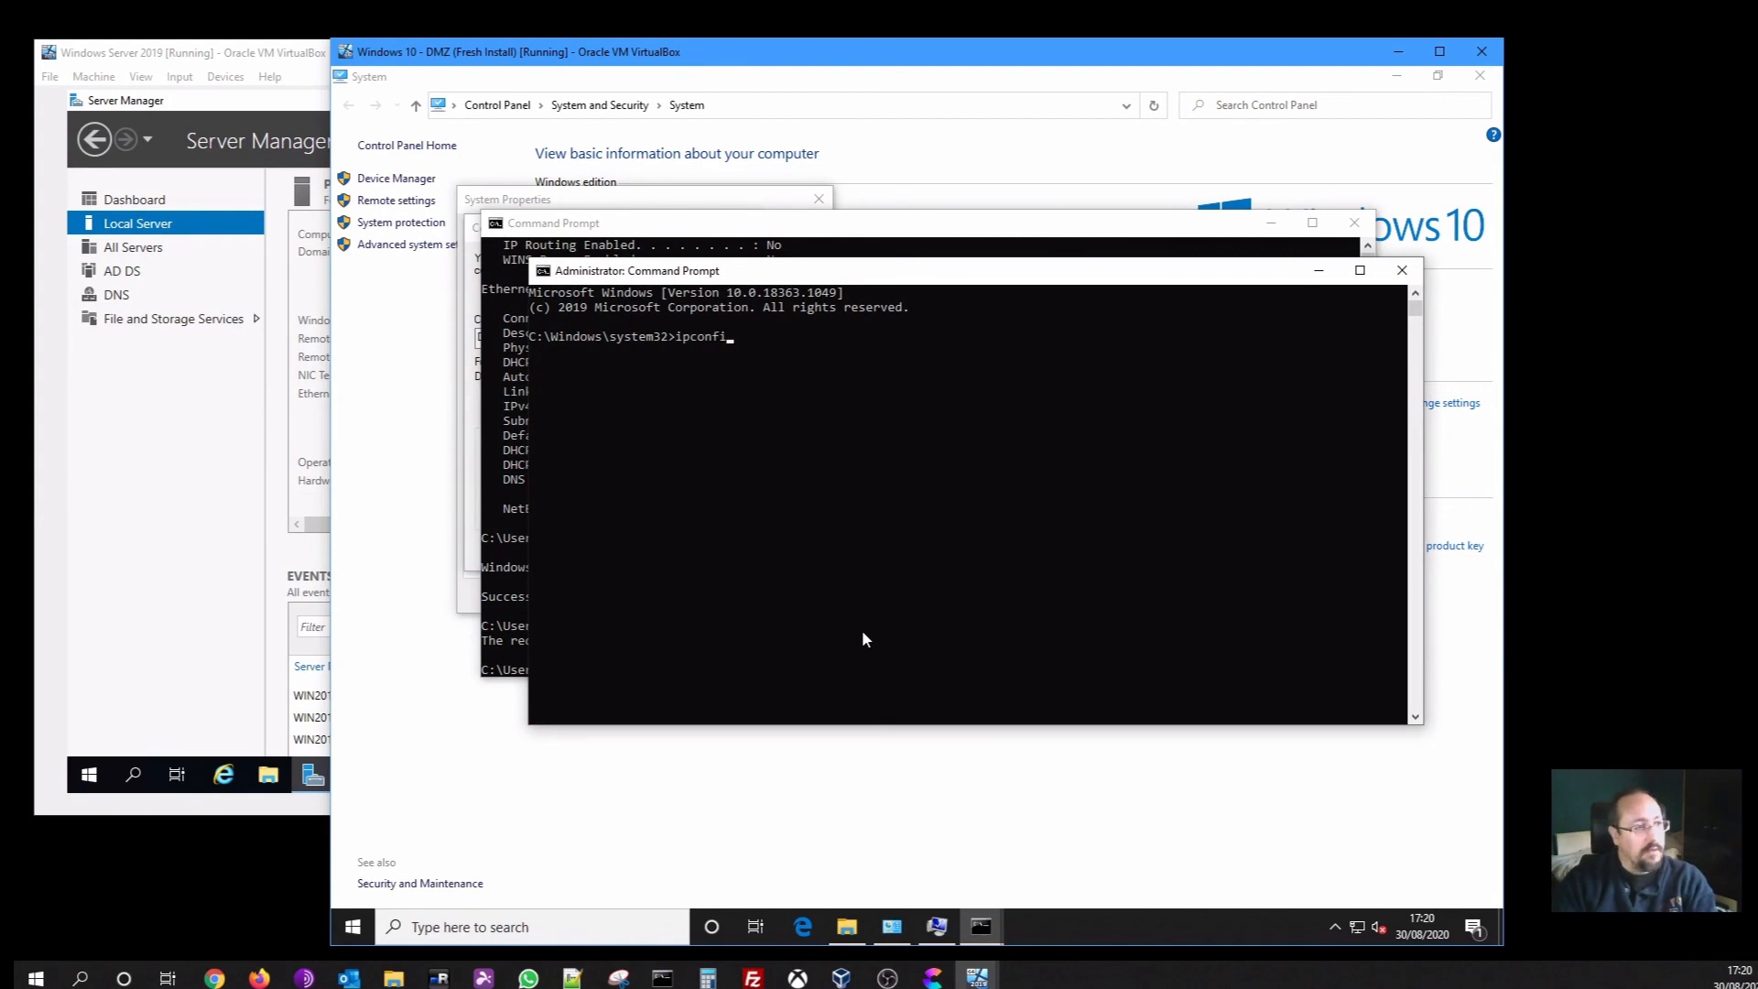
text(g /register)
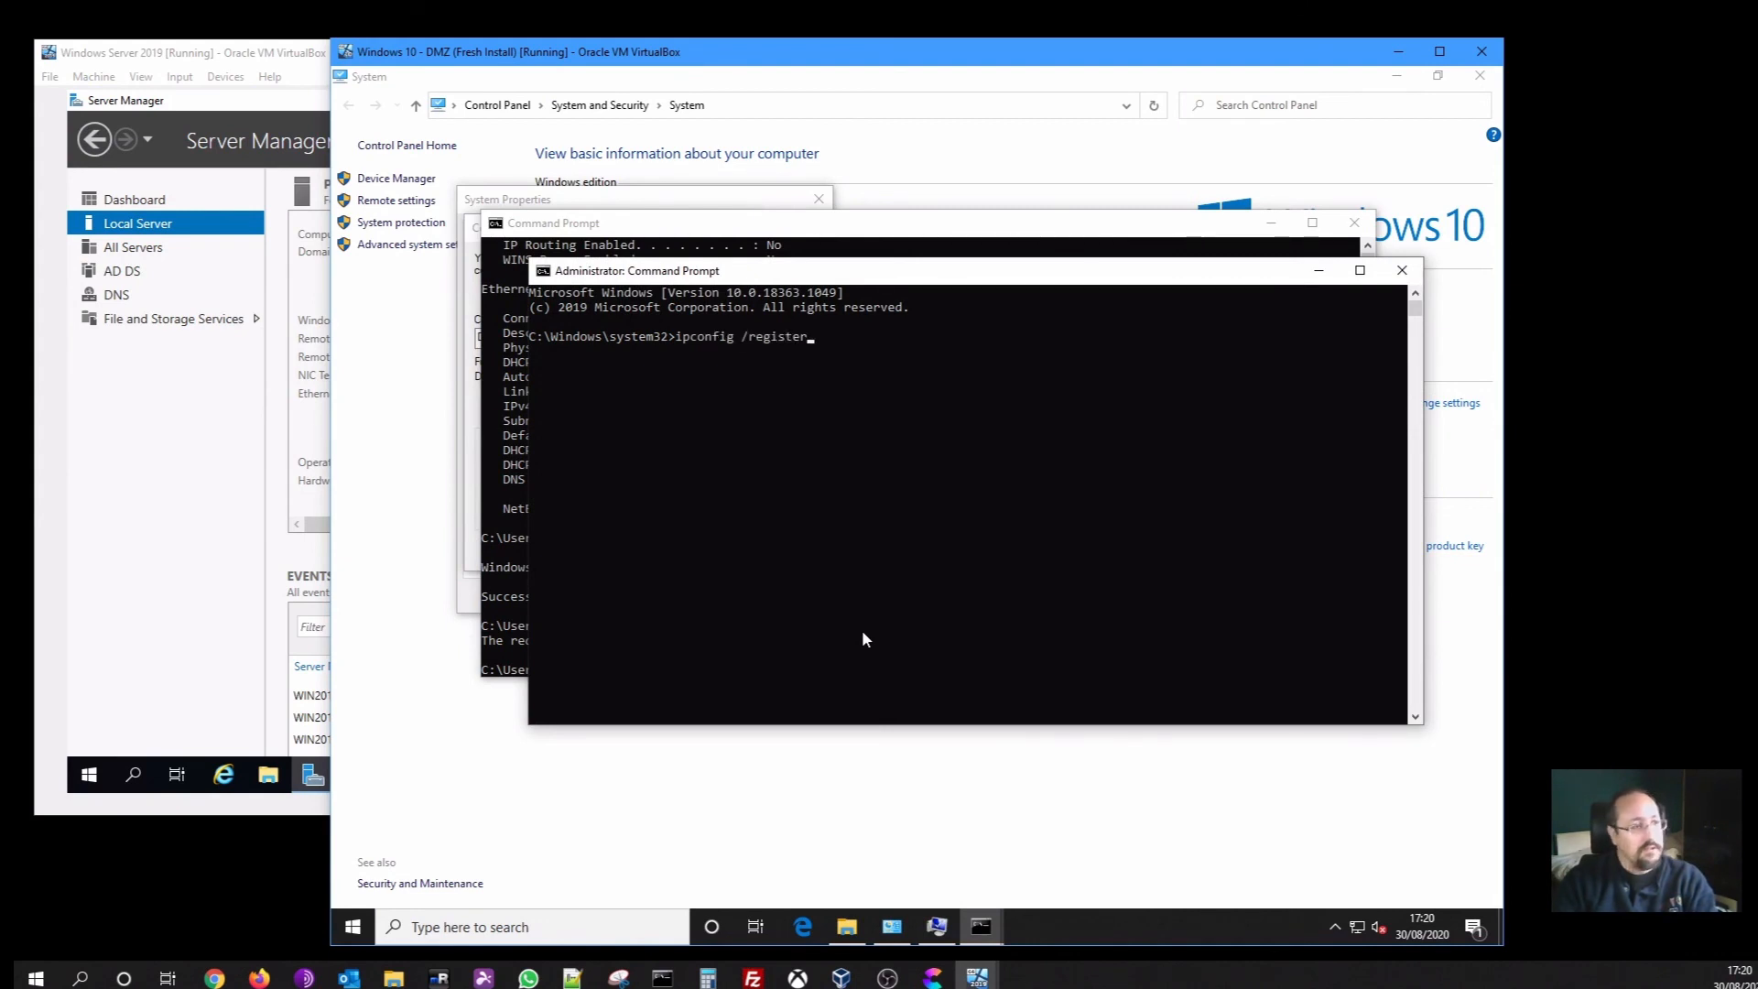
text(dns)
key(Return)
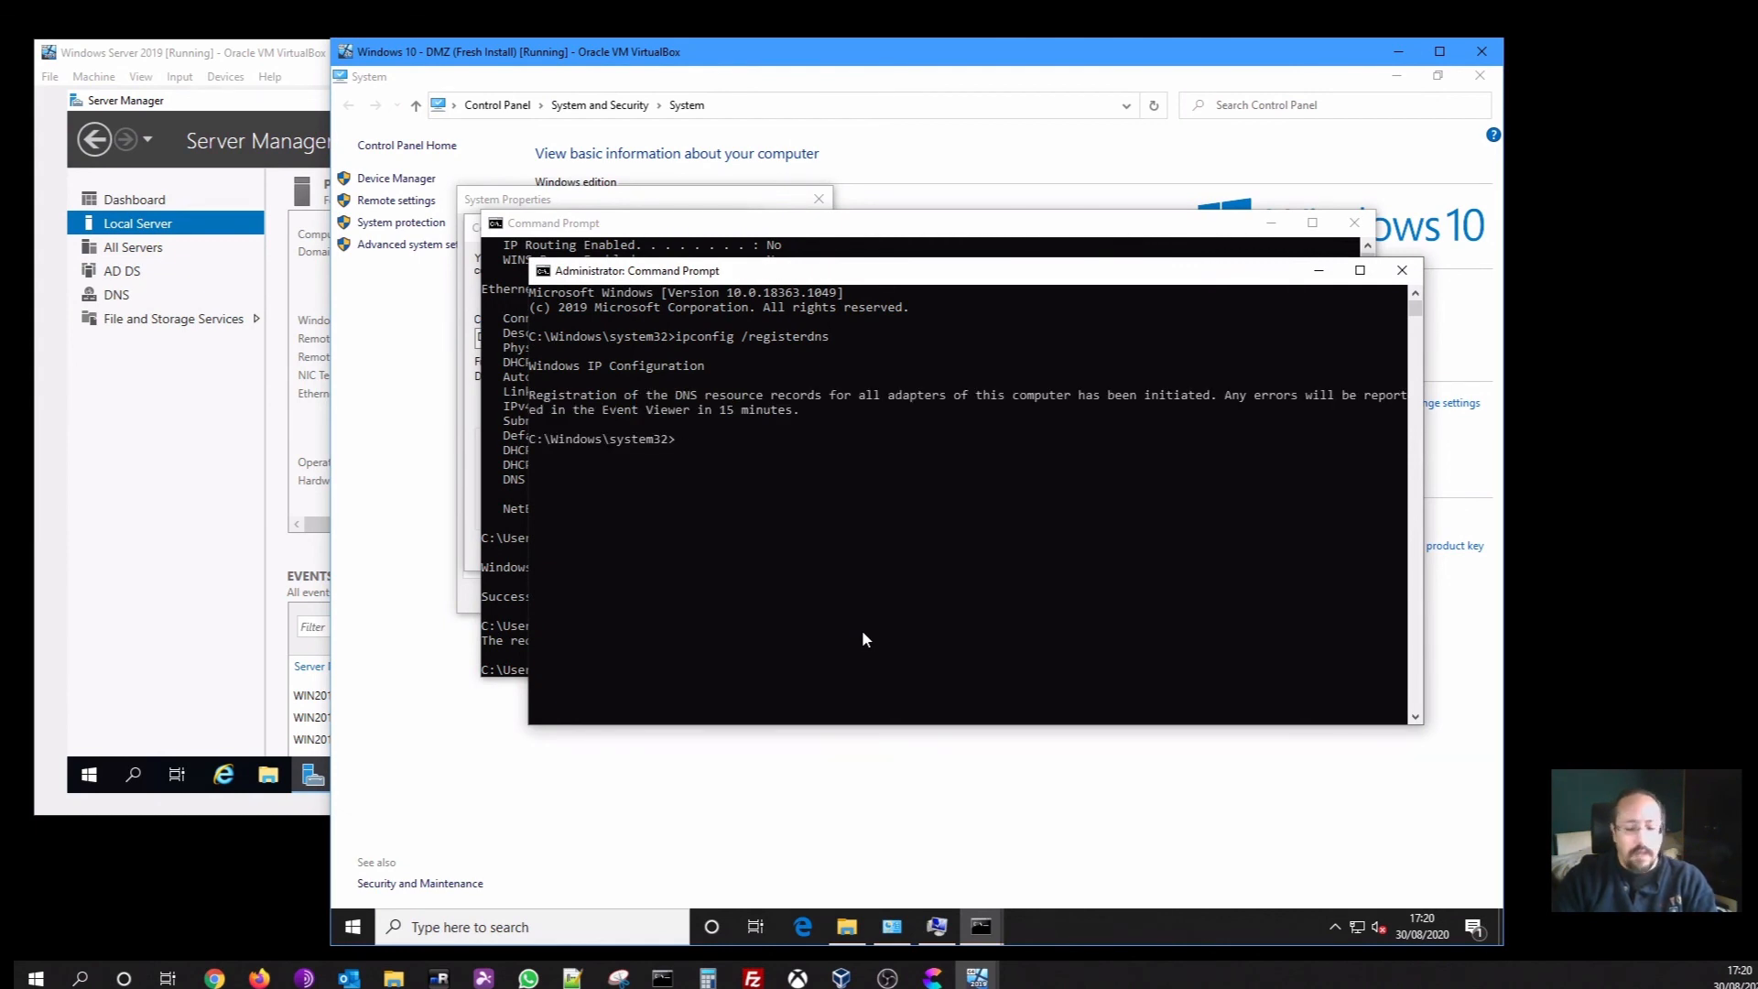
Ping levelupdemo.local, which now resolves to 192.168.150.10 with 0% loss
text(ping lev)
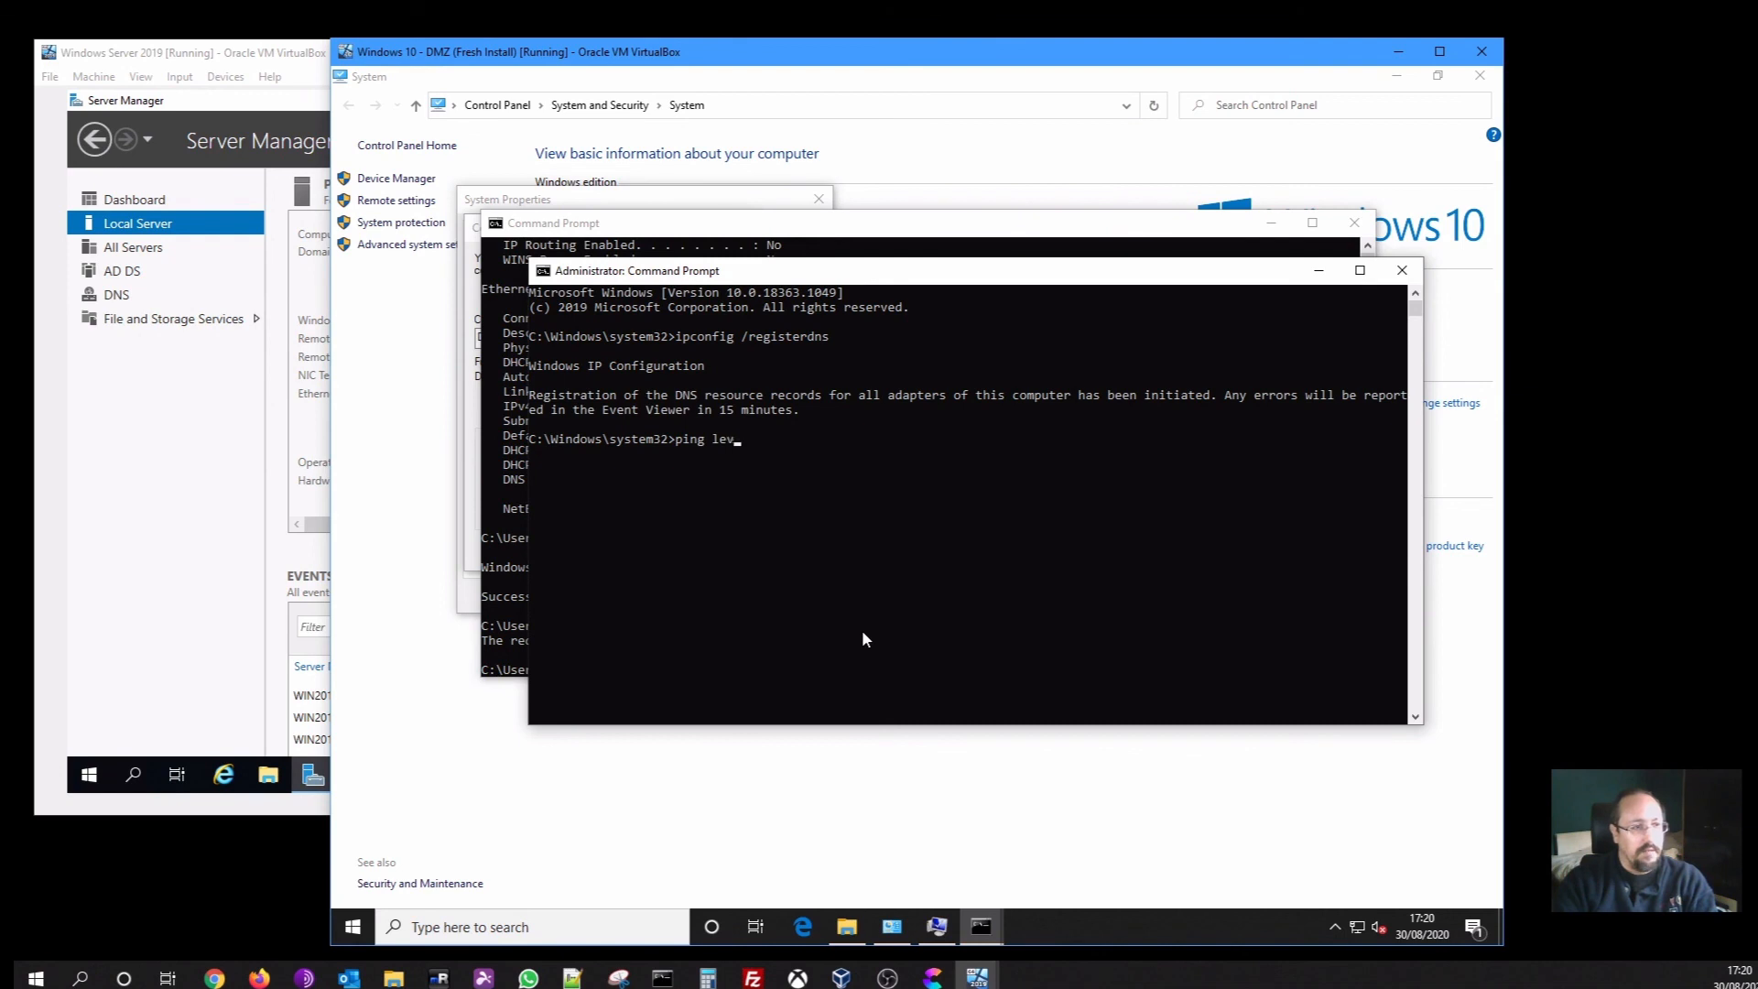
text(elup)
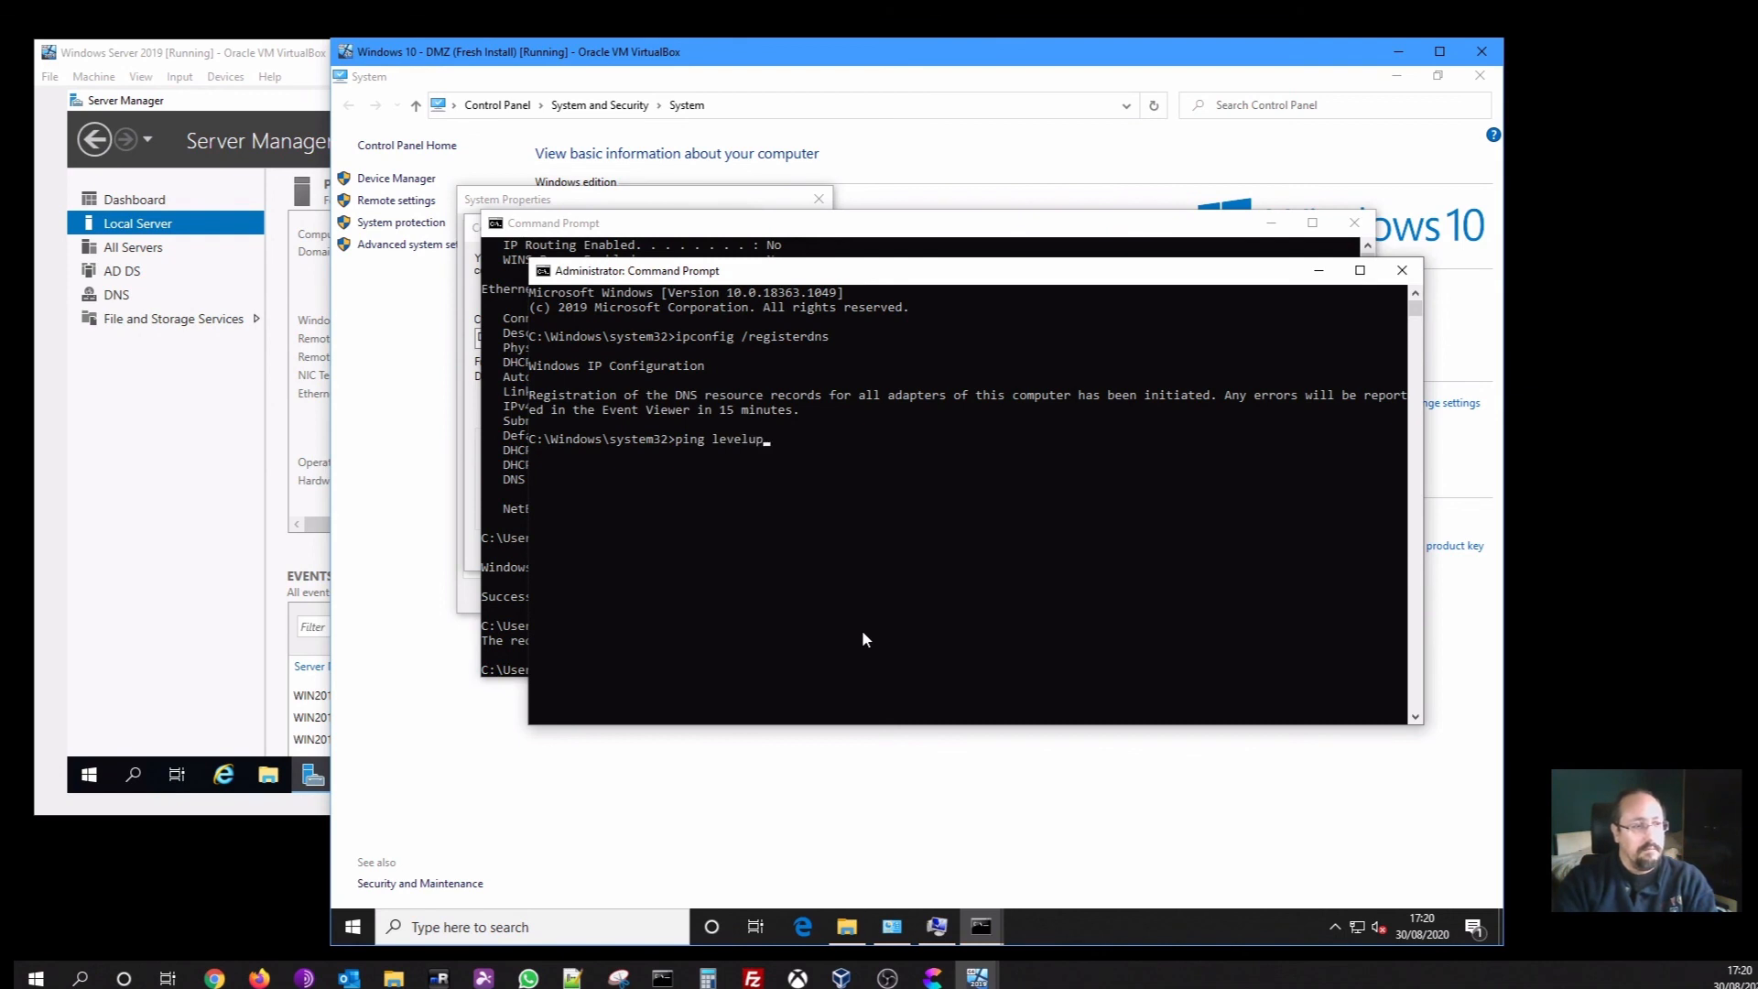
text(demo.local)
key(Return)
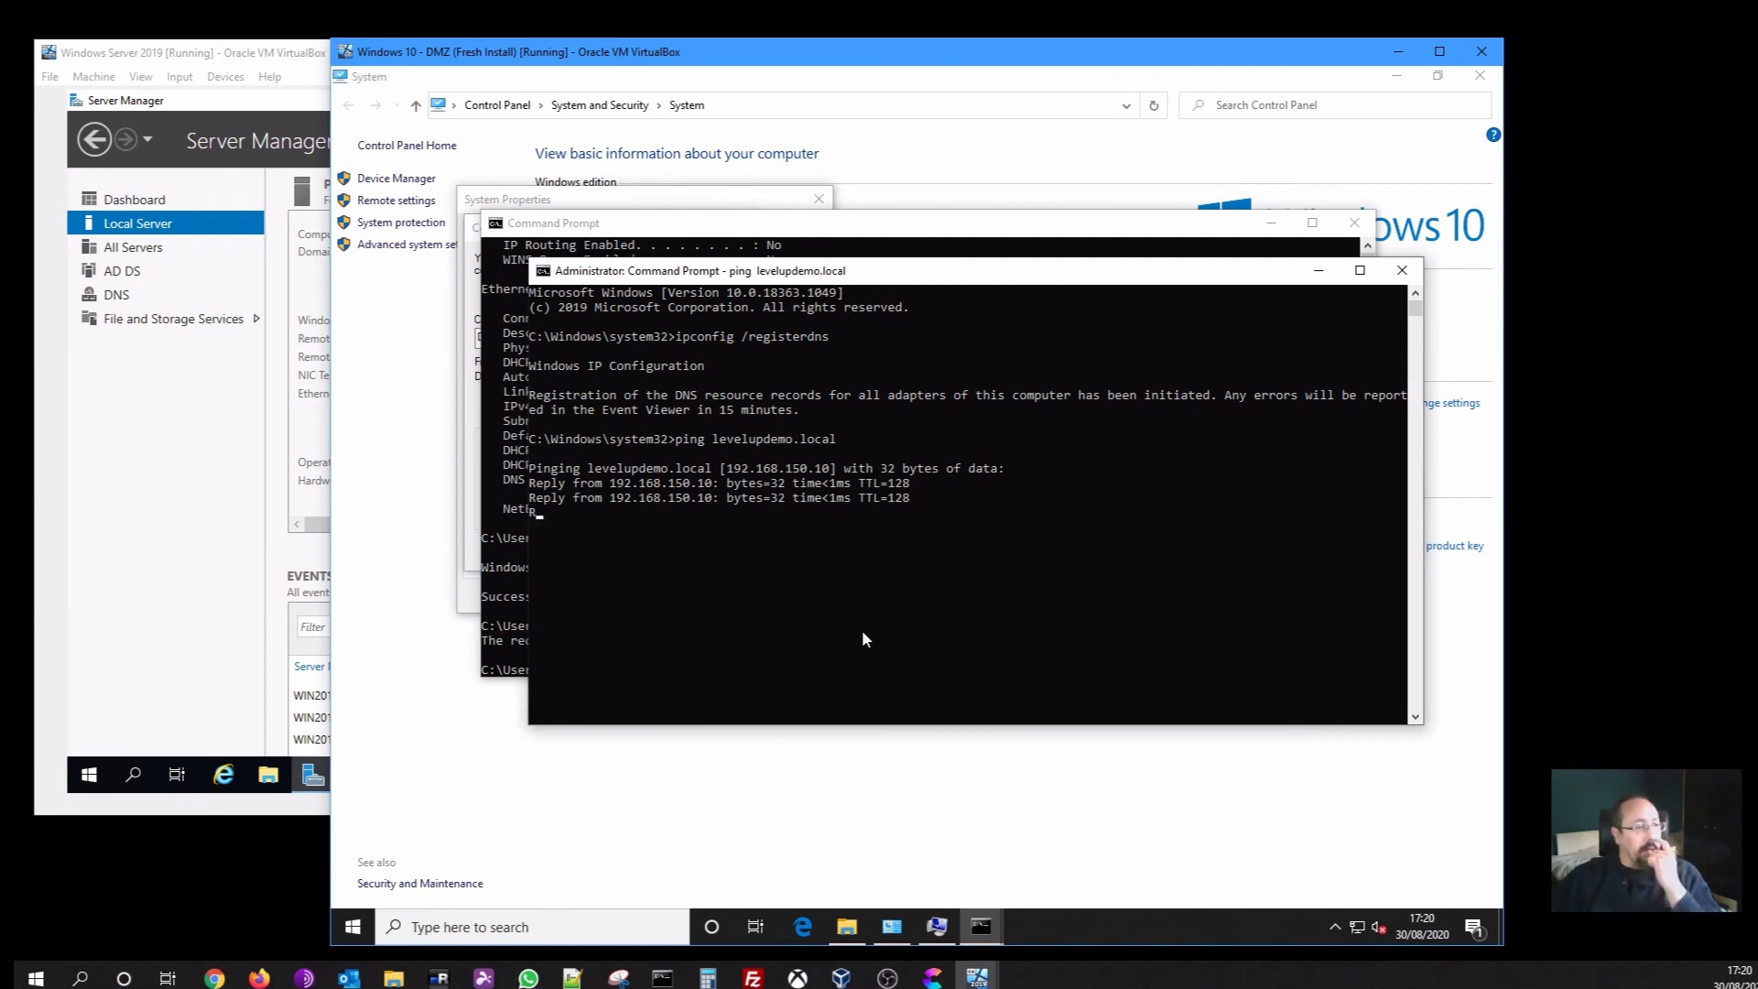
click(1389, 266)
Join domain levelupdemo.local using the levelupdemo\administrator account and its password
click(1354, 222)
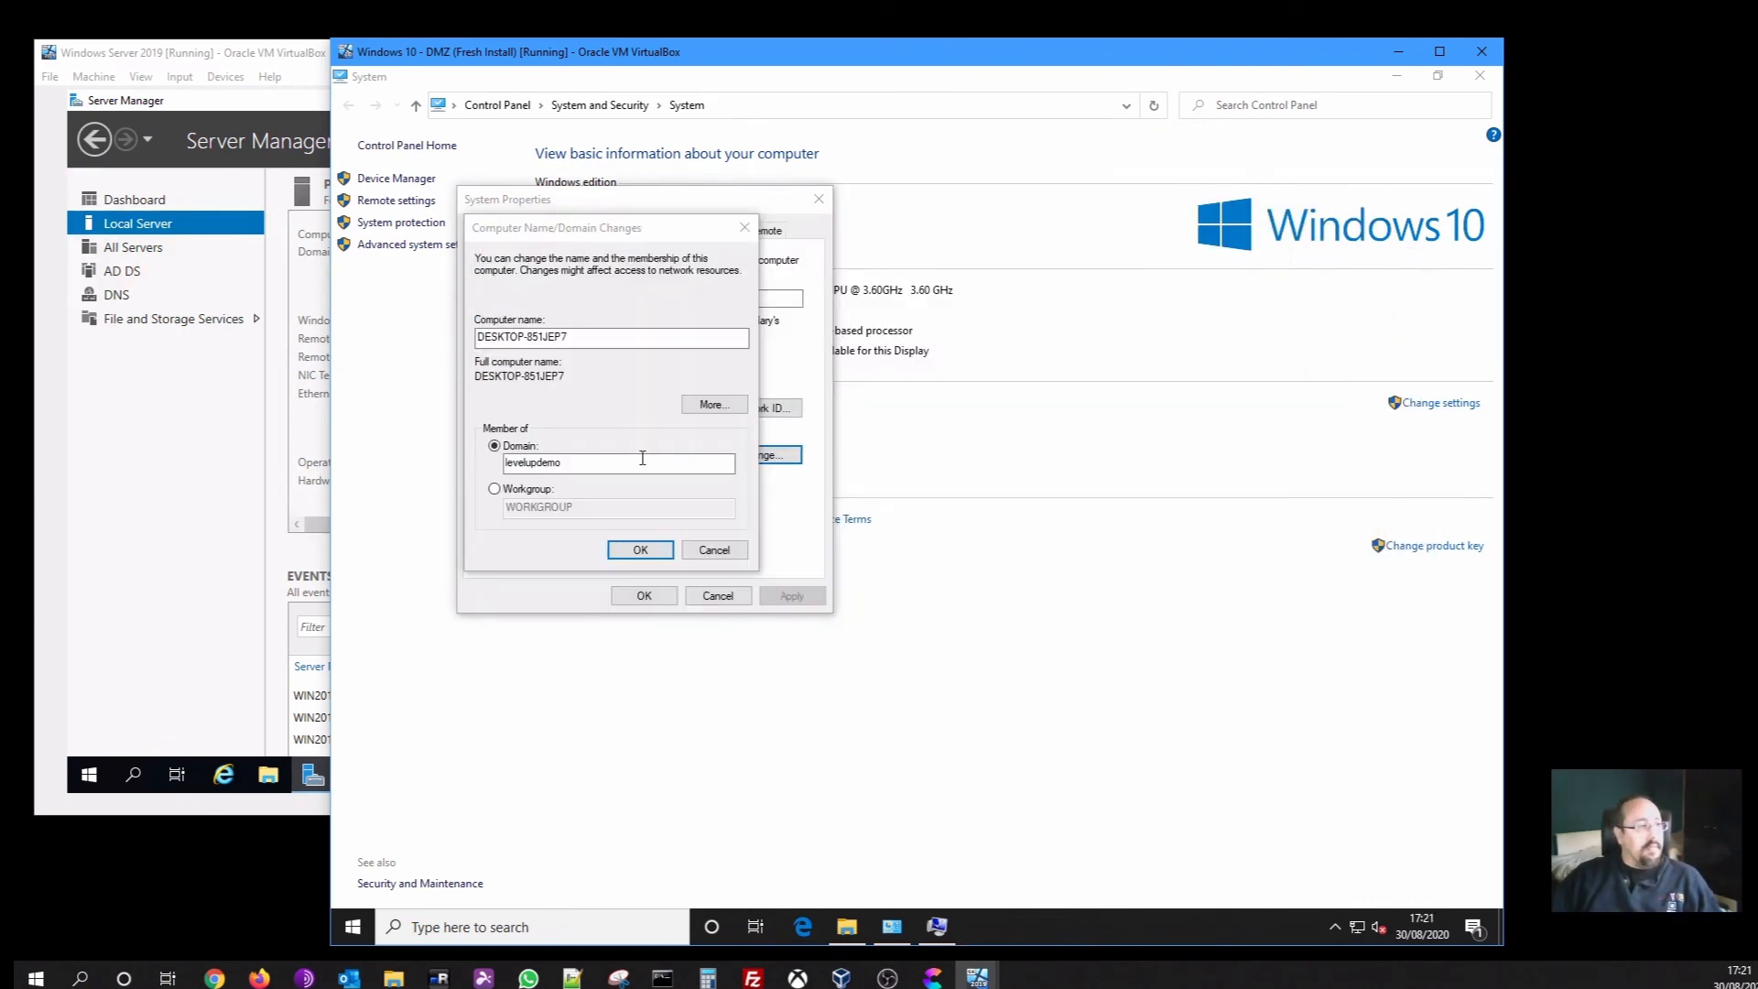
click(629, 462)
text(.local)
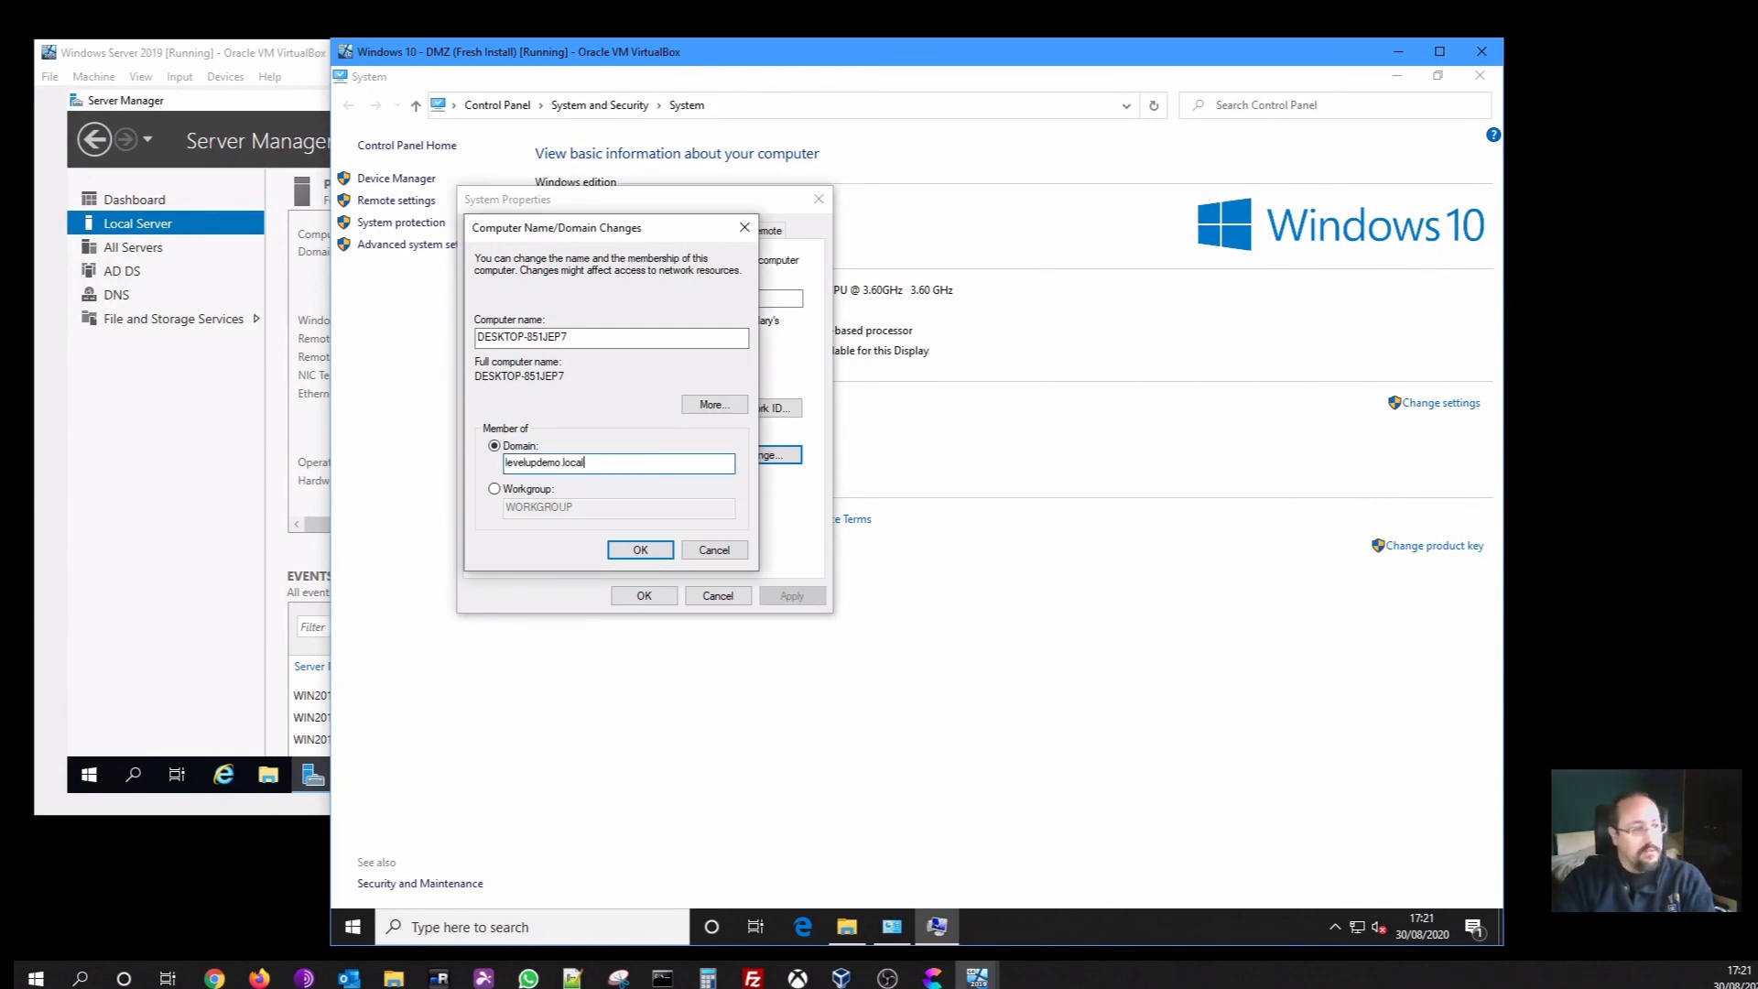
click(639, 552)
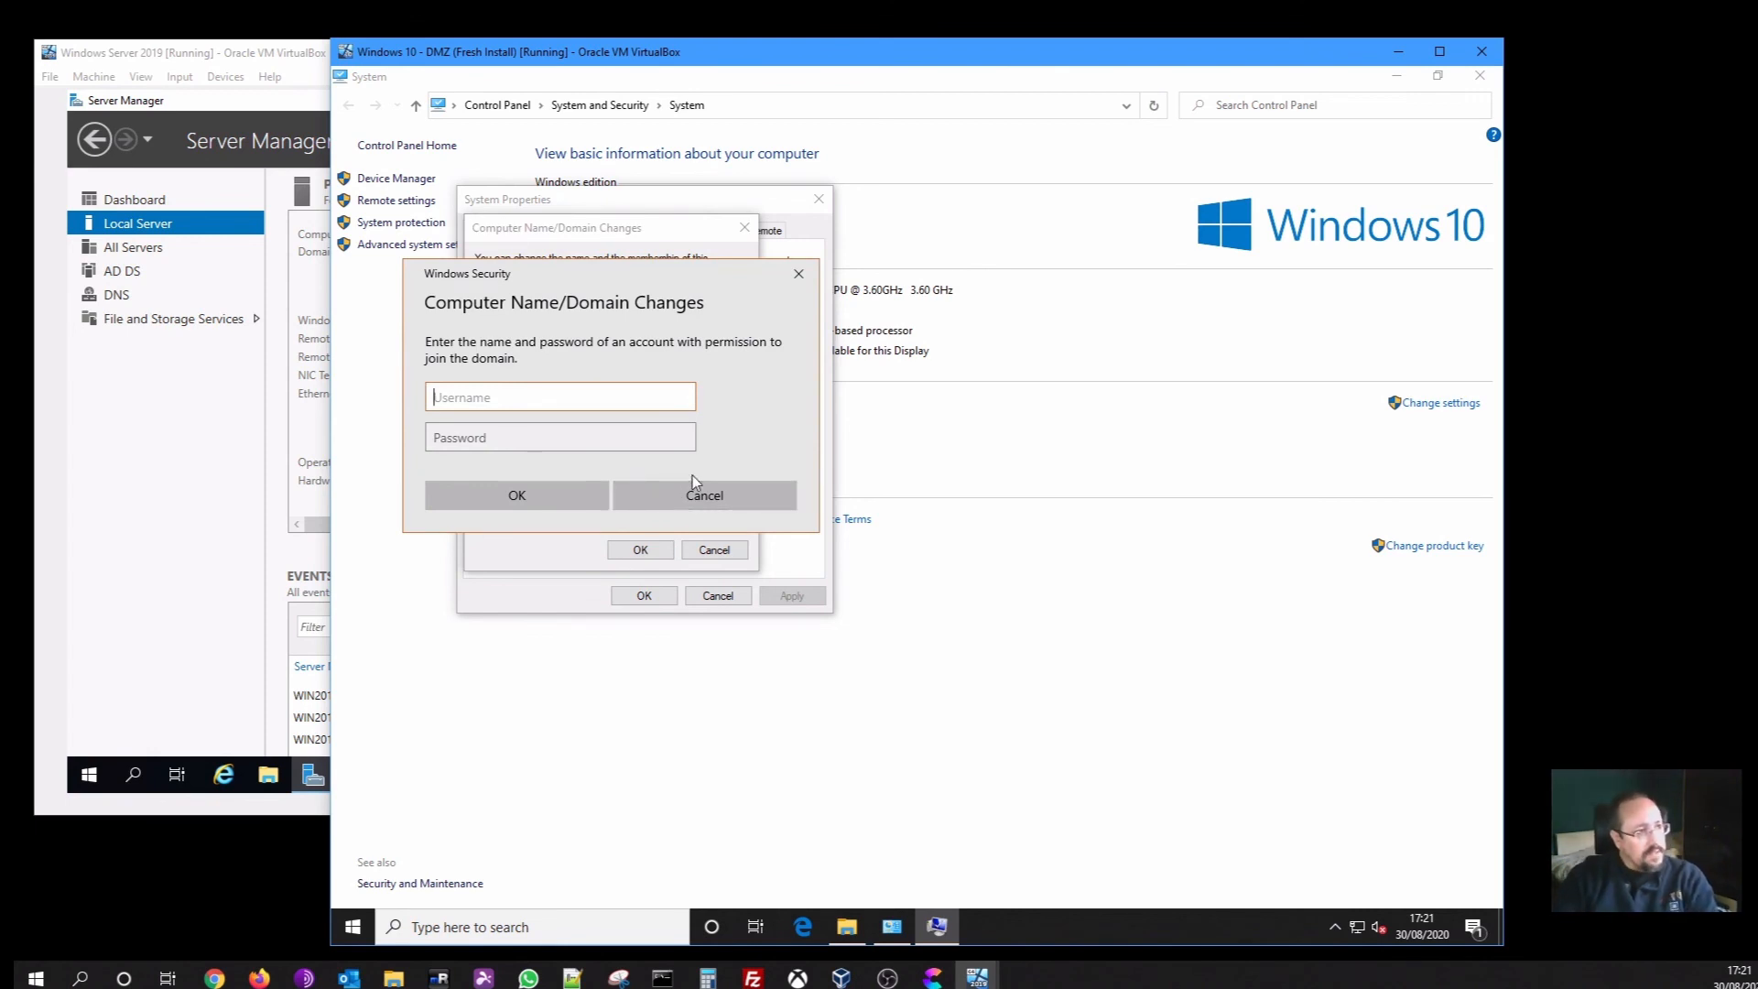
text(level)
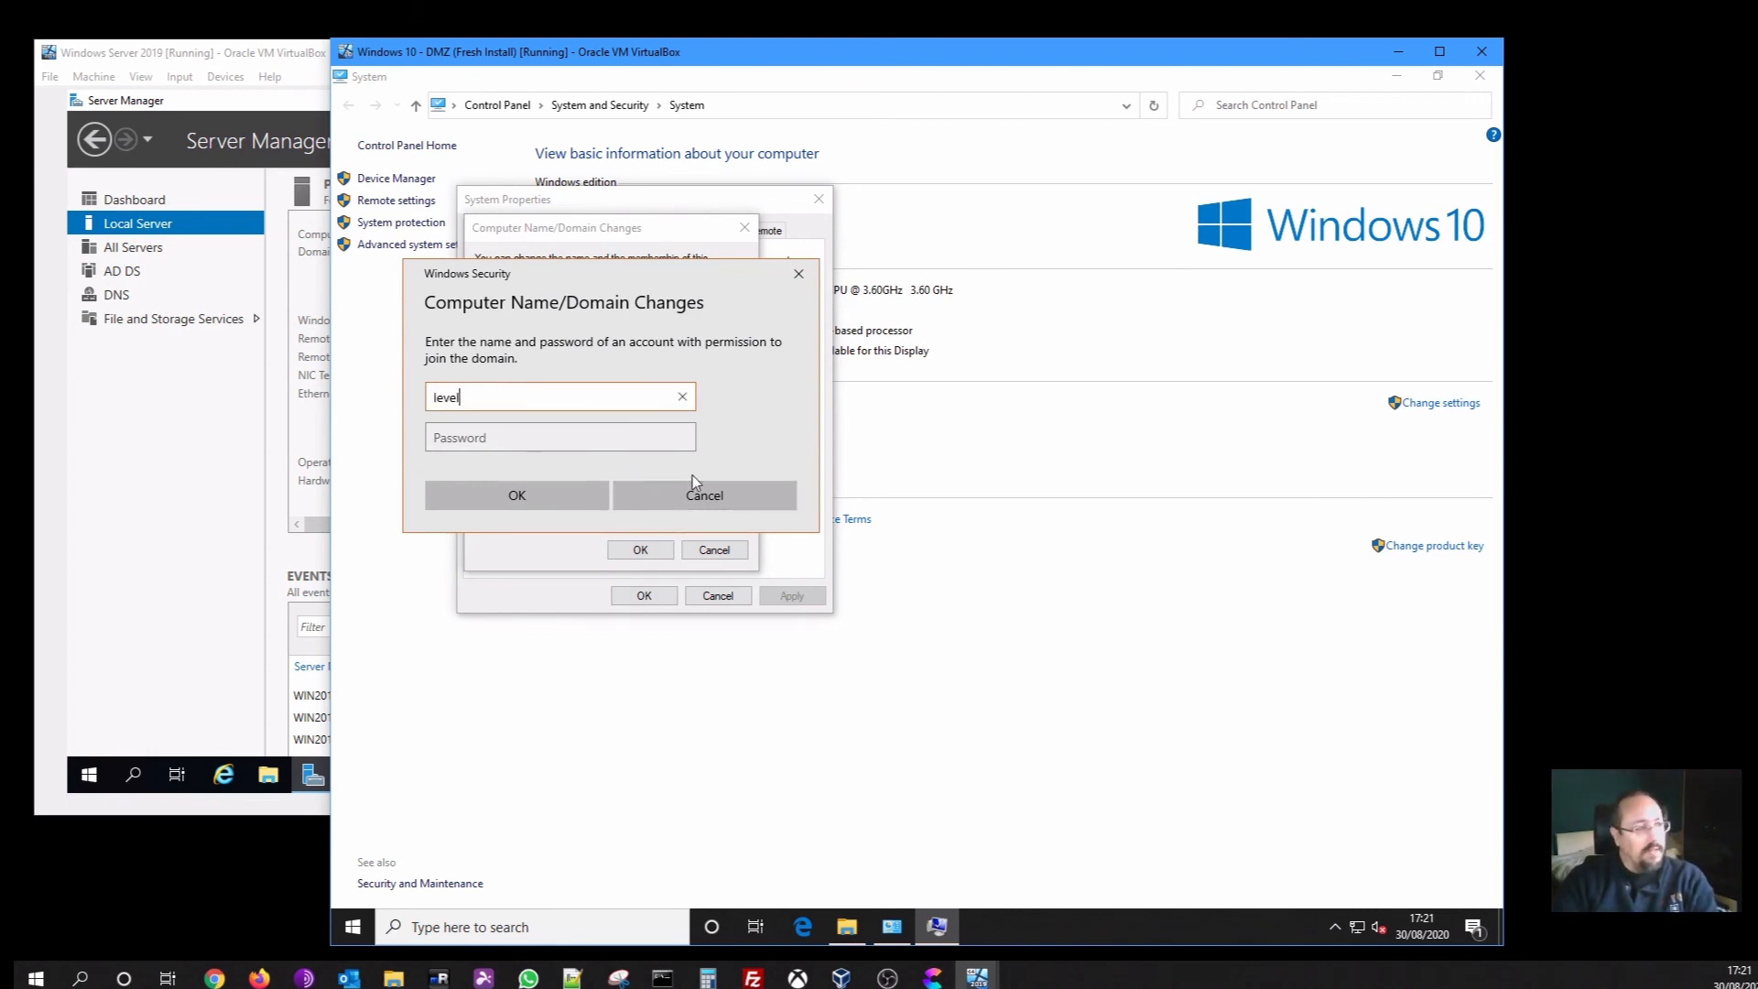
text(updemo\admin)
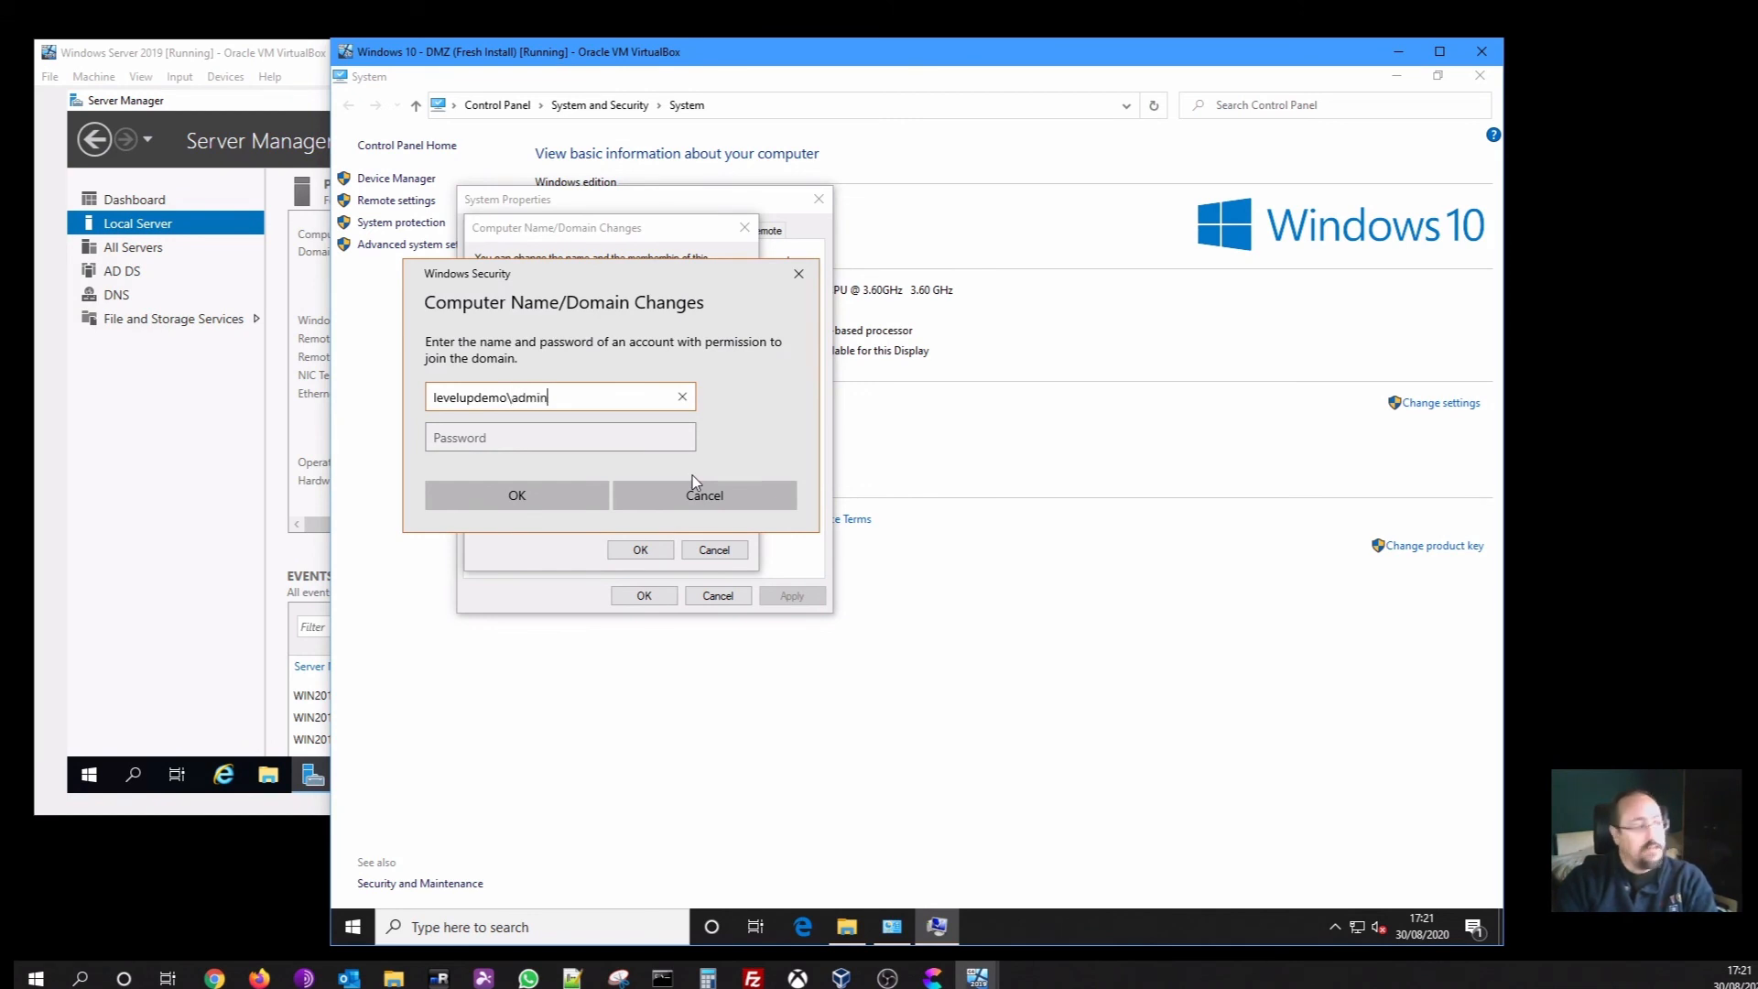
text(istrator)
key(Tab)
text(P)
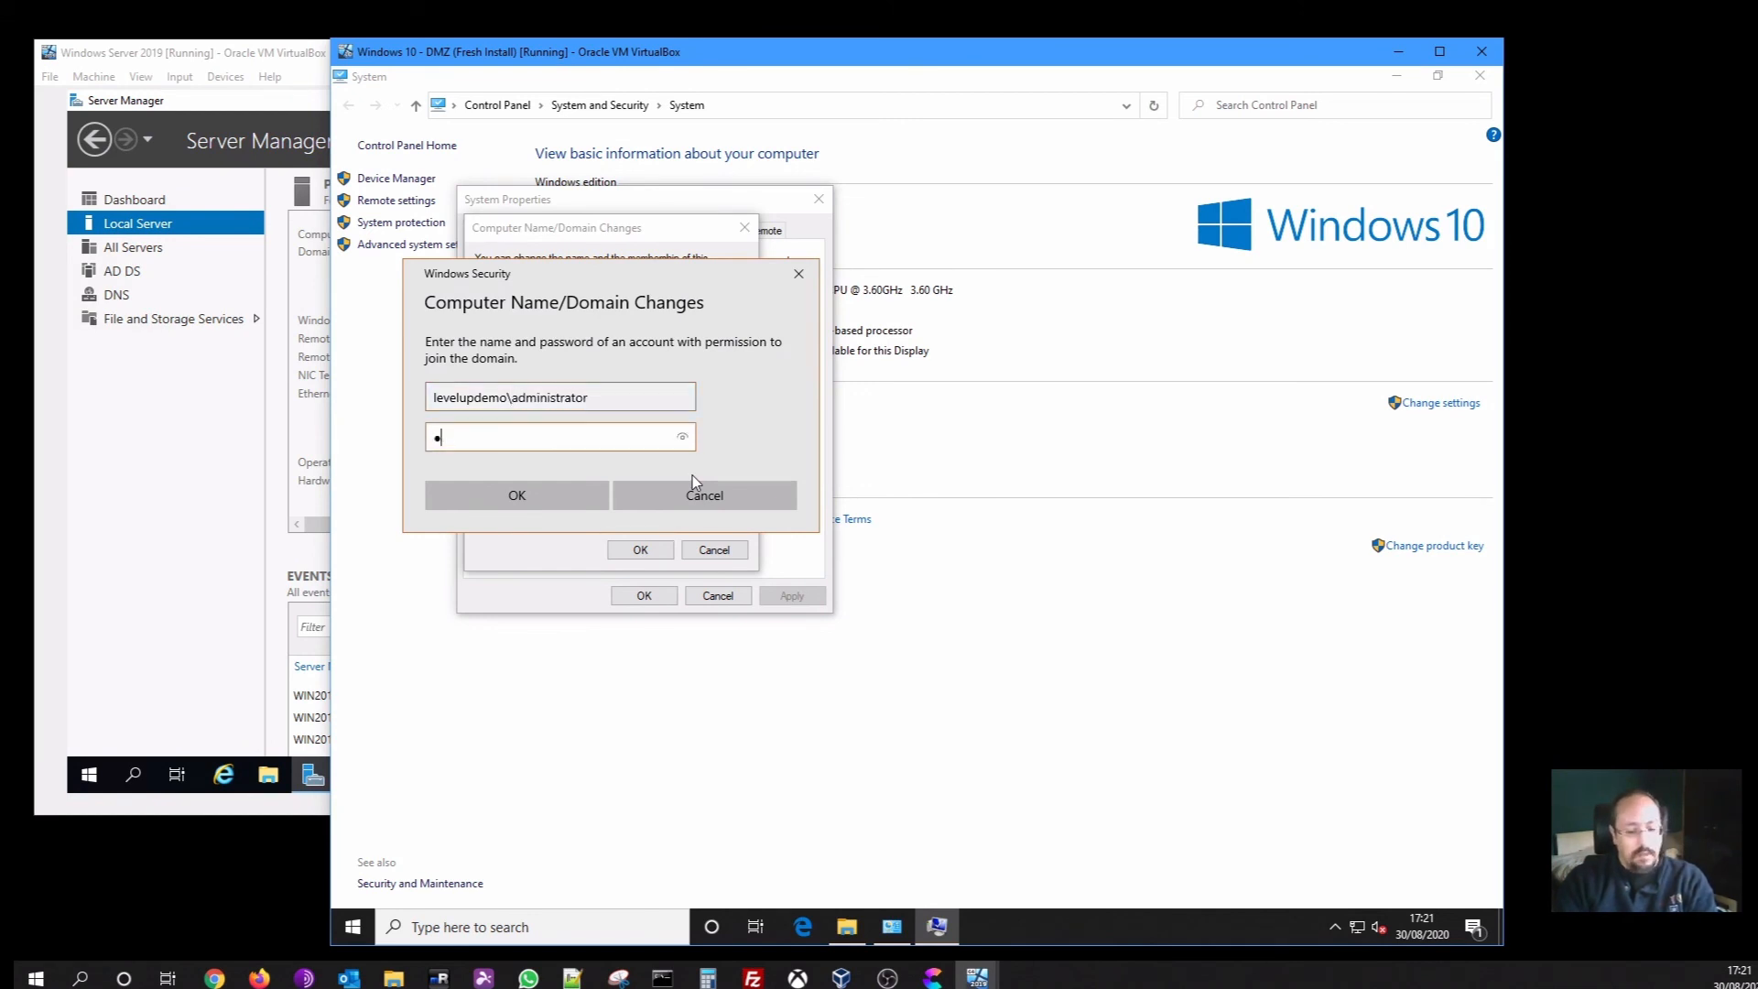
text(assword1)
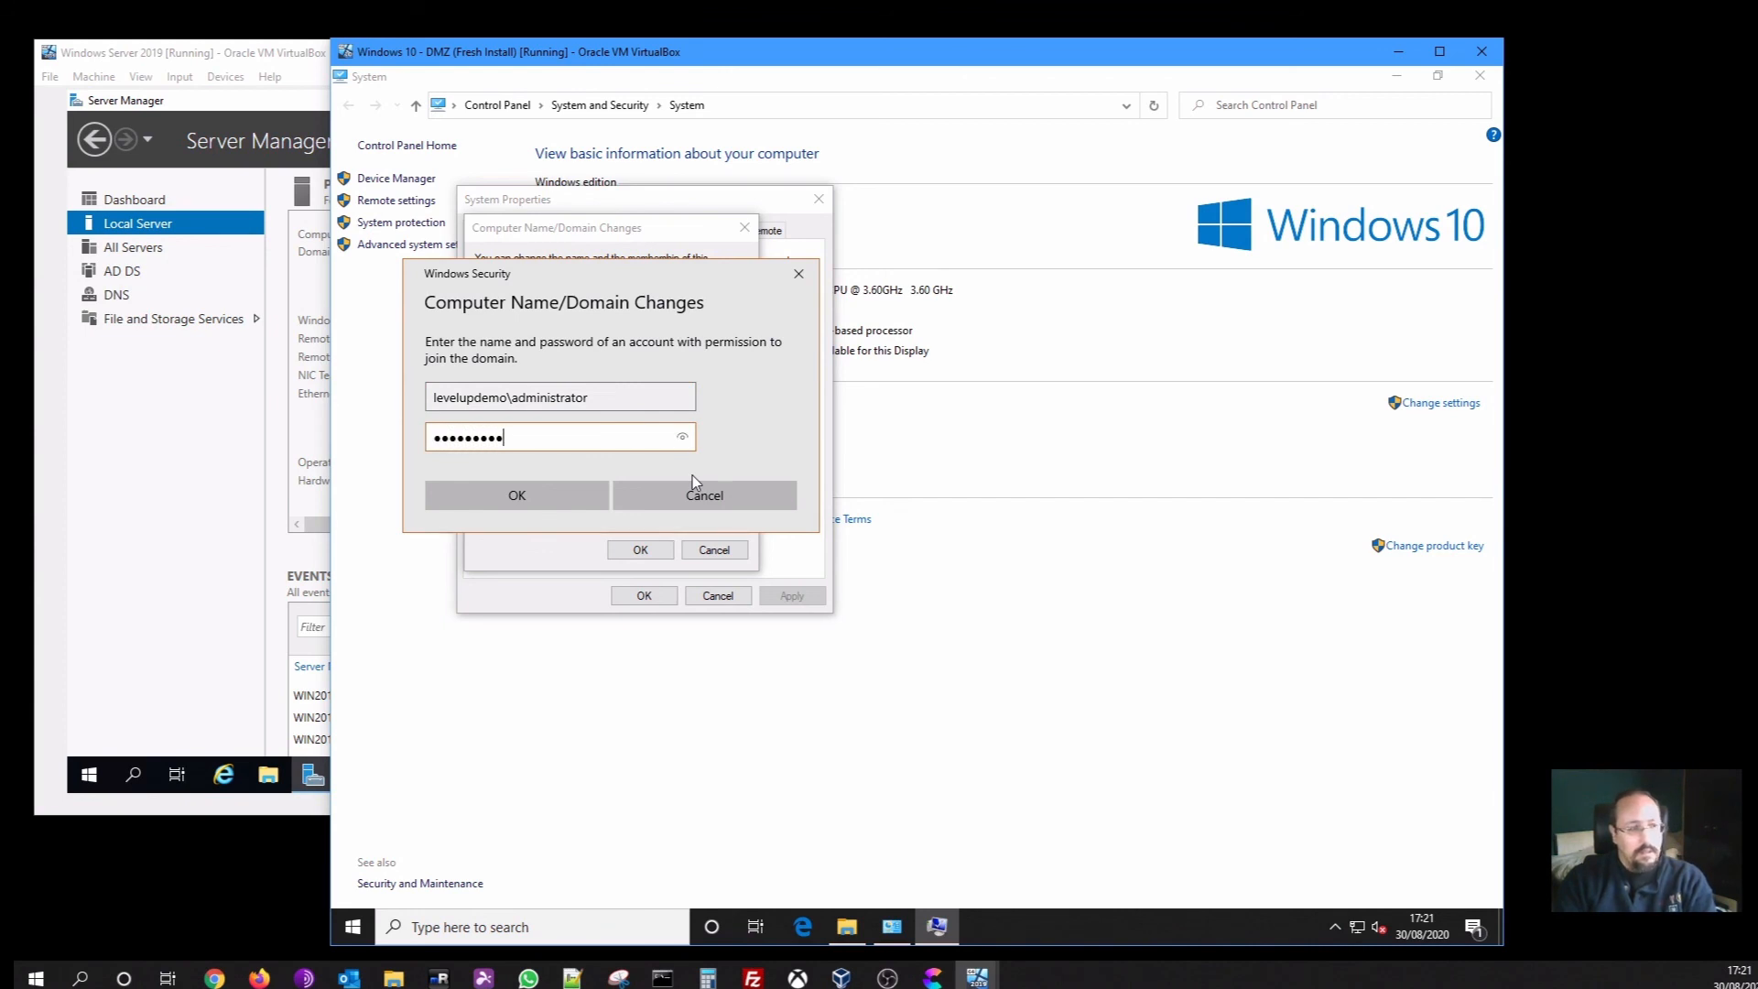
click(578, 499)
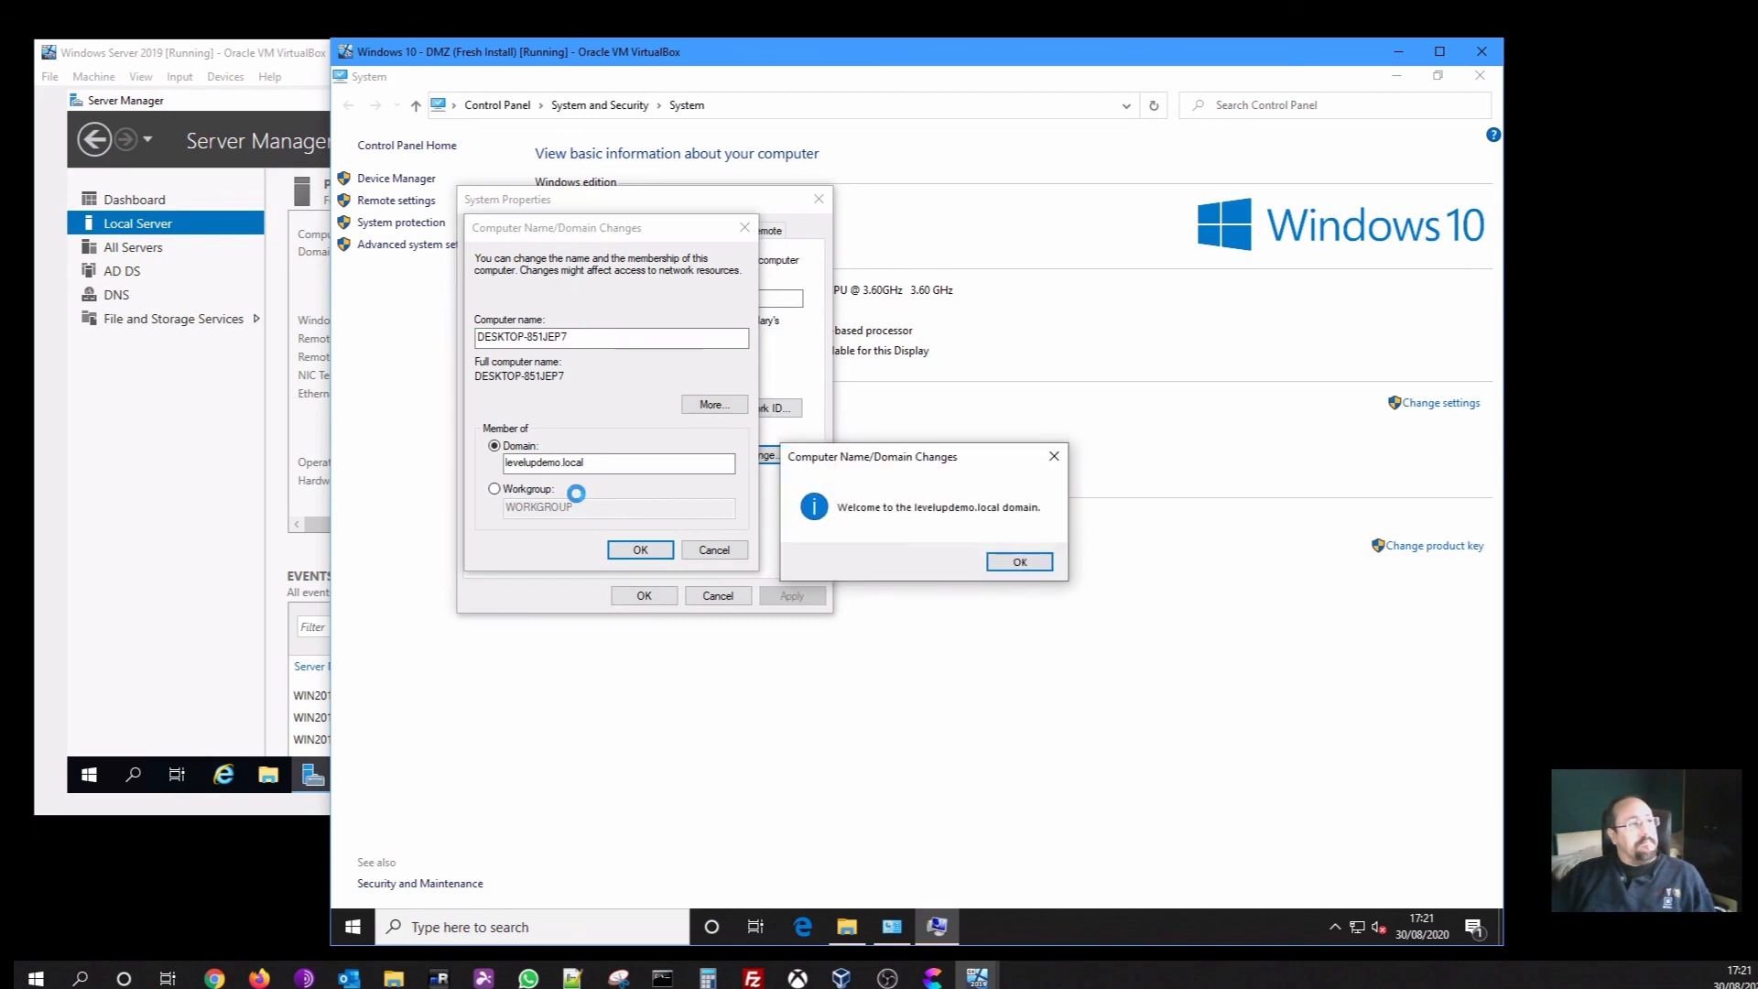
Acknowledge the domain welcome and restart notice, then restart the VM now
click(1007, 574)
click(1025, 515)
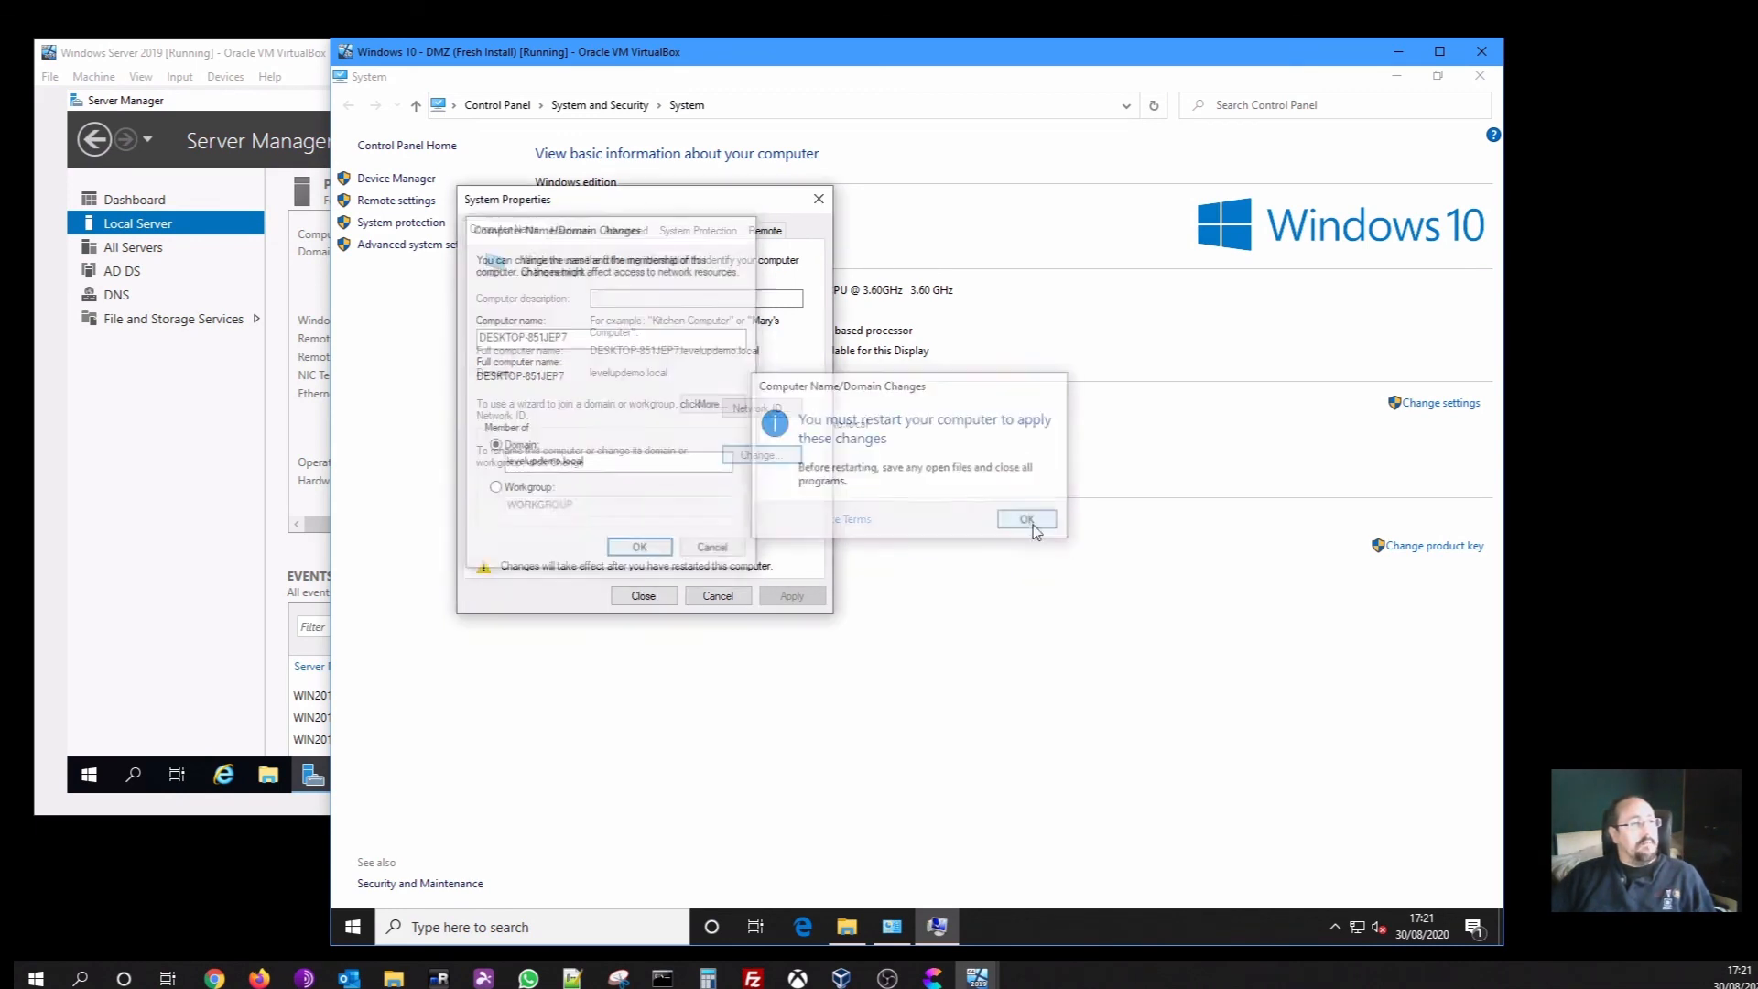
click(643, 596)
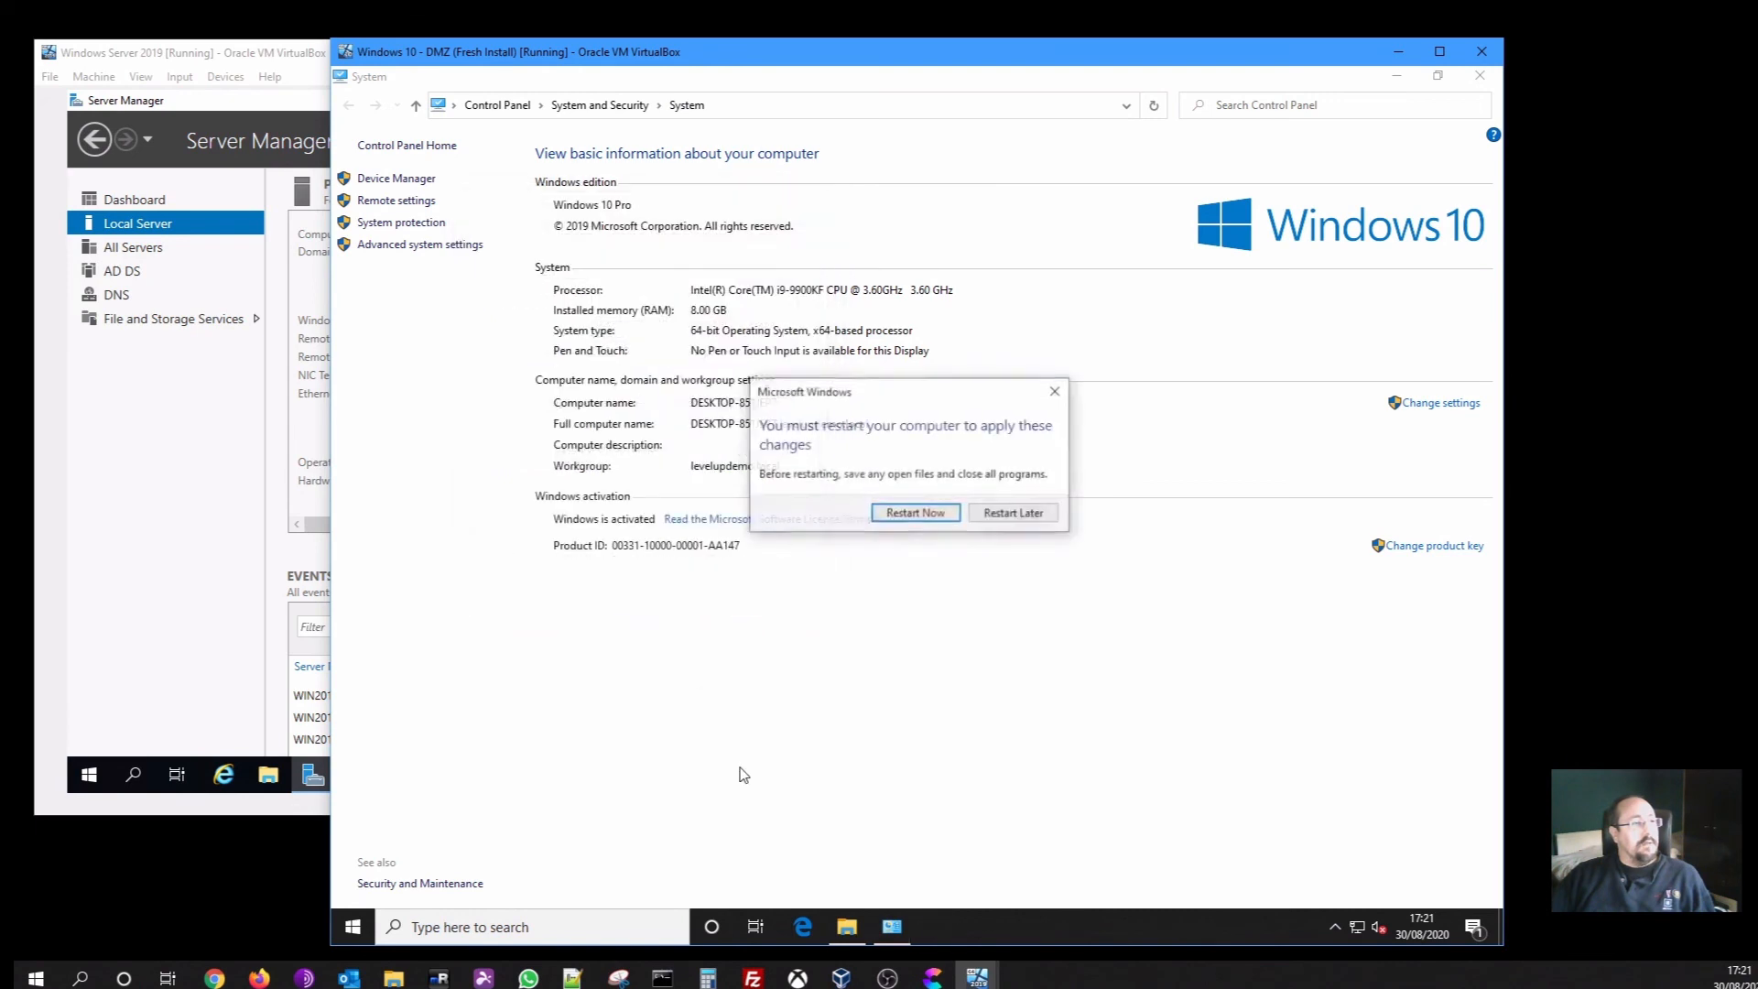
click(927, 510)
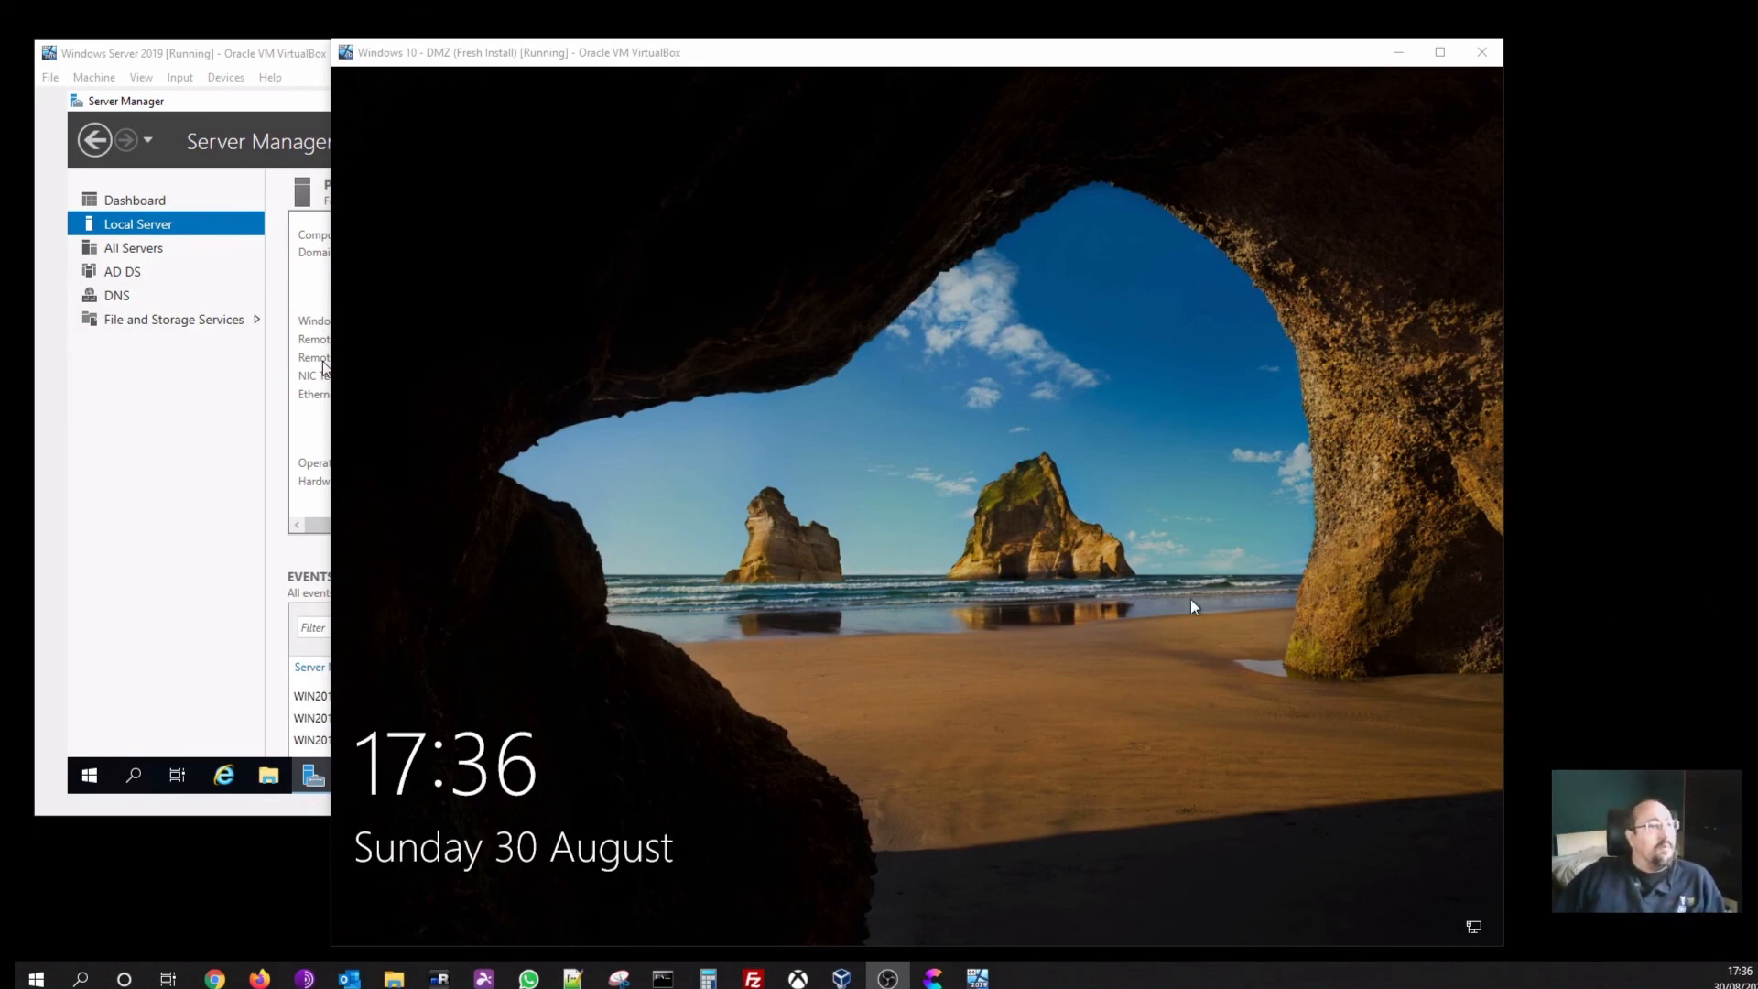
Dismiss the Windows 10 lock screen after the reboot to reach sign-in
click(808, 511)
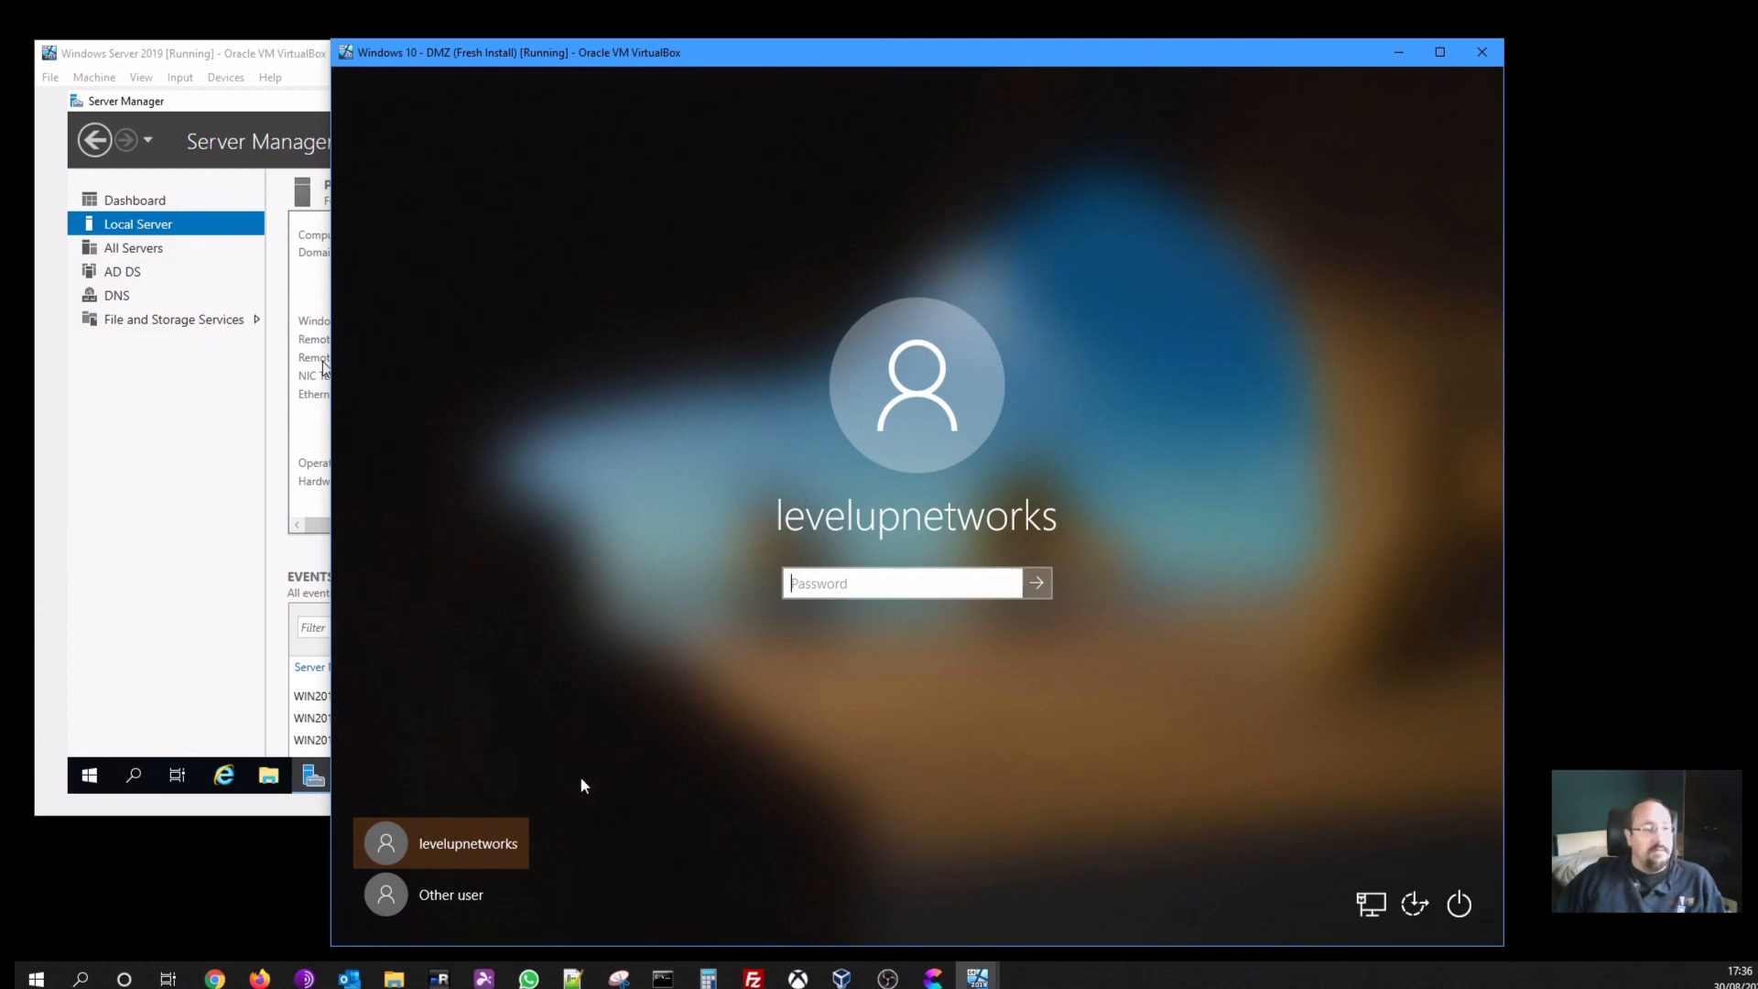
Sign in under Other user as administrator@levelupdemo with the domain administrator password
click(483, 901)
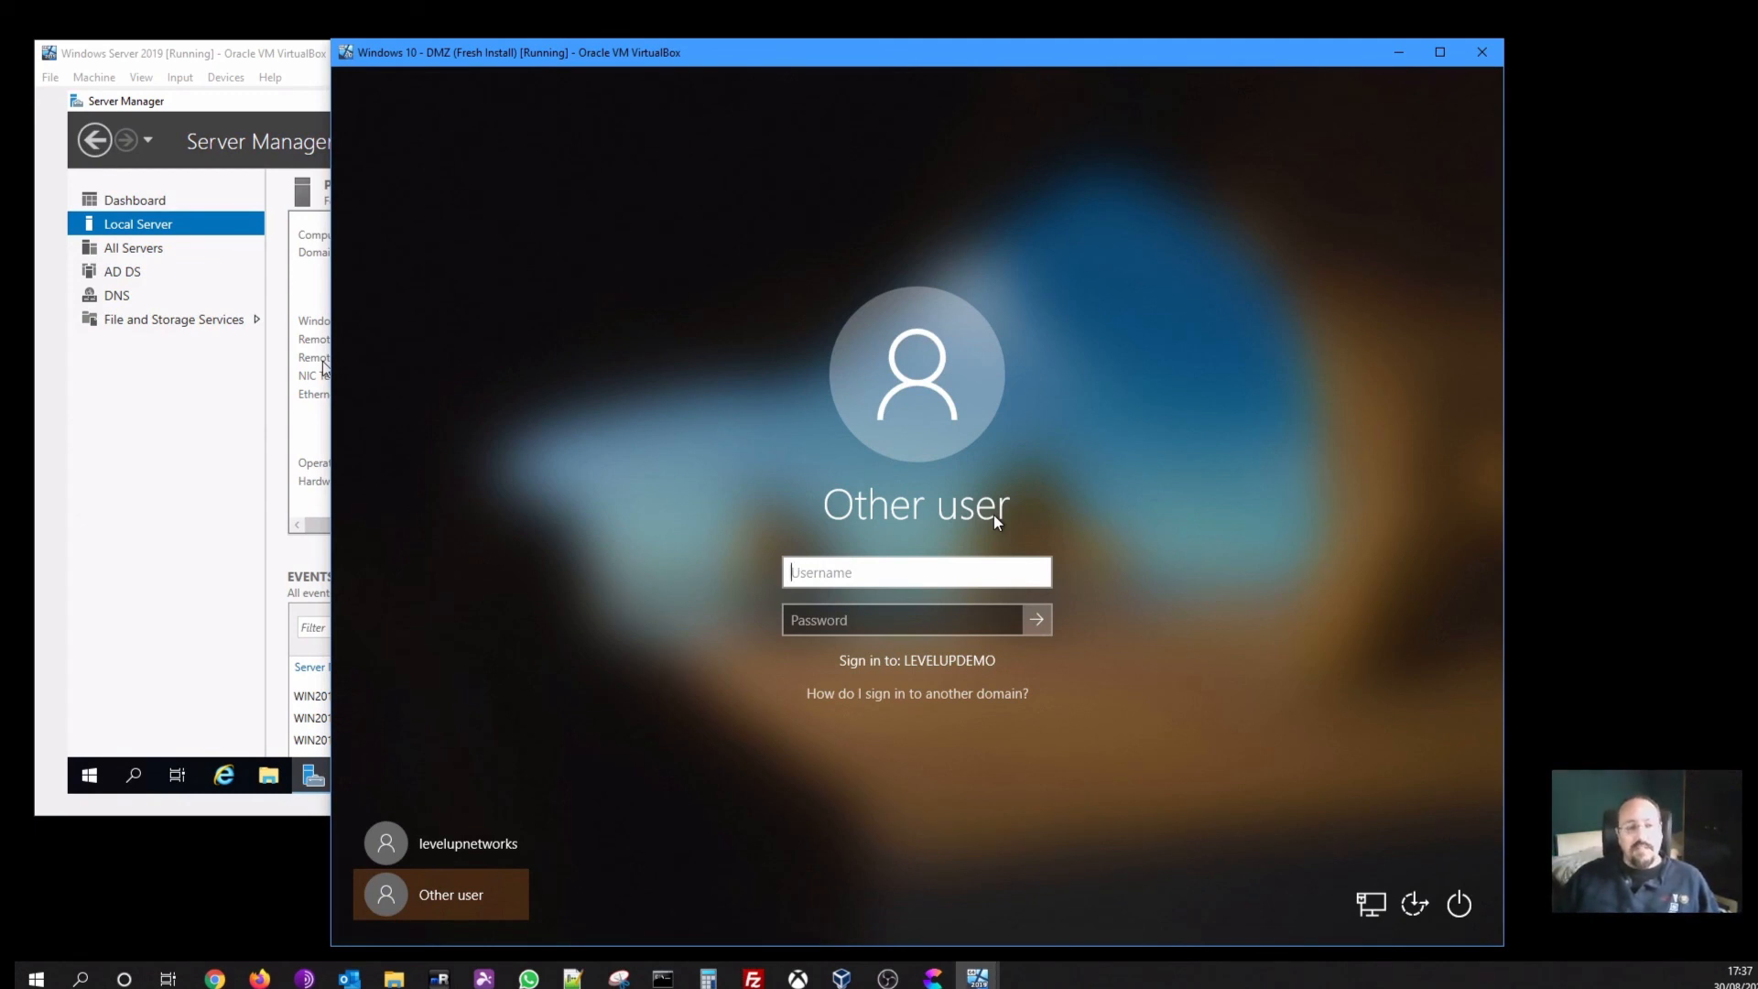
text(ad)
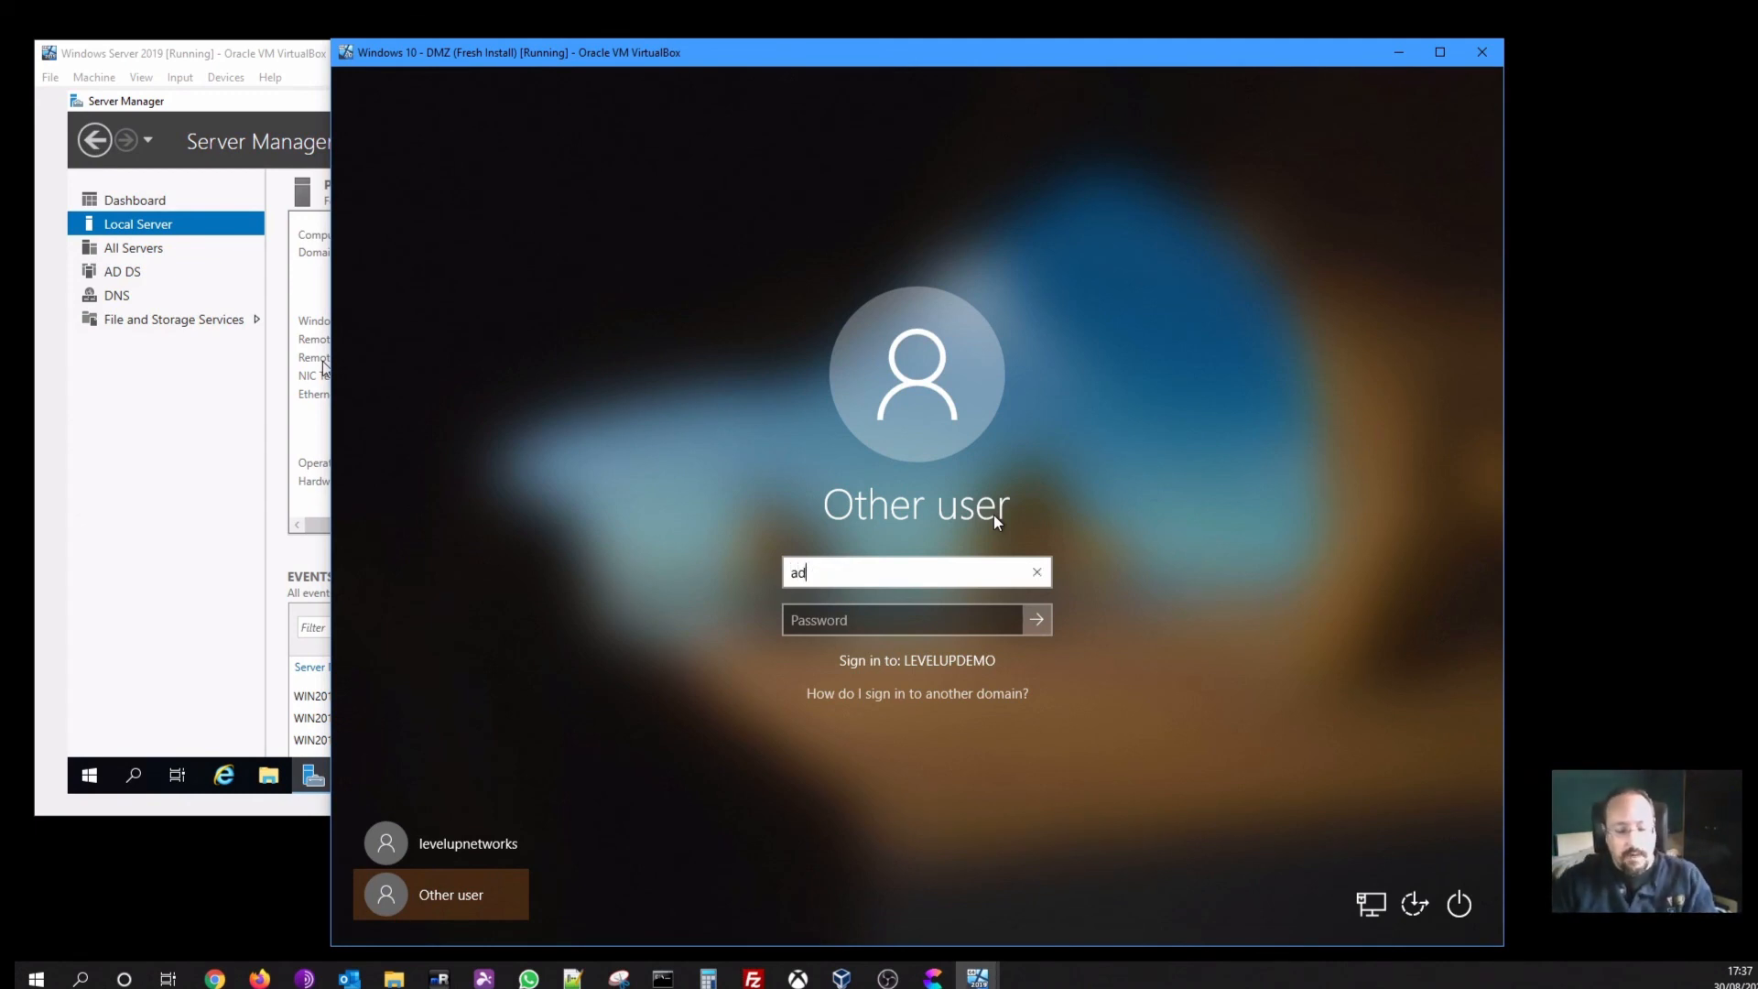
text(minitrator)
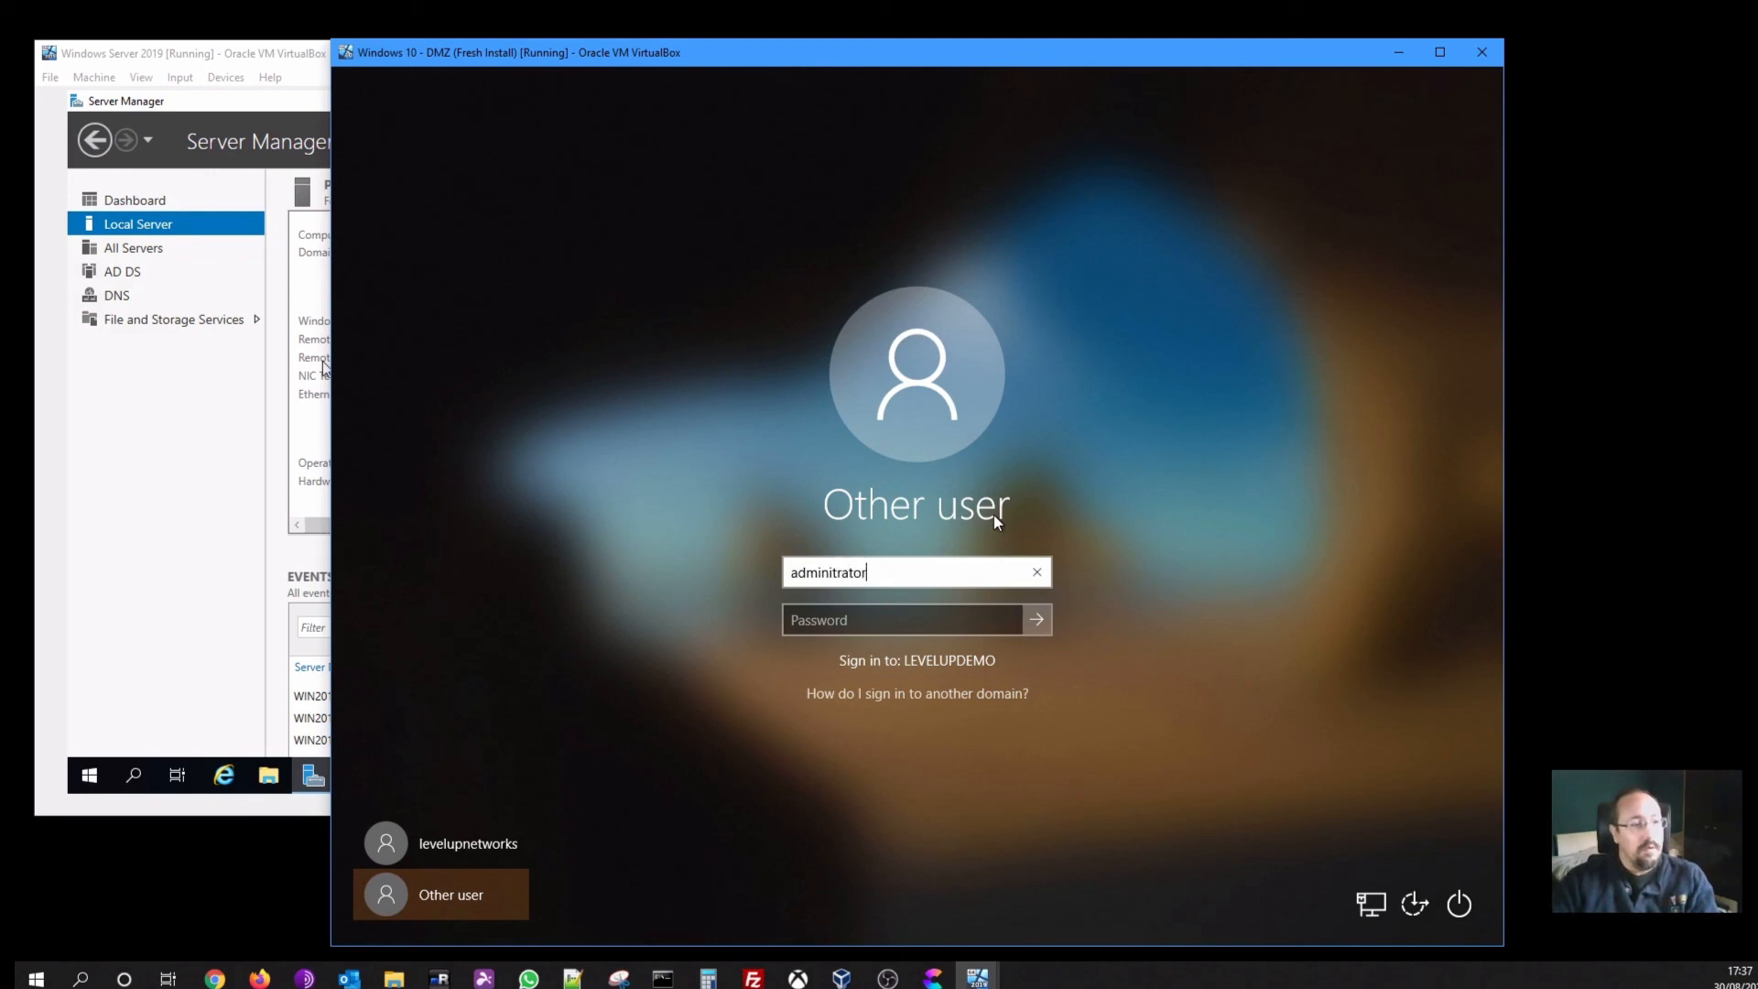
key(ctrl+a)
text(a)
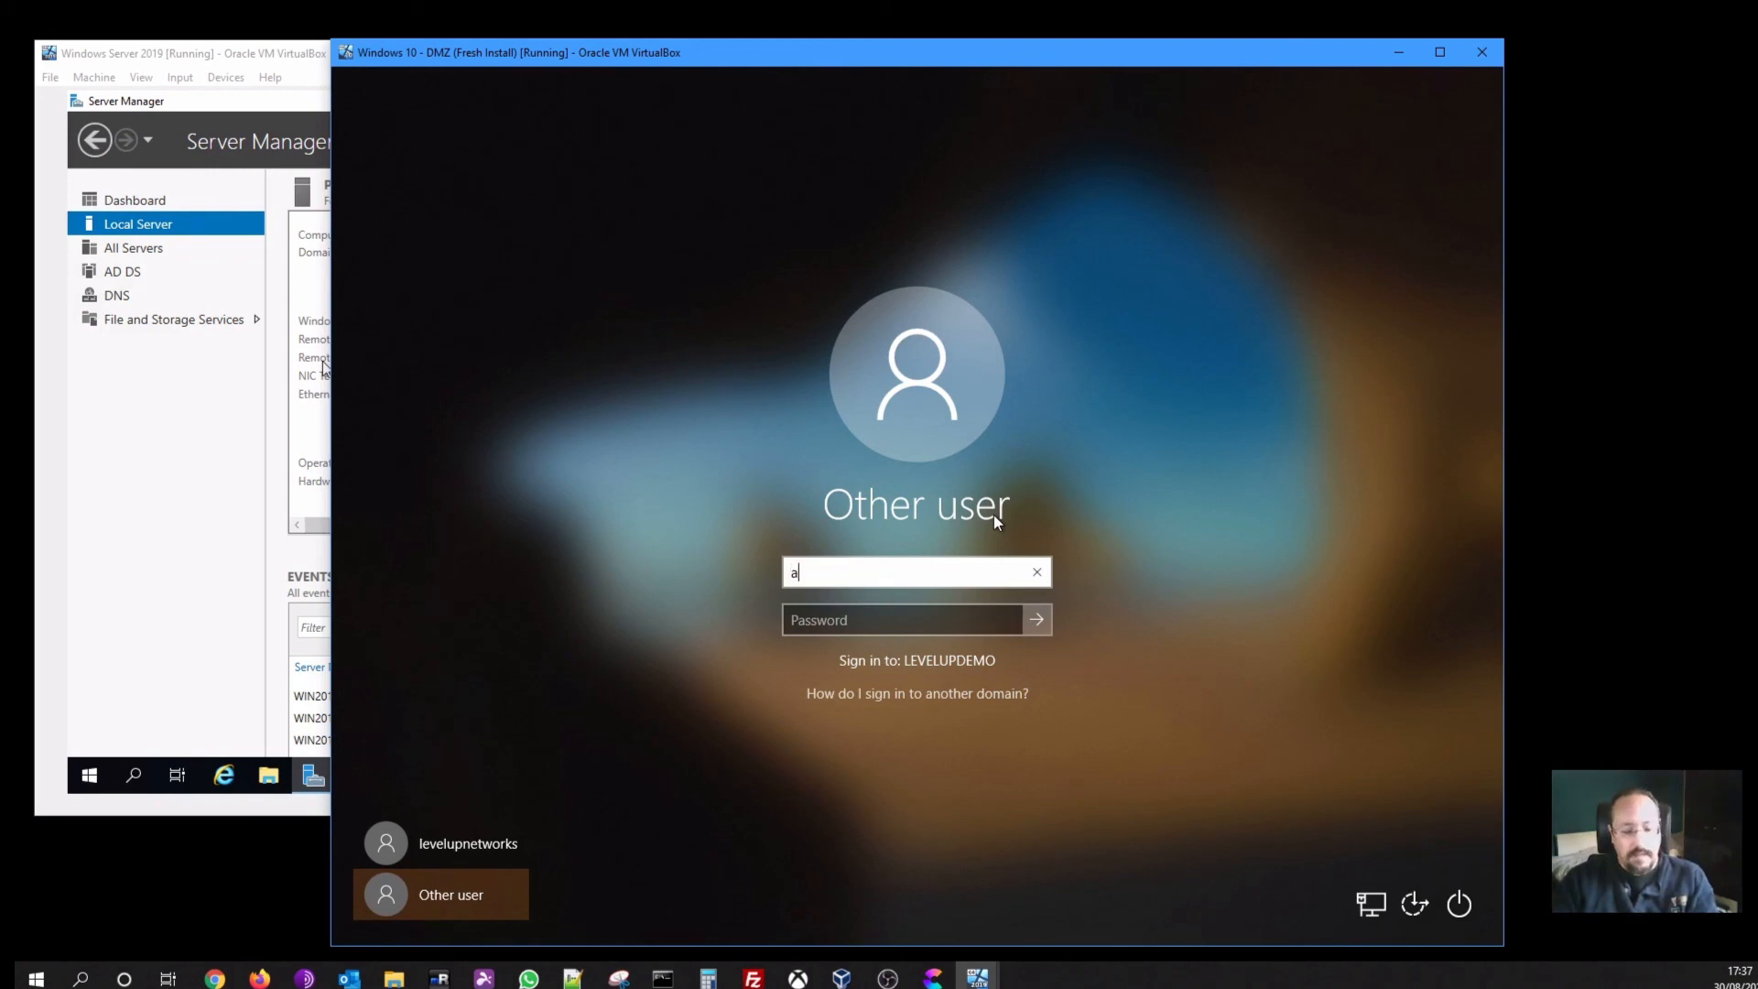
text(dministrator)
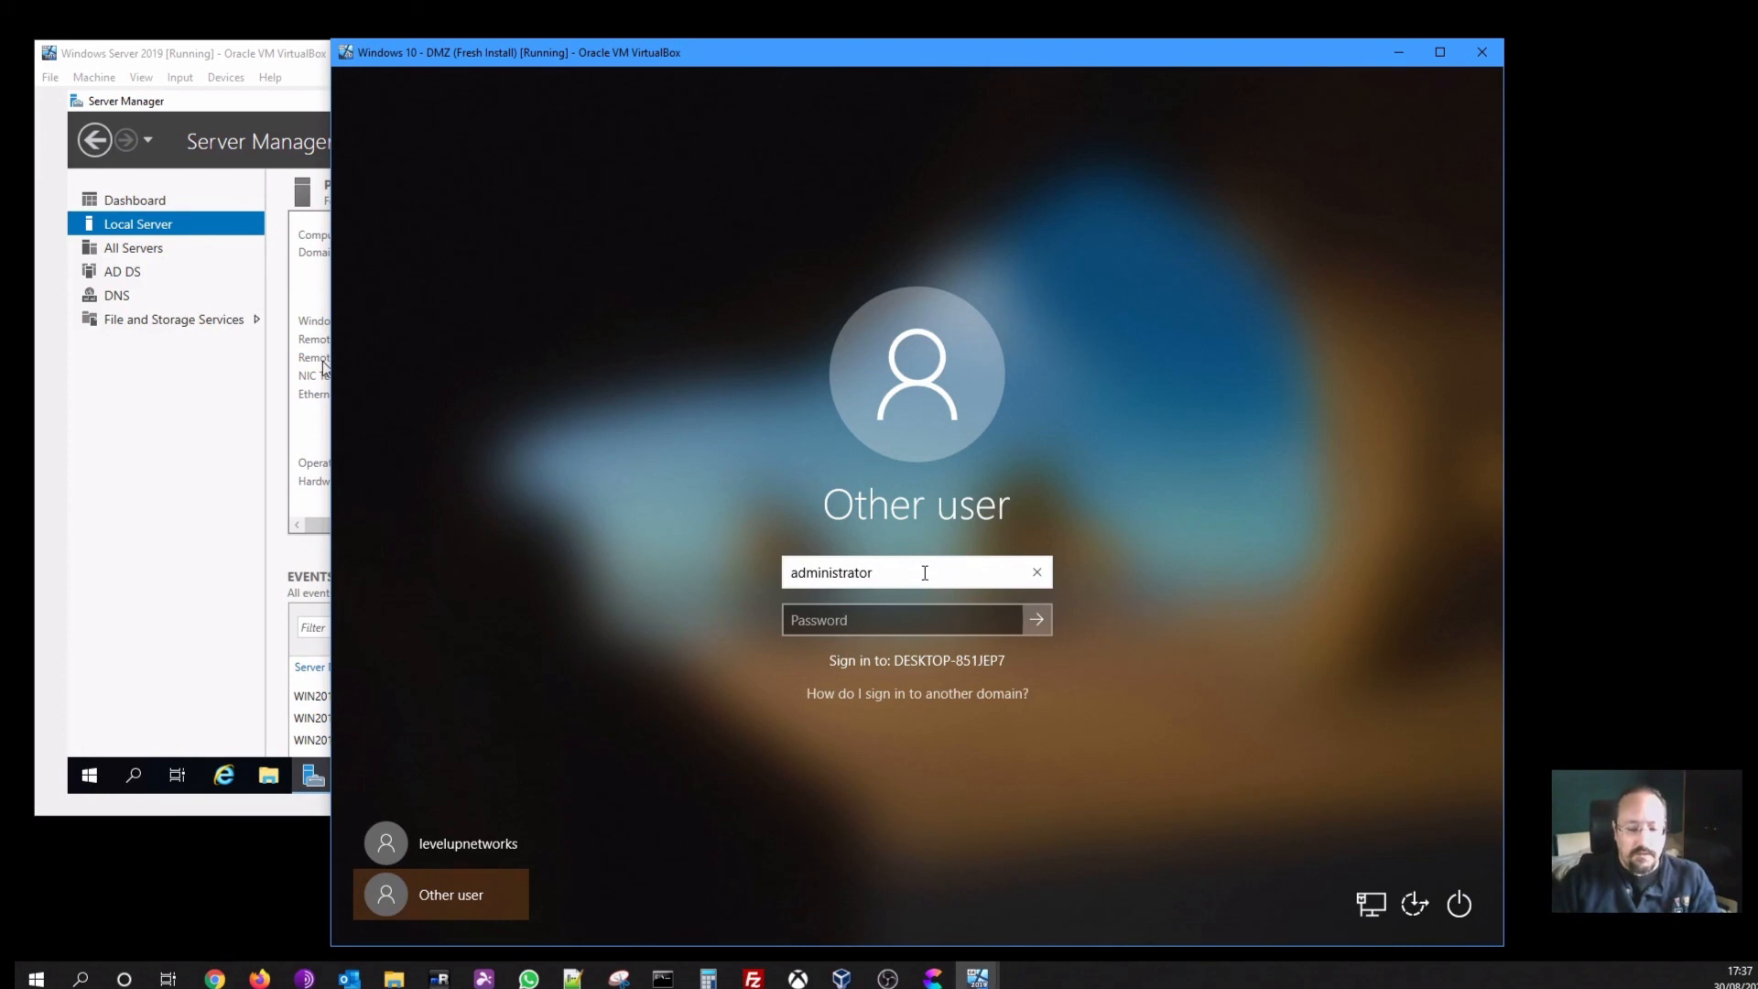
text(@levelupd)
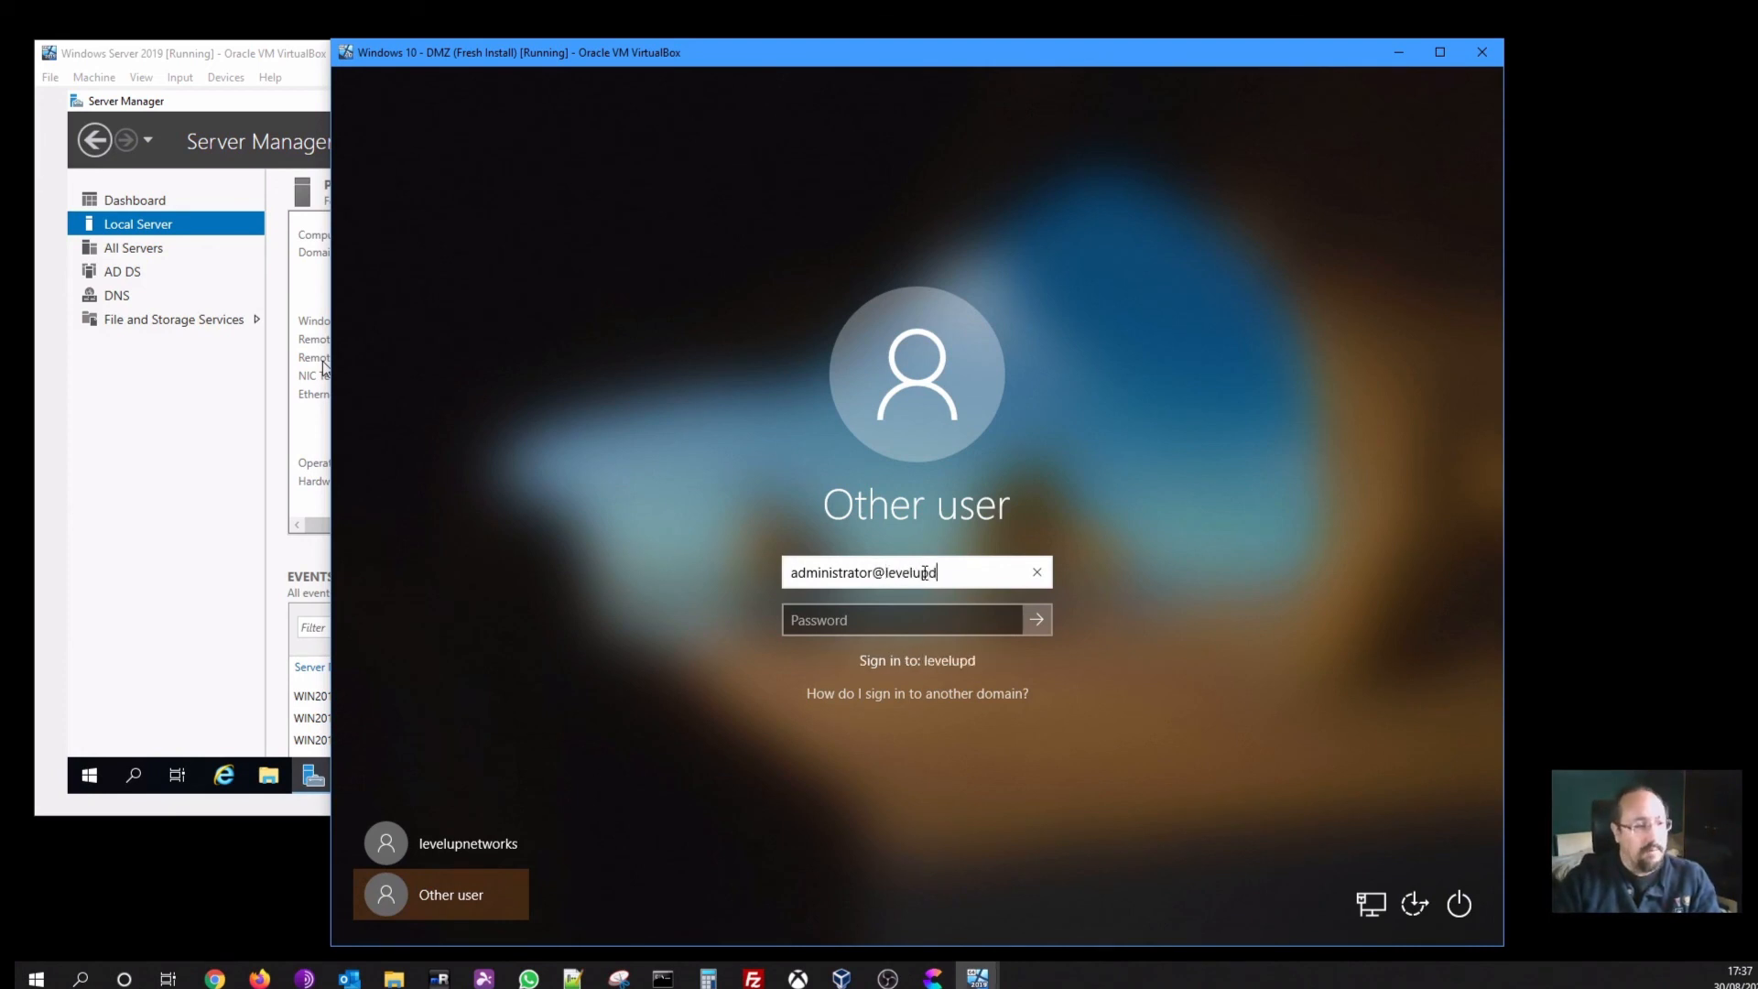
text(emo)
key(Tab)
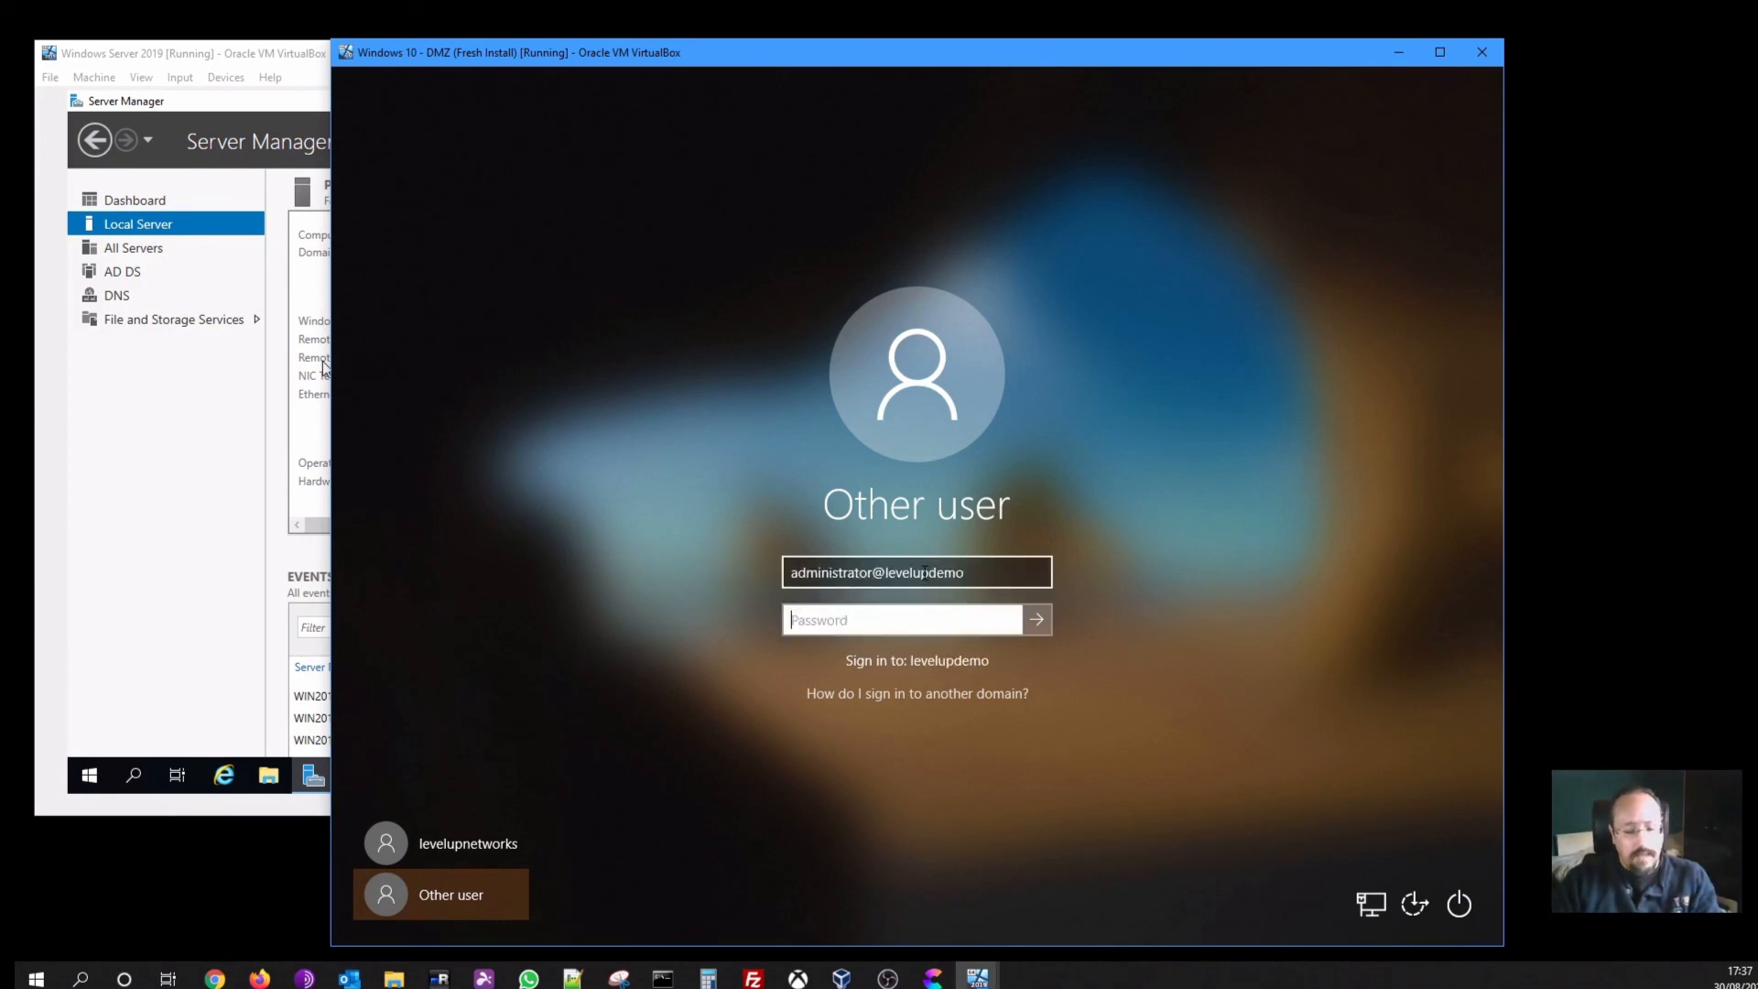
text(******)
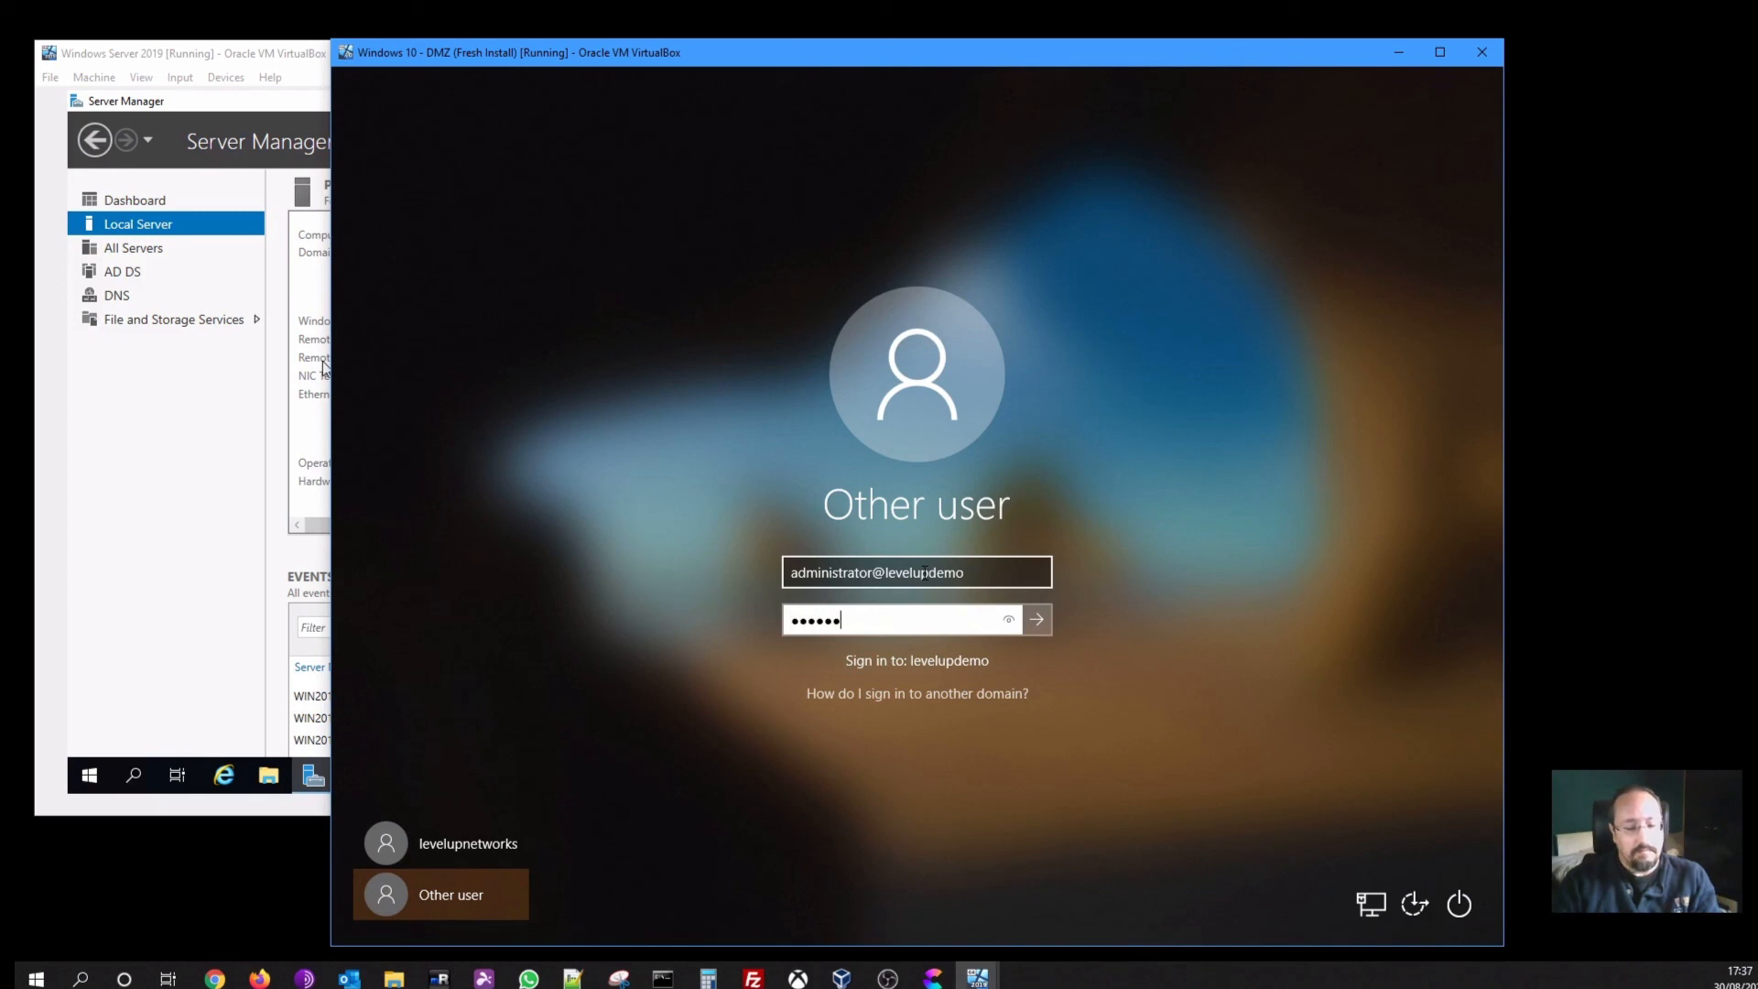
text(***)
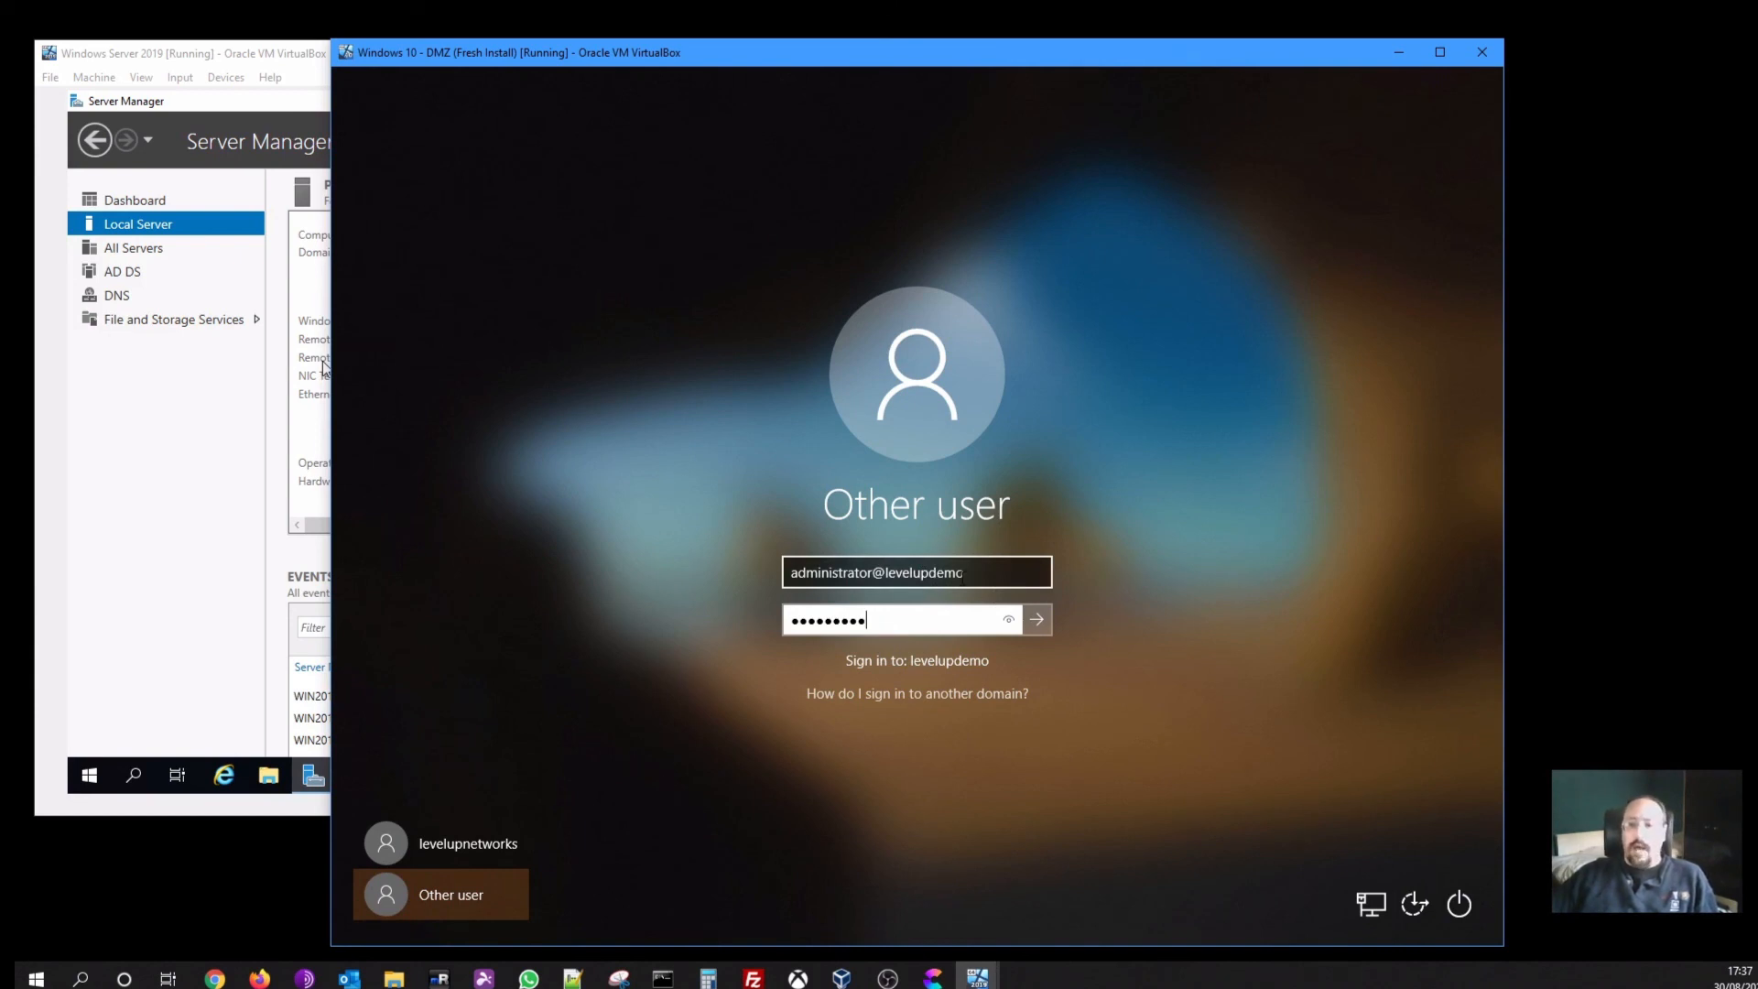
click(1028, 624)
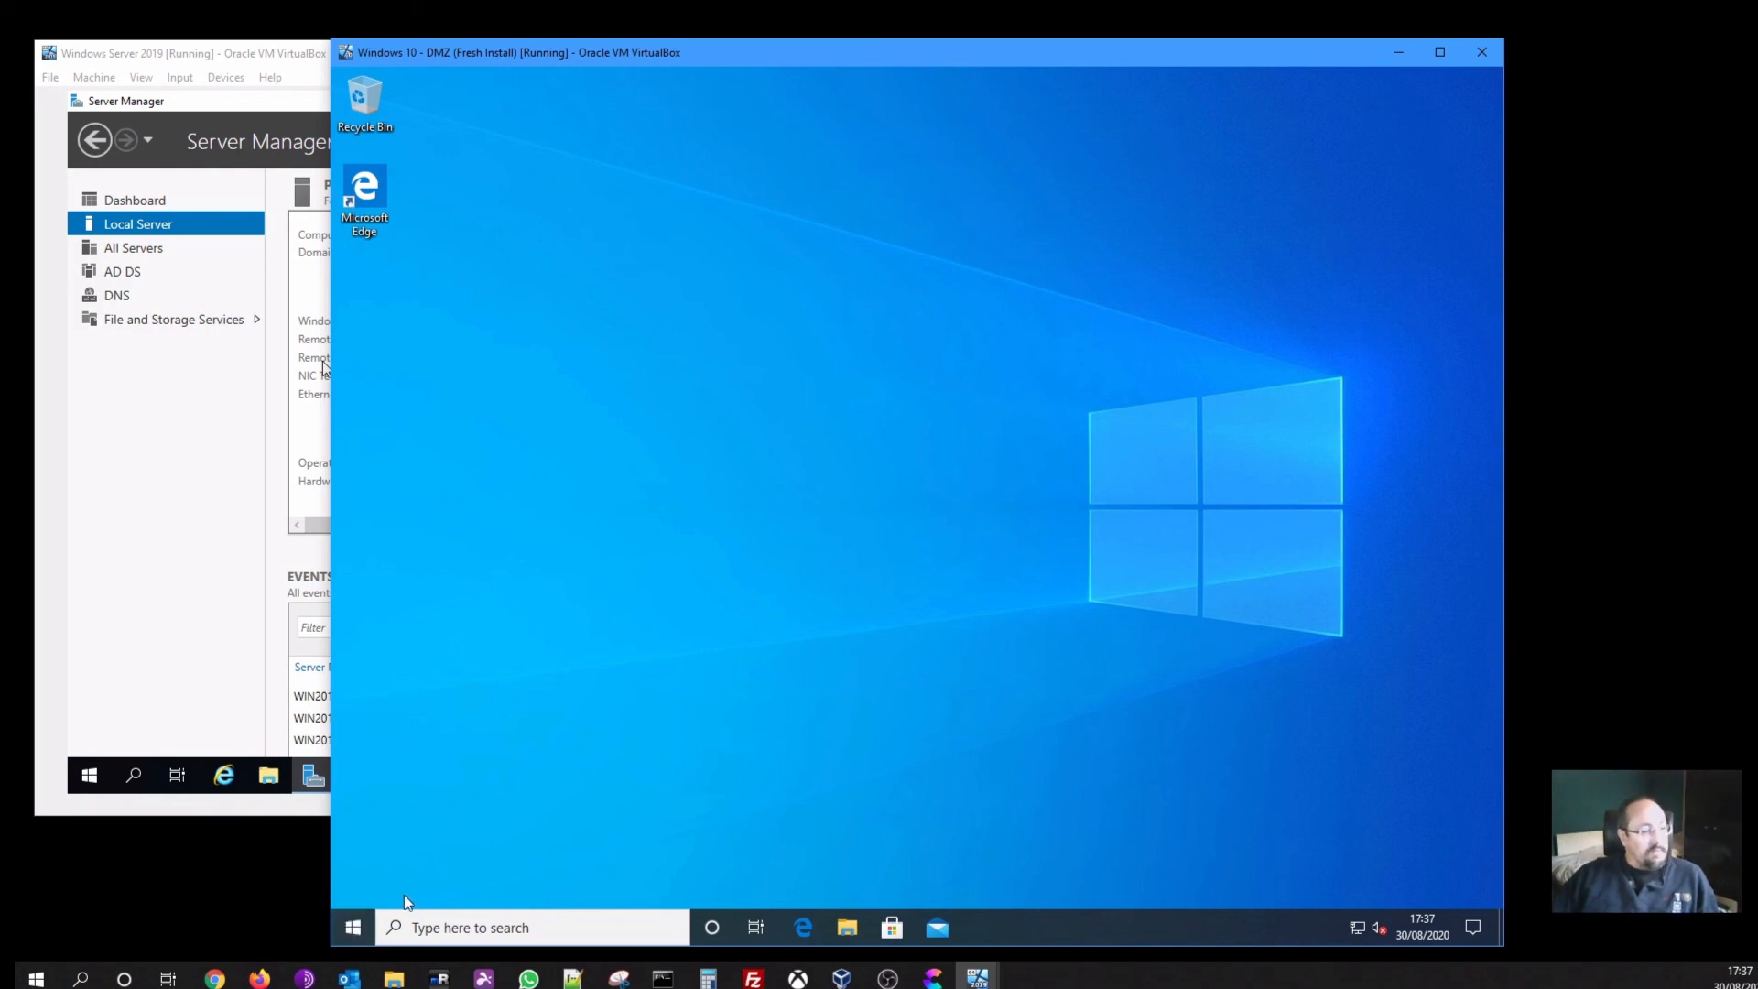
click(368, 917)
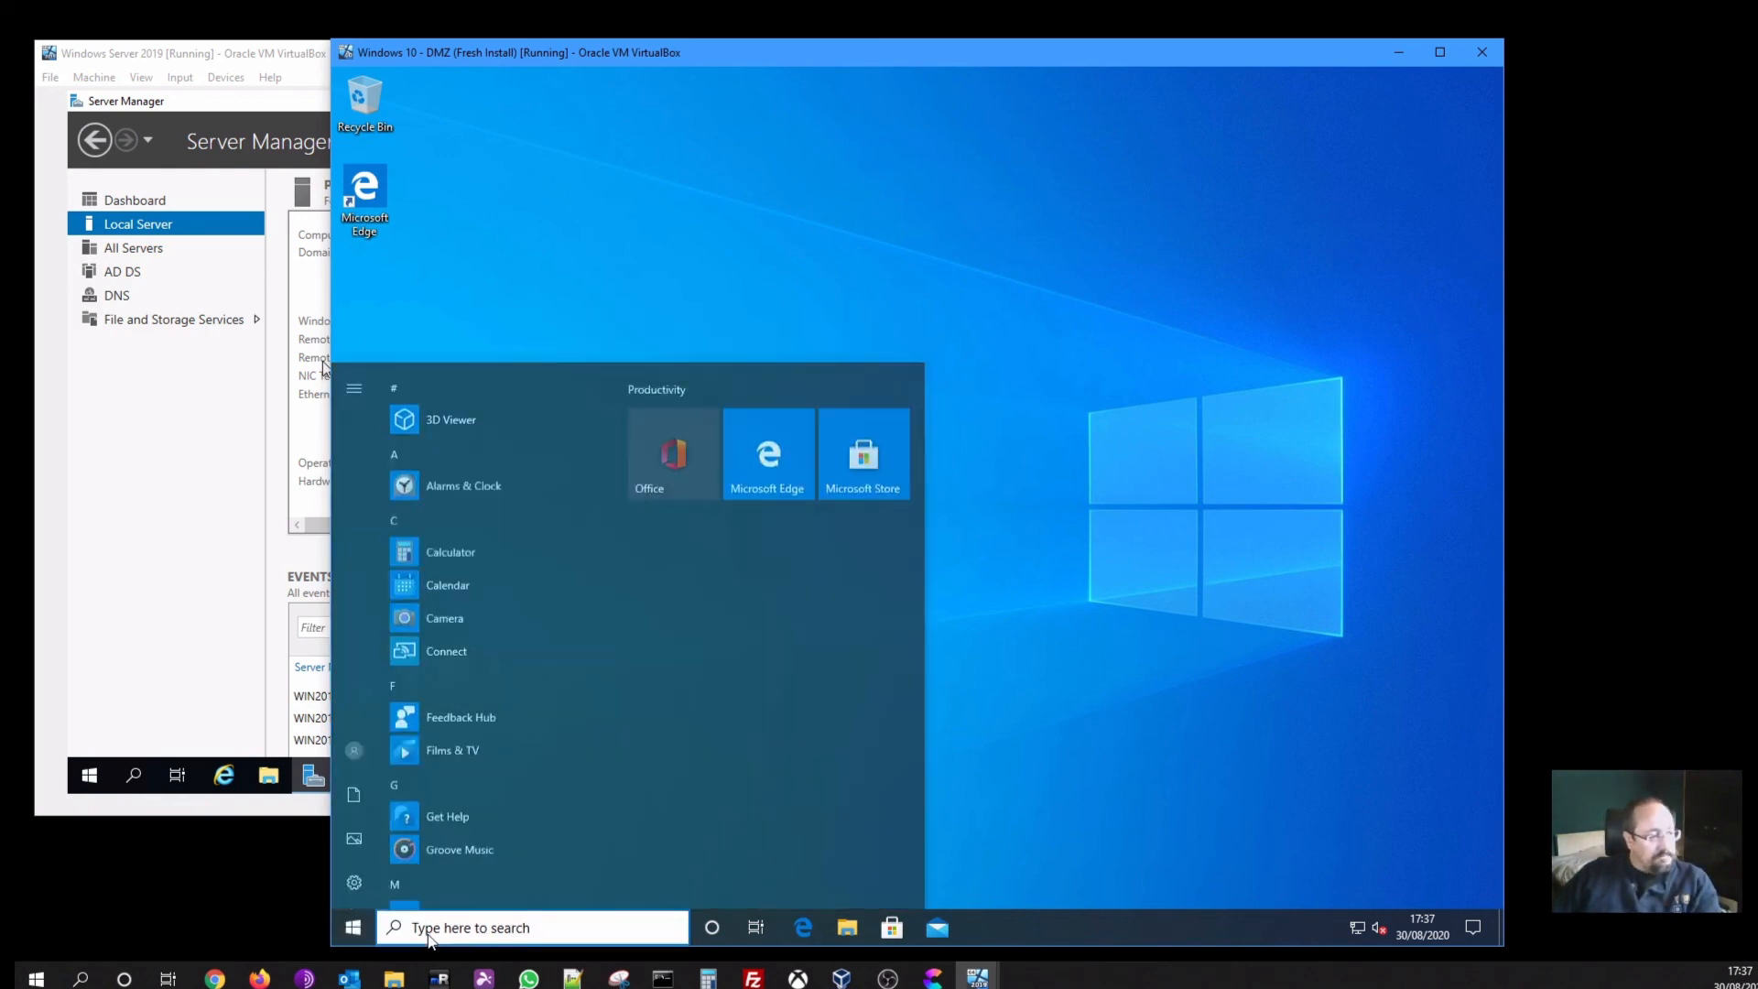
click(429, 935)
text(cmd)
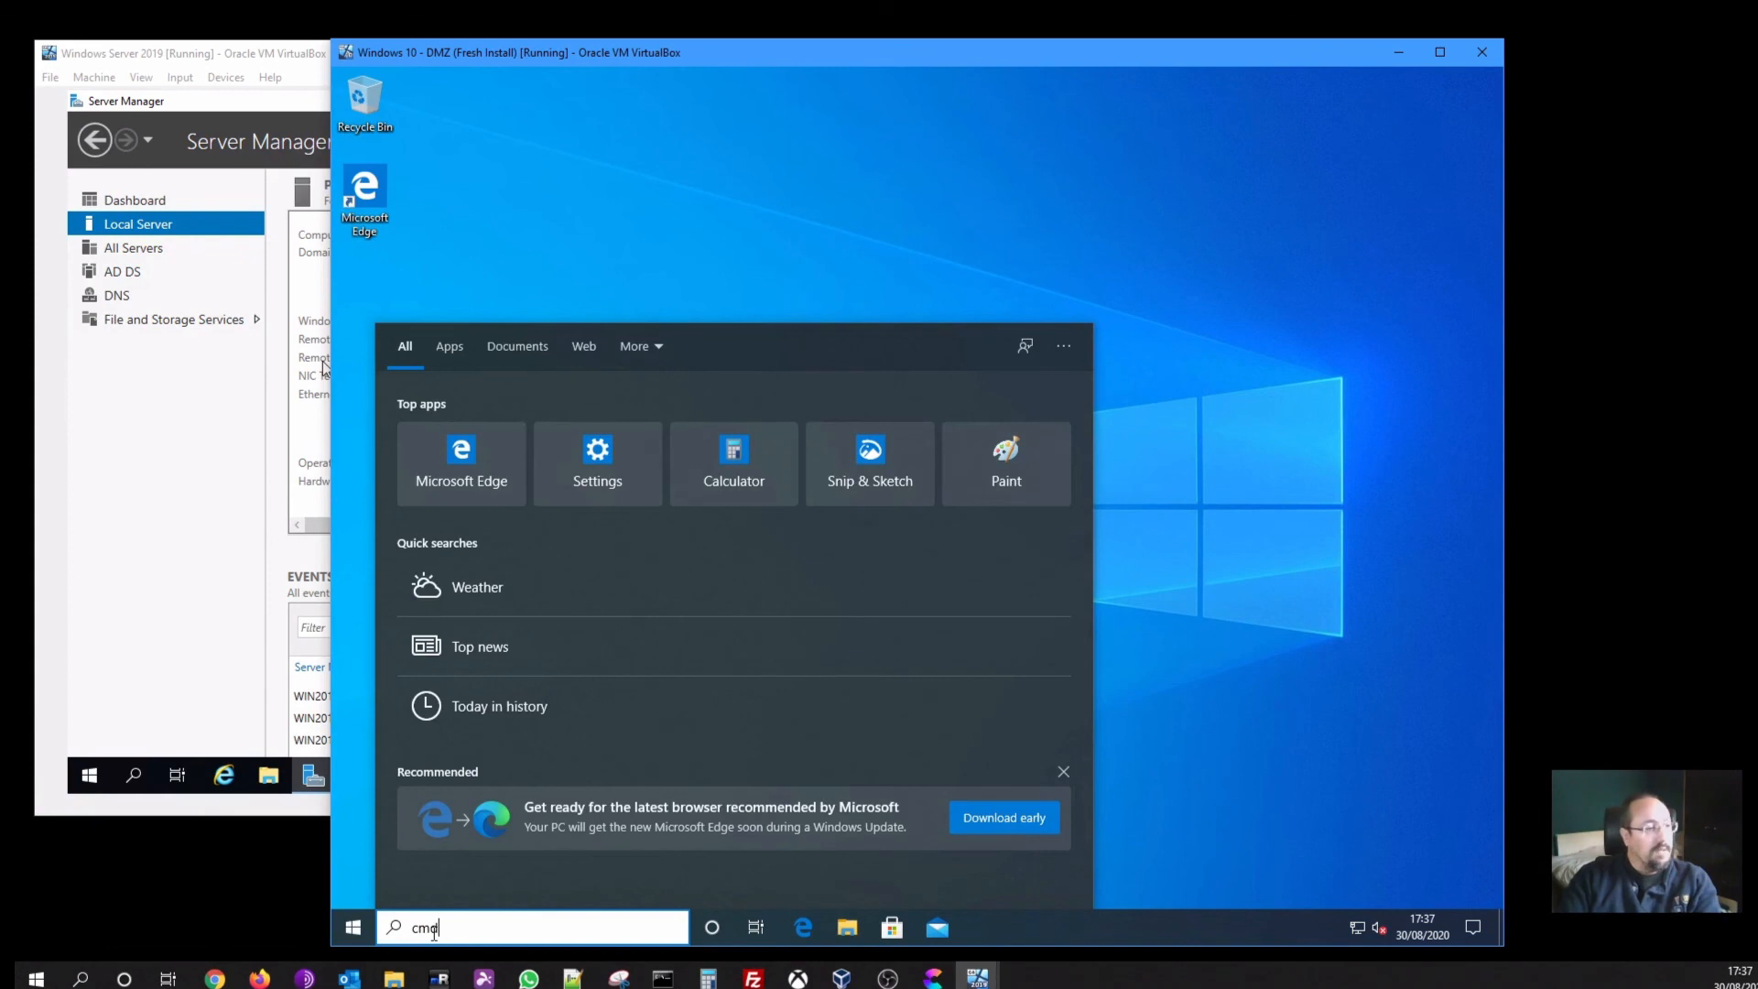
key(Escape)
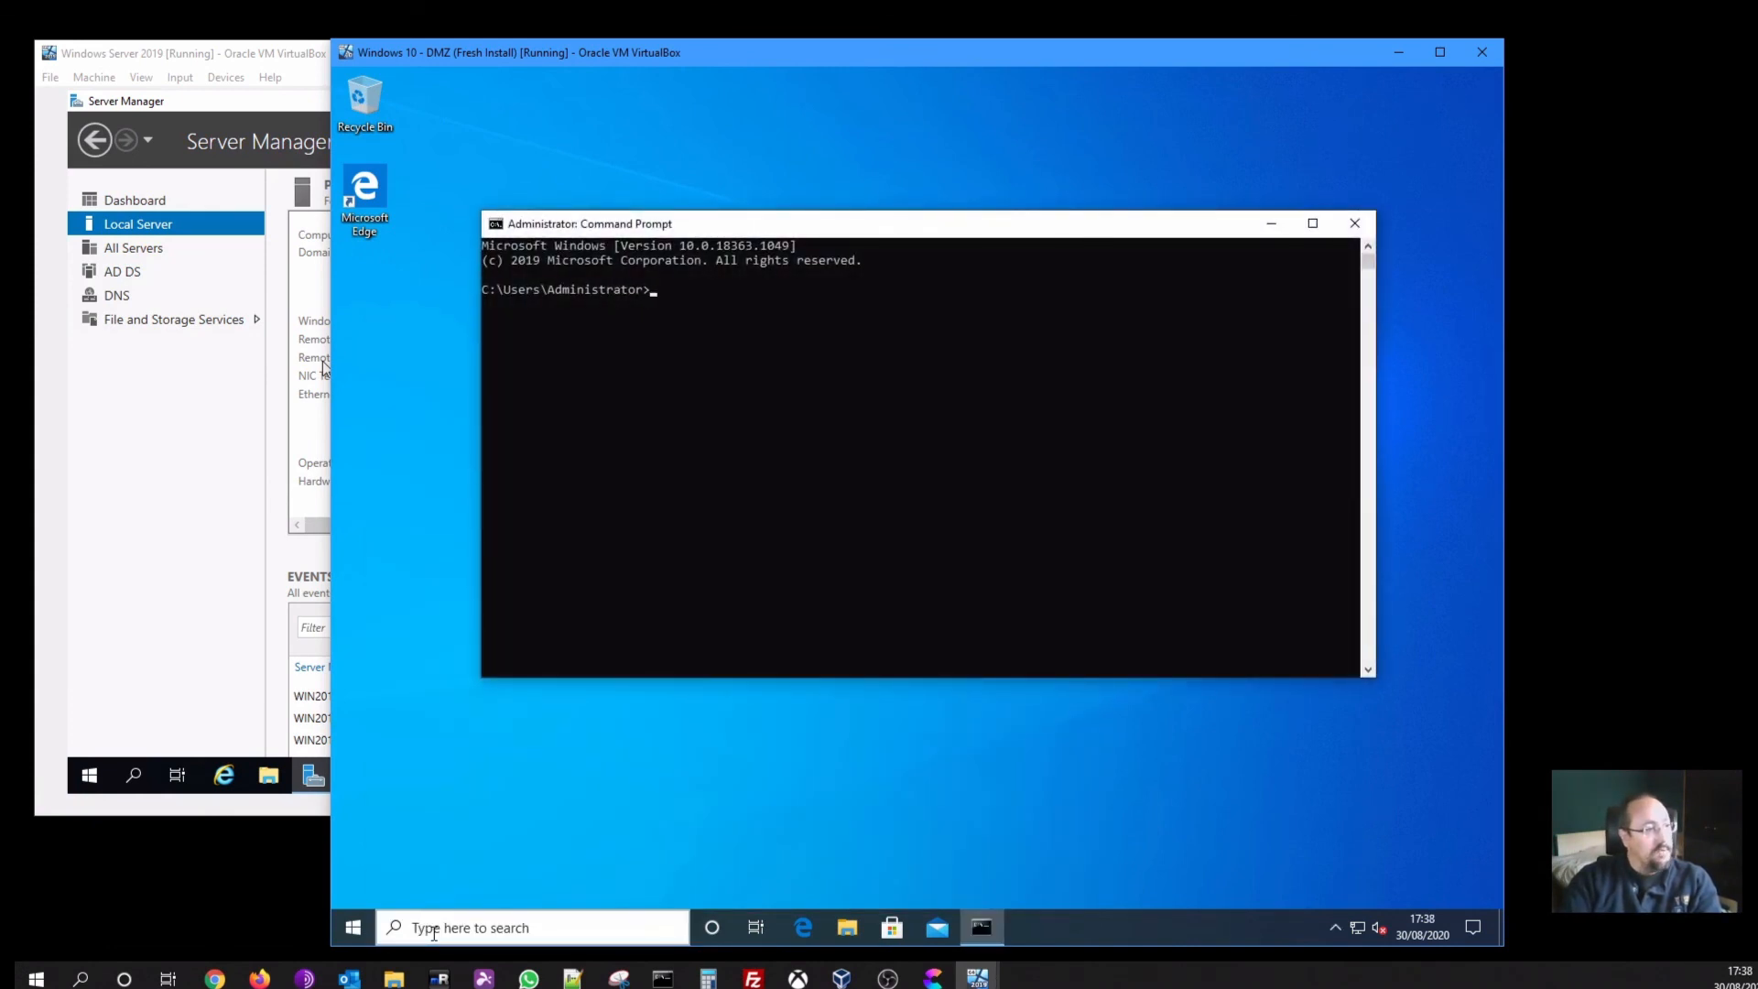
text(whoami)
key(Return)
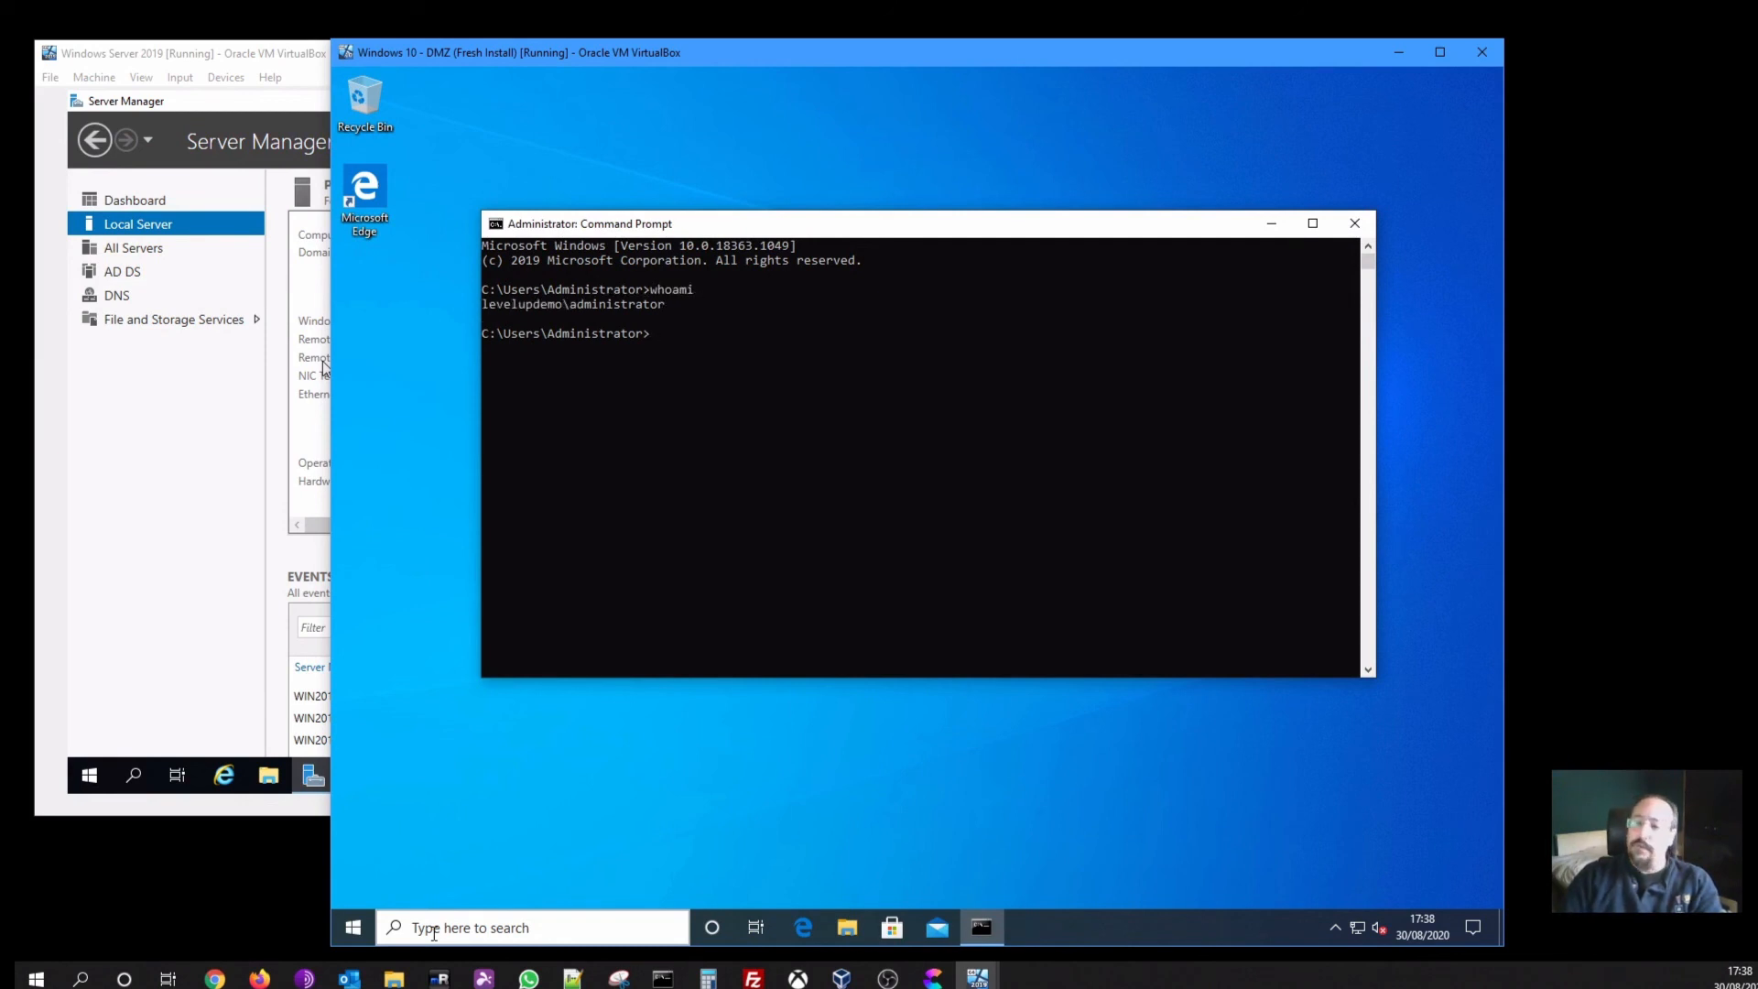
text(exit)
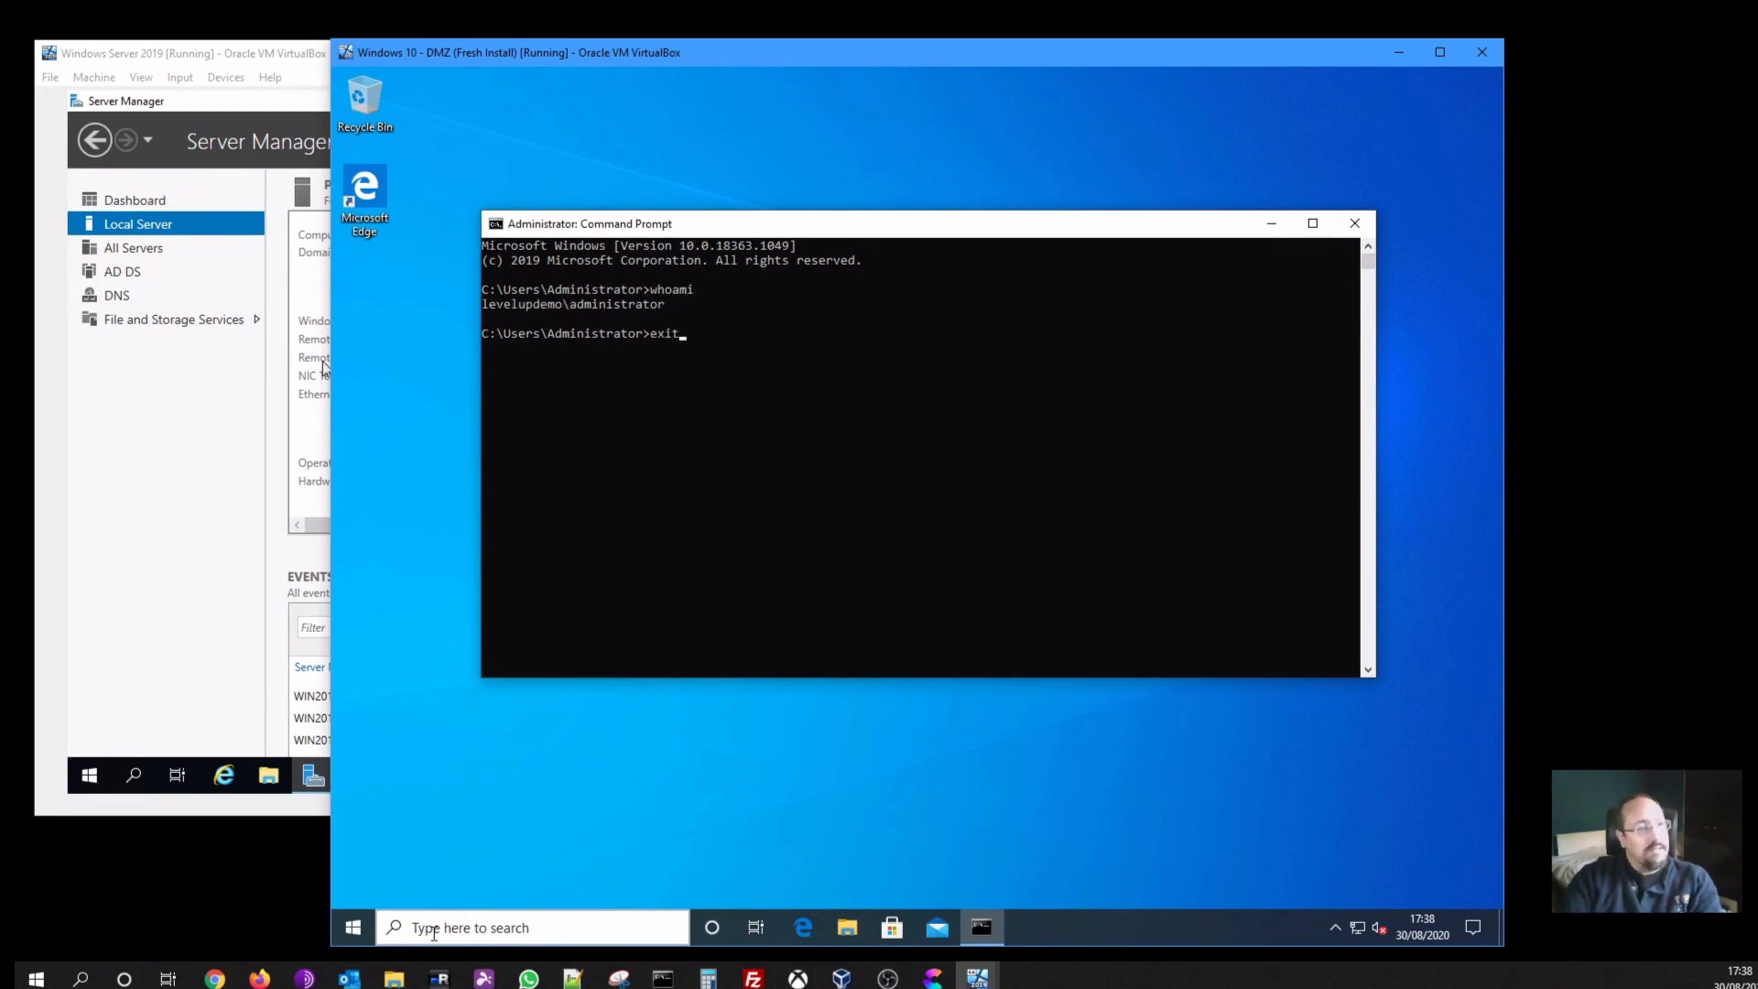
key(Return)
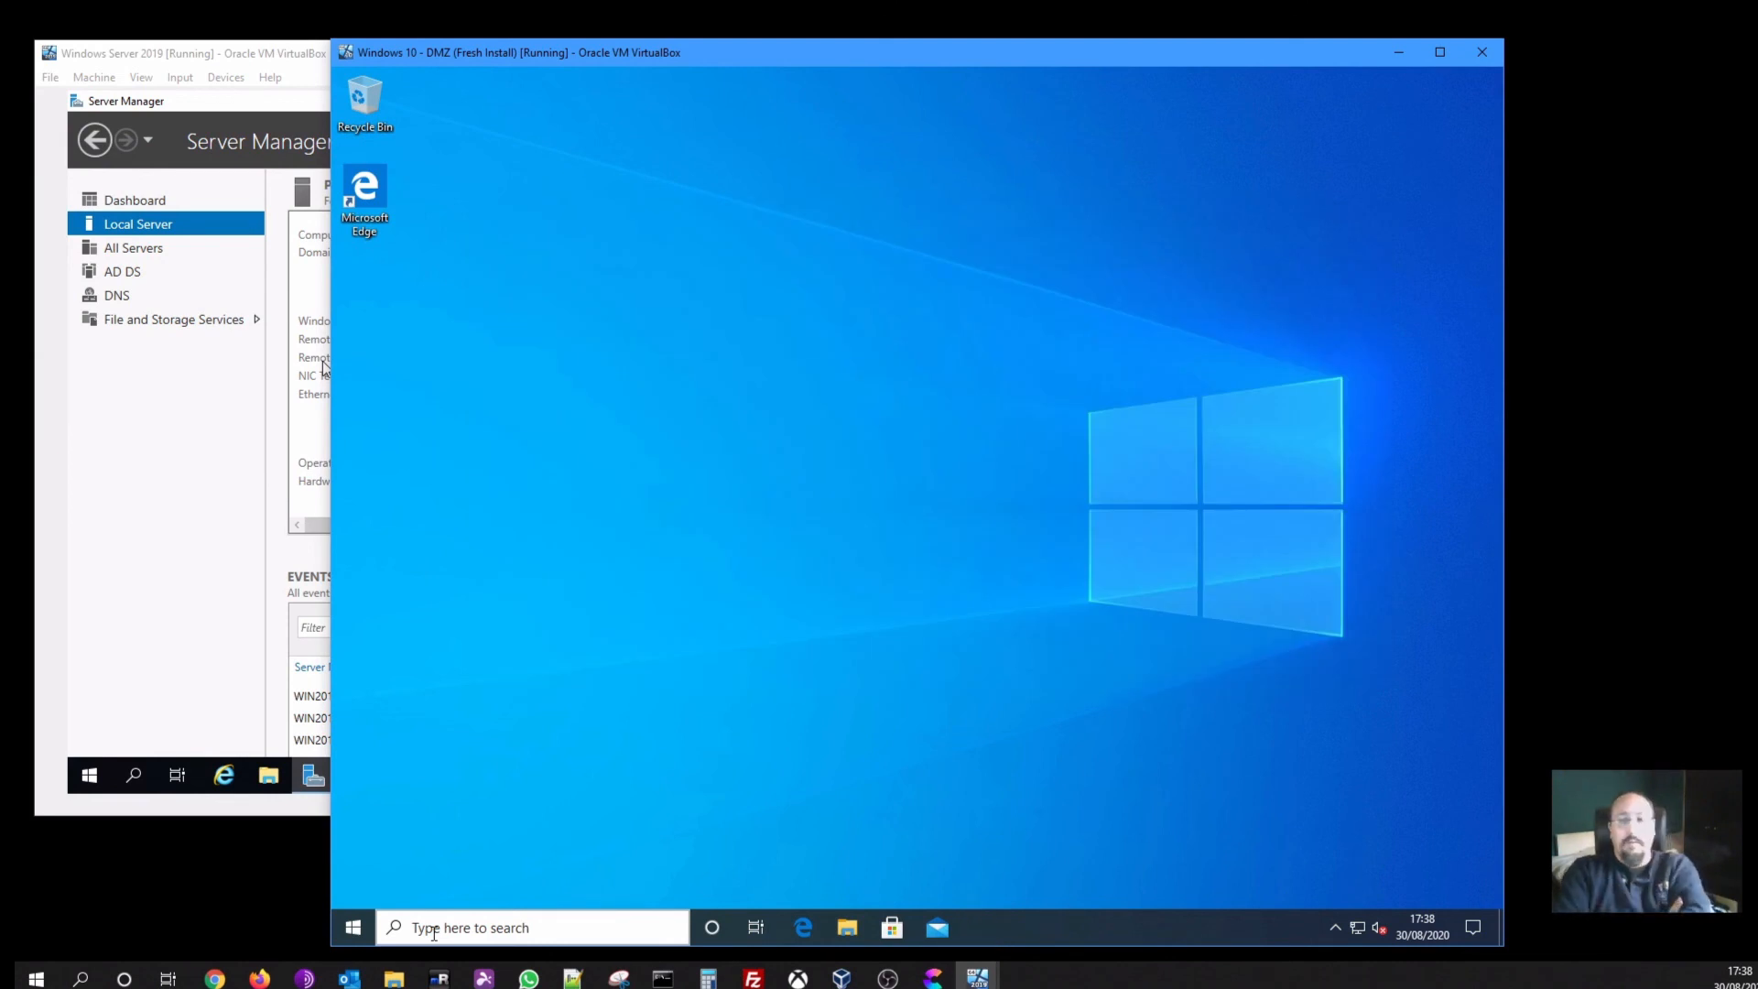